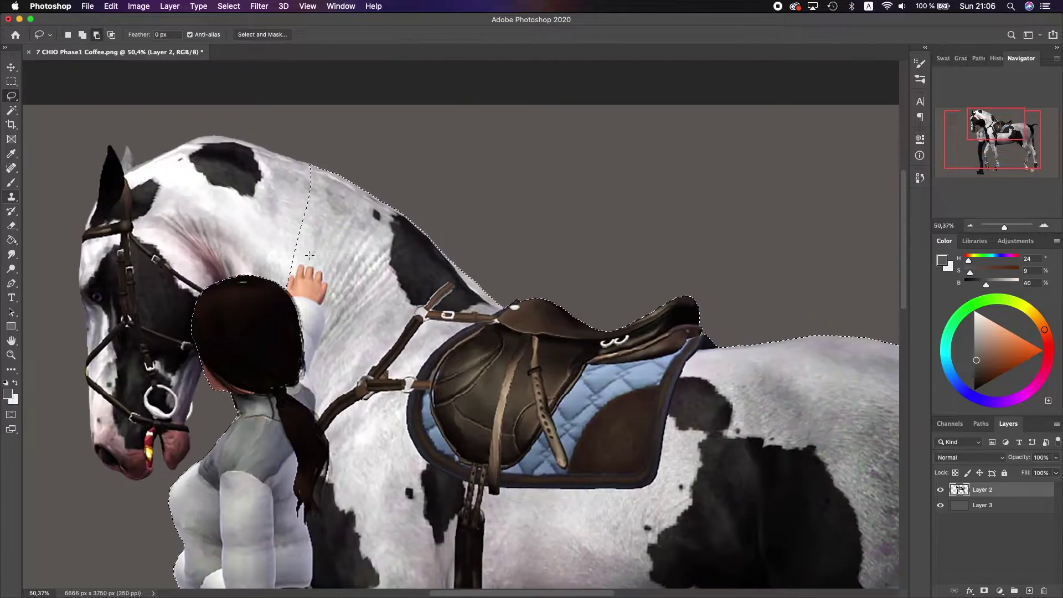
- Lasso around the rider's head, arm and legs and separate her from the horse on Layer 2
scroll(445, 322, down, 4)
scroll(444, 321, up, 5)
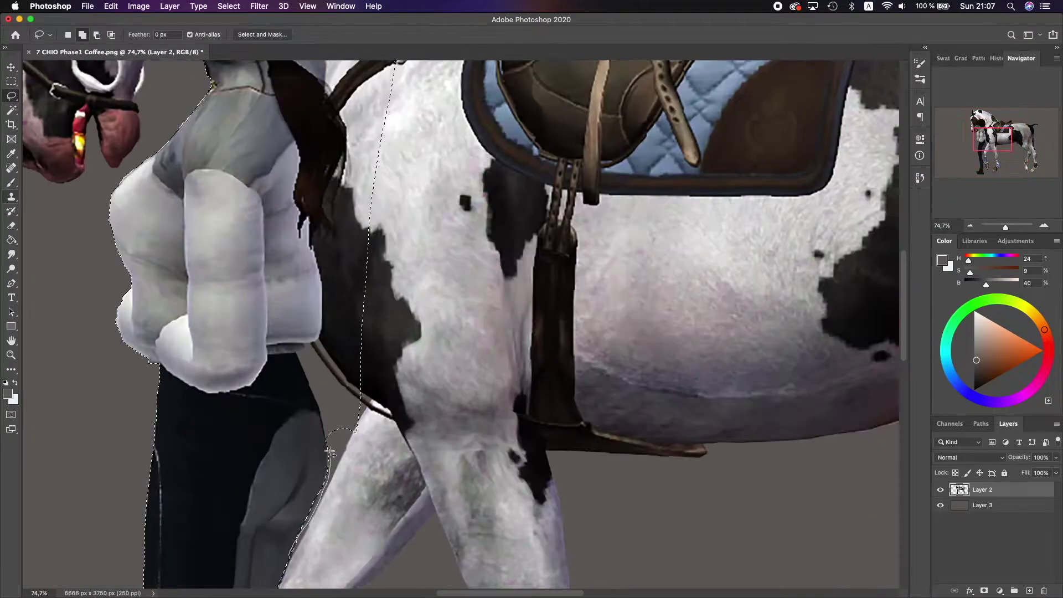
scroll(437, 510, down, 6)
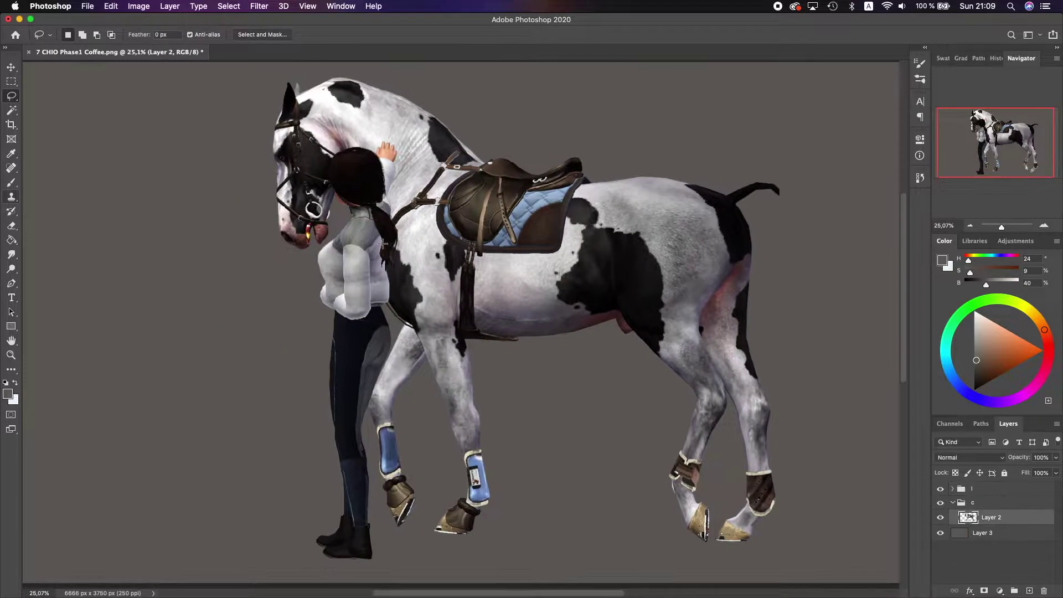
- Start Liquify on the horse layer and reshape the head and neck, reducing the warp brush size to 189
key(shift+super+x)
scroll(475, 324, up, 3)
scroll(475, 324, up, 1)
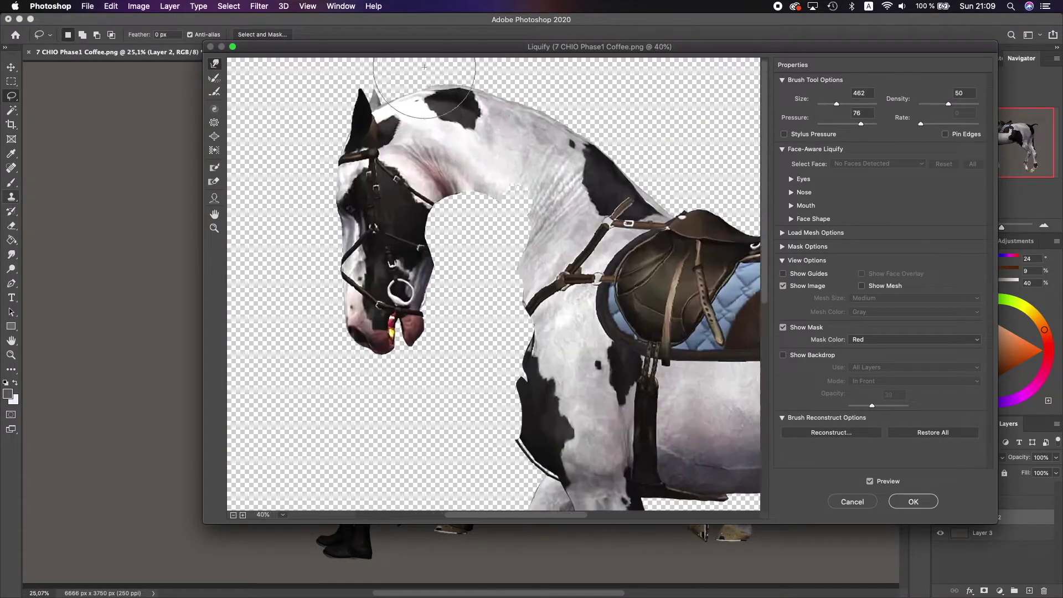
scroll(612, 178, up, 1)
key(bracketleft)
key(bracketleft)
key(bracketleft)
key(bracketleft)
key(bracketleft)
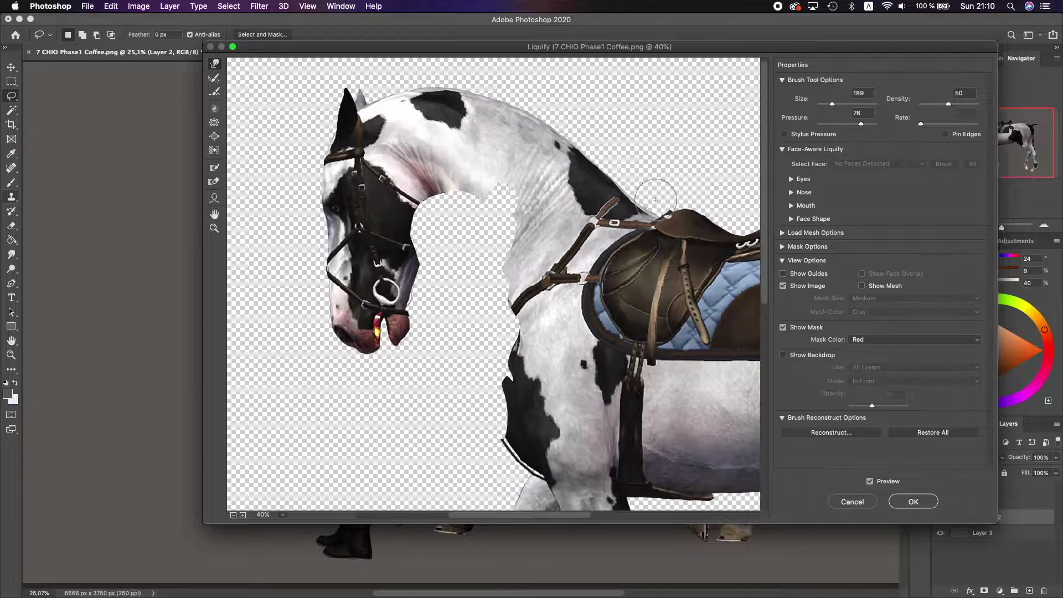
- Compare the Liquify preview and reshape the horse's chest and front legs with warp brush sizes 305 and 189
scroll(559, 164, down, 3)
scroll(551, 159, down, 2)
click(869, 481)
key(bracketright)
key(bracketright)
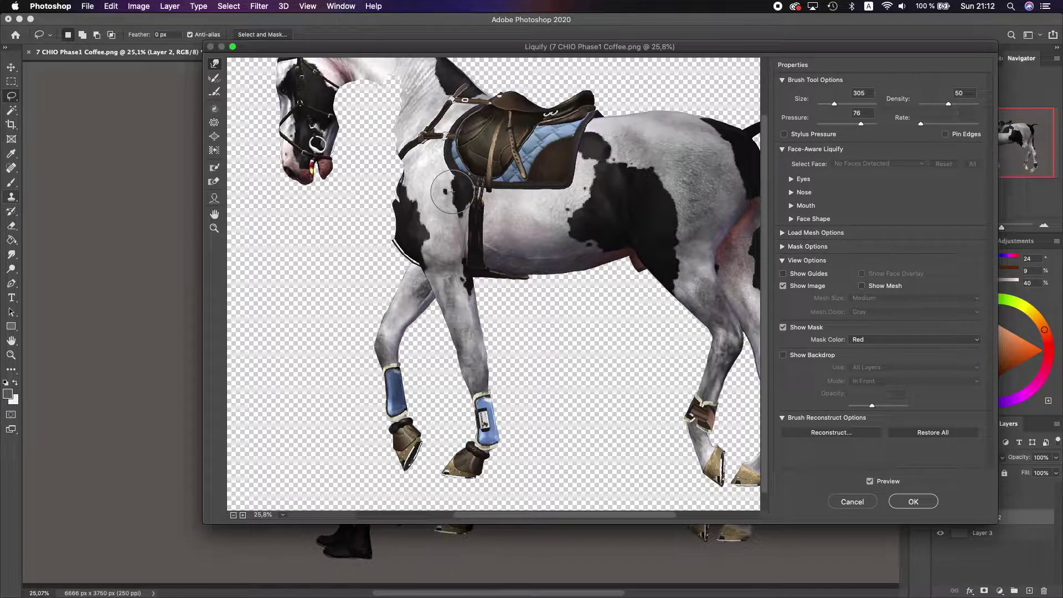
scroll(471, 410, up, 2)
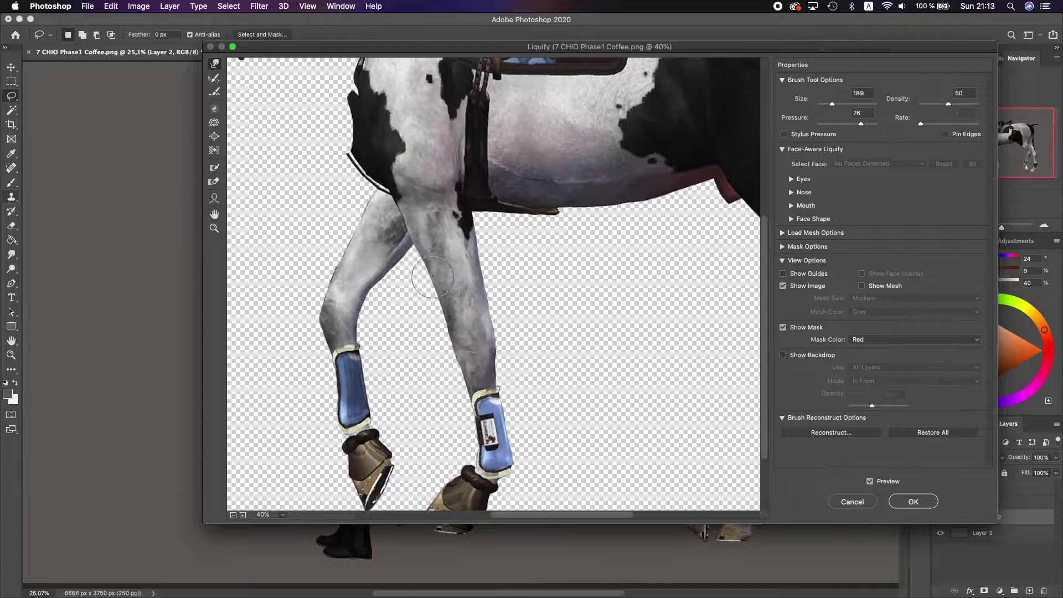
scroll(485, 341, up, 2)
scroll(443, 294, left, 3)
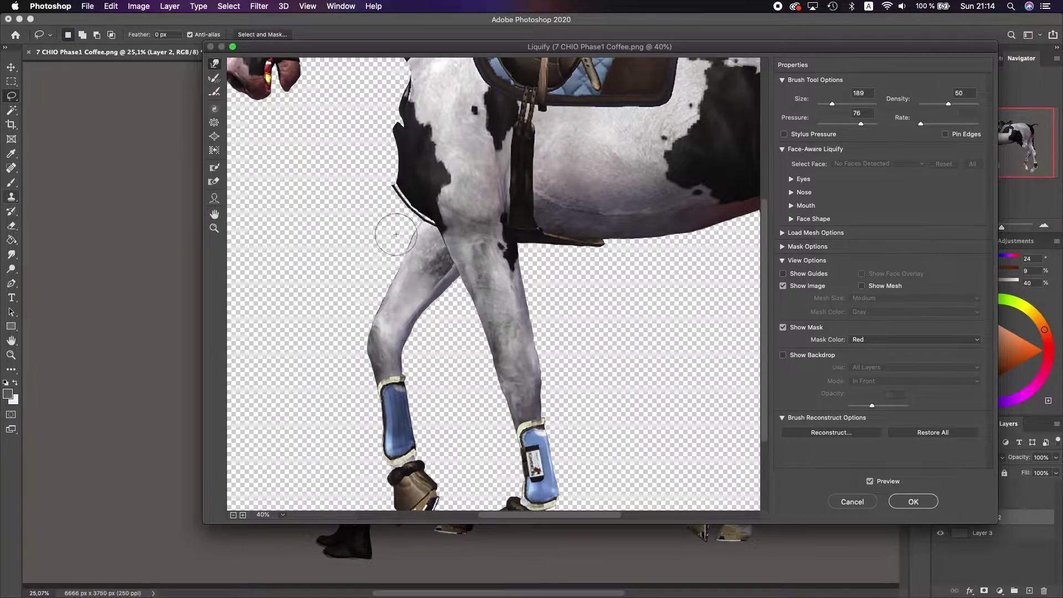
- Reshape the horse's hind legs and hooves in Liquify with warp brush sizes 189 and 166
scroll(392, 231, right, 5)
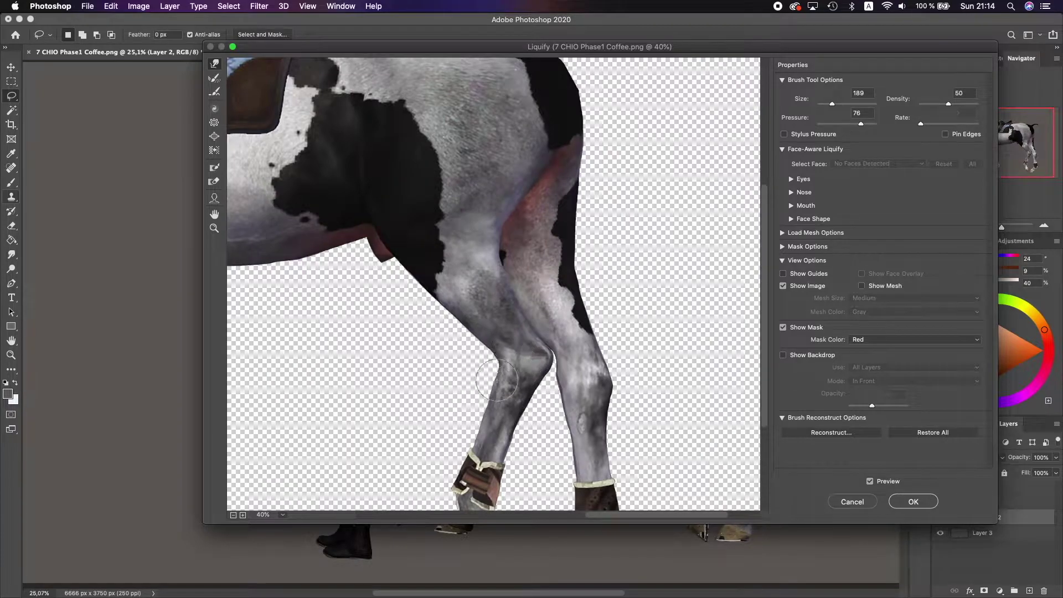
scroll(590, 353, down, 2)
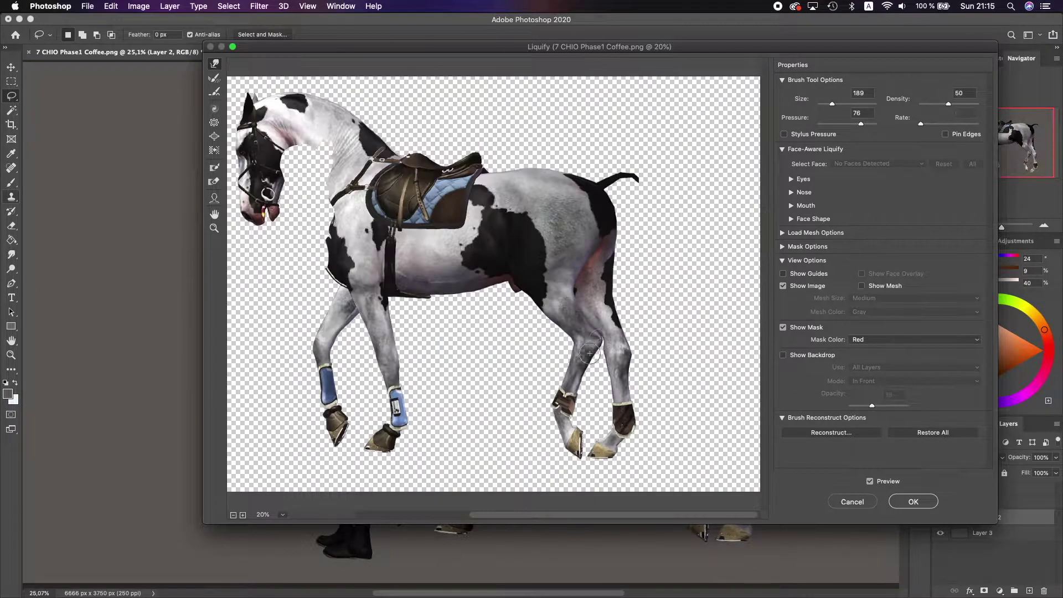
scroll(598, 377, up, 3)
key(bracketleft)
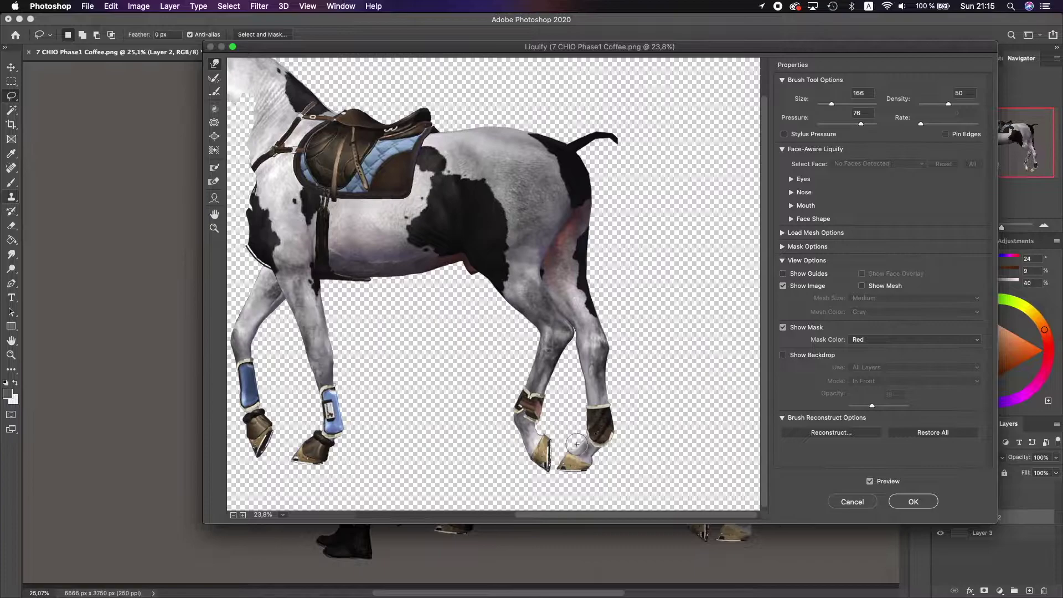
- Adjust the hindquarters and tail with a size 273 warp brush and apply the Liquify changes
scroll(623, 333, down, 2)
key(bracketright)
key(bracketright)
key(bracketright)
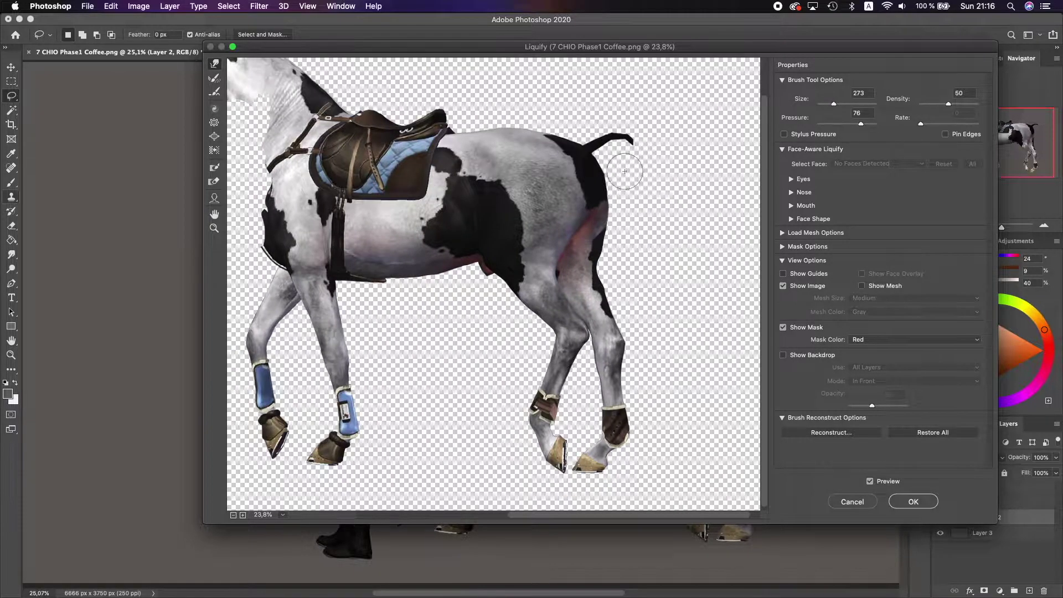
scroll(642, 344, left, 2)
key(Return)
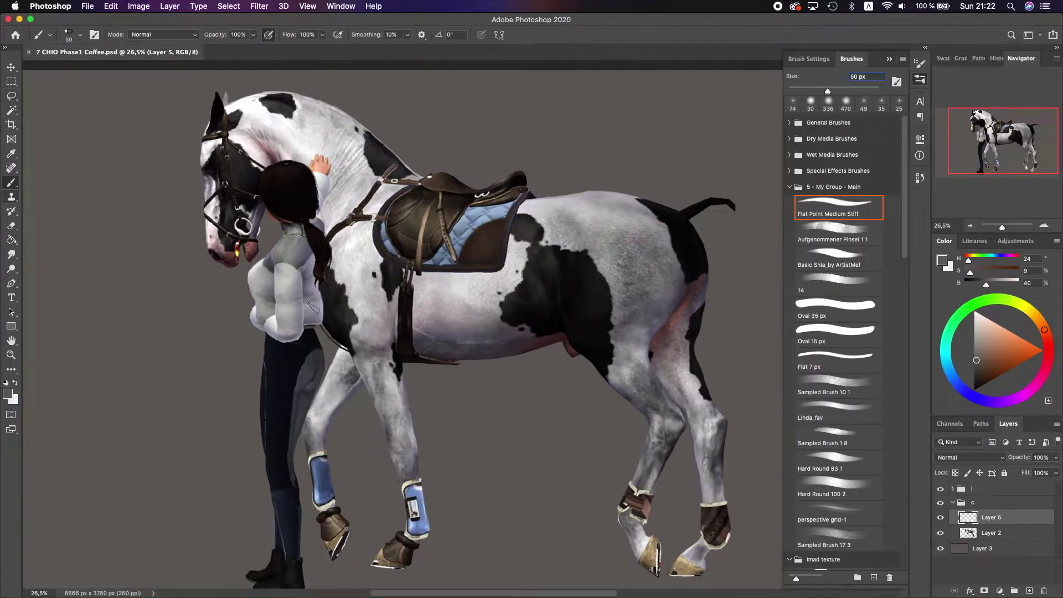
- Clean up the crest of the neck on Layer 2 with the Hard Round 100 2 eraser at 39 px
scroll(451, 178, up, 5)
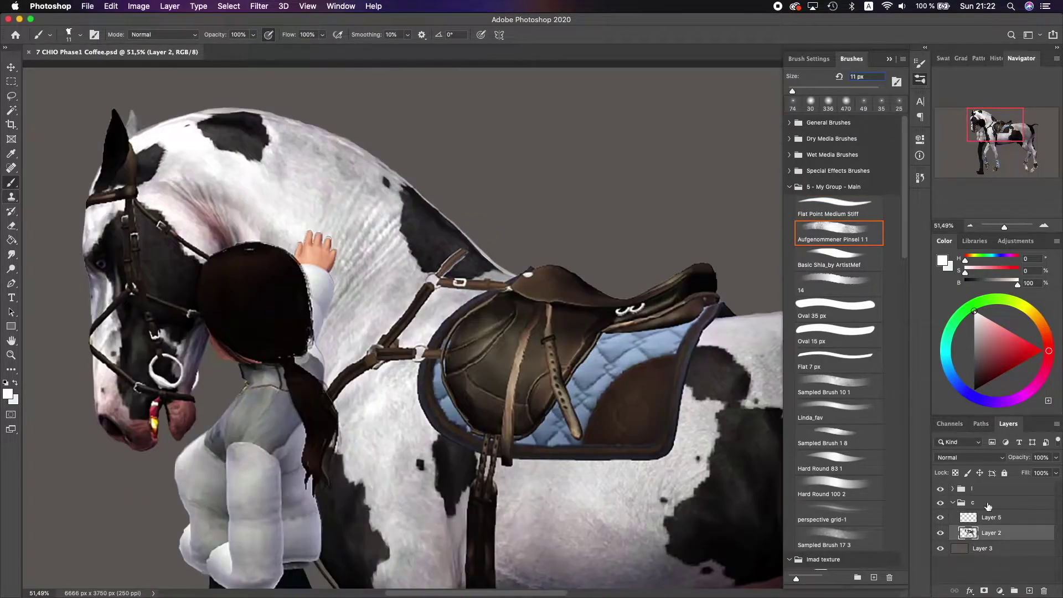
key(e)
click(416, 177)
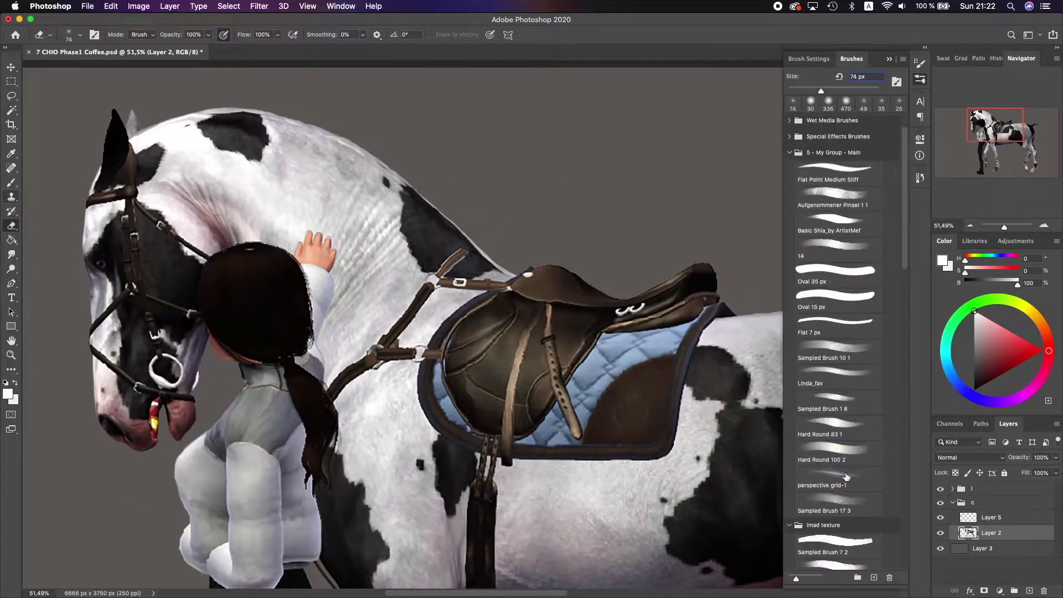
scroll(513, 270, left, 5)
scroll(513, 270, up, 3)
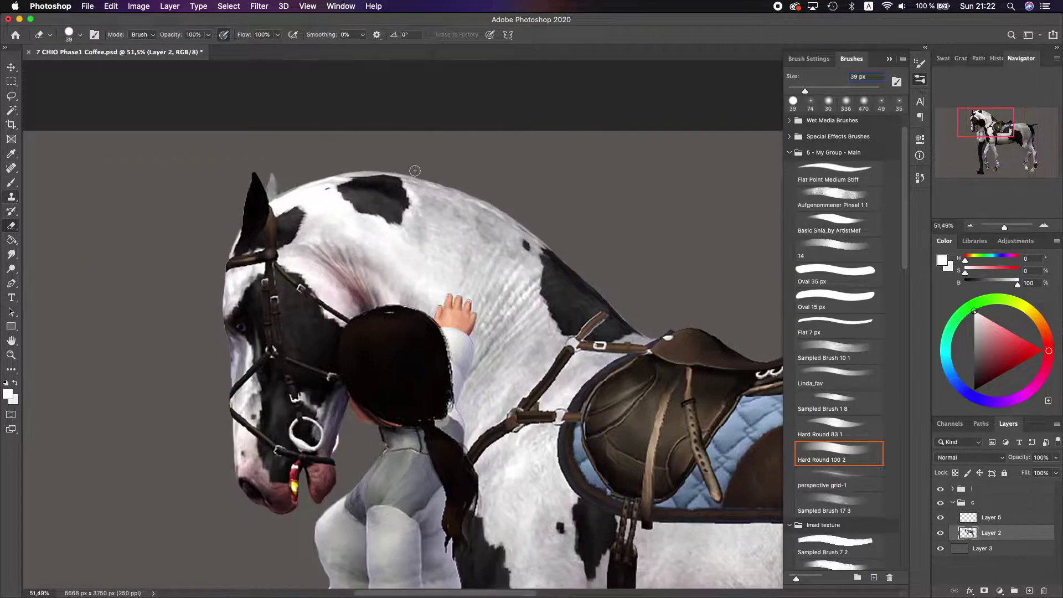
scroll(501, 208, down, 3)
- Paint over the neck coat on Layer 5 with Aufgenommener Pinsel 1 1 at 22 to 24 px, using sampled coat colours
key(b)
key(alt+bracketright)
scroll(501, 207, up, 5)
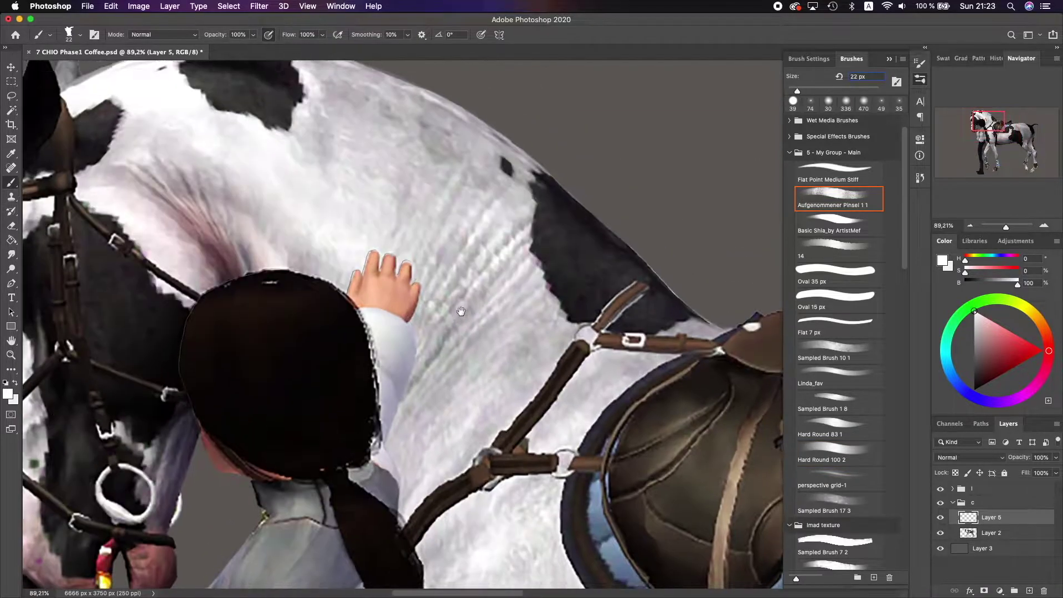
scroll(333, 183, up, 5)
scroll(333, 183, left, 2)
scroll(357, 190, down, 2)
alt+click(349, 218)
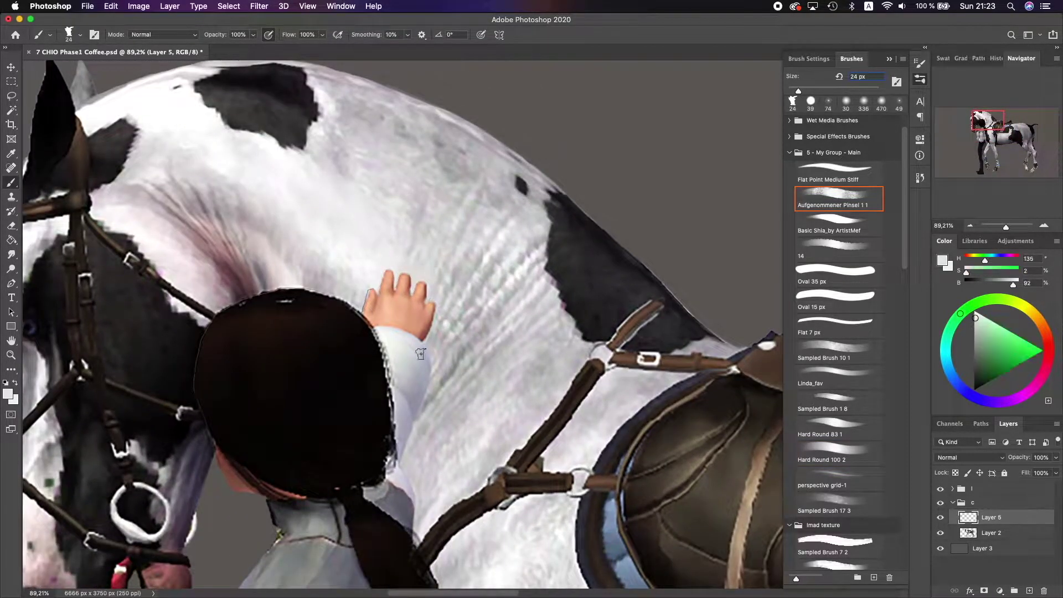
- Blend the throat area behind the cheek strap with sampled grey and pinkish tones at 24 px
scroll(349, 219, left, 3)
alt+click(349, 221)
scroll(377, 255, up, 2)
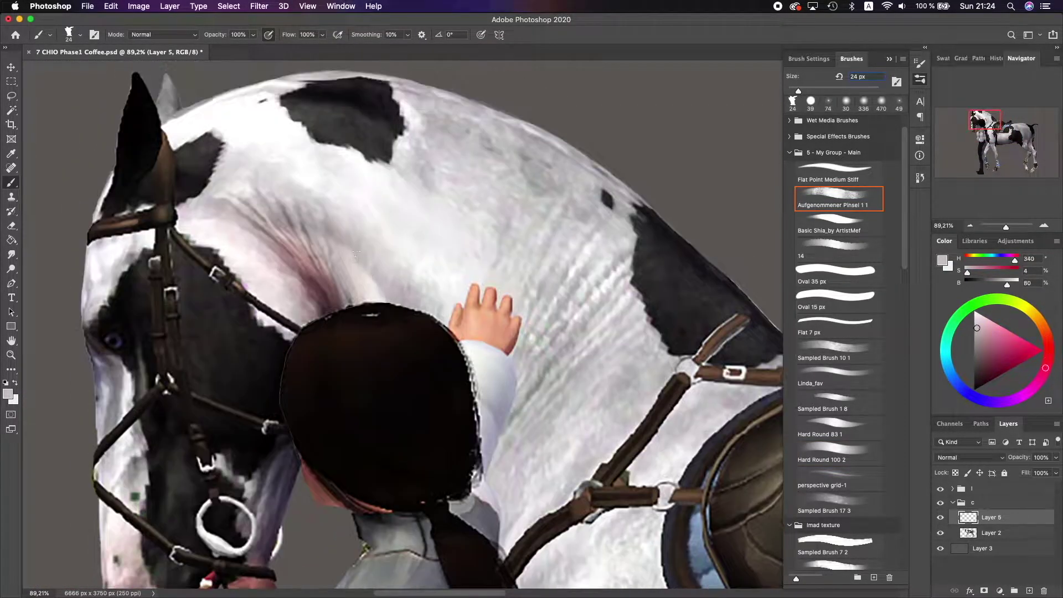
drag(349, 290, 299, 296)
alt+click(326, 294)
alt+click(296, 312)
- Refine the throat creases below the ear with sampled grey tones, reducing the brush to 12 px
scroll(299, 299, left, 3)
scroll(310, 277, up, 2)
alt+click(318, 247)
key([)
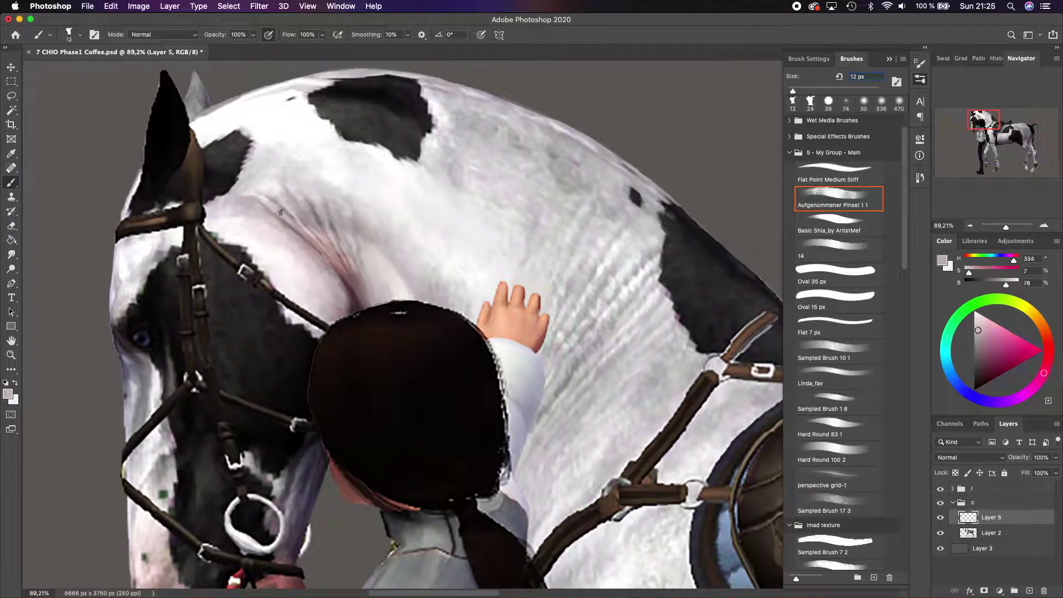
alt+click(299, 272)
- Paint fine throat creases in sampled dark reddish and light pink tones with a round brush at 11 px and 7 px
key(period)
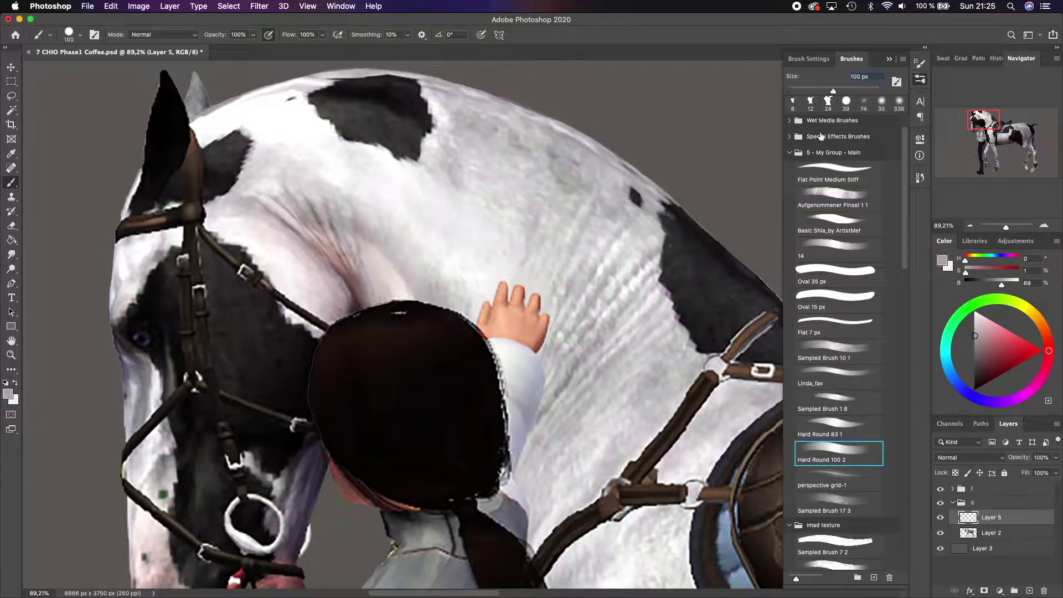
scroll(301, 294, down, 3)
scroll(410, 268, up, 5)
key(comma)
scroll(342, 366, up, 1)
alt+click(343, 366)
alt+click(319, 338)
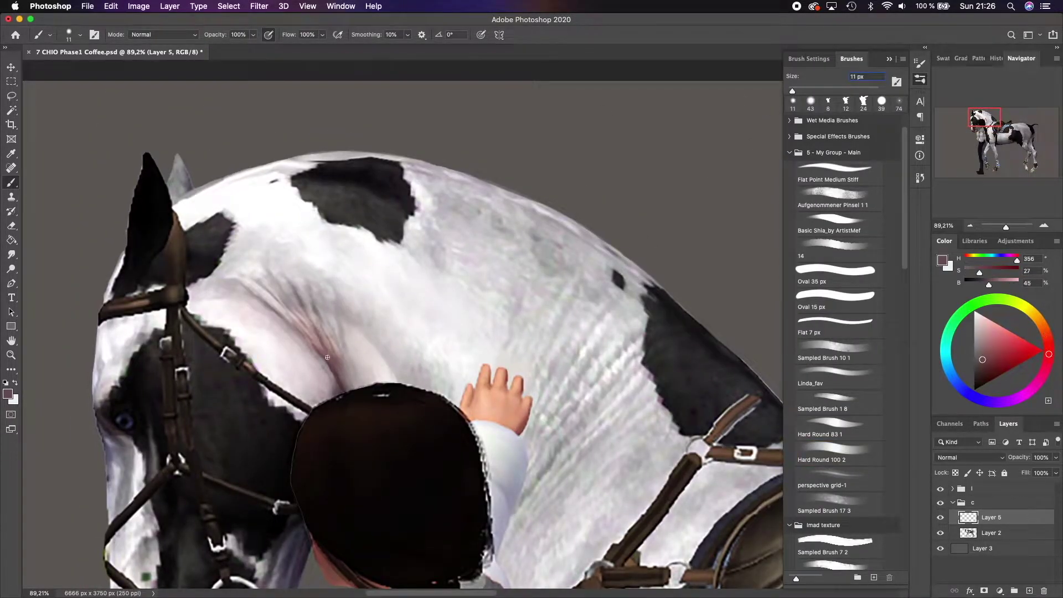
alt+click(309, 323)
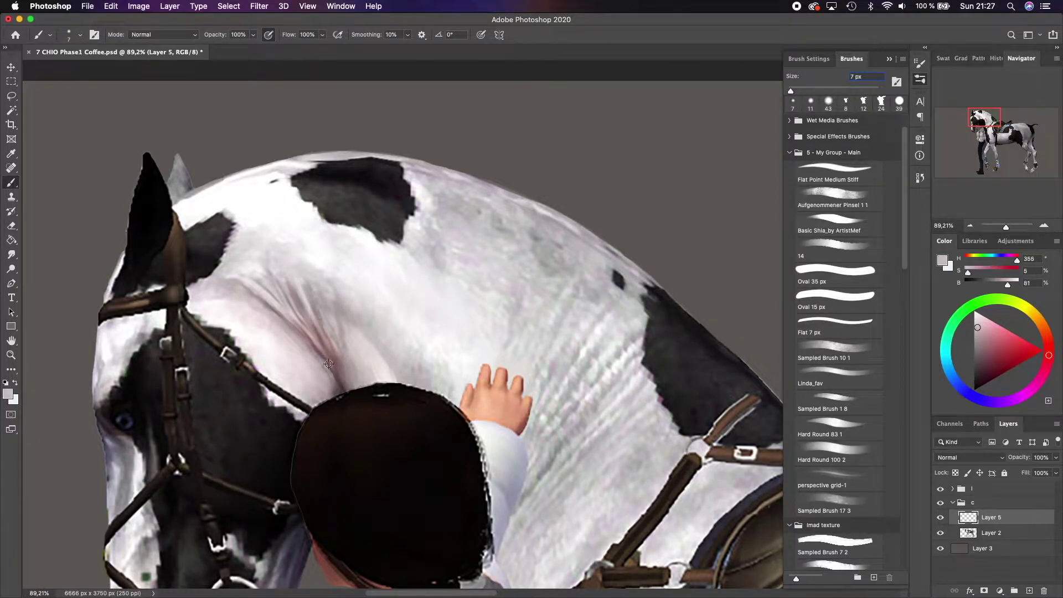
- Smooth the white coat of the upper neck with Aufgenommener Pinsel 1 1 at 14 to 26 px, using sampled light greys
scroll(223, 252, down, 5)
alt+click(431, 314)
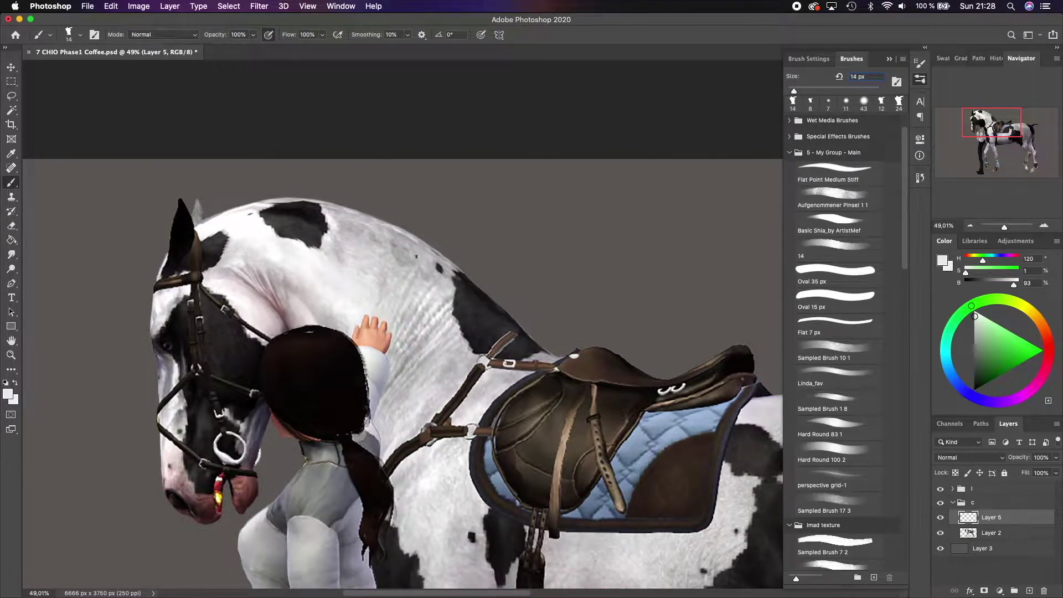
drag(382, 231, 327, 210)
alt+click(249, 190)
alt+click(295, 216)
key(bracketleft)
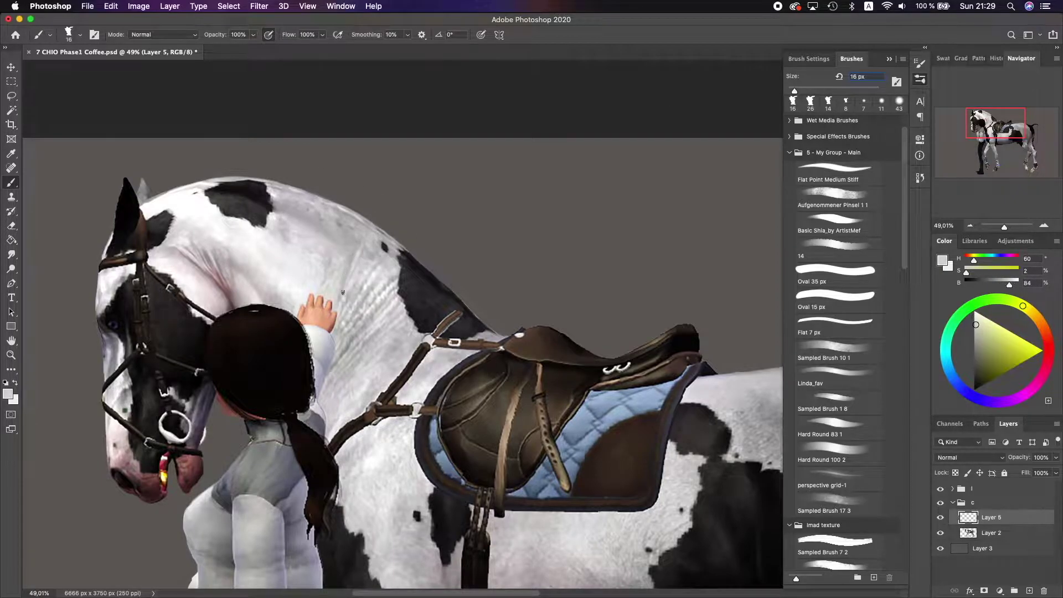
- Touch up the black patch behind the ears and the adjoining crest at 16 px with sampled dark and grey tones
drag(337, 311, 307, 292)
alt+click(223, 170)
alt+click(172, 167)
alt+click(197, 167)
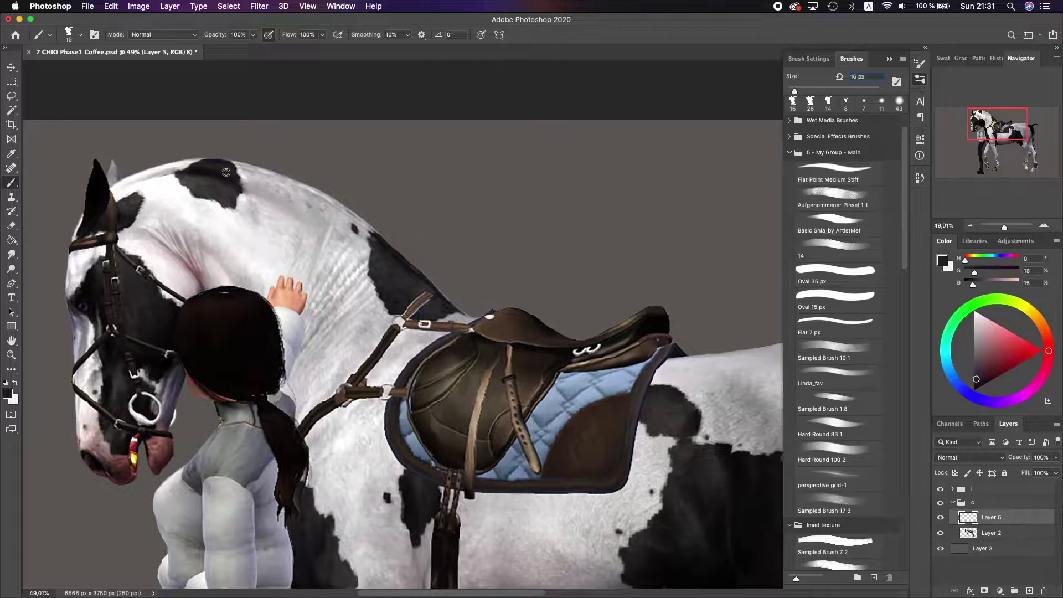
scroll(255, 197, left, 5)
alt+click(273, 186)
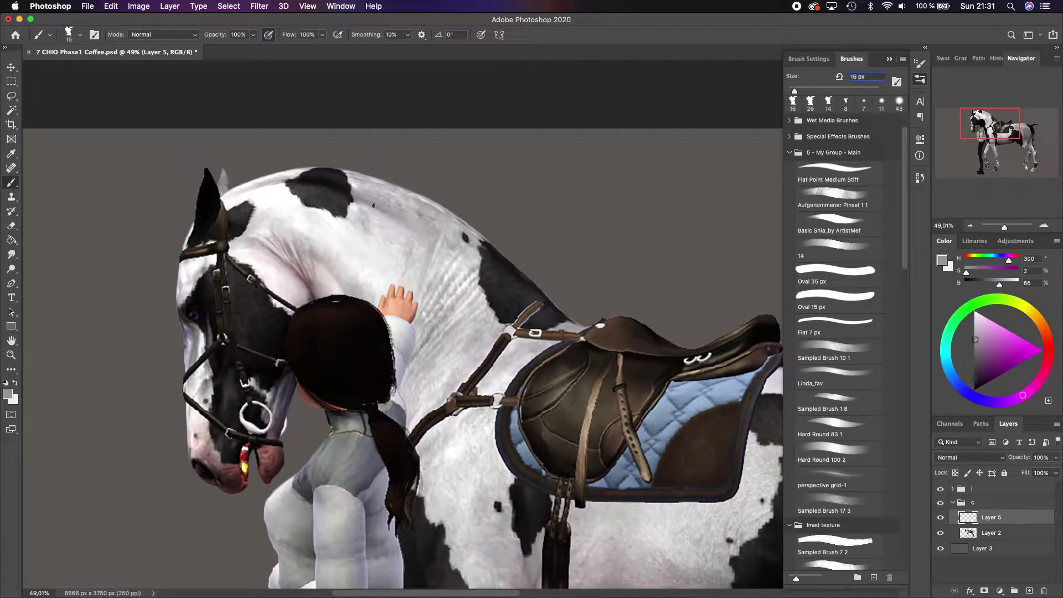
- Model the neck muscle above the rider's head with sampled light greys, enlarging the brush to 28 px
alt+click(397, 222)
key(bracketright)
scroll(361, 215, down, 1)
alt+click(363, 262)
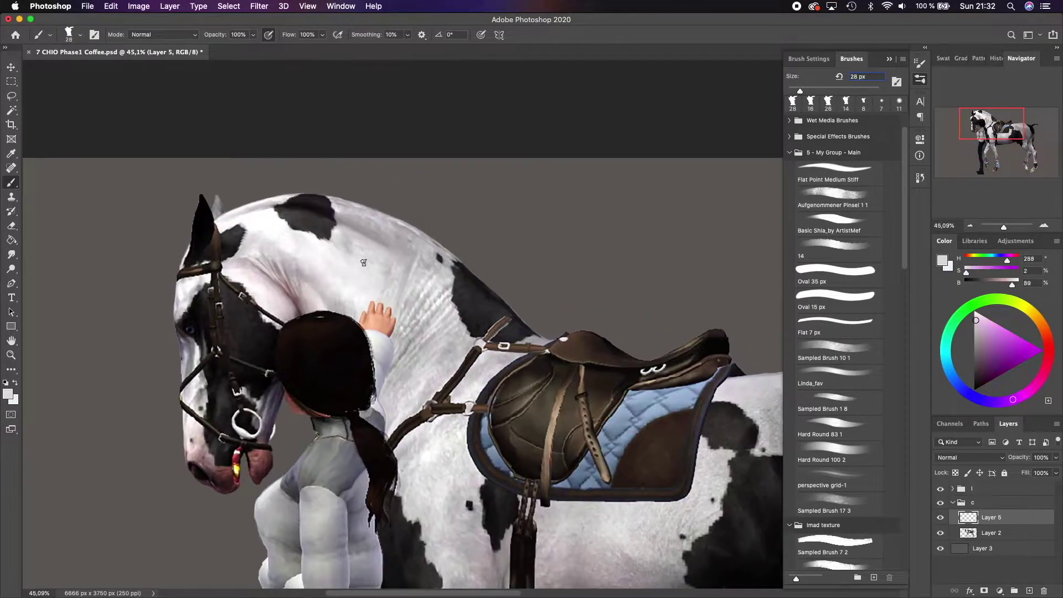
scroll(317, 301, left, 5)
alt+click(350, 261)
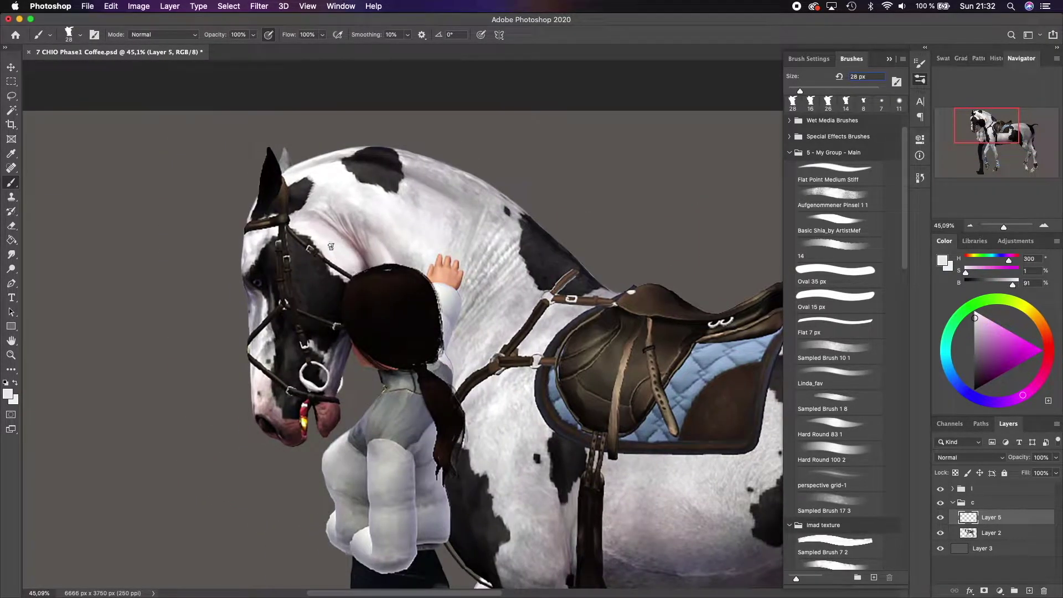
scroll(320, 253, up, 1)
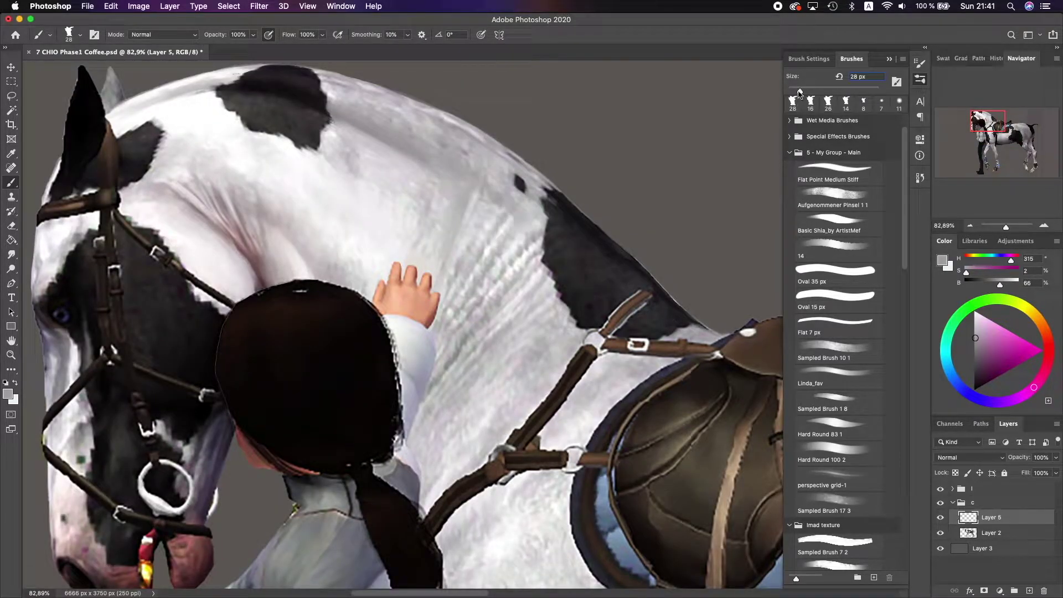
- Soften the skin folds beside the rider's hand and touch up the black shoulder patch with an 18 px brush
drag(799, 92, 796, 92)
alt+click(448, 332)
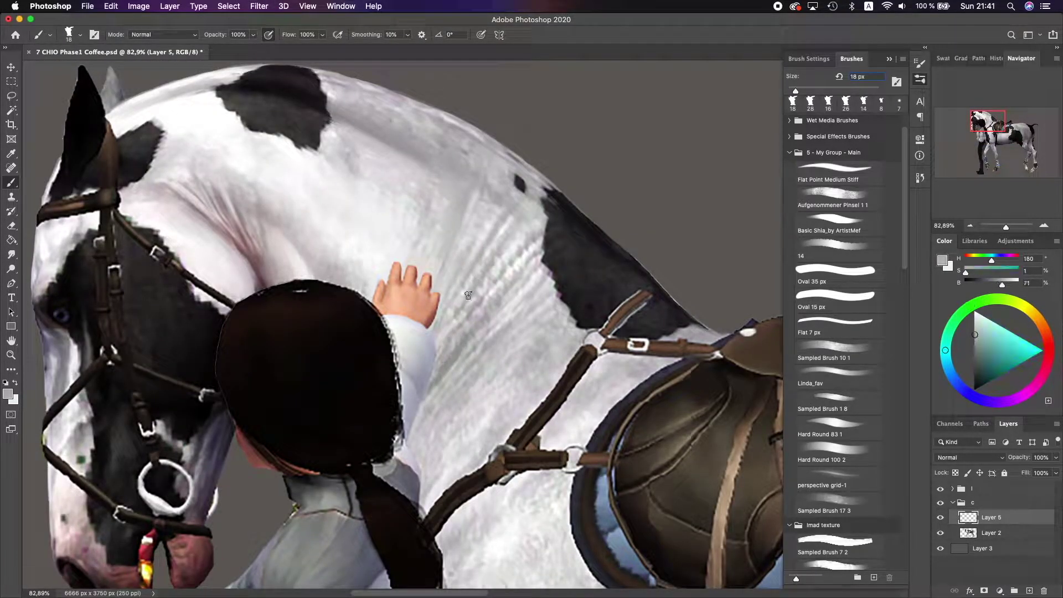
scroll(465, 282, right, 3)
alt+click(490, 260)
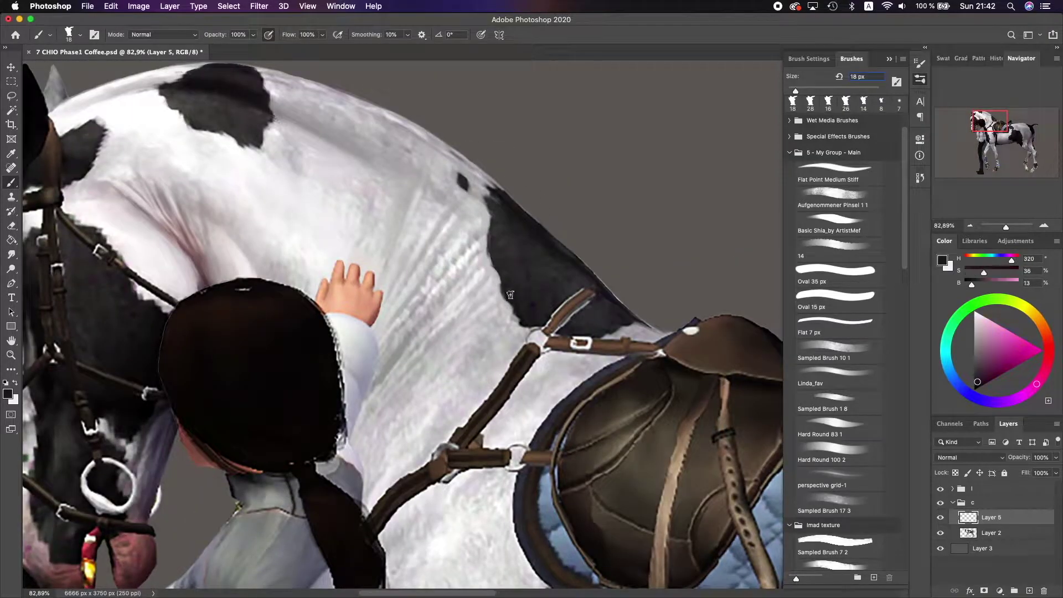
scroll(488, 250, up, 2)
alt+click(550, 303)
- Shade the neck around the small black spot with sampled mid-grey tones at 18 px
alt+click(385, 193)
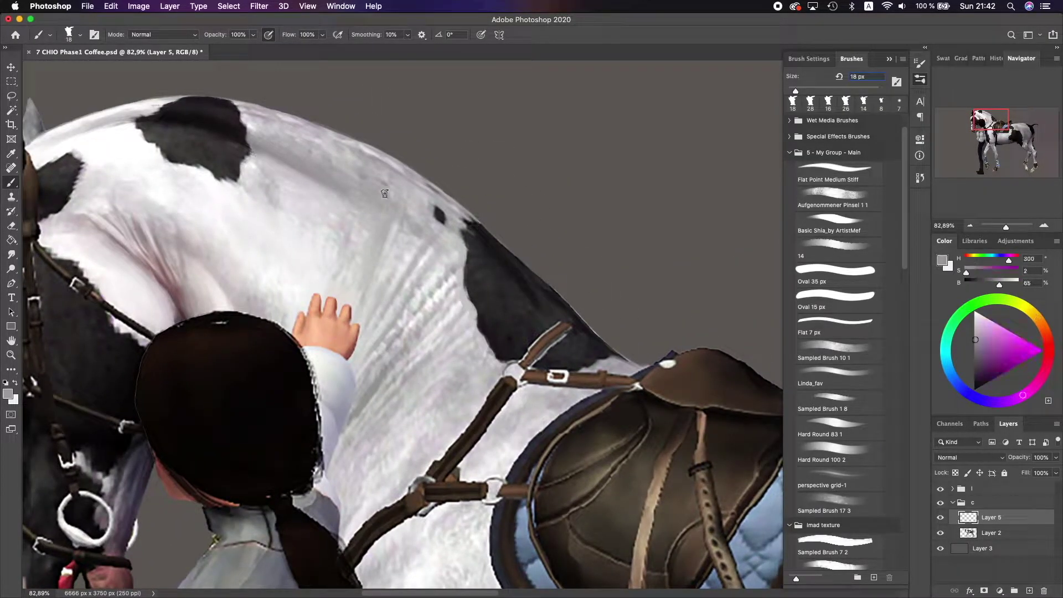
alt+click(413, 222)
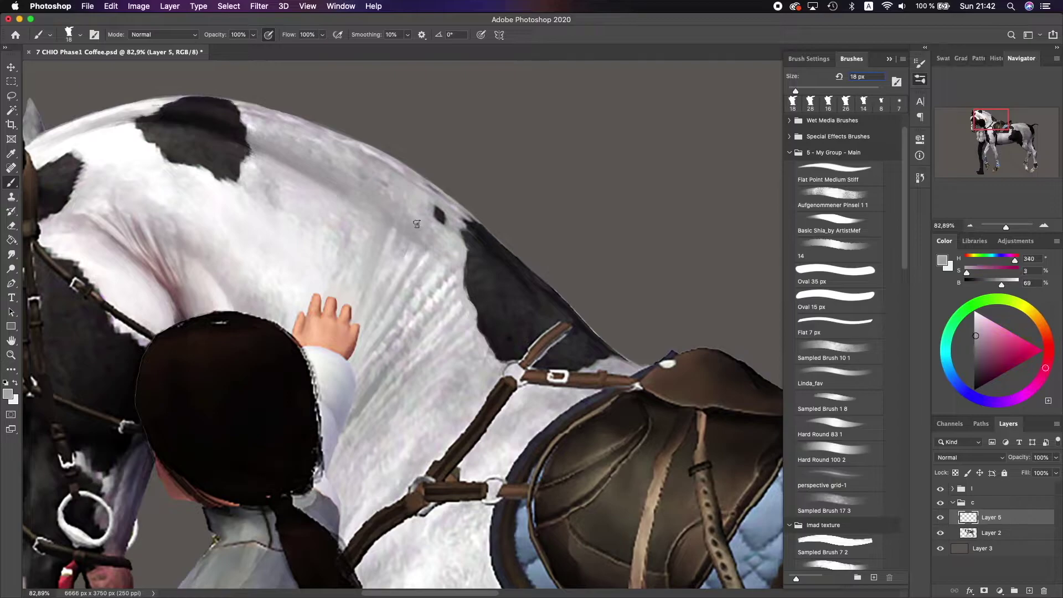
alt+click(390, 262)
scroll(445, 231, down, 1)
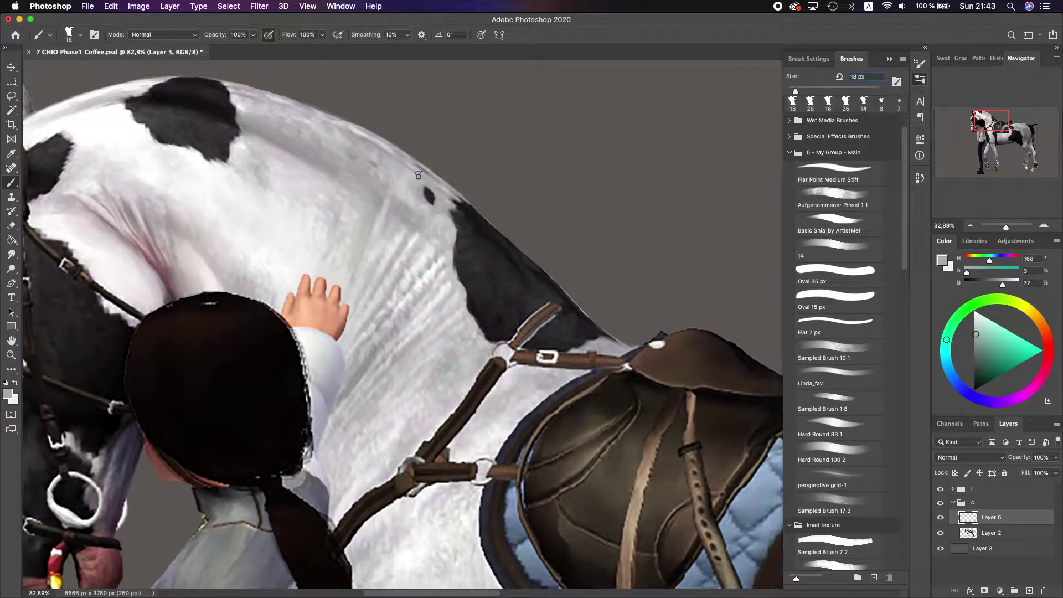
- Soften the crest behind the upper black patch with sampled white and light grey tones at 18 px
scroll(388, 166, left, 3)
alt+click(340, 118)
alt+click(340, 117)
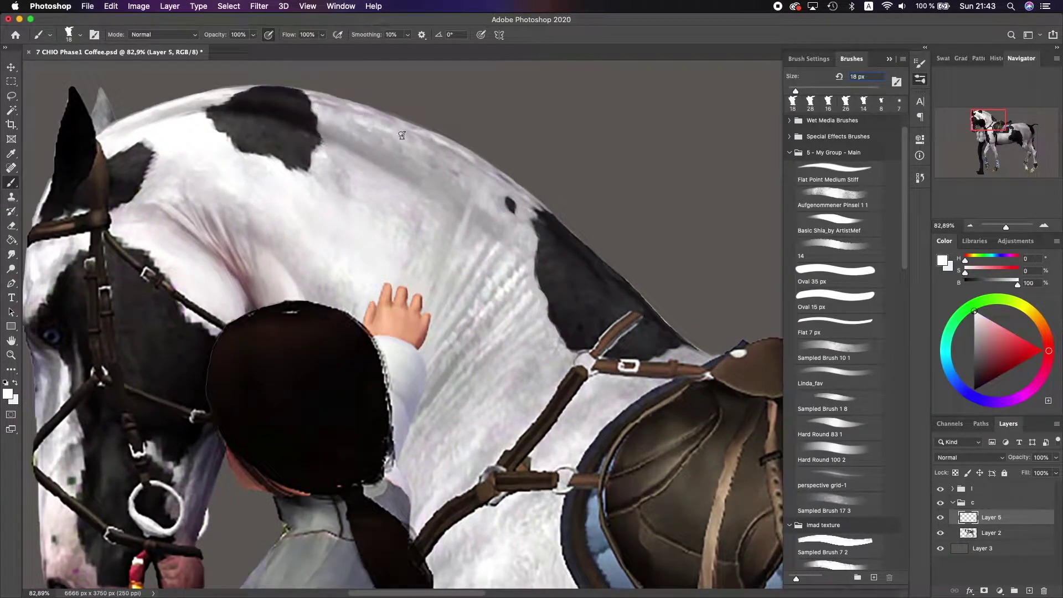
alt+click(362, 117)
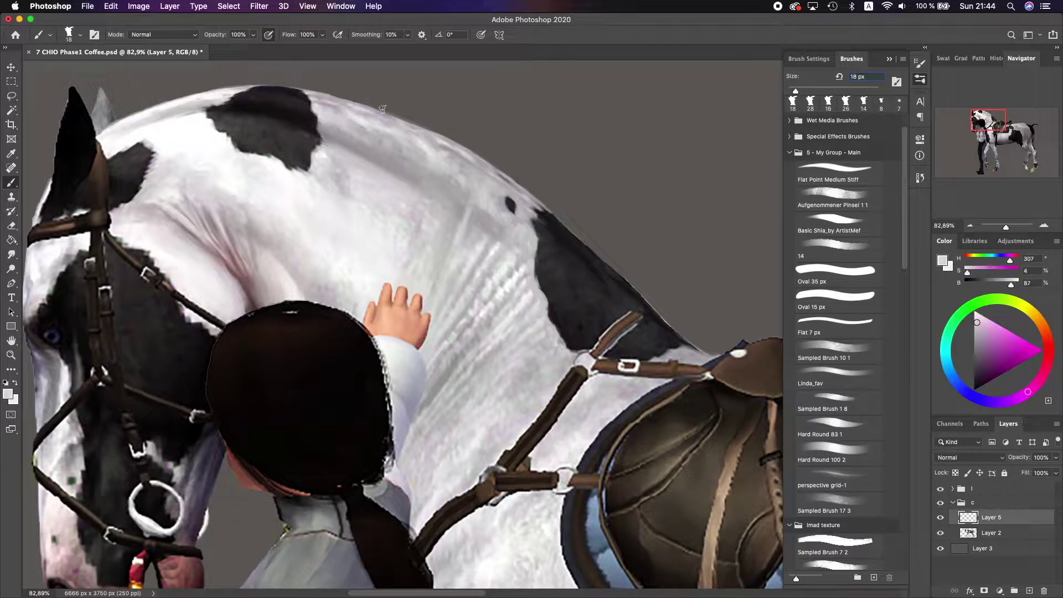
- Touch up the black shoulder patch and the neck edge around it with sampled dark and grey tones
scroll(347, 155, down, 1)
scroll(348, 156, right, 1)
alt+click(484, 203)
alt+click(481, 207)
scroll(550, 183, down, 2)
alt+click(465, 193)
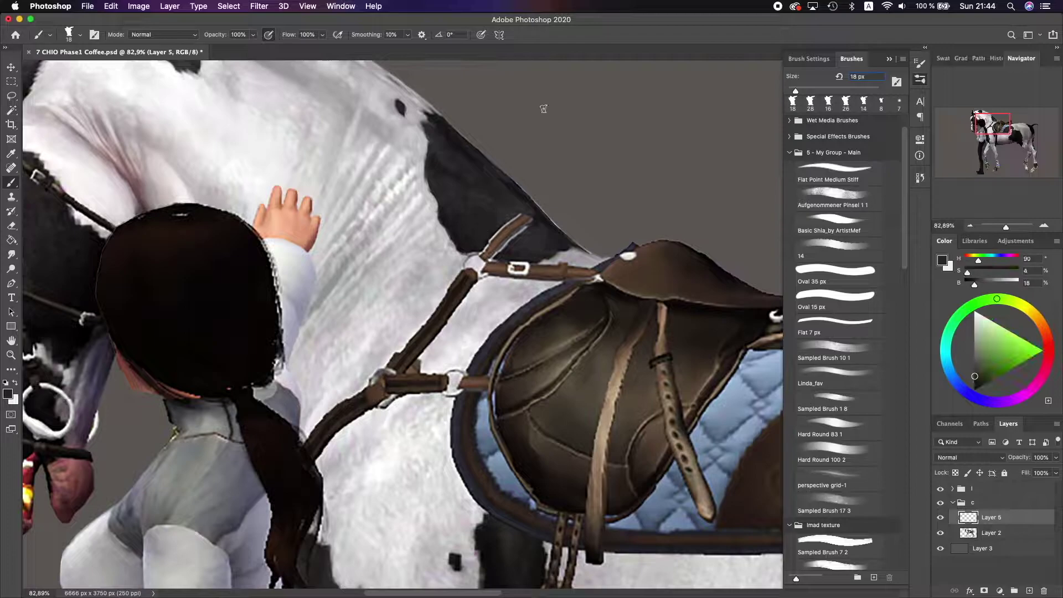
scroll(483, 178, up, 3)
alt+click(482, 179)
- Smooth the black patch behind the ears with sampled dark greys and paint pale bluish tones on the neck beneath it
alt+click(439, 191)
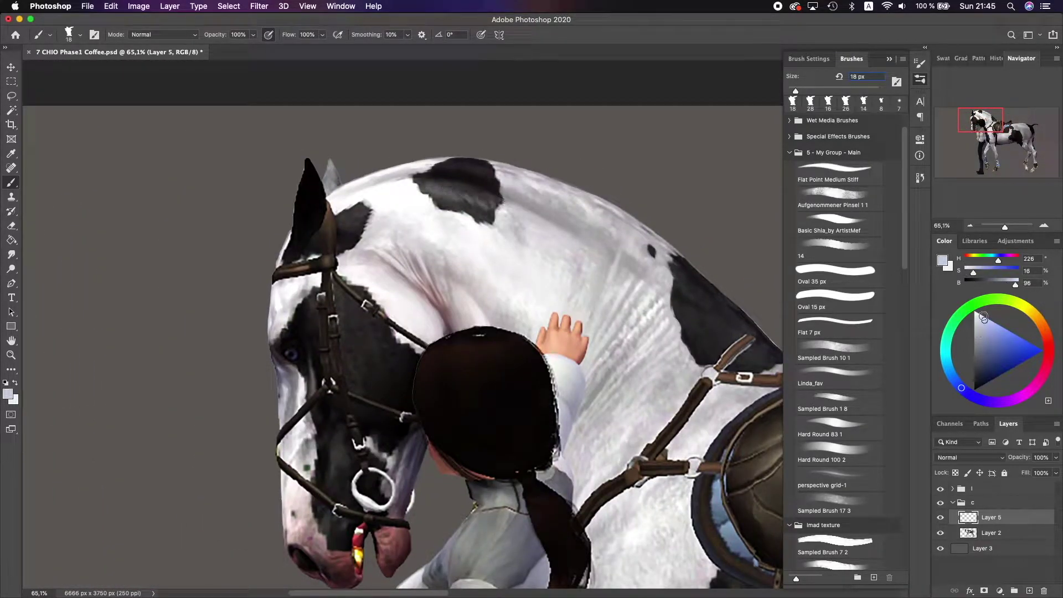
alt+click(459, 205)
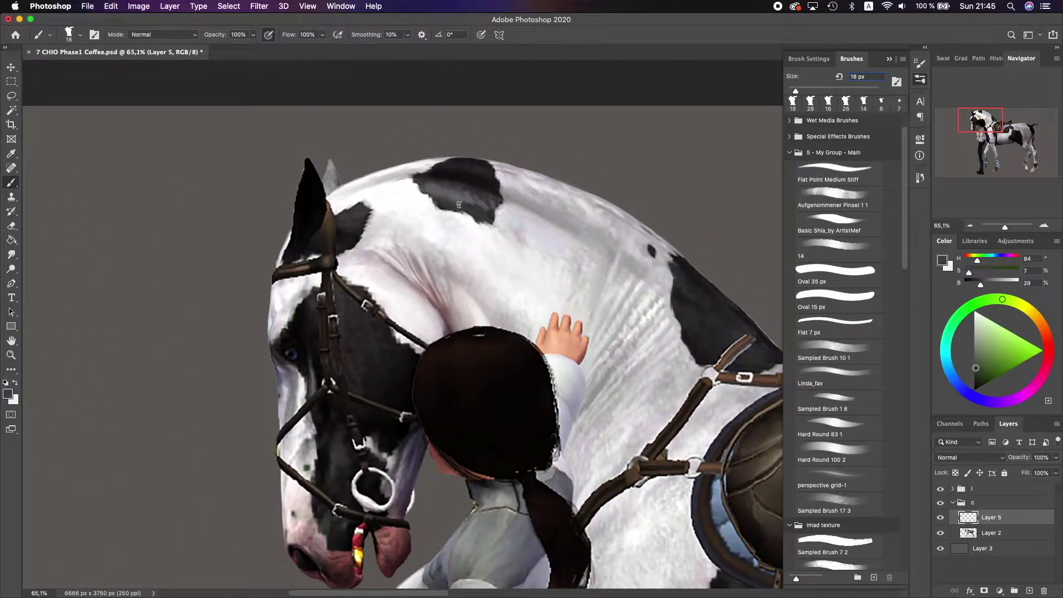
alt+click(468, 199)
scroll(452, 196, down, 2)
scroll(452, 196, right, 3)
alt+click(464, 196)
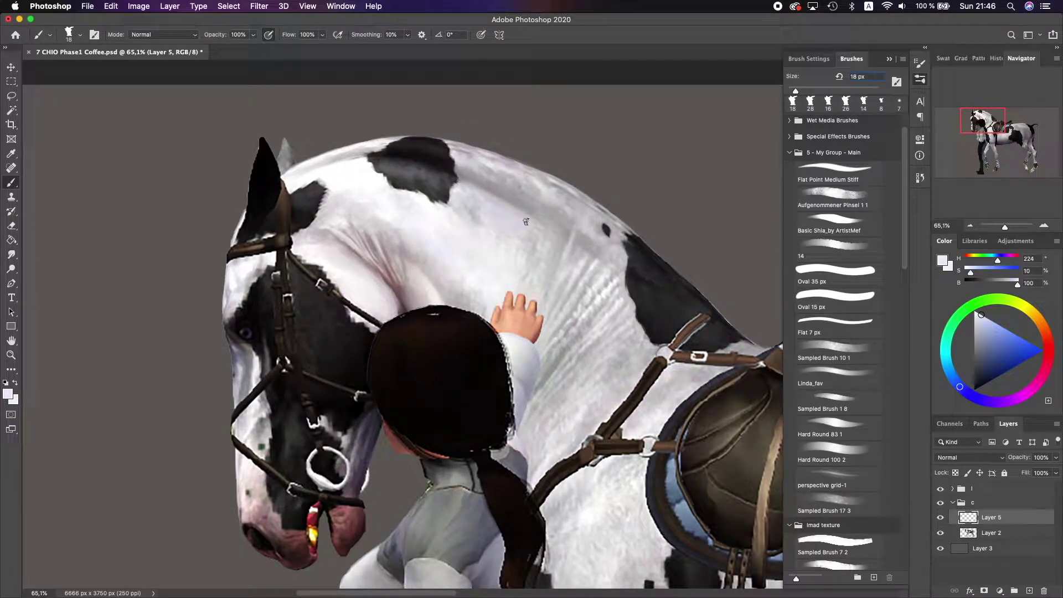
alt+click(638, 258)
scroll(657, 302, down, 5)
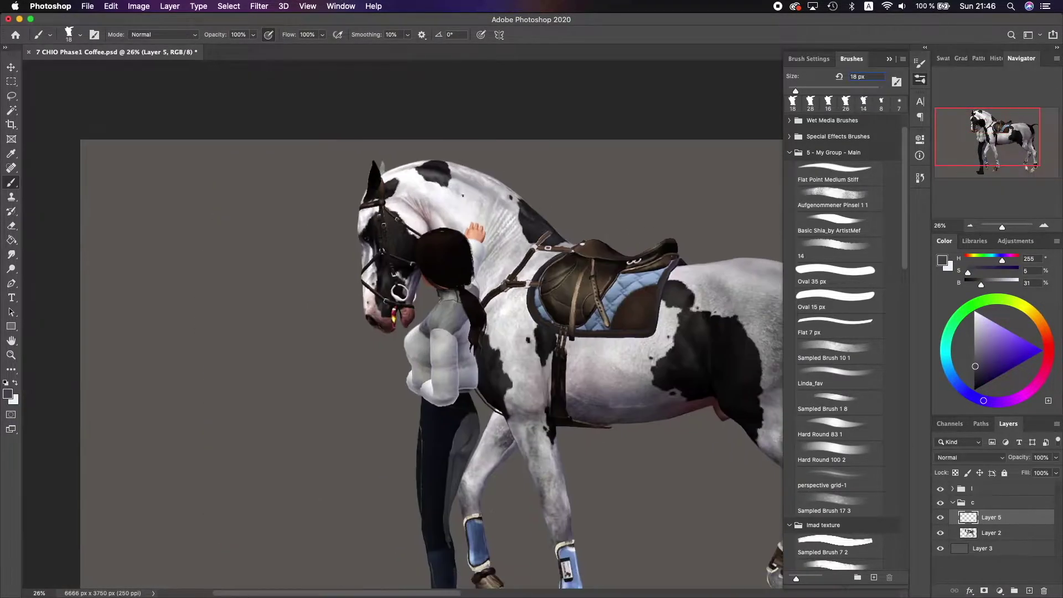
- Blend the skin folds behind the cheek strap with sampled light grey and pinkish-white tones at 18 px
scroll(509, 246, up, 4)
alt+click(510, 247)
alt+click(400, 289)
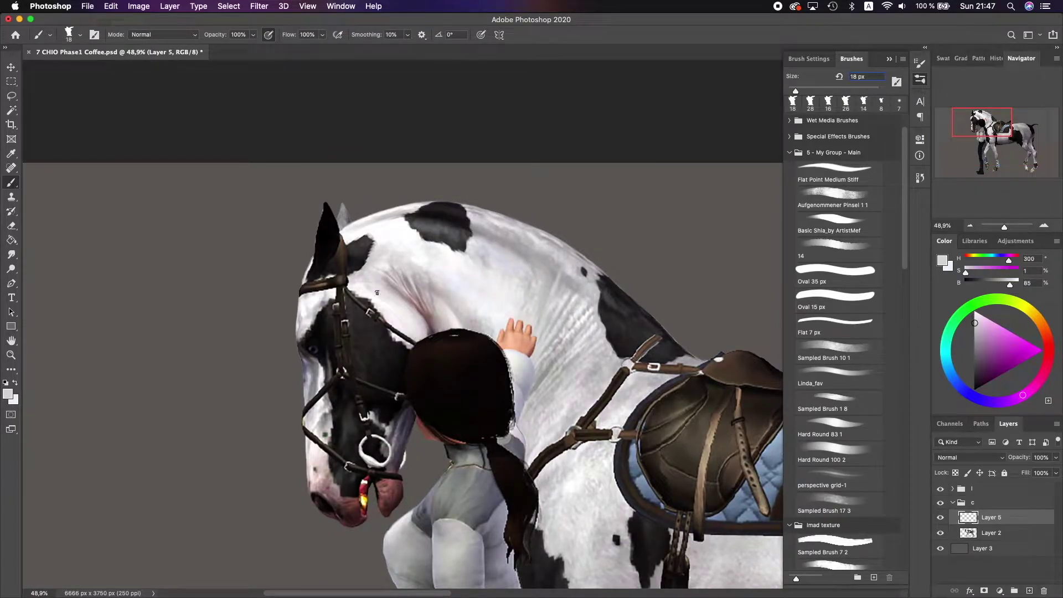
scroll(387, 250, up, 4)
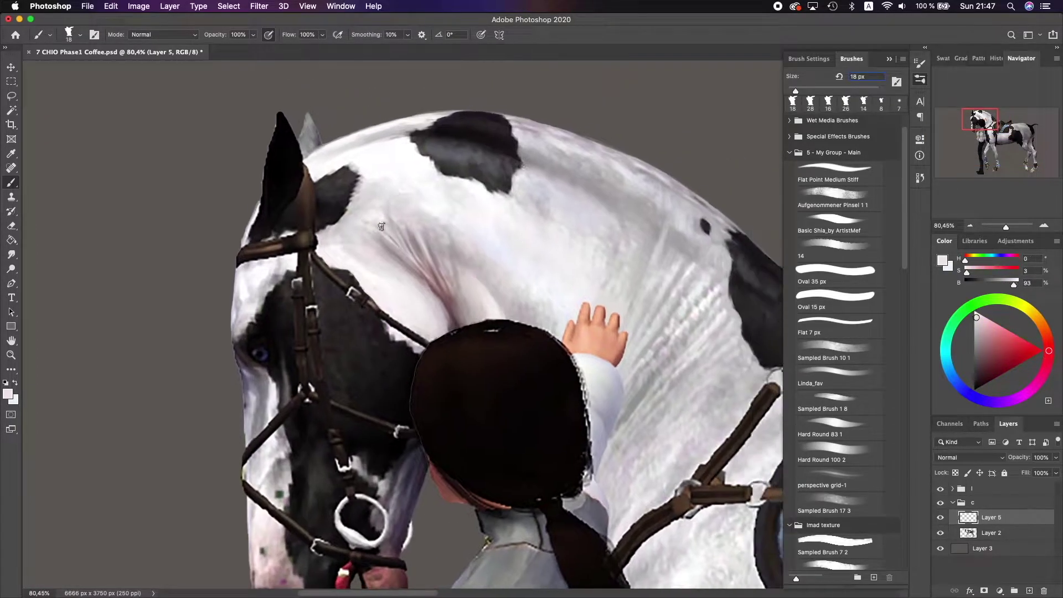
scroll(381, 227, down, 2)
alt+click(437, 299)
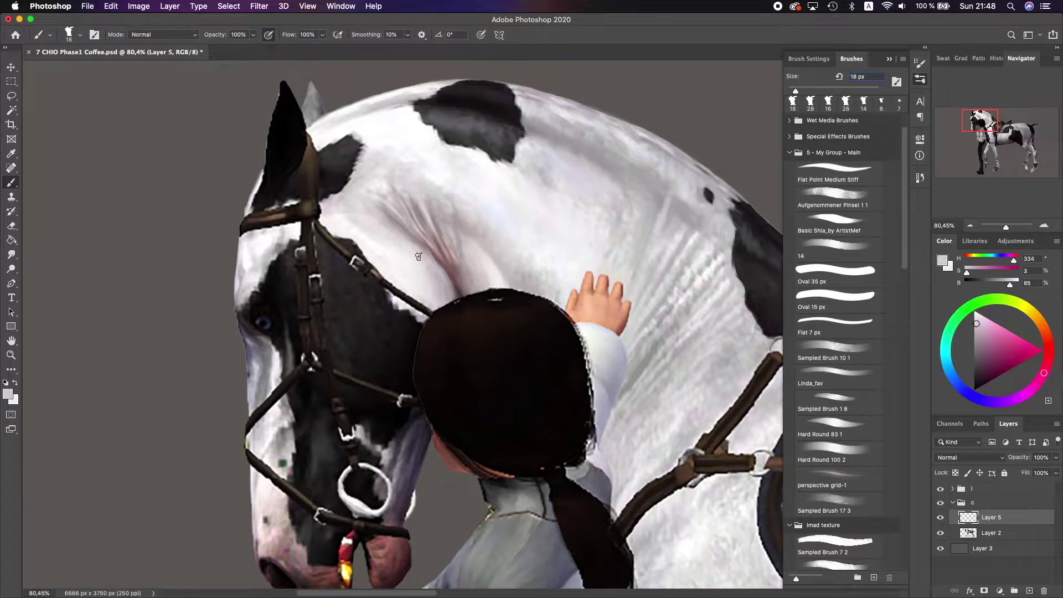
alt+click(425, 262)
drag(365, 157, 431, 206)
- Shade the neck beside the rider's hand and sleeve with sampled greys, enlarging the brush to 26 px
scroll(430, 202, down, 3)
alt+click(506, 197)
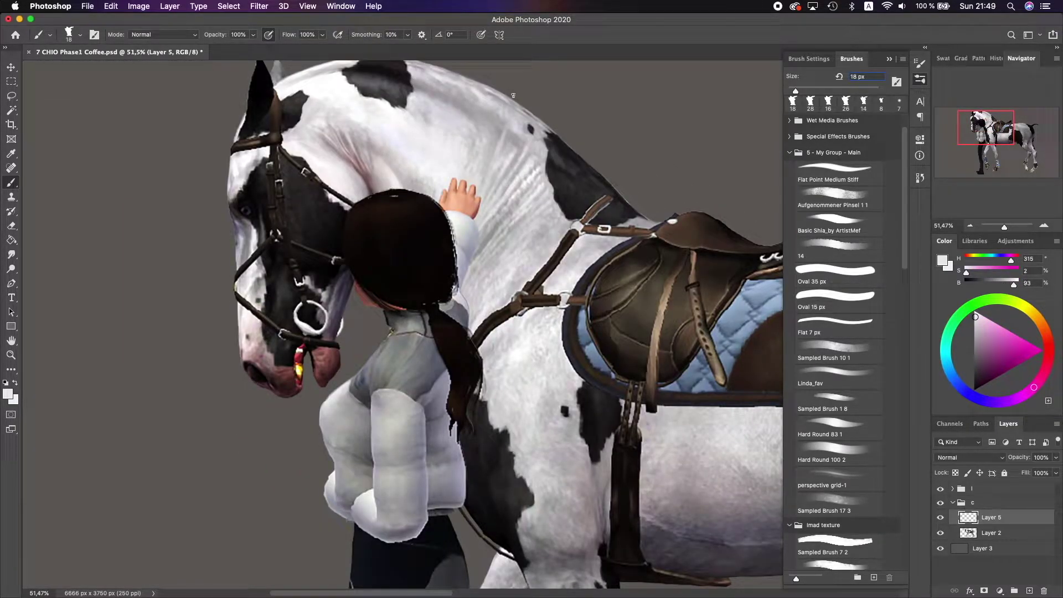
alt+click(493, 236)
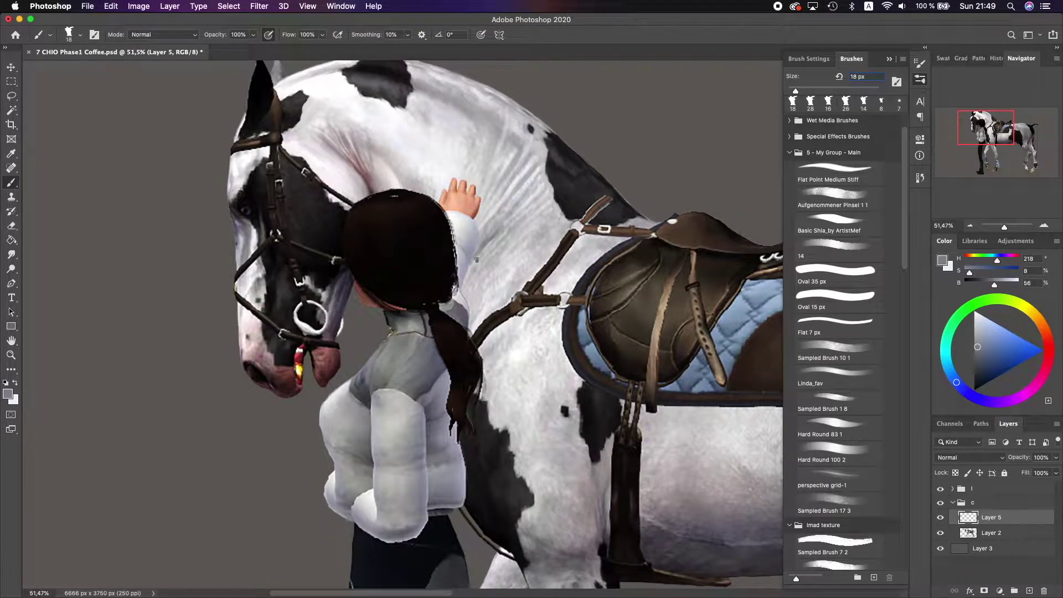
alt+click(502, 254)
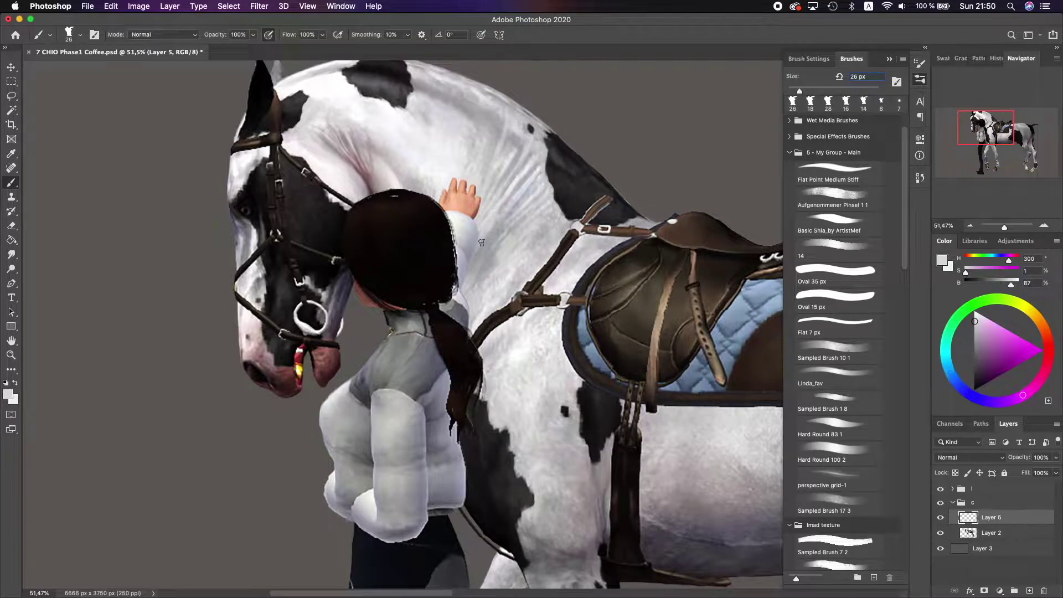
alt+click(482, 241)
- Refine the neck folds between the rider's hand and the shoulder patch with sampled mid-greys at 16 px
alt+click(543, 157)
drag(508, 210, 496, 197)
alt+click(491, 146)
drag(490, 147, 456, 201)
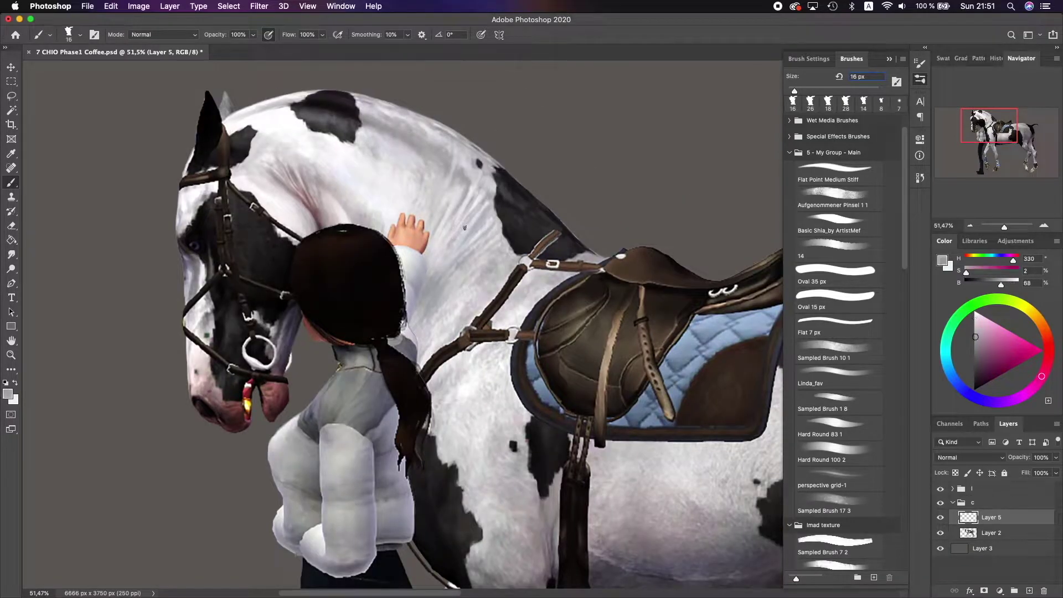
alt+click(479, 193)
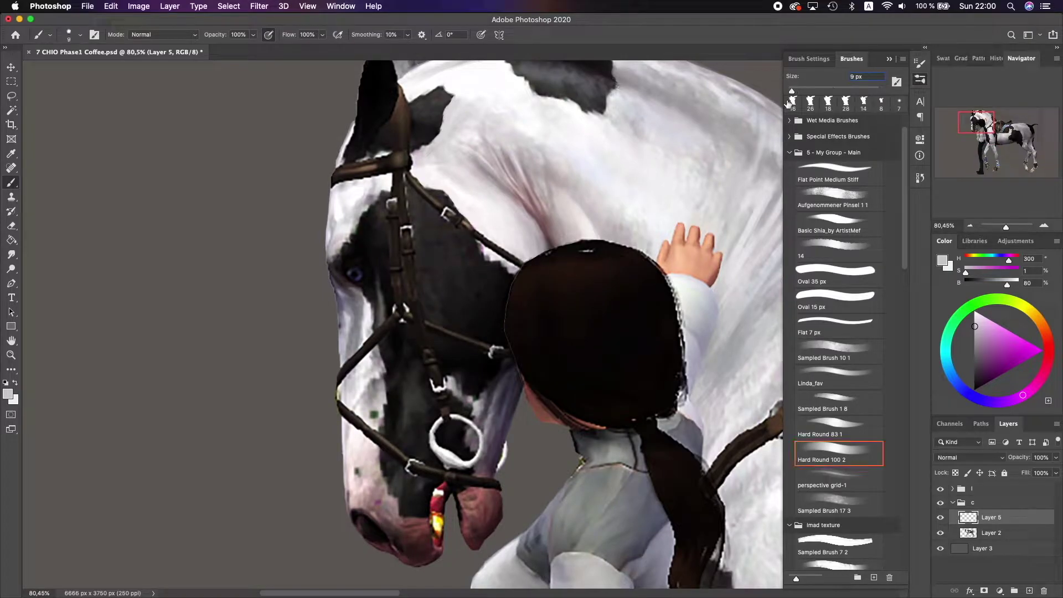
- Paint around the horse's eye with the Hard Round 100 2 brush at 12 px, using sampled dark and mauve tones
click(789, 103)
alt+click(357, 274)
alt+click(349, 286)
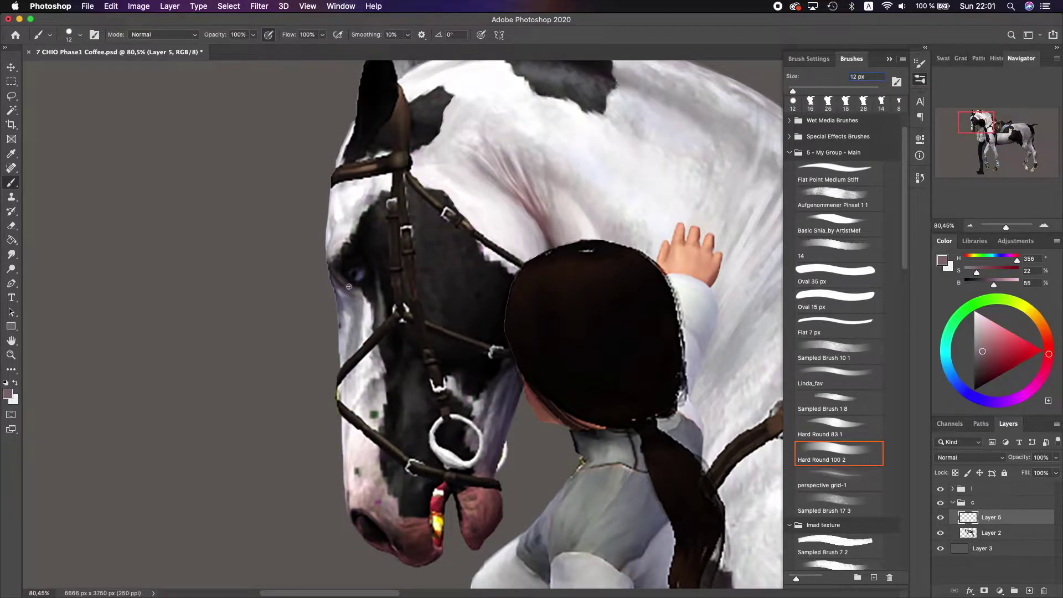
scroll(349, 286, up, 1)
alt+click(339, 267)
alt+click(363, 267)
- Clean up the horse's forehead and nose profile with sampled light greys, starting with an 8 px round brush
click(899, 102)
alt+click(332, 189)
drag(326, 185, 338, 375)
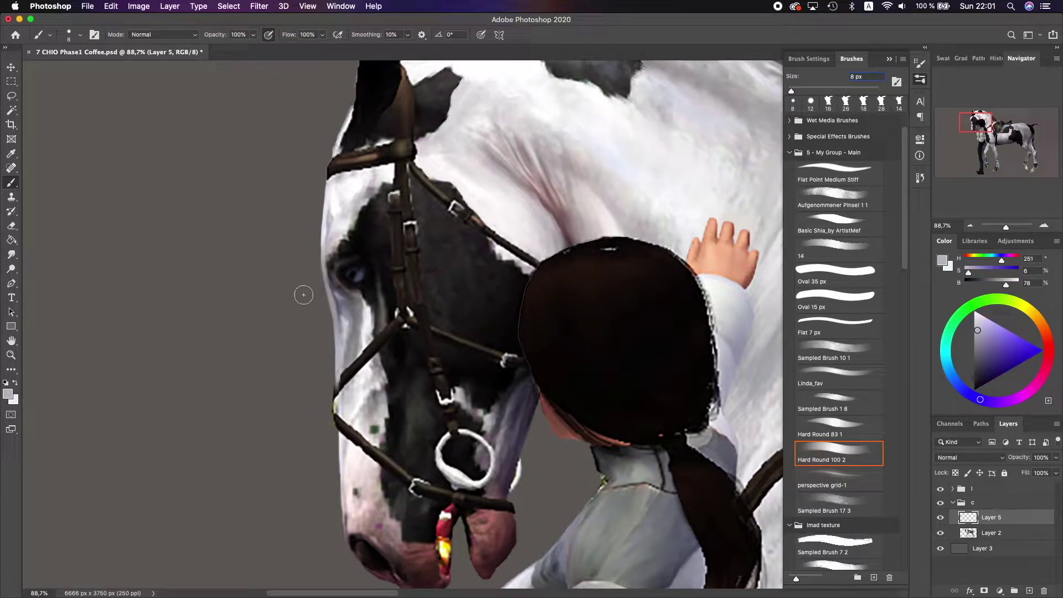
scroll(404, 265, right, 1)
alt+click(540, 201)
alt+click(316, 265)
drag(320, 283, 321, 313)
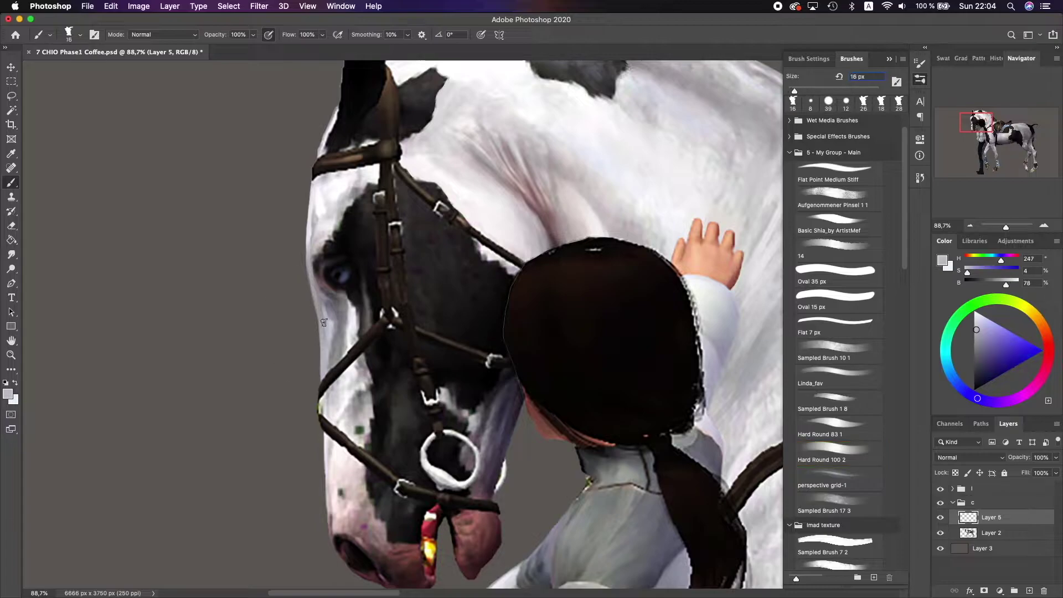
- Model the white forehead between the browband and the eye with sampled light greys at 16 px
alt+click(315, 260)
alt+click(320, 244)
alt+click(332, 225)
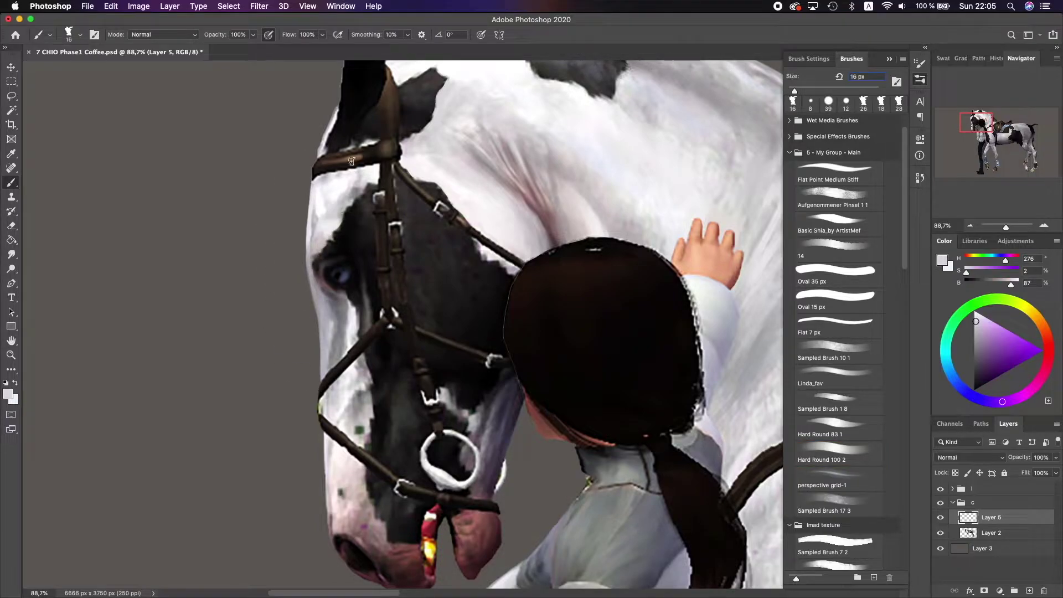
alt+click(349, 194)
scroll(311, 288, up, 3)
scroll(310, 288, right, 1)
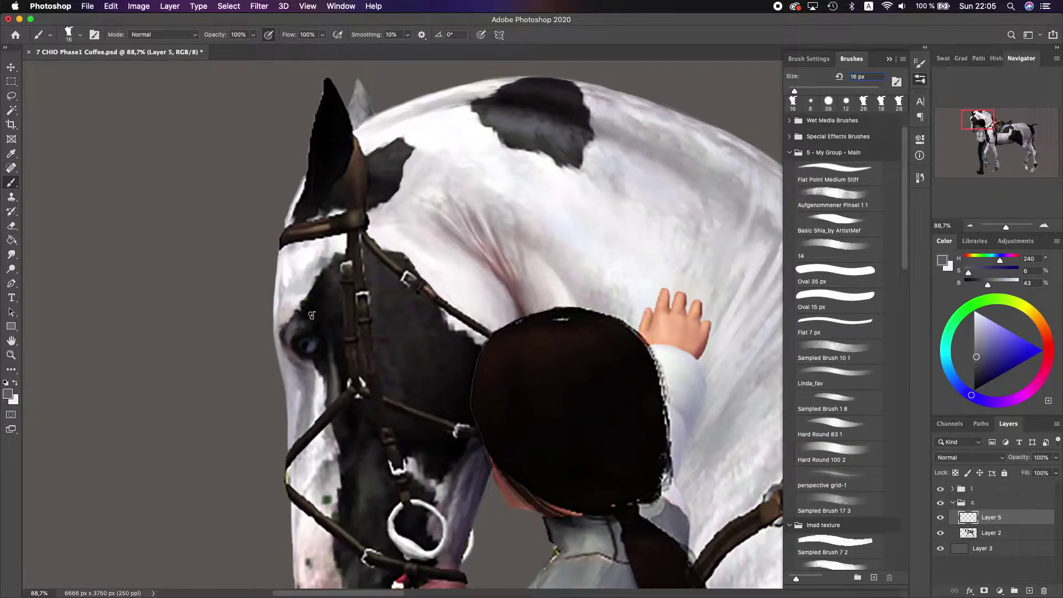
- Paint over the eye and its upper lid with sampled dark and grey tones, reducing the brush to 12 px
alt+click(317, 308)
alt+click(315, 308)
alt+click(293, 323)
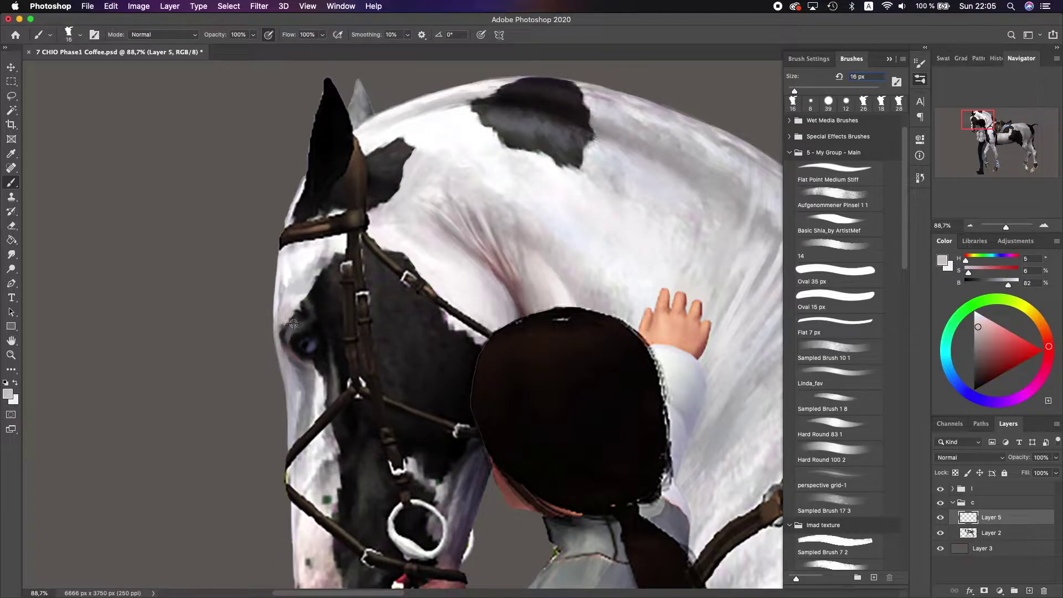
alt+click(320, 333)
key(bracketleft)
drag(320, 332, 302, 346)
alt+click(299, 348)
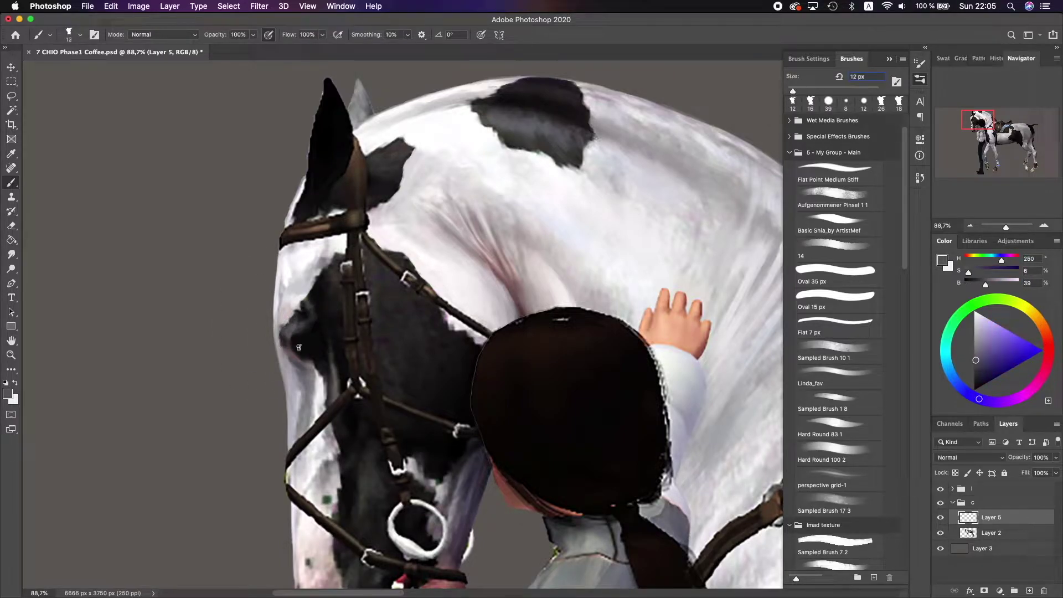
- Rework the edge between the white forehead and the black face patch above the eye with sampled greys and off-white
alt+click(302, 328)
alt+click(320, 274)
alt+click(323, 253)
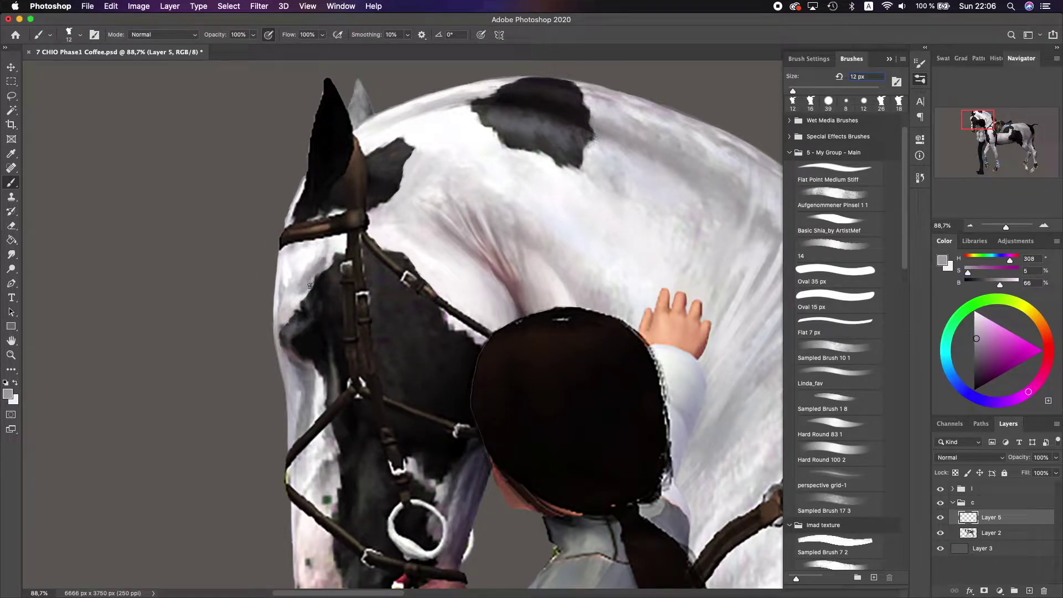
alt+click(296, 302)
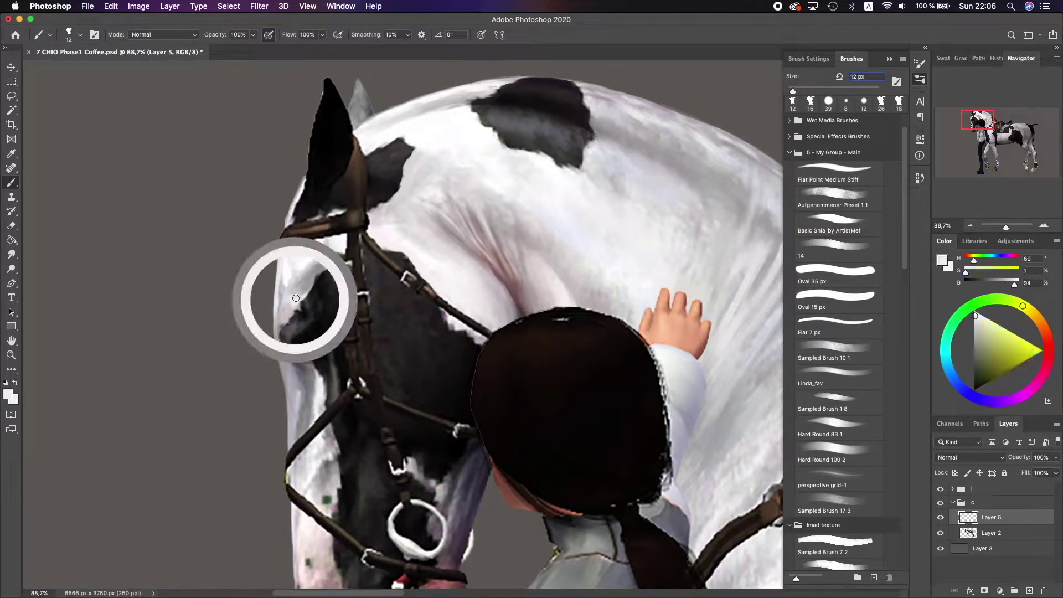
- Draw the lid creases around the eye socket at 8 px with sampled black and mauve tones
alt+click(296, 364)
alt+click(311, 371)
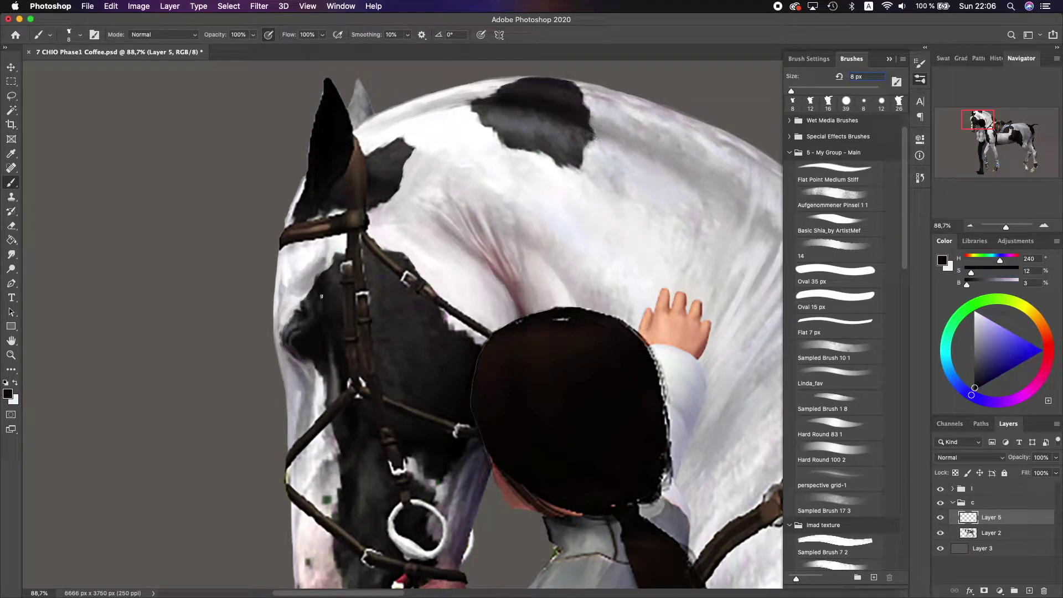
alt+click(295, 359)
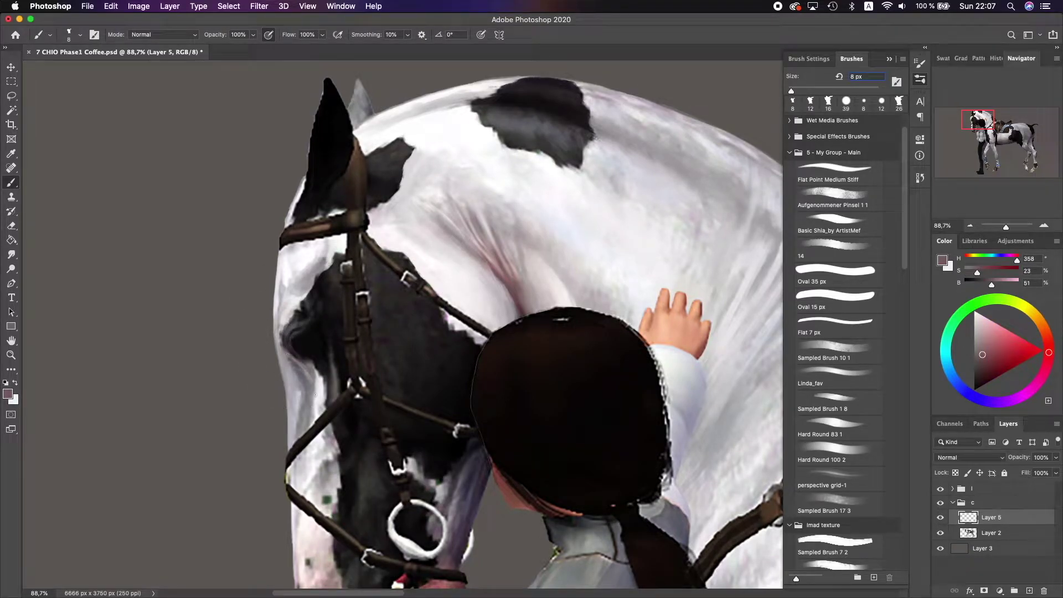
- Shade the face around and below the eye with sampled greys and fill the socket with black, enlarging the brush
scroll(316, 377, down, 5)
alt+click(322, 300)
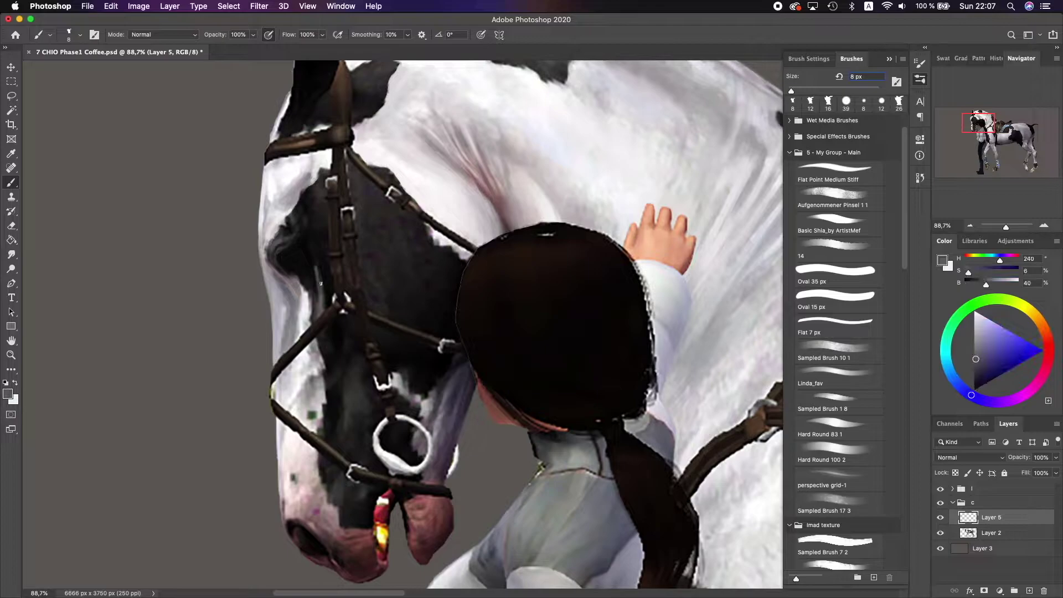
alt+click(318, 286)
alt+click(319, 280)
key(])
alt+click(312, 238)
alt+click(327, 319)
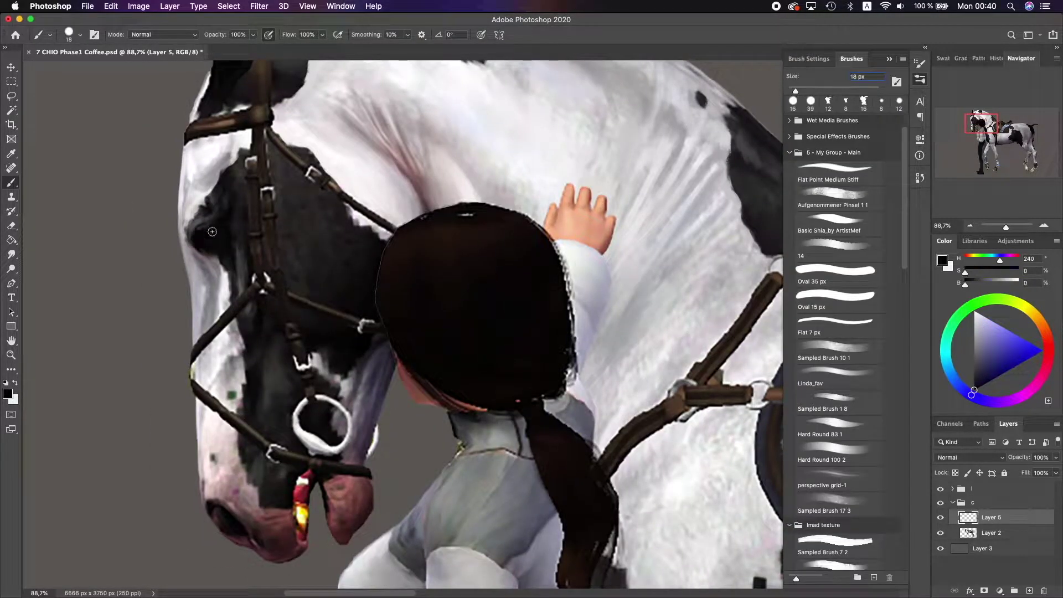
- Define the eyelid rims with a small round brush, using sampled pinkish-grey and dark grey tones
key([)
key([)
key([)
alt+click(399, 157)
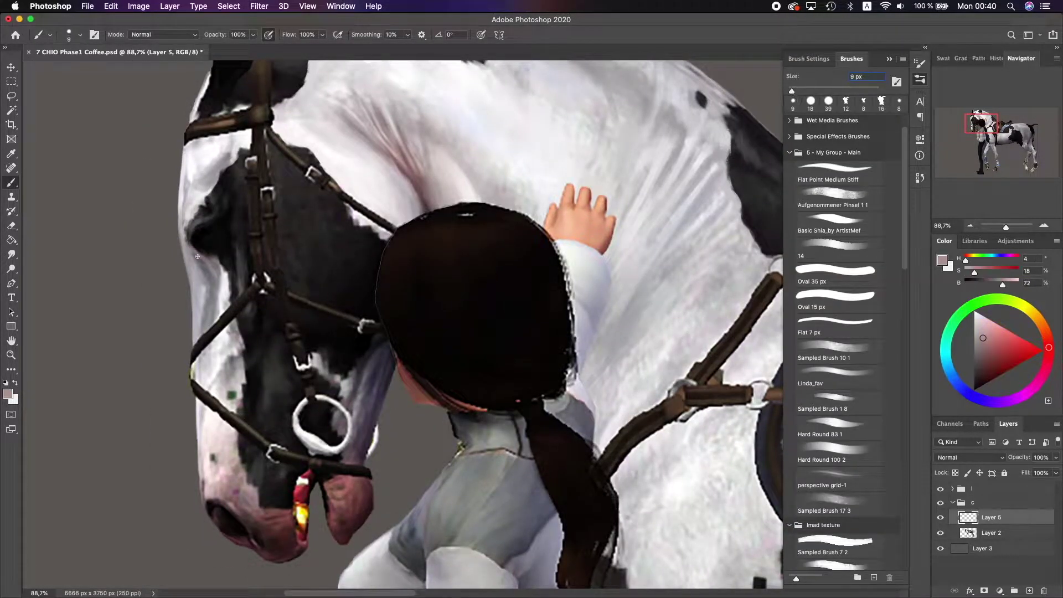
alt+click(194, 226)
key(])
key(])
key(])
key(])
key(])
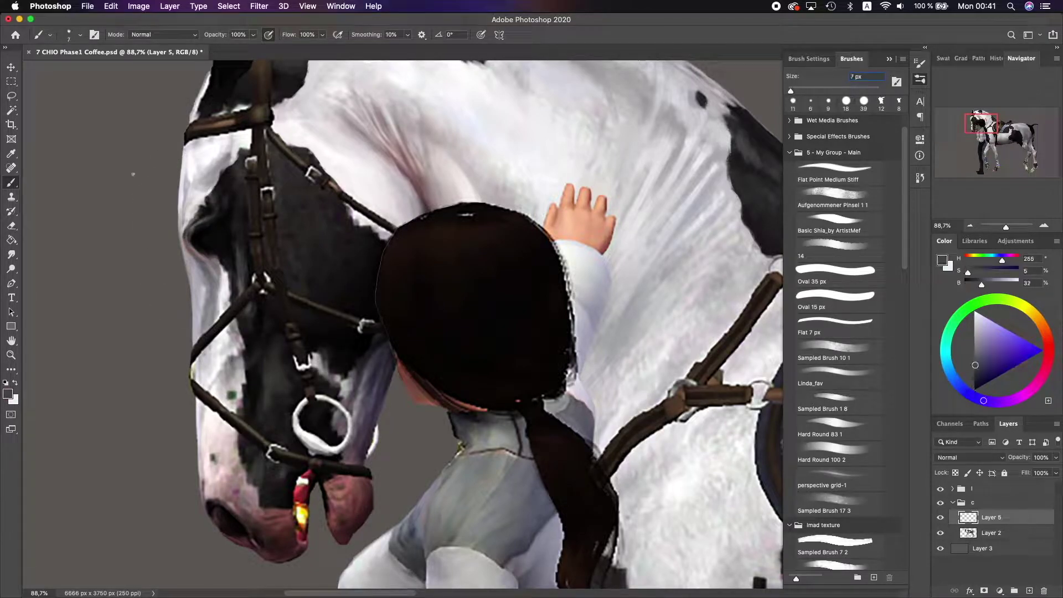
- Paint a blue eyeball inside the dark socket and refine its lids with 7 and 9 px brushes
alt+click(215, 241)
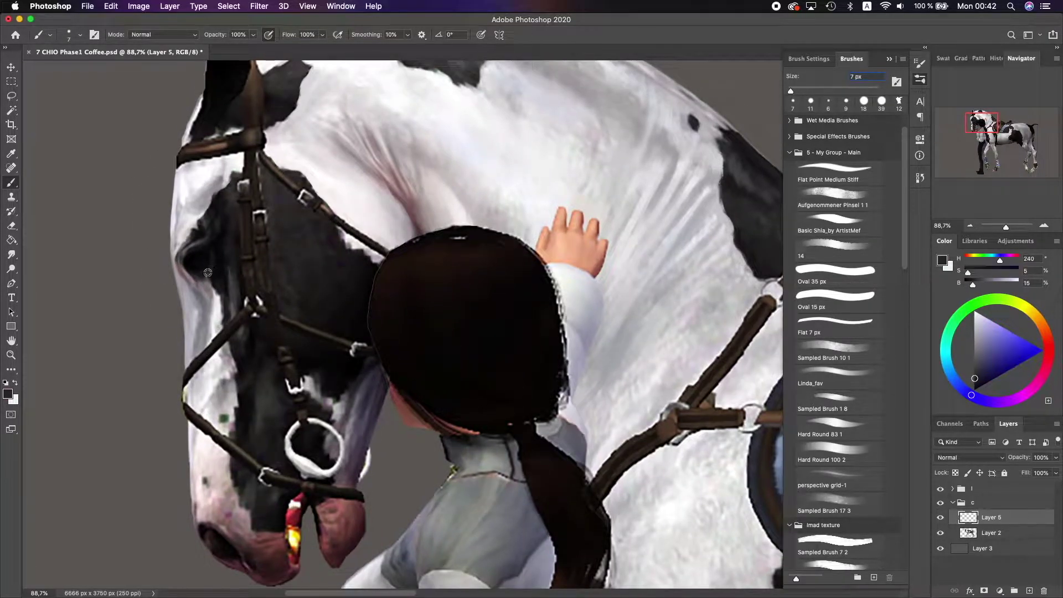
alt+click(138, 190)
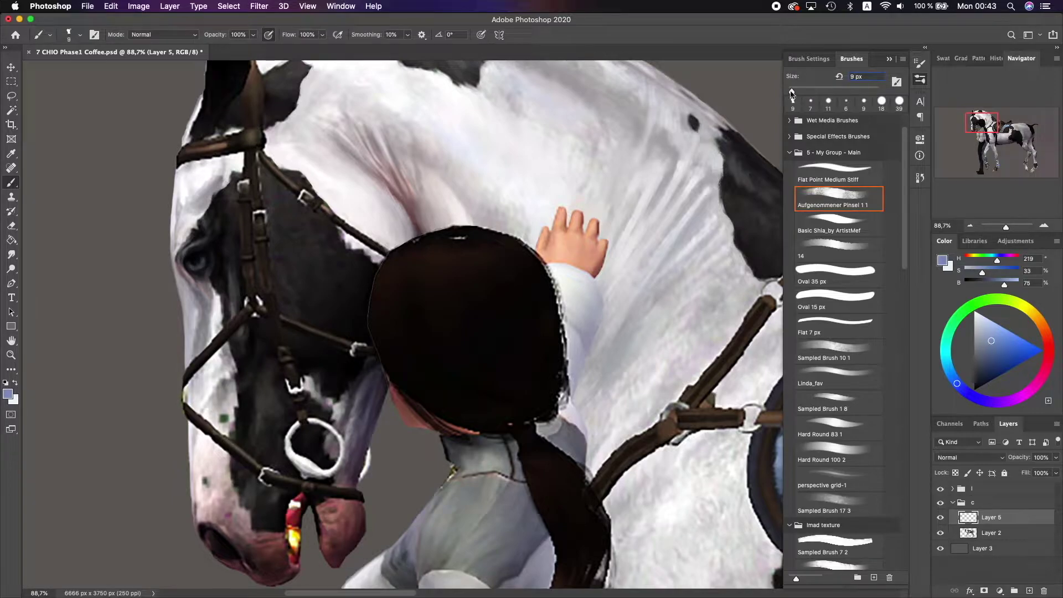
alt+click(180, 243)
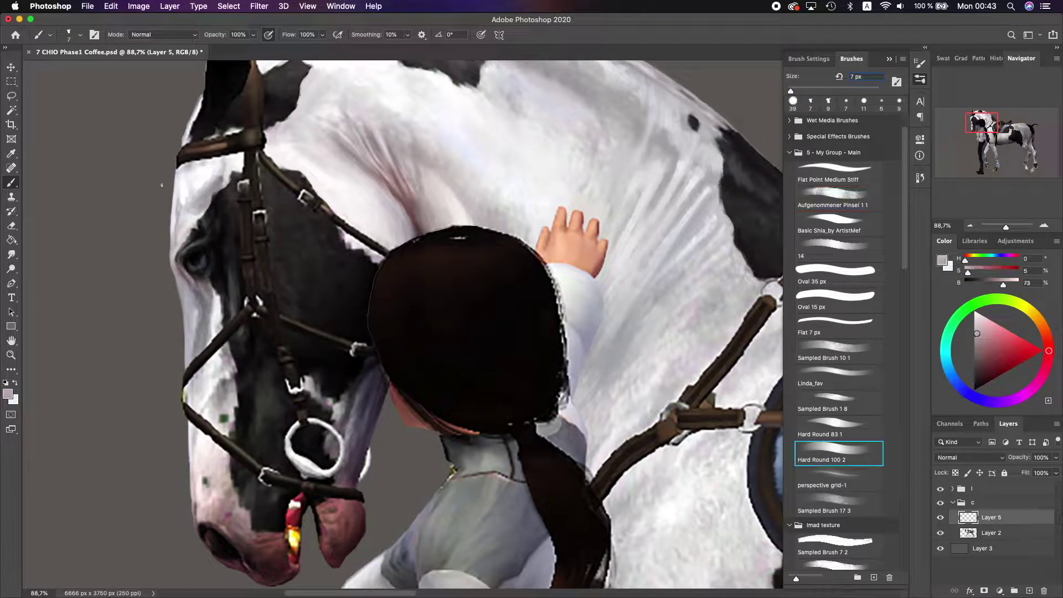
alt+click(191, 246)
alt+click(191, 245)
- Detail the eye with a blue-grey iris and dark pupil, and touch up the facial contour beside it
scroll(191, 246, down, 5)
scroll(189, 236, up, 6)
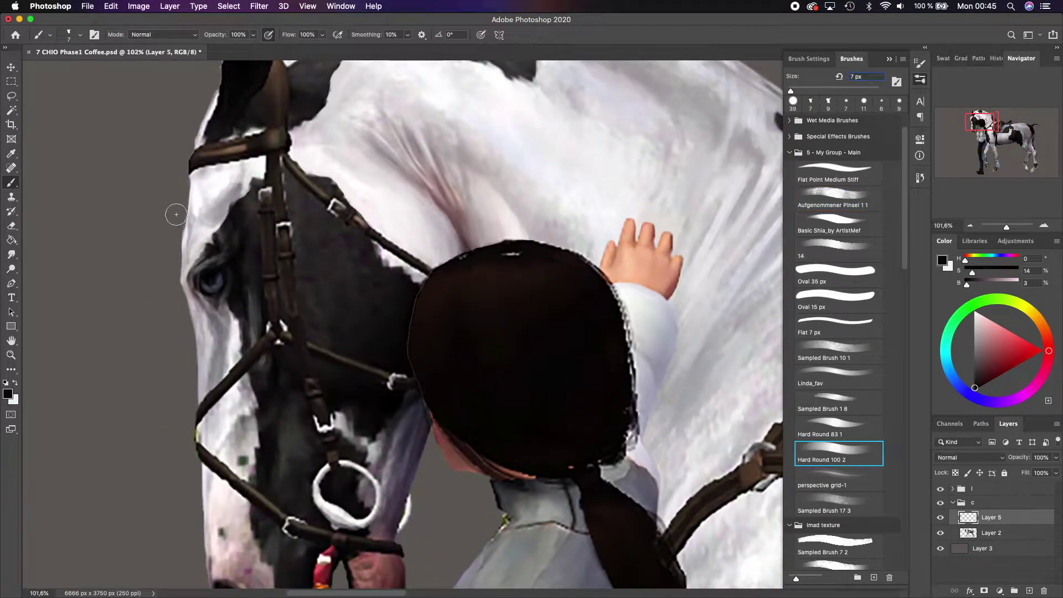
alt+click(186, 294)
key(bracketright)
key(bracketright)
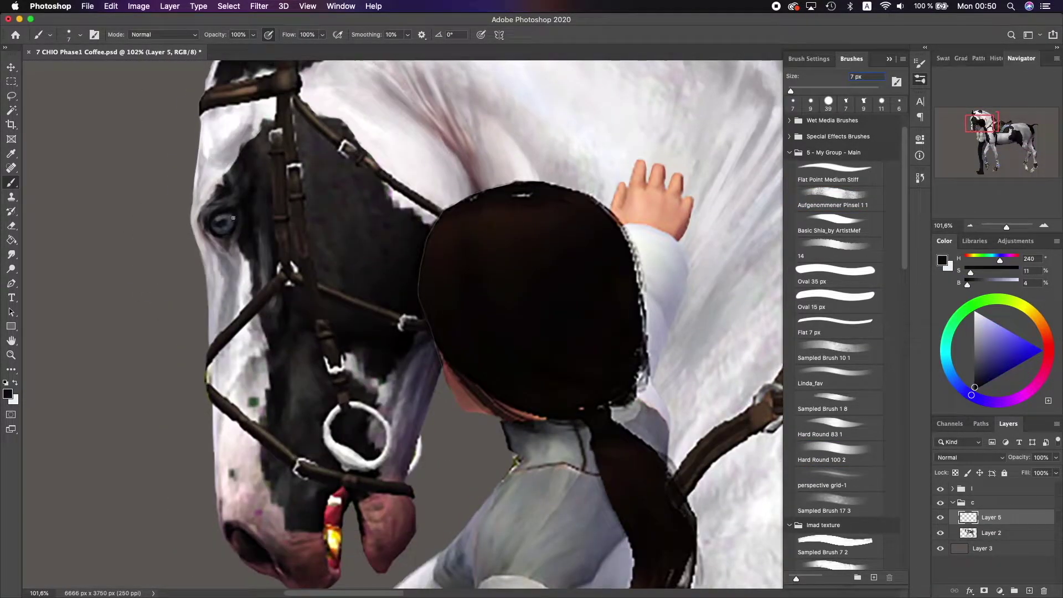
- Refine the eyeball and lids with 6 and 5 px brushes, using sampled blue-grey and dark blue tones
scroll(245, 117, up, 2)
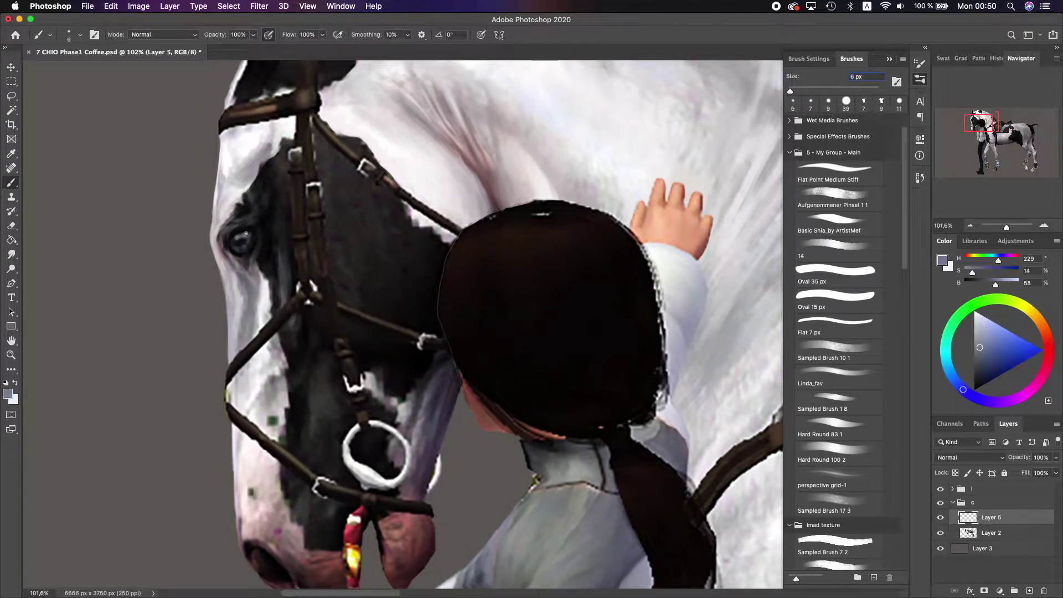
alt+click(232, 251)
key(bracketleft)
scroll(403, 324, down, 1)
scroll(402, 324, right, 1)
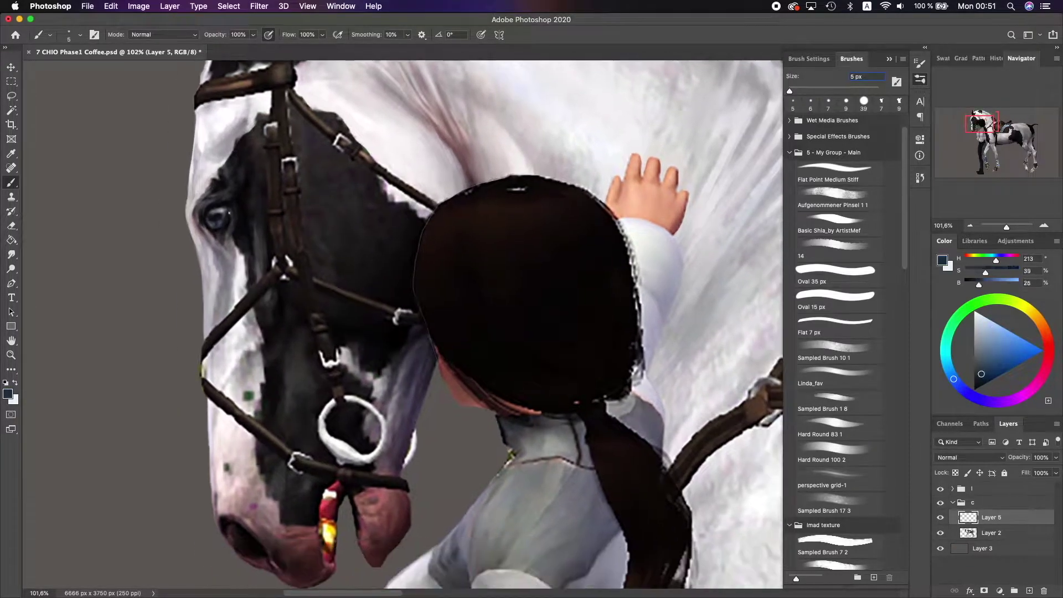
alt+click(215, 232)
click(882, 101)
scroll(200, 225, up, 1)
scroll(201, 225, right, 1)
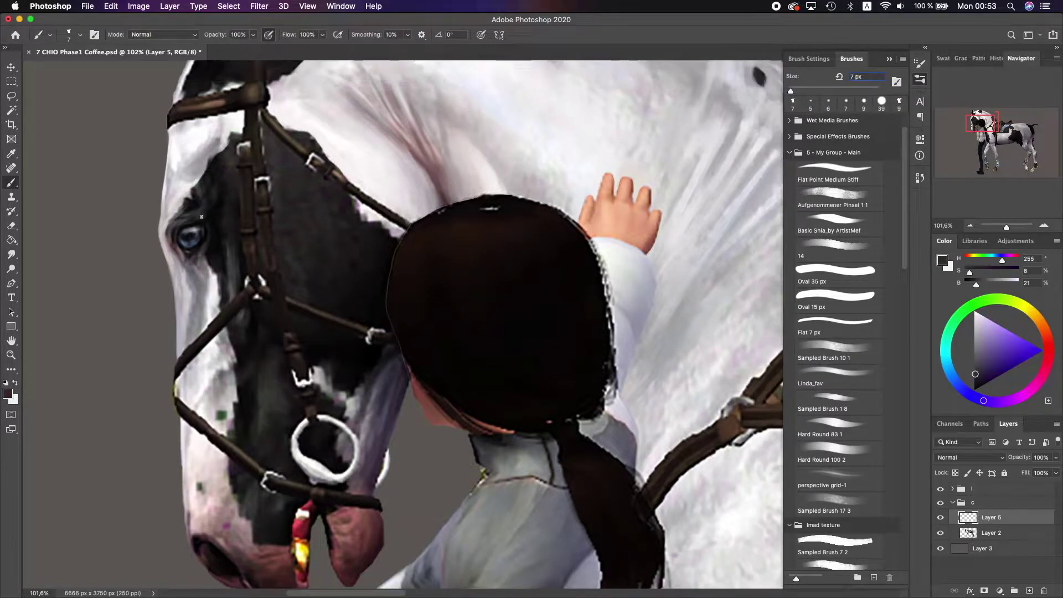
- Touch up the coat around the eye with sampled greys, using 7 and 9 px textured brushes
alt+click(169, 220)
scroll(182, 233, down, 2)
alt+click(180, 238)
scroll(206, 231, down, 1)
key(])
key(])
scroll(207, 244, down, 1)
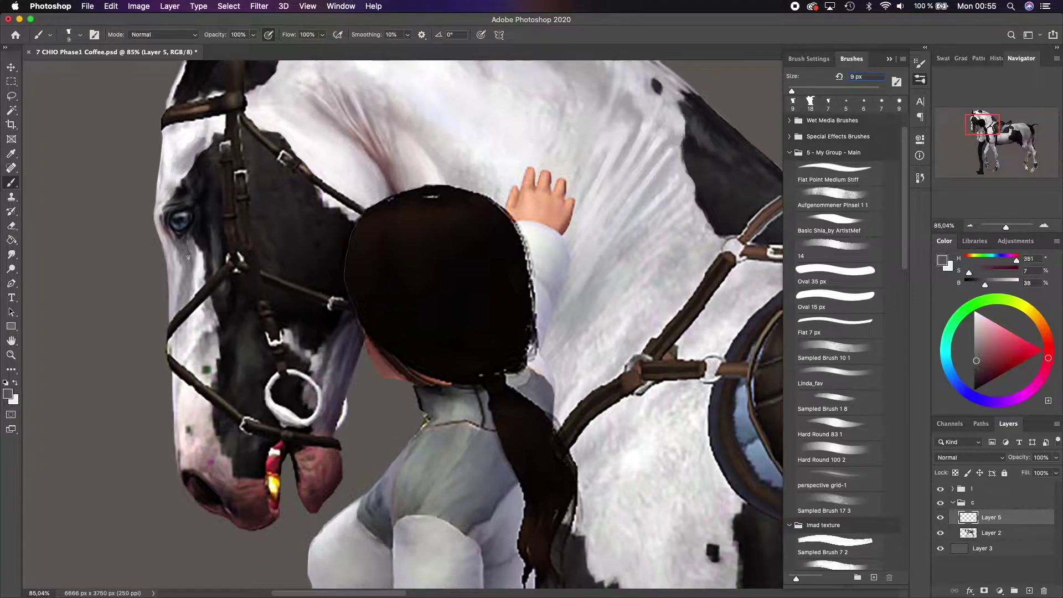
- Blend the white coat below the eye with sampled light greys and a 12 px textured brush
key([)
key([)
key([)
alt+click(183, 260)
scroll(183, 261, up, 1)
scroll(183, 260, right, 2)
key(])
key(])
key(])
key(])
key(])
key(])
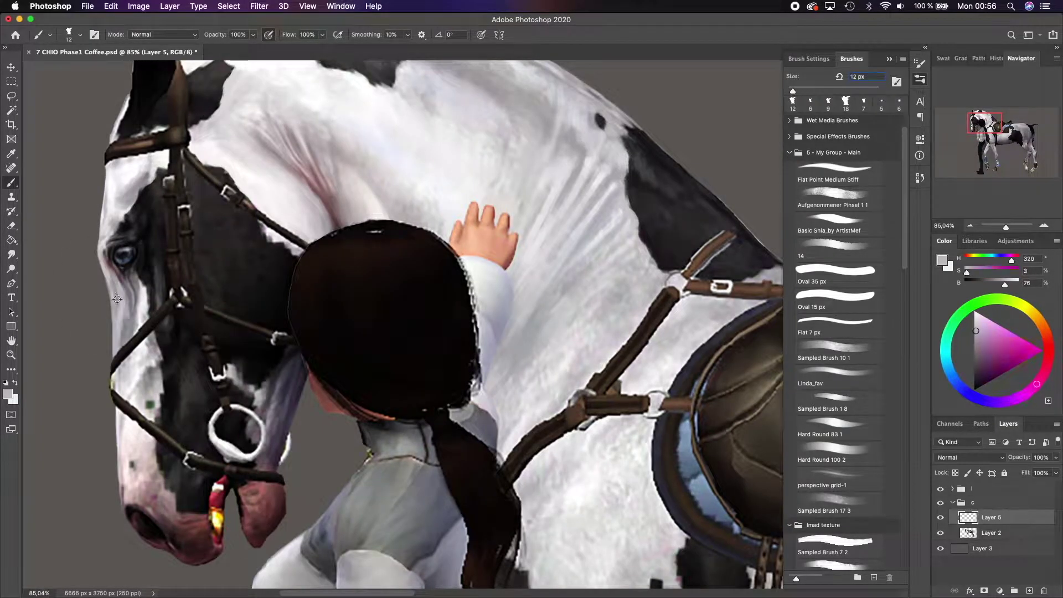
alt+click(118, 302)
scroll(117, 301, right, 2)
- Brighten the forehead and brow contour beside the eye with sampled light grey and near-white at 12 px
scroll(133, 277, left, 1)
scroll(153, 241, up, 1)
alt+click(152, 213)
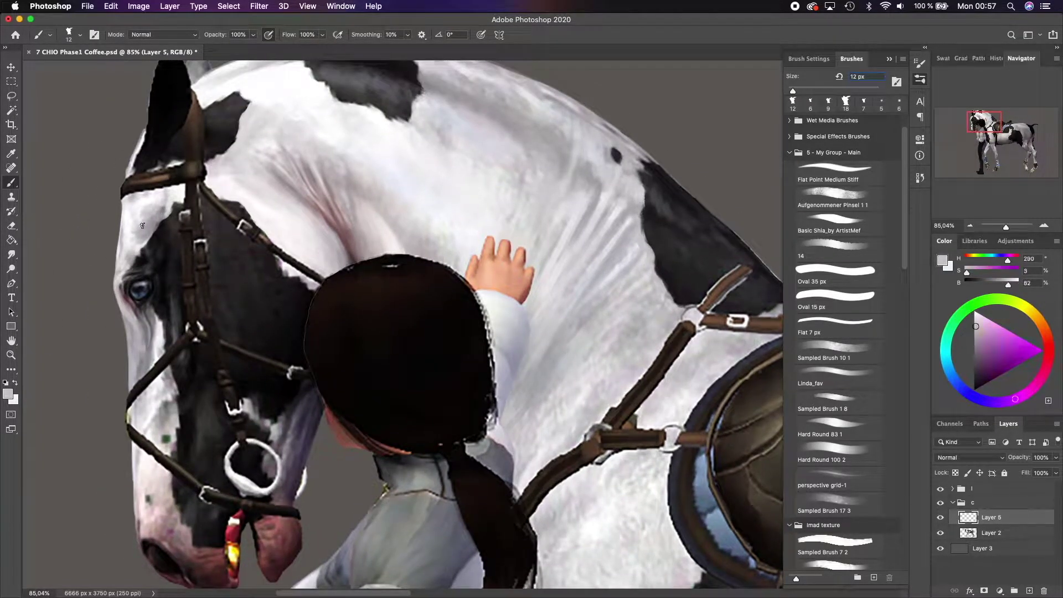
scroll(150, 199, down, 2)
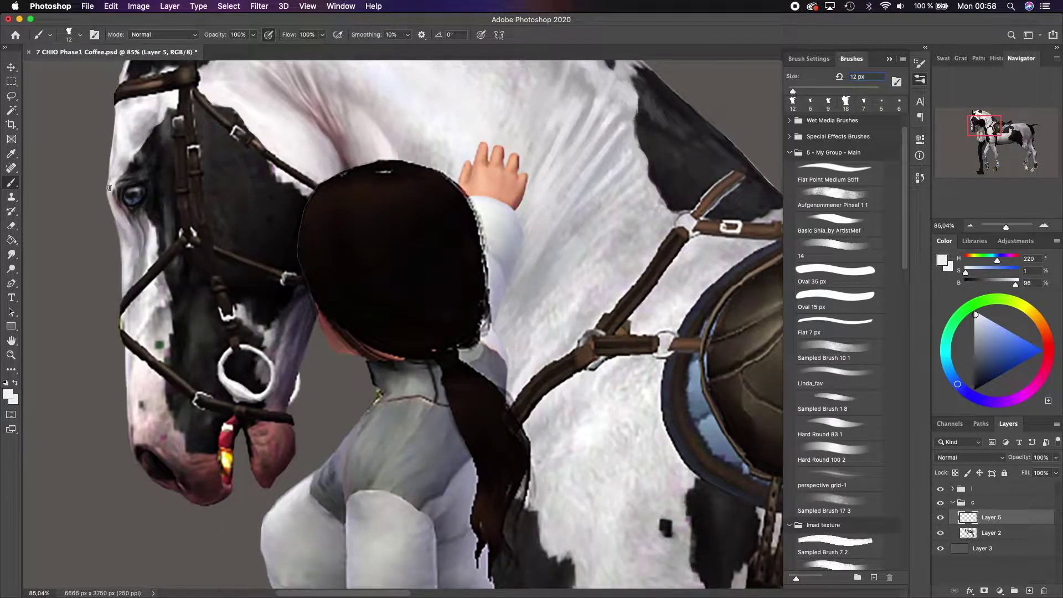
- Paint the inside of the nostril with a sampled near-black tone and a 12 px brush
scroll(144, 333, down, 3)
alt+click(160, 364)
key(alt+[)
scroll(177, 354, left, 2)
alt+click(203, 345)
key(alt+])
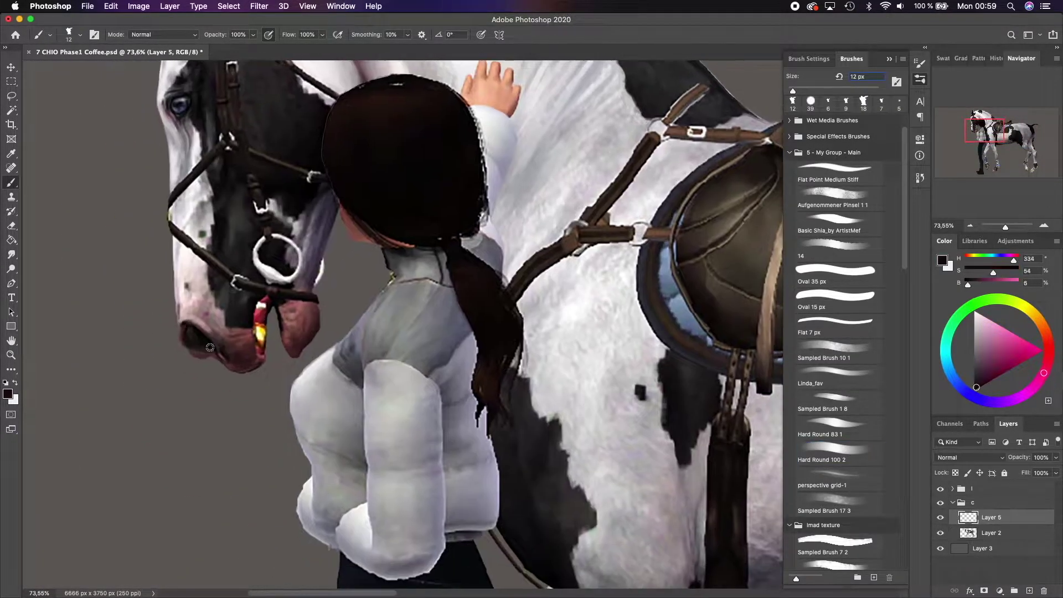
- Shade the nostril and its rim with 8 px brushes in sampled dark reddish-brown and near-black tones
alt+click(200, 345)
key(bracketright)
key(bracketright)
key(bracketright)
alt+click(212, 339)
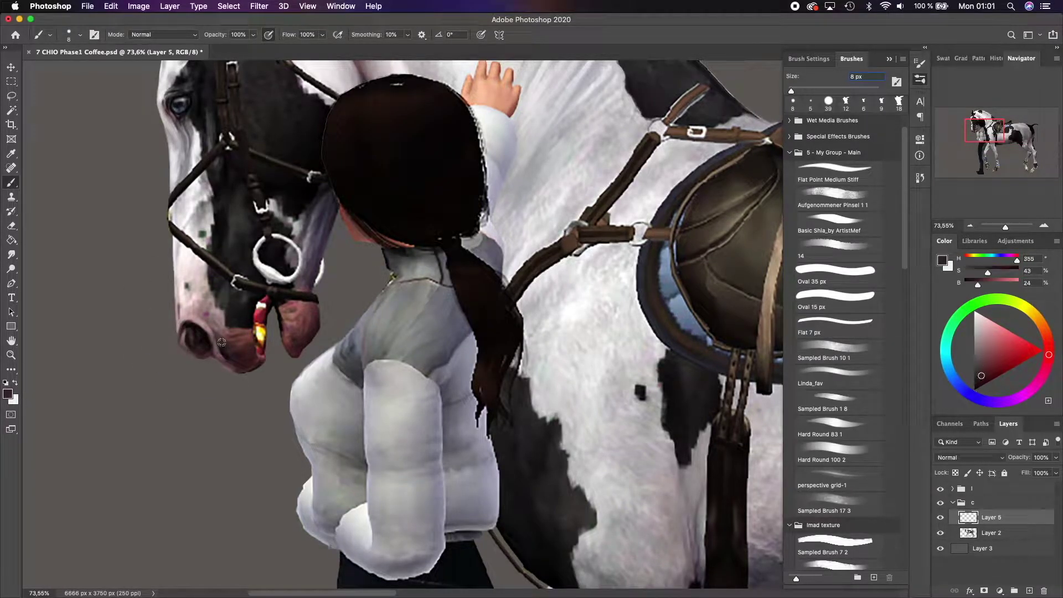
alt+click(190, 333)
scroll(194, 341, down, 1)
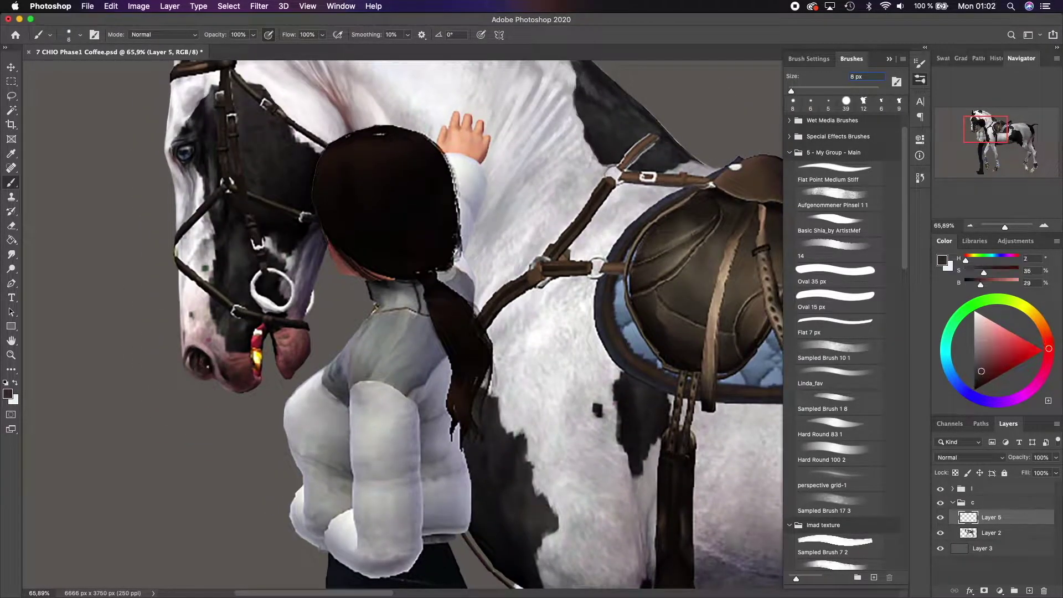
click(839, 173)
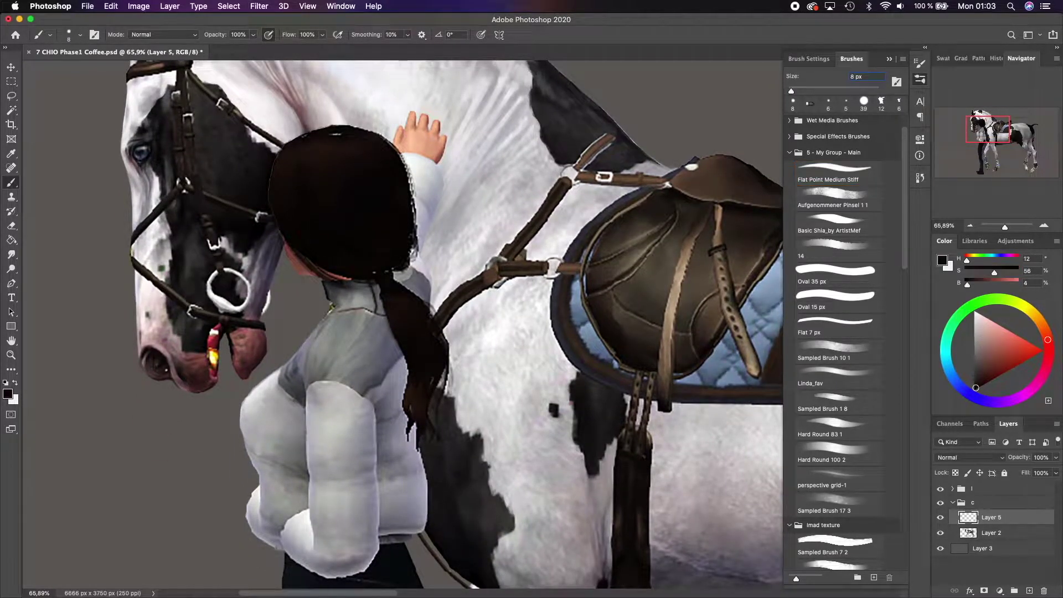
scroll(452, 324, up, 2)
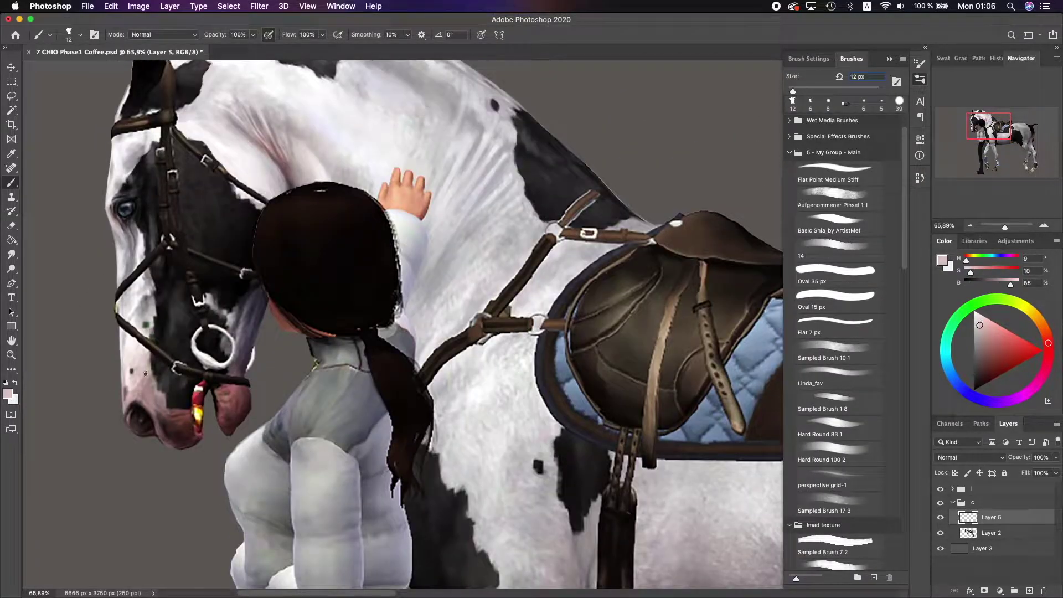
- Repaint the blotches on the nose and muzzle as small black spots at 12 px, blending around them with light grey
alt+click(189, 237)
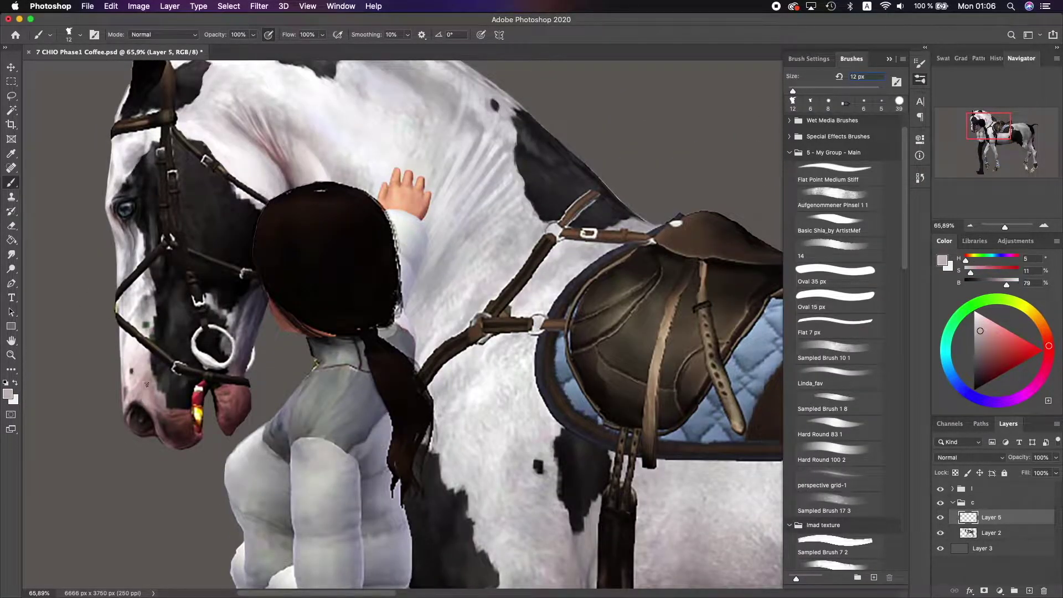
alt+click(183, 392)
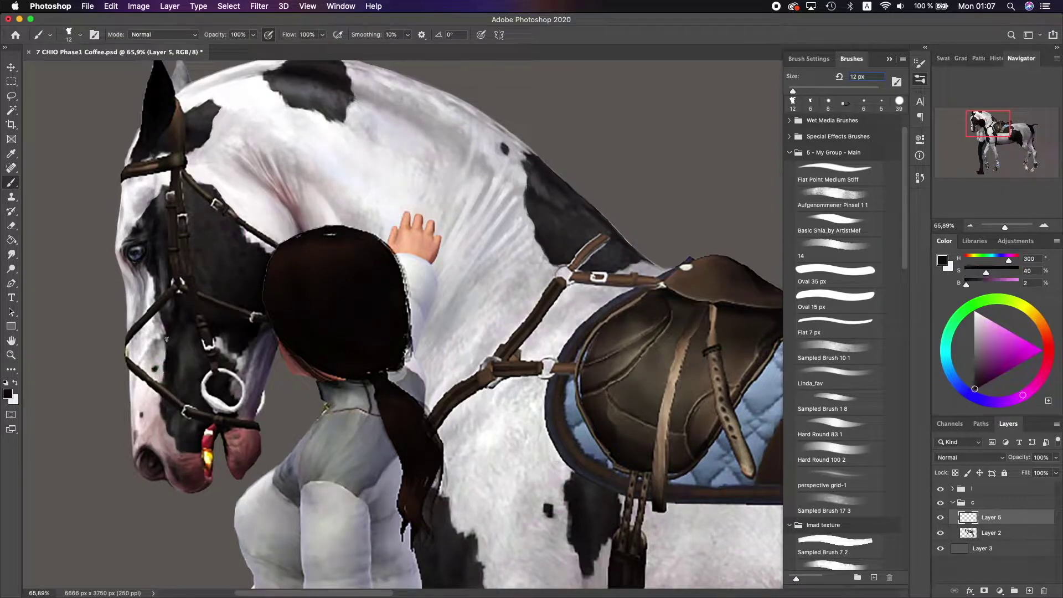
alt+click(157, 321)
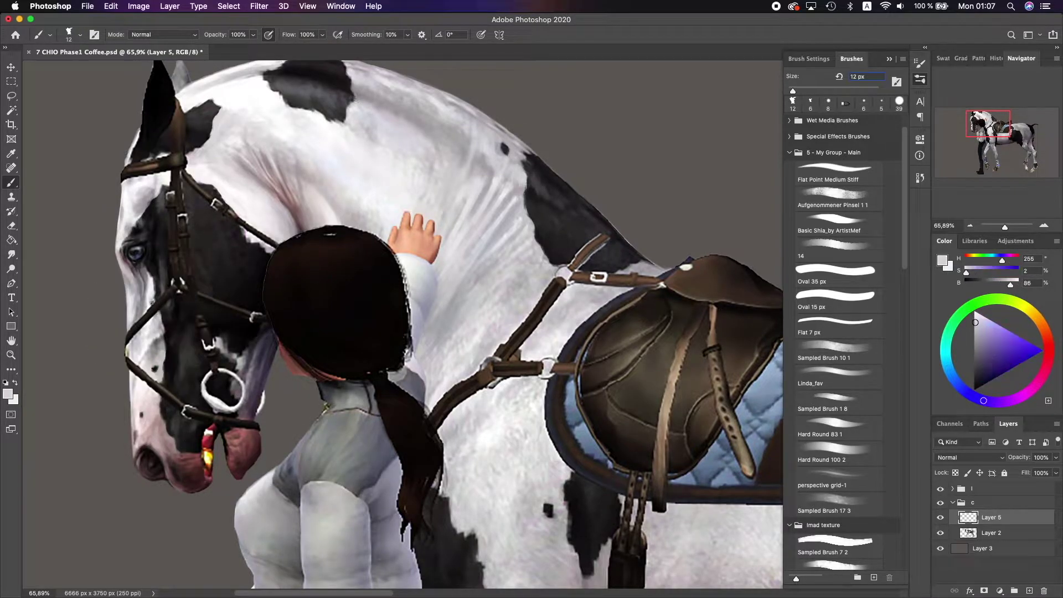
scroll(156, 310, down, 3)
alt+click(153, 277)
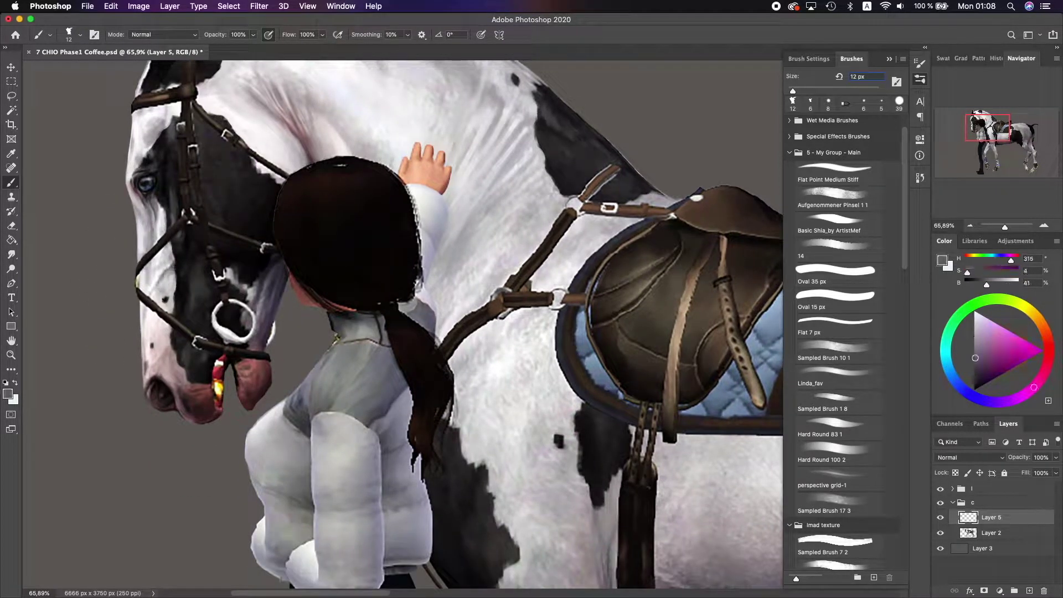
- Add grey shading to the white nose and the black patch beside it with sampled greys at 12 px
scroll(211, 211, up, 1)
alt+click(224, 183)
alt+click(171, 226)
scroll(173, 231, up, 2)
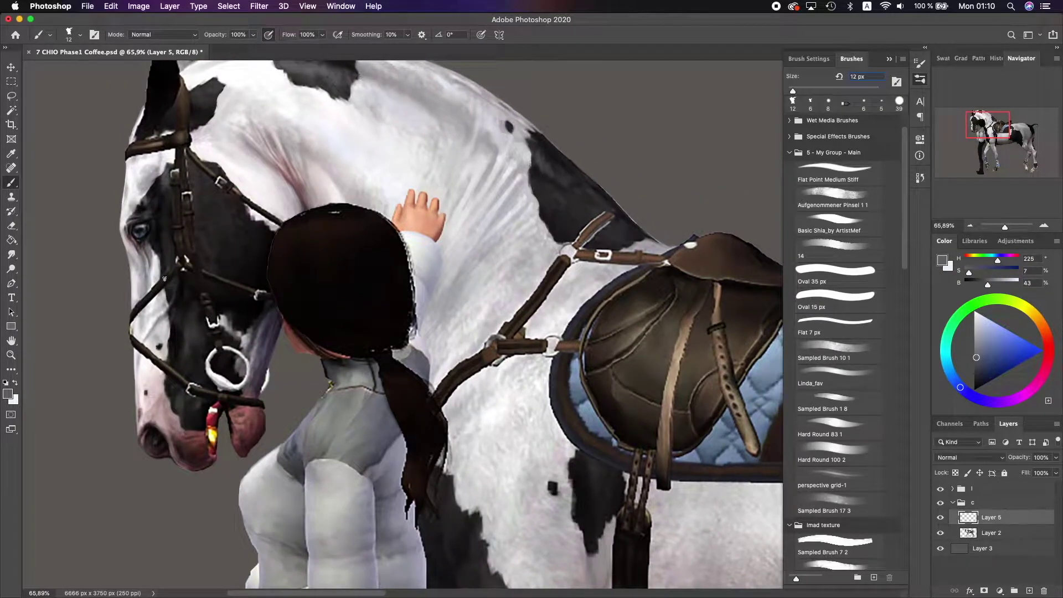
alt+click(191, 327)
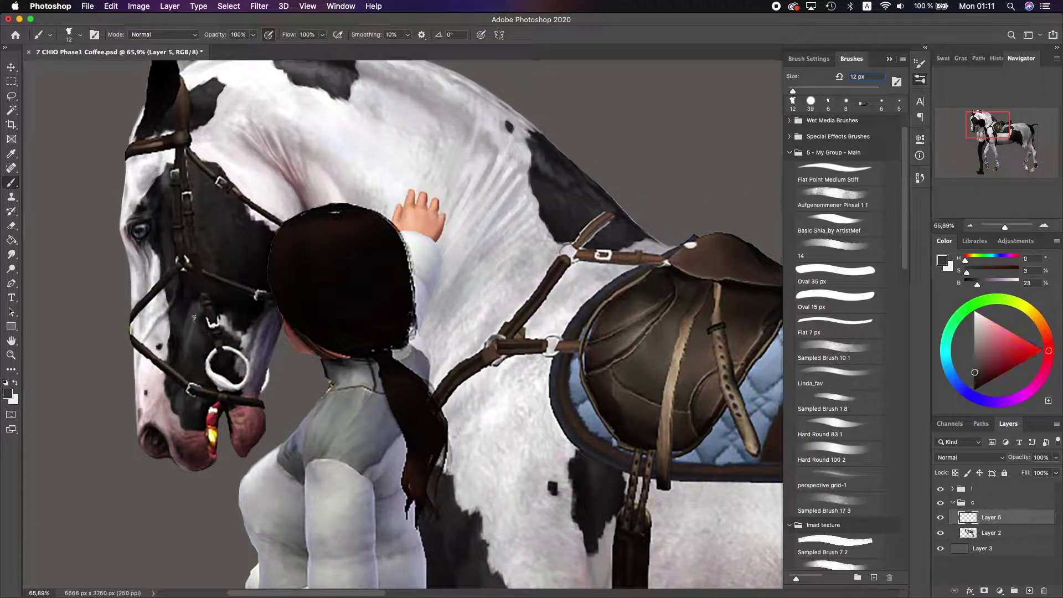
- Smooth the black cheek patch and its edge with sampled dark tones, using 28 px on Layer 2 and 11 px on Layer 5
scroll(298, 153, up, 3)
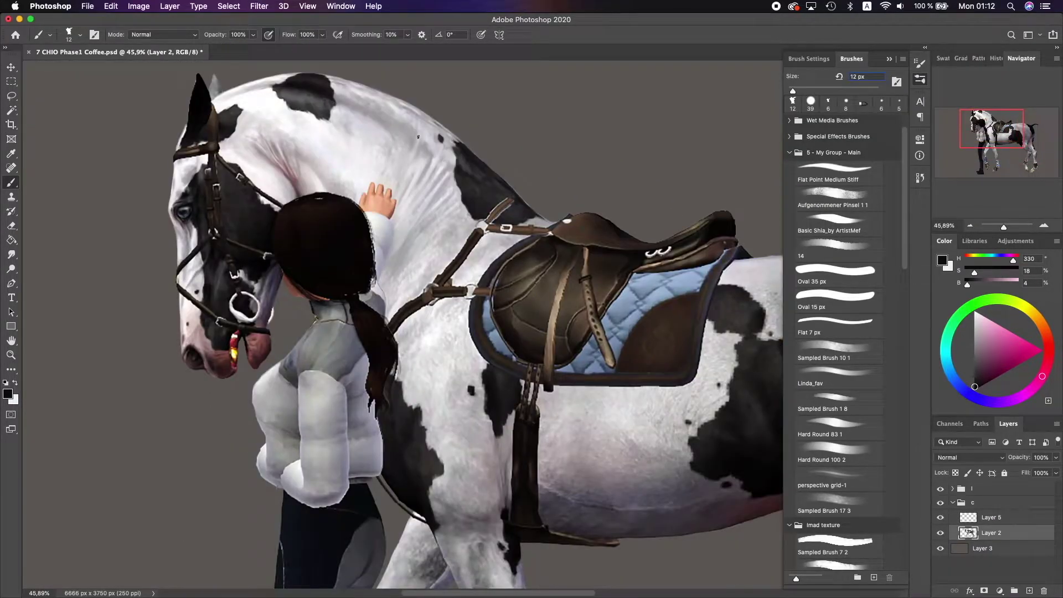
scroll(205, 101, up, 5)
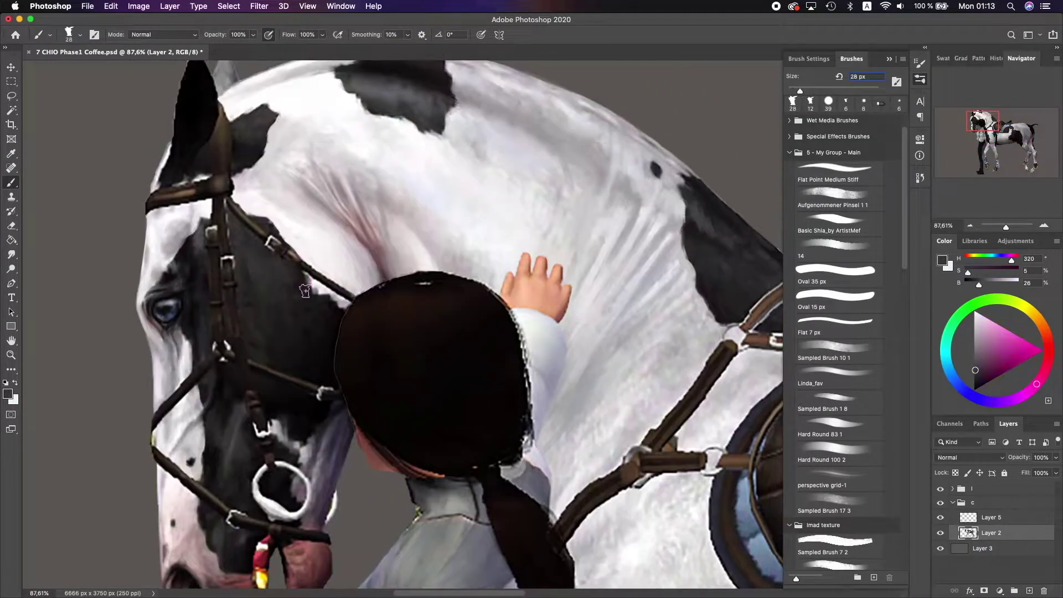
alt+click(299, 345)
scroll(299, 345, up, 2)
key(bracketleft)
key(bracketleft)
key(bracketleft)
alt+click(313, 321)
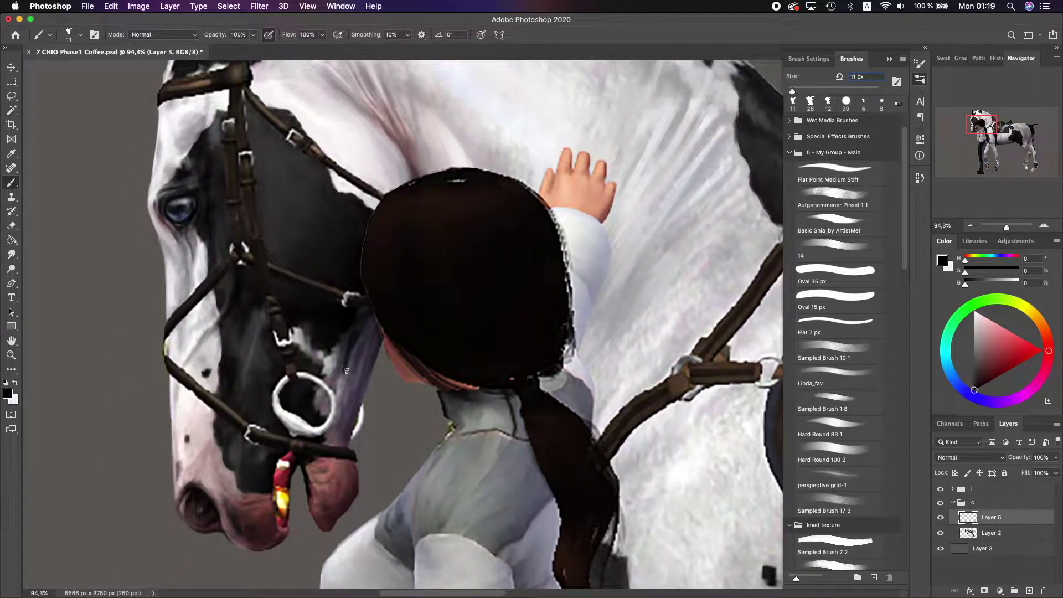
- Repaint the dark coat under the cheek strap and along the jaw with sampled dark greys at 11 px
alt+click(313, 351)
scroll(304, 321, right, 3)
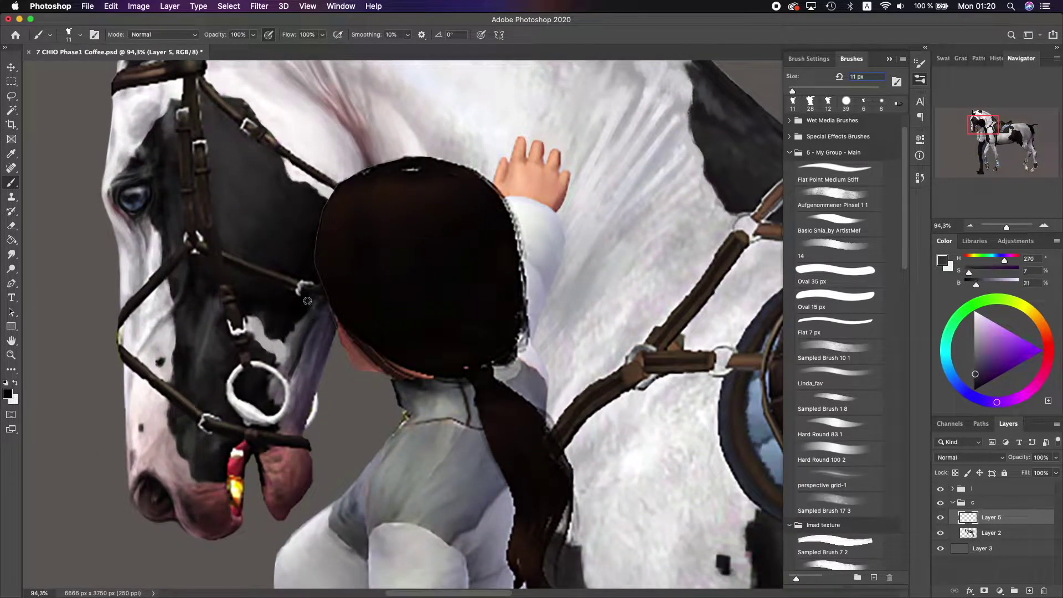
alt+click(308, 312)
scroll(315, 282, down, 2)
alt+click(284, 336)
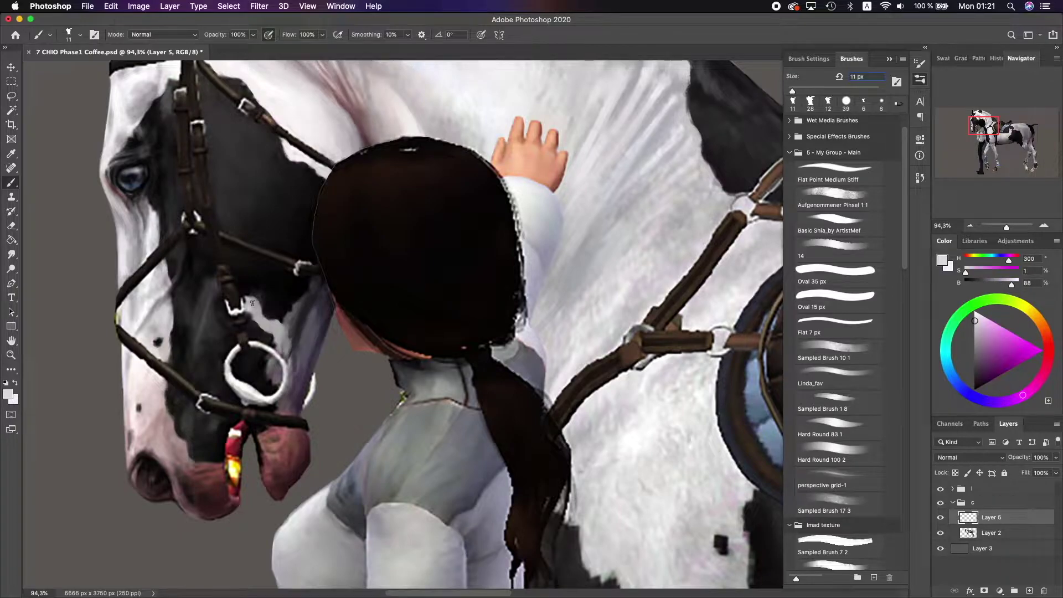
- Rework the ragged white patch above the bit ring, alternating sampled light and dark greys at 11 px
scroll(313, 313, down, 2)
scroll(313, 313, up, 3)
scroll(313, 313, right, 1)
alt+click(257, 332)
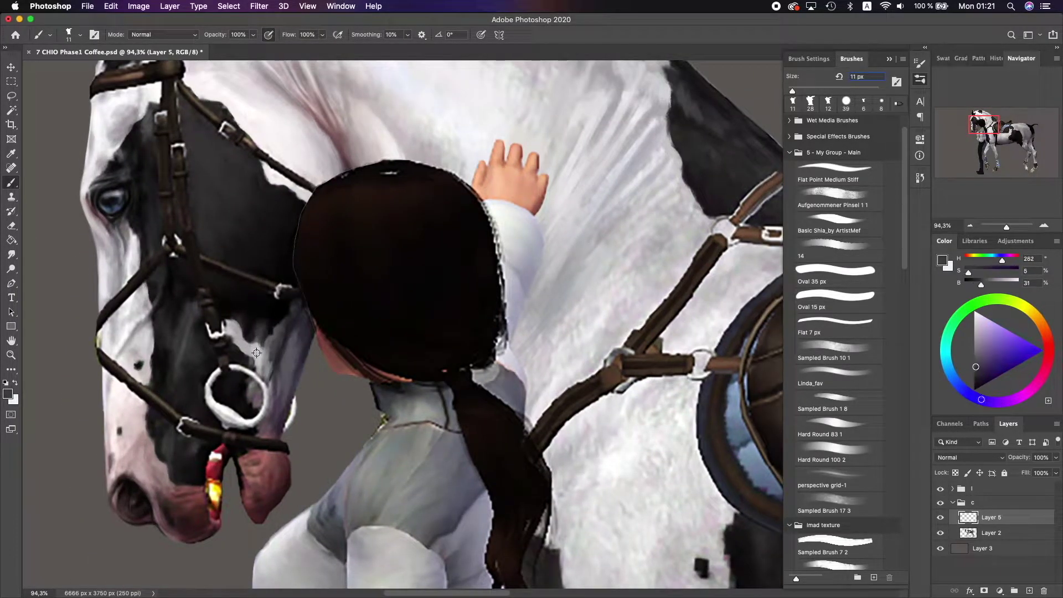
alt+click(244, 340)
scroll(242, 308, right, 2)
scroll(242, 308, down, 1)
alt+click(233, 332)
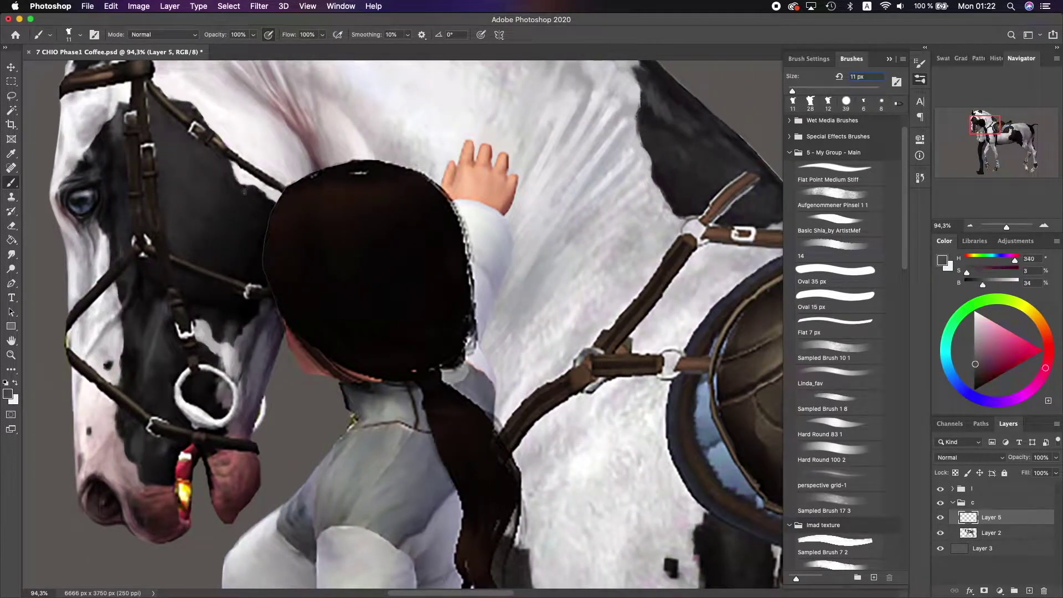
scroll(238, 314, left, 2)
scroll(239, 314, up, 1)
alt+click(234, 333)
scroll(311, 277, down, 1)
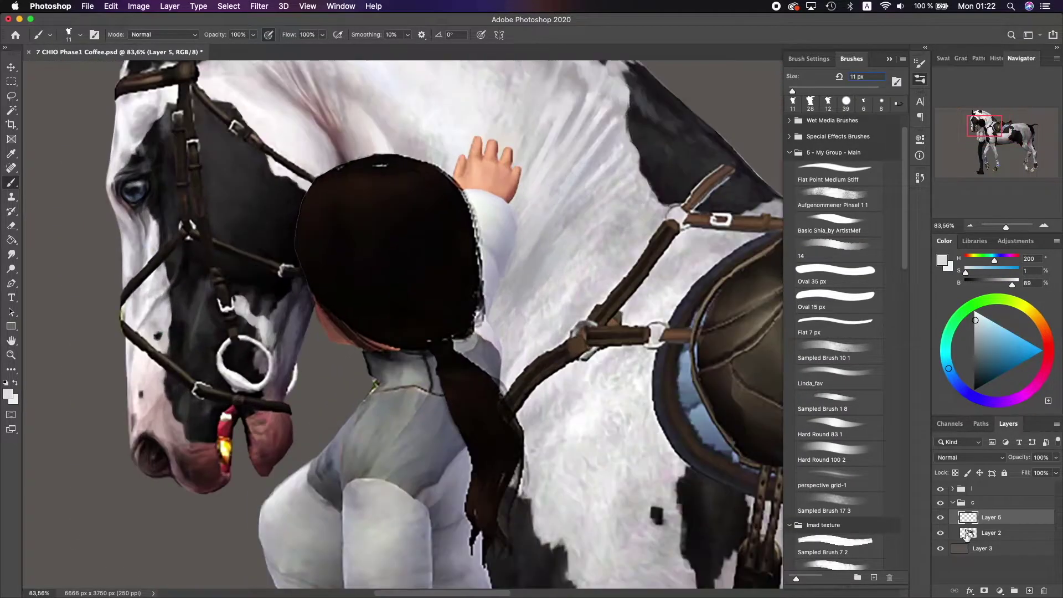
- Blend the jaw edge beside the rider's face with sampled dark violet-grey and mid-grey at 11 px
scroll(341, 280, up, 3)
alt+click(341, 280)
alt+click(294, 381)
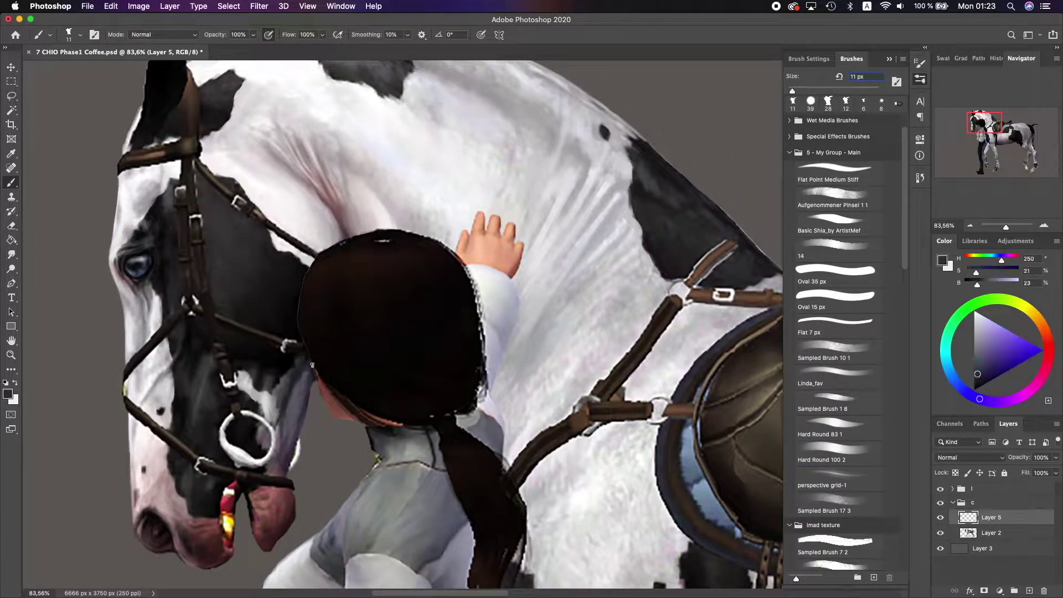
scroll(296, 411, down, 1)
alt+click(277, 410)
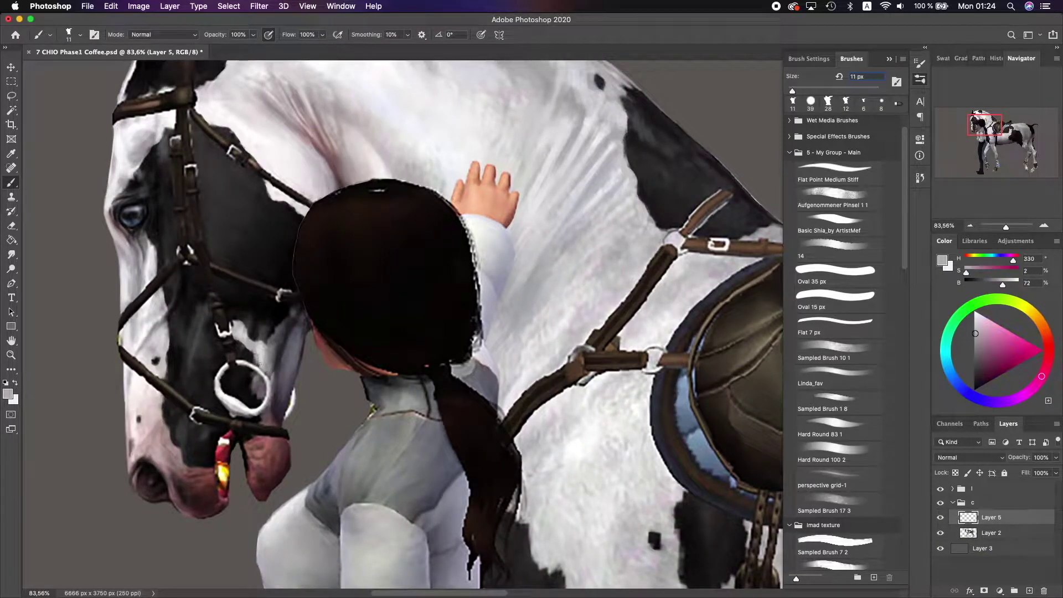
- Retouch the pink muzzle and lips with sampled pinkish-grey and dark reddish-brown tones at 11 px
alt+click(367, 261)
alt+click(187, 317)
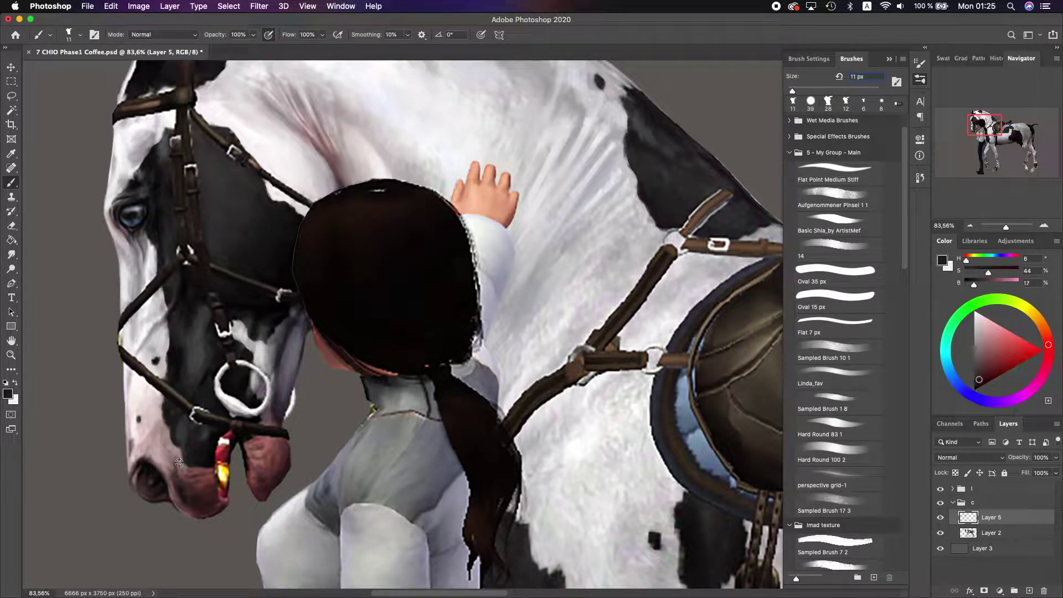
alt+click(193, 510)
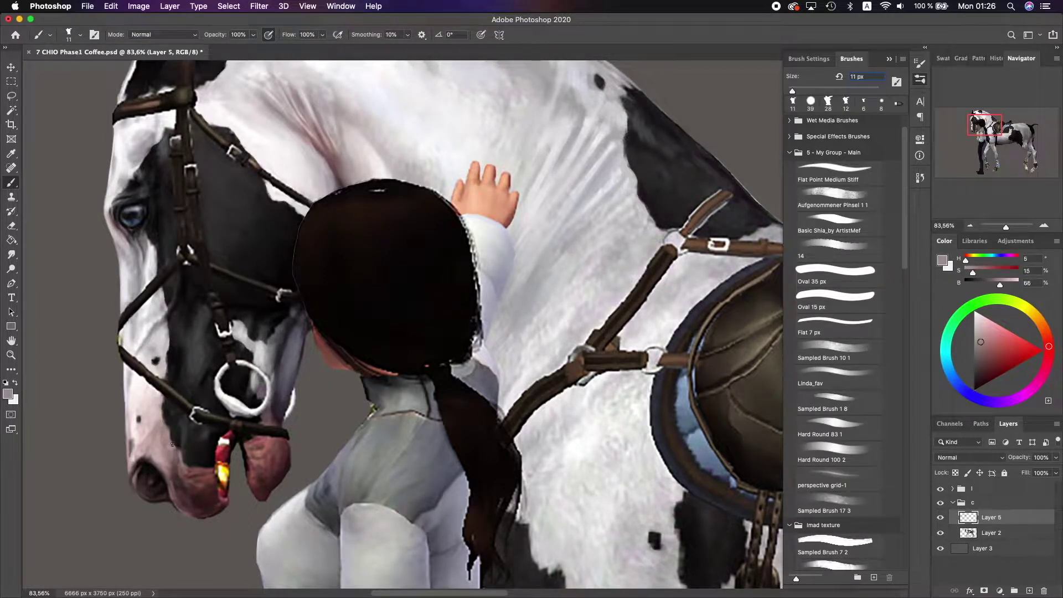
scroll(150, 437, down, 3)
alt+click(168, 429)
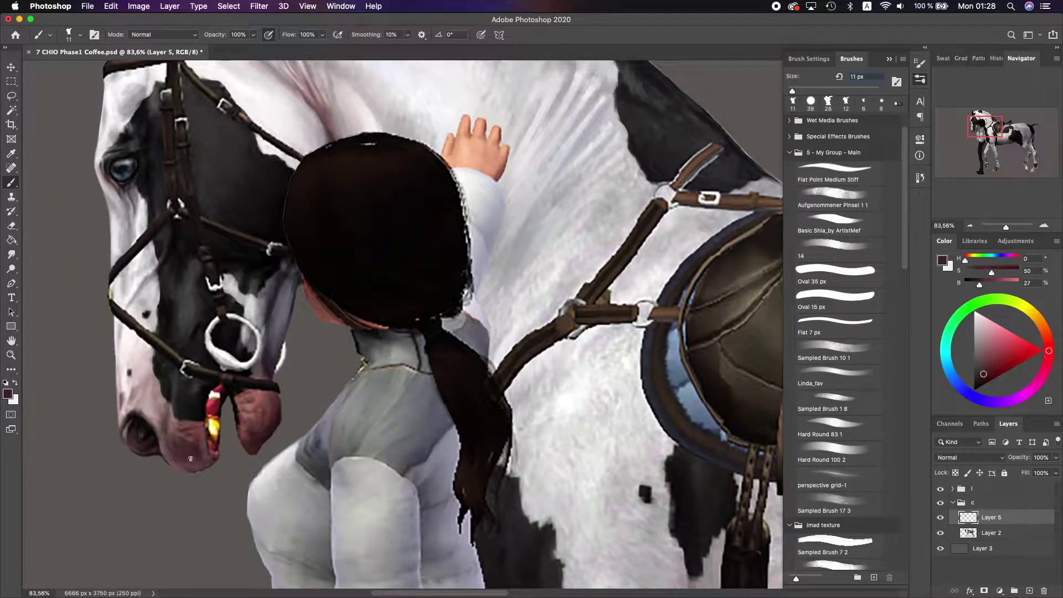
alt+click(190, 459)
scroll(190, 458, down, 2)
scroll(182, 388, right, 2)
scroll(169, 317, up, 3)
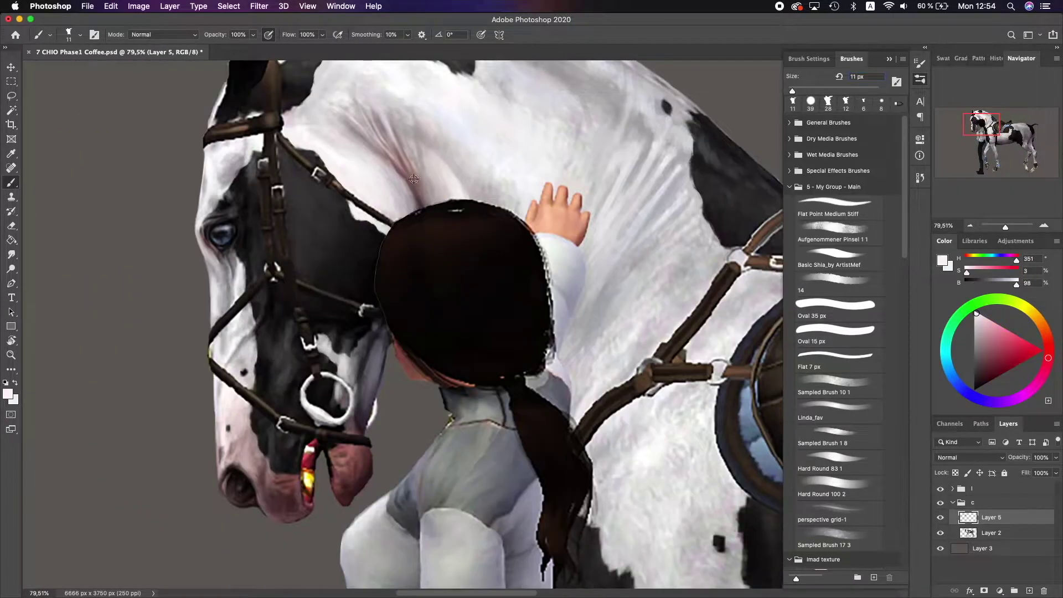
- Paint over the throat creases above the rider's head with sampled light and mid greys, using a 14 px brush
scroll(414, 179, up, 5)
alt+click(385, 269)
alt+click(410, 312)
key(period)
alt+click(391, 299)
alt+click(353, 244)
alt+click(382, 216)
alt+click(413, 274)
scroll(435, 165, down, 2)
alt+click(418, 281)
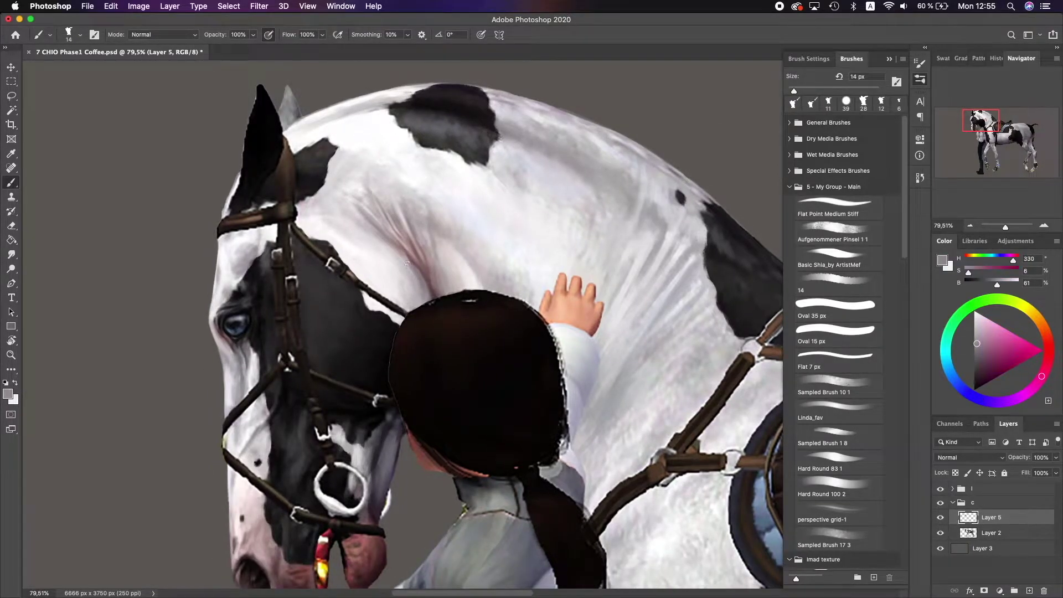
- Blend the deep pinkish fold behind the horse's cheek with coat tones sampled along it
alt+click(414, 289)
alt+click(394, 256)
alt+click(404, 257)
alt+click(426, 317)
alt+click(434, 297)
- Add fine strokes and near-white highlights between the throat creases, varying the brush size down to 9 px
key(bracketleft)
key(bracketleft)
alt+click(427, 237)
alt+click(378, 222)
scroll(377, 222, left, 2)
key(bracketright)
key(bracketright)
key(bracketright)
alt+click(388, 206)
alt+click(441, 286)
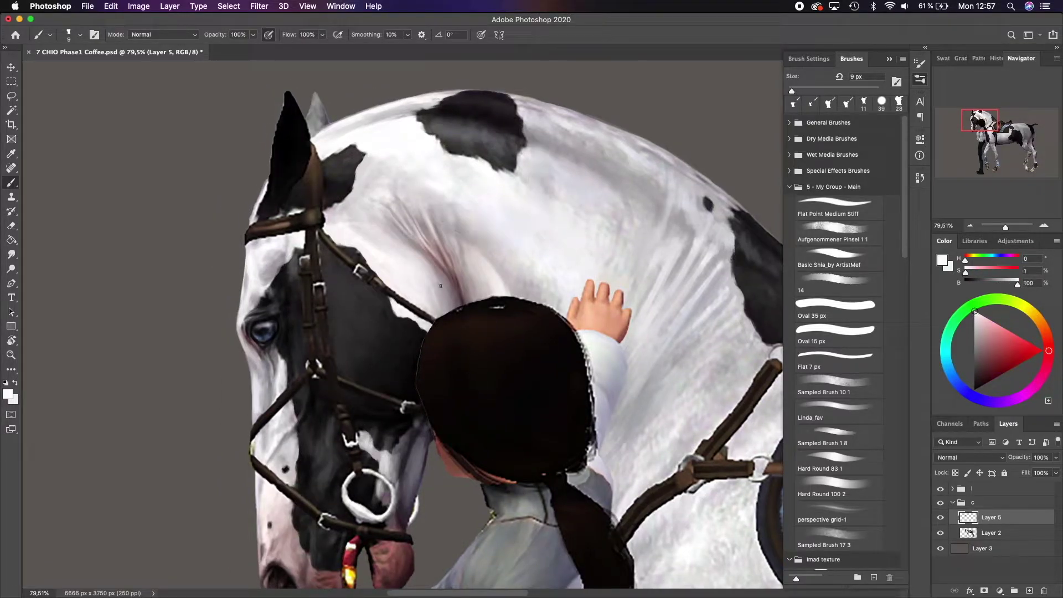
- Refine the lower cheek and jaw beside the rider's head with sampled coat tones and a 9 px brush
scroll(648, 392, down, 2)
alt+click(422, 350)
alt+click(381, 428)
scroll(395, 478, up, 2)
alt+click(400, 342)
alt+click(378, 410)
alt+click(391, 359)
alt+click(421, 318)
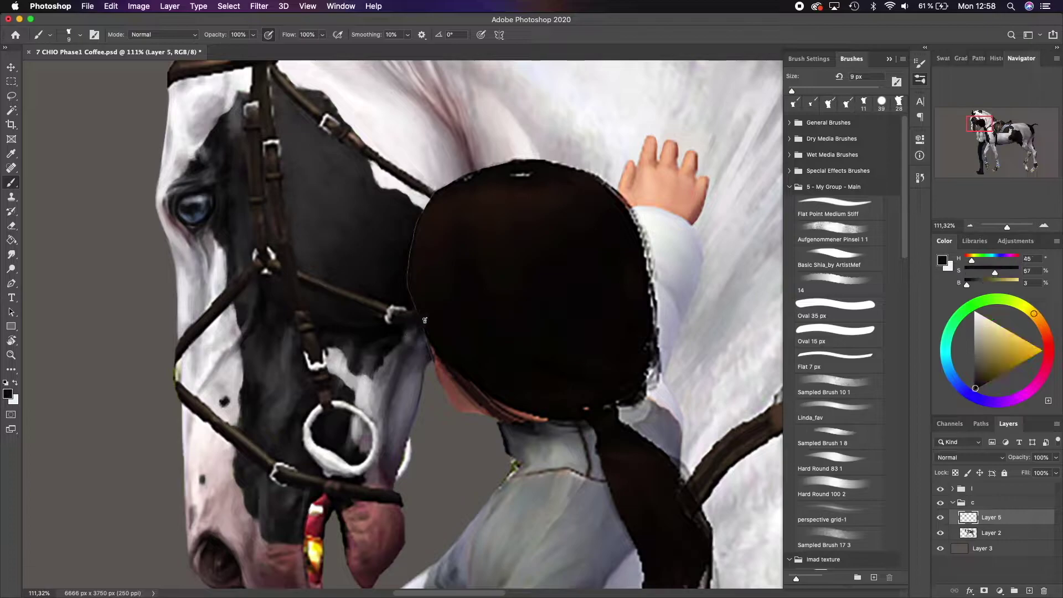
- Repaint the black coat patch on the horse's cheek with sampled cool and dark greys, using a 19 px brush
scroll(393, 295, up, 1)
alt+click(239, 276)
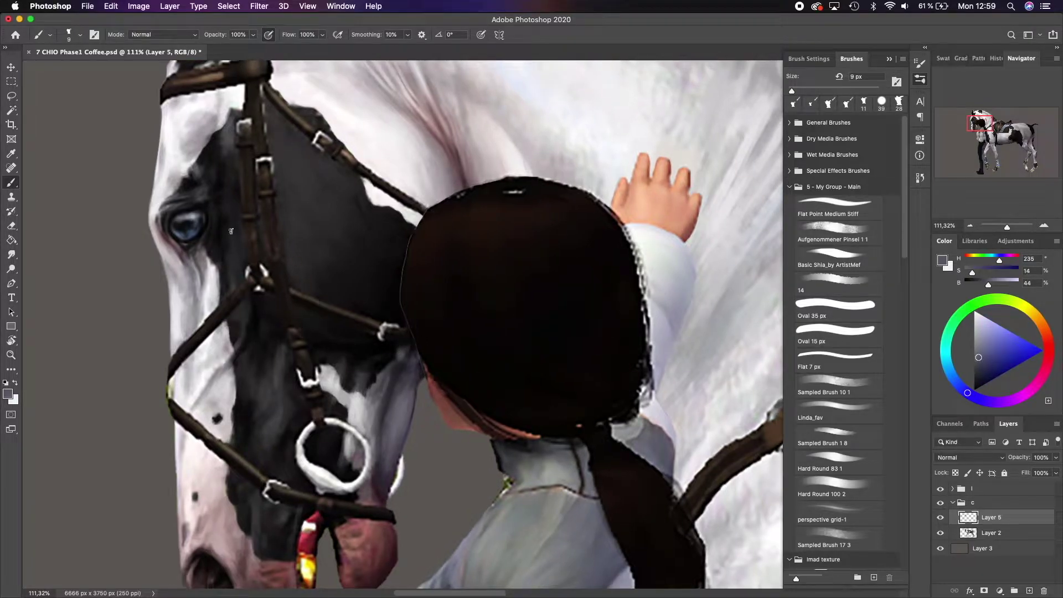
scroll(347, 327, up, 1)
key(])
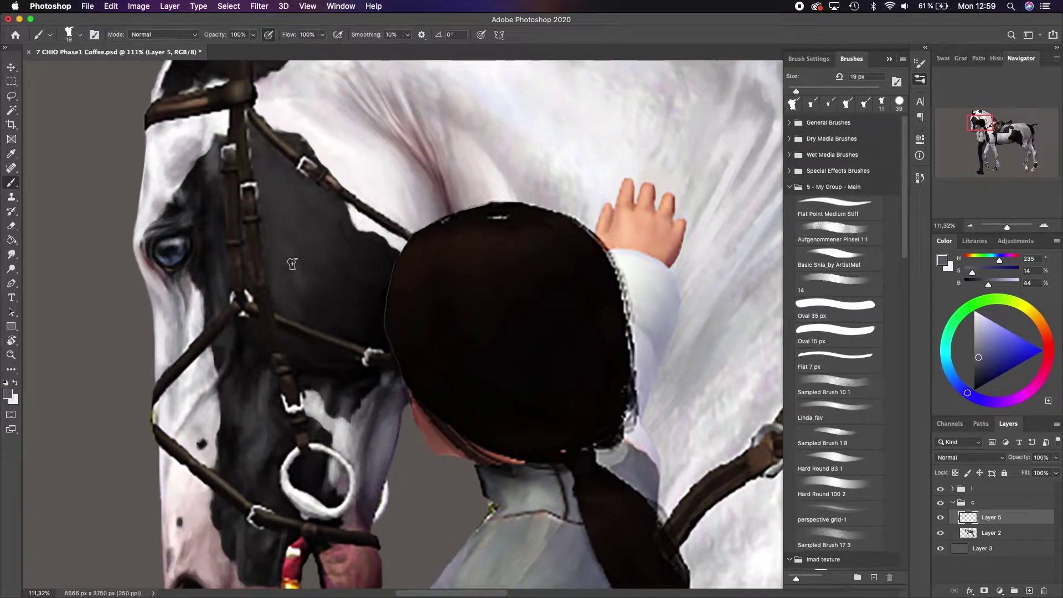
alt+click(278, 292)
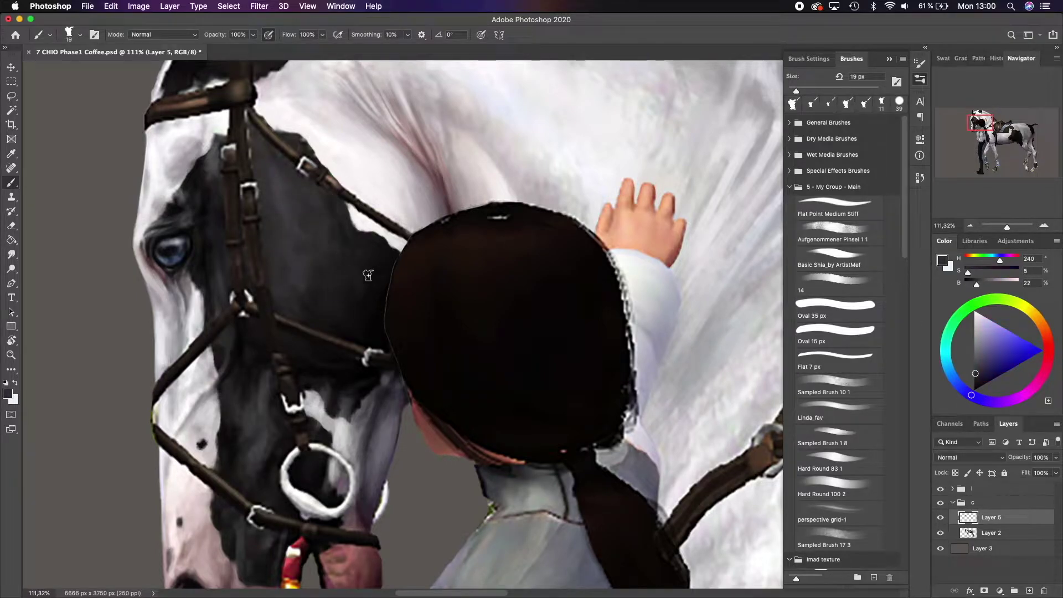
scroll(368, 273, down, 5)
scroll(332, 310, up, 4)
alt+click(306, 333)
mouse_move(306, 333)
mouse_down()
mouse_move(254, 435)
mouse_move(194, 434)
mouse_up()
- Cover the bright red and yellow area in the horse's mouth with muted sampled tones, using the Hard Round 100 2 brush at 8 px
key(d)
key(bracketleft)
alt+click(217, 518)
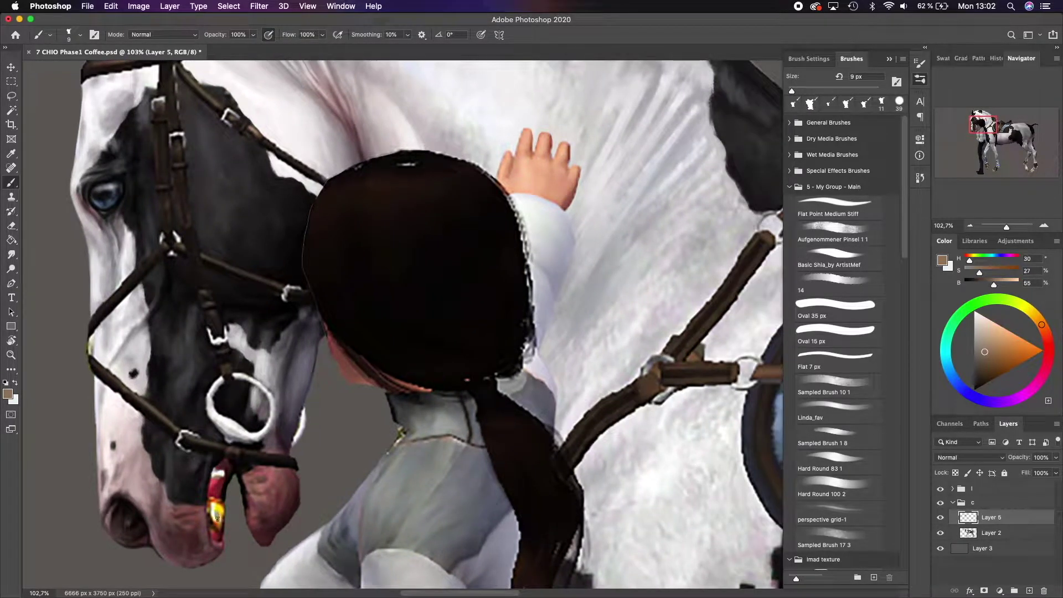
click(839, 487)
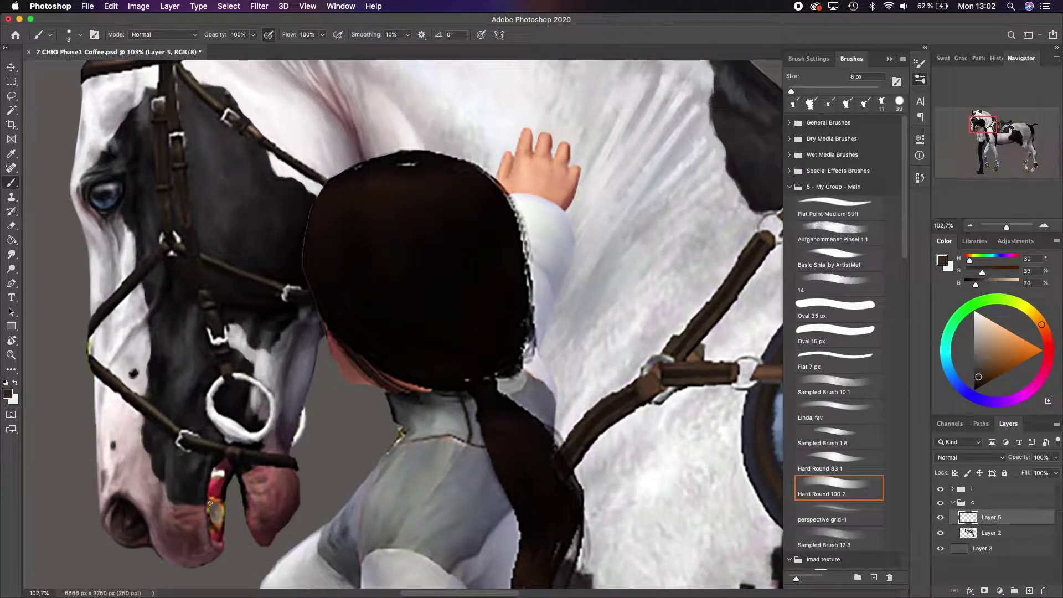
alt+click(216, 521)
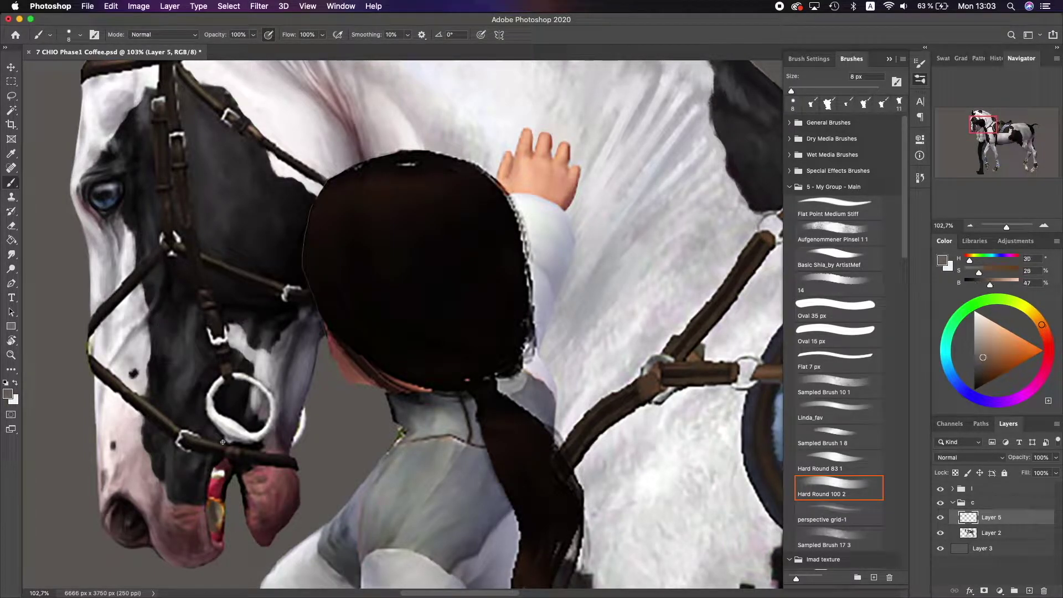
alt+click(219, 476)
mouse_move(216, 480)
mouse_down()
mouse_move(209, 506)
mouse_move(226, 465)
mouse_move(208, 480)
mouse_move(228, 462)
mouse_move(218, 494)
mouse_move(220, 481)
mouse_move(204, 492)
mouse_move(241, 517)
mouse_move(216, 549)
mouse_up()
alt+click(216, 469)
alt+click(208, 487)
- Repaint the upper lip and nostril rim with sampled pinks and dark reds, using a 7 px brush
alt+click(200, 500)
alt+click(181, 515)
alt+click(158, 541)
alt+click(175, 524)
key(bracketleft)
alt+click(168, 505)
alt+click(188, 523)
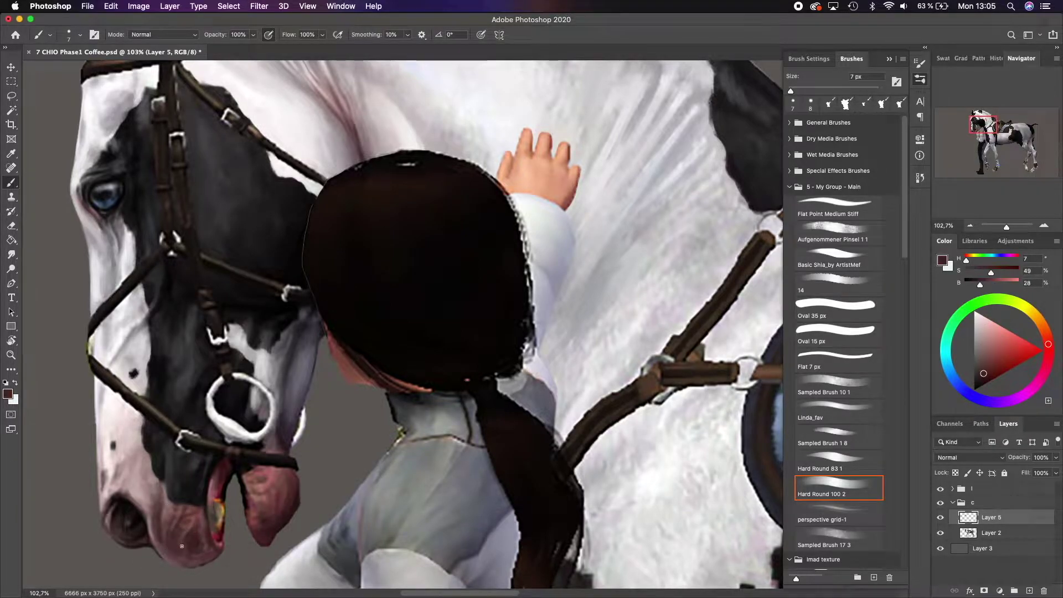
scroll(211, 504, down, 5)
scroll(238, 482, up, 5)
alt+click(238, 482)
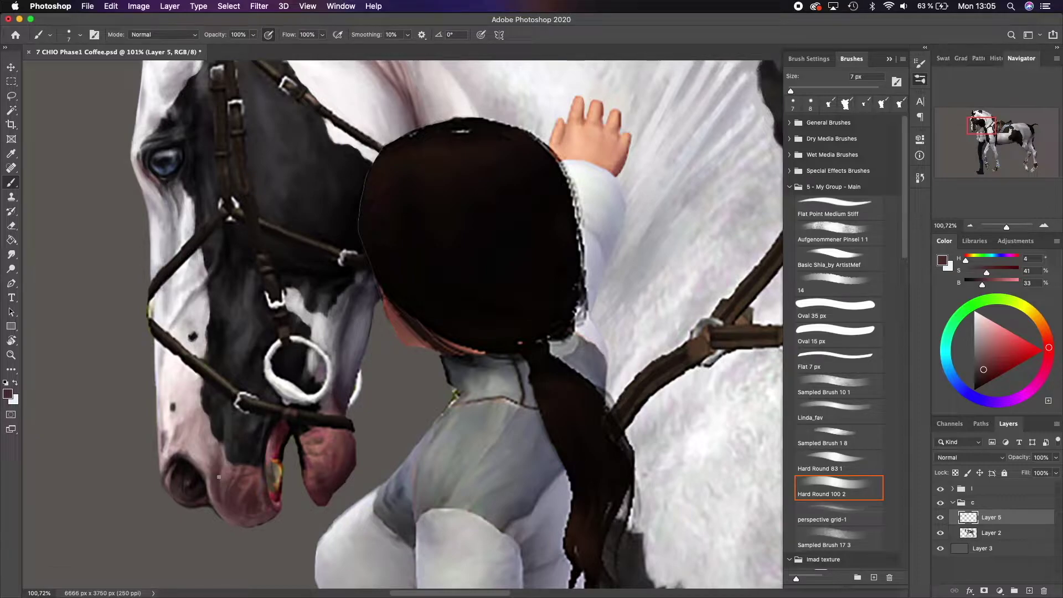
alt+click(161, 463)
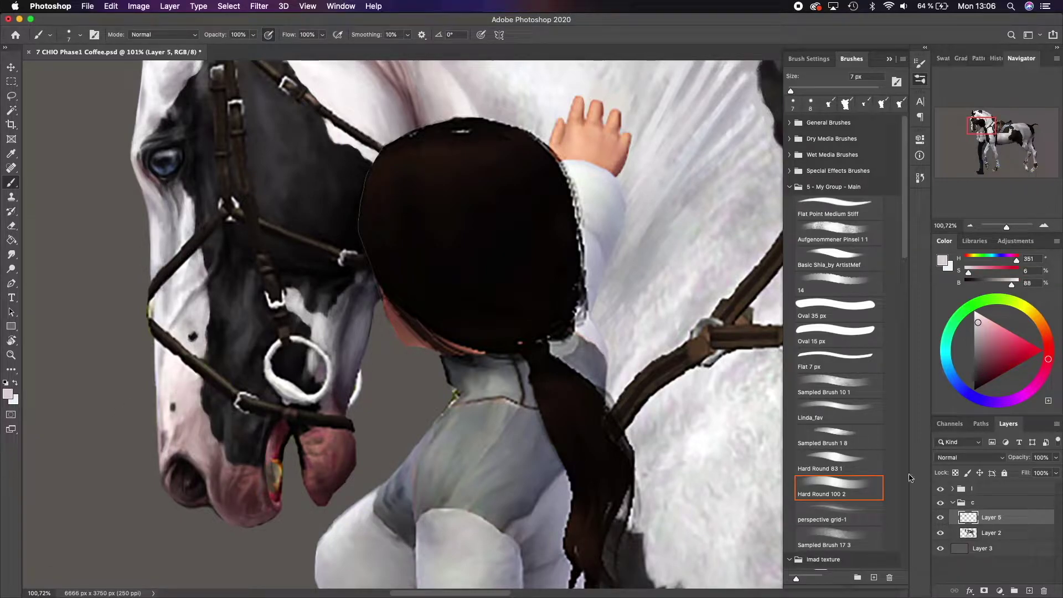
- Touch up the front of the nose inside the noseband with coat tones sampled around the dark patch
scroll(188, 333, up, 2)
alt+click(190, 316)
scroll(181, 349, up, 2)
scroll(181, 349, right, 2)
alt+click(222, 354)
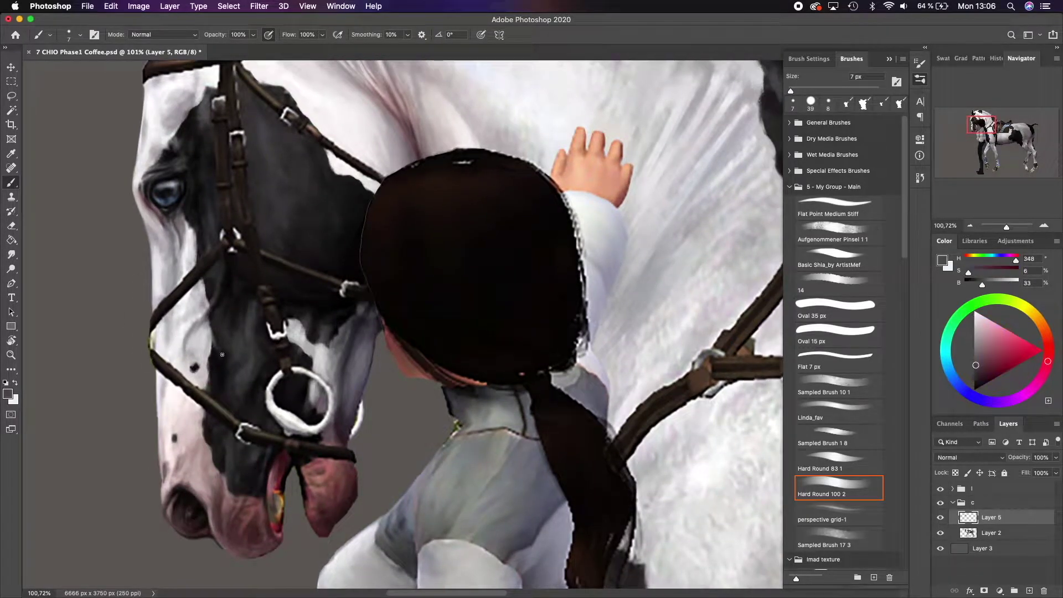
- Clean up the border between white and black coat along the nose with light and dark sampled tones
scroll(234, 338, down, 4)
scroll(234, 338, left, 2)
scroll(221, 288, up, 4)
alt+click(207, 238)
alt+click(227, 280)
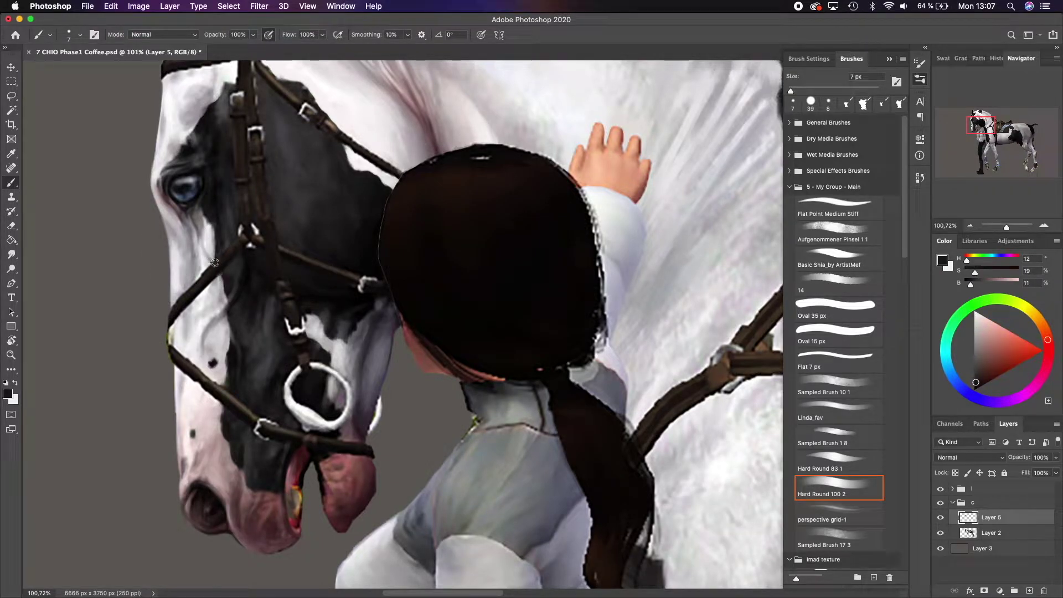
alt+click(215, 263)
scroll(221, 288, down, 4)
scroll(222, 288, up, 4)
scroll(249, 387, down, 2)
scroll(250, 388, right, 2)
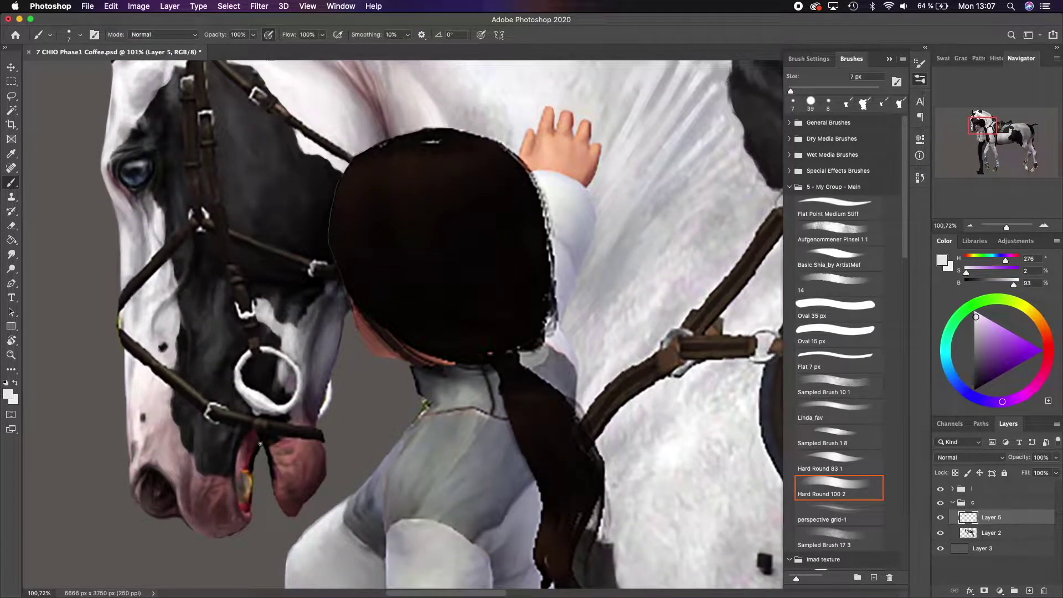
- Paint wrinkles and shading on the lower lip with sampled pinks and dark reds, using a 7 px brush
alt+click(260, 444)
alt+click(270, 469)
alt+click(321, 481)
alt+click(319, 450)
alt+click(299, 474)
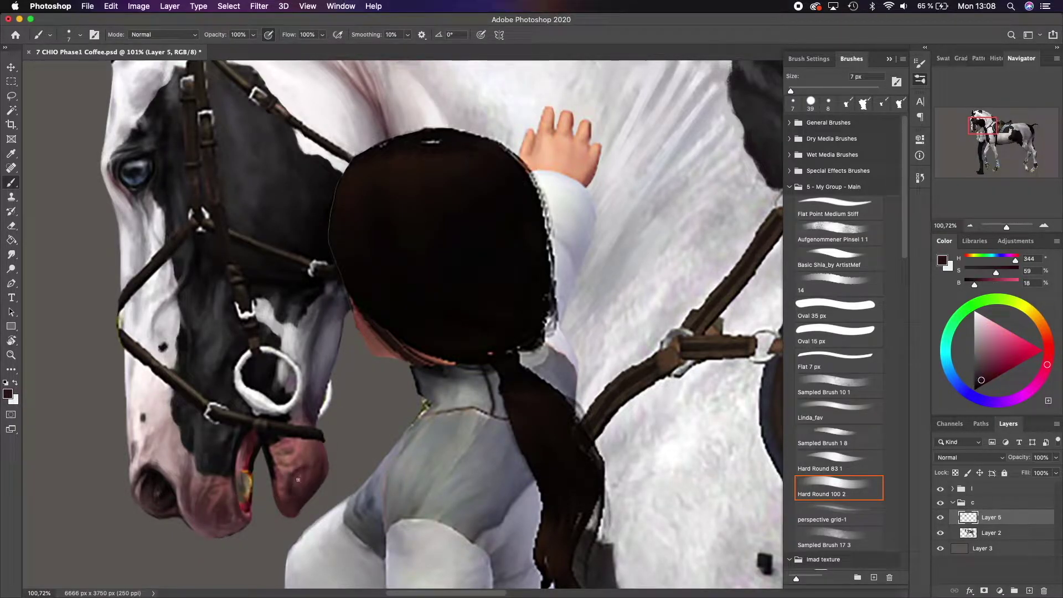
alt+click(286, 463)
alt+click(286, 465)
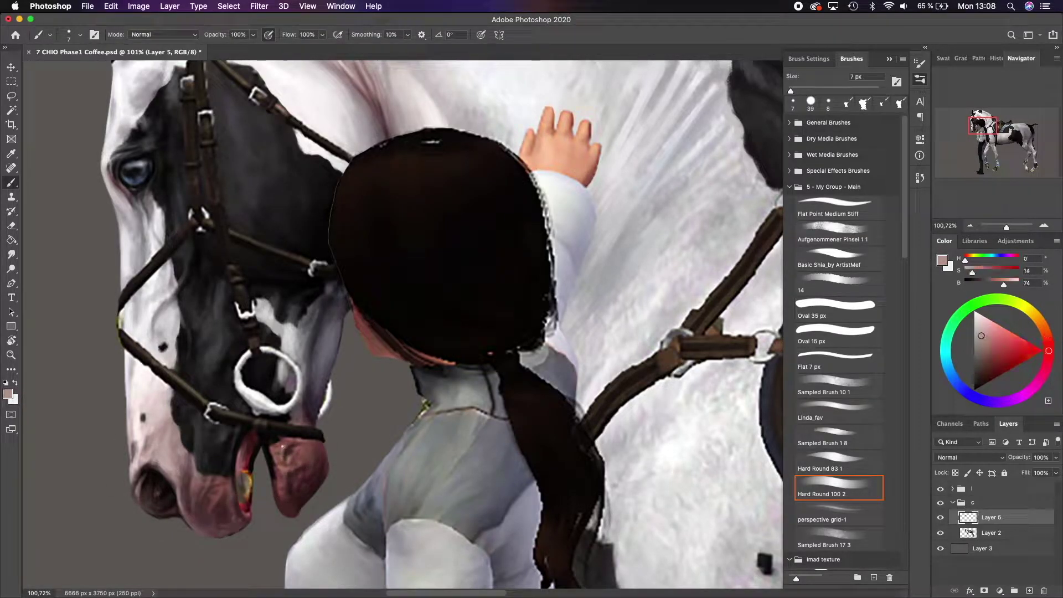
alt+click(286, 480)
alt+click(277, 468)
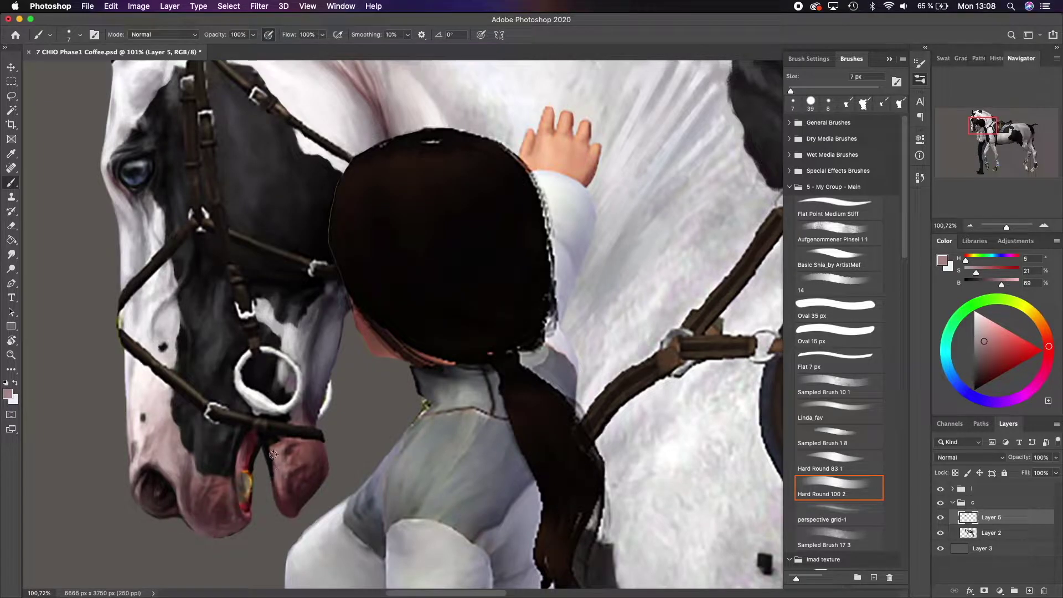
alt+click(297, 484)
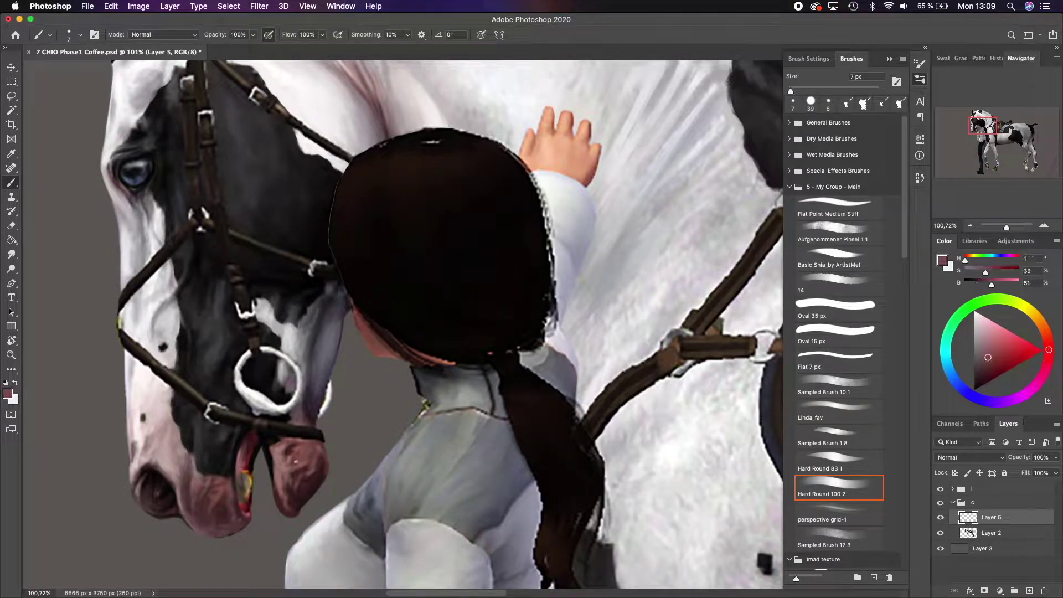
- Blend greys sampled near the jaw and deeper reds into the lower lip's outer side
alt+click(312, 406)
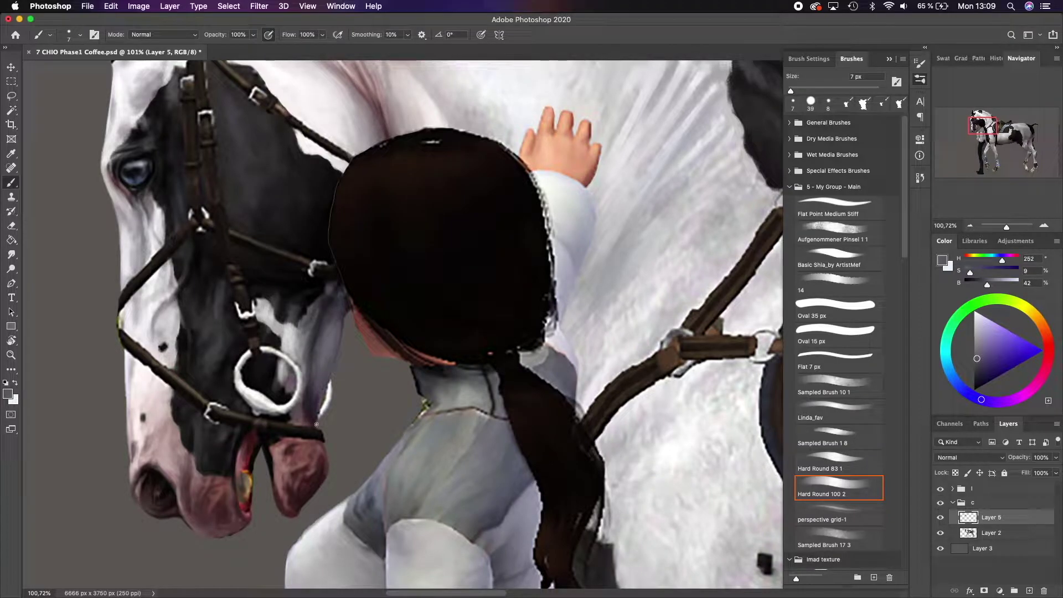
alt+click(316, 425)
alt+click(314, 448)
alt+click(292, 500)
alt+click(305, 484)
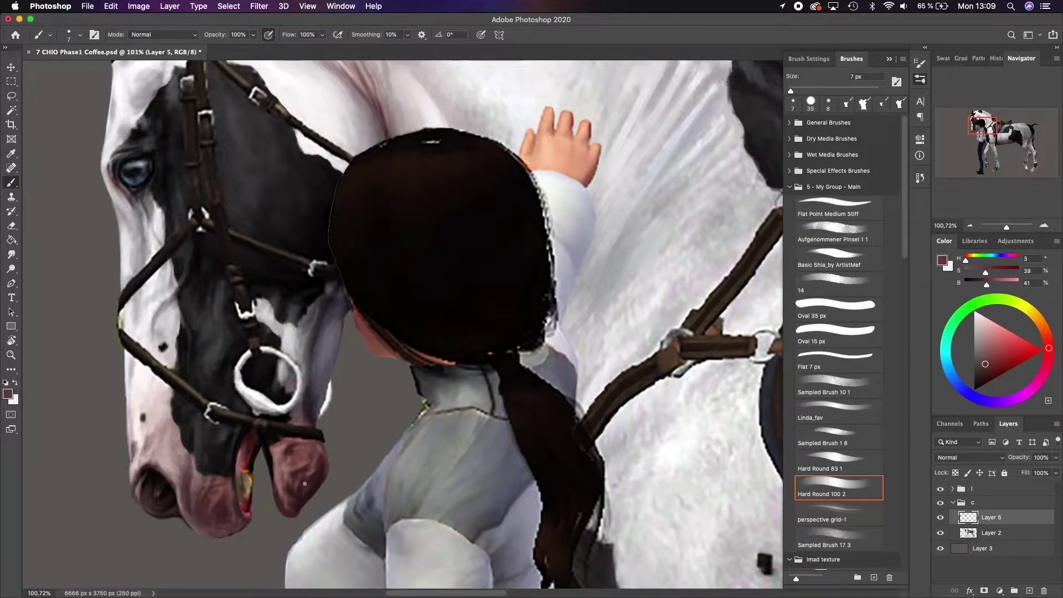
- Soften the shading along the lower lip's outer edge with sampled muted pinks
scroll(304, 484, down, 5)
scroll(306, 393, up, 4)
alt+click(306, 393)
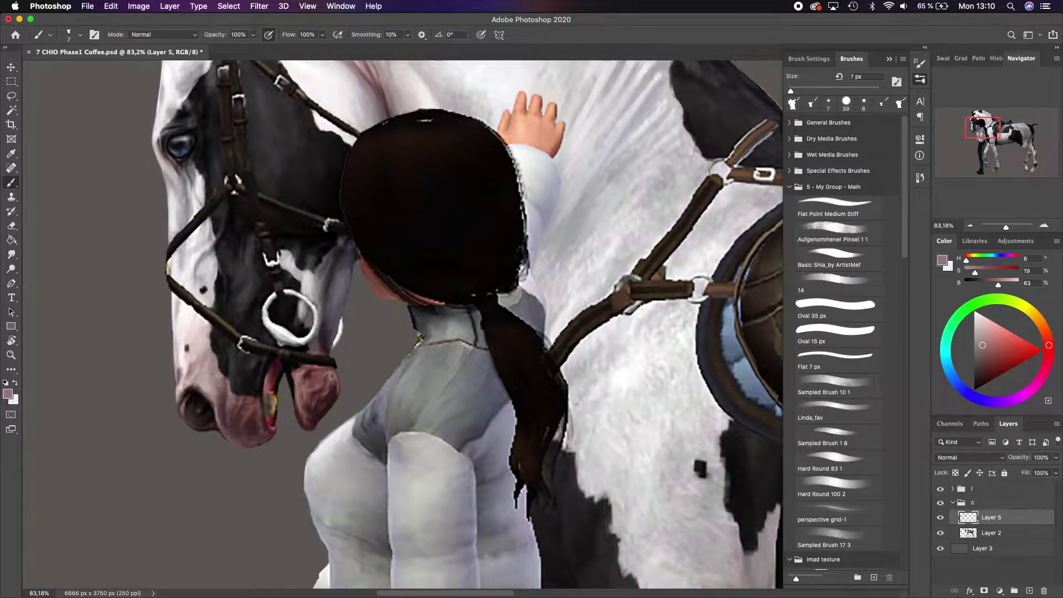
alt+click(332, 382)
alt+click(335, 399)
- Paint sampled dark reds inside the mouth opening to cover more of its bright colors
scroll(335, 399, down, 5)
scroll(309, 264, up, 4)
scroll(309, 264, up, 3)
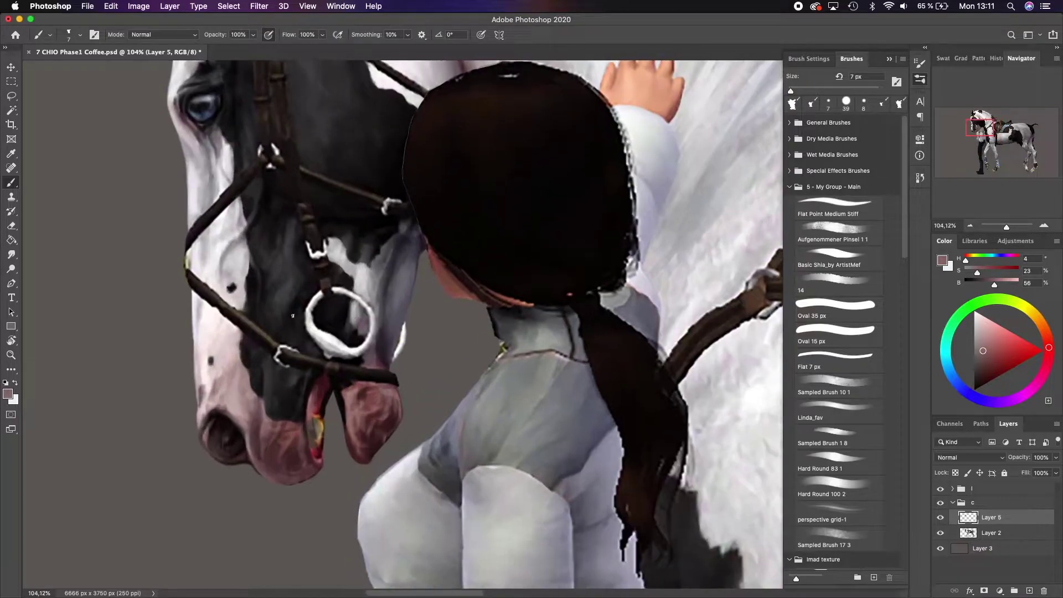
alt+click(331, 361)
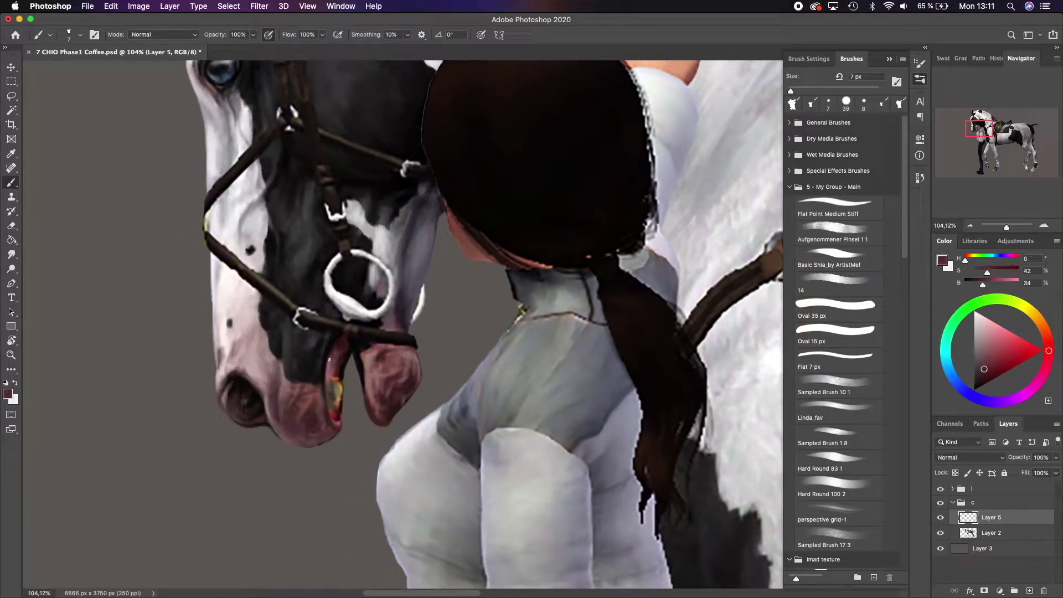
alt+click(330, 362)
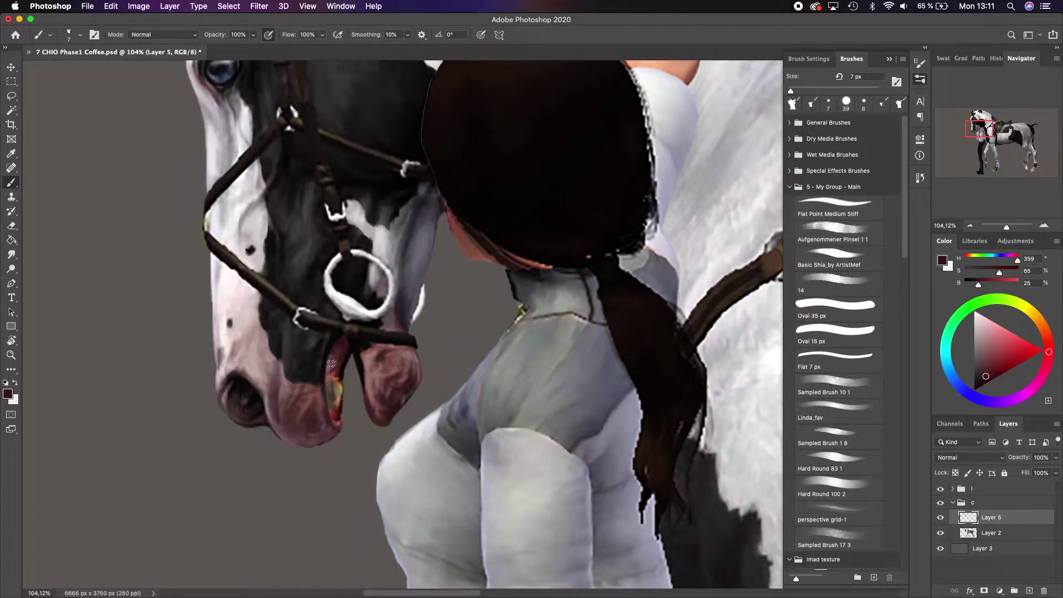
scroll(352, 298, up, 2)
alt+click(350, 410)
alt+click(358, 385)
- Add a new layer and trace the lower noseband strap in near-black with the Flat Point Medium Stiff brush at 1 px
scroll(360, 382, up, 2)
key(super+shift+alt+n)
key(period)
scroll(343, 321, up, 2)
alt+click(326, 383)
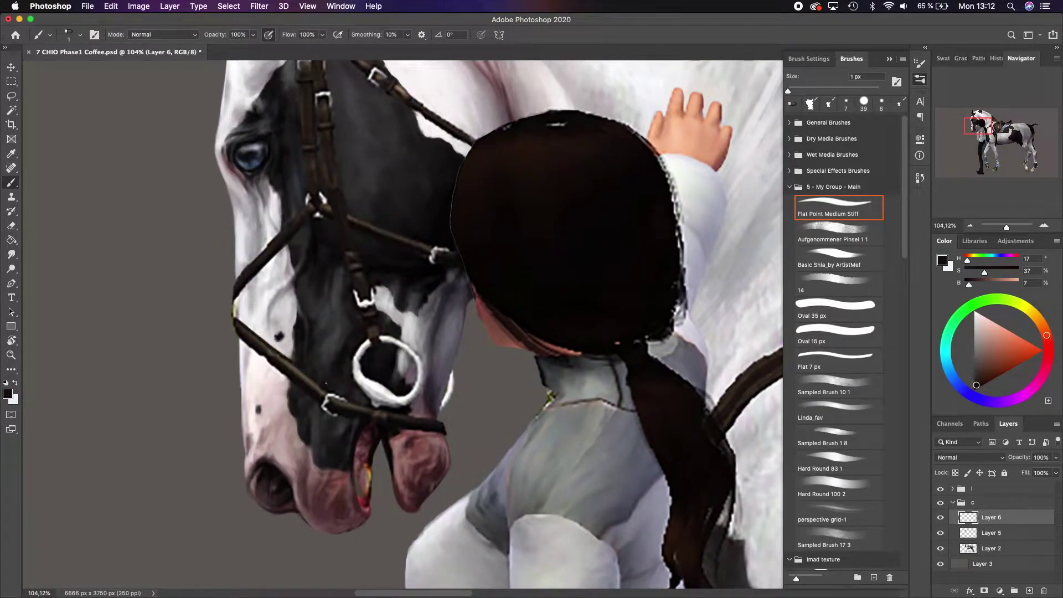
- Return to Layer 5 and paint sampled white and light grey coat beside the noseband strap, using an 8 px brush
alt+click(254, 349)
key(alt+bracketleft)
key(bracketright)
key(bracketright)
key(bracketright)
key(bracketright)
key(bracketright)
key(bracketright)
key(bracketright)
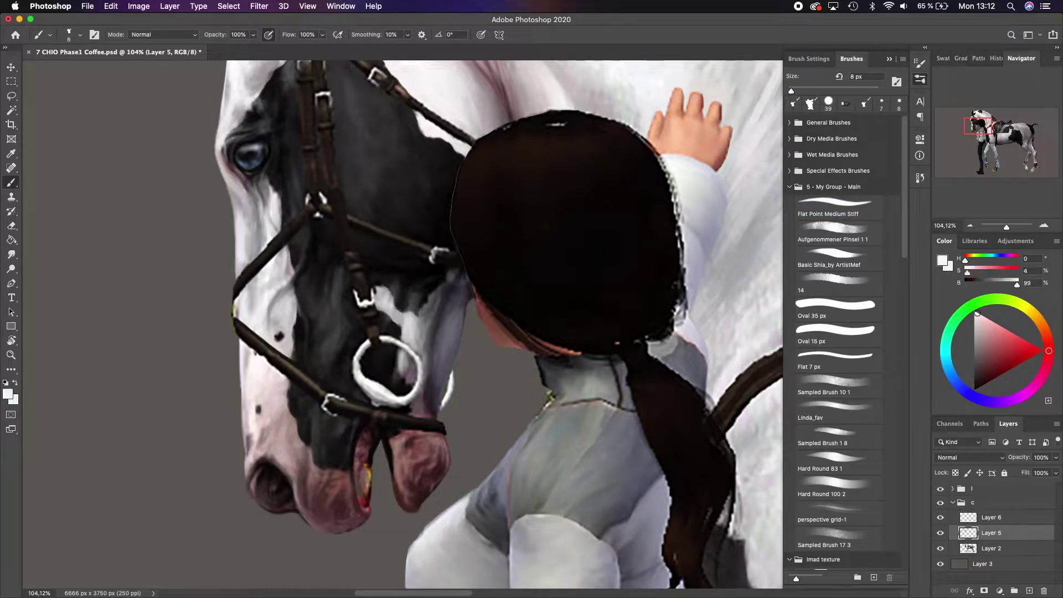
alt+click(269, 373)
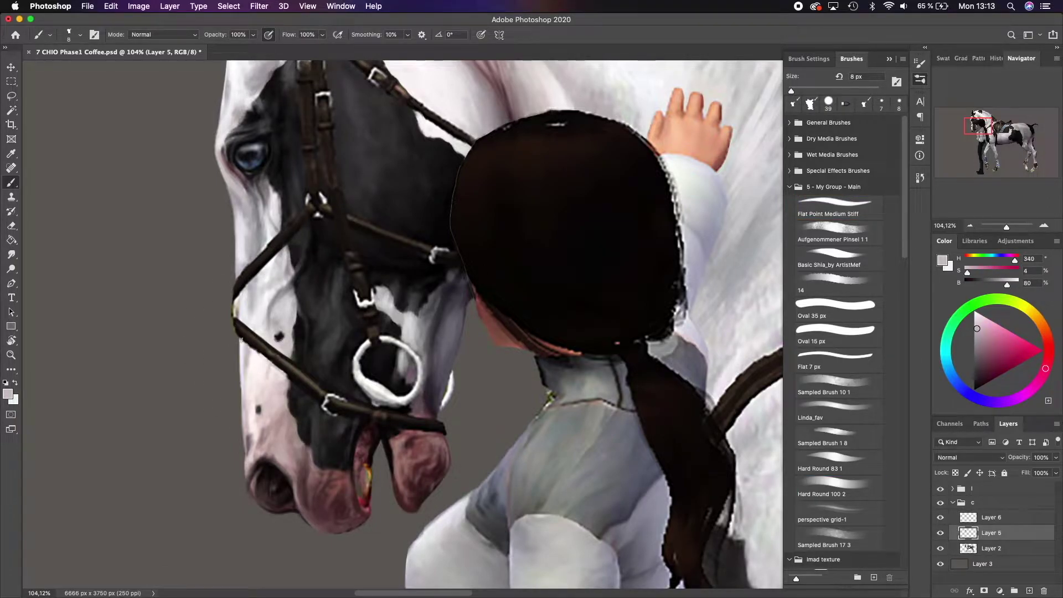
- Paint out the lower noseband strap's buckle with dark coat tones sampled around it
alt+click(304, 384)
alt+click(324, 408)
alt+click(332, 412)
alt+click(326, 413)
alt+click(344, 404)
alt+click(346, 416)
alt+click(363, 393)
alt+click(355, 390)
alt+click(330, 396)
alt+click(321, 380)
alt+click(326, 369)
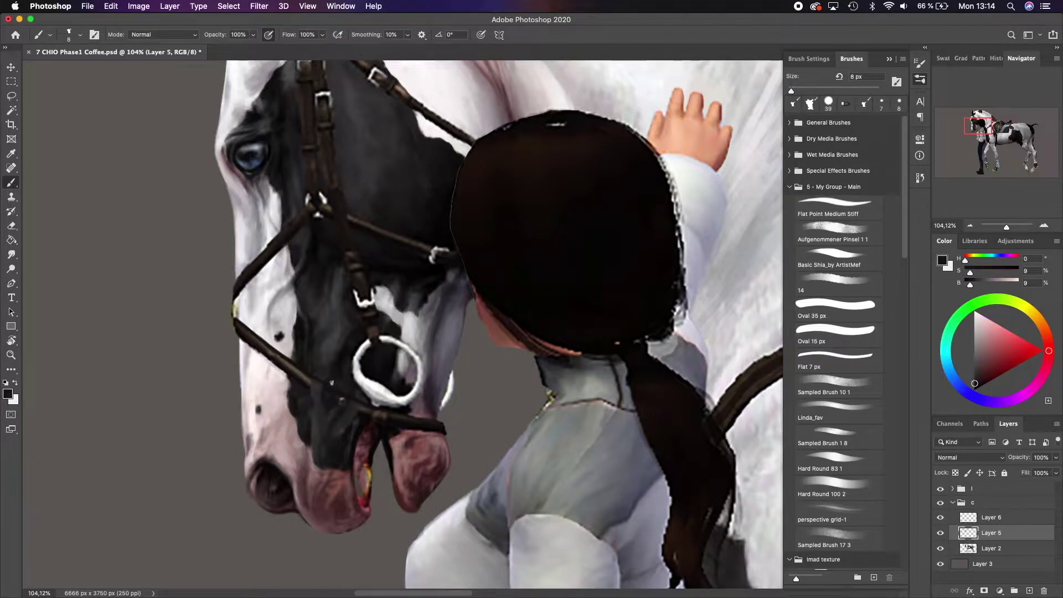
- Cover the strap section that crosses the dark muzzle patch with sampled near-black coat tones
alt+click(318, 372)
alt+click(309, 375)
alt+click(307, 382)
alt+click(307, 394)
alt+click(324, 393)
alt+click(321, 388)
drag(303, 272, 271, 296)
alt+click(314, 398)
alt+click(299, 425)
alt+click(299, 429)
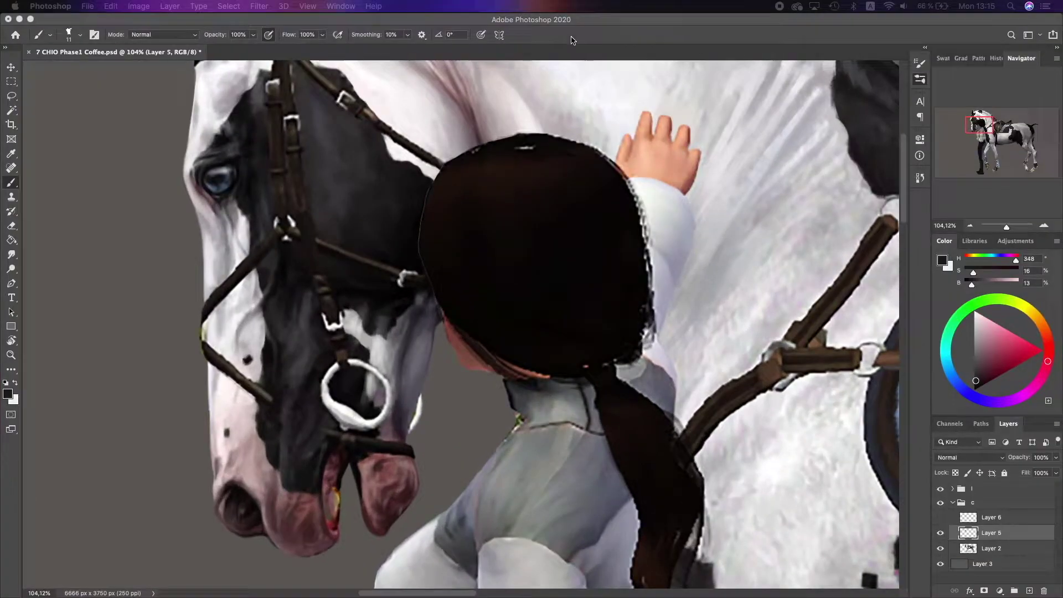
- Blend the dark muzzle coat between the nose and the bit ring with sampled dark greys, using an 11 px brush
click(920, 63)
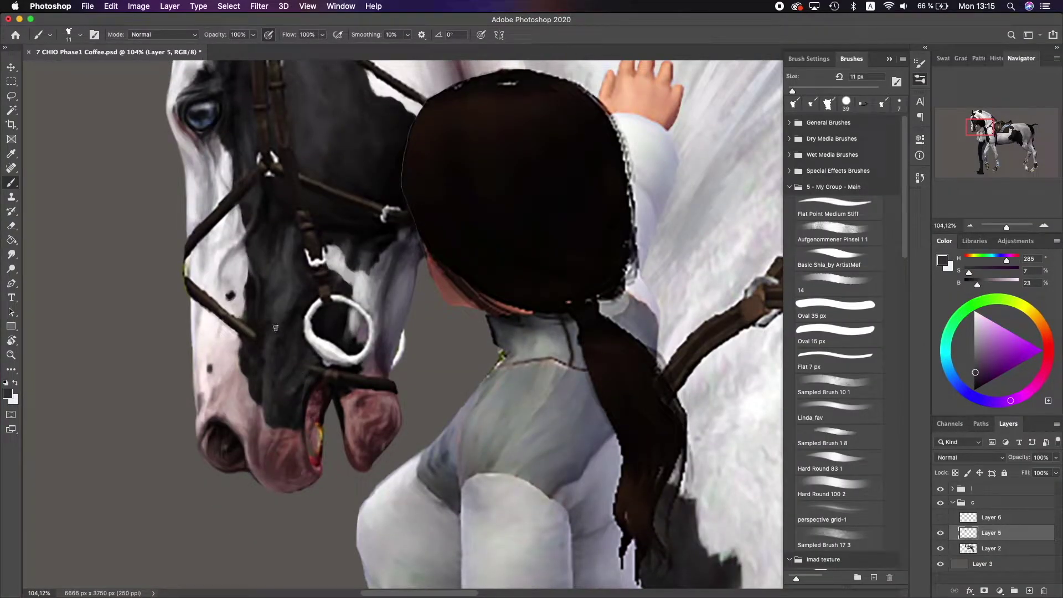
alt+click(298, 294)
alt+click(278, 304)
scroll(319, 159, up, 3)
alt+click(277, 371)
scroll(283, 368, up, 1)
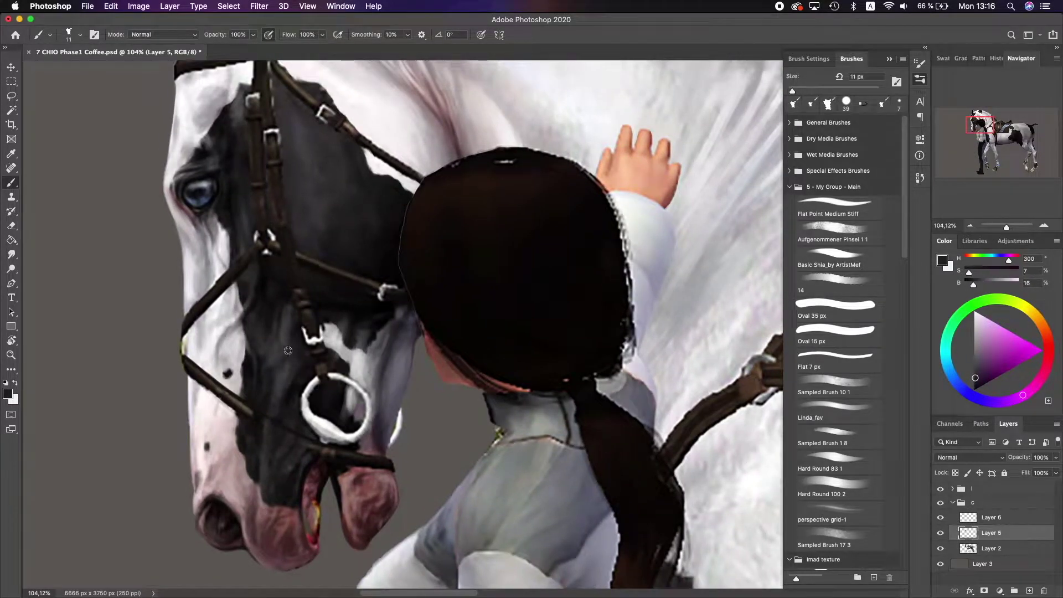
alt+click(288, 350)
- Refine the dark coat around the traced strap and bit ring with sampled black and grey, using a 7 px brush
scroll(291, 348, down, 2)
drag(793, 95, 791, 96)
alt+click(308, 393)
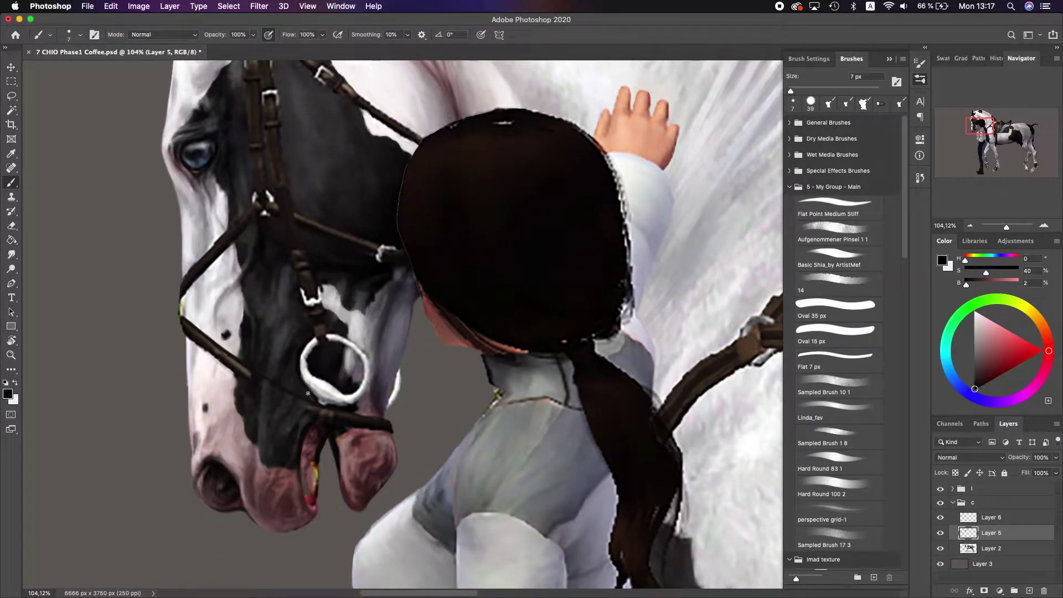
alt+click(293, 386)
scroll(262, 446, up, 1)
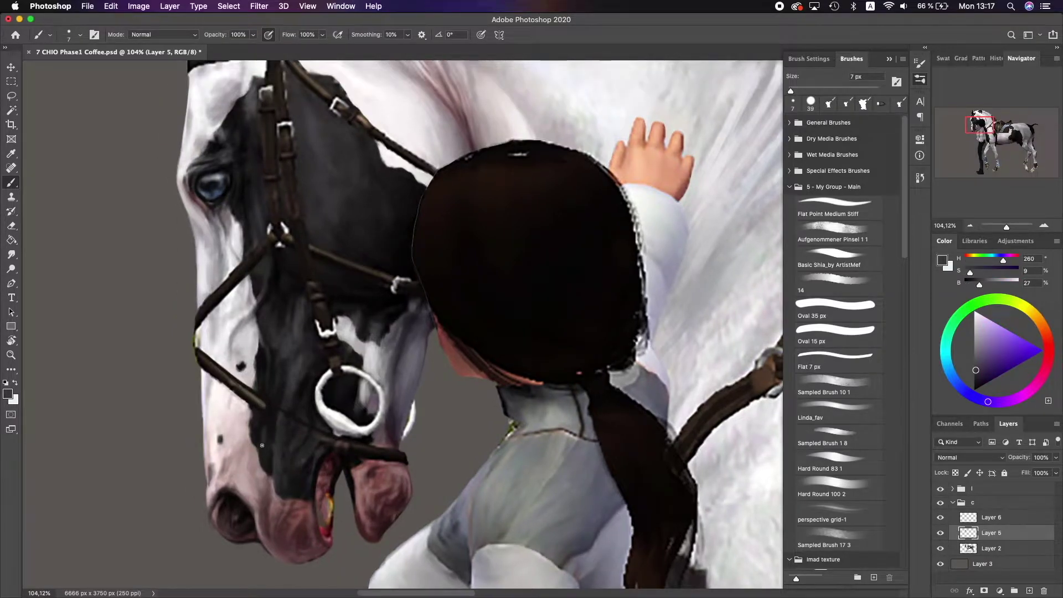
scroll(284, 471, down, 2)
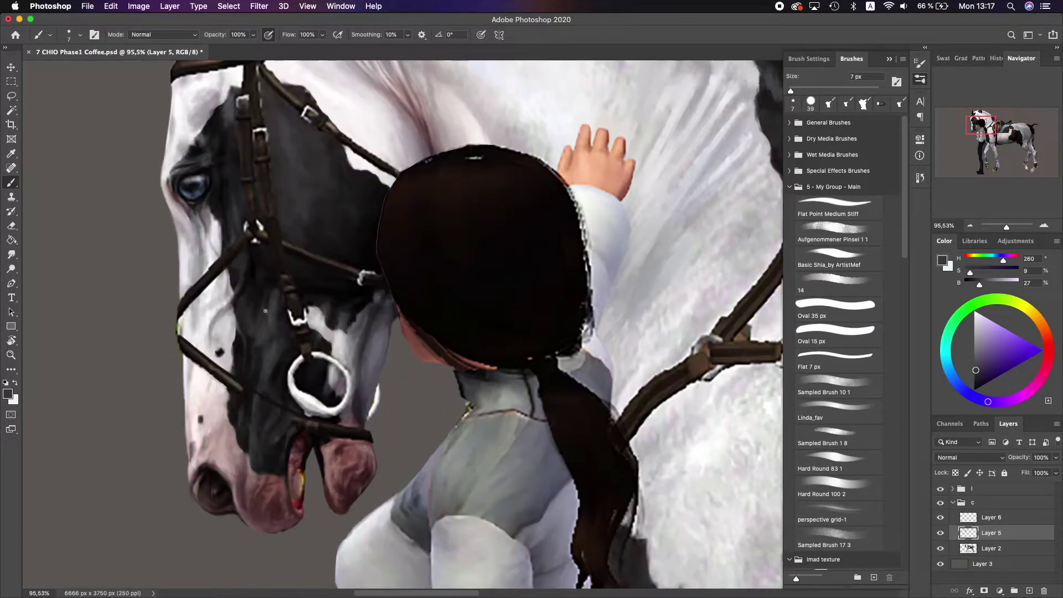
- Paint the lower noseband strap across the muzzle on Layer 6 with sampled dark browns, and switch back to Layer 5
key(alt+bracketright)
alt+click(173, 299)
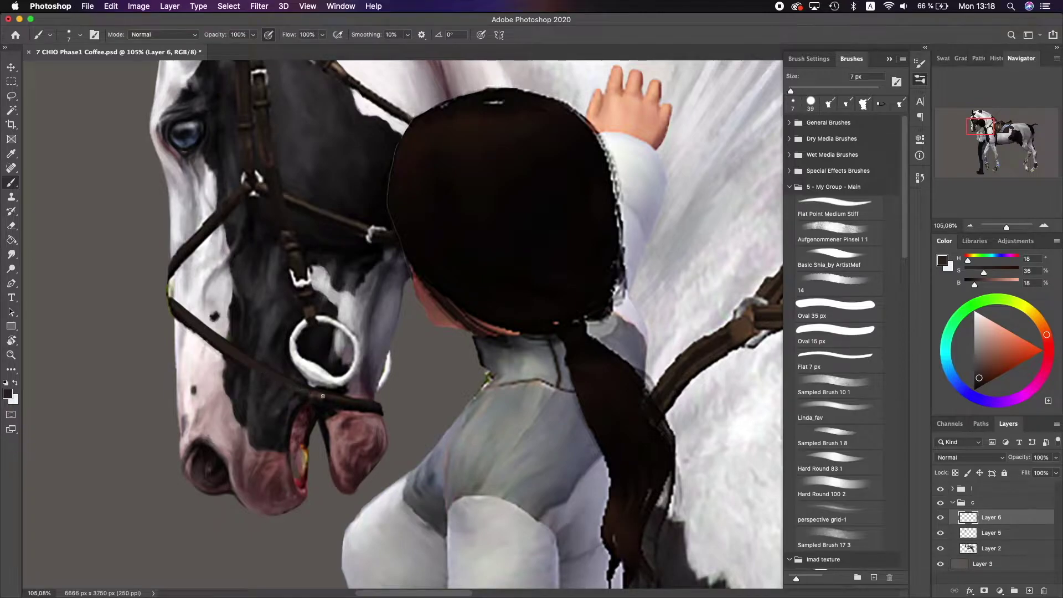
scroll(322, 396, right, 2)
scroll(317, 391, left, 2)
alt+click(173, 321)
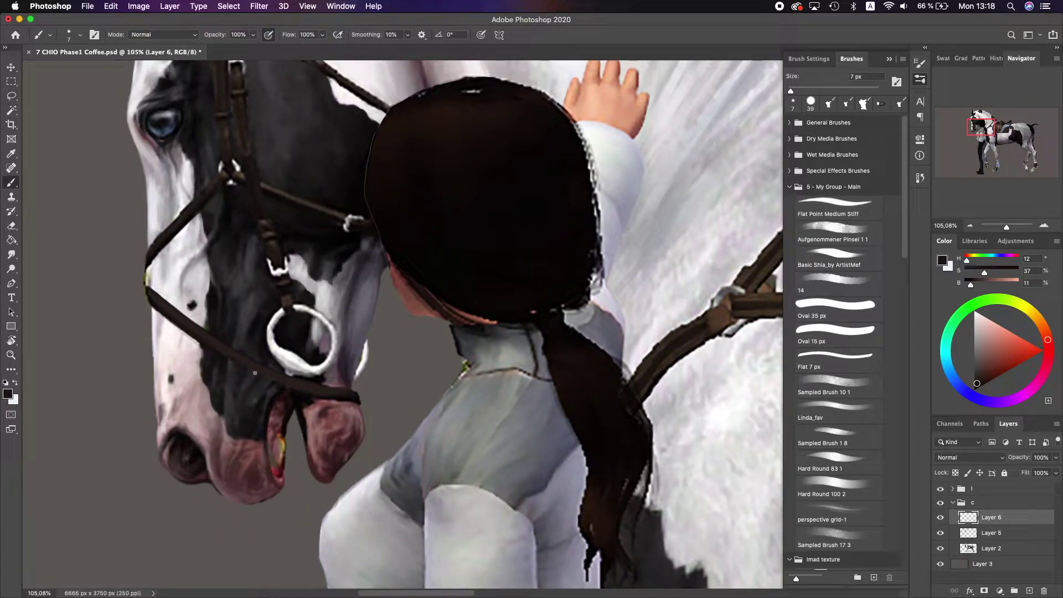
scroll(186, 326, up, 2)
key(alt+bracketleft)
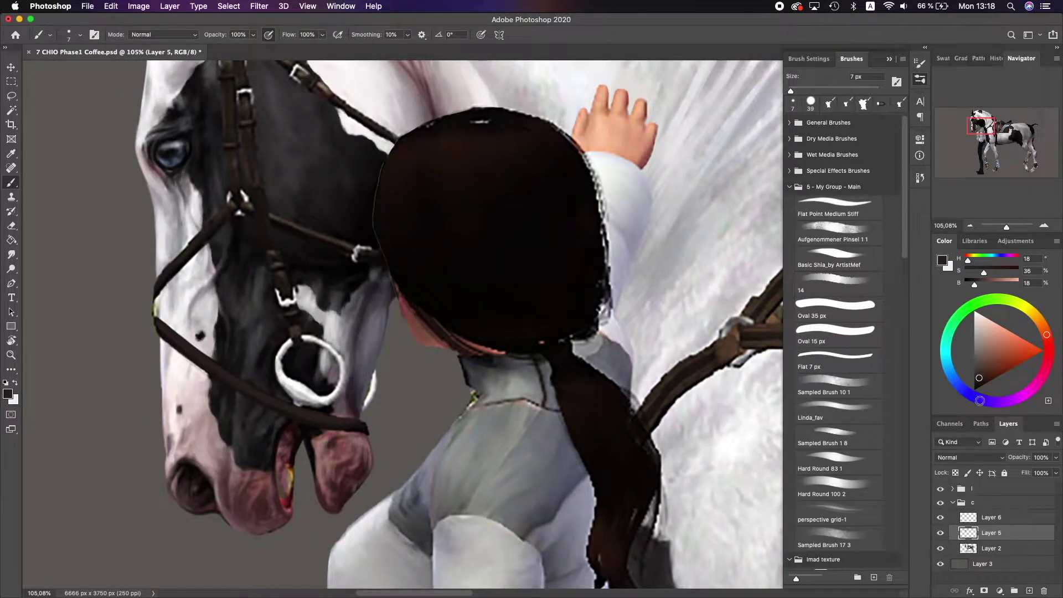
- Cover the bright patches inside the open mouth on Layer 5 with sampled browns and pinks, and erase leftover bits on Layer 2
alt+click(186, 327)
drag(295, 483, 287, 500)
alt+click(274, 482)
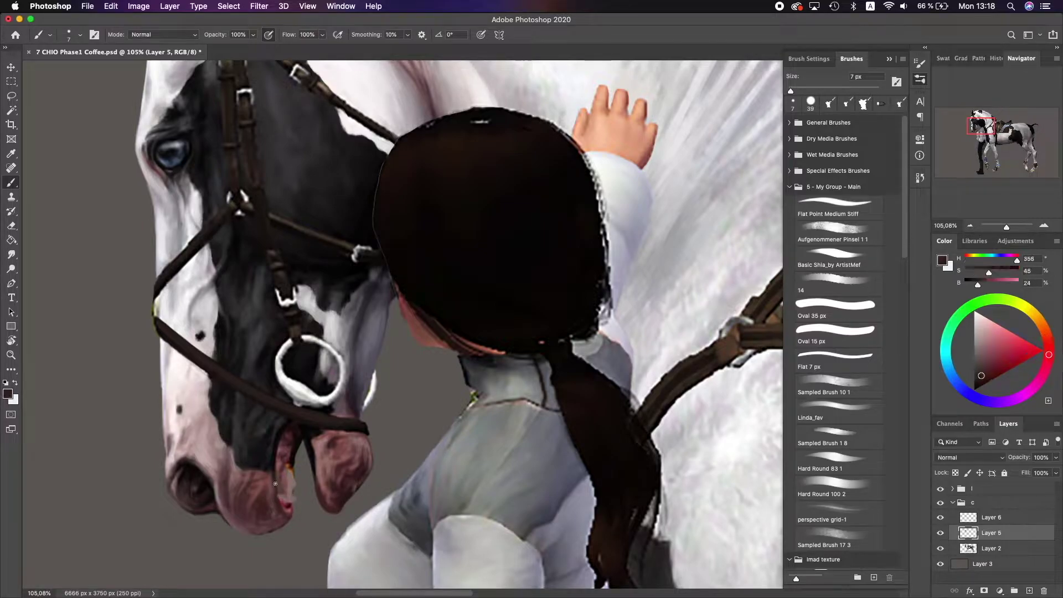
scroll(294, 500, left, 4)
key(bracketleft)
key(bracketleft)
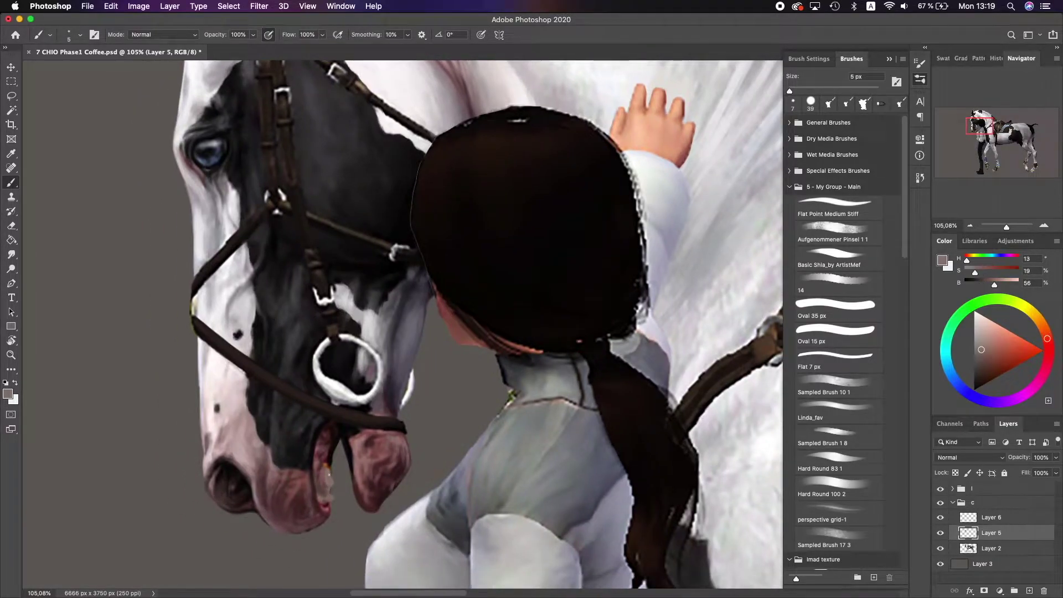
alt+click(498, 232)
click(991, 548)
key(e)
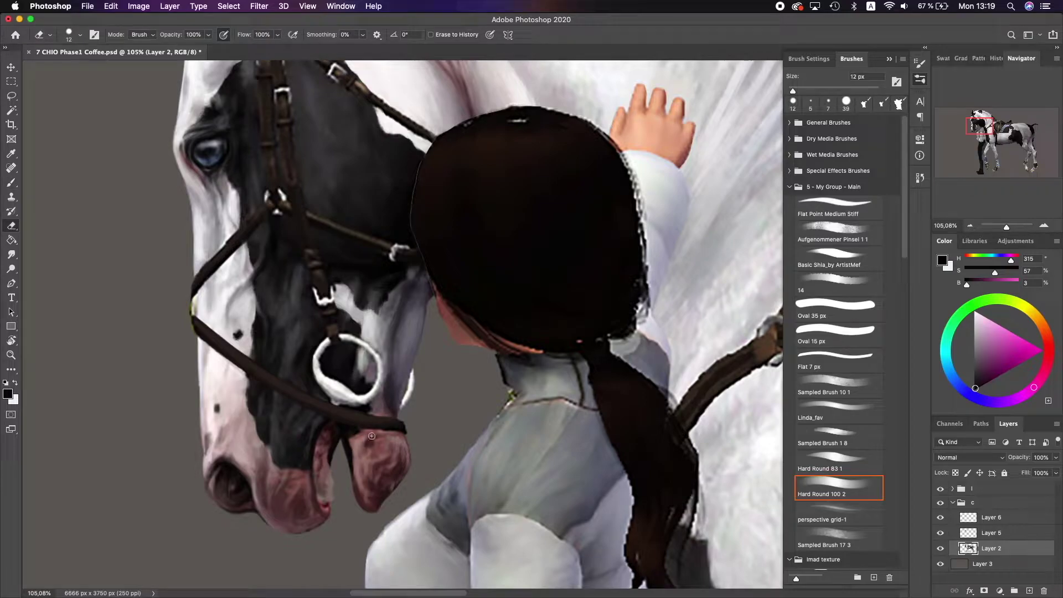
- Paint the inner edge of the upper lip on Layer 6 with sampled pale pink, near-black and mauve tones, using a 5 px brush
click(991, 517)
click(11, 183)
scroll(312, 410, down, 5)
alt+click(312, 410)
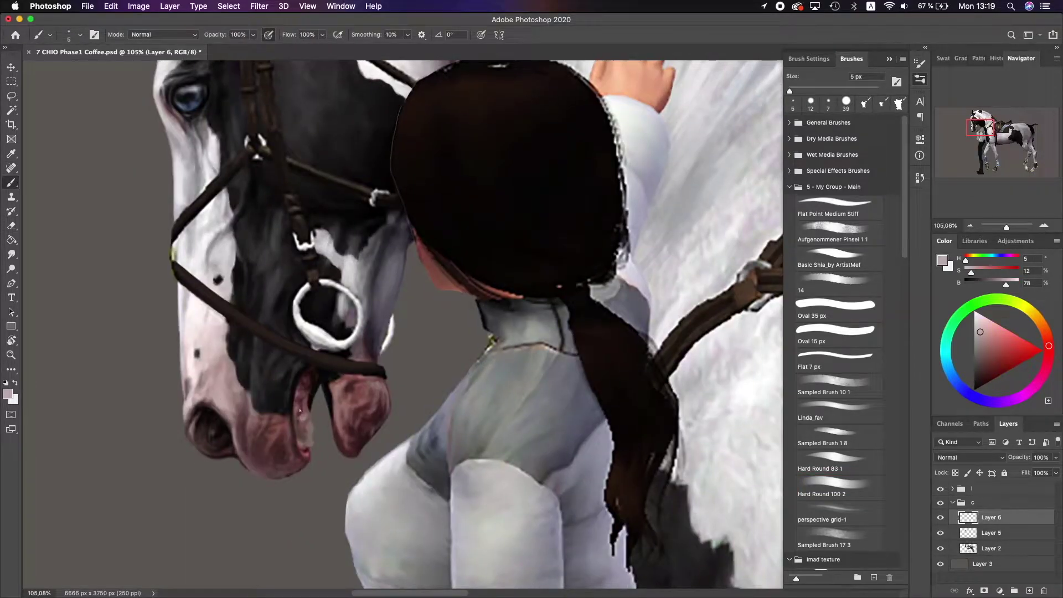
alt+click(304, 405)
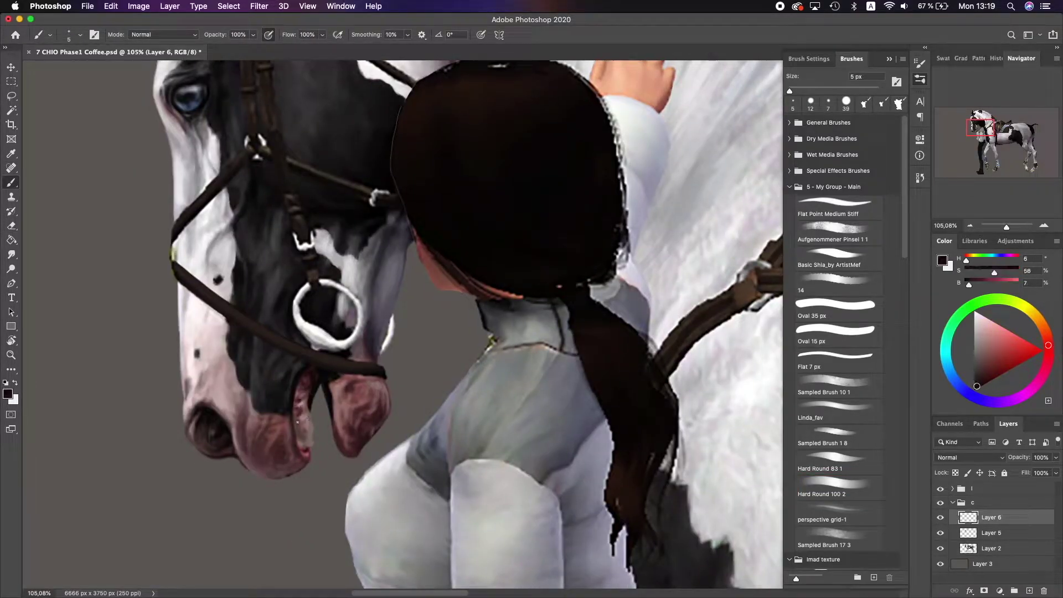
alt+click(308, 388)
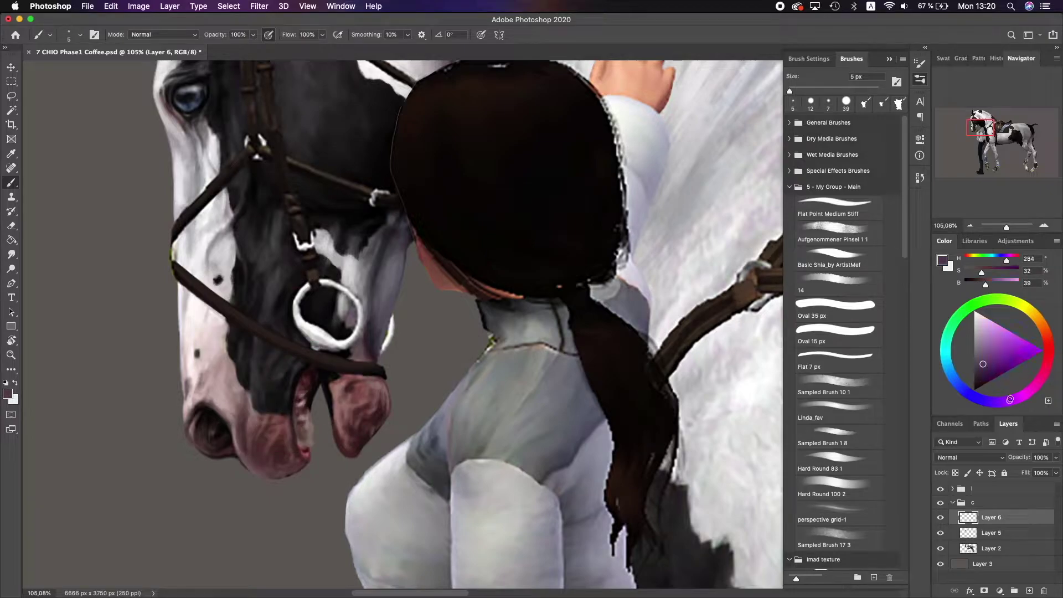
alt+click(314, 374)
alt+click(302, 396)
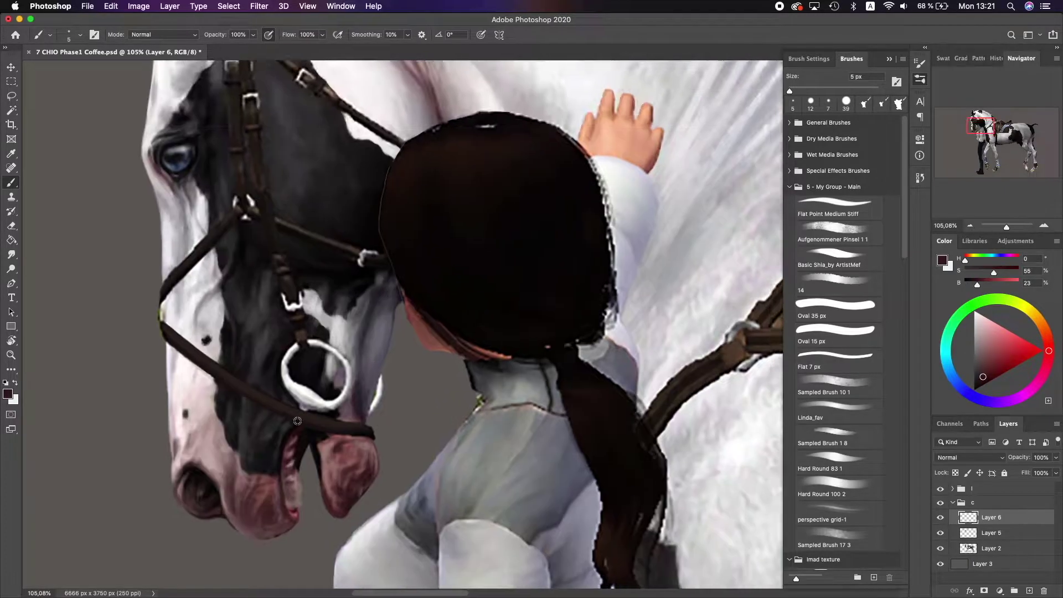
- Define the gum folds and the lip's rear edge with sampled dark reds and greyish pinks
alt+click(300, 394)
alt+click(298, 454)
alt+click(324, 380)
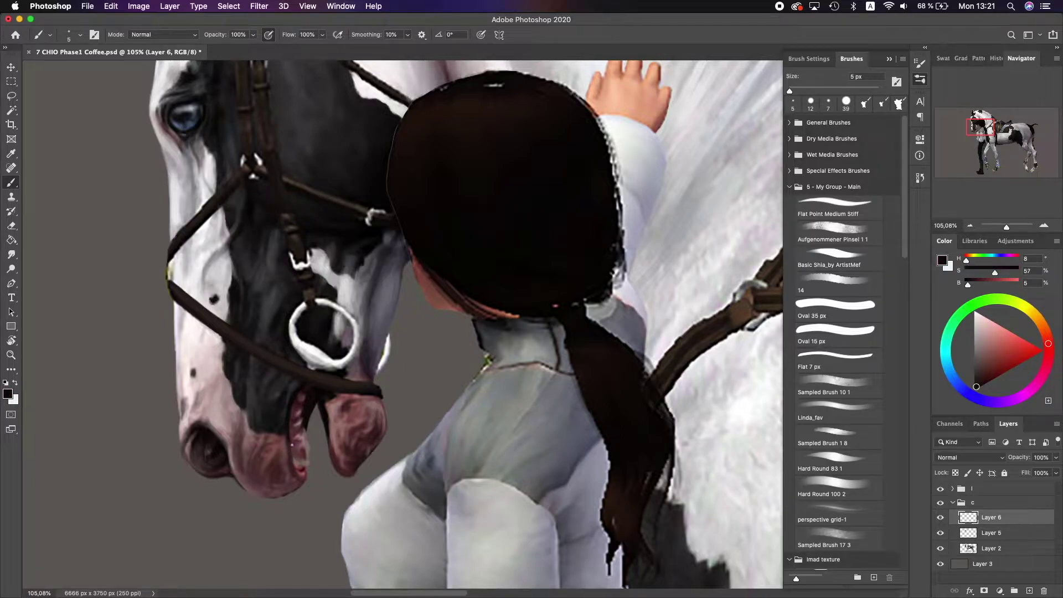
scroll(327, 375, down, 1)
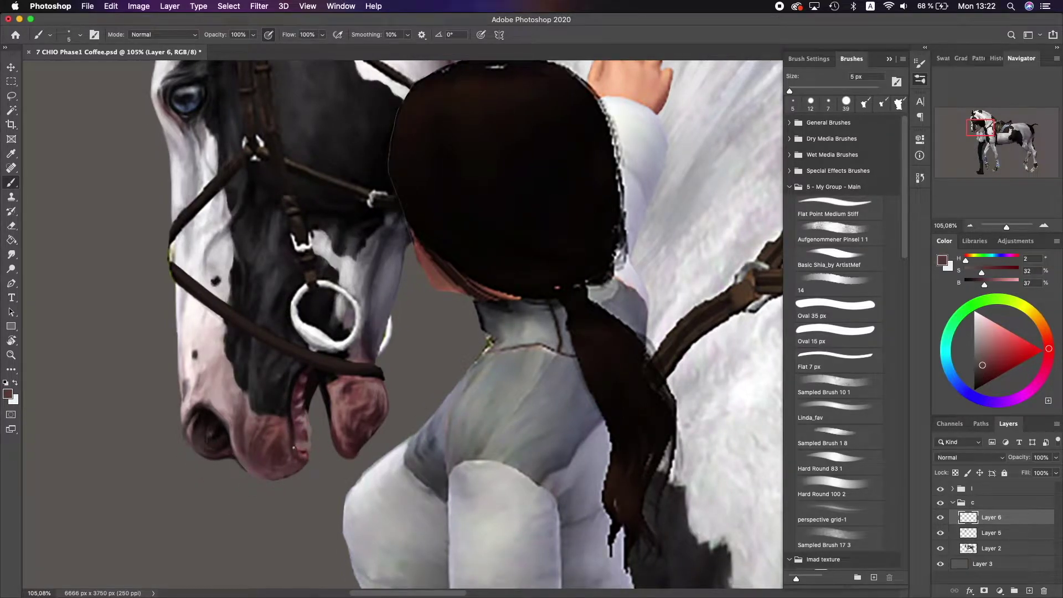
alt+click(311, 451)
alt+click(312, 450)
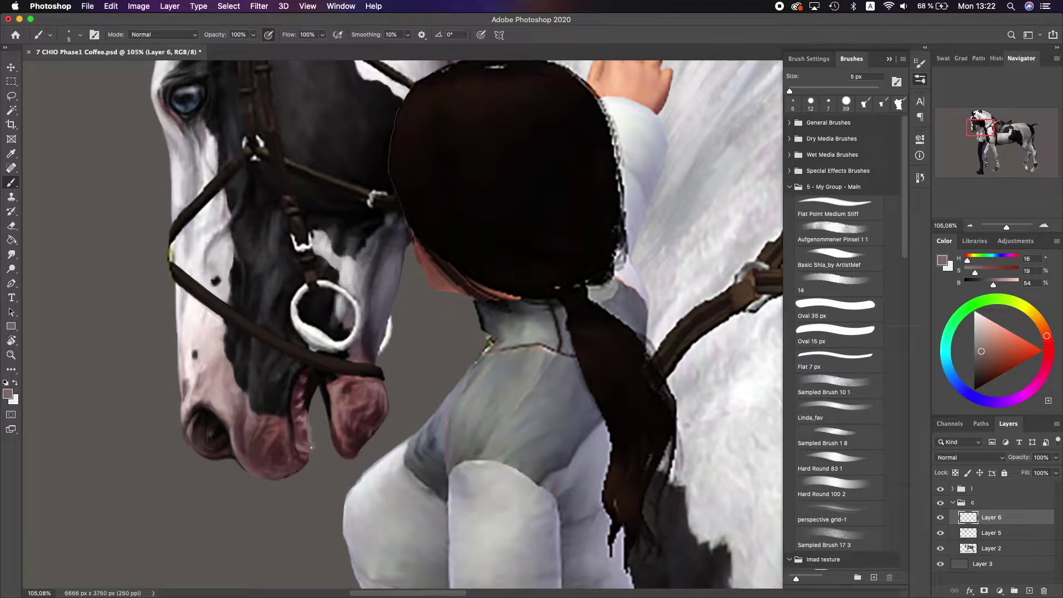
alt+click(297, 444)
- Extend and soften the pink lip tip at the mouth opening with sampled tones, enlarging the brush to 8 px
scroll(310, 449, up, 3)
scroll(310, 449, left, 3)
alt+click(357, 427)
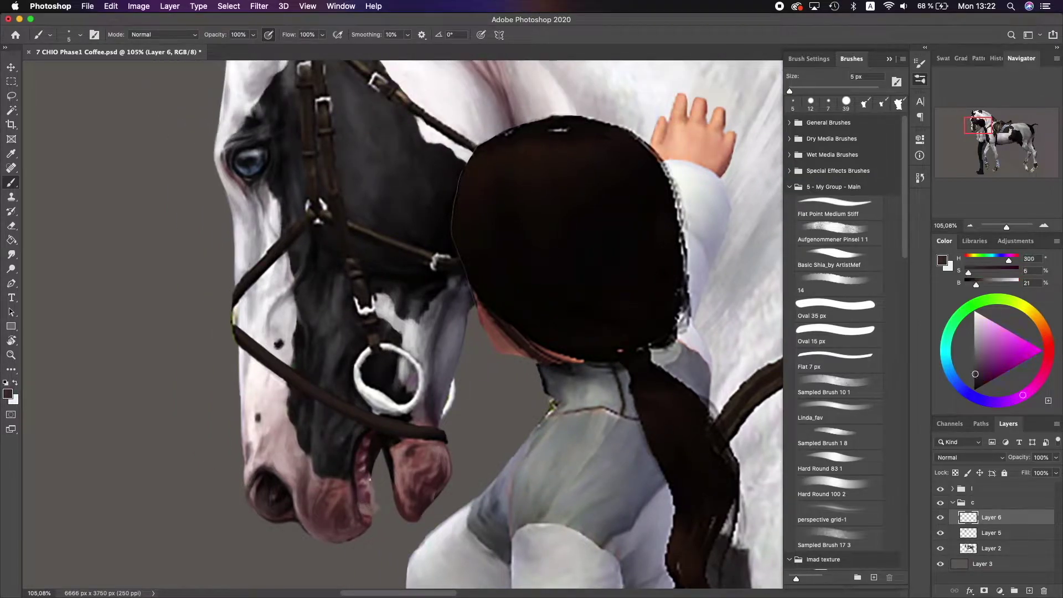
scroll(430, 300, down, 3)
alt+click(431, 299)
scroll(388, 387, up, 2)
alt+click(370, 467)
alt+click(365, 457)
alt+click(373, 471)
alt+click(353, 420)
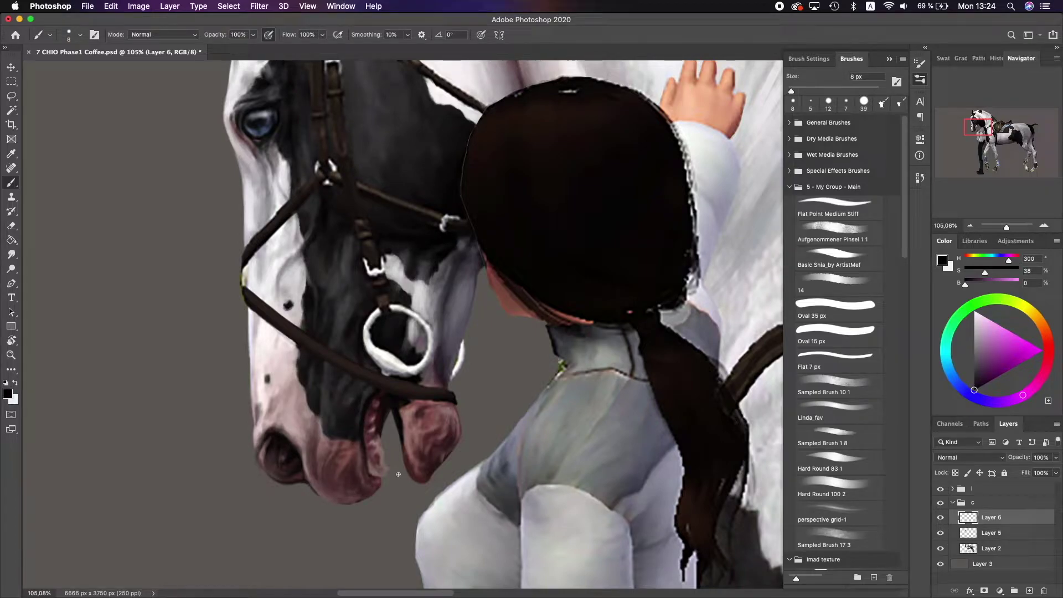
- Retouch the coat around the cheek strap and bit ring with sampled near-black and grey, using an 8 px brush
alt+click(360, 410)
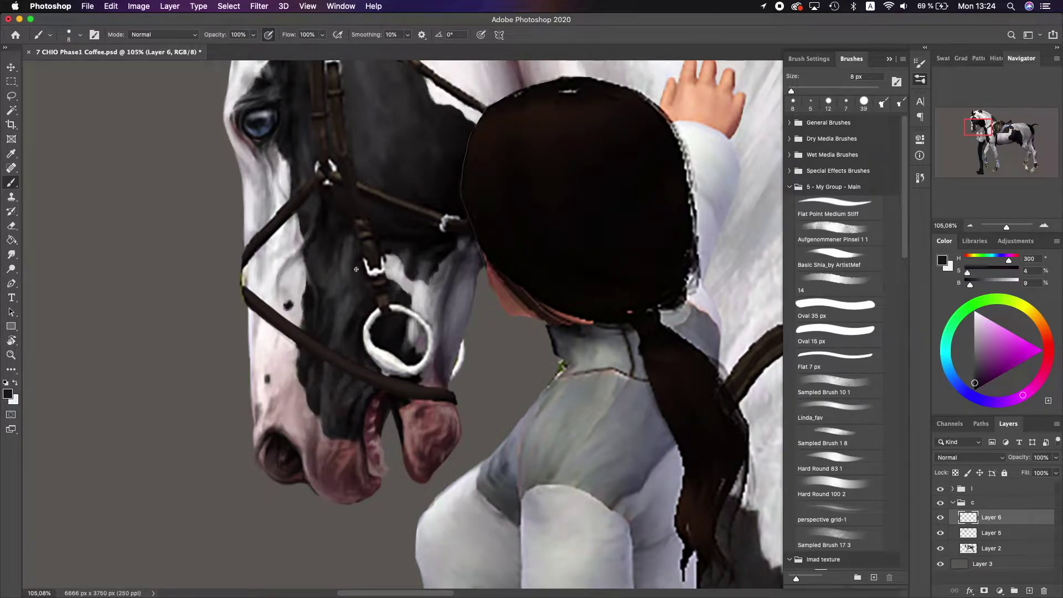
scroll(367, 327, down, 5)
scroll(354, 349, up, 5)
alt+click(345, 397)
drag(482, 152, 420, 221)
alt+click(455, 181)
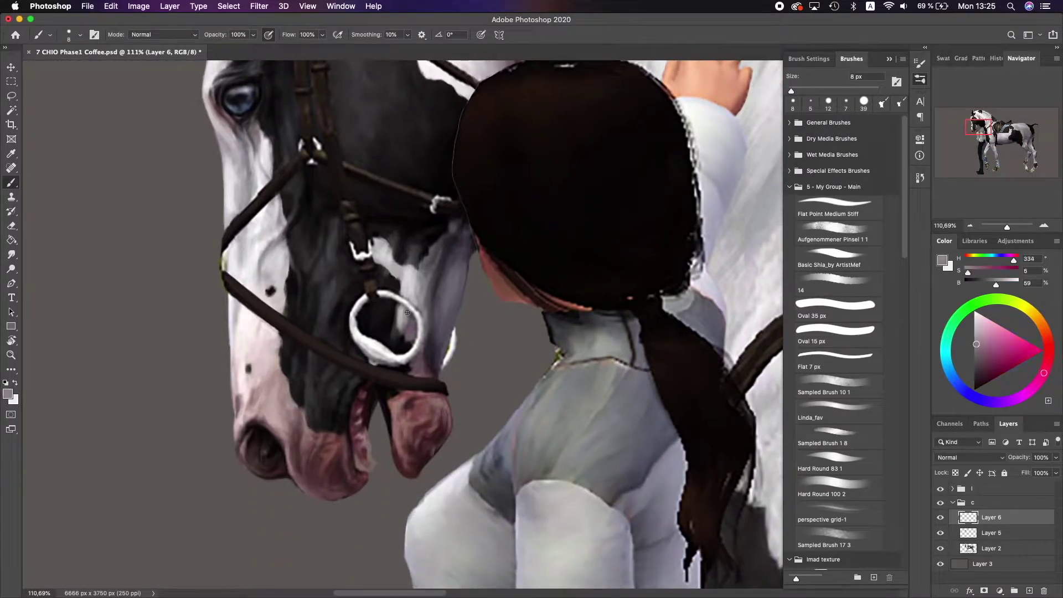
alt+click(406, 313)
alt+click(379, 308)
- Rework the middle section of the lower noseband strap with sampled near-black and dark brown
scroll(397, 156, down, 5)
scroll(333, 249, up, 3)
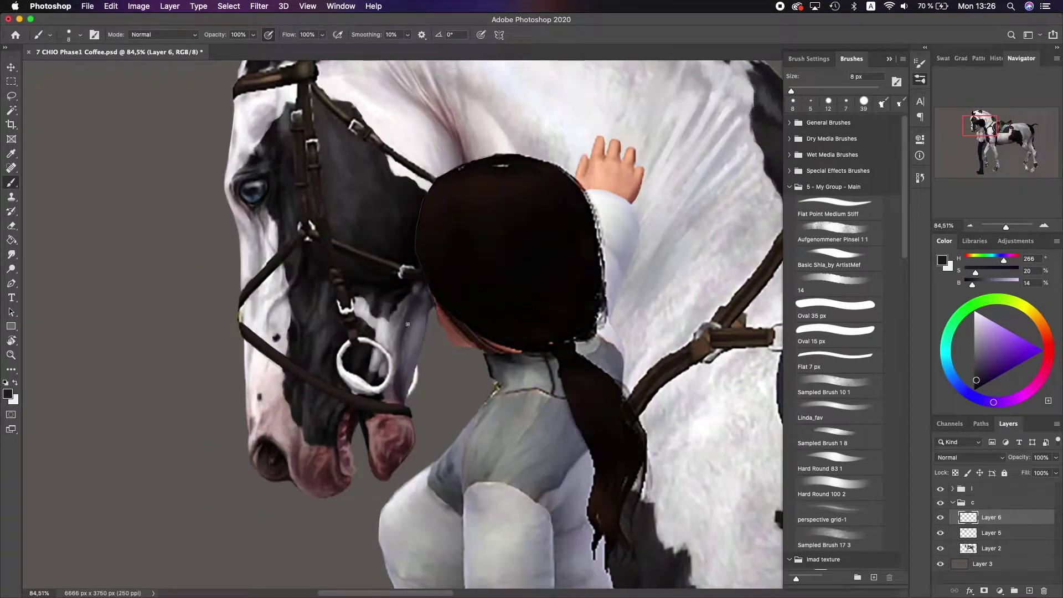
alt+click(258, 372)
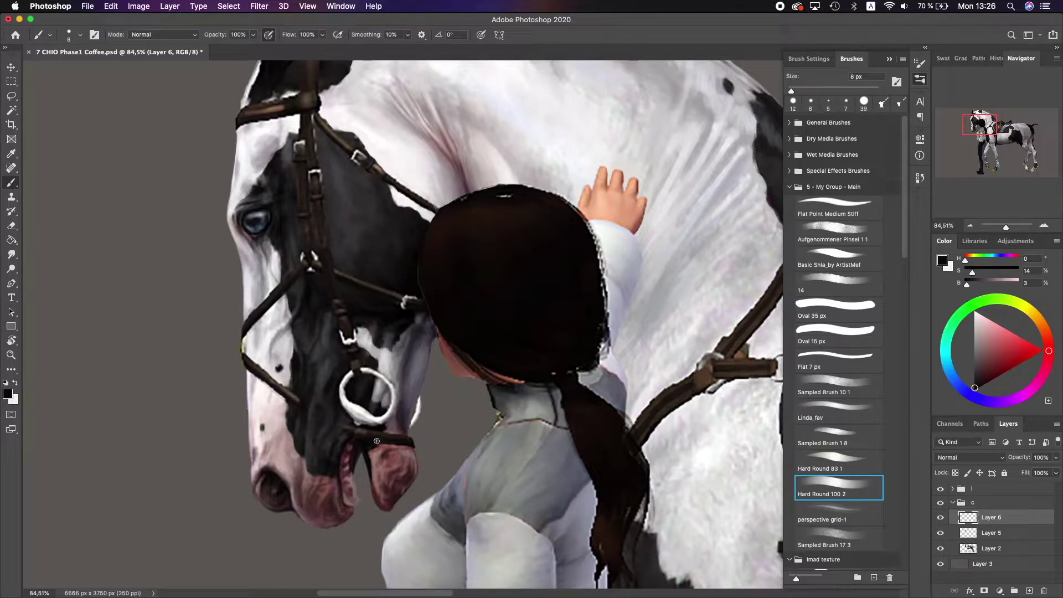
alt+click(598, 443)
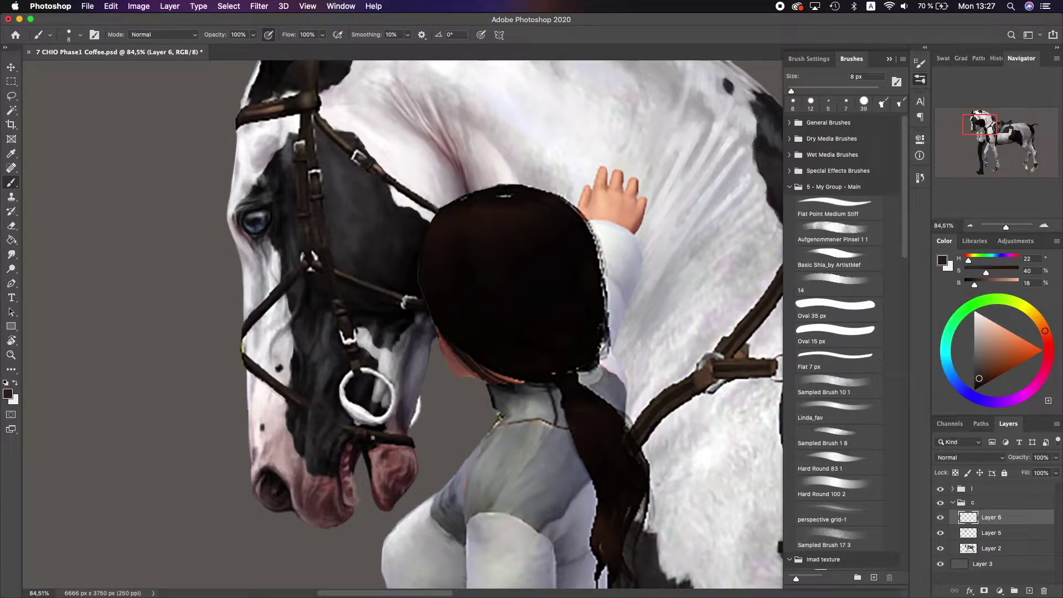
- Paint fine pale hairs at the tip of the inner lip on Layer 5 with a 3 px brush
scroll(351, 433, up, 2)
key(alt+[)
click(792, 86)
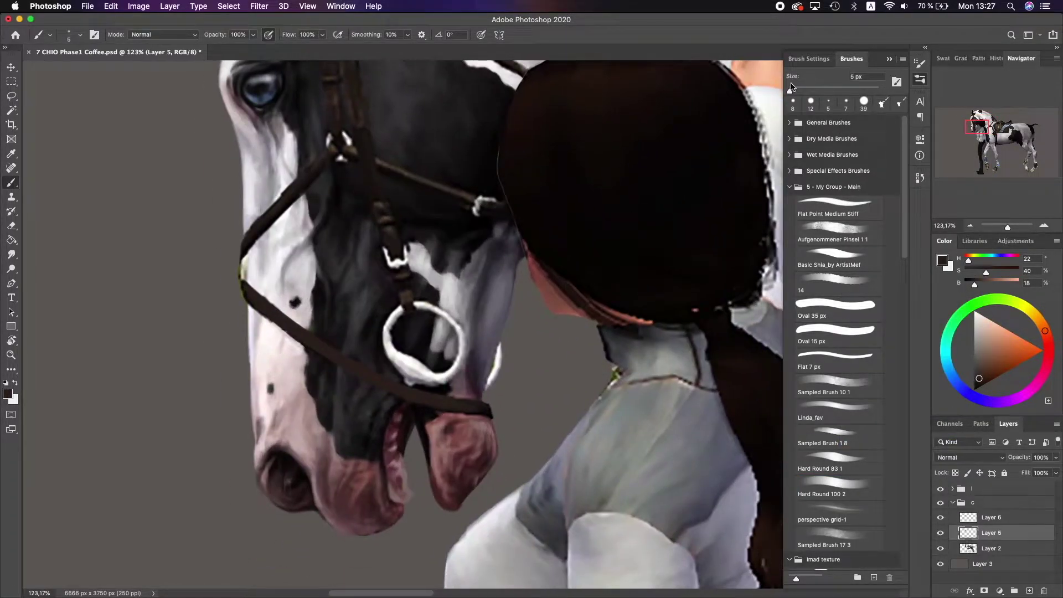
scroll(392, 436, down, 1)
scroll(392, 436, right, 1)
key([)
key([)
alt+click(392, 436)
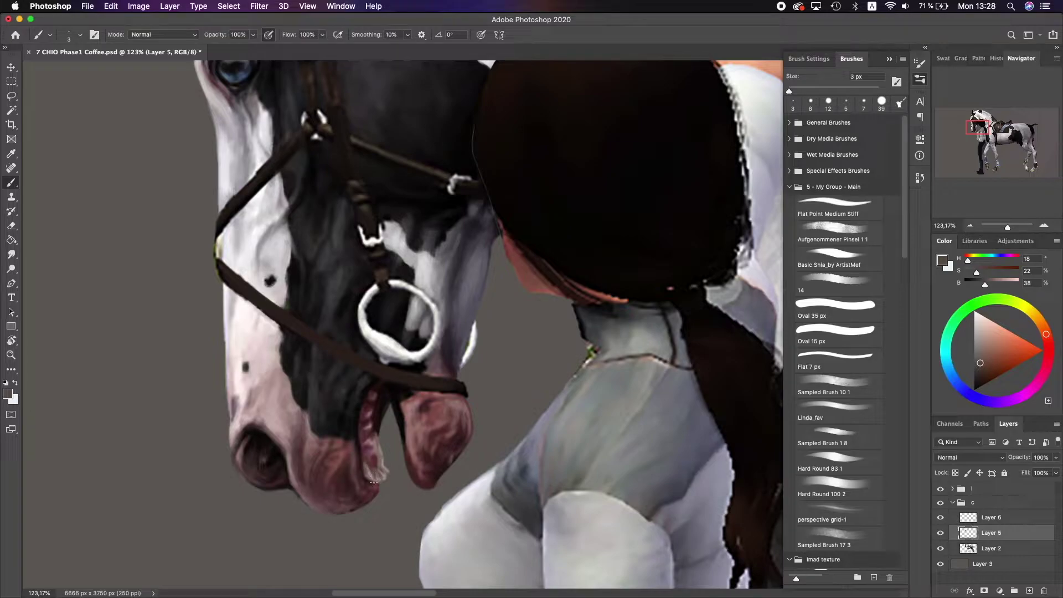
- Detail the gum and inner lip folds with sampled pinks and dark reddish browns, using the 3 px brush
scroll(371, 471, down, 1)
alt+click(361, 453)
alt+click(362, 451)
alt+click(379, 443)
alt+click(381, 452)
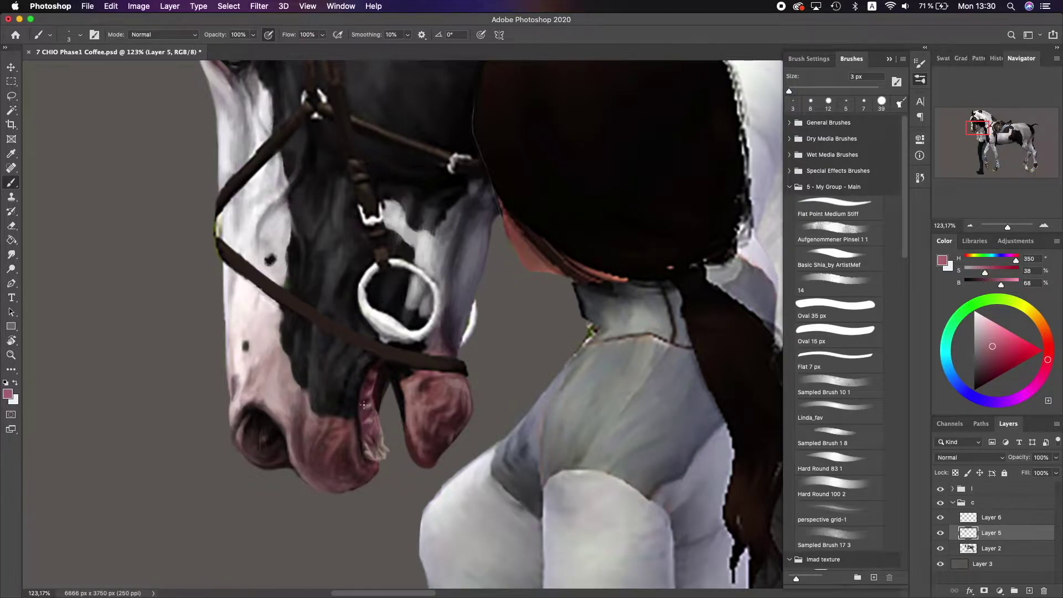
scroll(417, 206, down, 3)
scroll(417, 206, up, 2)
alt+click(385, 415)
scroll(554, 277, down, 1)
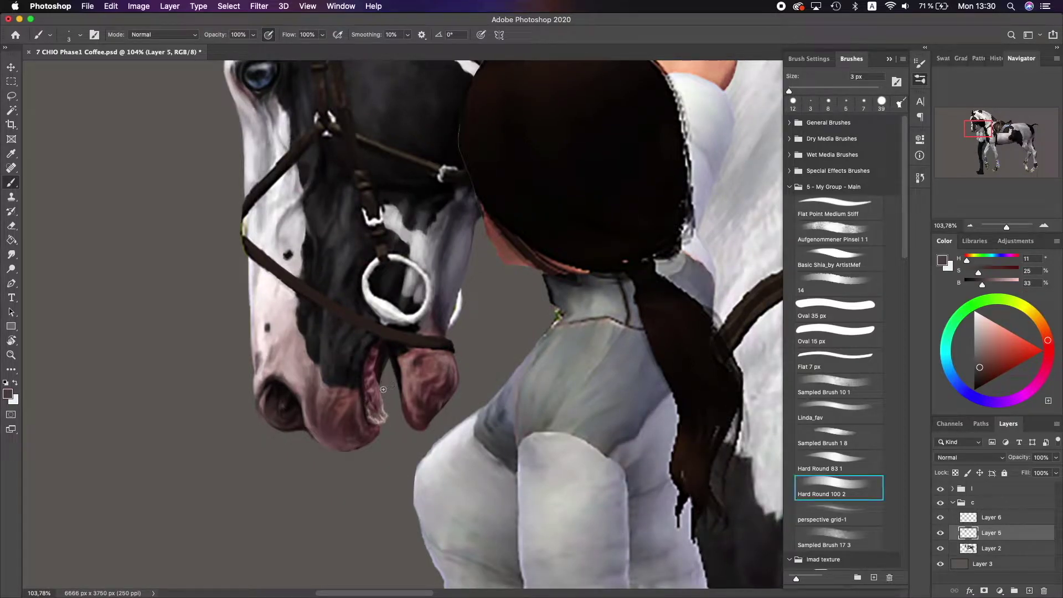
- Paint the white coat by the upper cheek strap with sampled light grey, using the Aufgenommener Pinsel 1 1 brush
scroll(399, 405, up, 5)
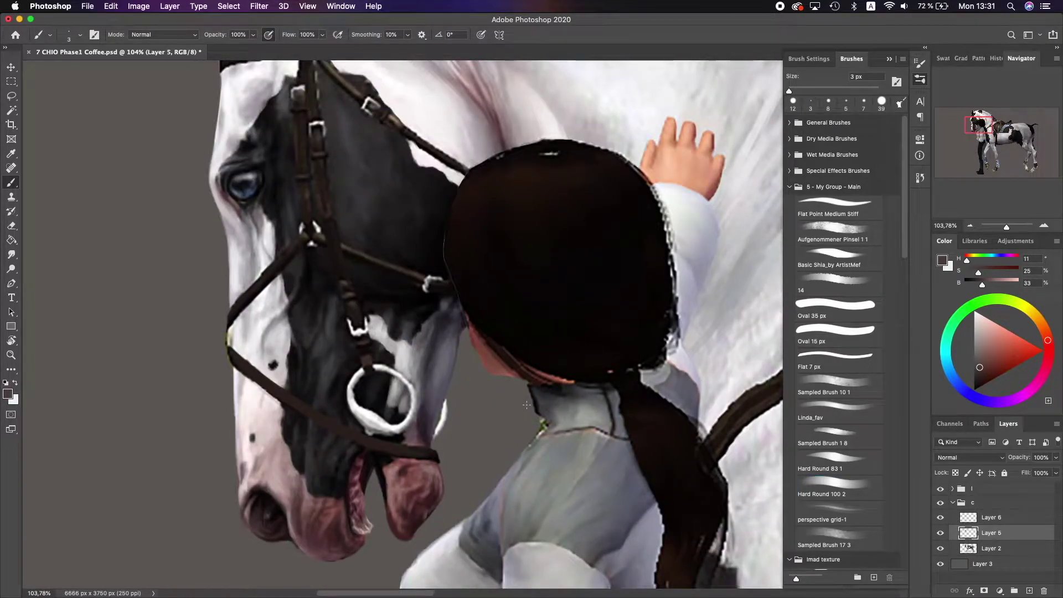
scroll(399, 405, up, 3)
click(839, 233)
alt+click(397, 188)
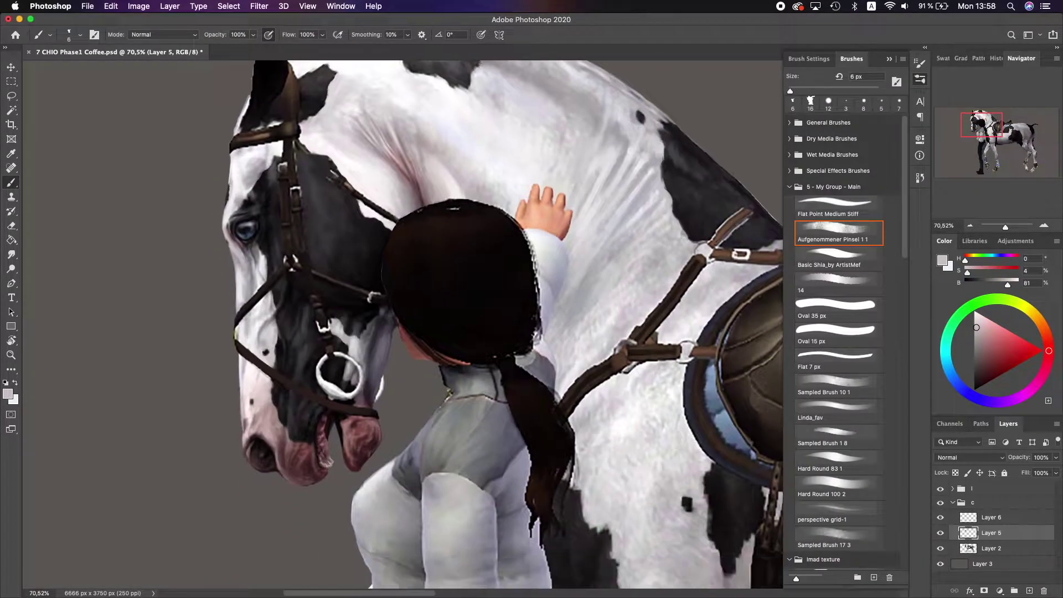
- Paint a leather loop around the chin end of the lower noseband strap on Layer 6, using a 6 px brush
scroll(132, 279, up, 4)
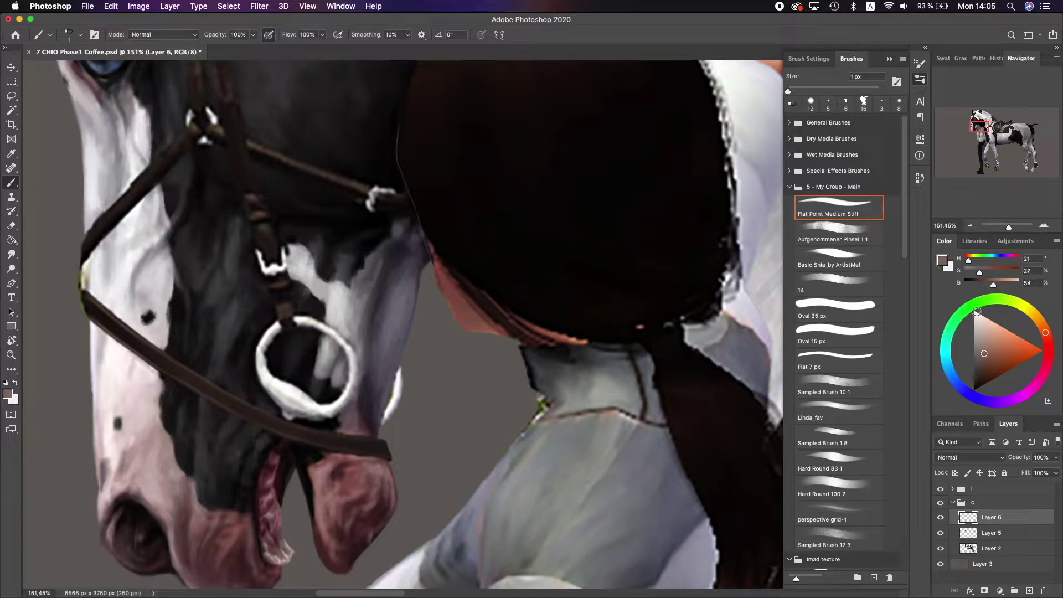
click(811, 101)
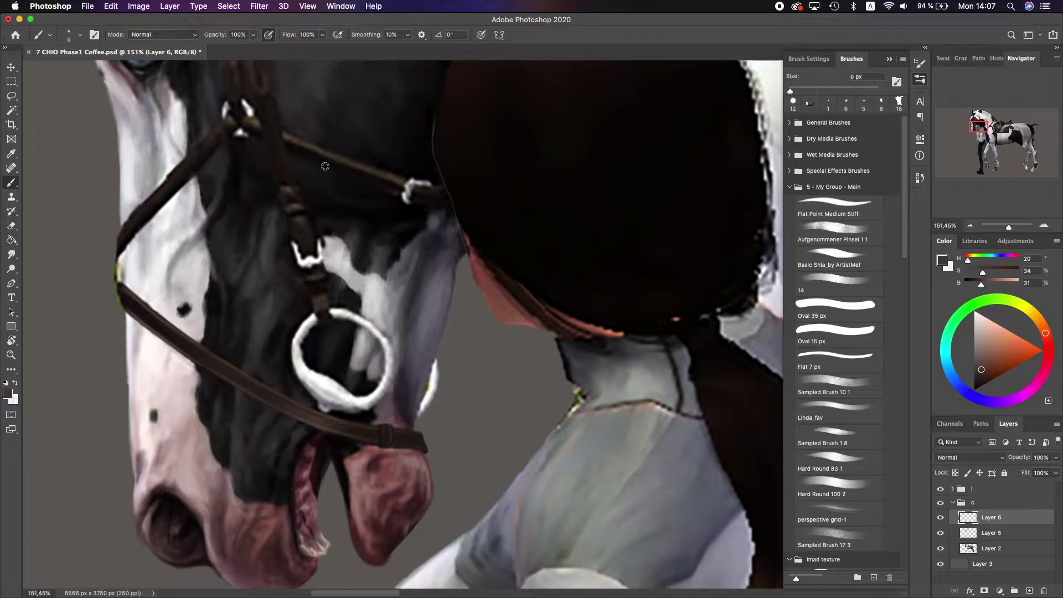
alt+click(387, 437)
drag(378, 429, 379, 440)
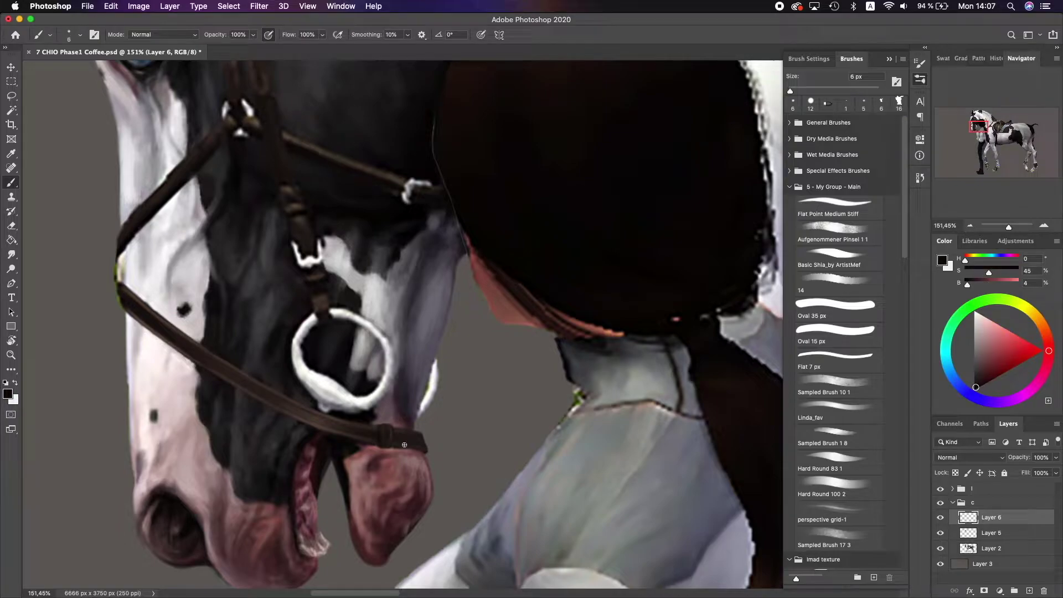
- Paint a second dark loop midway along the lower noseband strap with sampled browns, using a 3 px brush
alt+click(188, 340)
alt+click(219, 373)
key(bracketleft)
key(bracketleft)
key(bracketleft)
key(bracketleft)
key(bracketleft)
alt+click(233, 374)
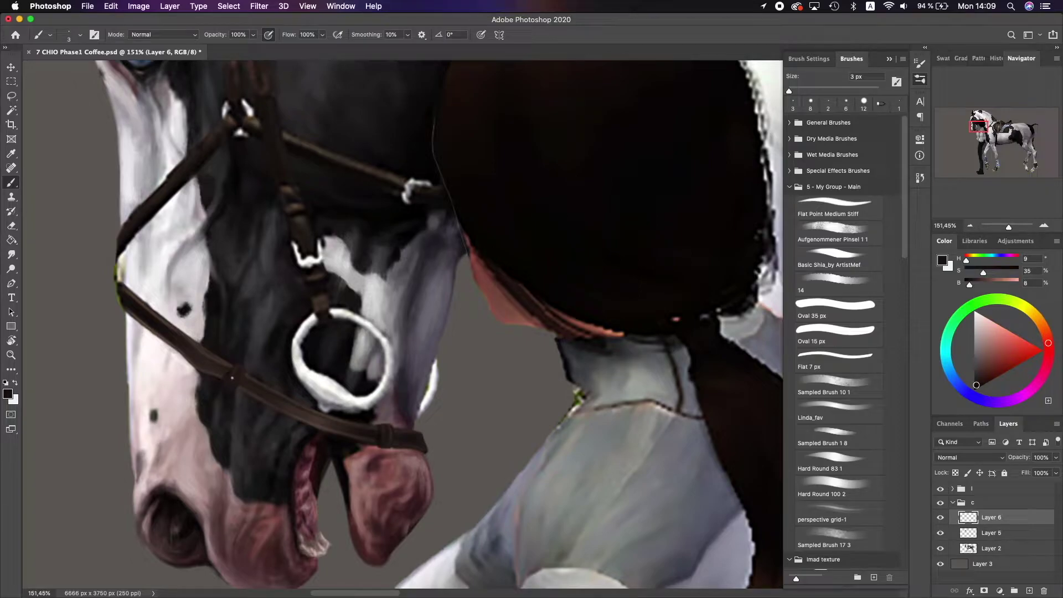
- Draw a thin sampled-brown edge line along the front section of the lower noseband strap with a 1 px brush
key(bracketleft)
key(bracketleft)
alt+click(178, 341)
drag(123, 283, 199, 344)
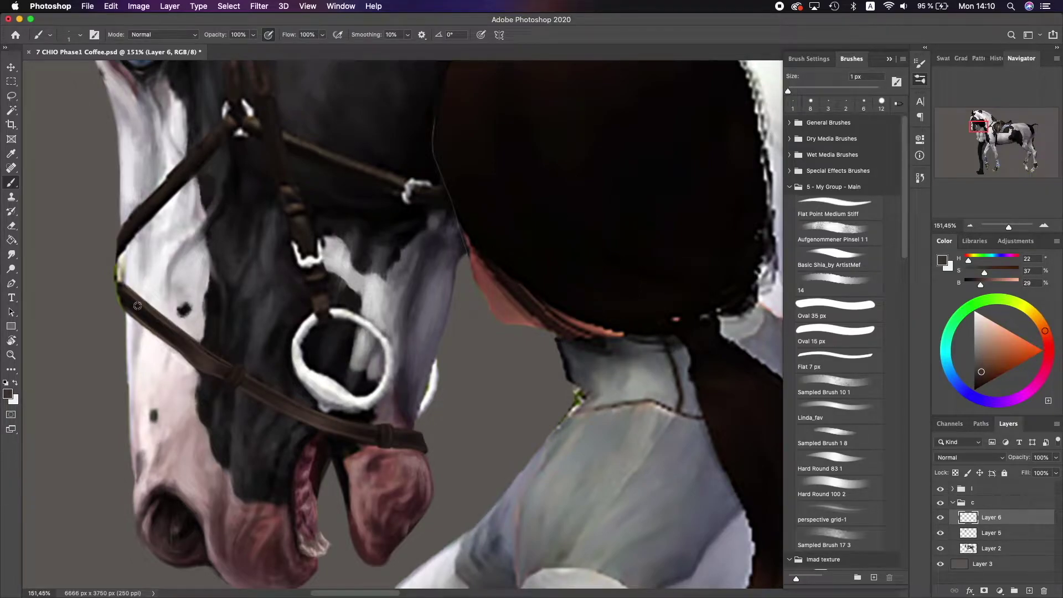
- Paint a whitish metal buckle across the front section of the lower noseband strap with a 3 px brush
drag(416, 168, 461, 191)
scroll(153, 312, right, 2)
alt+click(196, 357)
mouse_move(193, 382)
mouse_down()
mouse_move(209, 363)
mouse_move(224, 396)
mouse_up()
alt+click(227, 392)
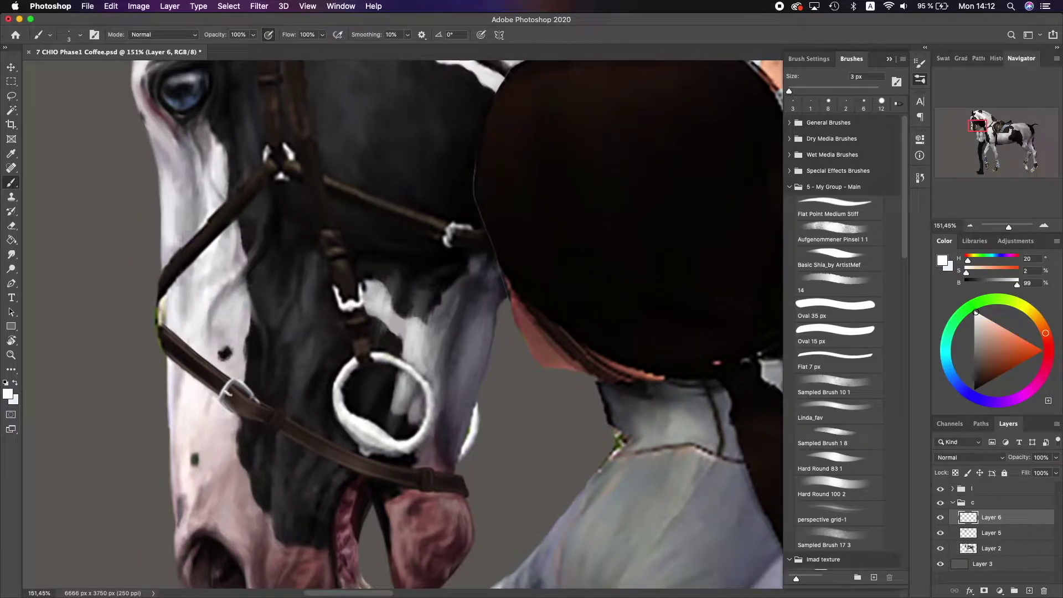
- Add dark strap holes and shading next to the buckle with a sampled near-black, and enlarge the brush to 8 px
alt+click(320, 341)
key(bracketright)
key(bracketright)
key(bracketright)
key(bracketright)
key(bracketright)
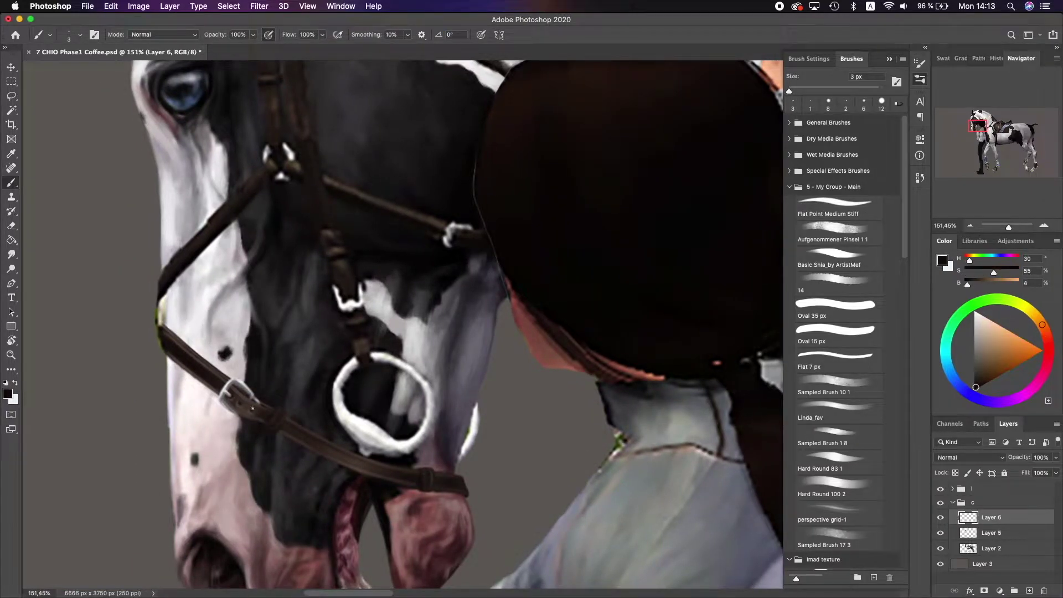
- Shade the lower noseband strap between its two loops with sampled dark browns, using 2 px and 3 px brushes
scroll(388, 321, down, 2)
scroll(320, 341, down, 3)
scroll(320, 340, up, 3)
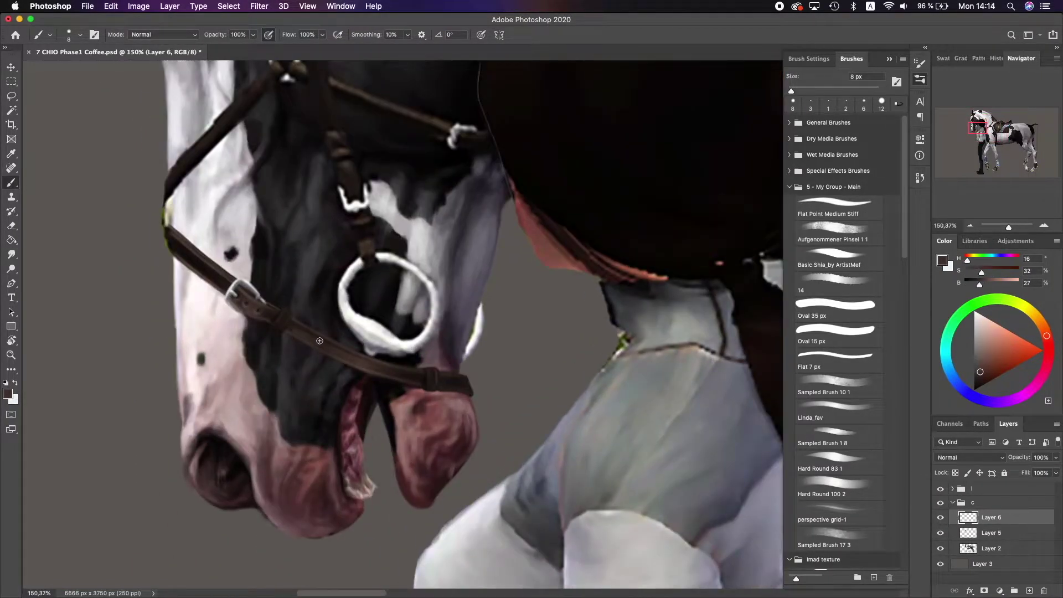
alt+click(294, 328)
scroll(302, 324, up, 1)
key(bracketleft)
key(bracketleft)
key(bracketleft)
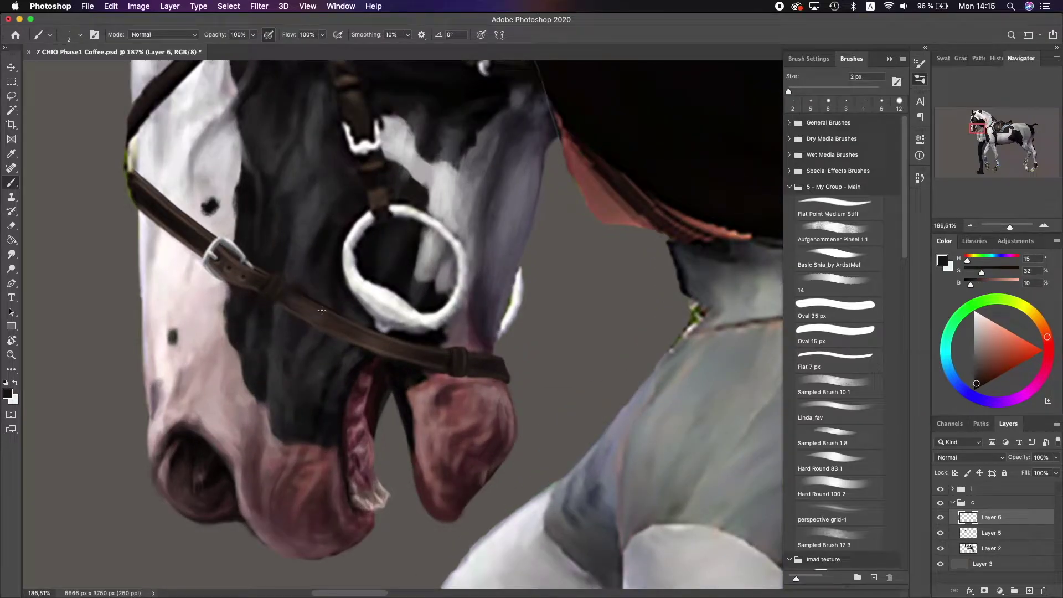
alt+click(327, 325)
key(bracketright)
alt+click(355, 294)
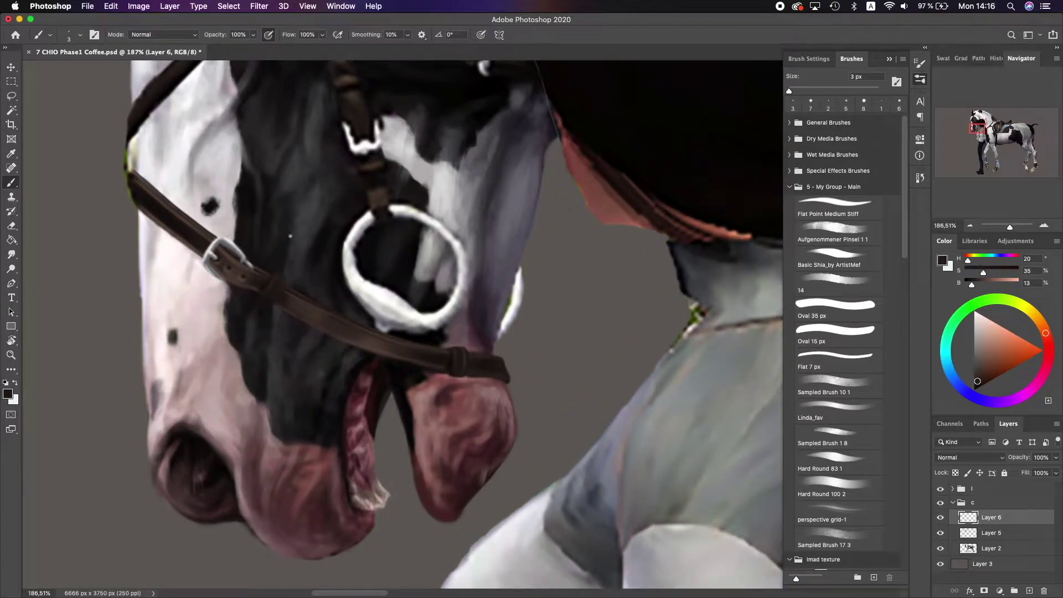
- Refine the strap's upper edge between the buckle and bit ring with sampled brown and black, using a 3 px brush
scroll(354, 294, left, 5)
alt+click(335, 293)
key(bracketright)
key(bracketright)
key(bracketright)
scroll(329, 270, down, 2)
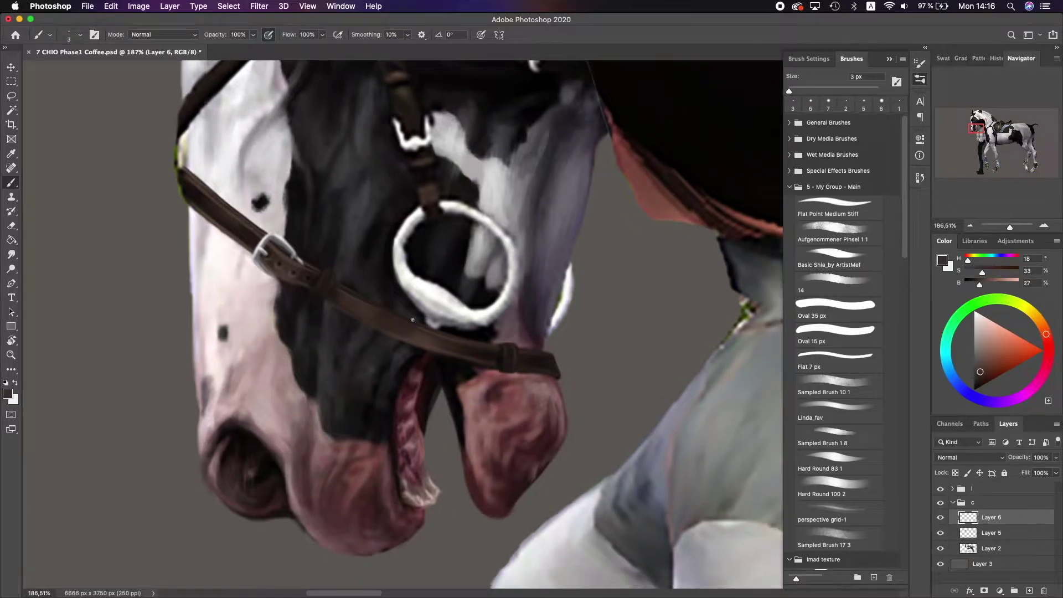
scroll(755, 407, up, 3)
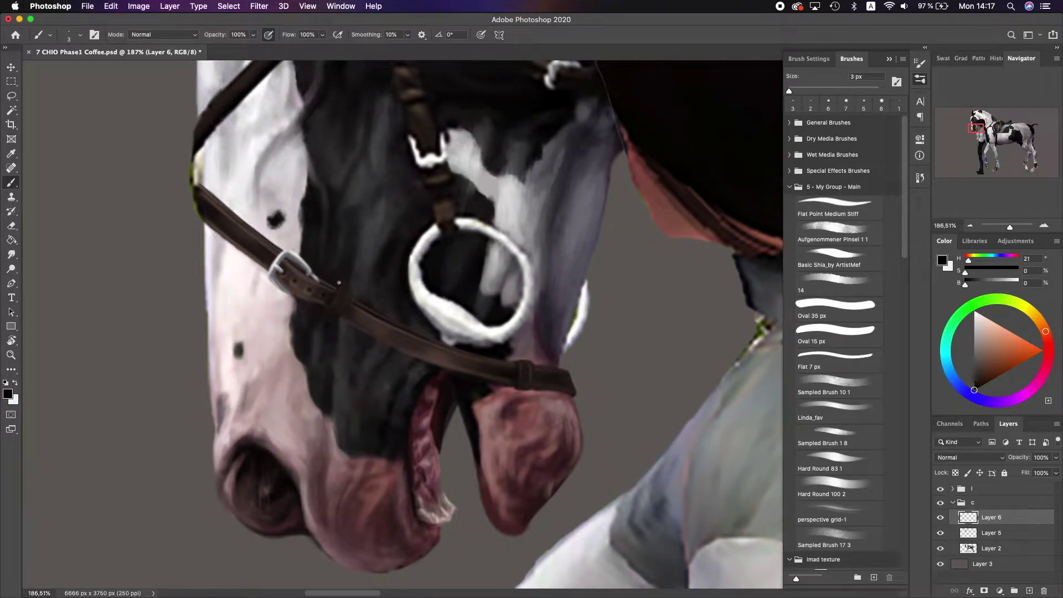
- Repaint the upper noseband strap between its metal ring and the nose with sampled dark browns, using a 7 px brush
alt+click(297, 269)
scroll(333, 261, down, 5)
scroll(360, 255, up, 4)
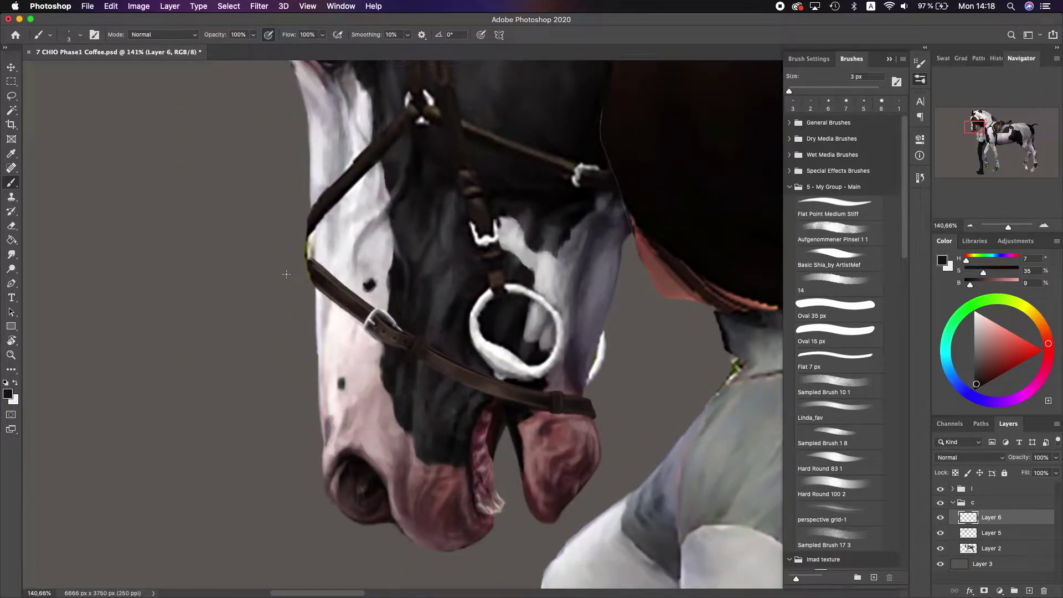
key(bracketright)
key(bracketright)
scroll(391, 252, left, 4)
key(bracketright)
key(bracketright)
alt+click(532, 136)
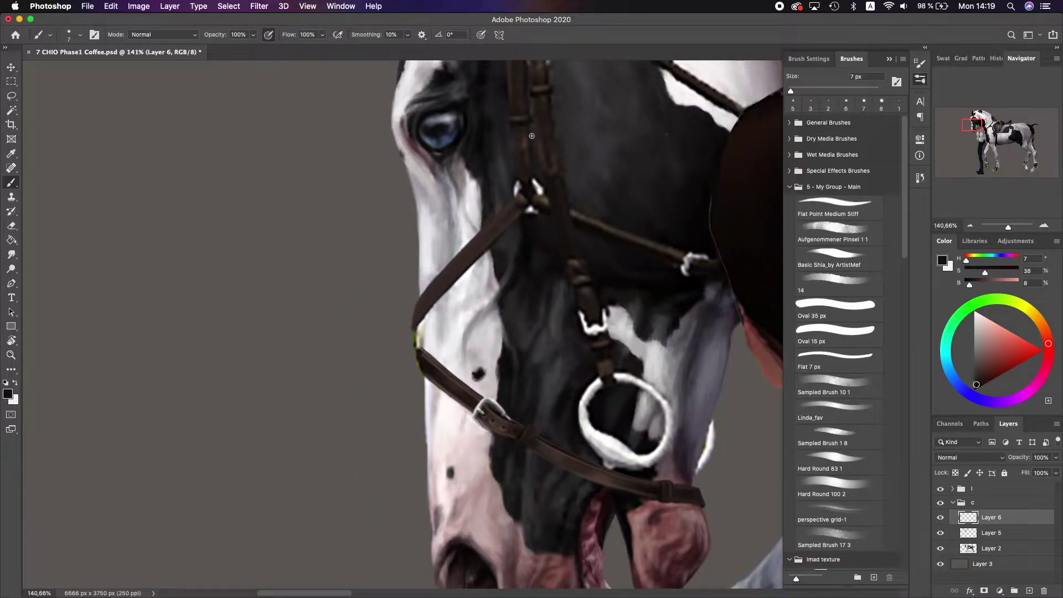
alt+click(457, 251)
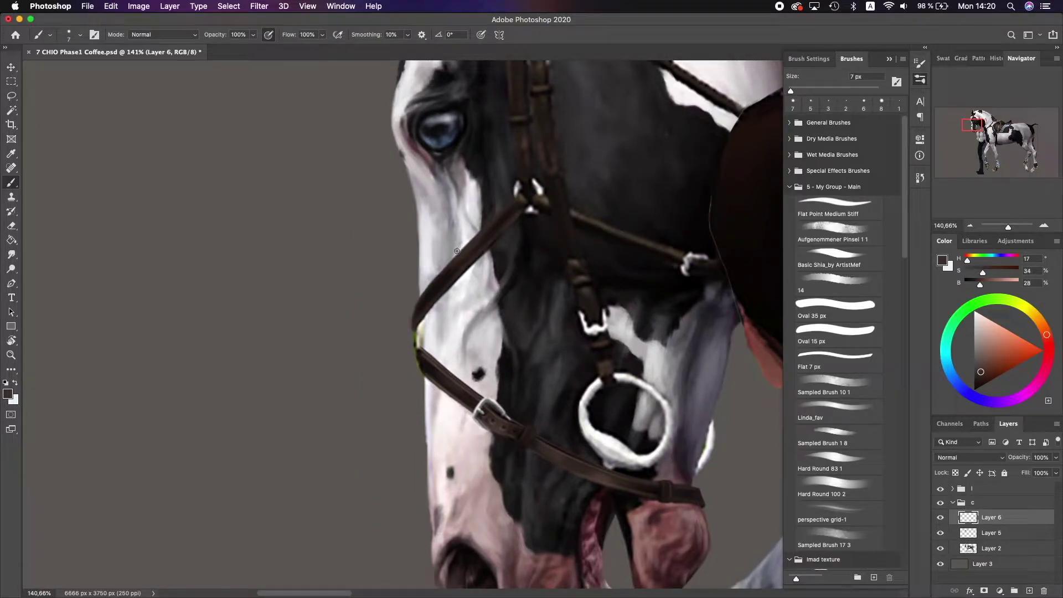
alt+click(444, 279)
- Paint a beige fleece pad where the two noseband straps meet, using the Aufgenommener Pinsel 1 1 brush at 11 px
scroll(444, 279, down, 5)
scroll(443, 277, up, 5)
click(839, 233)
mouse_move(465, 269)
mouse_down()
mouse_move(458, 327)
mouse_move(454, 232)
mouse_move(448, 310)
mouse_up()
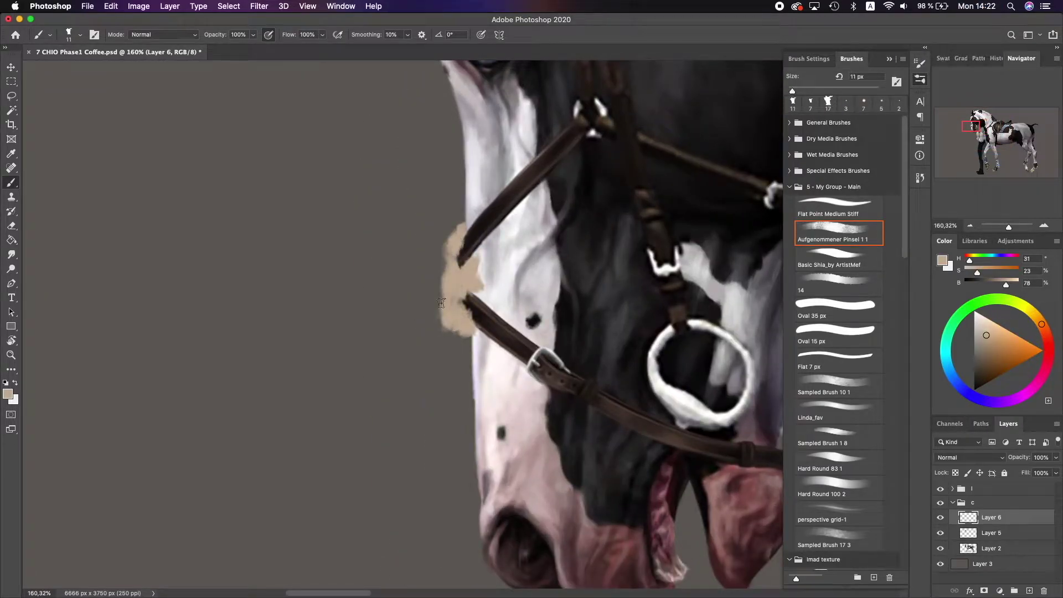
scroll(449, 310, up, 1)
- Add lighter cream fur strokes over the fleece pad, reducing the brush to 5 px
drag(795, 90, 792, 92)
alt+click(449, 271)
drag(438, 282, 446, 314)
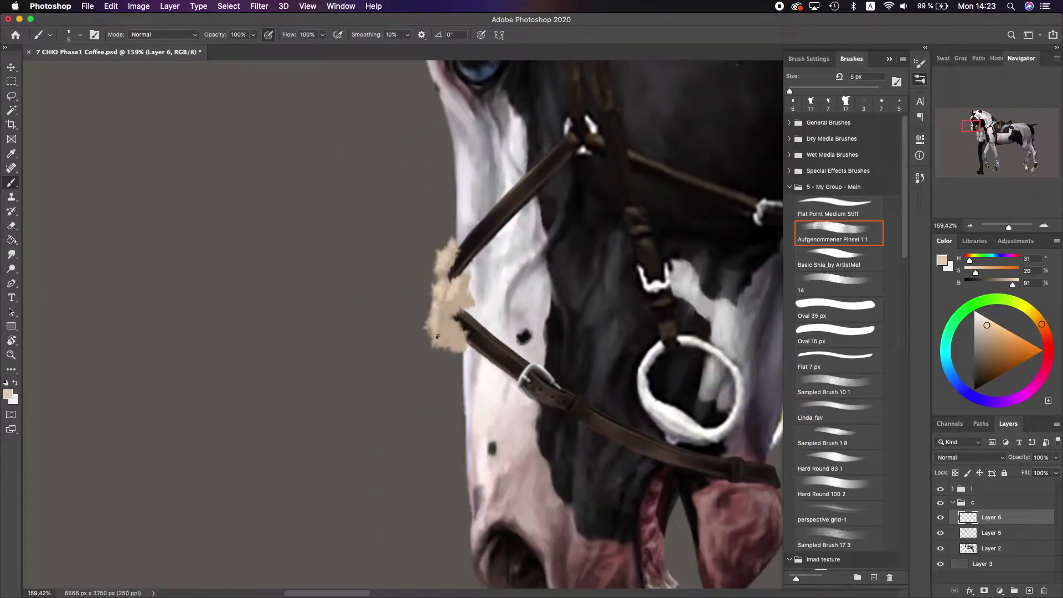
alt+click(446, 258)
mouse_move(443, 249)
mouse_down()
mouse_move(441, 295)
mouse_move(452, 301)
mouse_move(450, 292)
mouse_move(443, 338)
mouse_up()
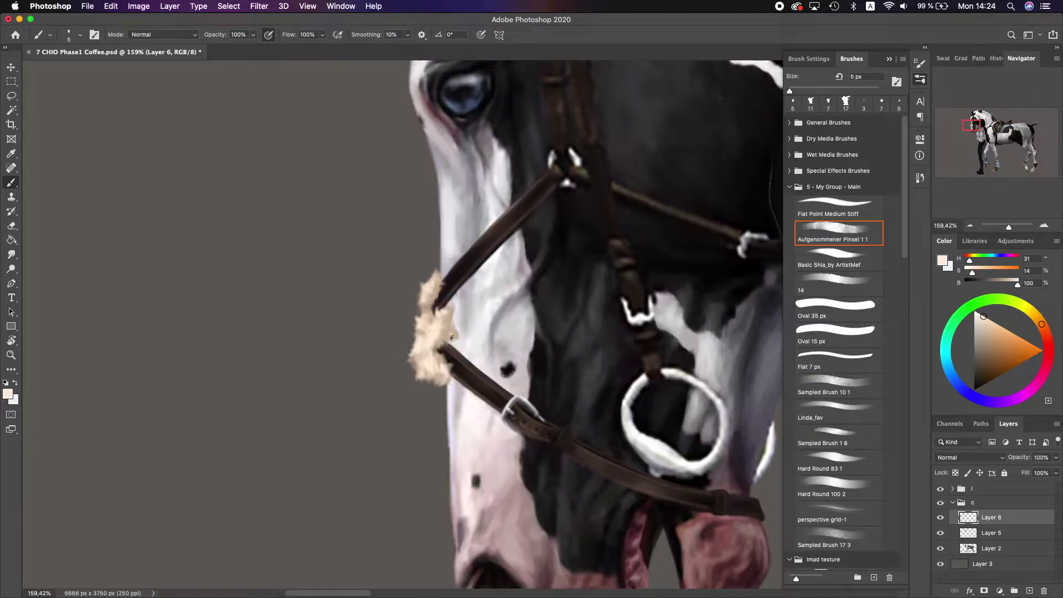
- Refine the fleece pad's tufts and edges with sampled cream and tan tones
scroll(443, 311, down, 3)
scroll(421, 299, up, 2)
alt+click(417, 296)
alt+click(386, 333)
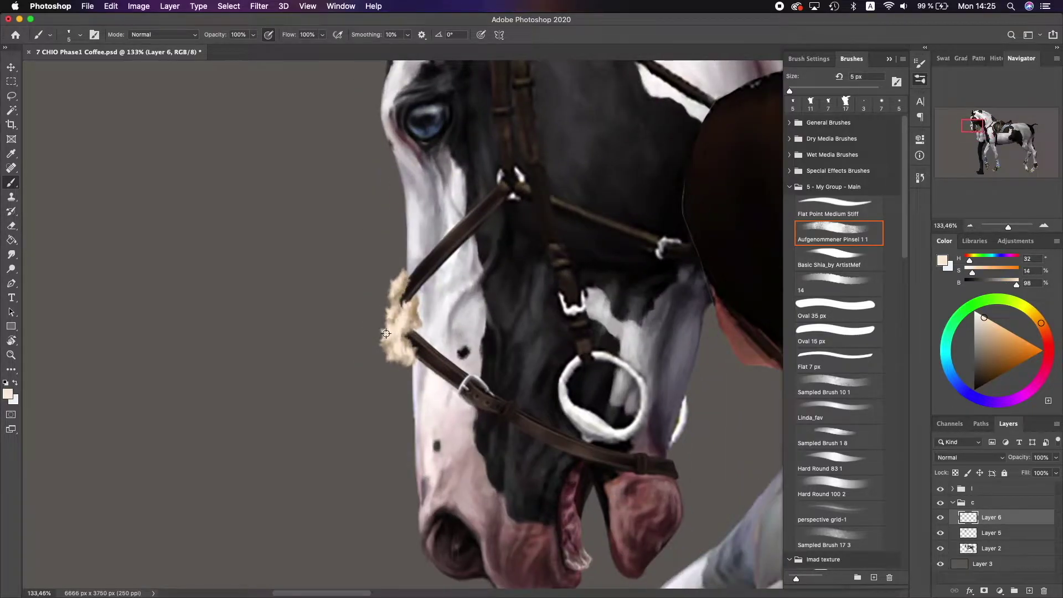
alt+click(404, 352)
- Paint soft dark shading beneath the noseband straps on a new layer below Layer 6, using a 23 px brush
scroll(421, 288, down, 3)
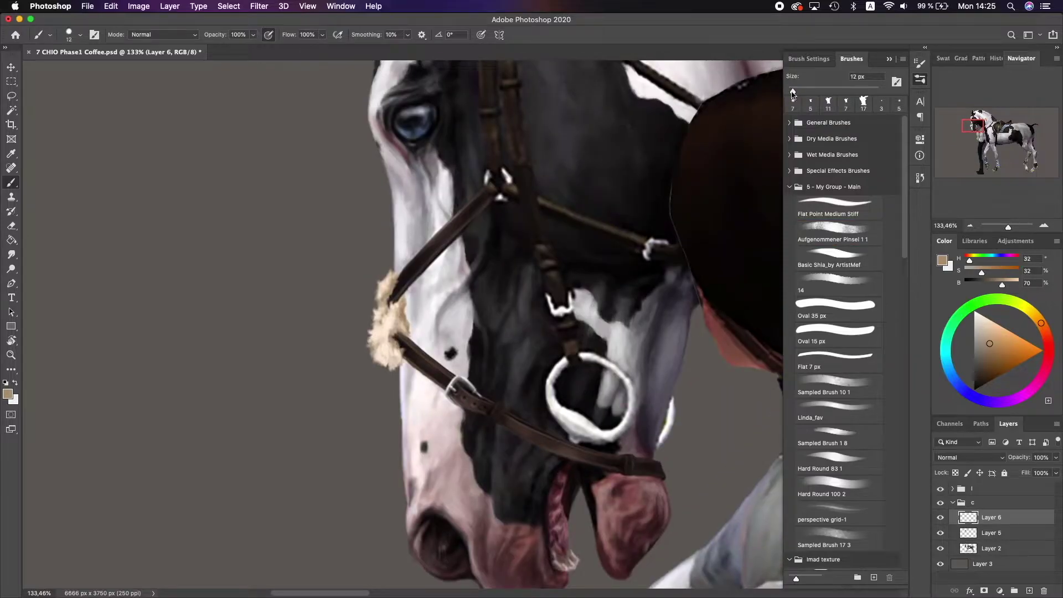
scroll(388, 222, right, 3)
key(bracketright)
key(bracketright)
key(bracketright)
key(bracketright)
scroll(354, 165, down, 2)
scroll(368, 304, up, 2)
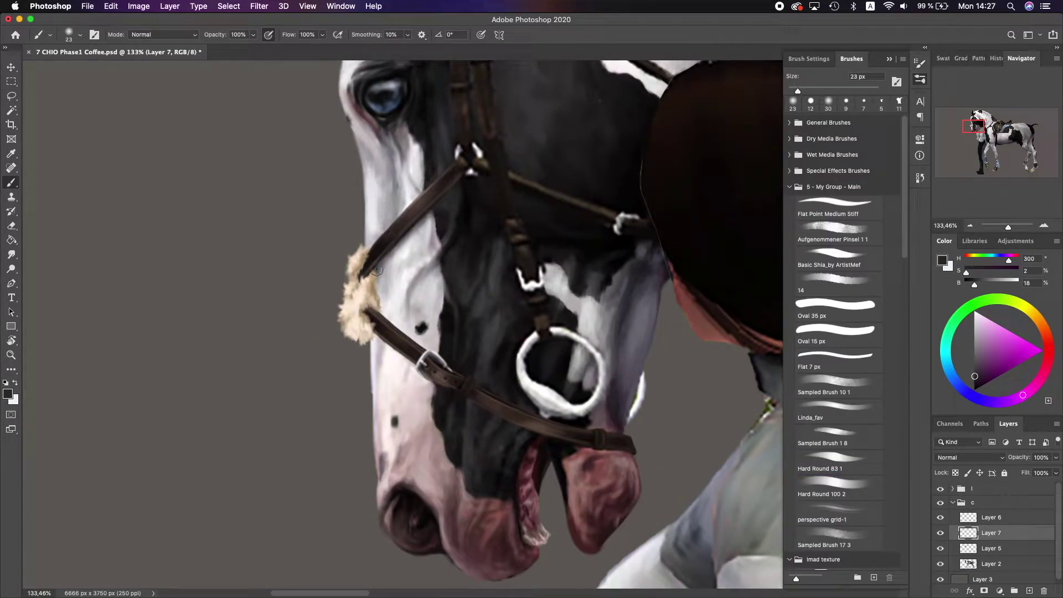
alt+click(449, 370)
scroll(532, 409, up, 2)
scroll(503, 183, down, 3)
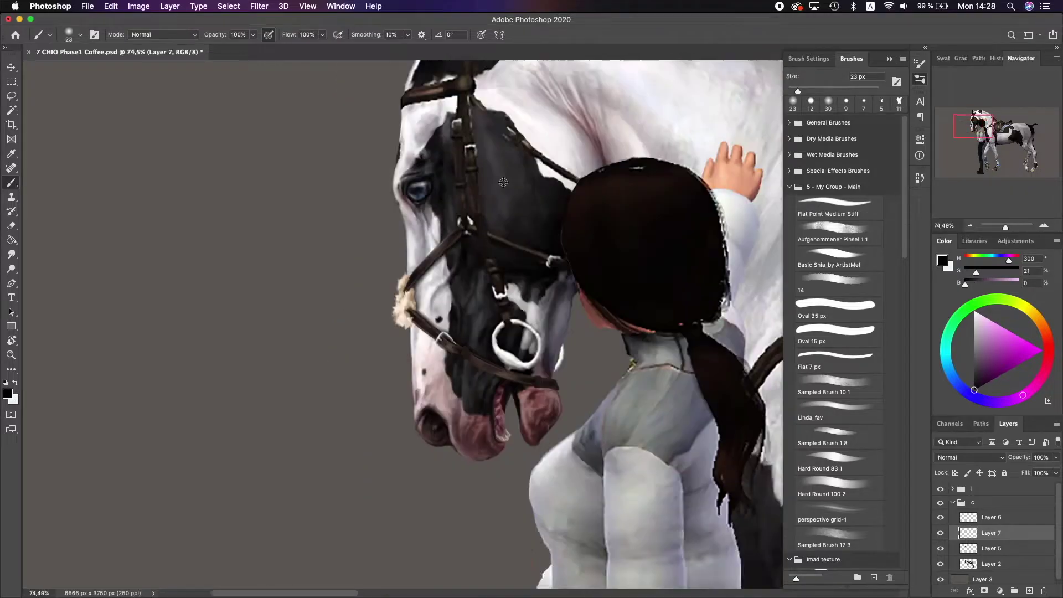
- Brighten the fleece pad on Layer 6 with sampled tan and white
scroll(504, 182, up, 3)
alt+click(324, 334)
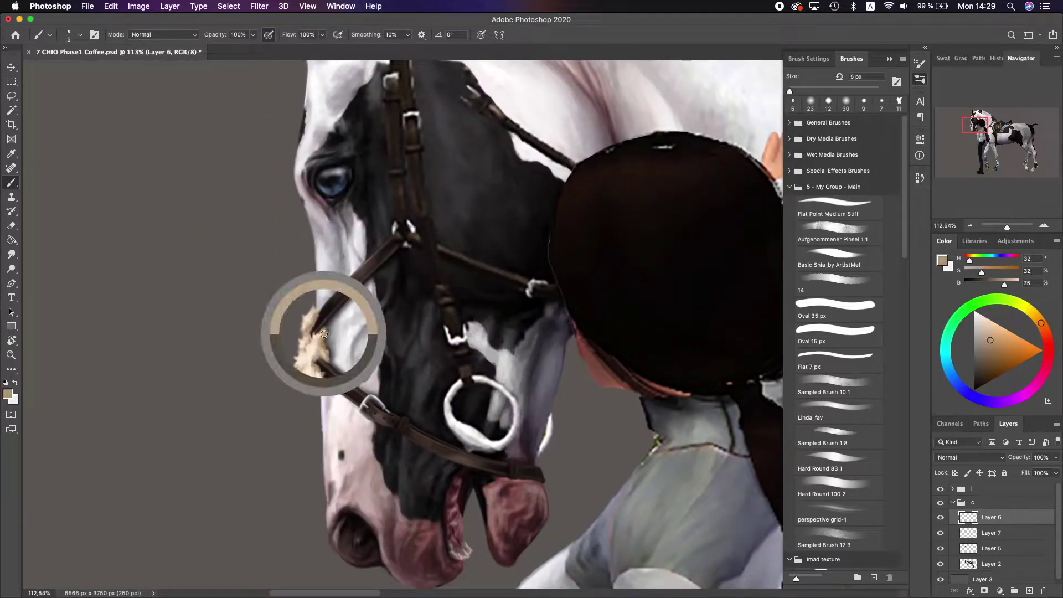
key(x)
scroll(629, 330, down, 3)
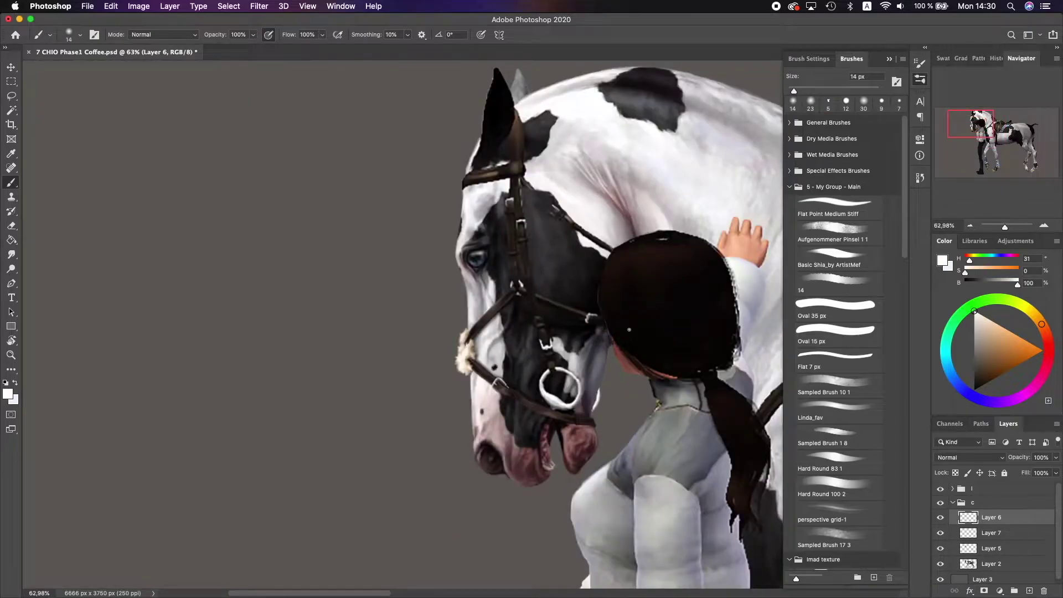
- Deepen the bridle's shading on Layer 7 with a sampled near-black, using a 14 px brush
key(alt+bracketleft)
scroll(629, 329, up, 2)
alt+click(424, 352)
scroll(424, 351, down, 4)
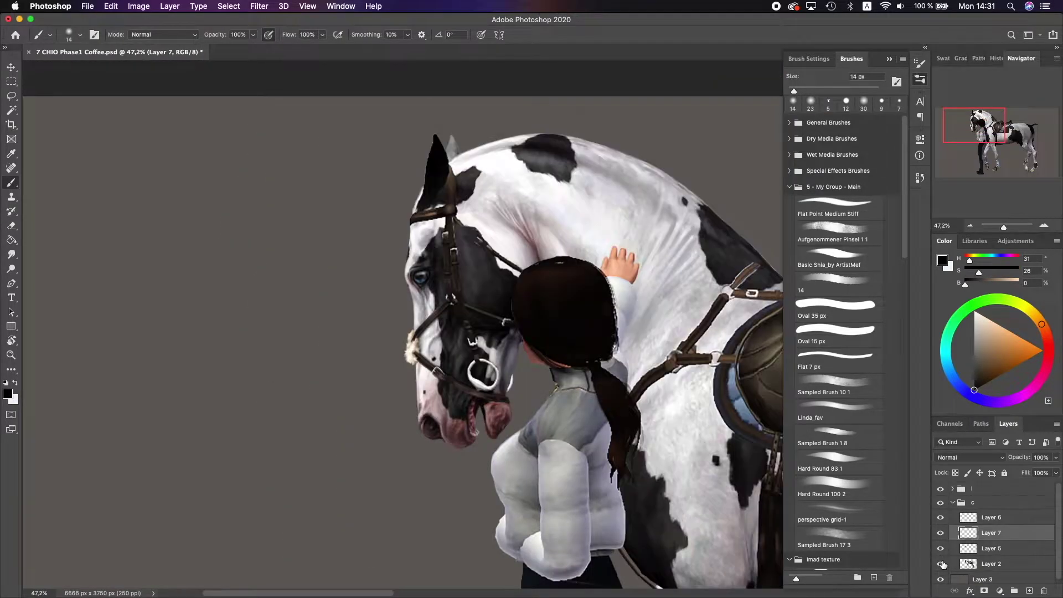
- Repaint the lower part of the front cheek strap above the noseband ring on Layer 6 with sampled browns, using 7 px and 5 px brushes
key(alt+bracketright)
scroll(421, 277, up, 3)
drag(793, 90, 791, 93)
scroll(549, 183, up, 1)
alt+click(419, 230)
key(bracketright)
key(bracketright)
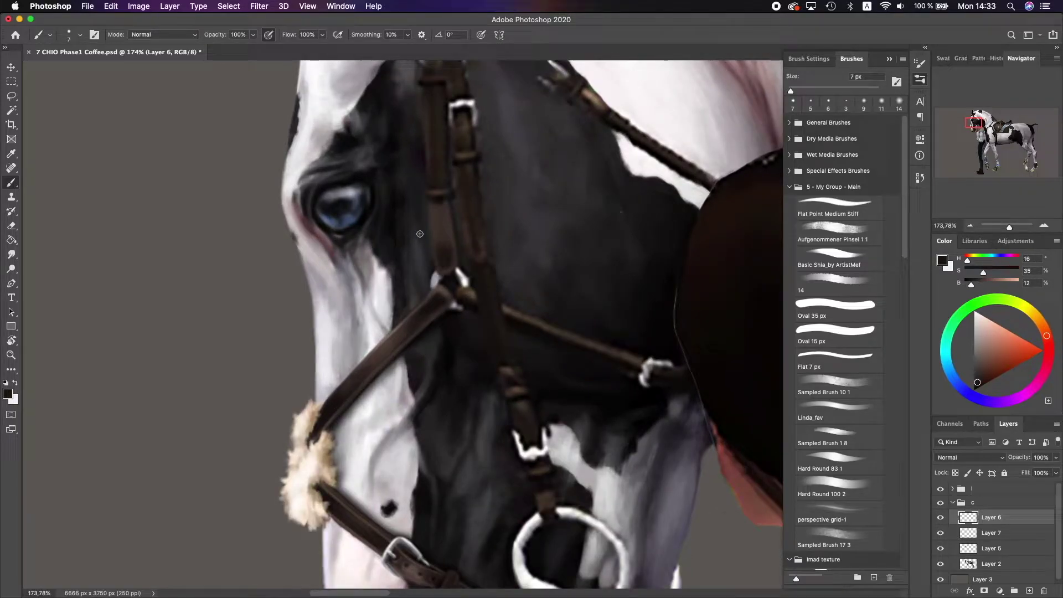
alt+click(395, 329)
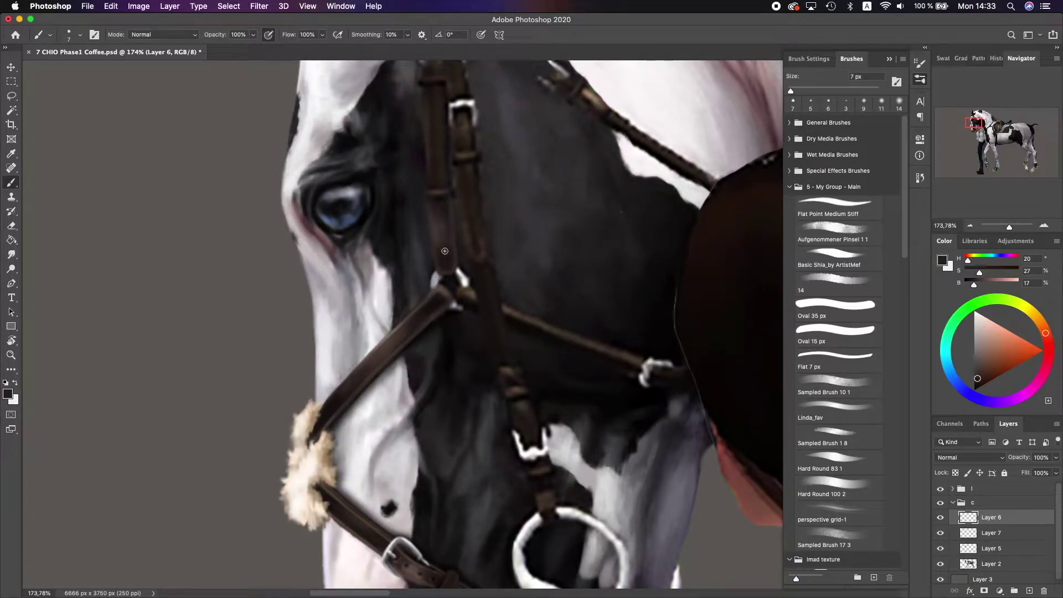
drag(457, 188, 416, 169)
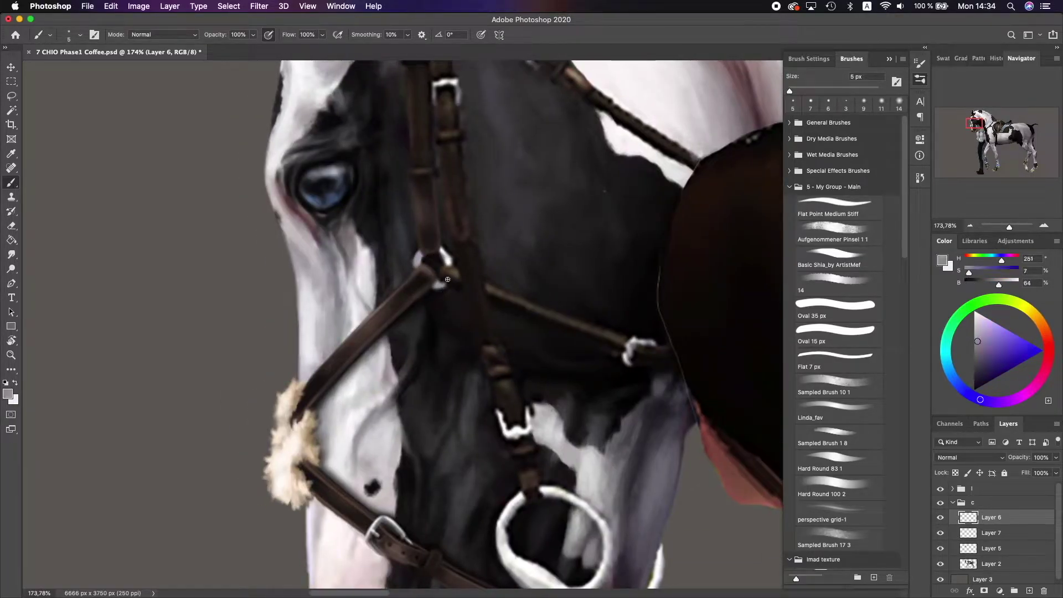
- Detail the strap joint at the noseband ring with Flat Point Medium Stiff at 1 px, and adjust the bridle's shape with Liquify
click(831, 206)
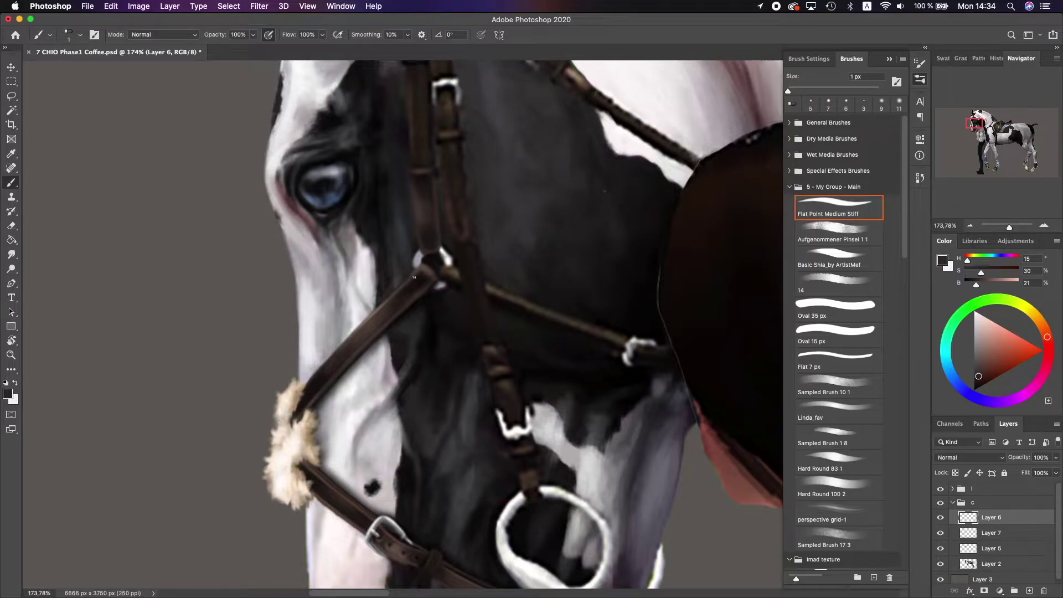
key(super+shift+x)
key(bracketleft)
key(bracketleft)
key(bracketleft)
key(bracketleft)
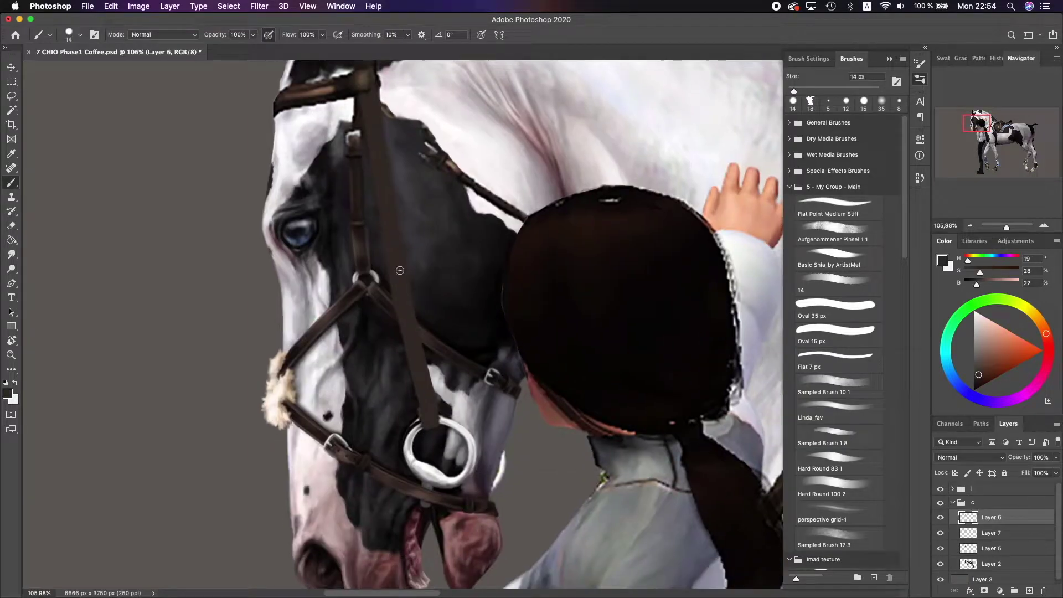
- Darken the long cheek strap near the bit ring and below the browband with sampled near-black, using 12 px and 23 px brushes
alt+click(428, 414)
alt+click(641, 315)
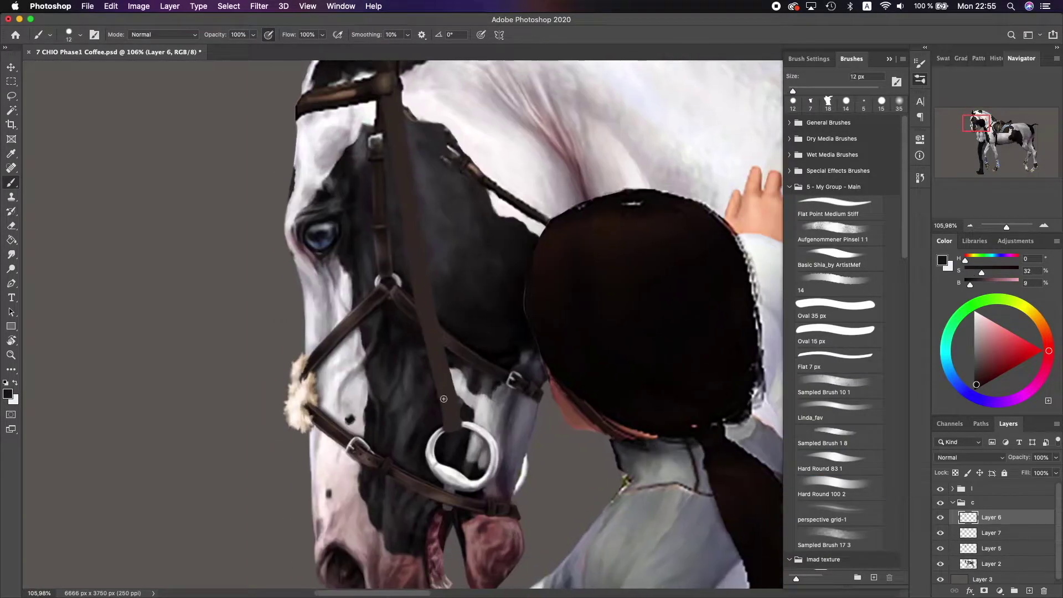
drag(443, 399, 445, 382)
scroll(437, 360, up, 3)
drag(397, 213, 392, 170)
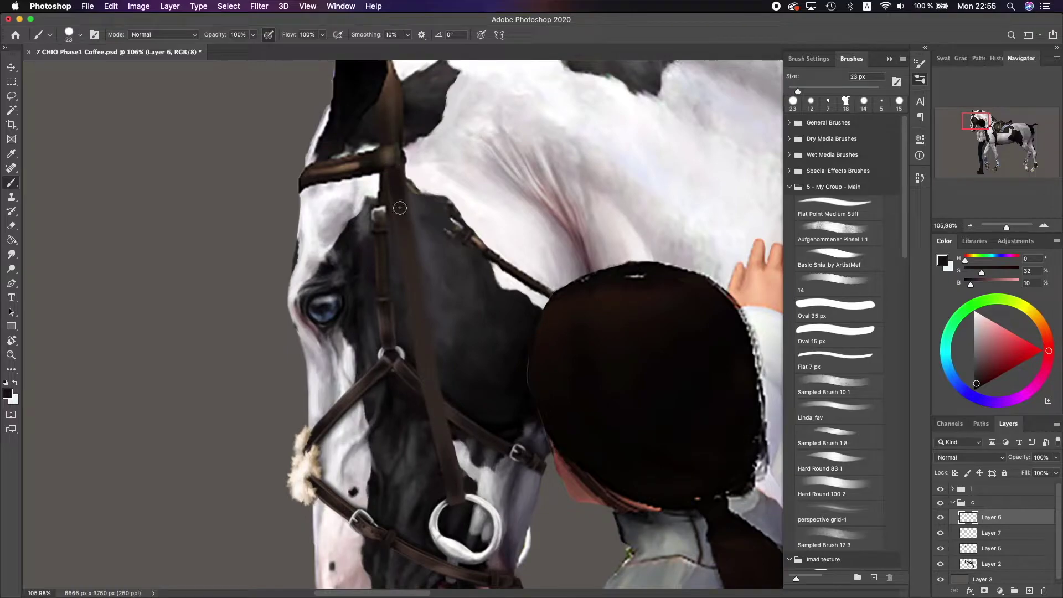
- Blend sampled dark browns along the long cheek strap down to the bit ring, using 7 px and 5 px brushes
alt+click(416, 320)
drag(421, 347, 455, 491)
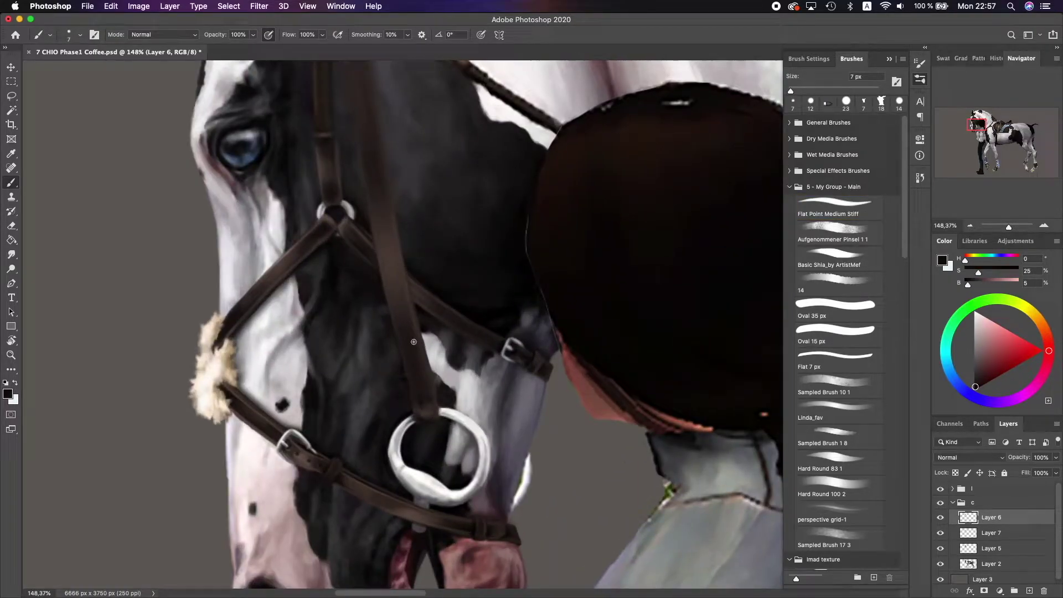
alt+click(414, 341)
scroll(417, 266, up, 7)
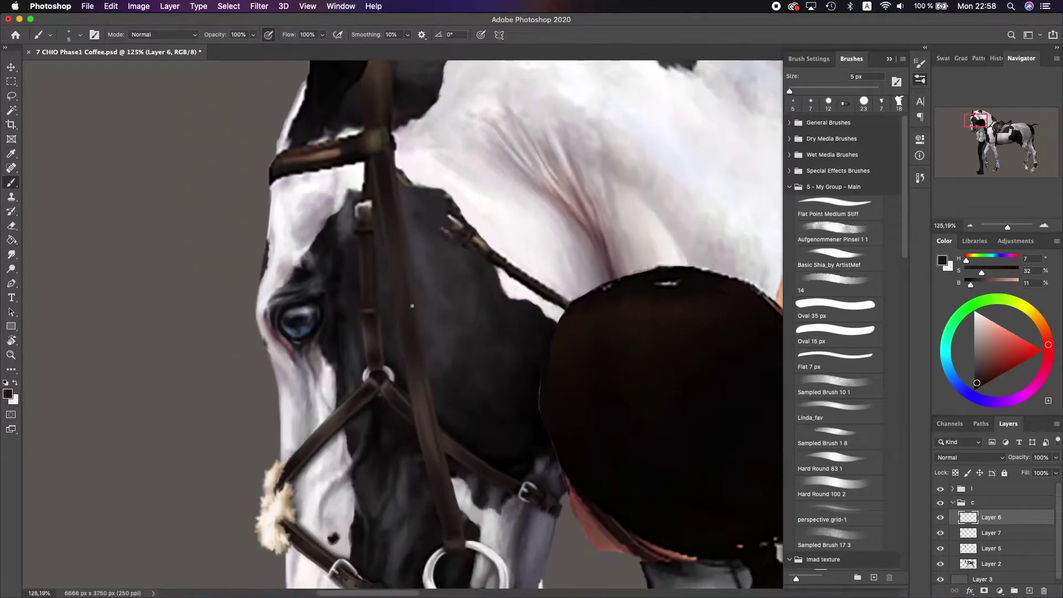
- Add fine light and dark edge lines to the long cheek strap and its fittings with Flat Point Medium Stiff at 1 px
scroll(554, 321, down, 3)
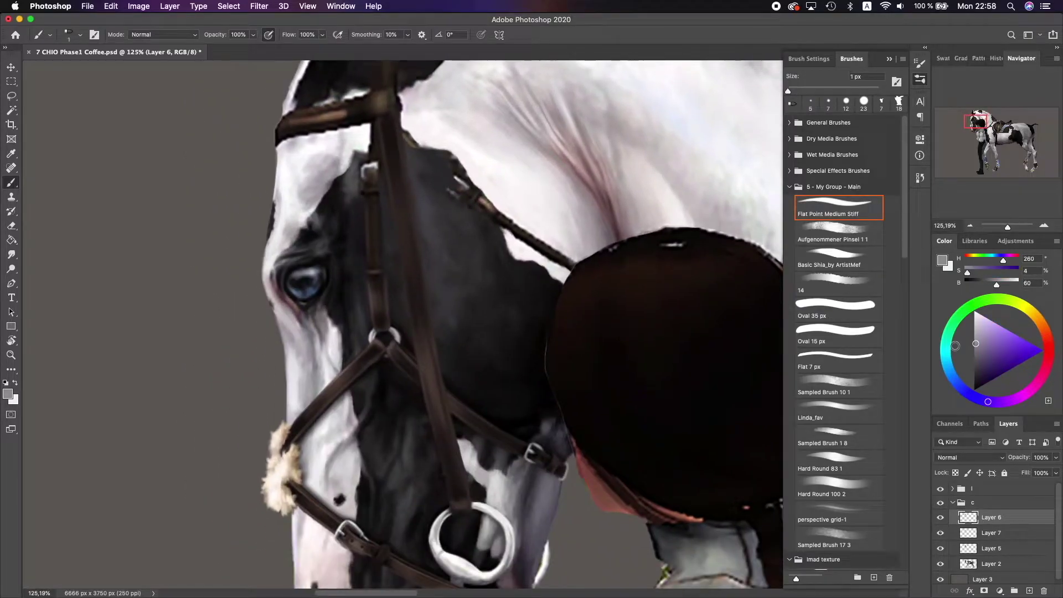
scroll(515, 326, down, 2)
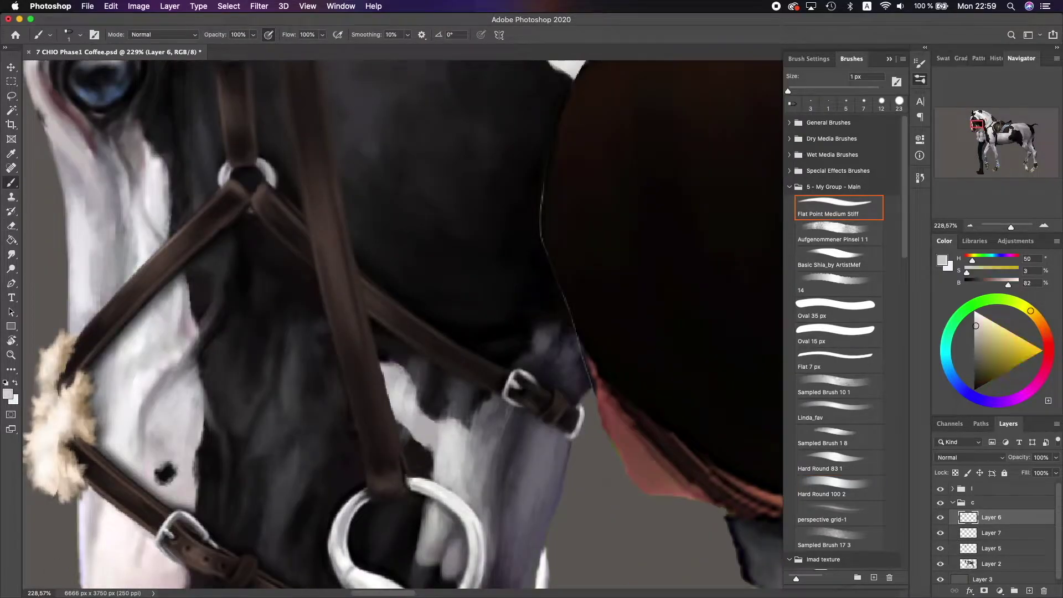
scroll(402, 324, down, 1)
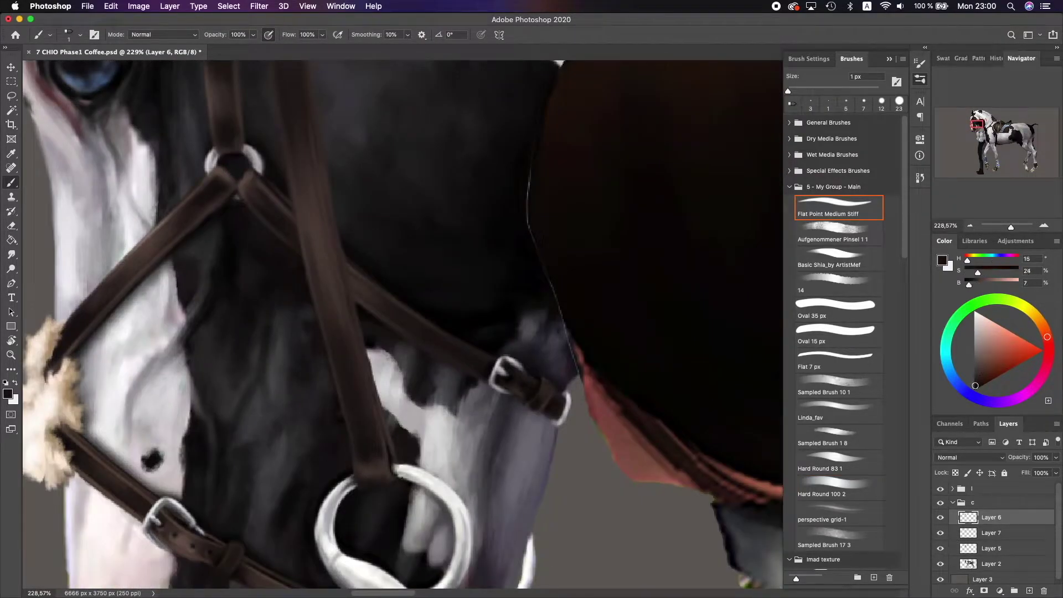
scroll(354, 299, down, 1)
alt+click(354, 298)
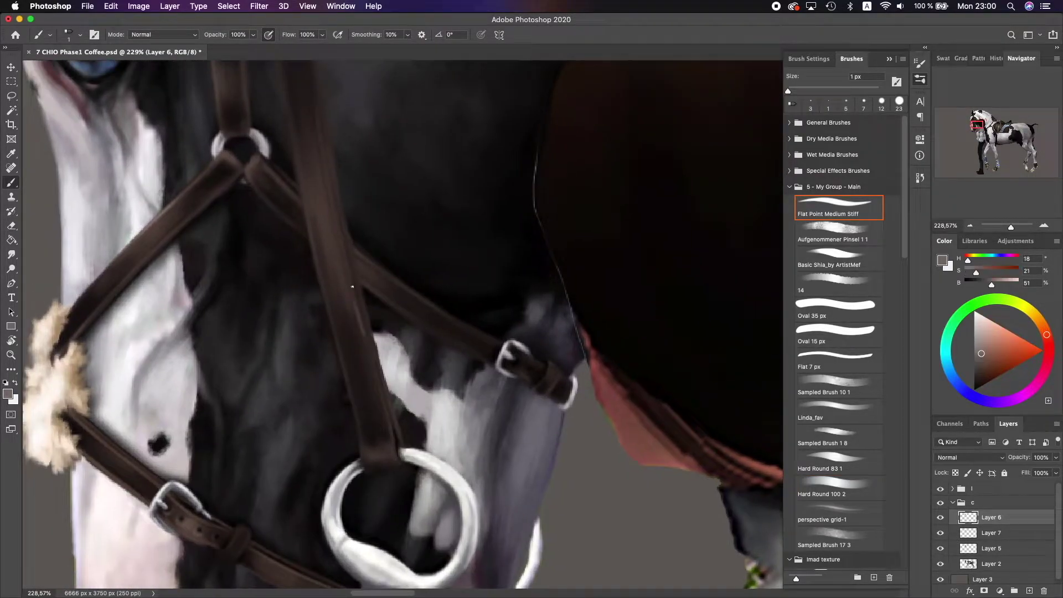
- Reshape the long cheek strap in Liquify with a smaller brush, and switch to the Eraser
scroll(364, 328, up, 5)
key(super+shift+x)
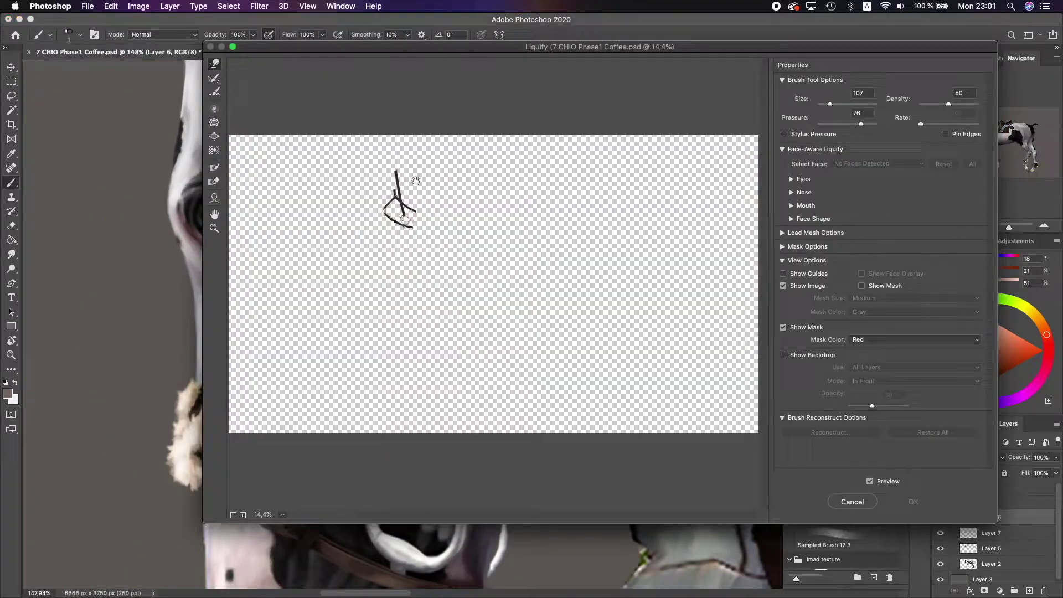
key(bracketleft)
key(bracketleft)
key(bracketleft)
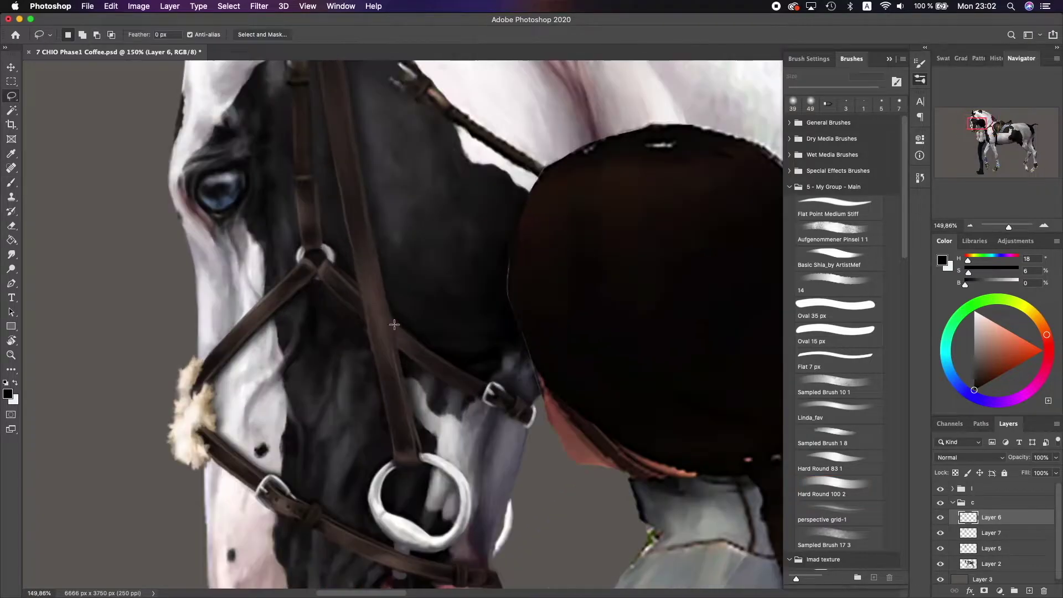
key(e)
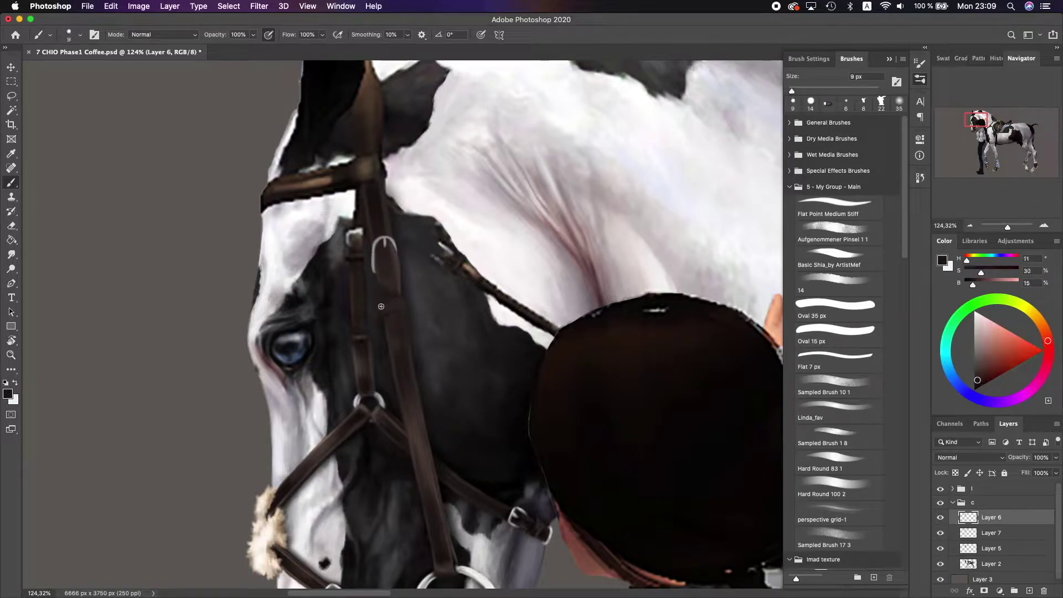
- Detail the strap holes and leather loop below the long cheek strap's buckle with sampled dark browns, using a 1 px brush
key(bracketleft)
key(bracketleft)
key(bracketleft)
key(bracketleft)
key(bracketleft)
alt+click(382, 256)
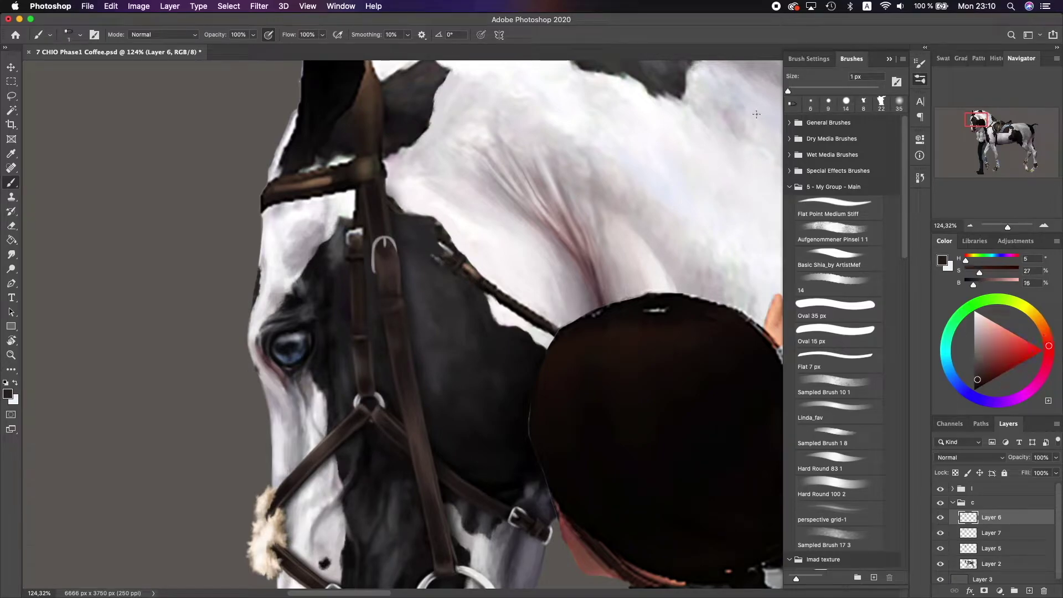
alt+click(395, 296)
scroll(384, 306, down, 1)
- Paint the overlapping strap end above the noseband crossing with sampled browns and near-black, using a 6 px brush
key(bracketright)
key(bracketright)
key(bracketright)
key(bracketright)
key(bracketright)
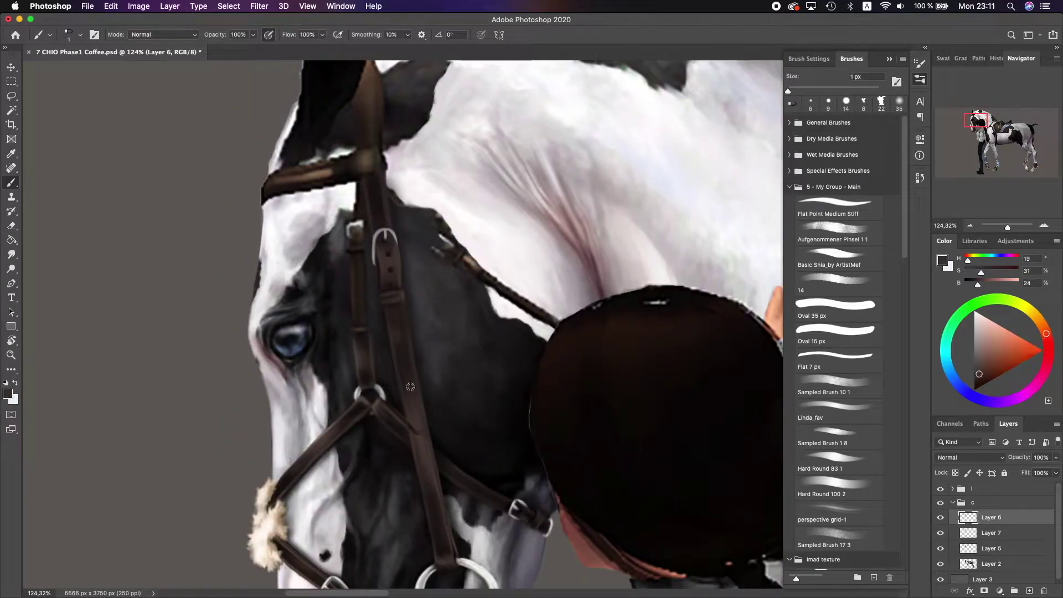
alt+click(410, 427)
alt+click(418, 385)
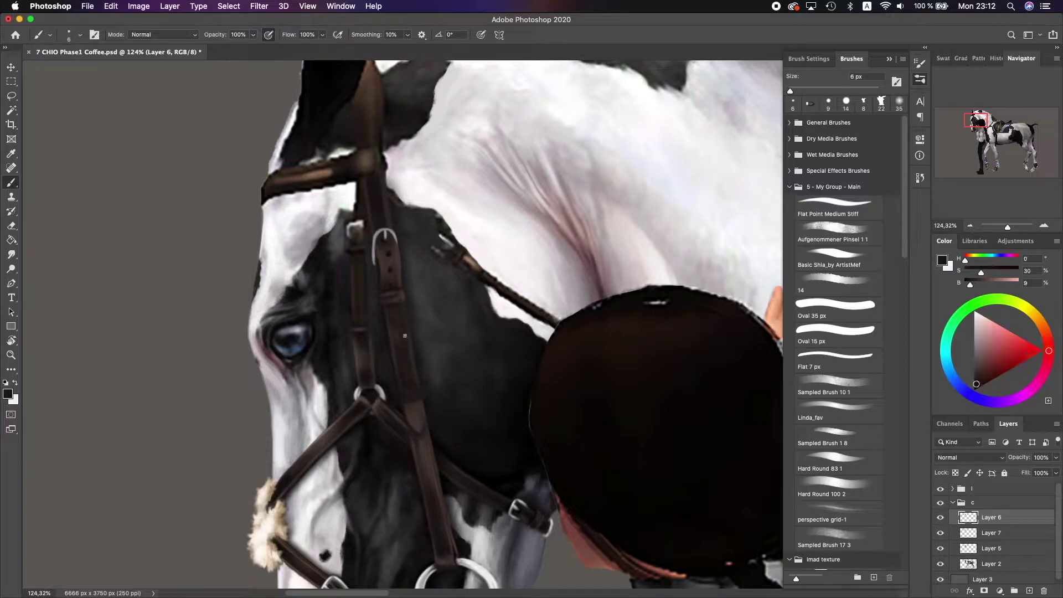
alt+click(424, 431)
- Add fine brown edge highlights to the overlapping strap end and buckle section, using a 1 px brush
key(bracketleft)
key(bracketleft)
key(bracketleft)
key(bracketleft)
key(bracketleft)
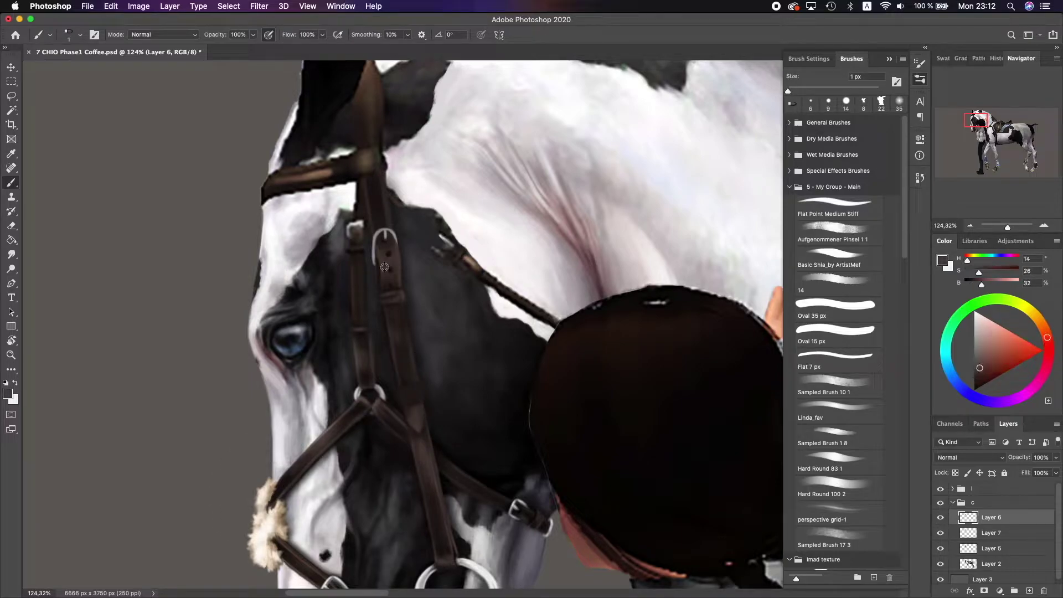
- Paint a leather loop above the long cheek strap's pointed end with sampled dark browns, using 7 px and 1 px brushes
scroll(423, 387, down, 2)
key(bracketright)
key(bracketright)
key(bracketright)
key(bracketright)
key(bracketright)
key(bracketright)
key(bracketright)
key(bracketright)
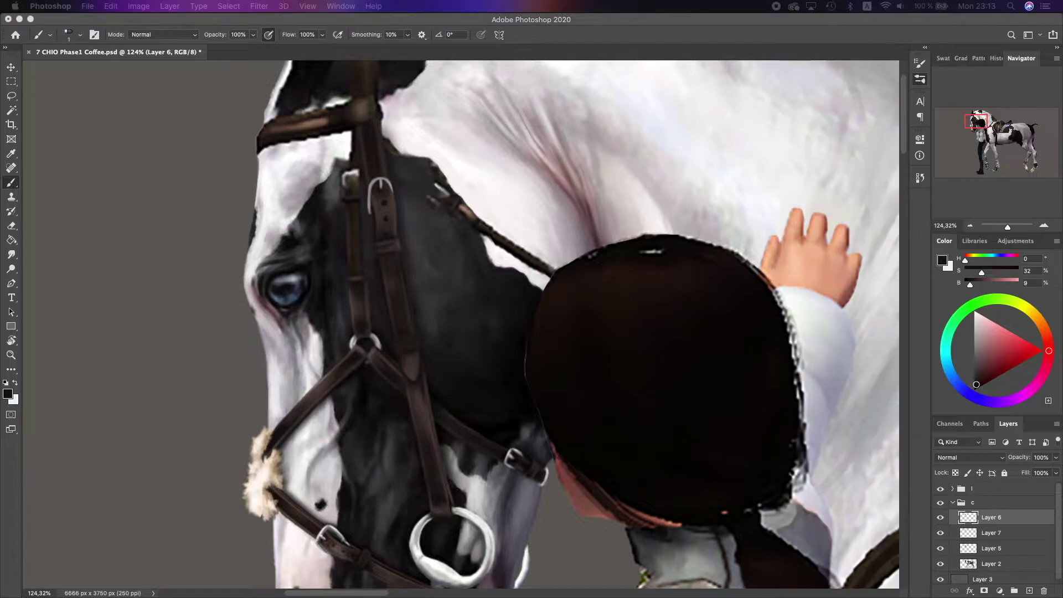
alt+click(385, 255)
alt+click(400, 346)
click(792, 92)
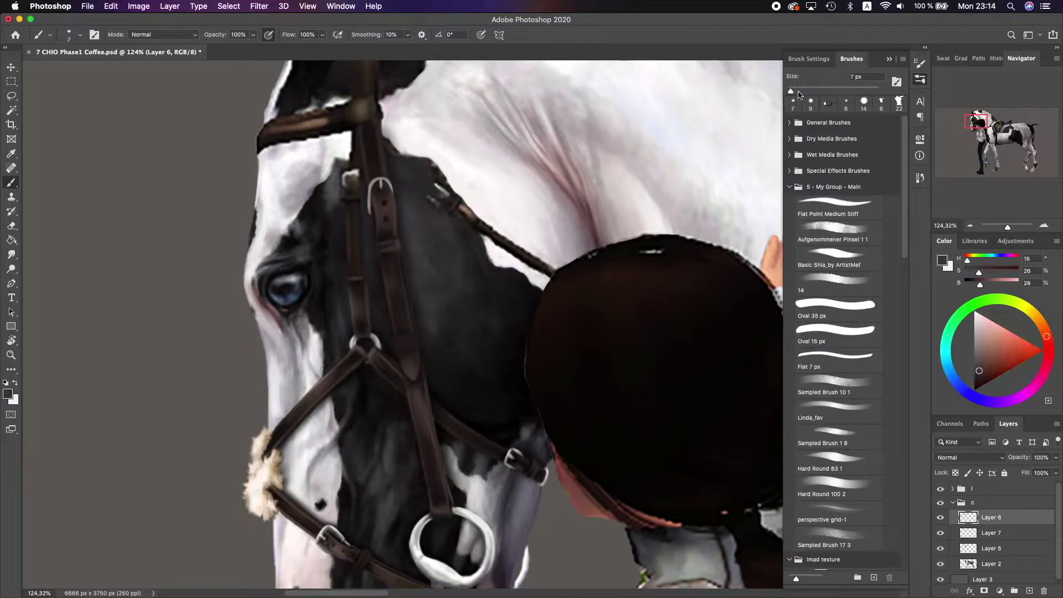
scroll(431, 284, down, 3)
scroll(388, 332, up, 3)
alt+click(380, 338)
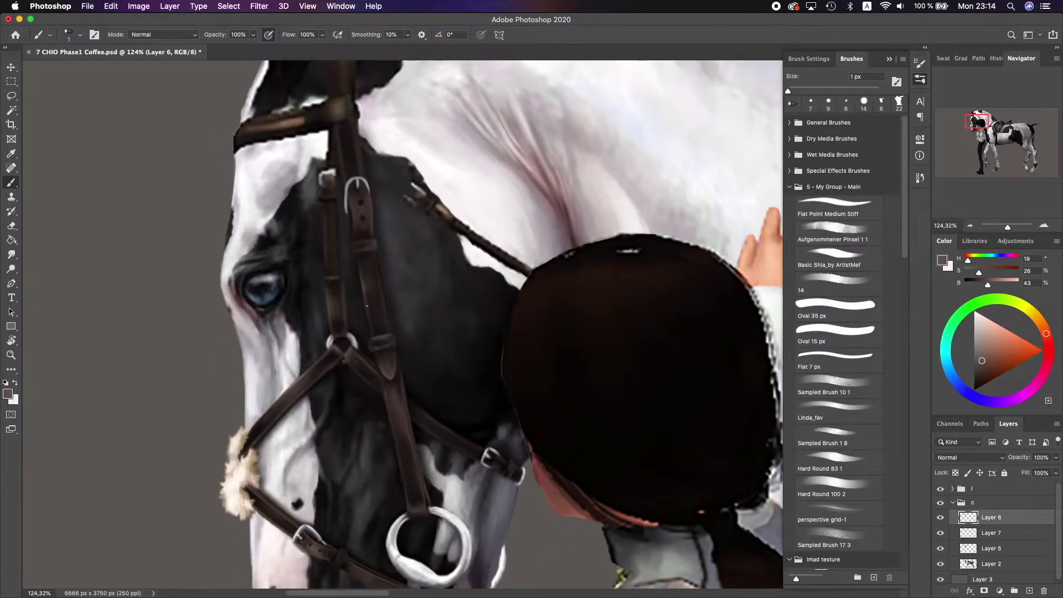
- Shade the throatlatch strap running behind the cheek on Layer 8 with sampled browns, using a 14 px and a 7 px brush
scroll(361, 211, up, 3)
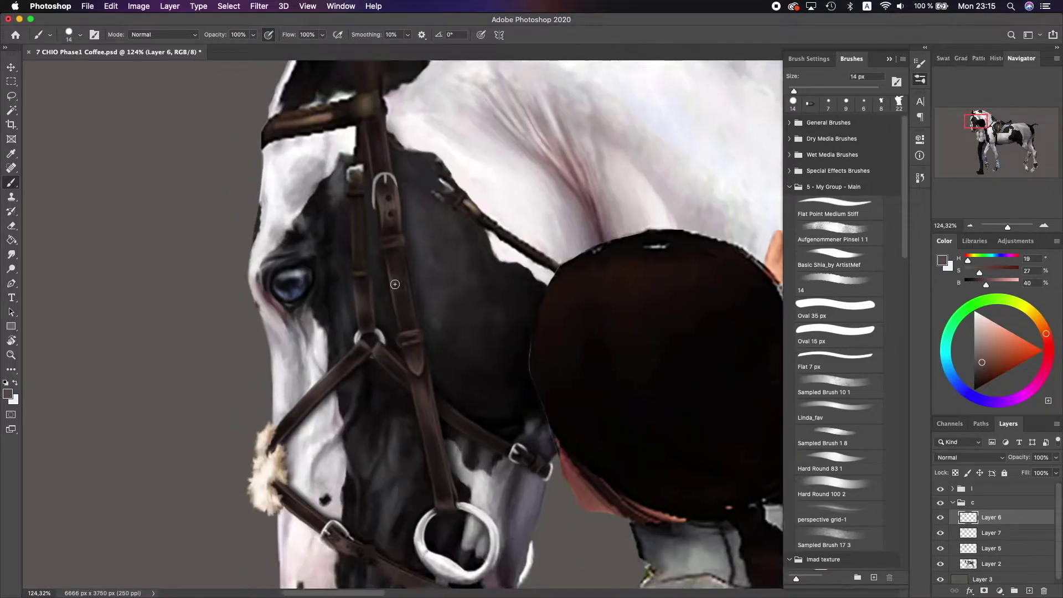
scroll(378, 229, down, 5)
scroll(378, 230, up, 4)
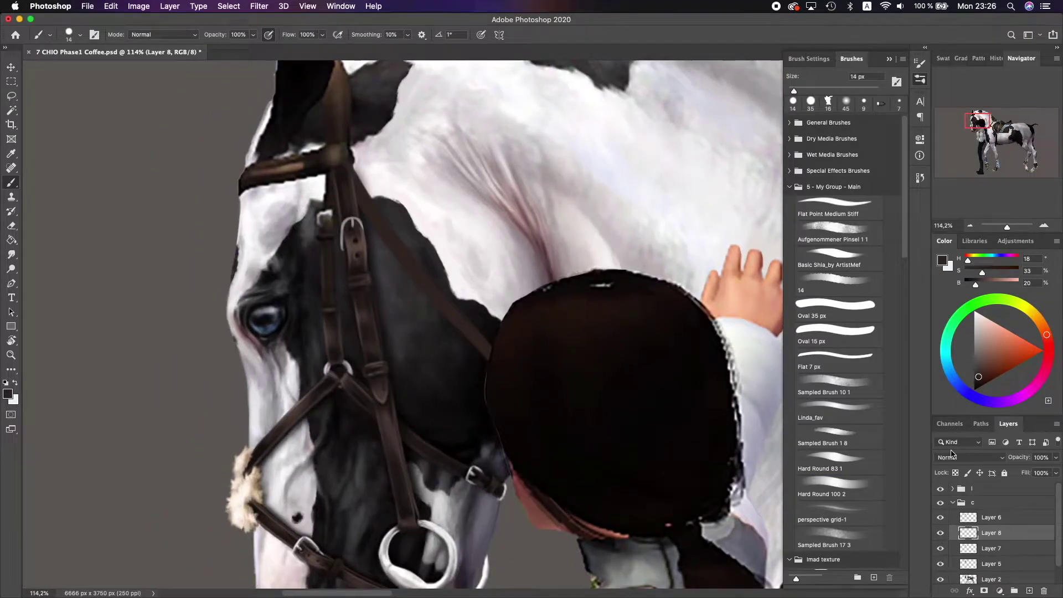
alt+click(381, 233)
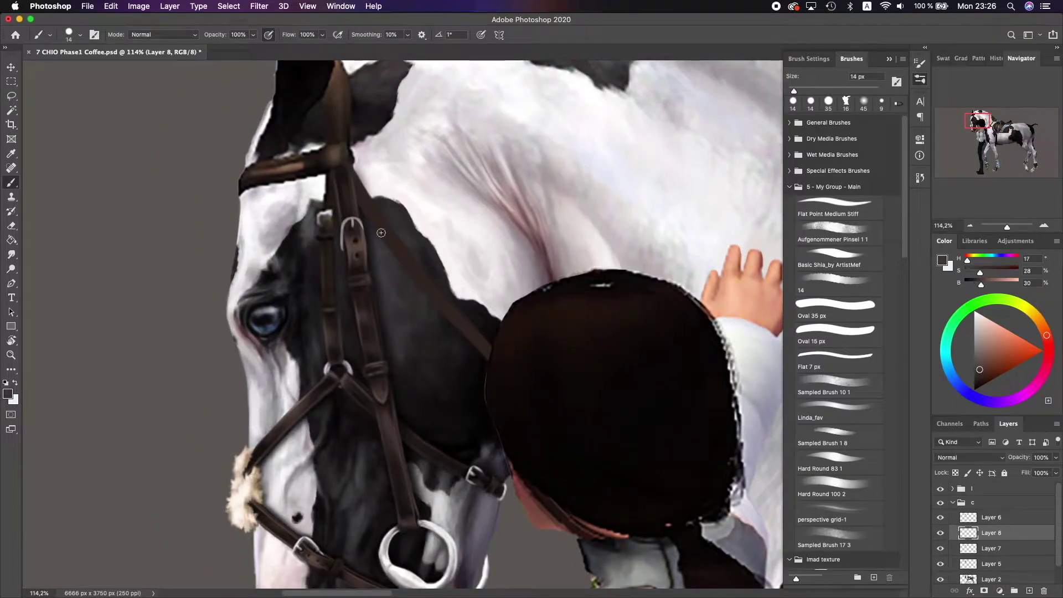
alt+click(415, 272)
drag(792, 93, 790, 91)
alt+click(359, 200)
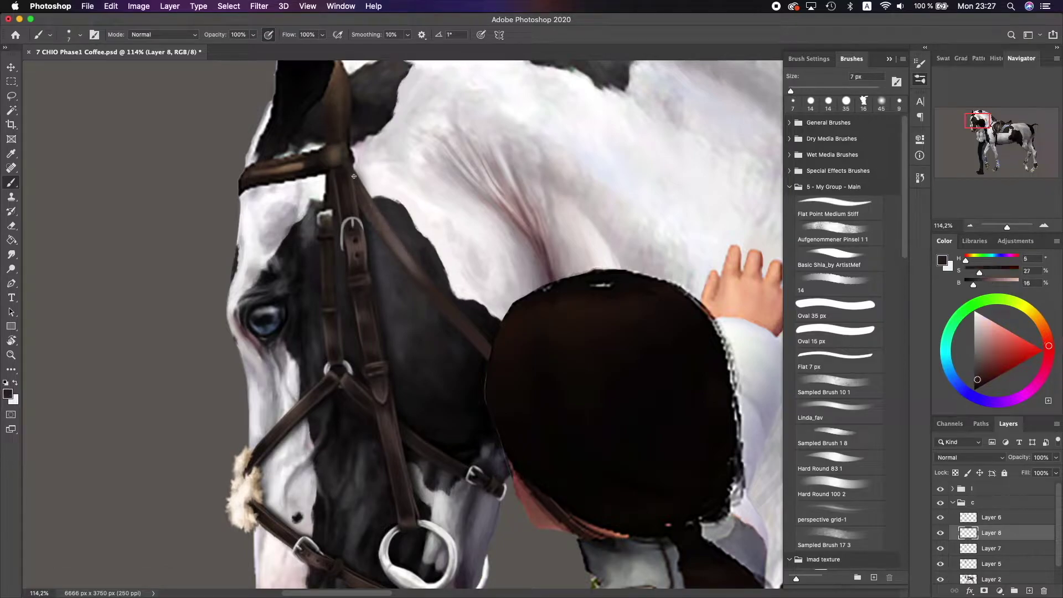
alt+click(403, 256)
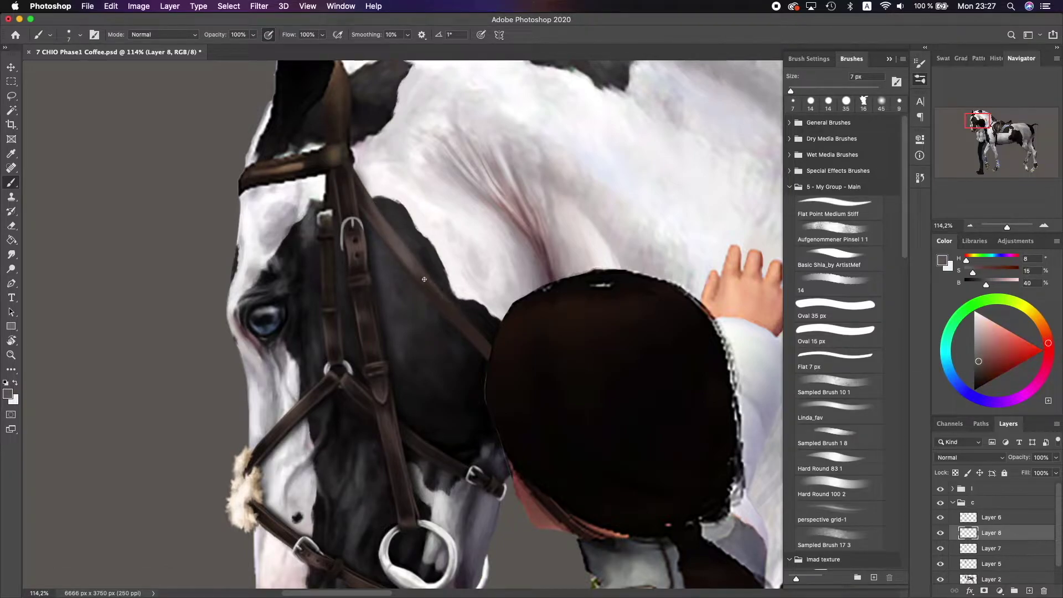
- Touch up the long cheek strap around its buckle and loops on Layer 6 with sampled greys and browns
alt+click(342, 238)
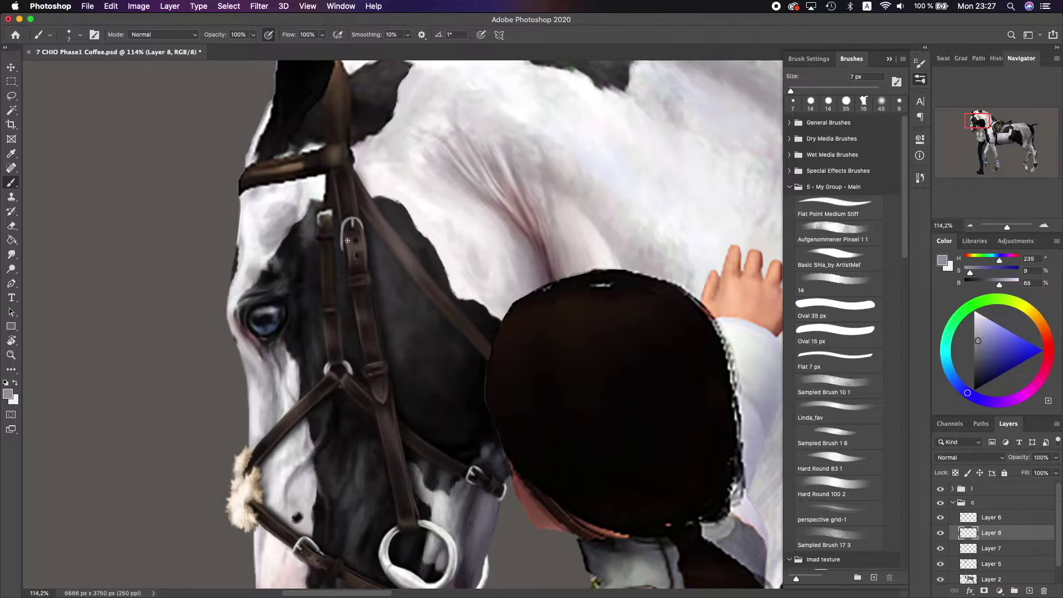
super+click(355, 246)
alt+click(358, 247)
scroll(374, 300, down, 3)
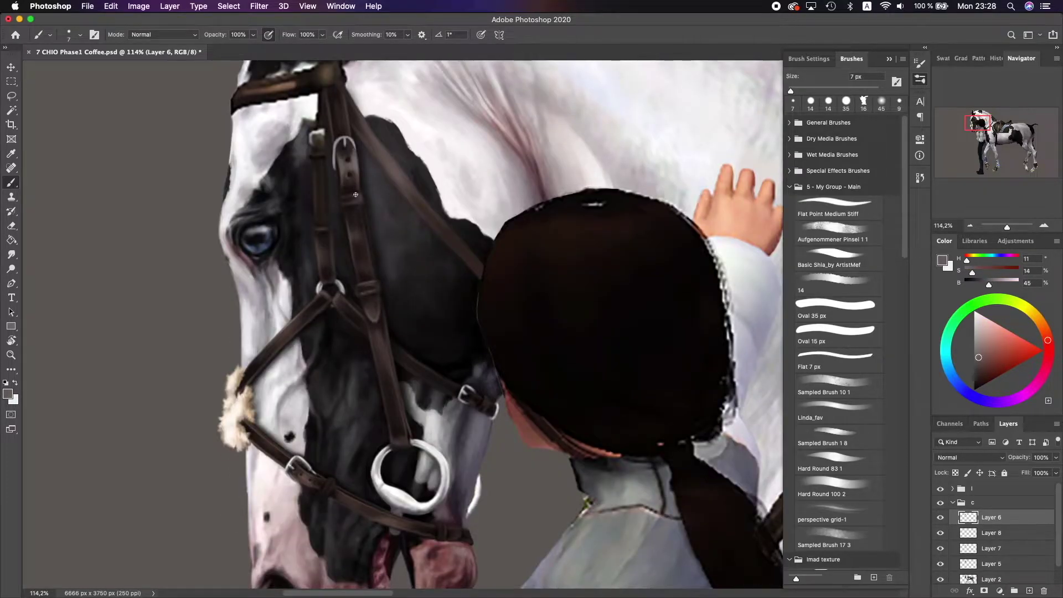
alt+click(388, 365)
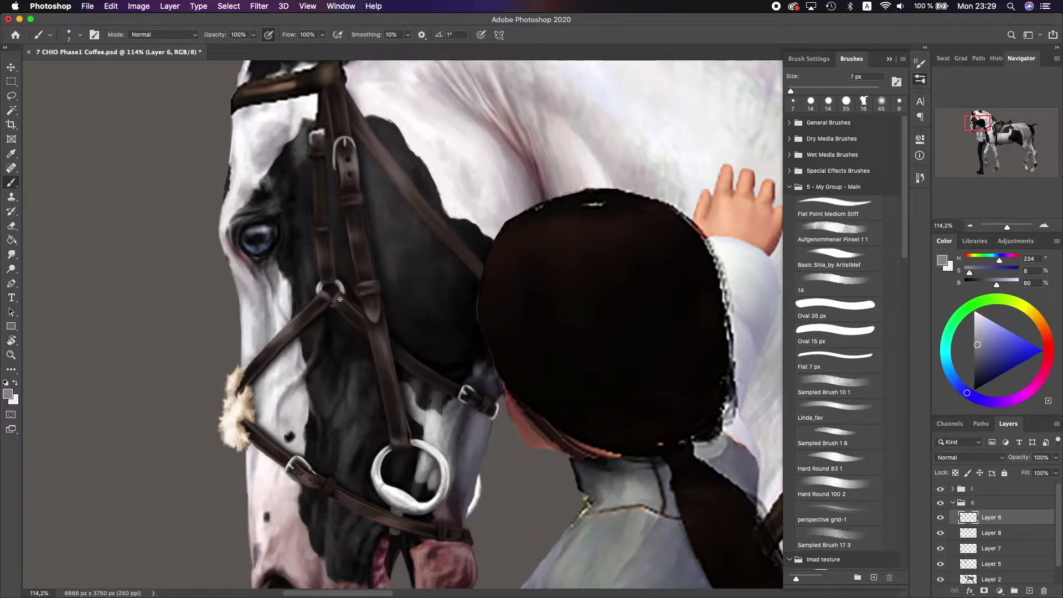
- Refine the lower noseband strap below the bit ring with sampled dark browns, reducing the brush to 5 px
scroll(365, 217, down, 4)
scroll(365, 216, right, 2)
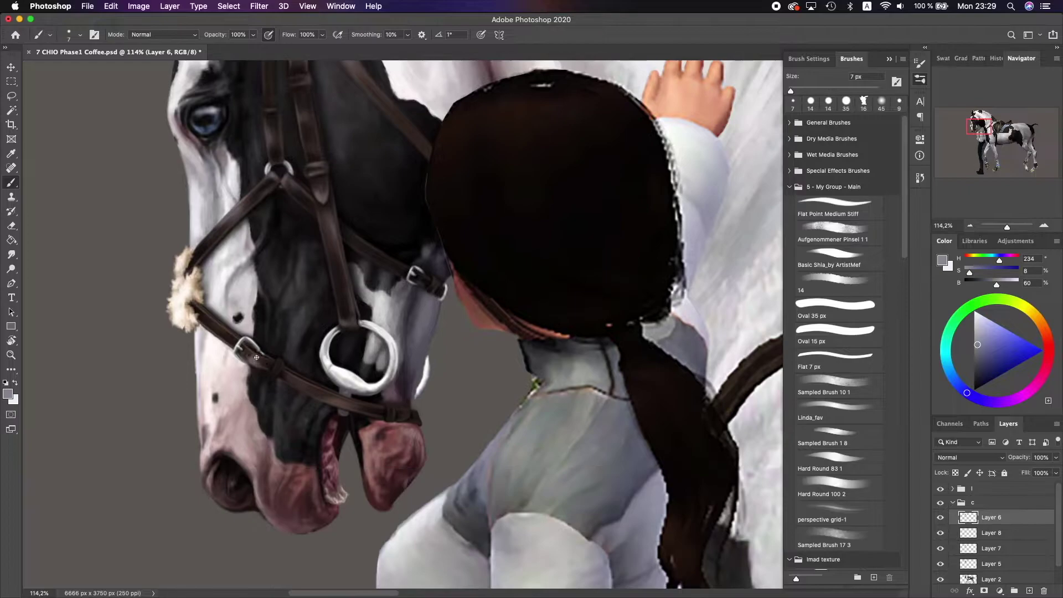
alt+click(336, 398)
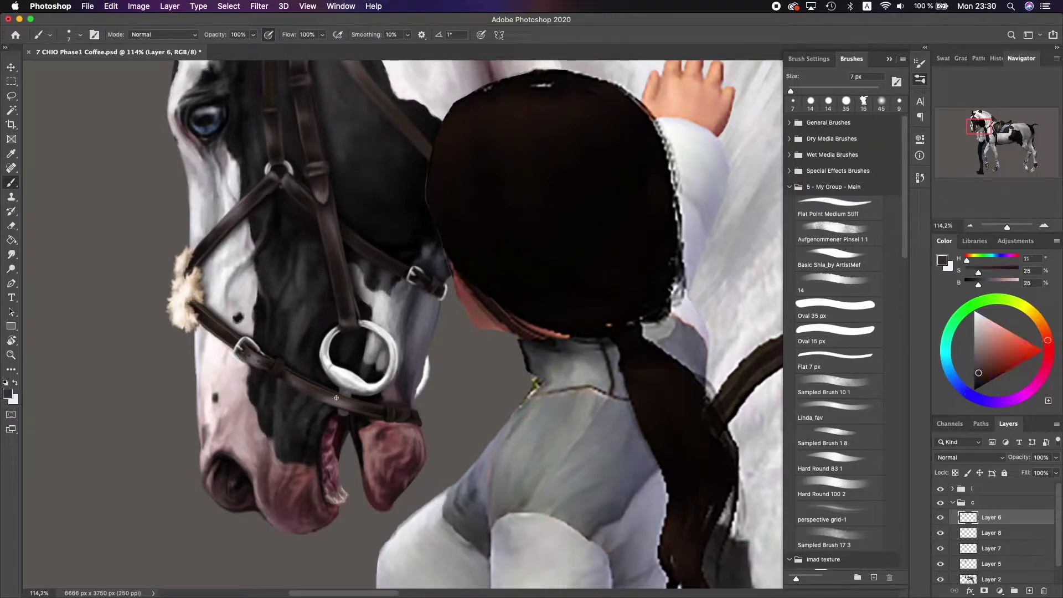
alt+click(310, 392)
scroll(311, 392, up, 1)
drag(795, 91, 793, 91)
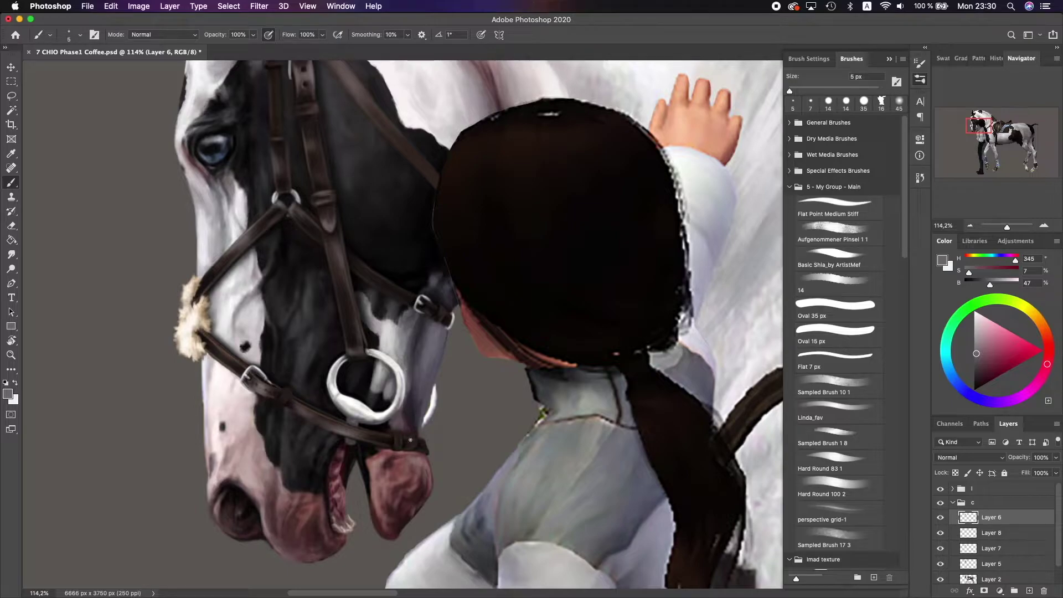
- Define the throatlatch strap's edges against the coat on Layer 8 with sampled near-black, using a 5 px brush
scroll(303, 329, up, 2)
scroll(303, 329, right, 2)
scroll(368, 358, down, 3)
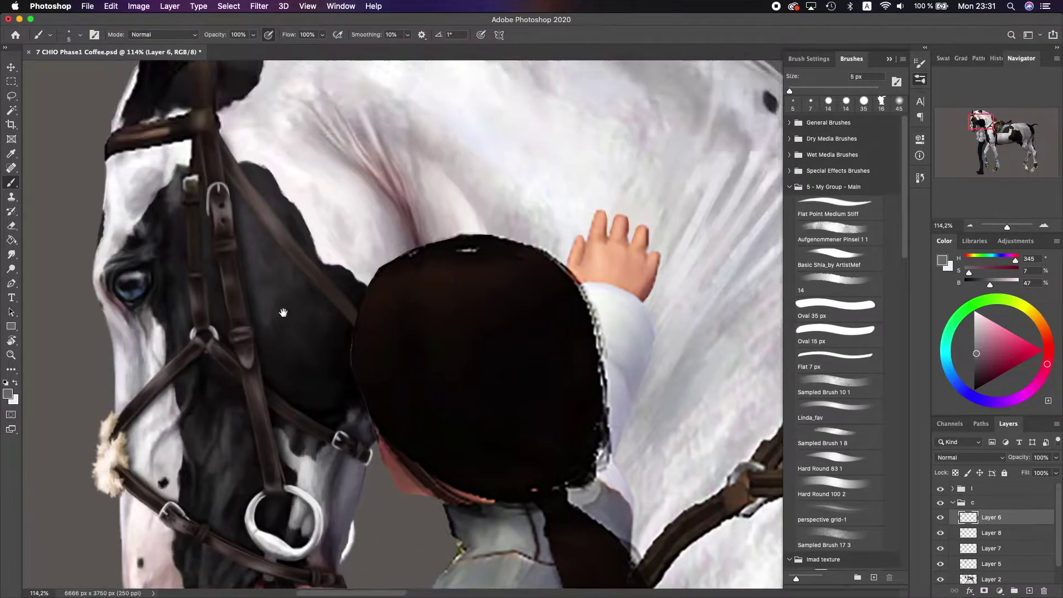
scroll(368, 358, up, 3)
super+click(120, 409)
alt+click(120, 408)
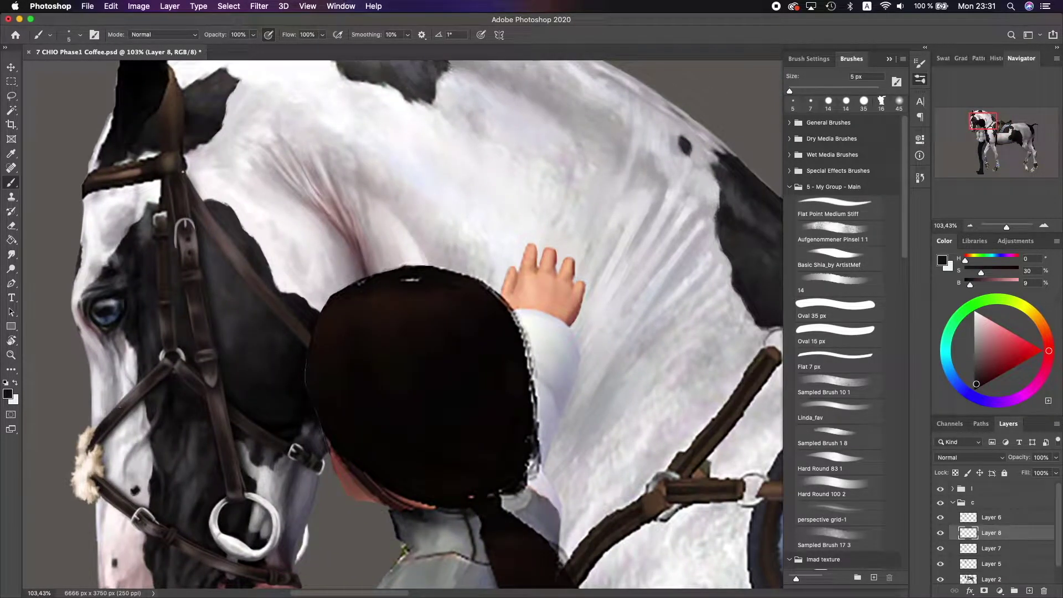
drag(216, 198, 207, 206)
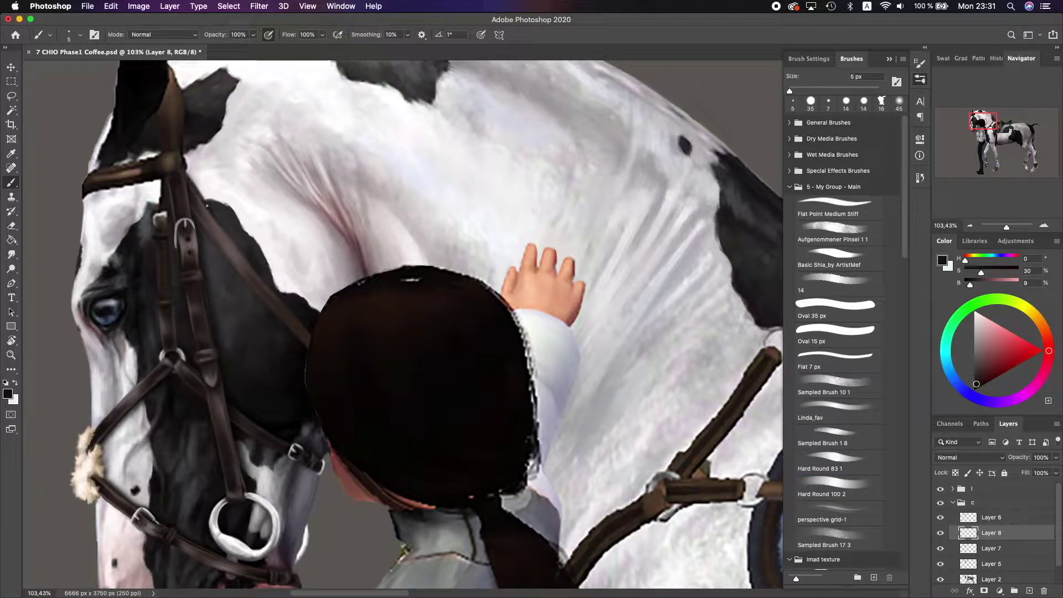
alt+click(233, 252)
scroll(221, 205, down, 1)
alt+click(247, 267)
scroll(247, 267, down, 1)
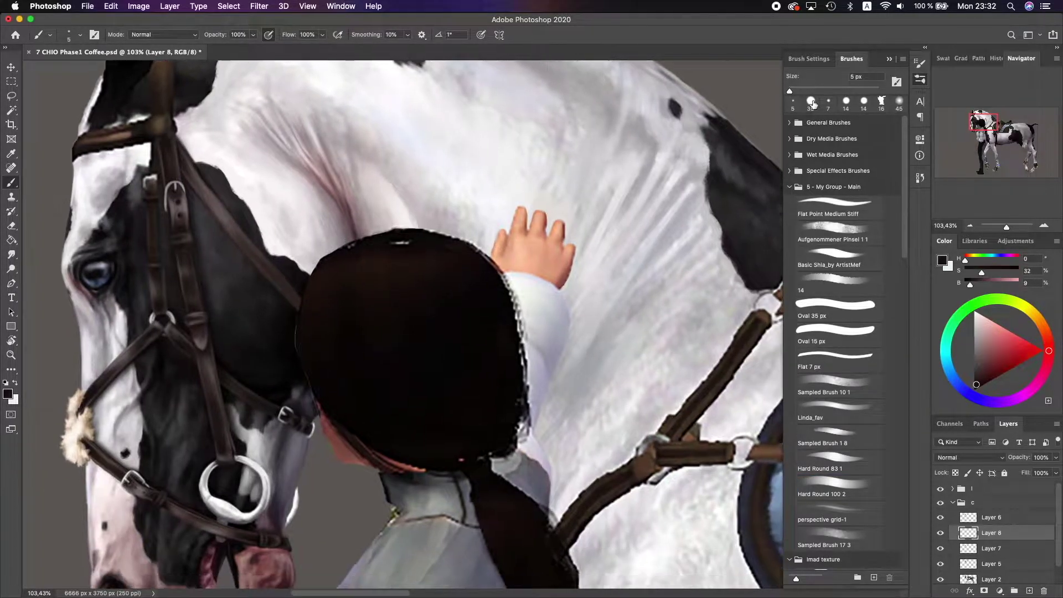
drag(308, 309, 311, 319)
- Blend sampled dark and lighter browns along the throatlatch strap with a 9 px brush
alt+click(194, 180)
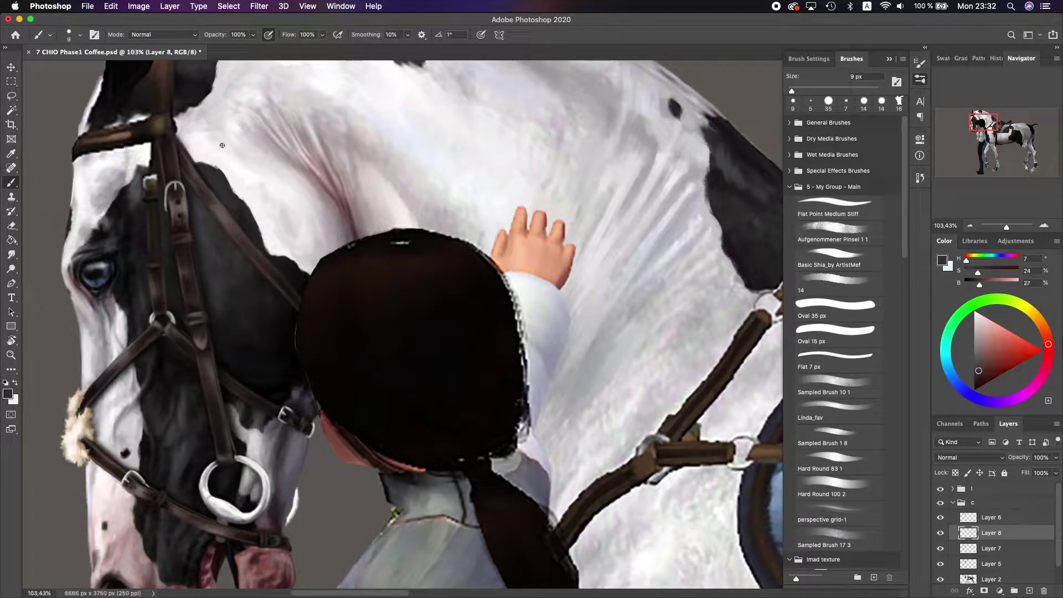
alt+click(228, 225)
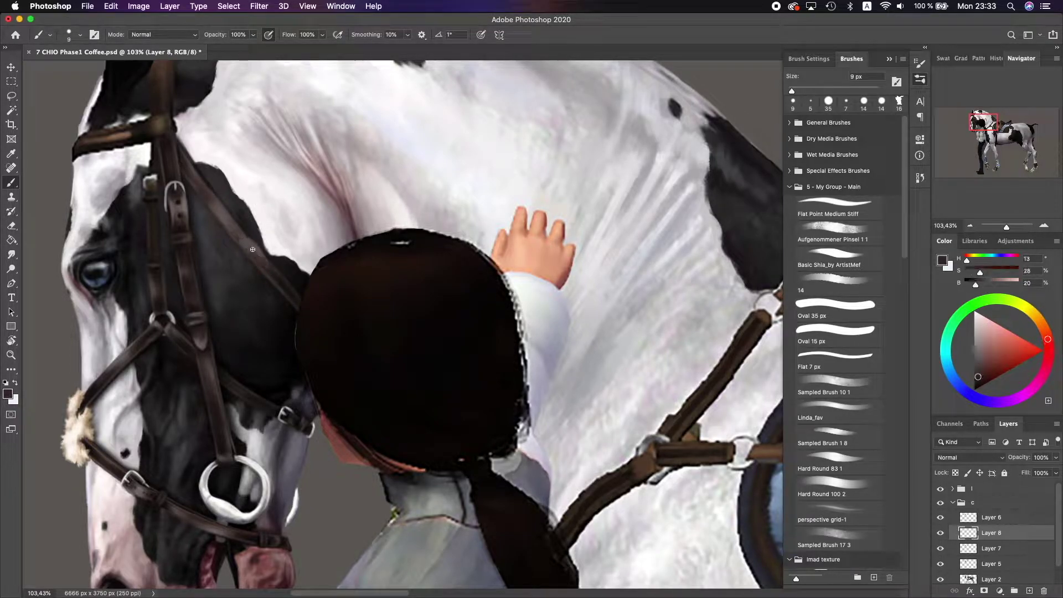
alt+click(273, 277)
key(x)
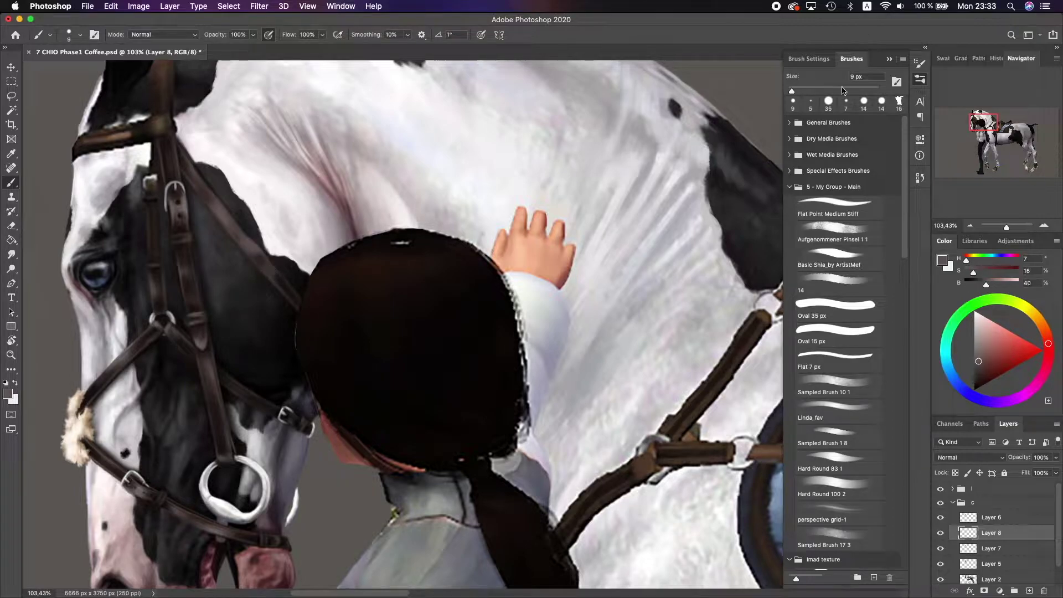
- Sharpen the cheek strap buckle on Layer 6 with sampled white and dark tones, using the Flat Point Medium Stiff brush at 1 px
click(839, 208)
scroll(399, 321, up, 3)
scroll(398, 321, left, 3)
key(alt+bracketright)
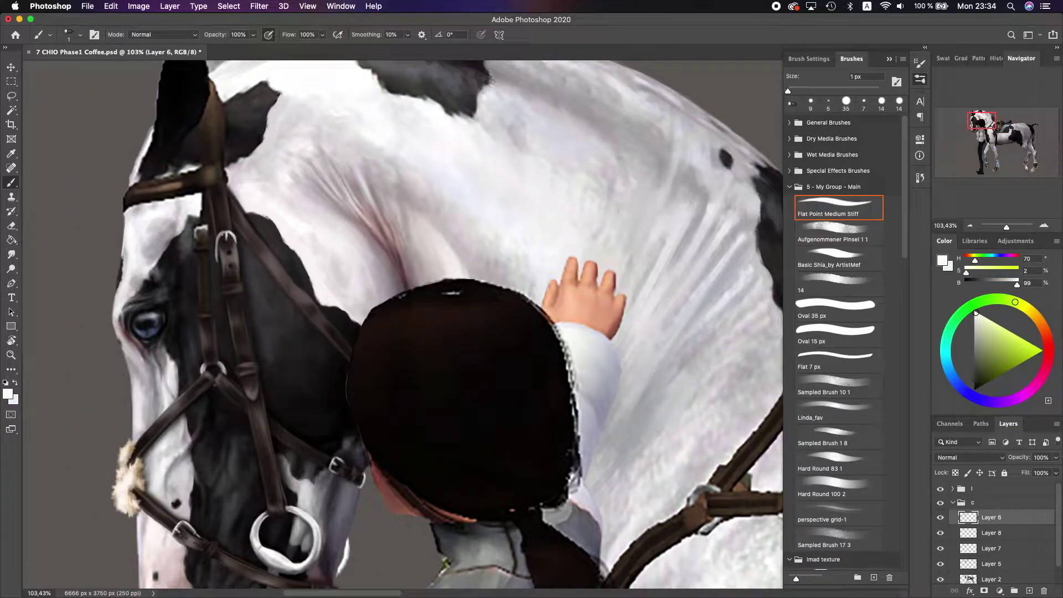
alt+click(226, 238)
alt+click(218, 252)
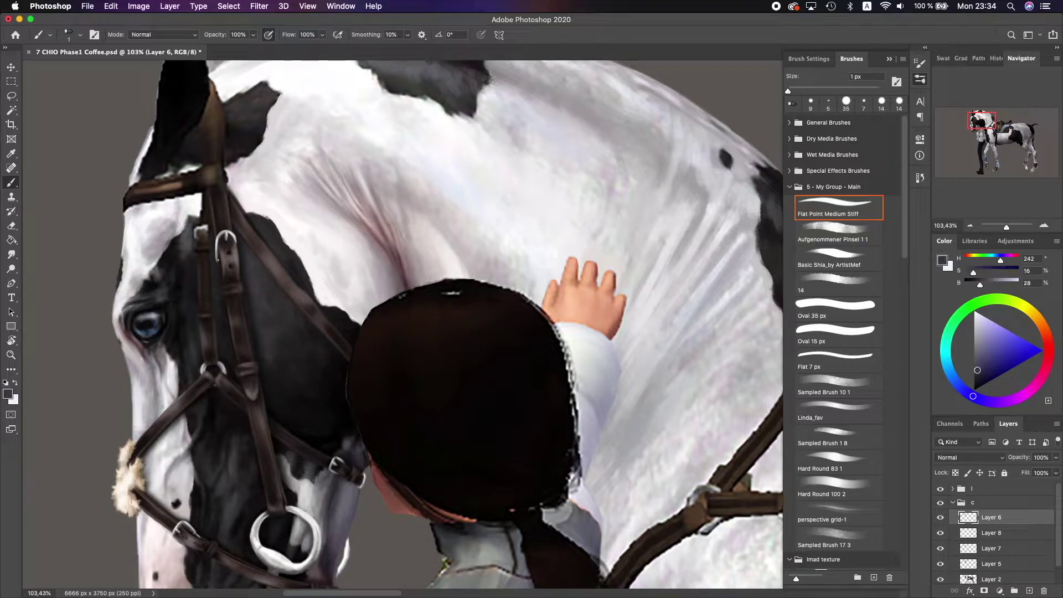
alt+click(238, 229)
scroll(238, 216, down, 2)
scroll(206, 185, up, 1)
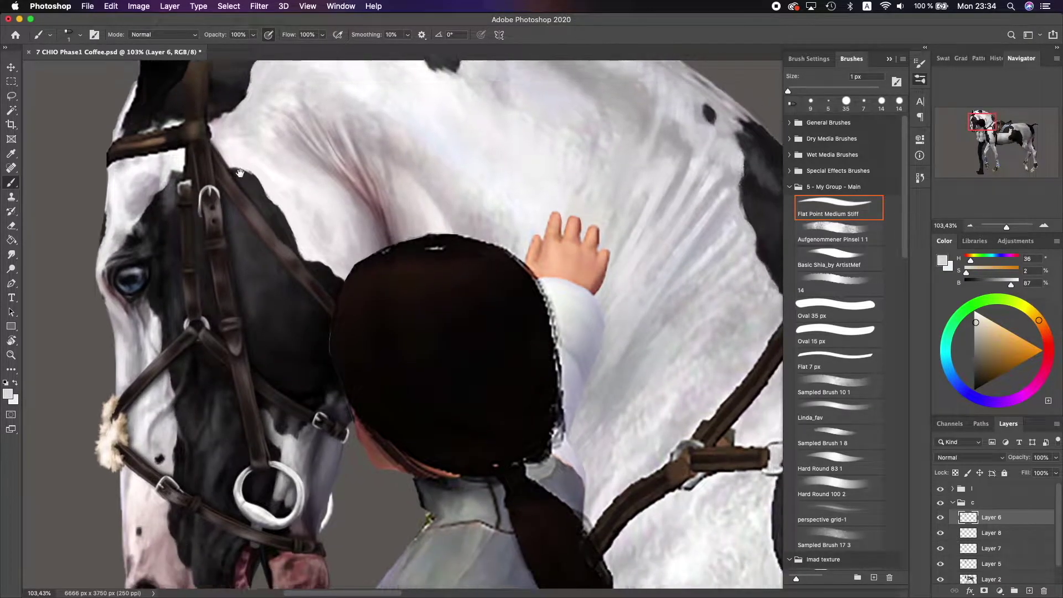
- Paint a metal buckle on the throatlatch strap on Layer 8 with sampled greys and near-black, using a 1 px brush
key(alt+[)
alt+click(271, 284)
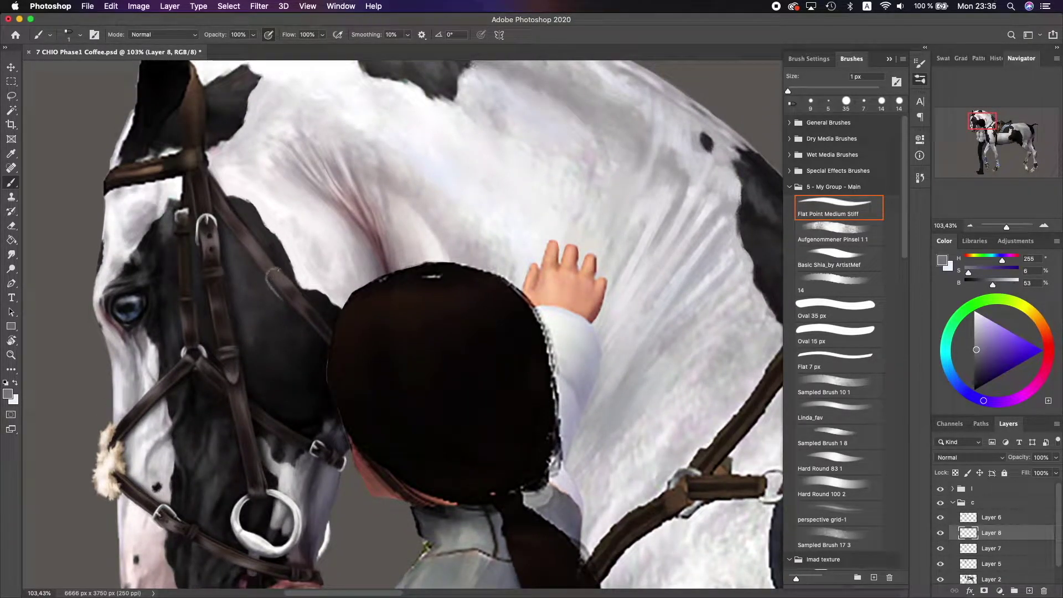
alt+click(279, 278)
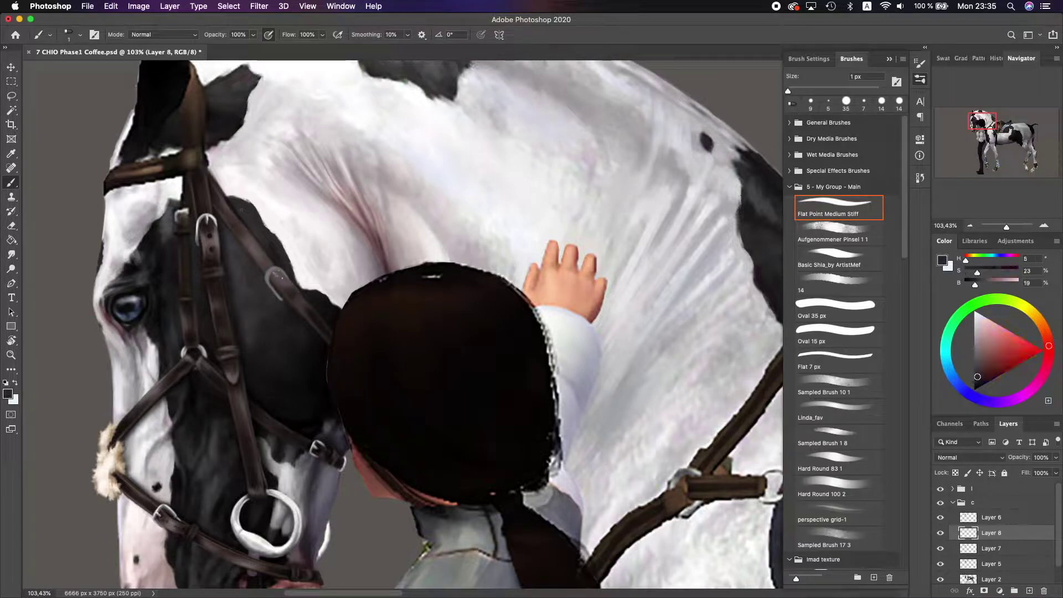
scroll(233, 249, right, 2)
alt+click(176, 210)
alt+click(240, 285)
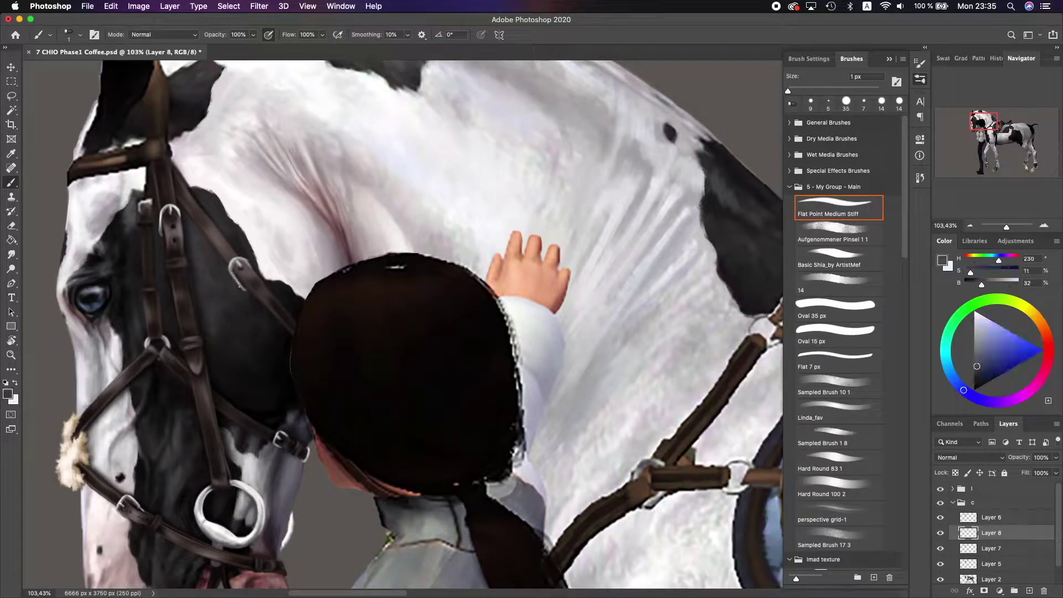
alt+click(240, 285)
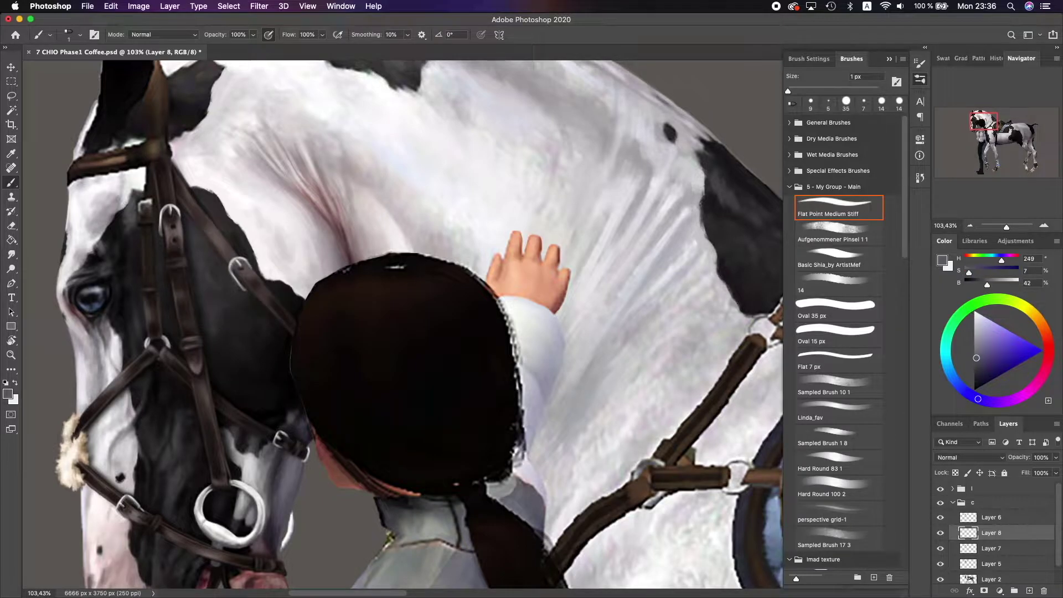
alt+click(241, 268)
alt+click(247, 278)
alt+click(258, 289)
- Paint the strap end, holes and shading around the throatlatch buckle with sampled browns and near-black, using 9, 1 and 7 px brushes
key(comma)
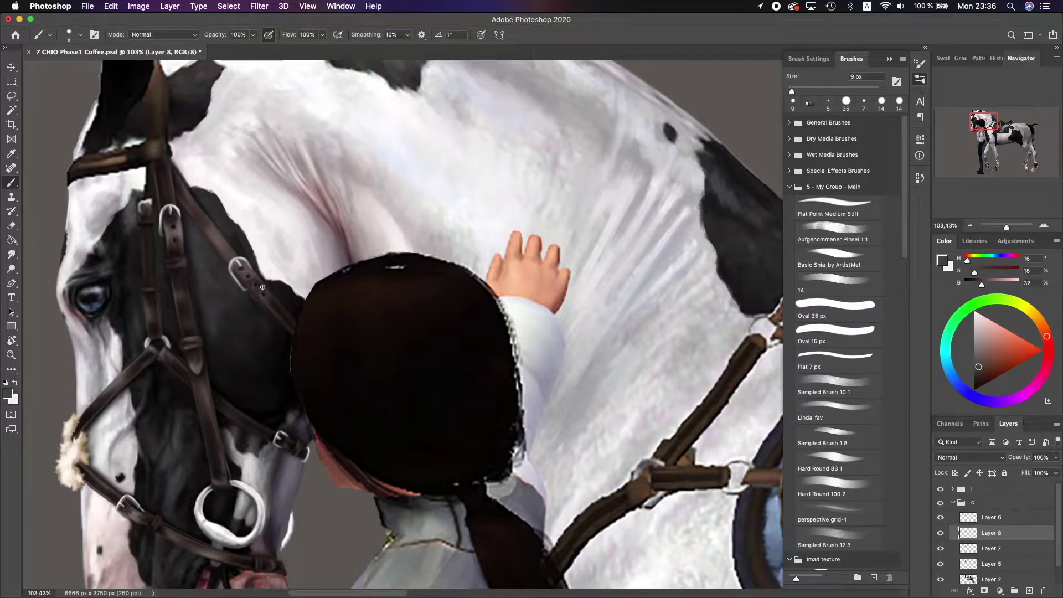
alt+click(270, 282)
key(bracketleft)
key(bracketleft)
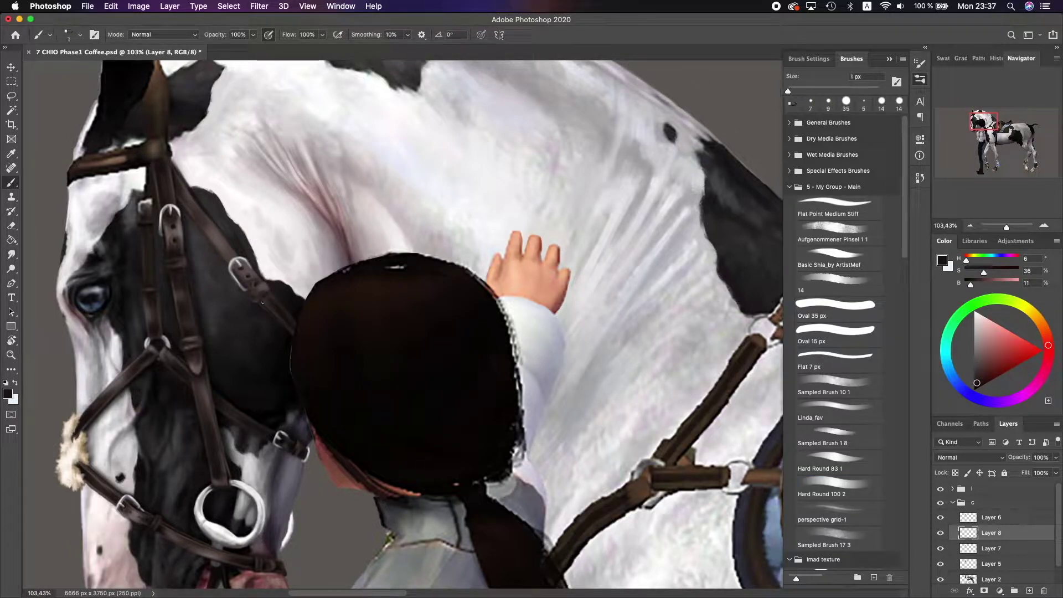
alt+click(249, 288)
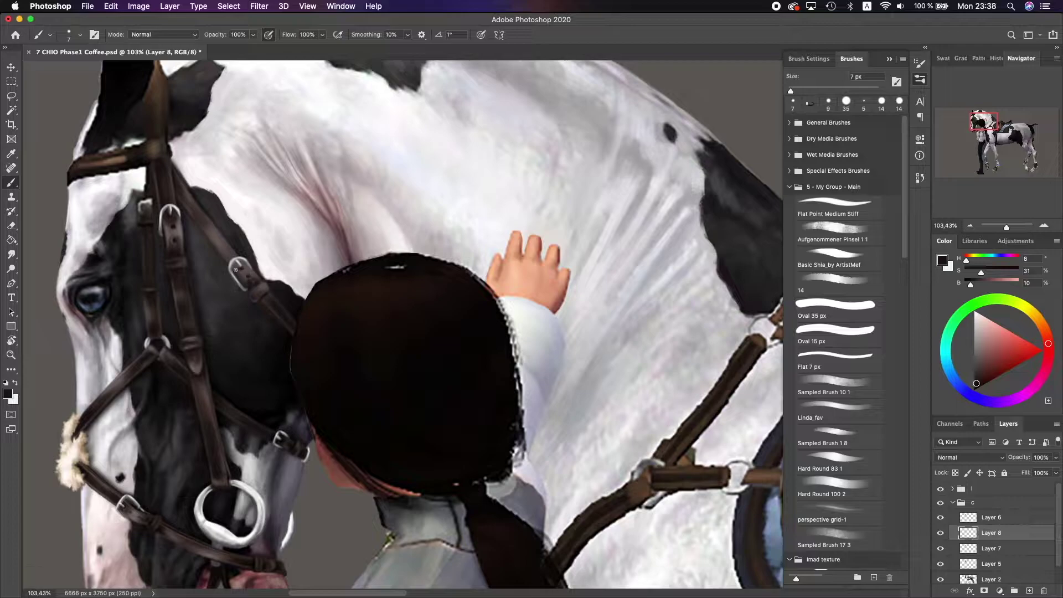
alt+click(250, 285)
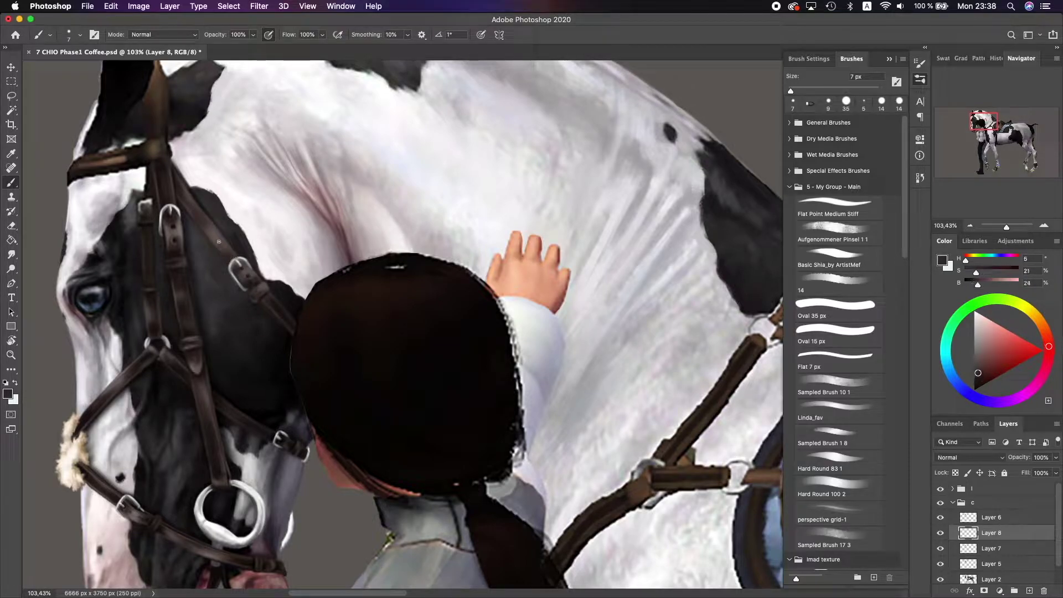
alt+click(219, 242)
- Paint a soft black shadow along the bridle straps on Layer 7 with a 50 px brush at 0% hardness
scroll(219, 242, down, 5)
click(809, 58)
drag(790, 395, 814, 399)
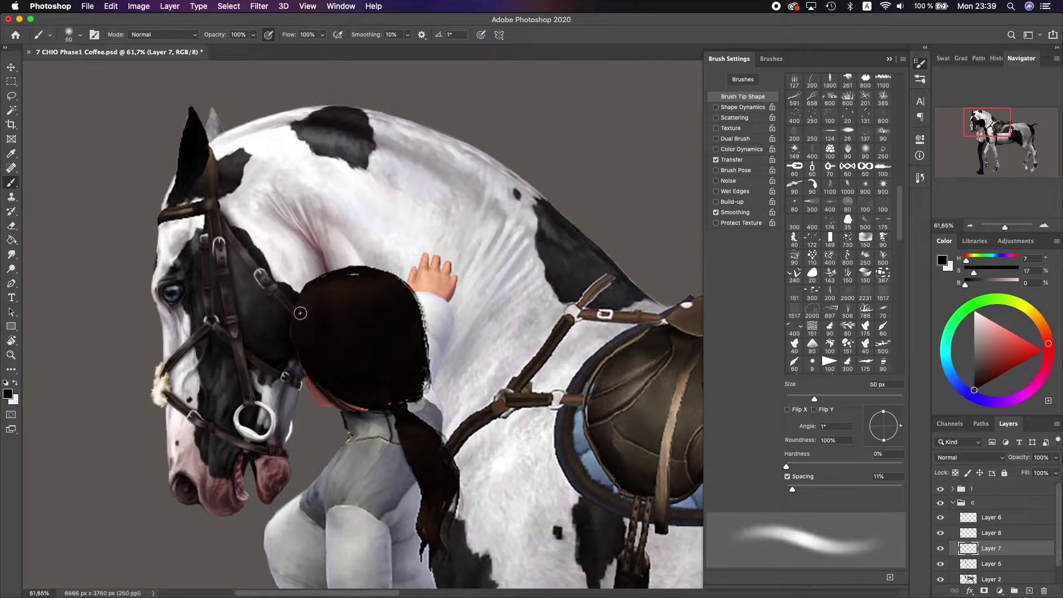
mouse_move(233, 155)
mouse_down()
mouse_move(280, 277)
mouse_move(252, 269)
mouse_up()
- Add a new layer above Layer 7 and merge it down, and merge Layer 6 down into Layer 8
scroll(252, 269, up, 2)
key(bracketleft)
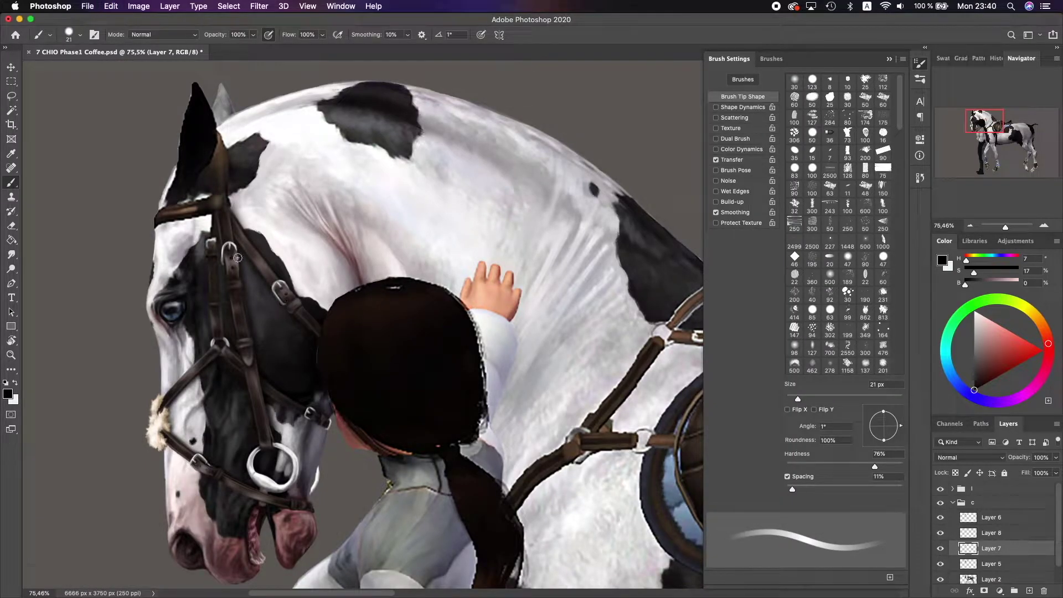
key(super+shift+alt+n)
right_click(983, 552)
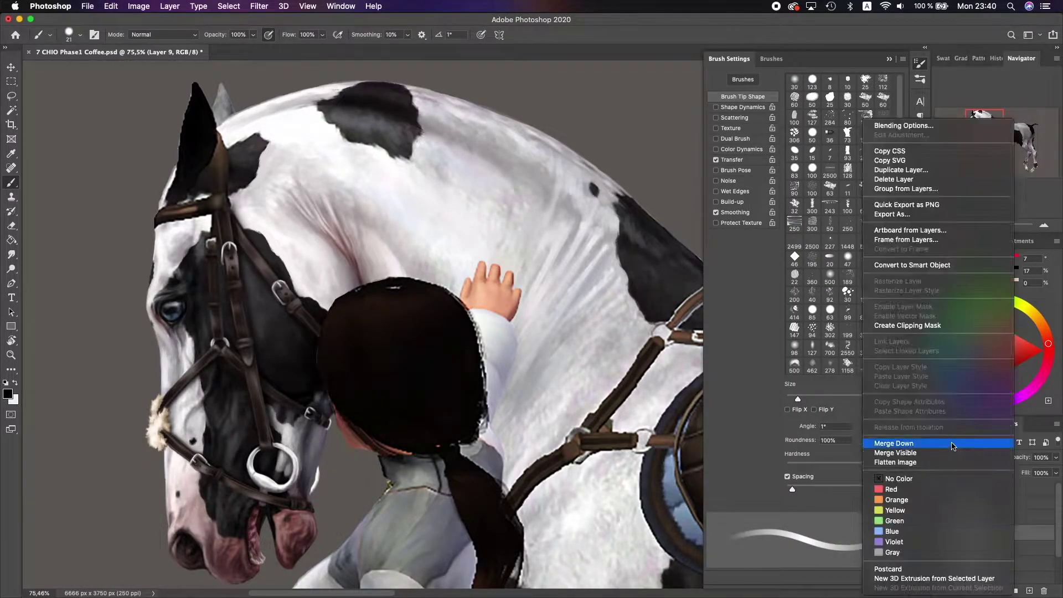
click(897, 441)
right_click(983, 517)
click(897, 442)
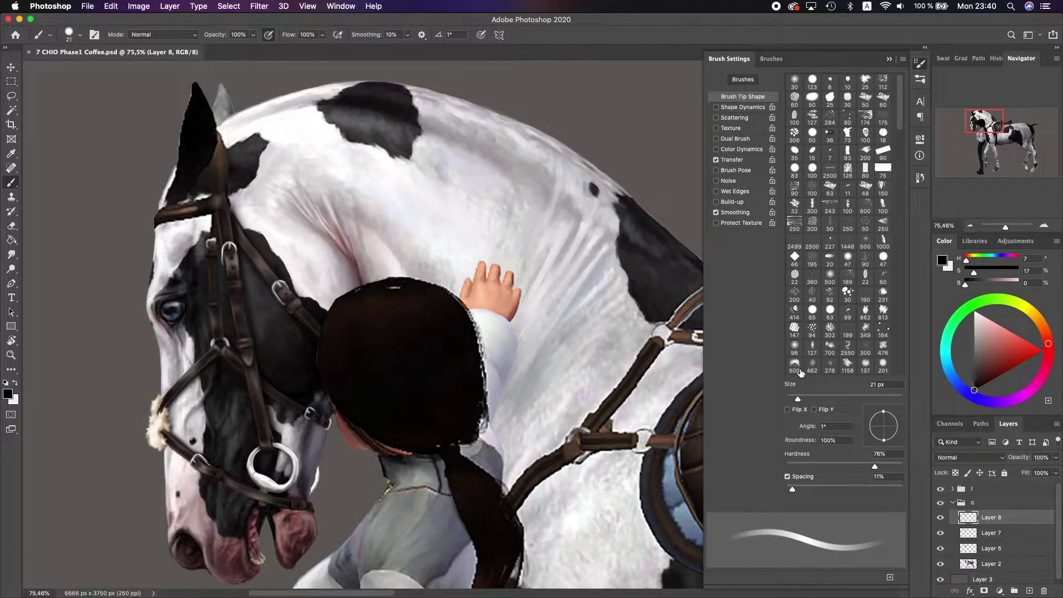
- Repaint the front cheek strap between the browband and the noseband ring on Layer 8 with sampled brown tones
scroll(231, 269, up, 2)
alt+click(204, 221)
drag(264, 208, 280, 255)
alt+click(281, 336)
drag(271, 202, 277, 330)
alt+click(278, 212)
key([)
alt+click(272, 232)
alt+click(278, 356)
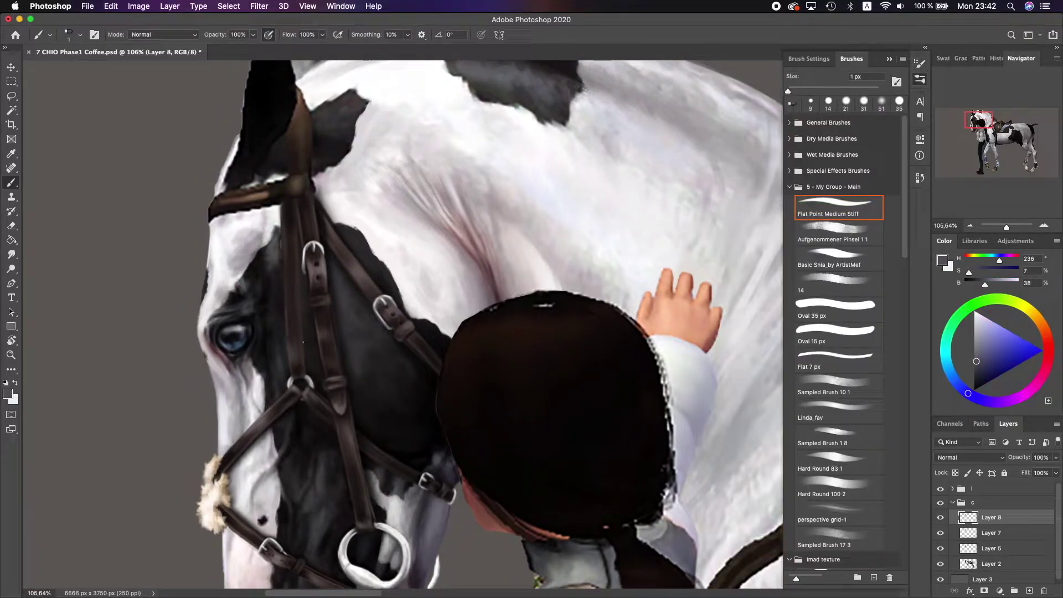
- Paint a metal buckle frame near the top of the front cheek strap with sampled greys, using a 1 px Flat Point Medium Stiff brush
scroll(290, 349, down, 3)
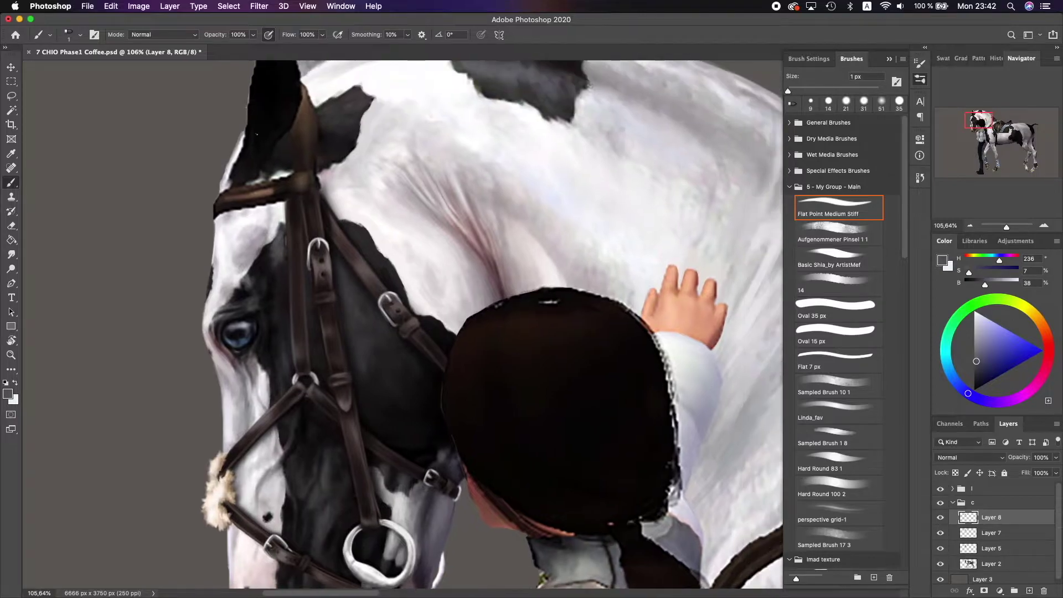
alt+click(360, 327)
scroll(344, 238, up, 3)
alt+click(344, 238)
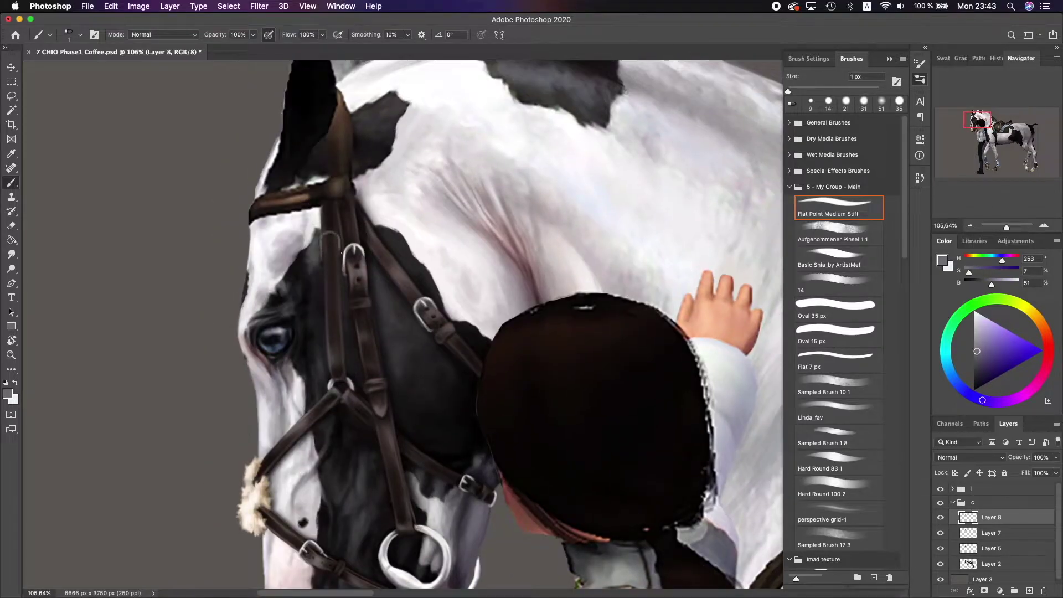
alt+click(339, 222)
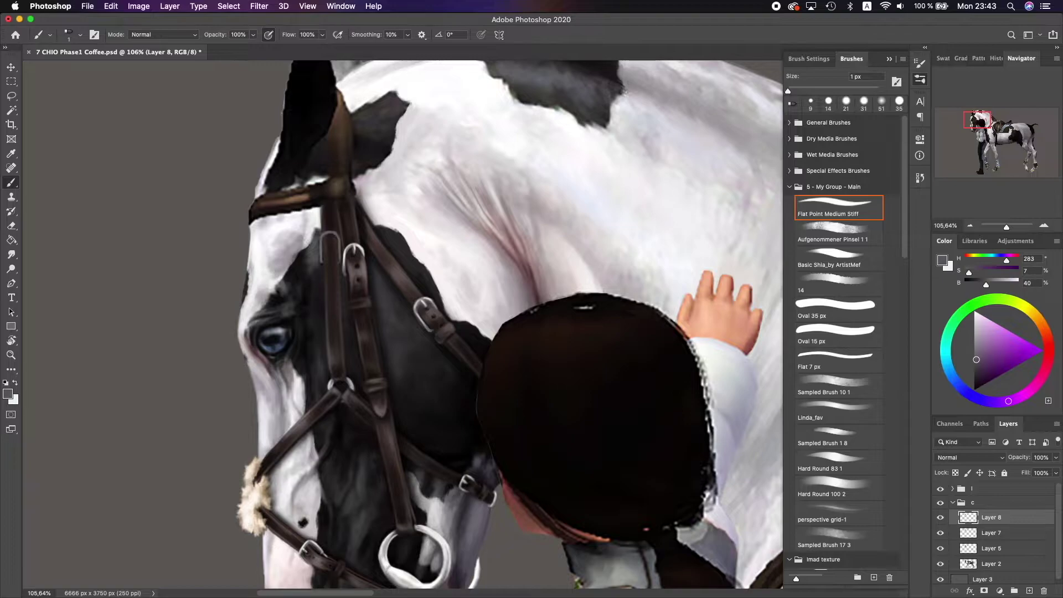
key(F5)
key(F5)
alt+click(357, 197)
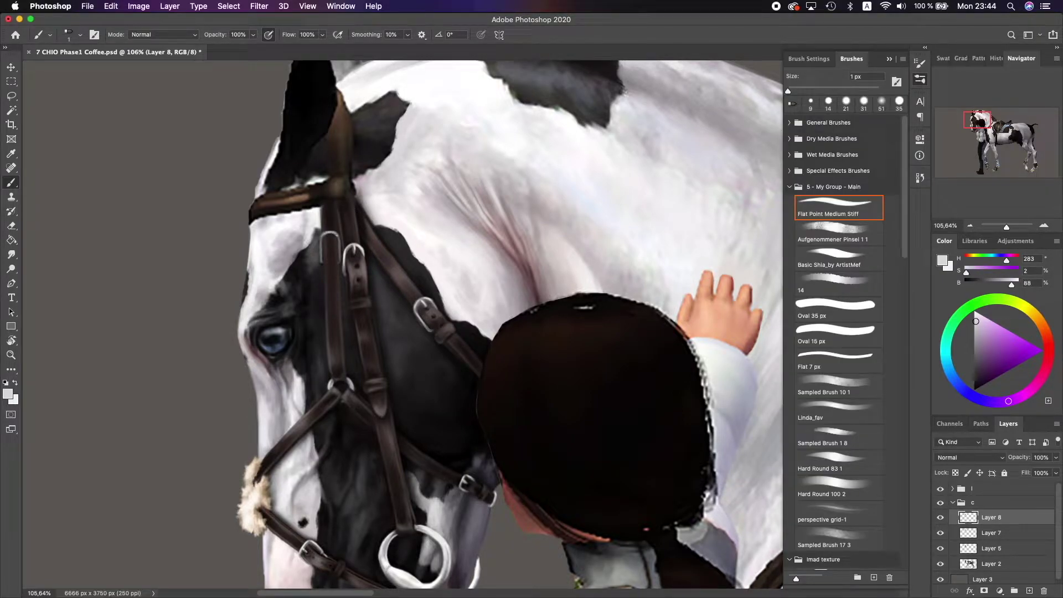
alt+click(417, 303)
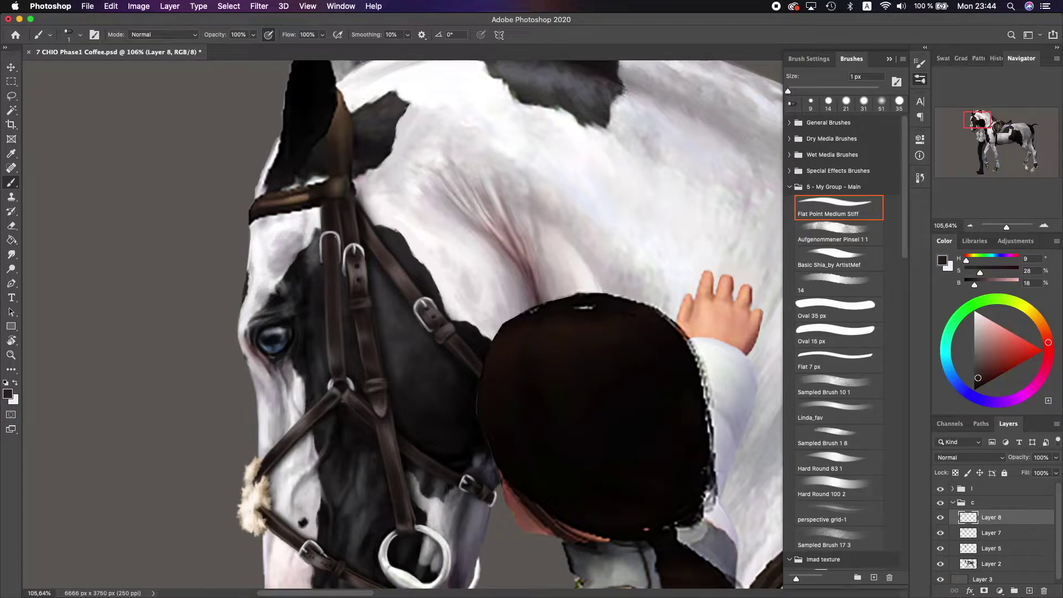
- Save the document and paint the prong and leather shading inside the front cheek strap buckle with sampled tones at 1 and 6 px
key(super+s)
scroll(417, 304, up, 1)
alt+click(320, 266)
drag(301, 238, 303, 272)
key(bracketright)
key(bracketright)
key(bracketright)
key(bracketright)
key(bracketright)
alt+click(304, 244)
alt+click(320, 299)
key(bracketleft)
key(bracketleft)
key(bracketleft)
key(bracketleft)
alt+click(311, 259)
key(bracketright)
key(bracketright)
key(bracketright)
key(bracketright)
scroll(296, 224, down, 2)
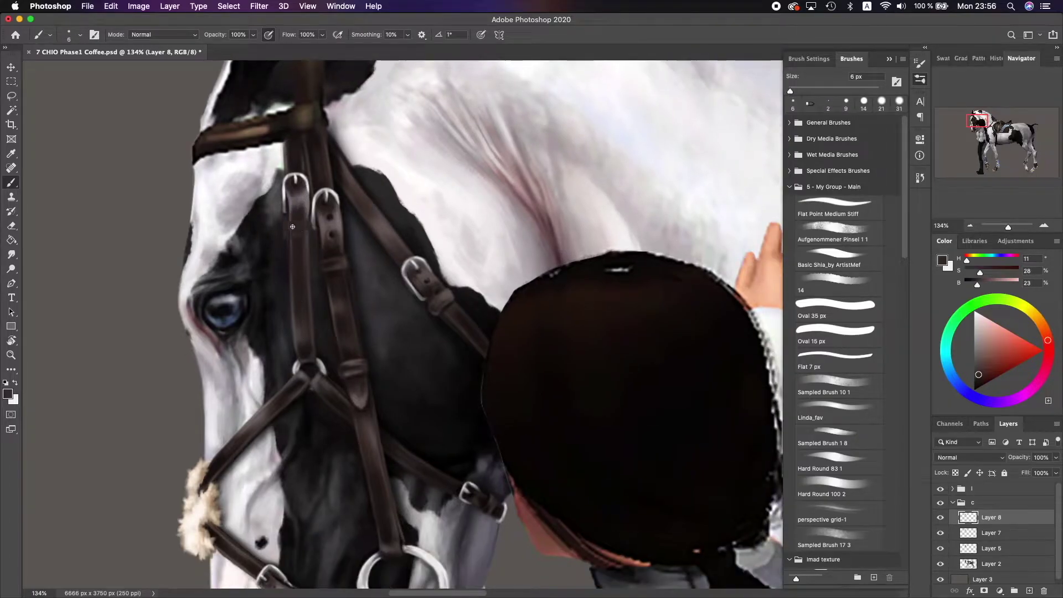
- Paint a leather keeper loop below the front cheek strap buckle with sampled near-black and brown tones, using a 1 px brush
key(bracketleft)
key(bracketleft)
key(bracketleft)
key(bracketleft)
key(bracketleft)
alt+click(209, 475)
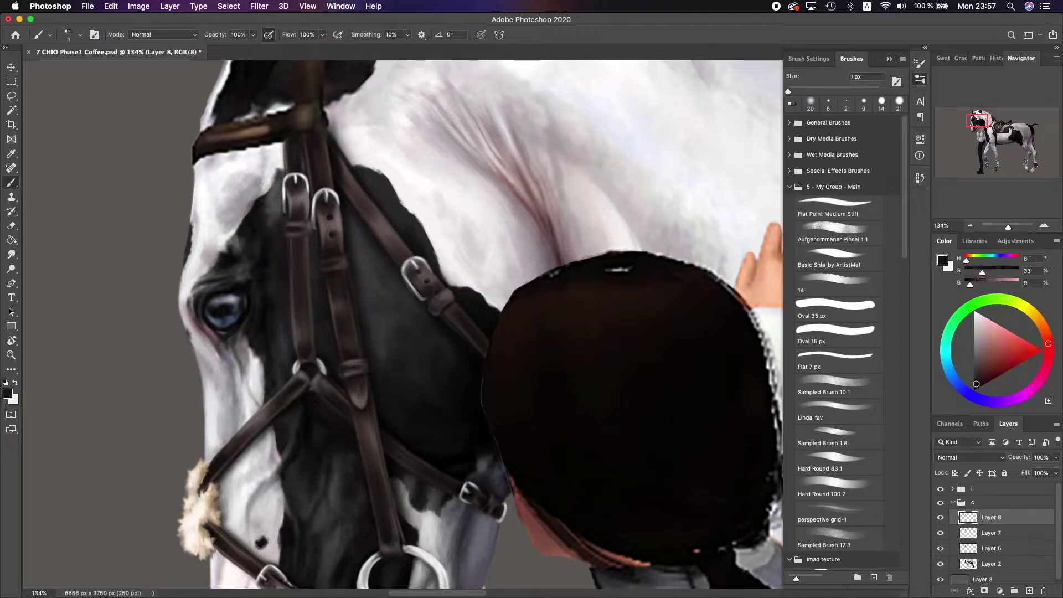
alt+click(304, 220)
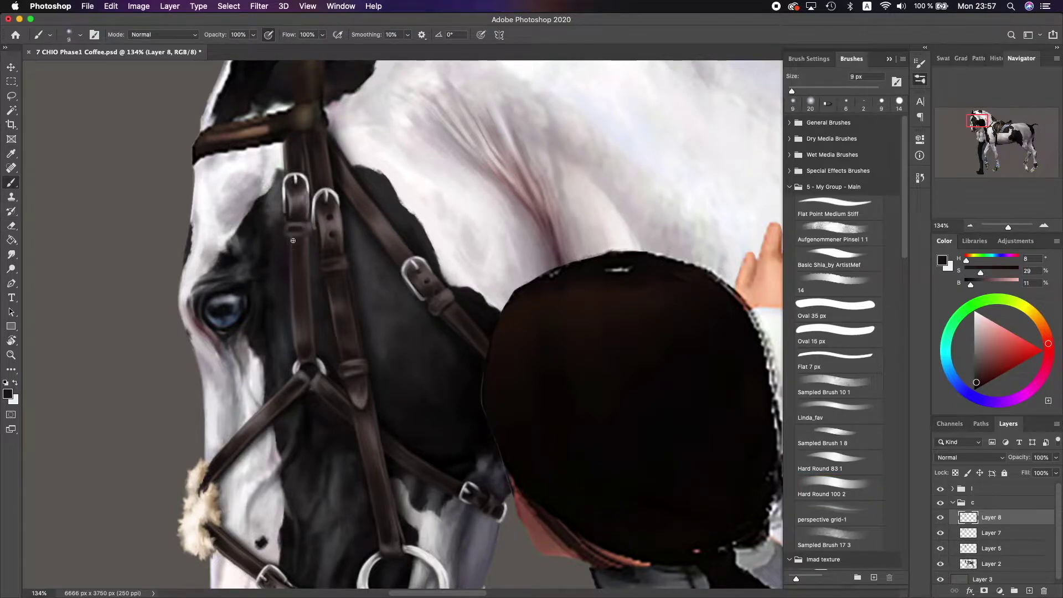
- Paint black holes along the rear cheek strap with a 7 px brush and edge them with a sampled grey-brown at 1 px
key(bracketleft)
key(bracketleft)
scroll(293, 247, down, 2)
key(d)
scroll(293, 247, right, 3)
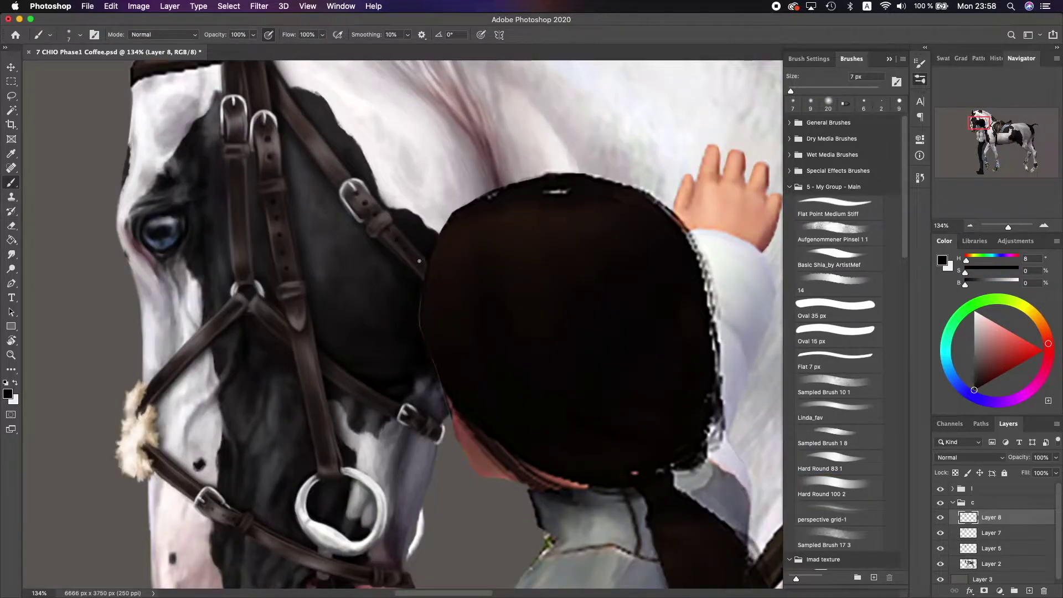
scroll(420, 260, down, 5)
key(bracketleft)
key(bracketleft)
key(bracketleft)
key(bracketleft)
key(bracketleft)
key(bracketleft)
alt+click(283, 251)
scroll(283, 251, up, 5)
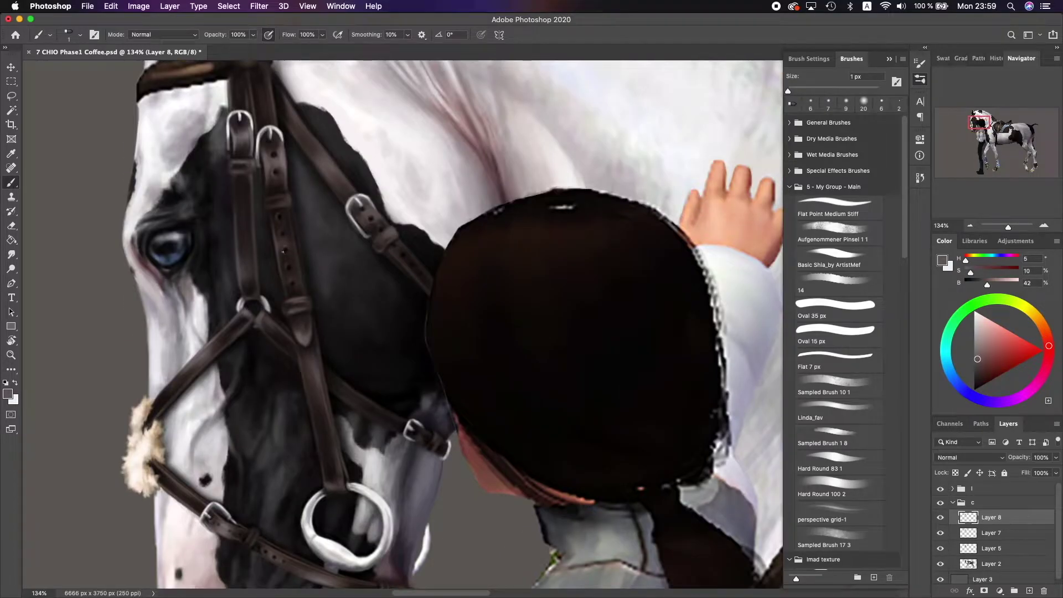
- Paint black holes along the front cheek strap on Layer 8 with a 6 px brush and sample brown for their shading
scroll(283, 251, up, 3)
scroll(283, 251, left, 2)
key(d)
key(bracketright)
key(bracketright)
key(bracketright)
key(bracketright)
key(bracketright)
scroll(276, 168, up, 3)
scroll(275, 169, left, 1)
alt+click(279, 284)
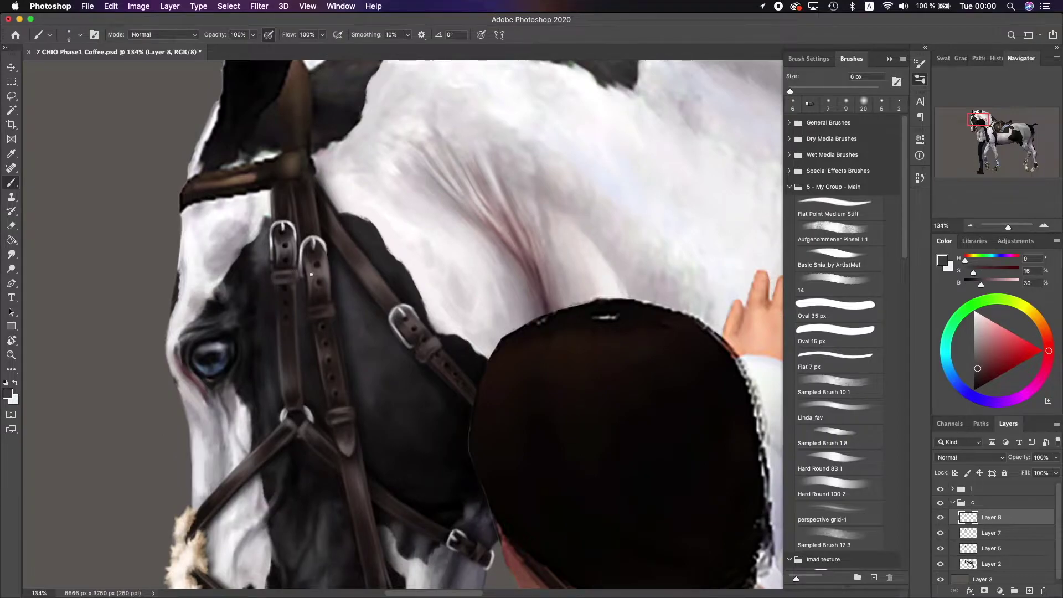
- Paint a second keeper loop on the front cheek strap and highlight the straps with sampled greys, using a 6 px brush
alt+click(315, 342)
alt+click(285, 351)
alt+click(308, 259)
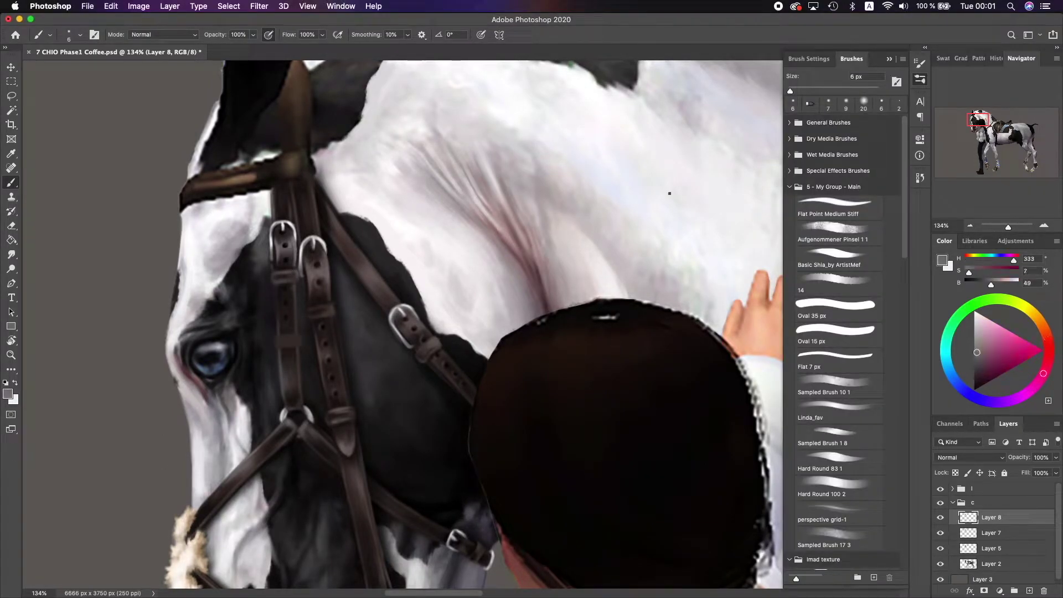
scroll(300, 292, down, 2)
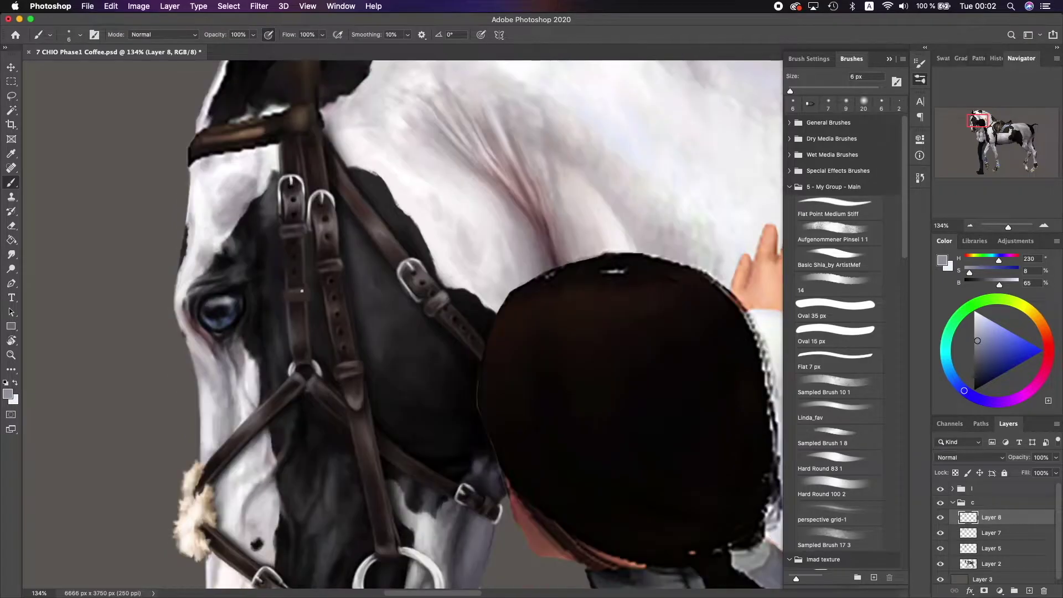
scroll(355, 373, down, 3)
alt+click(383, 393)
scroll(388, 399, up, 2)
alt+click(407, 415)
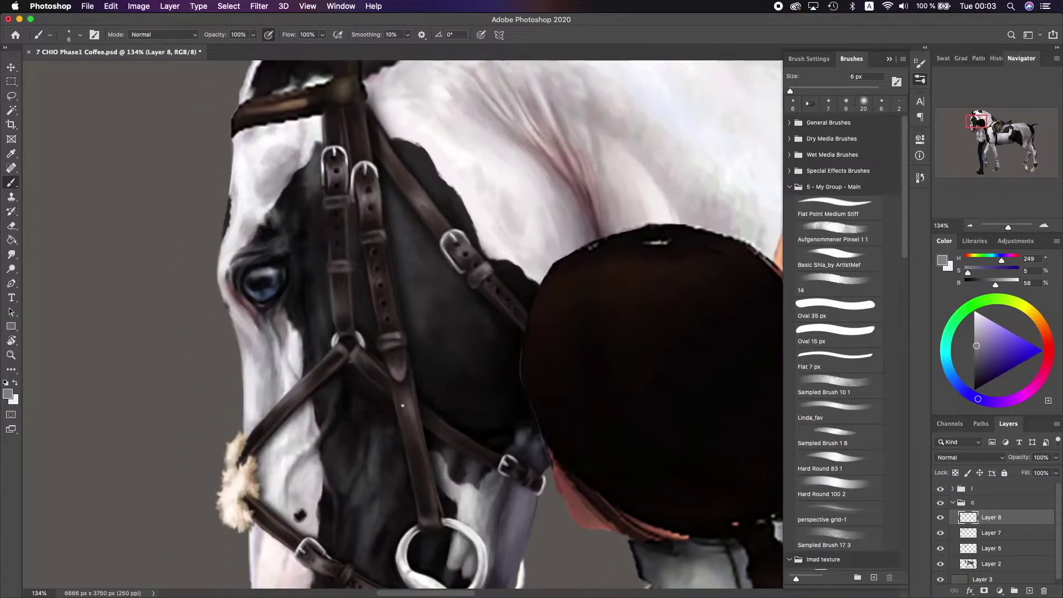
scroll(295, 391, down, 3)
scroll(388, 390, up, 4)
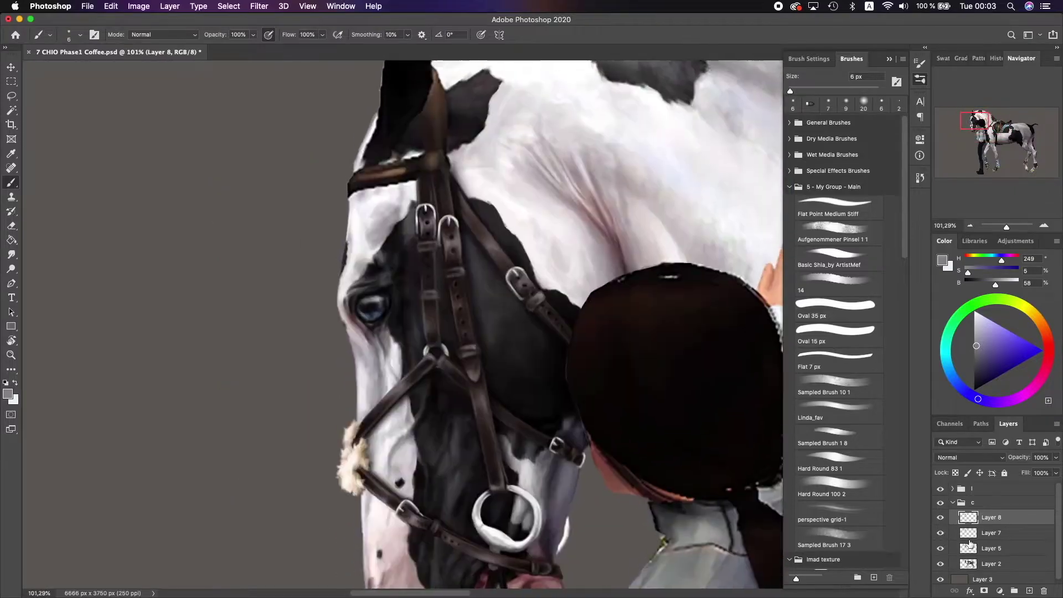
- Paint the rounded strap end below the second keeper of the front cheek strap with sampled browns and greys at 1 px
alt+click(485, 390)
alt+click(491, 373)
key(bracketleft)
key(bracketleft)
key(bracketleft)
key(bracketleft)
key(bracketleft)
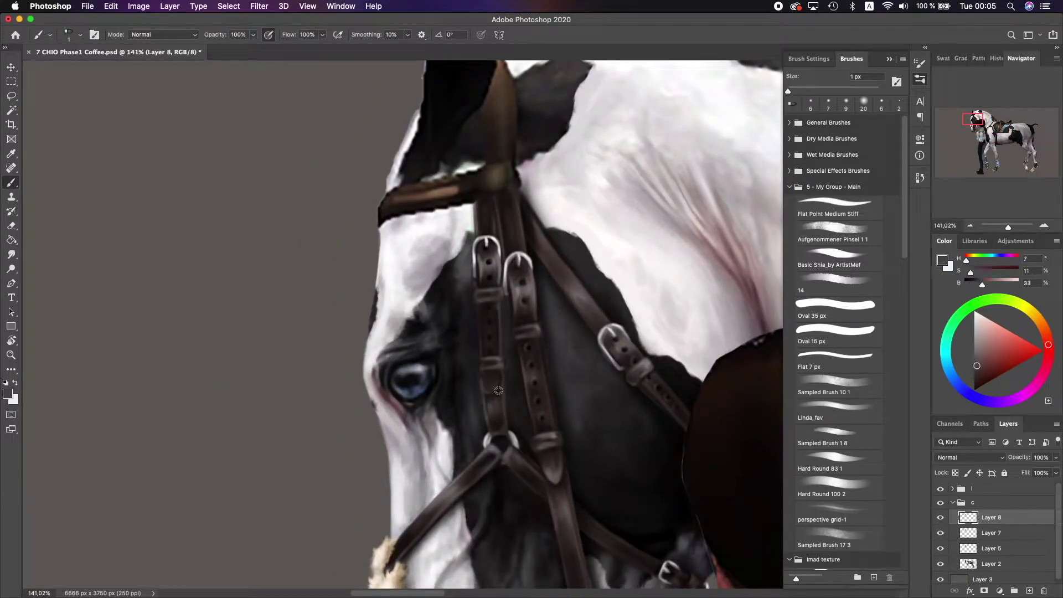
alt+click(543, 379)
scroll(563, 457, right, 2)
alt+click(648, 310)
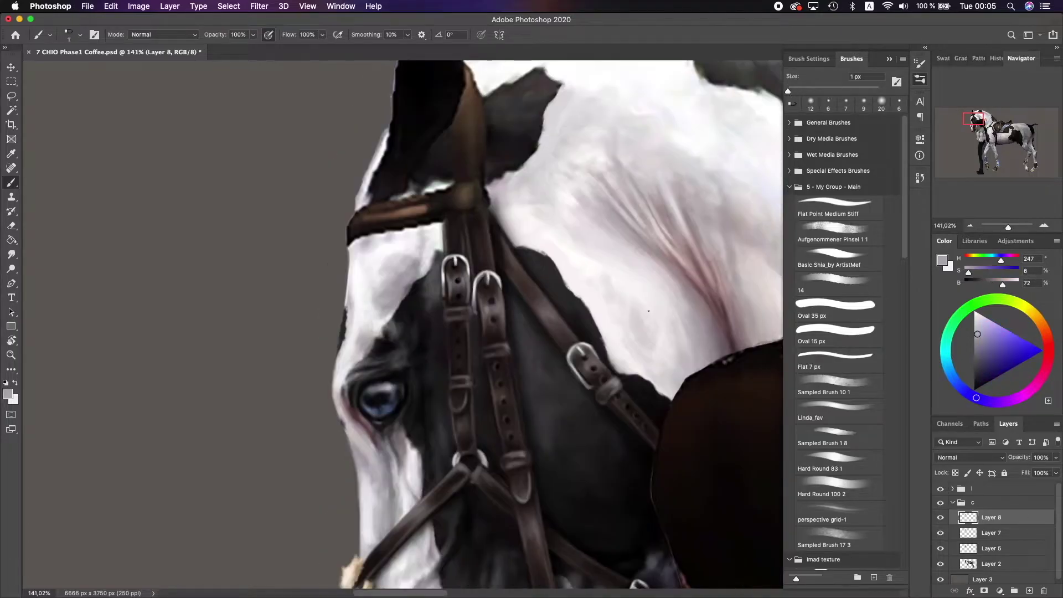
alt+click(461, 347)
scroll(418, 489, down, 5)
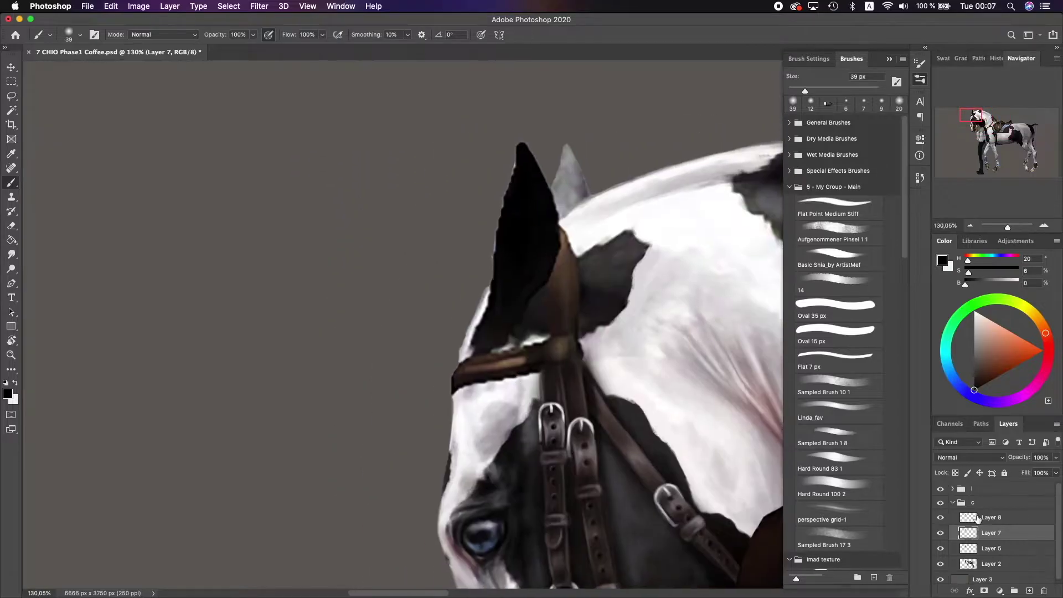
- Repaint the browband across the forehead on Layer 8 with sampled dark brown, using the Hard Round 100 2 brush
click(978, 518)
click(839, 487)
scroll(487, 309, down, 3)
alt+click(487, 308)
scroll(507, 364, up, 2)
drag(501, 357, 581, 335)
alt+click(504, 342)
- Erase the remains of the old browband and uneven forehead edge on Layer 2 with a 20 px eraser
key(x)
key(alt+bracketleft)
key(alt+bracketleft)
key(alt+bracketleft)
key(e)
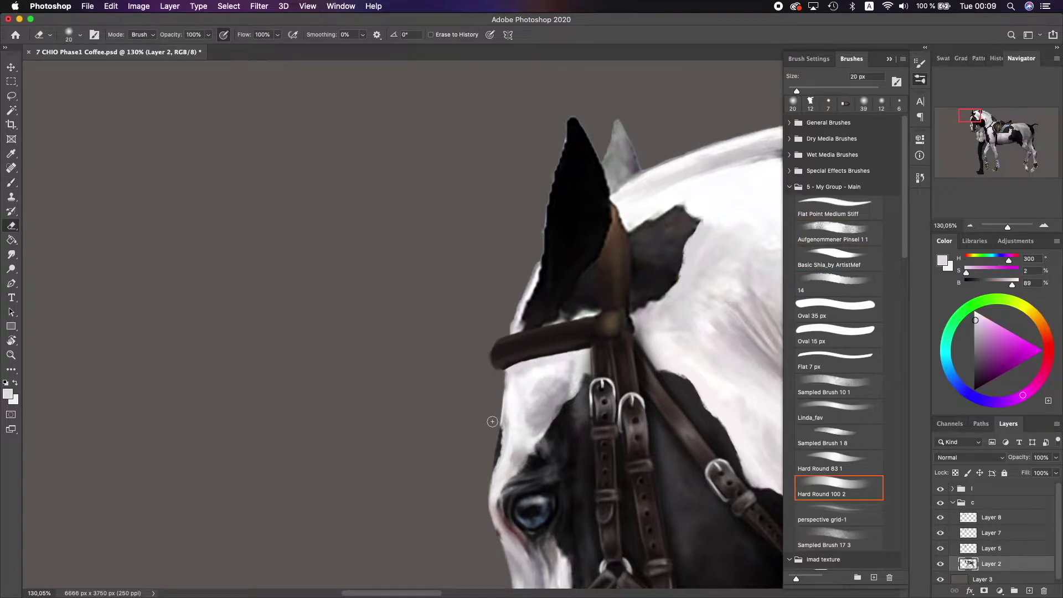
- Paint raised edges and highlights along the browband on Layer 8 with sampled greys, using brushes between 5 and 8 px
key(alt+bracketright)
key(alt+bracketright)
key(alt+bracketright)
key(x)
key(b)
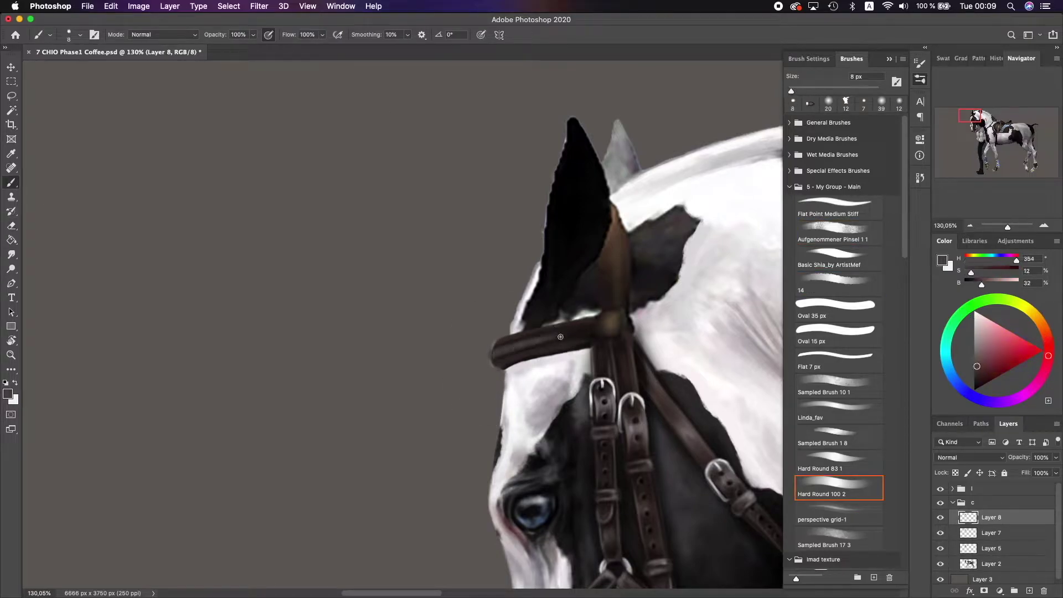
alt+click(587, 324)
scroll(586, 323, up, 3)
scroll(587, 323, left, 2)
key(bracketleft)
key(bracketleft)
key(bracketleft)
key(bracketleft)
key(bracketleft)
key(bracketleft)
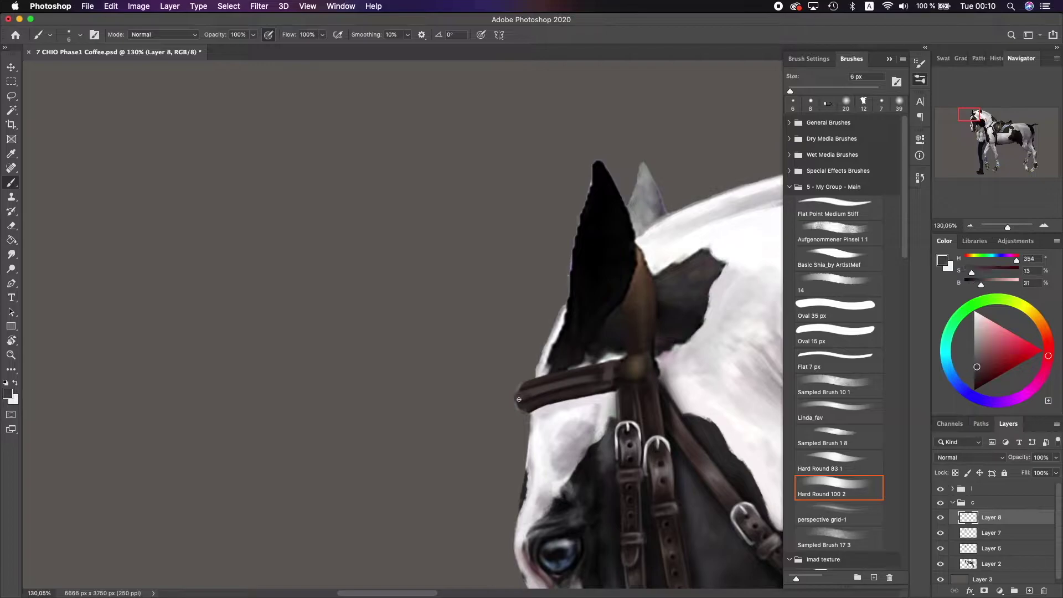
key(bracketright)
key(bracketright)
key(bracketright)
alt+click(609, 375)
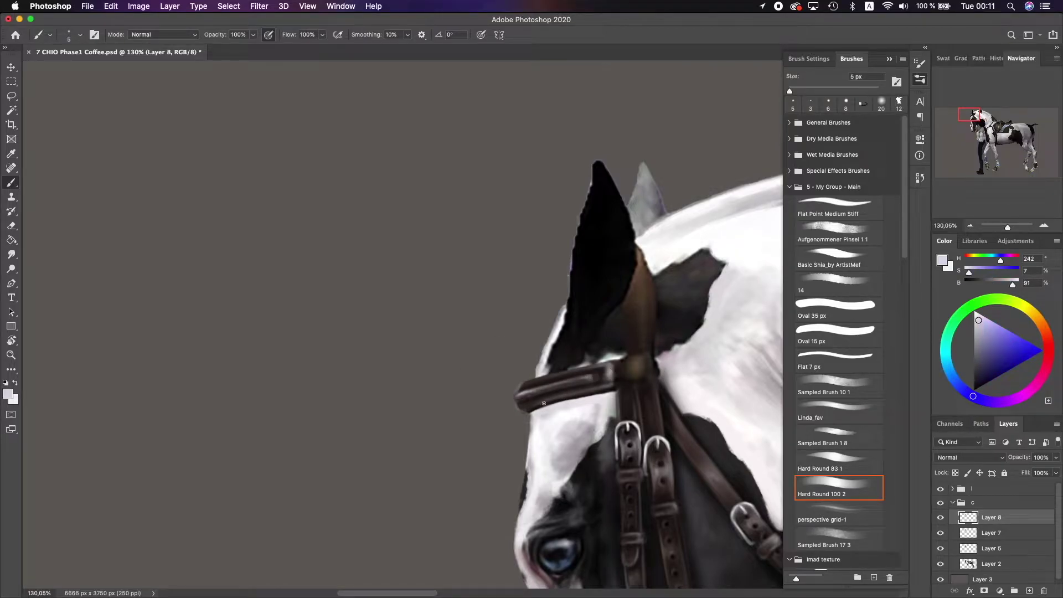
- Paint a dark leather loop where the browband meets the headpiece with sampled browns, using a 5 px brush
scroll(598, 382, down, 5)
alt+click(604, 355)
scroll(619, 315, up, 5)
drag(619, 314, 597, 308)
alt+click(582, 338)
alt+click(623, 310)
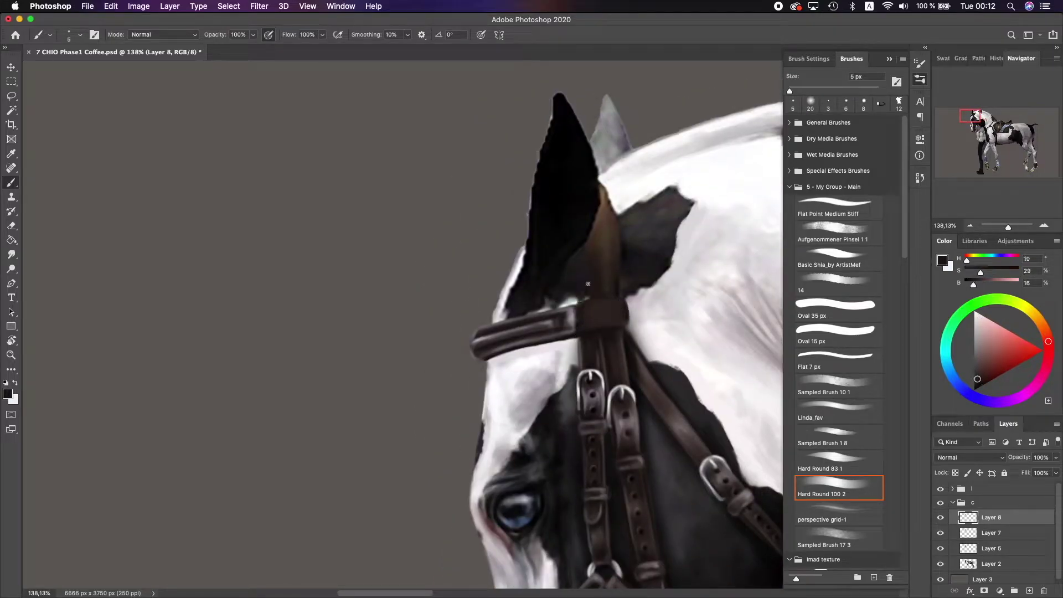
- Repaint the headpiece strap behind the ear with sampled near-black and brown tones, starting with a 12 px brush and reducing its size
key(])
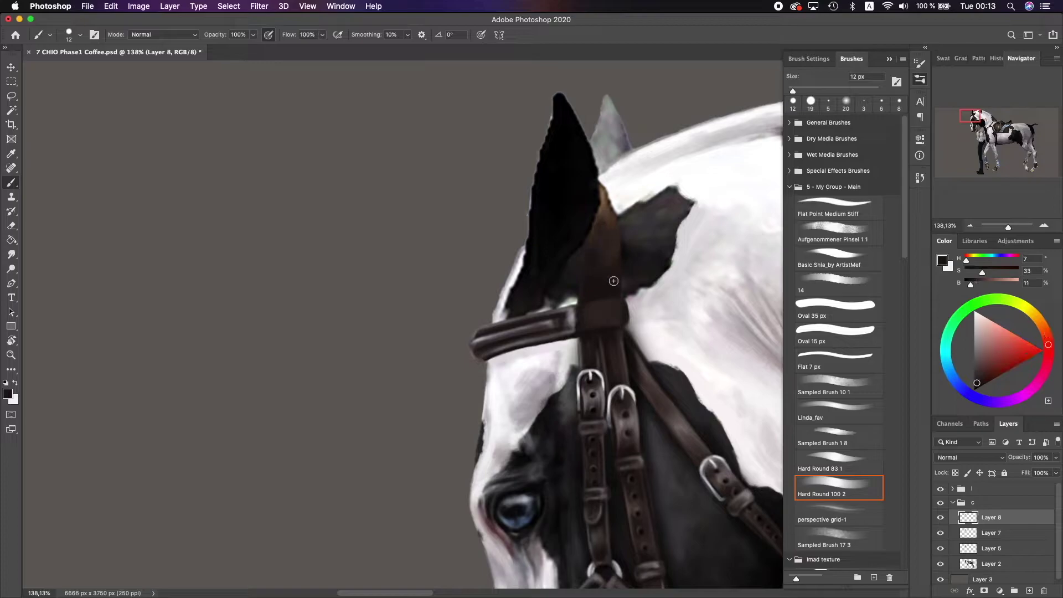
scroll(600, 250, right, 3)
scroll(601, 250, up, 1)
key([)
key([)
key([)
drag(560, 203, 551, 313)
alt+click(556, 277)
drag(562, 199, 565, 258)
alt+click(553, 302)
key([)
alt+click(554, 312)
alt+click(545, 270)
- Shade the headpiece just above the browband loop with near-black at 20 px and refine it with the Flat Point Medium Stiff brush
key(F5)
key(F5)
scroll(528, 248, down, 3)
click(810, 101)
scroll(528, 248, right, 3)
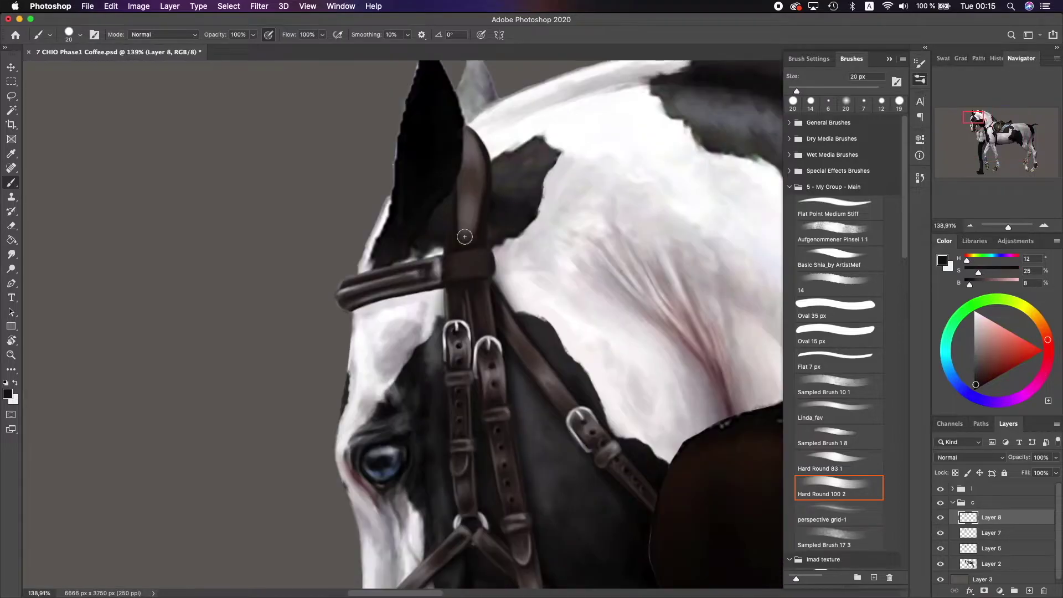
scroll(528, 248, down, 3)
click(837, 208)
scroll(506, 193, up, 3)
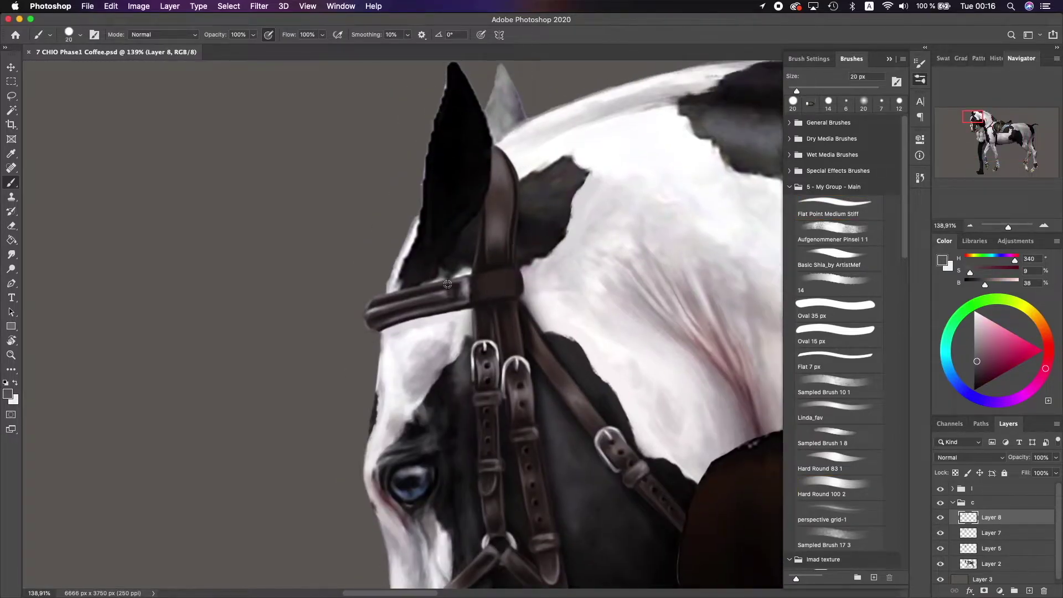
- Touch up the browband area of the bridle on Layer 8 with a sampled near-white and a 7 px brush
scroll(532, 259, down, 5)
scroll(473, 383, up, 6)
alt+click(473, 384)
scroll(472, 383, down, 5)
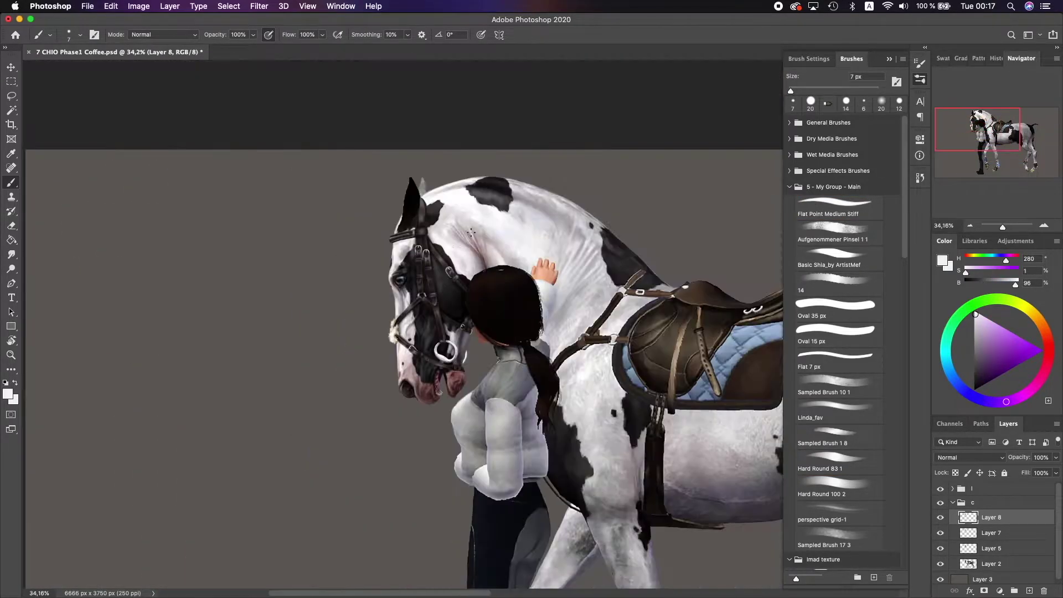
scroll(404, 310, up, 4)
- Paint soft black shadows beneath the browband and headpiece on Layer 7 with a 22 px brush, undoing a stray stroke
click(992, 564)
click(982, 528)
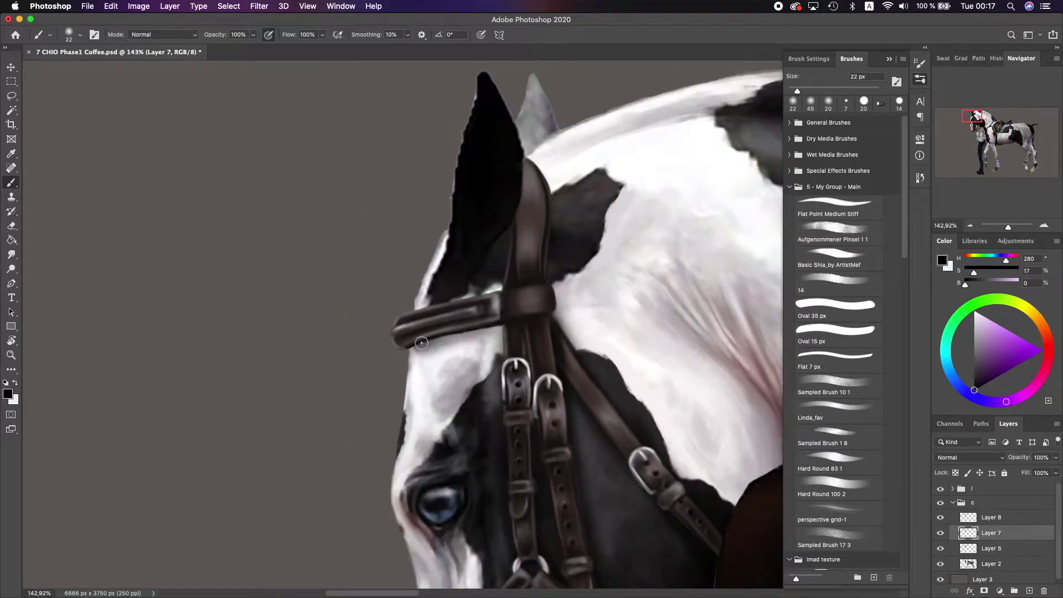
scroll(454, 338, up, 2)
drag(606, 103, 665, 93)
key(super+z)
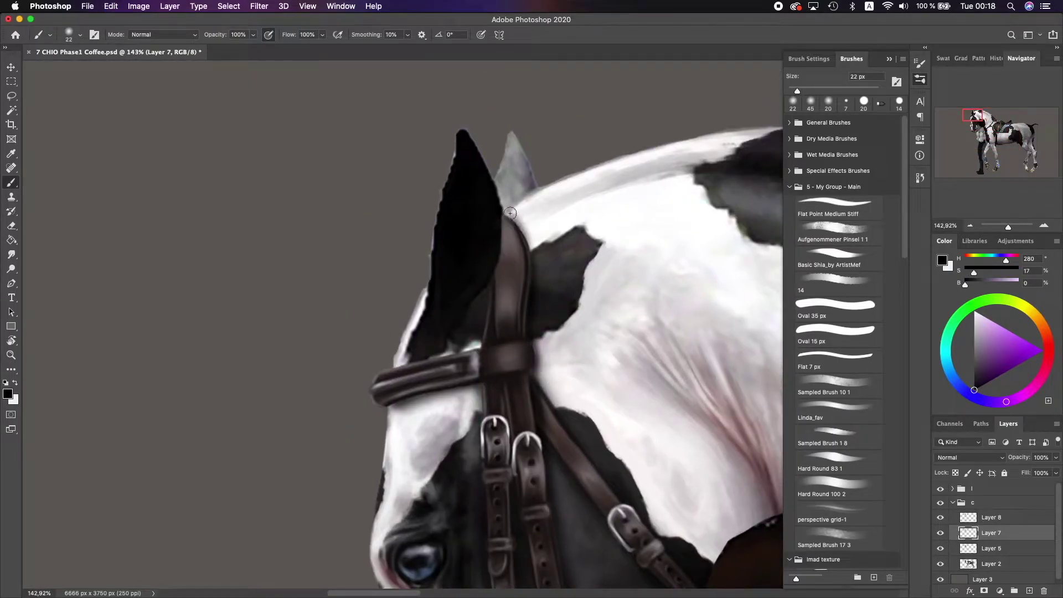
scroll(498, 277, up, 2)
click(839, 233)
scroll(498, 332, down, 4)
- Reshape the bridle on Layer 8 with the Liquify filter, raising its brush size to 77
click(975, 518)
key(shift+super+x)
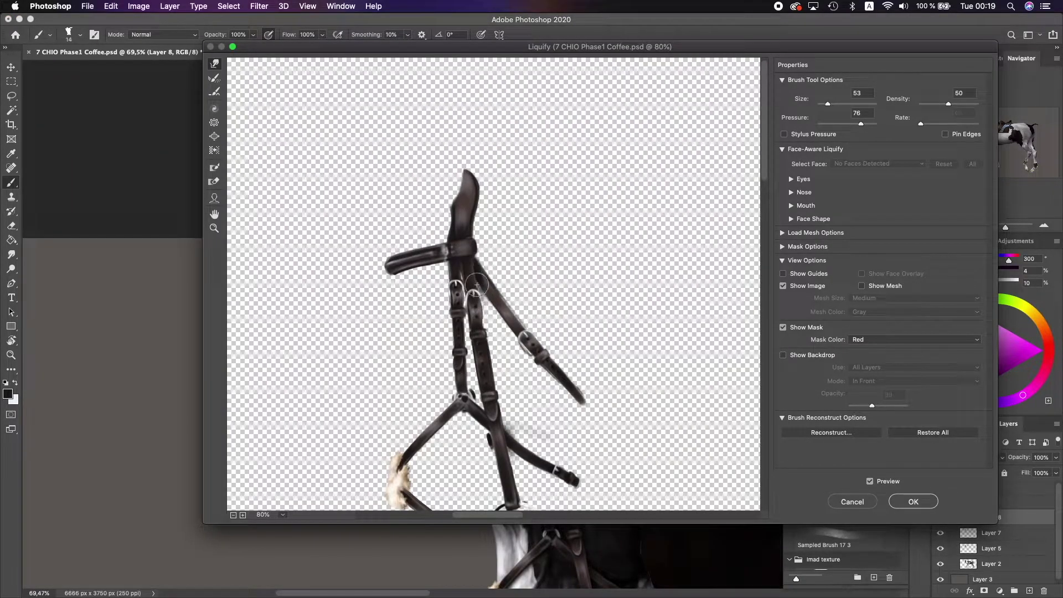
key(bracketright)
key(bracketright)
key(bracketright)
scroll(498, 438, down, 5)
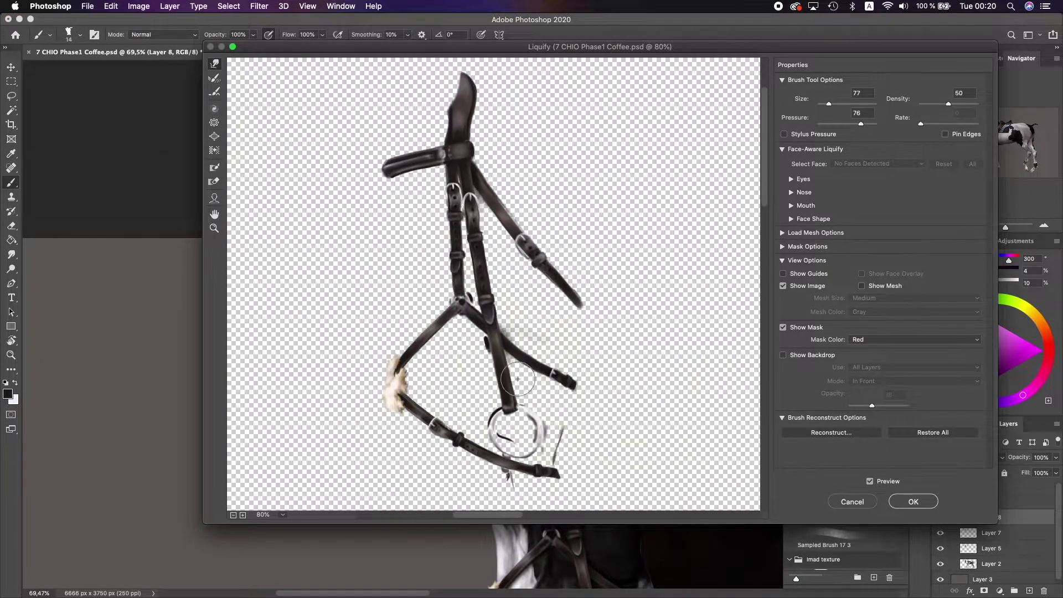
key(Return)
- Darken the rear edge of the headpiece behind the ears with a sampled dark brown and a 9 px brush
scroll(526, 277, up, 6)
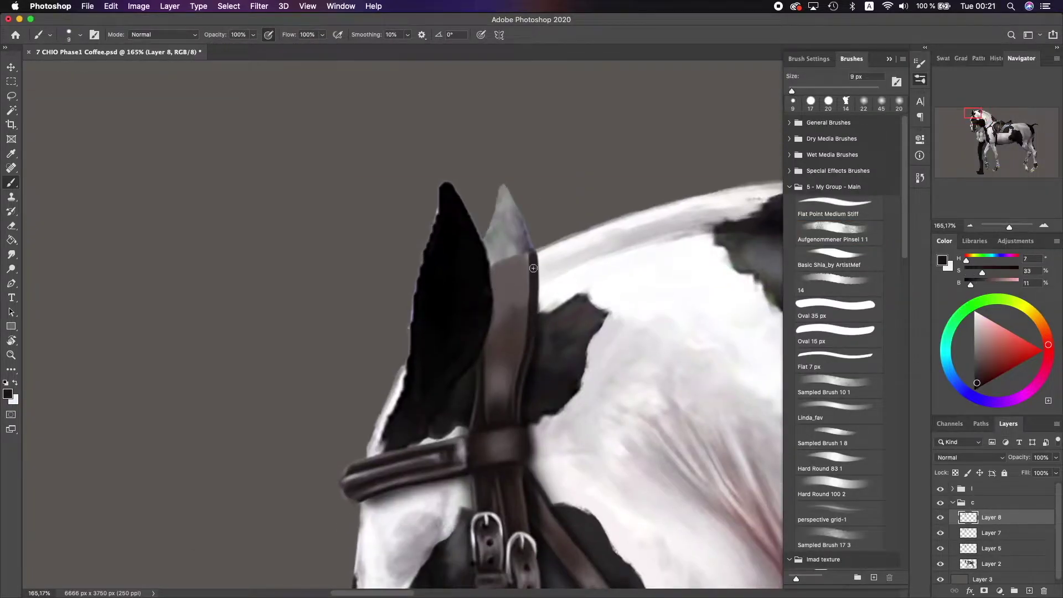
alt+click(533, 268)
scroll(533, 266, down, 3)
key(period)
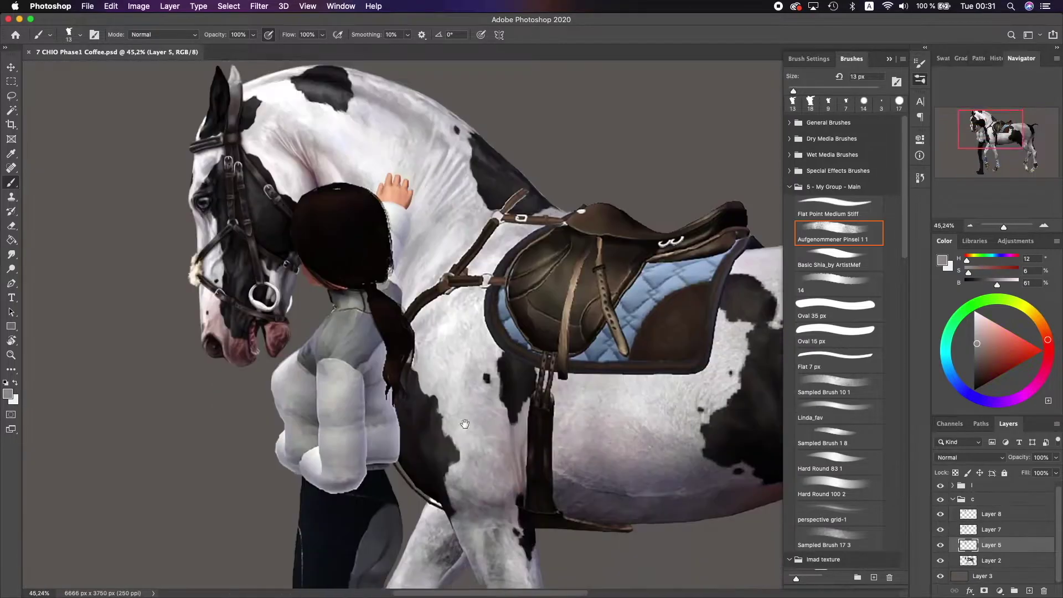
- Repaint the coat on the horse's chest and shoulder on Layer 5 with sampled light greys, using Aufgenommener Pinsel 1 1 at 28 px
scroll(439, 280, down, 2)
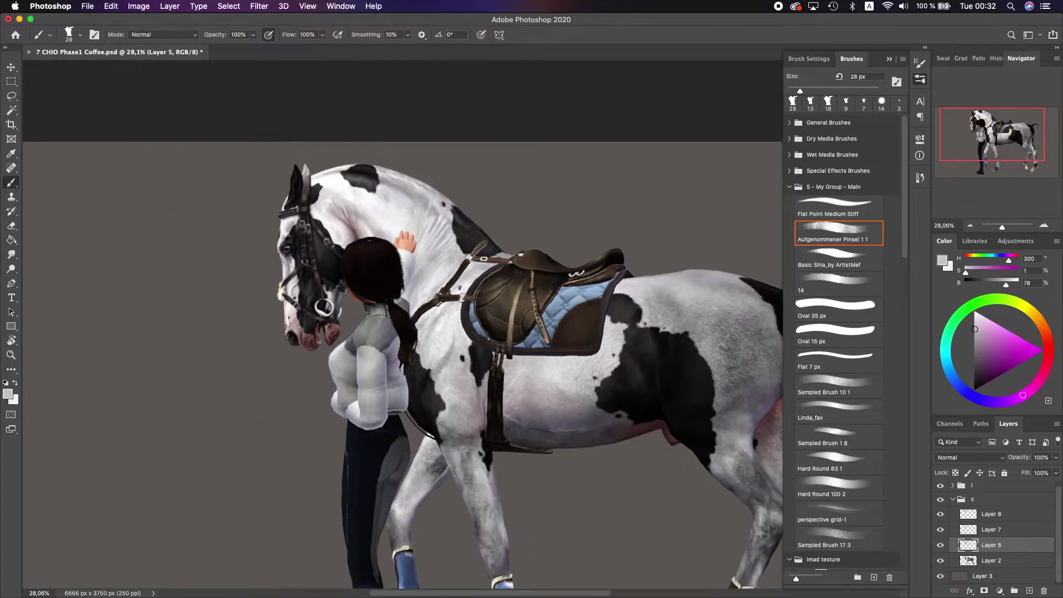
alt+click(427, 324)
alt+click(459, 308)
key(F5)
key(F5)
alt+click(460, 332)
scroll(470, 409, up, 2)
alt+click(454, 392)
scroll(479, 443, down, 2)
alt+click(479, 430)
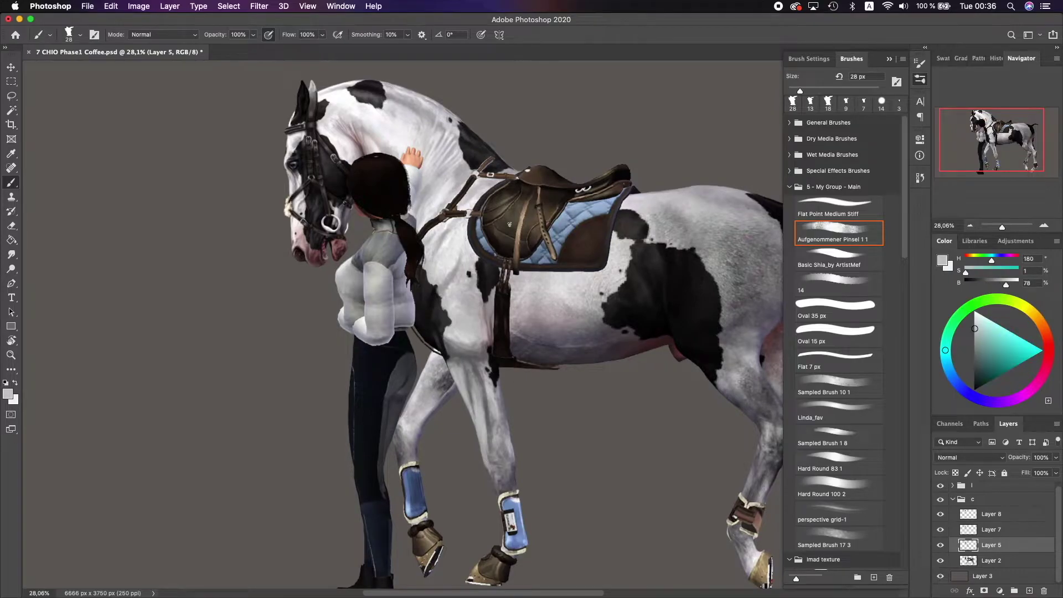
- Shade the lower chest and the top of the near foreleg with sampled greys at 28 px
scroll(509, 224, down, 2)
alt+click(454, 332)
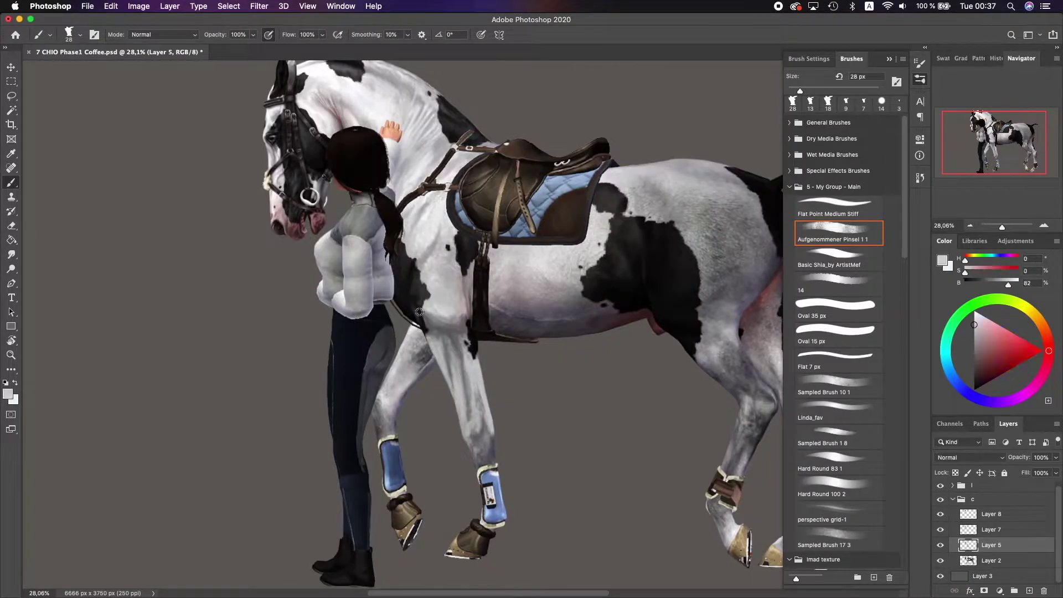
scroll(410, 293, down, 2)
alt+click(397, 269)
scroll(404, 266, down, 1)
alt+click(392, 278)
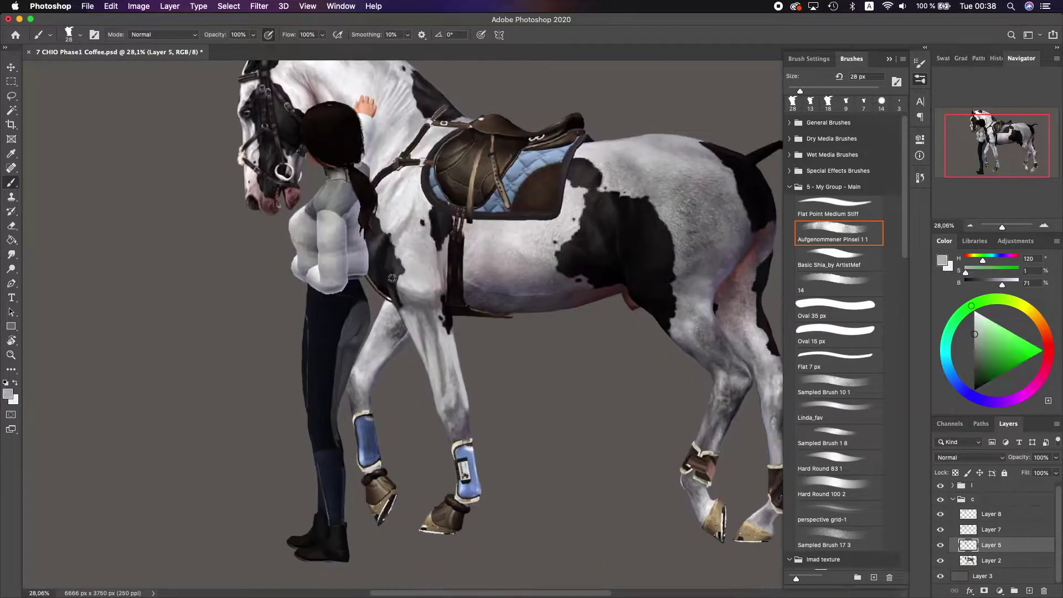
scroll(413, 346, up, 1)
alt+click(413, 346)
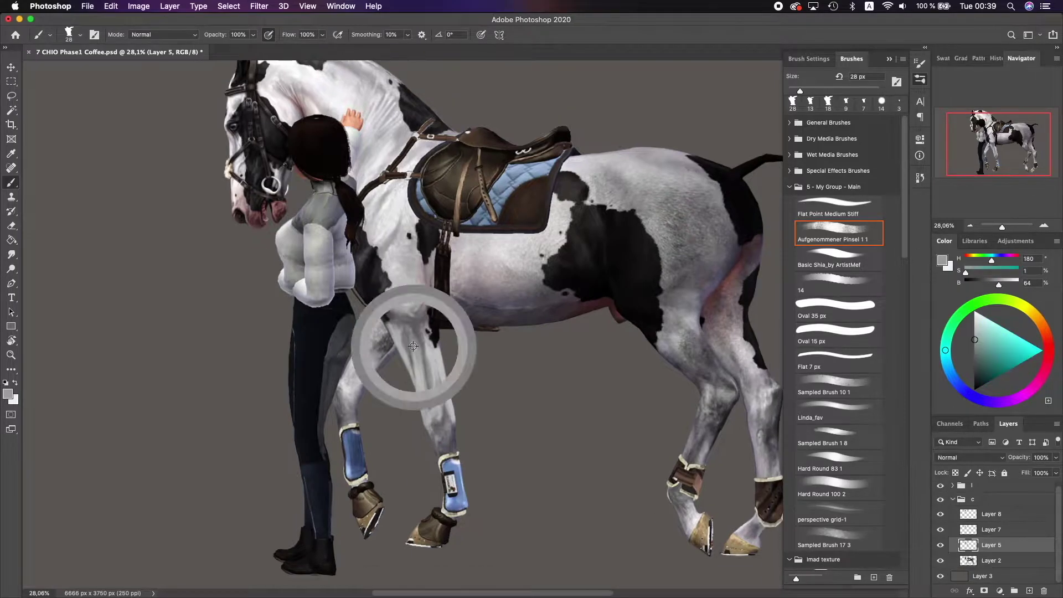
- Model the near foreleg from the forearm down to the knee with sampled mid and light greys at 28 px
scroll(293, 71, down, 1)
alt+click(294, 70)
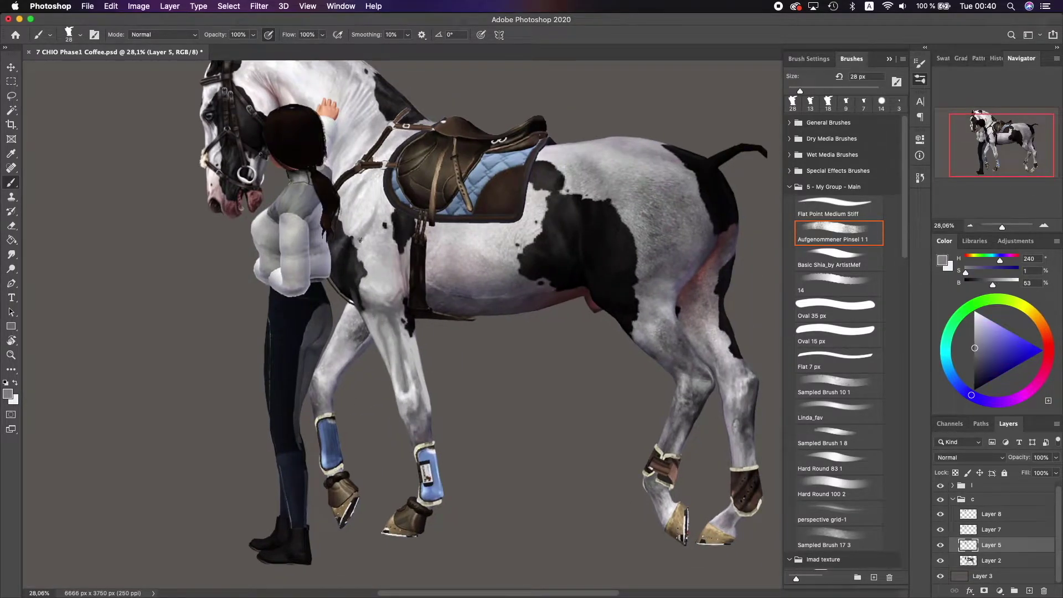
scroll(392, 366, down, 2)
alt+click(408, 404)
alt+click(407, 325)
alt+click(403, 238)
scroll(402, 329, left, 1)
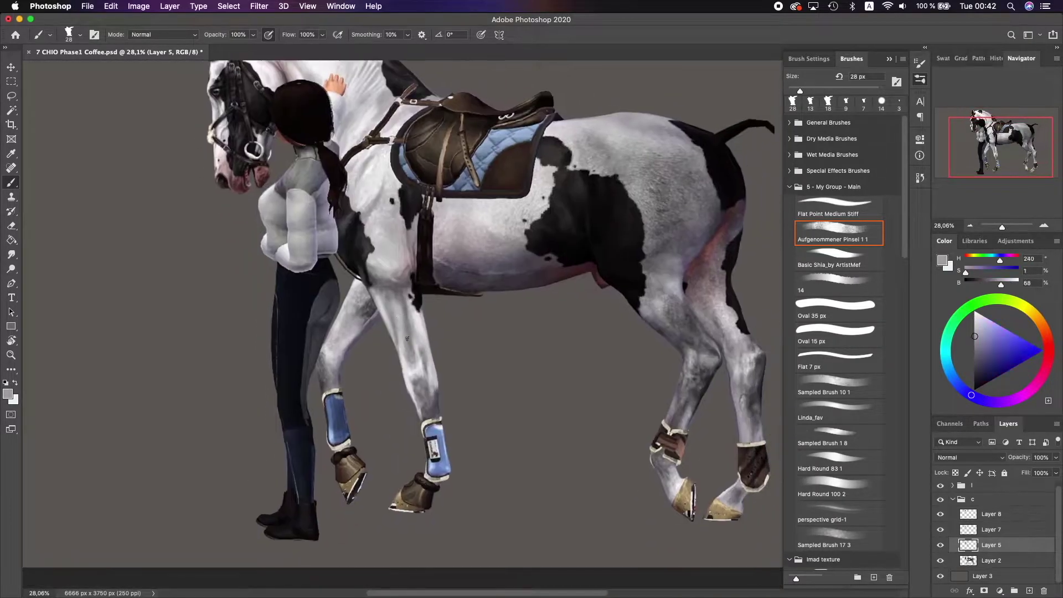
alt+click(428, 378)
scroll(427, 378, down, 3)
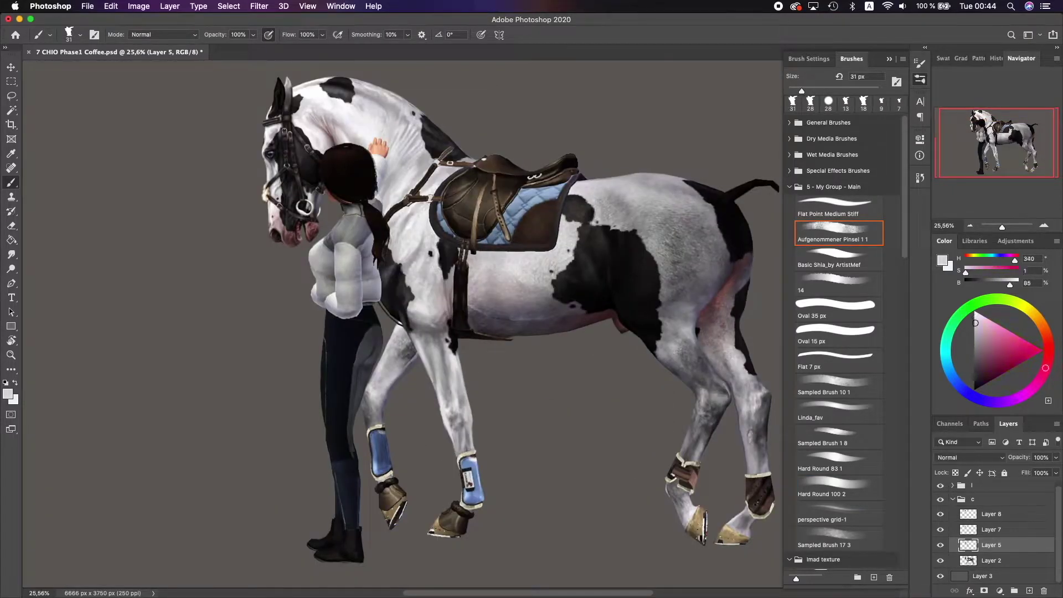
- Touch up the black coat beside the girth with Hard Round 100 2, and shade the near forearm in grey at 31 px
alt+click(456, 269)
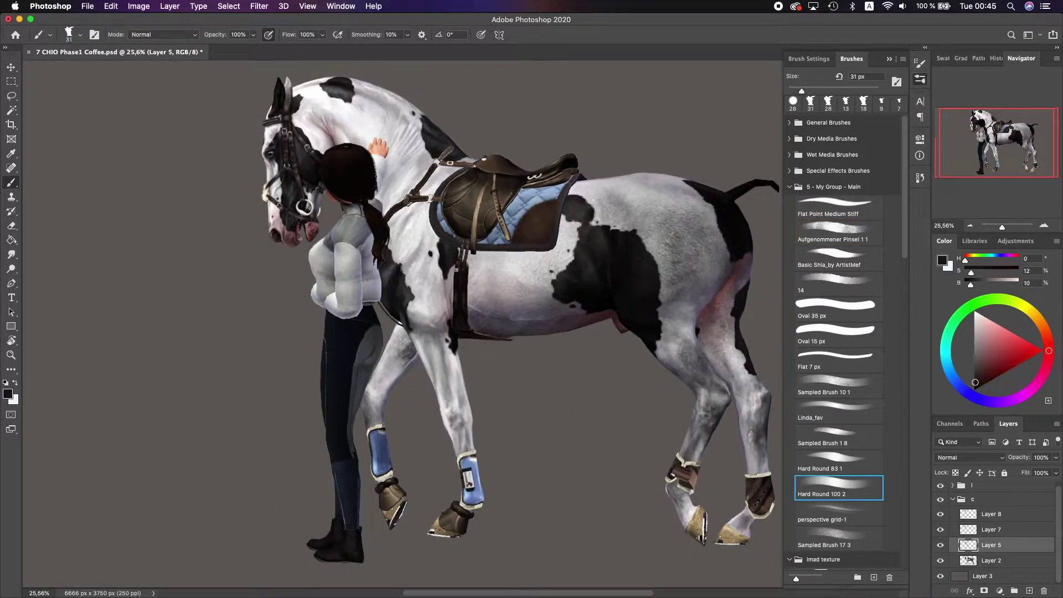
scroll(456, 270, left, 2)
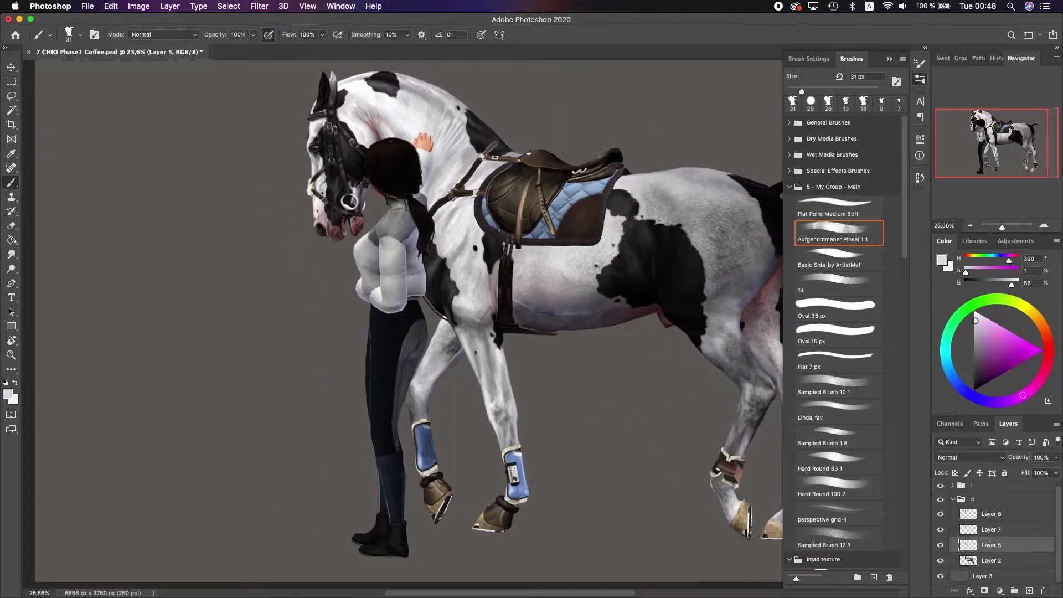
alt+click(486, 362)
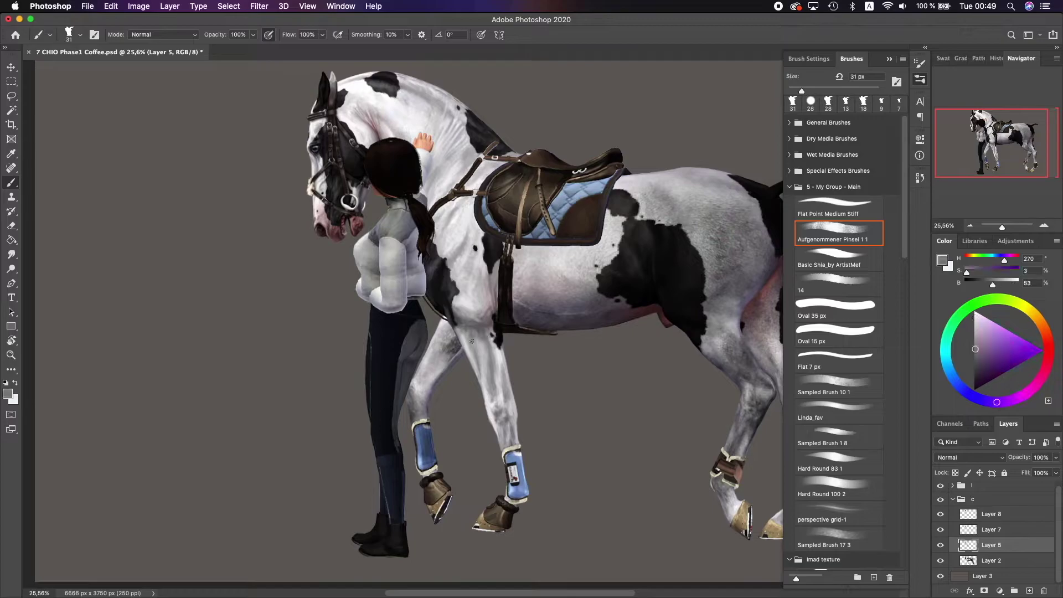
alt+click(472, 342)
- Refine the near foreleg and the edge of the chest's black patch with sampled coat tones at 31 px
scroll(476, 354, down, 2)
scroll(477, 354, right, 2)
alt+click(478, 414)
scroll(474, 393, up, 2)
alt+click(534, 388)
scroll(540, 333, up, 1)
scroll(546, 256, left, 2)
alt+click(499, 385)
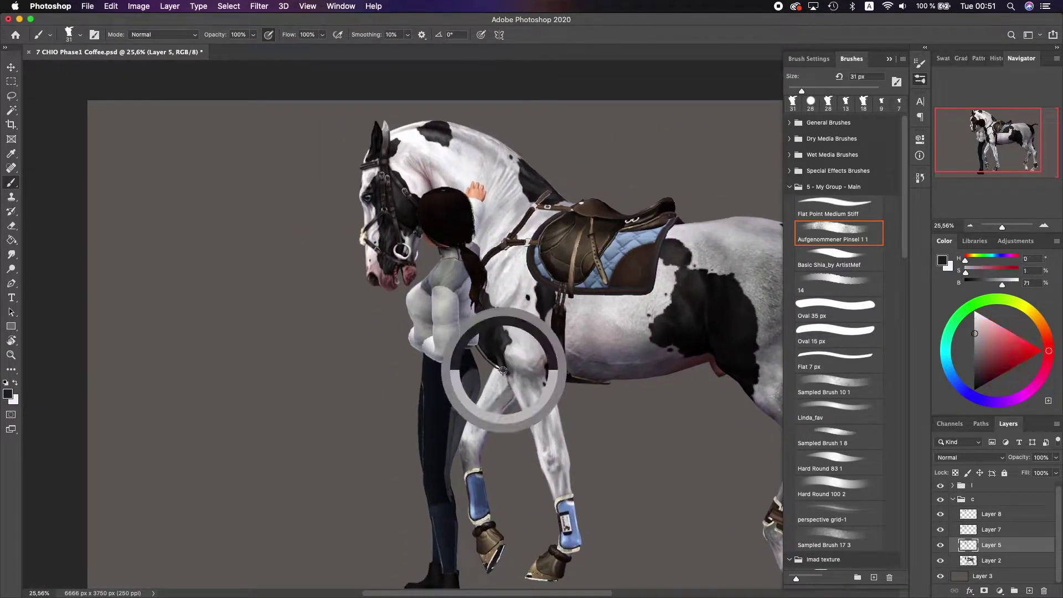
- Shade the upper part of the far foreleg with sampled greys, keeping the textured brush at 31 px
scroll(443, 409, right, 2)
scroll(443, 410, down, 2)
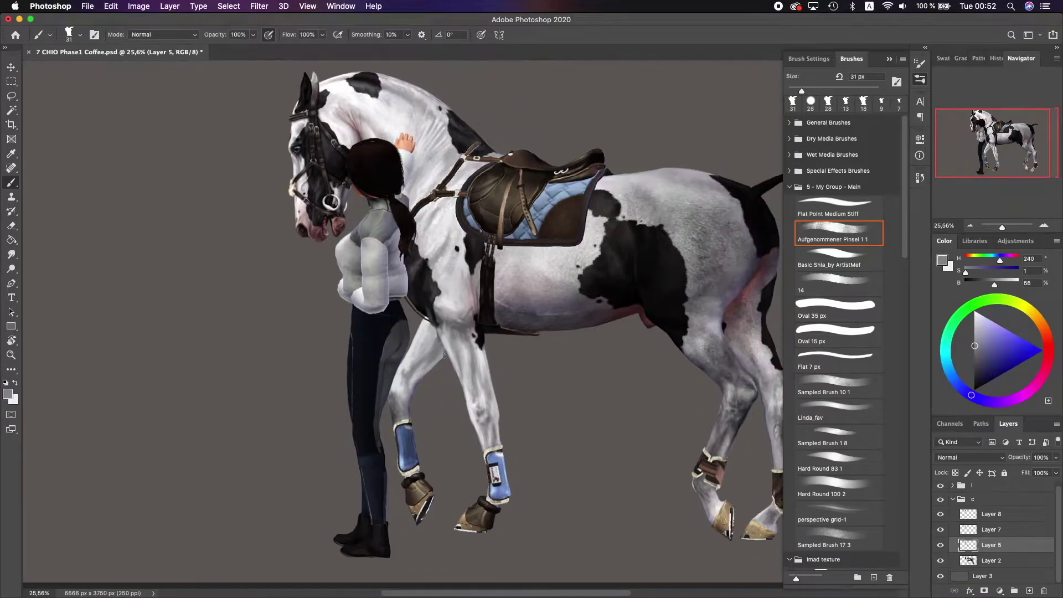
alt+click(405, 380)
scroll(438, 354, up, 1)
alt+click(436, 355)
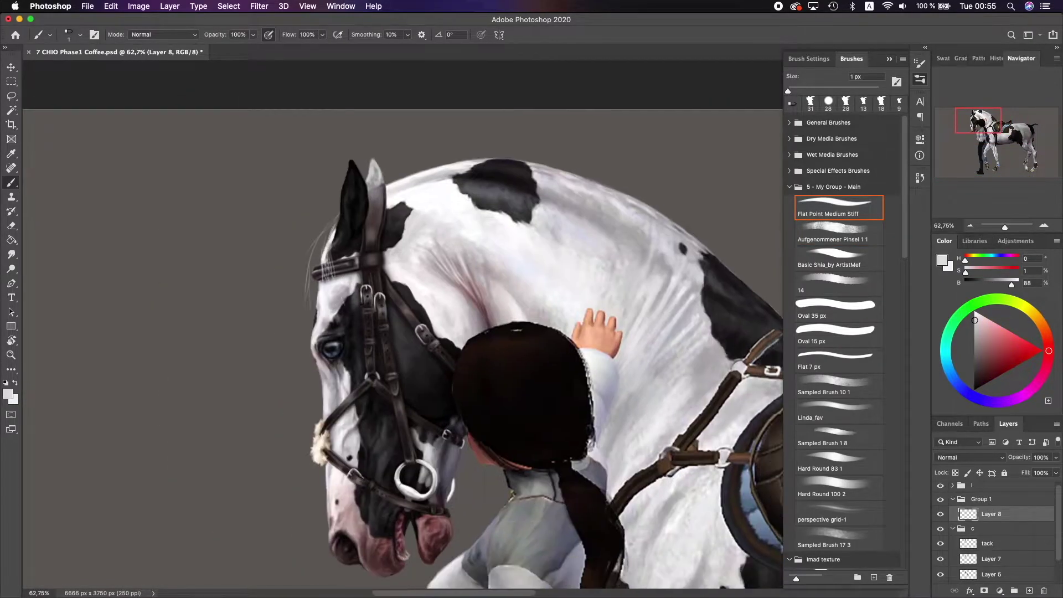
- Paint a forelock of fine near-white and grey strands over the browband on Layer 8 in Group 1, using a 1 px brush
drag(382, 248, 350, 310)
drag(374, 264, 352, 342)
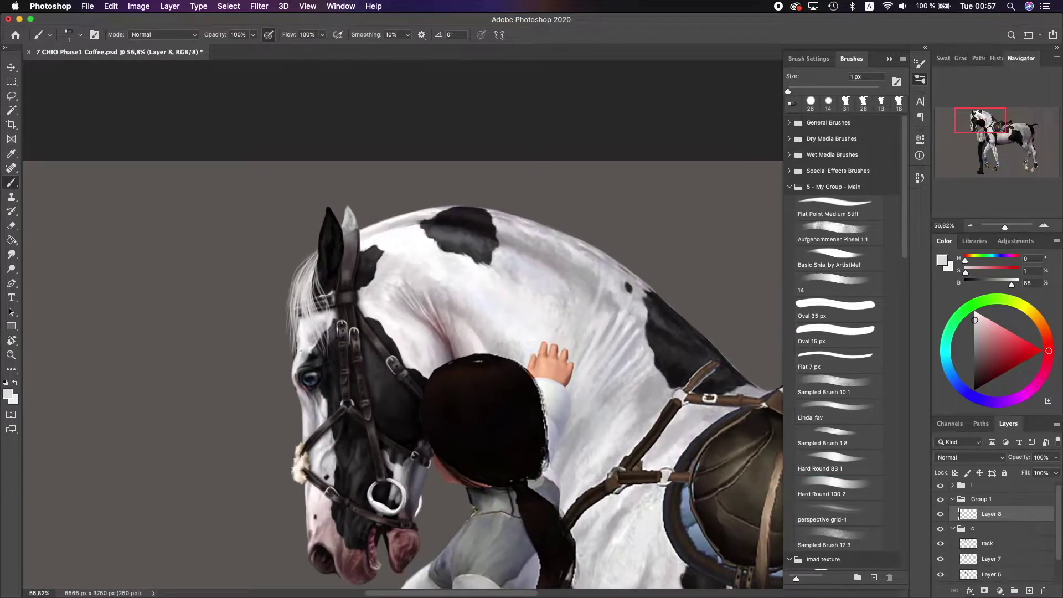
drag(316, 252, 295, 324)
alt+click(310, 299)
alt+click(302, 282)
drag(308, 278, 298, 327)
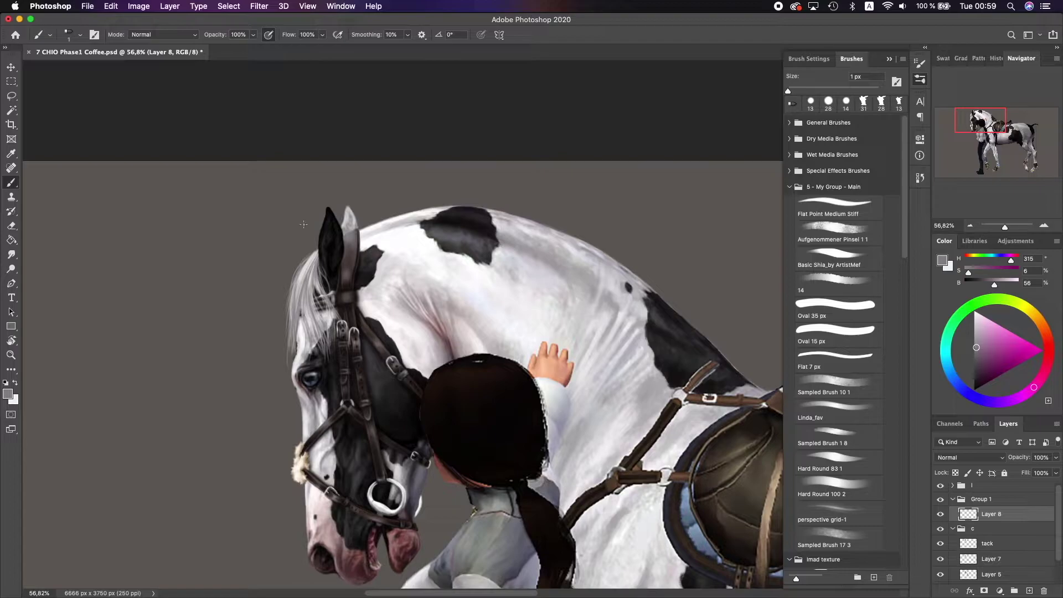
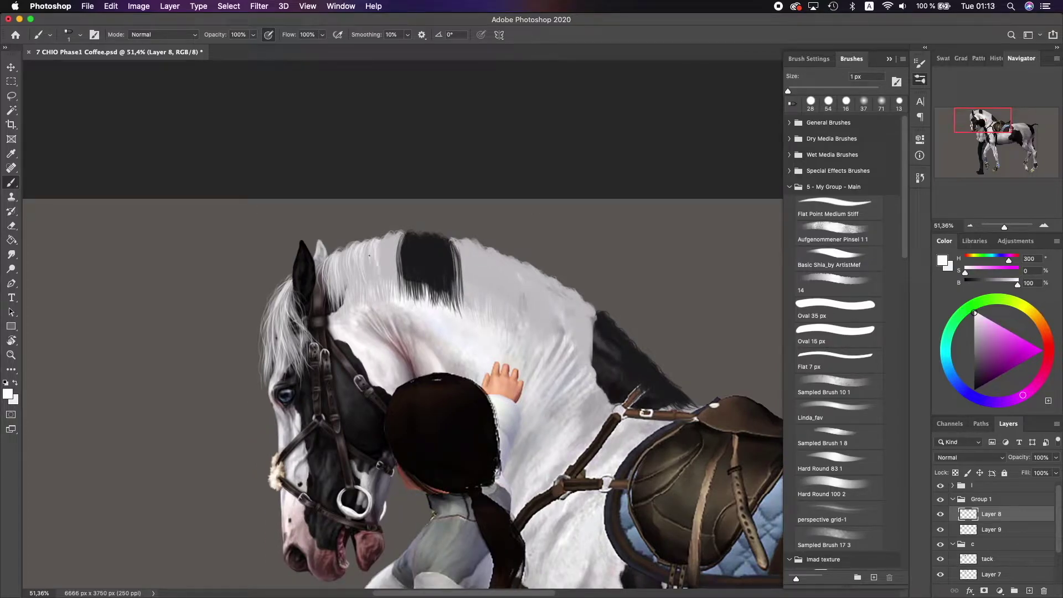
- Paint fine white and grey hair strands along the mane down to the withers on Layer 8 with a 1 px brush
drag(468, 239, 474, 297)
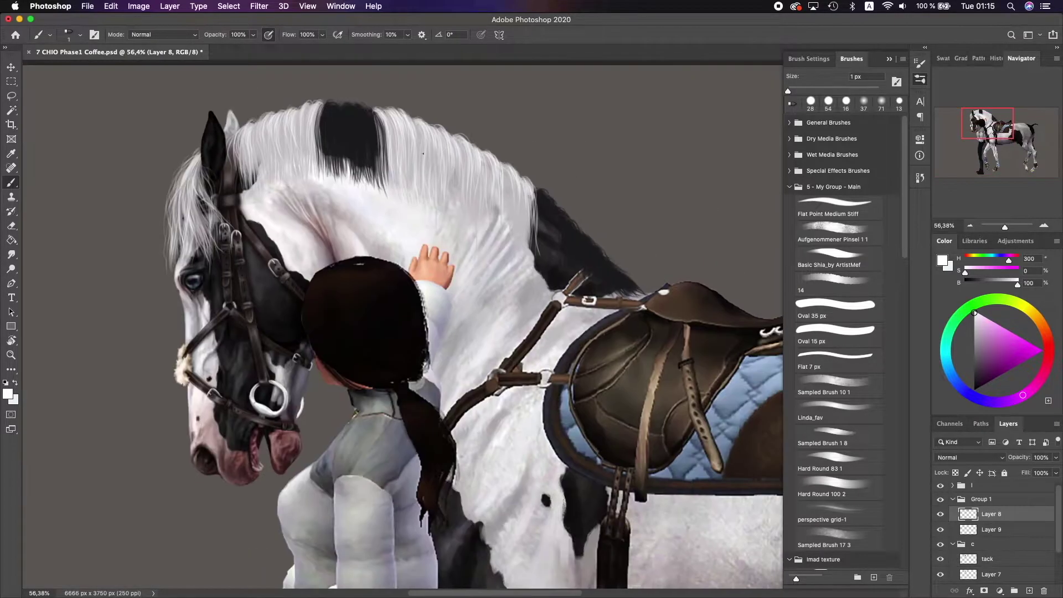
drag(528, 191, 535, 258)
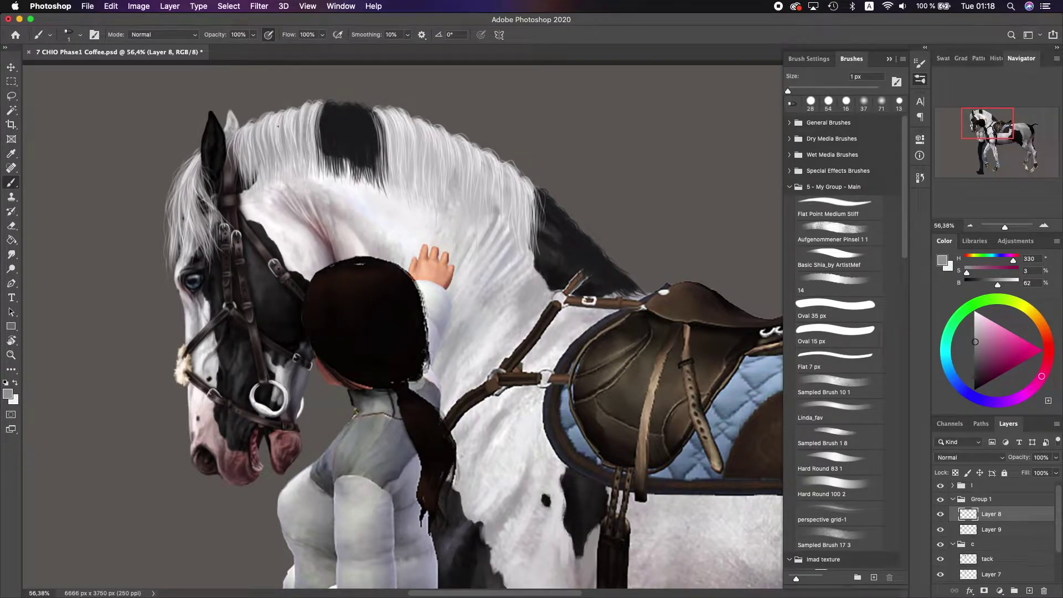
scroll(284, 156, right, 3)
scroll(285, 156, right, 3)
drag(321, 160, 327, 193)
mouse_move(366, 158)
mouse_down()
mouse_move(374, 216)
mouse_move(403, 249)
mouse_up()
scroll(387, 277, down, 2)
scroll(387, 277, up, 2)
drag(408, 192, 415, 247)
scroll(387, 277, right, 1)
scroll(387, 277, down, 1)
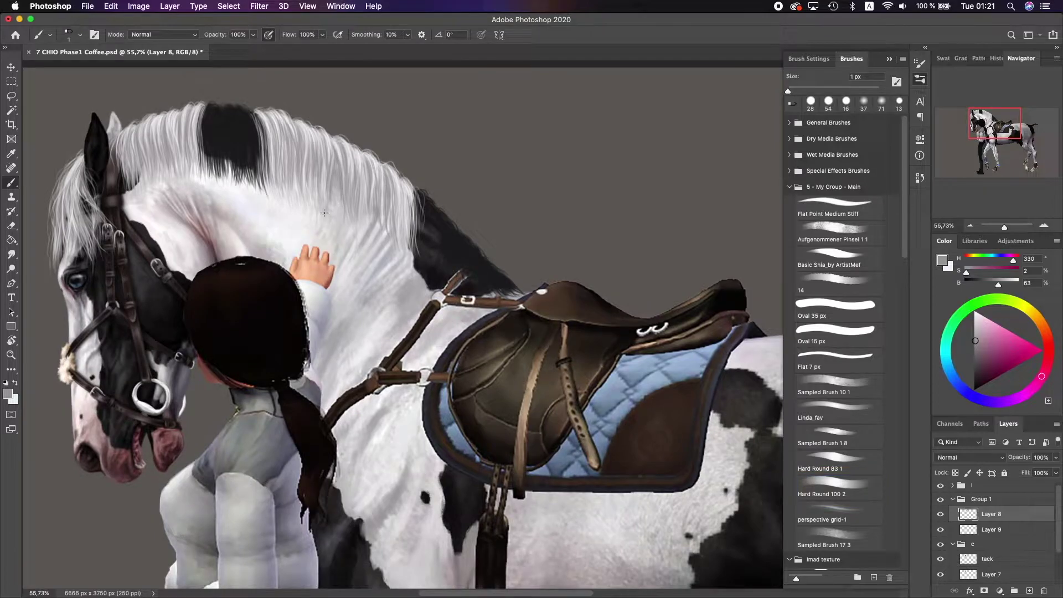
- Paint a palette of black, near-white and two grey swatches on the empty background above the saddle with a 66 px brush
click(545, 126)
click(515, 113)
click(523, 155)
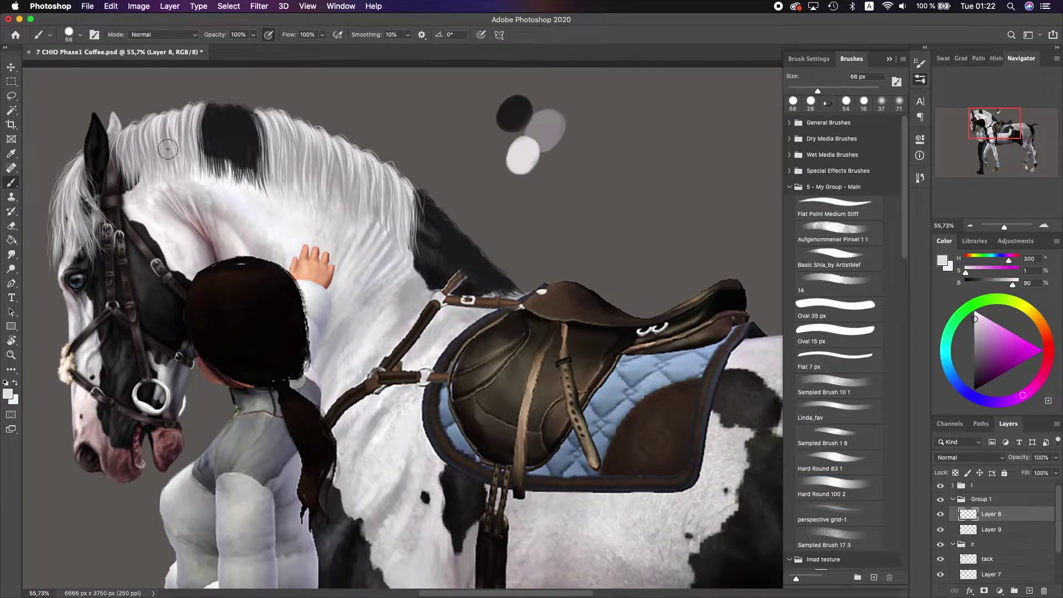
click(572, 156)
- Add fine light strands to the mane behind the ears with sampled tones and a 1 px brush
alt+click(128, 202)
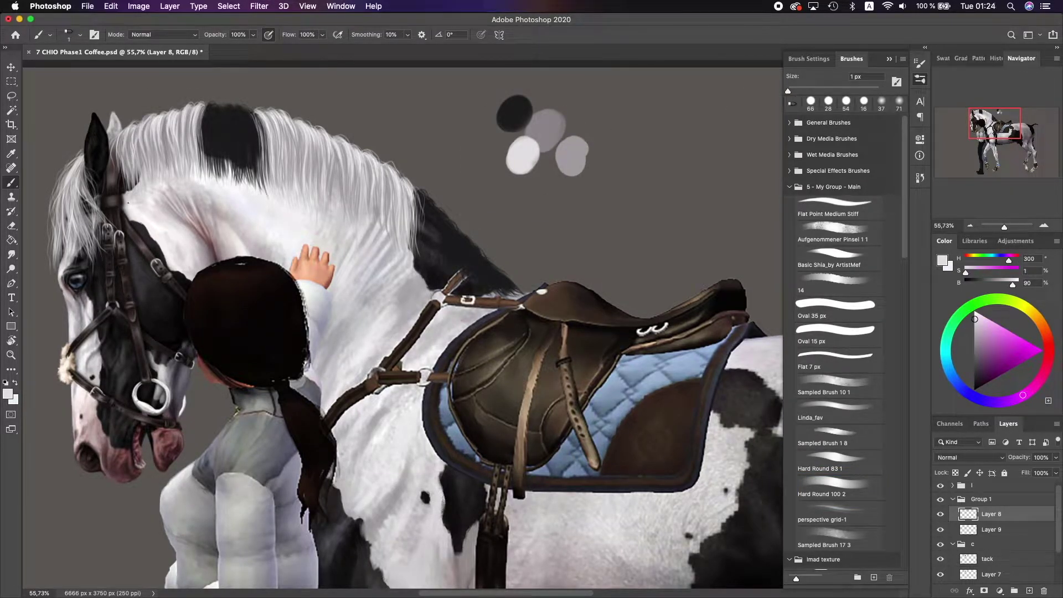
scroll(139, 200, up, 1)
scroll(138, 199, left, 1)
alt+click(175, 120)
- Add a blue-grey swatch beside the palette and paint fine blue-grey strands over the mane's black section at 1 px
alt+click(577, 139)
click(966, 392)
click(979, 333)
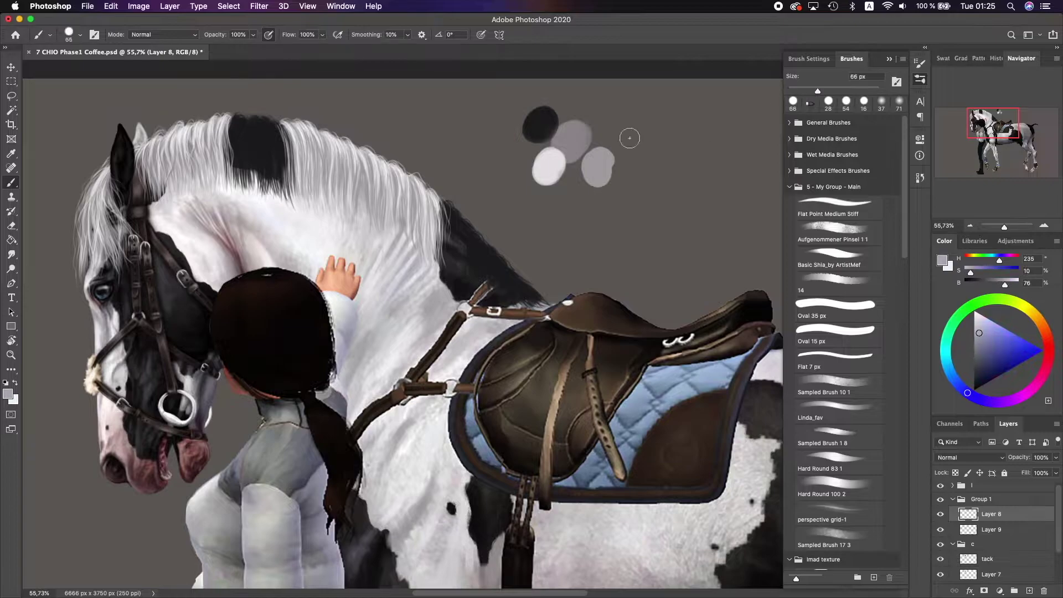
click(628, 144)
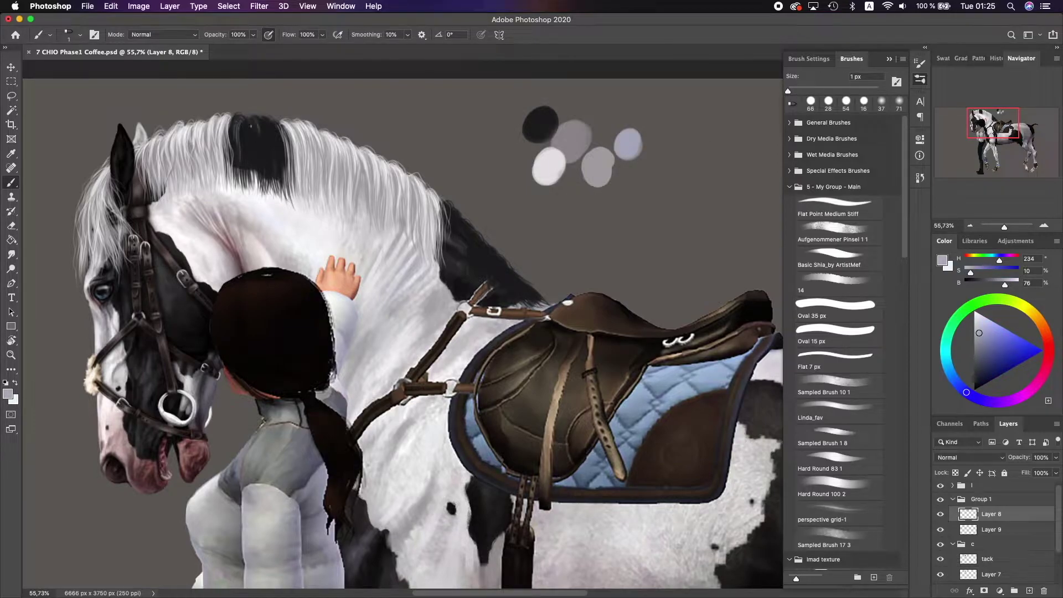
scroll(265, 135, up, 3)
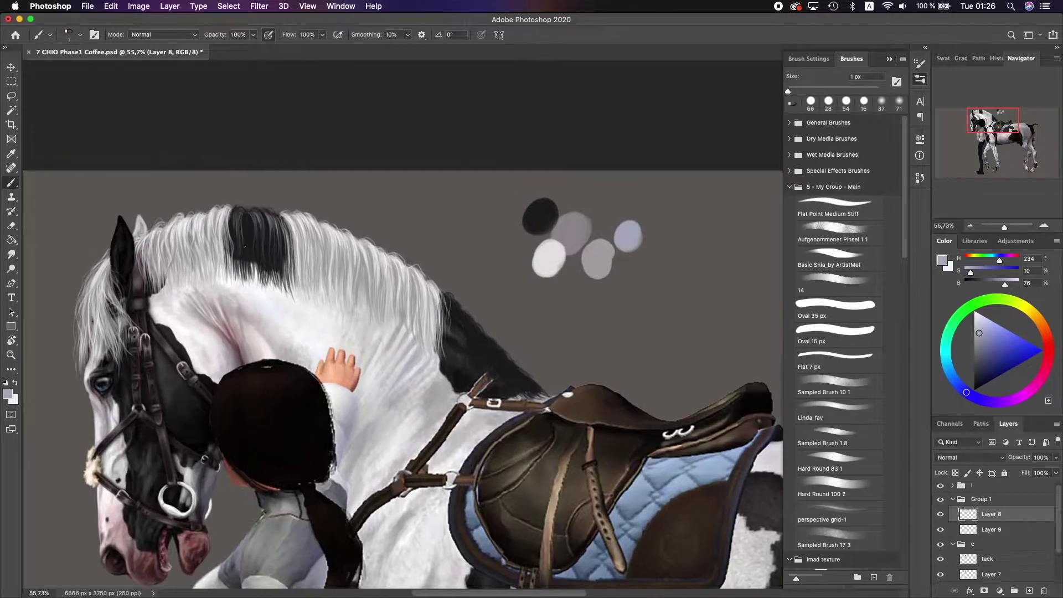
- Paint a soft black shadow along the mane's lower edge on Layer 9 with a 135 px brush
click(991, 530)
click(974, 391)
click(793, 100)
mouse_move(183, 288)
mouse_down()
mouse_move(310, 232)
mouse_move(348, 276)
mouse_up()
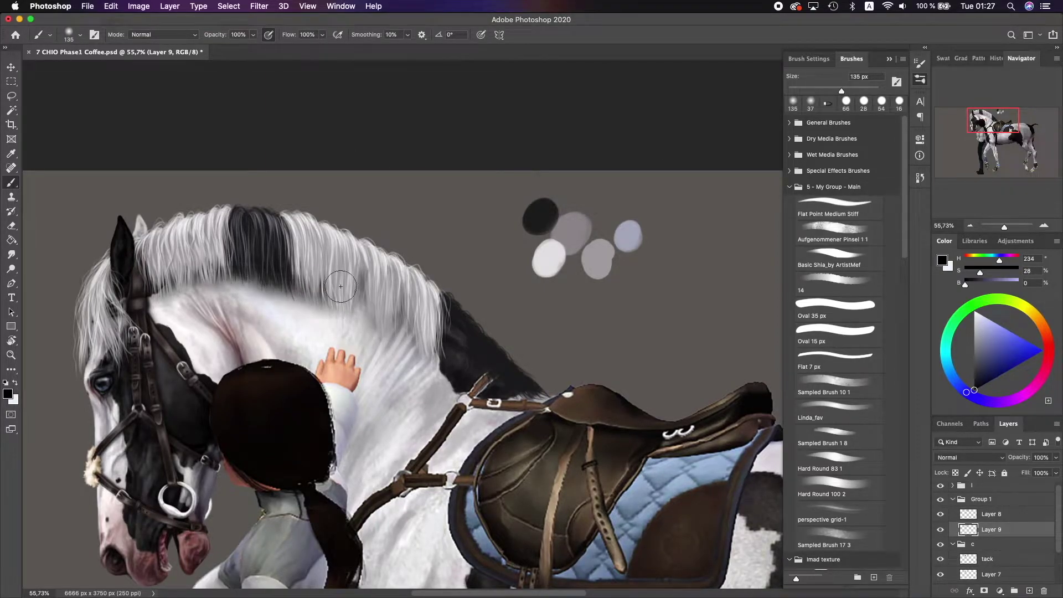
scroll(222, 266, left, 3)
- Erase the excess of the mane's shadow on Layer 9 with a soft 0% hardness eraser at about 40 px
click(11, 225)
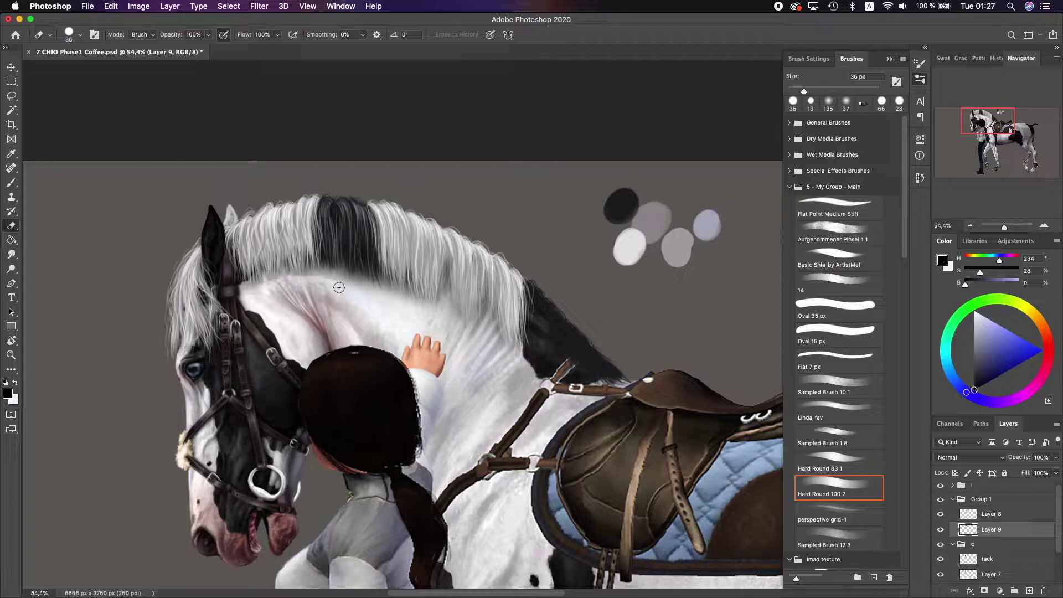
key(F5)
key(bracketleft)
key(bracketleft)
key(bracketleft)
key(bracketleft)
key(bracketleft)
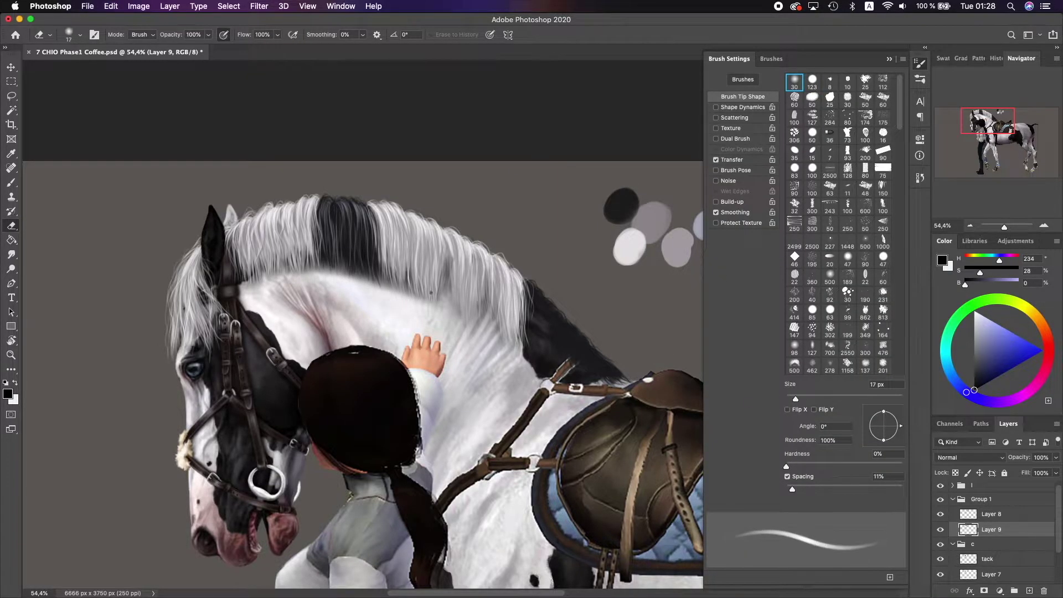
key(bracketright)
key(bracketright)
key(bracketright)
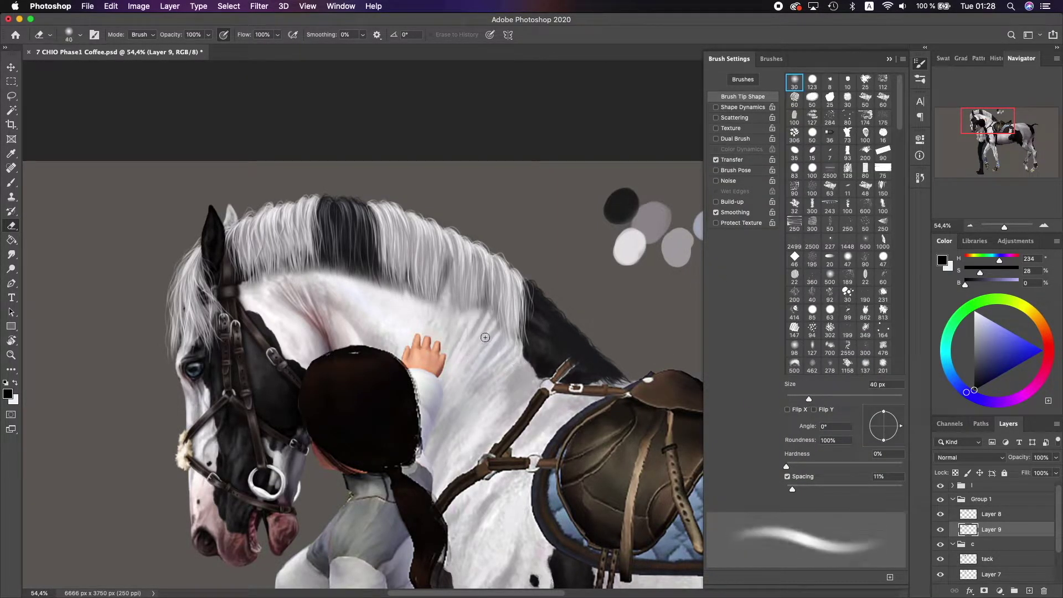
- Reduce Layer 9's opacity to 75% and compare the mane with and without the shadow
scroll(114, 249, down, 2)
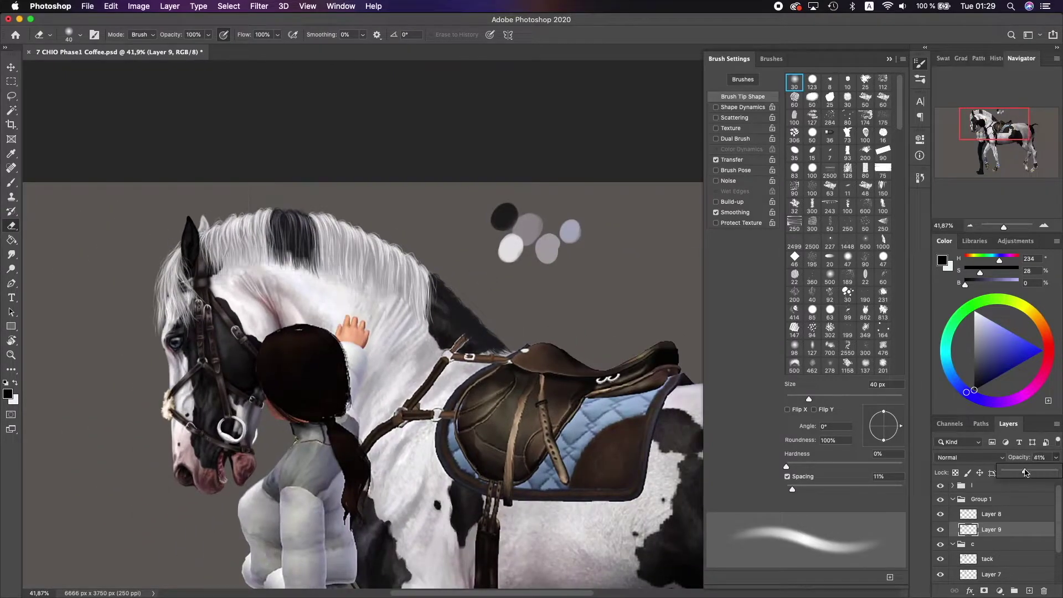
click(940, 529)
click(941, 529)
key(b)
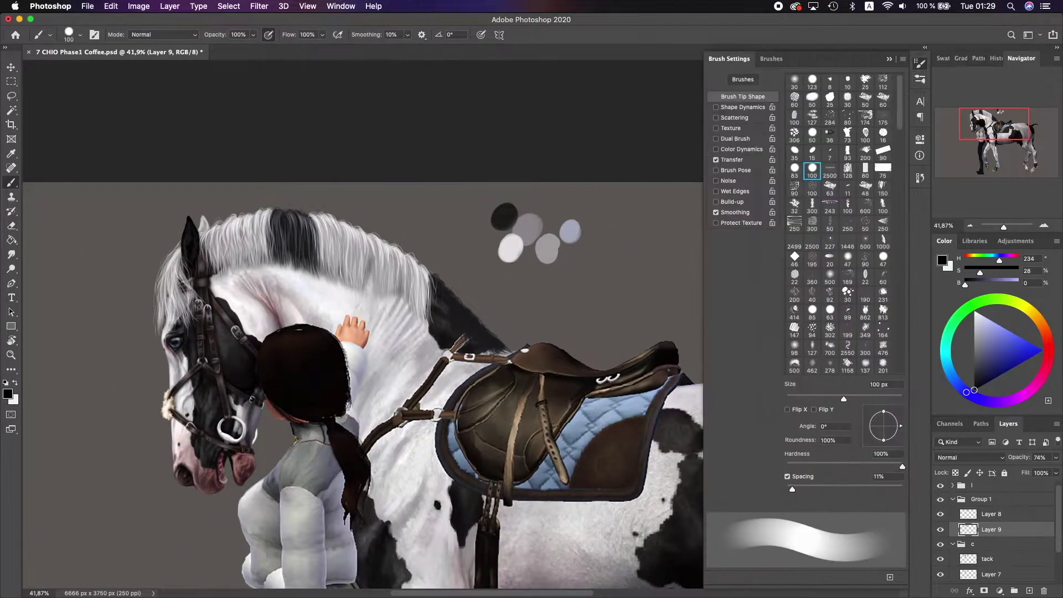
scroll(375, 304, up, 2)
scroll(423, 107, down, 3)
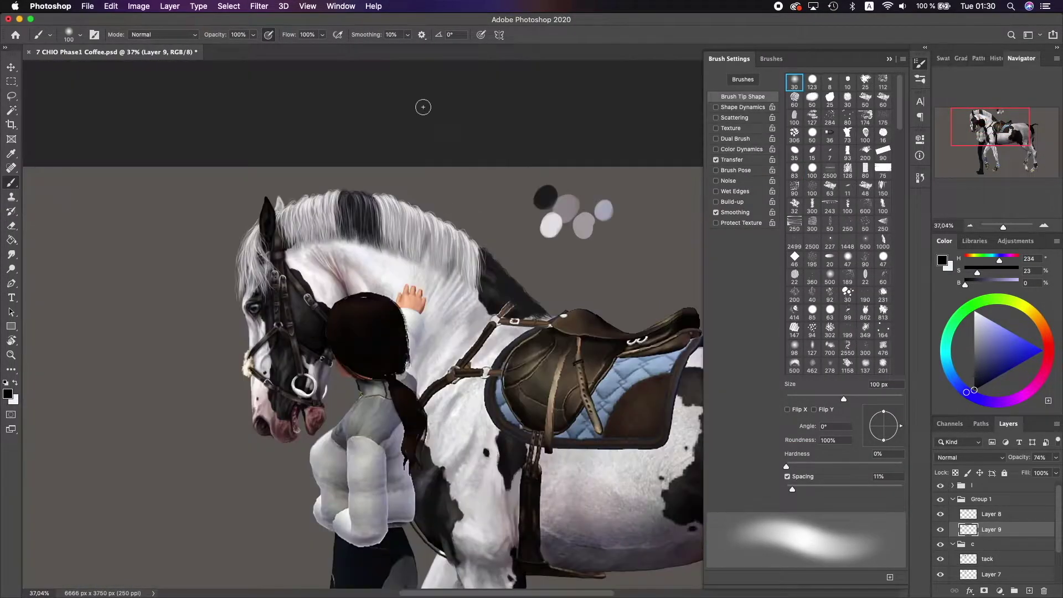
scroll(454, 266, up, 1)
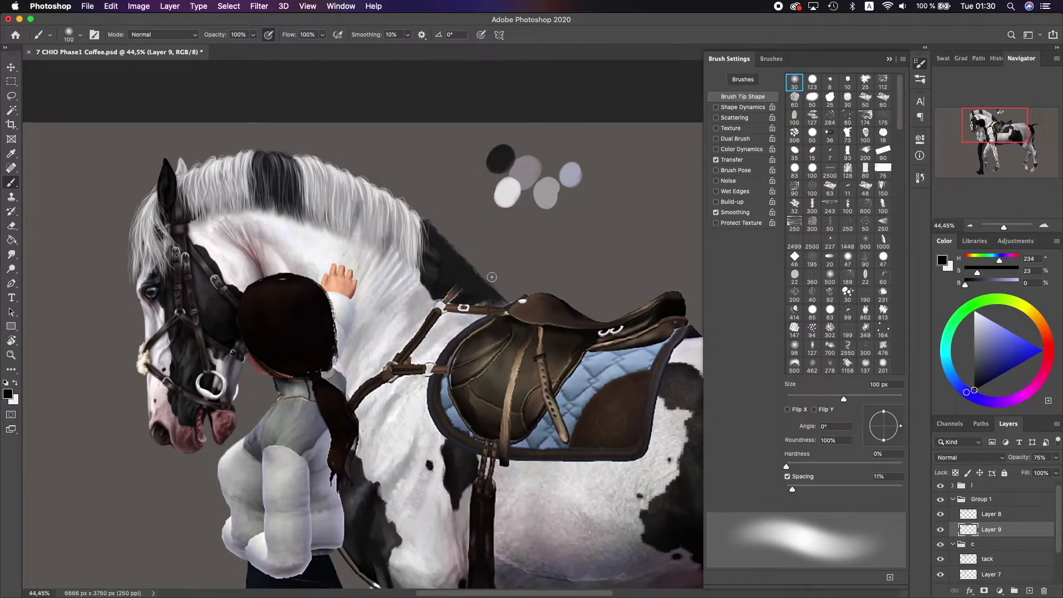
- Paint fine blue-grey strands over the black mane at the withers on Layer 8 with Flat Point Medium Stiff at 1 px
scroll(466, 235, up, 2)
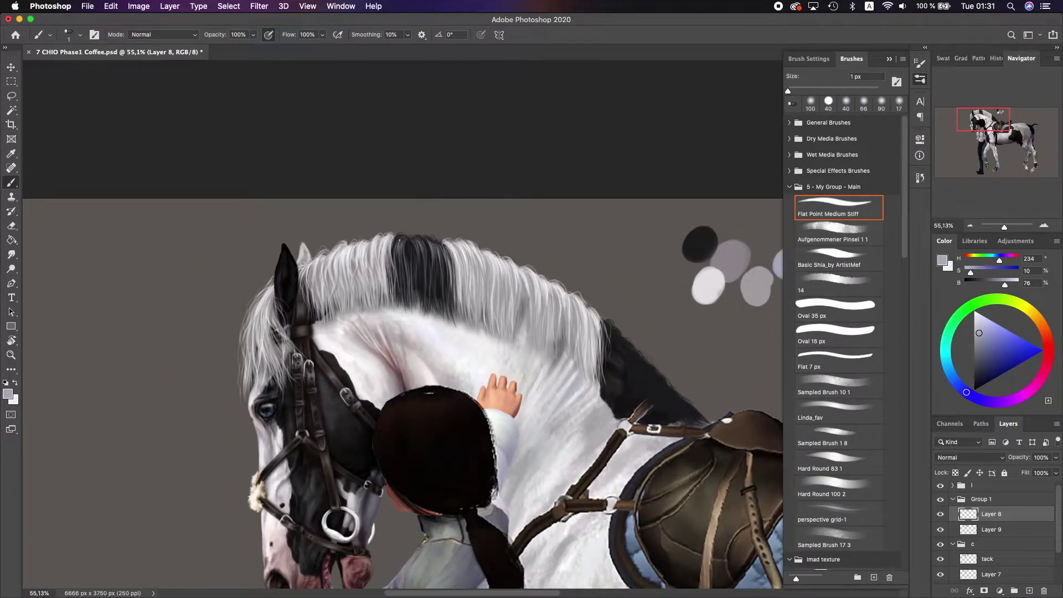
scroll(427, 258, up, 2)
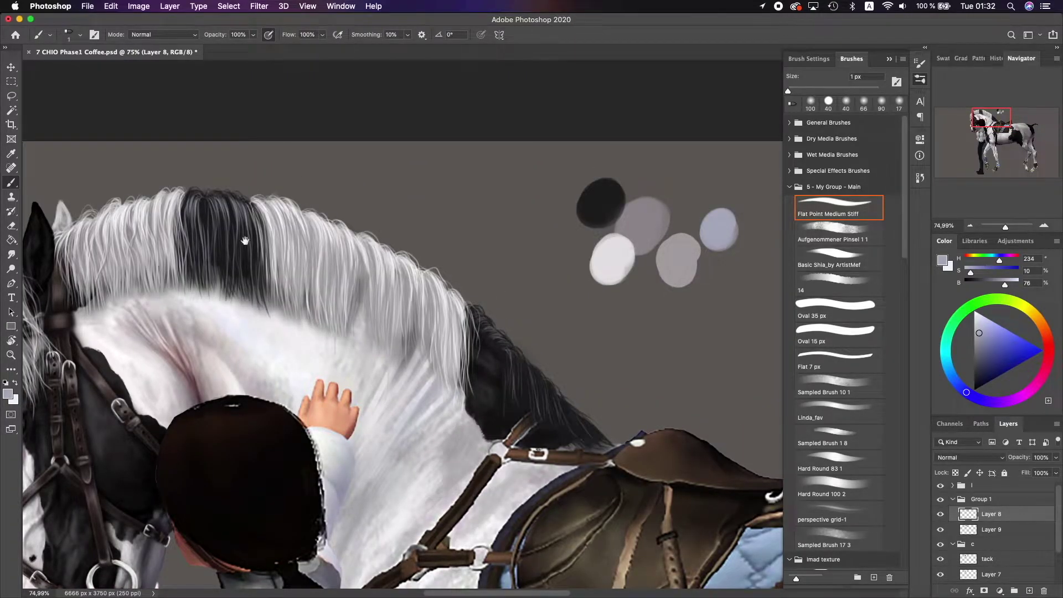
key(super+0)
scroll(613, 303, down, 3)
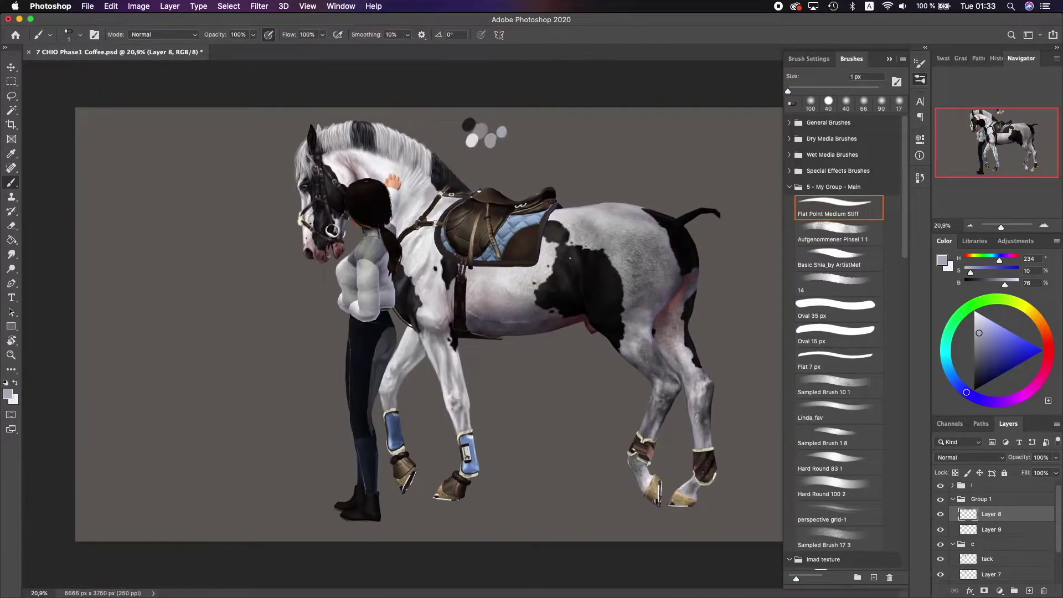
click(940, 499)
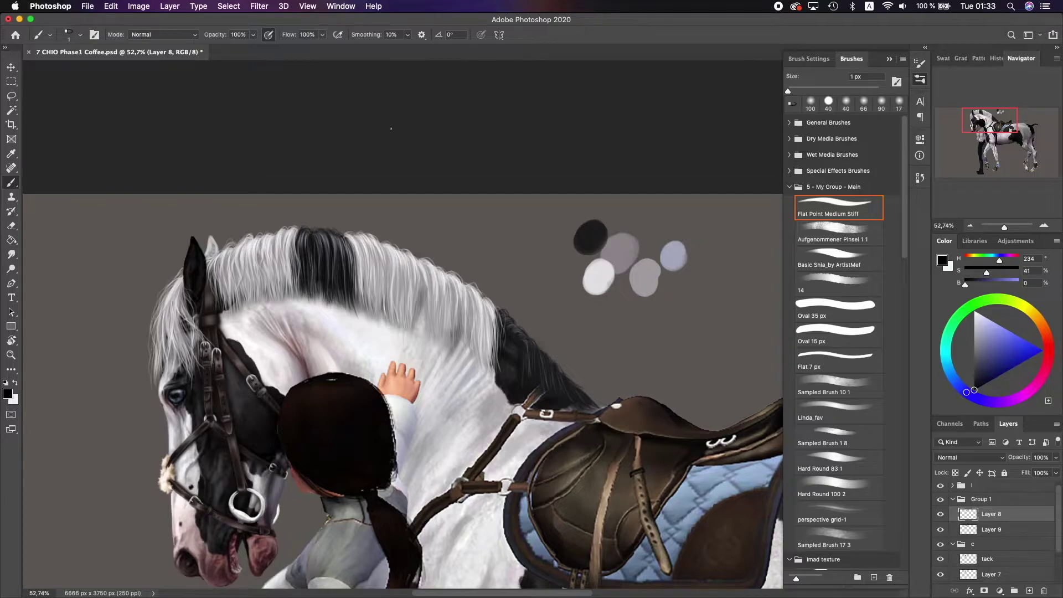
- Blend the mane's black section into the neighbouring light hair with 1 px strands in sampled black tones
scroll(447, 410, right, 2)
scroll(447, 410, up, 1)
alt+click(272, 259)
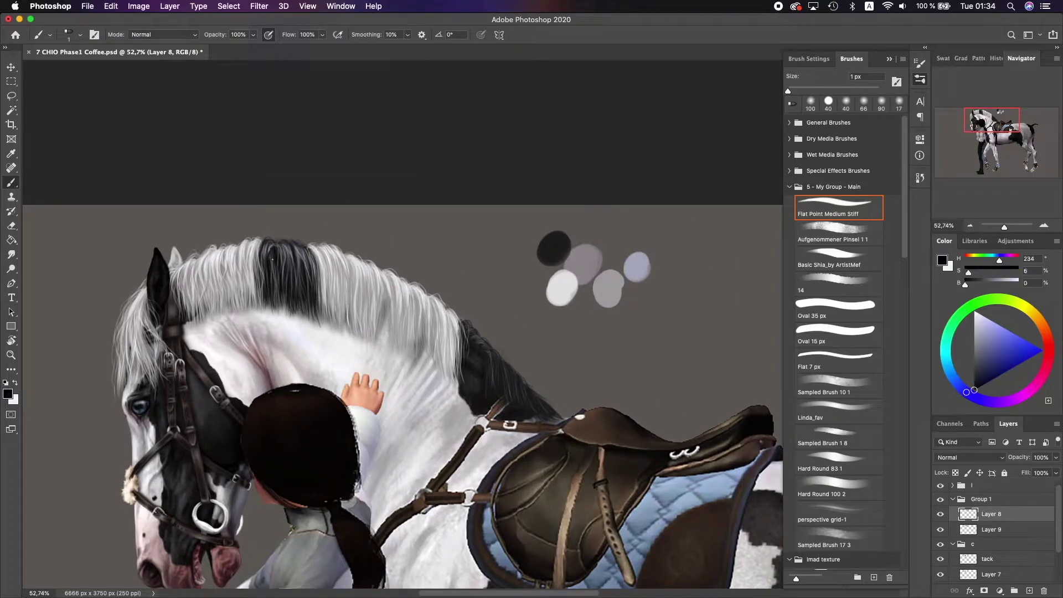
scroll(301, 274, right, 2)
scroll(302, 275, down, 1)
alt+click(242, 246)
alt+click(278, 231)
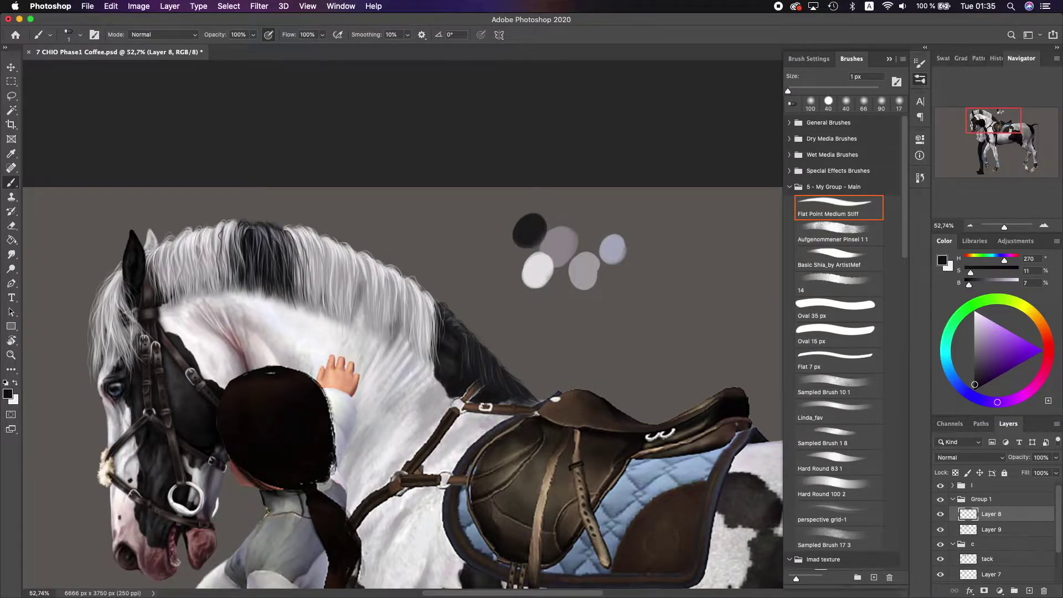
- Paint fine grey strands through the light mane behind the black section with sampled tones at 1 px
scroll(316, 282, right, 3)
scroll(316, 283, down, 2)
alt+click(316, 283)
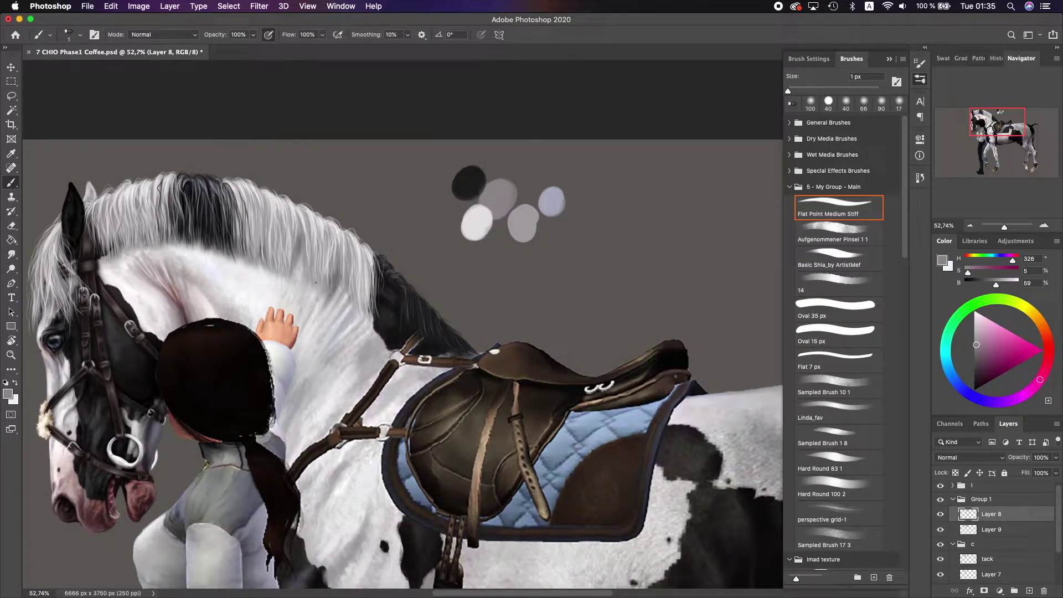
alt+click(265, 221)
alt+click(360, 251)
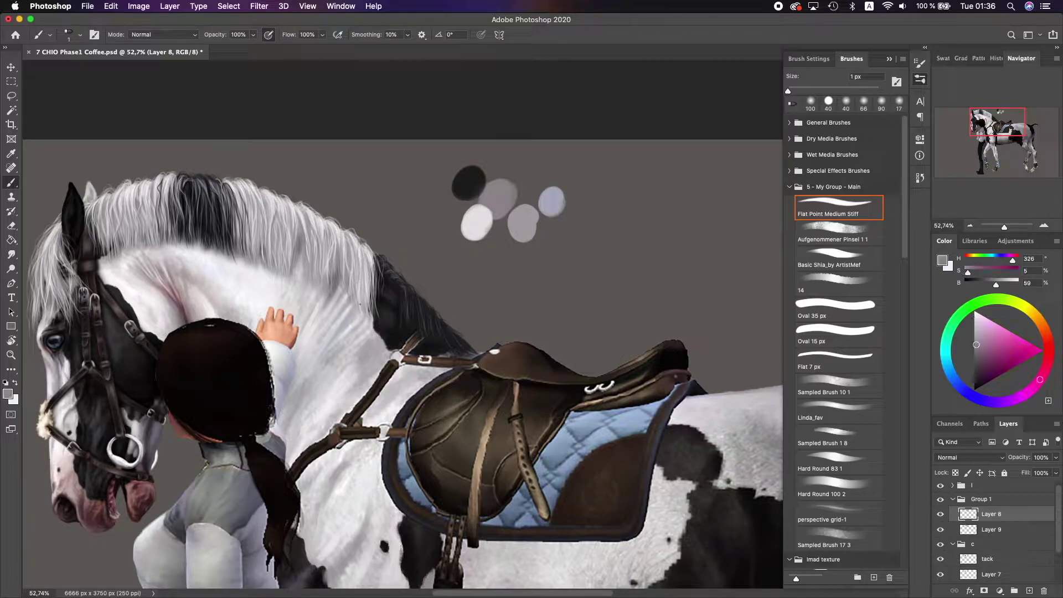
scroll(302, 235, down, 1)
scroll(301, 236, left, 1)
- Build up the black mane in front of the saddle with 1 px strands in sampled blue-grey, black and dark grey
alt+click(429, 262)
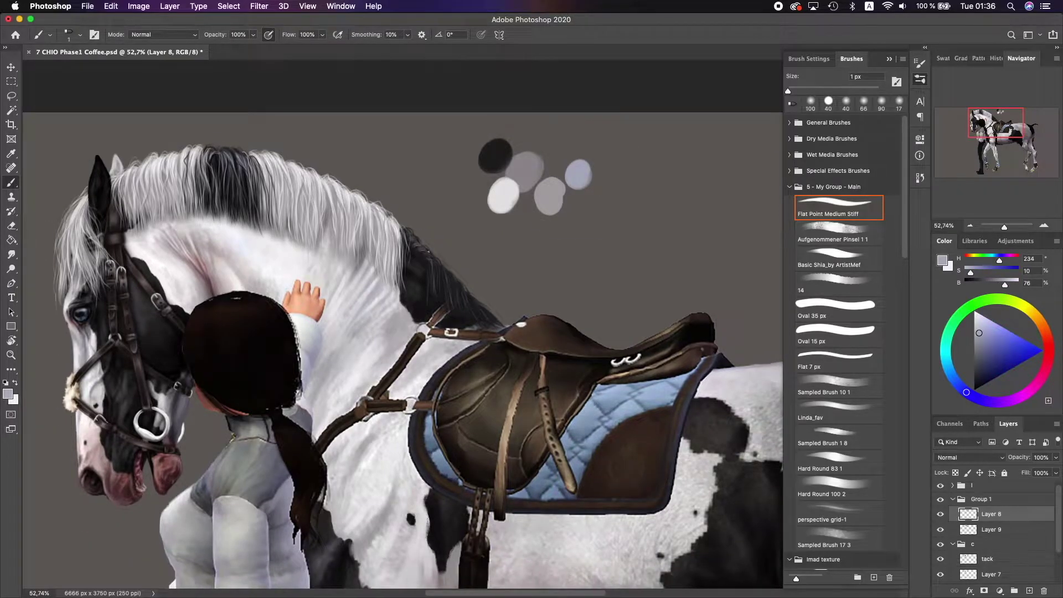
scroll(433, 279, up, 3)
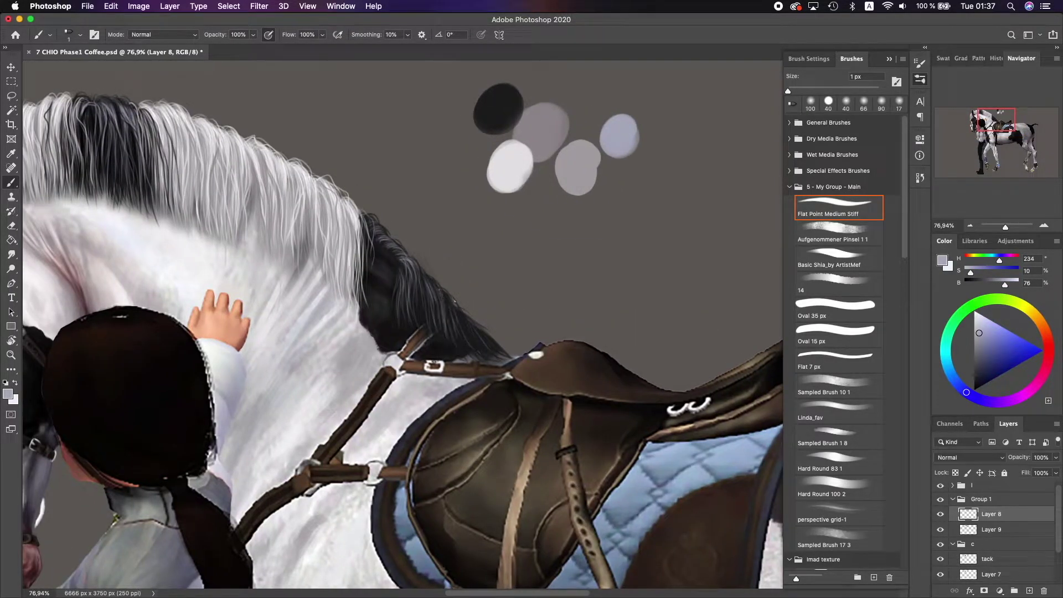
alt+click(395, 253)
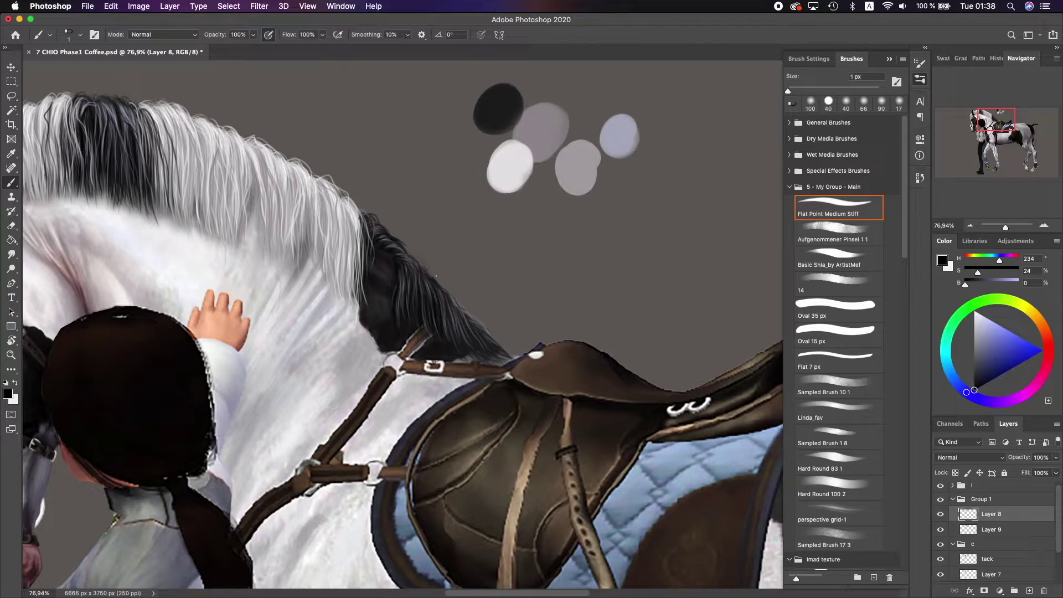
alt+click(398, 282)
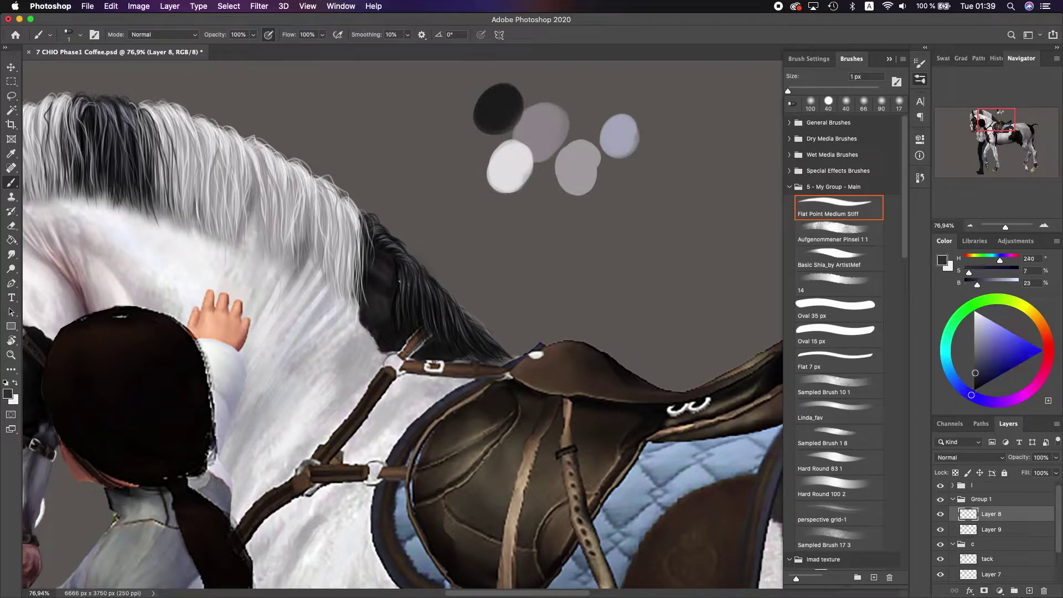
scroll(389, 219, down, 5)
alt+click(405, 299)
scroll(405, 299, up, 4)
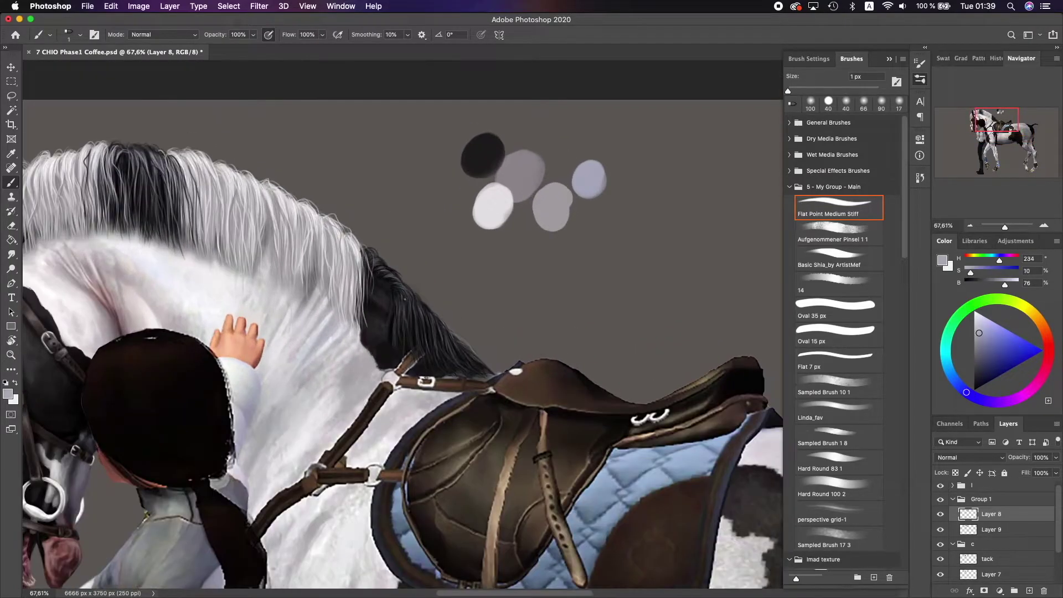
alt+click(416, 290)
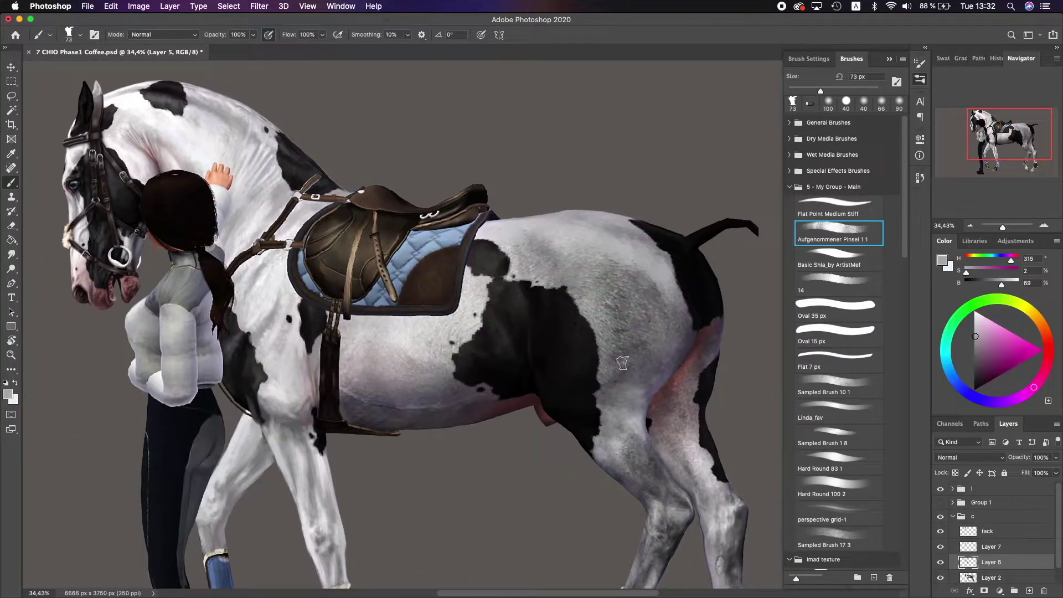
- Paint coat texture over the hindquarters on Layer 5 with the Aufgenommener Pinsel 1 1 brush, going from 73 px to 28 px
mouse_move(622, 363)
mouse_down()
mouse_move(594, 286)
mouse_move(657, 299)
mouse_move(640, 285)
mouse_move(644, 326)
mouse_move(629, 314)
mouse_move(662, 306)
mouse_move(669, 326)
mouse_move(658, 287)
mouse_move(661, 358)
mouse_move(600, 367)
mouse_move(695, 333)
mouse_up()
alt+click(656, 344)
key(bracketleft)
key(bracketleft)
key(bracketleft)
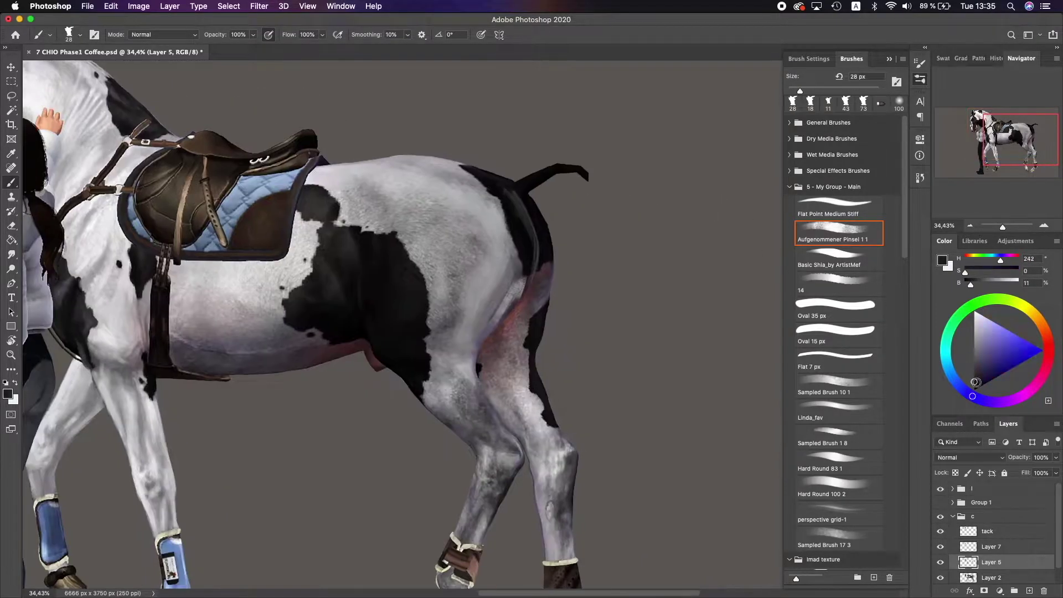
- Extend the tail into a longer downward curve in a sampled near-black with Hard Round 100 2 at 16 px
alt+click(500, 186)
click(839, 487)
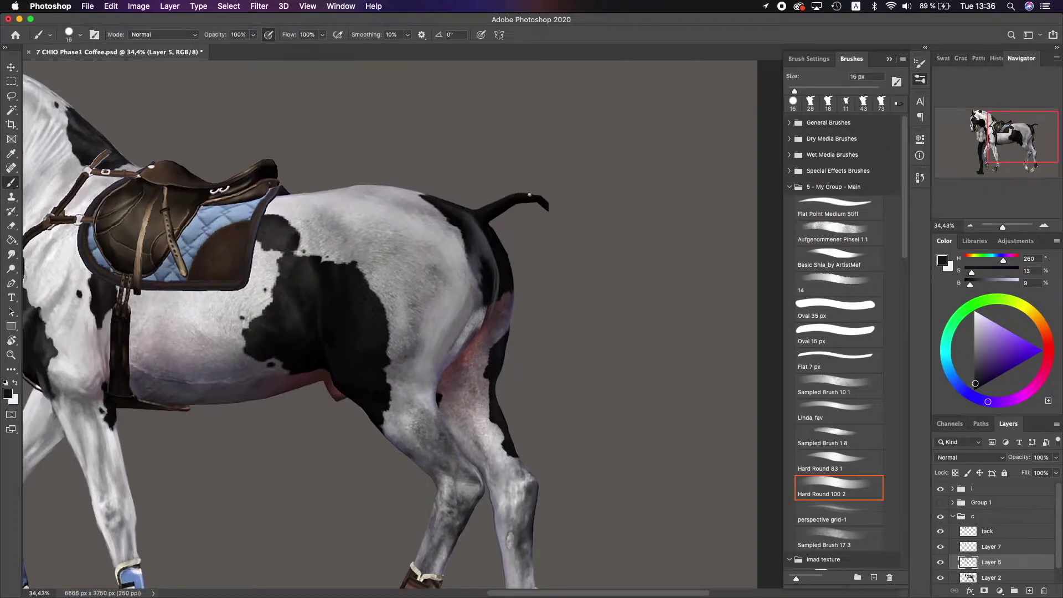
drag(530, 195, 572, 263)
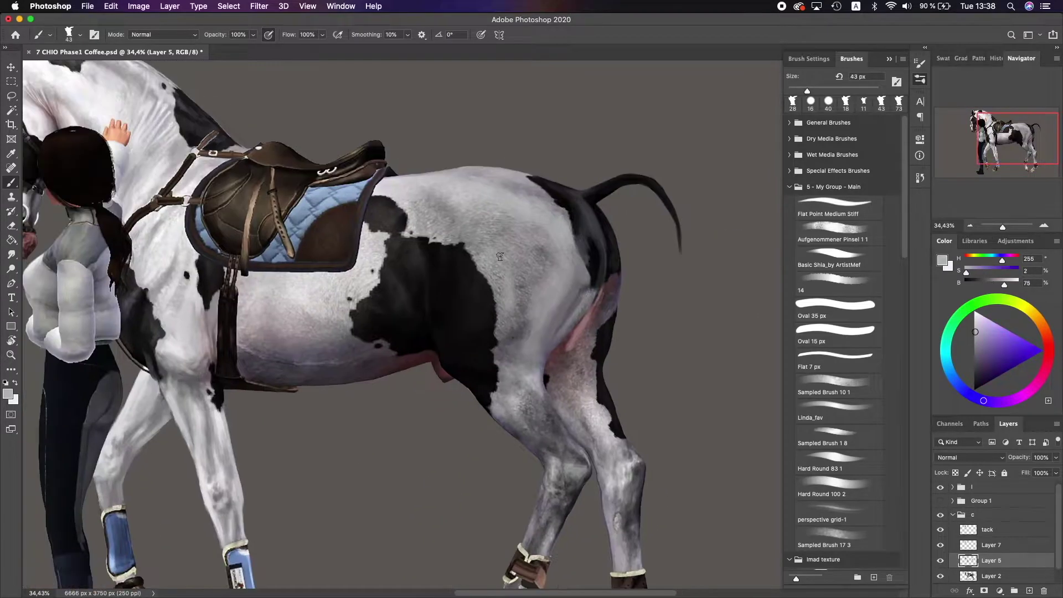
- Shade the black patch on the flank with sampled dark tones using the Aufgenommener Pinsel 1 1 brush at 43 px
alt+click(587, 254)
alt+click(448, 317)
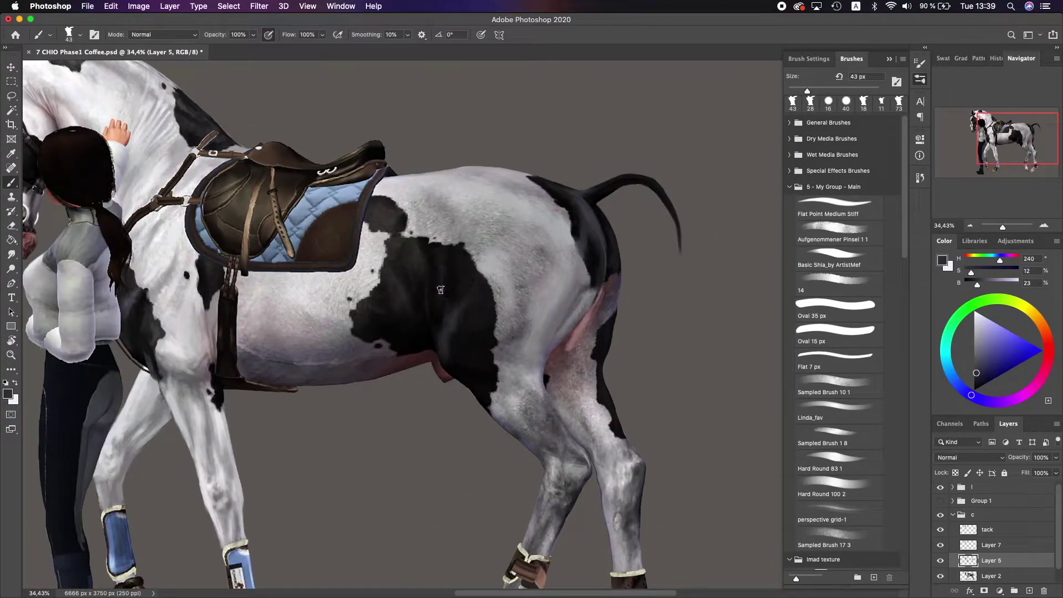
scroll(436, 258, down, 1)
alt+click(443, 292)
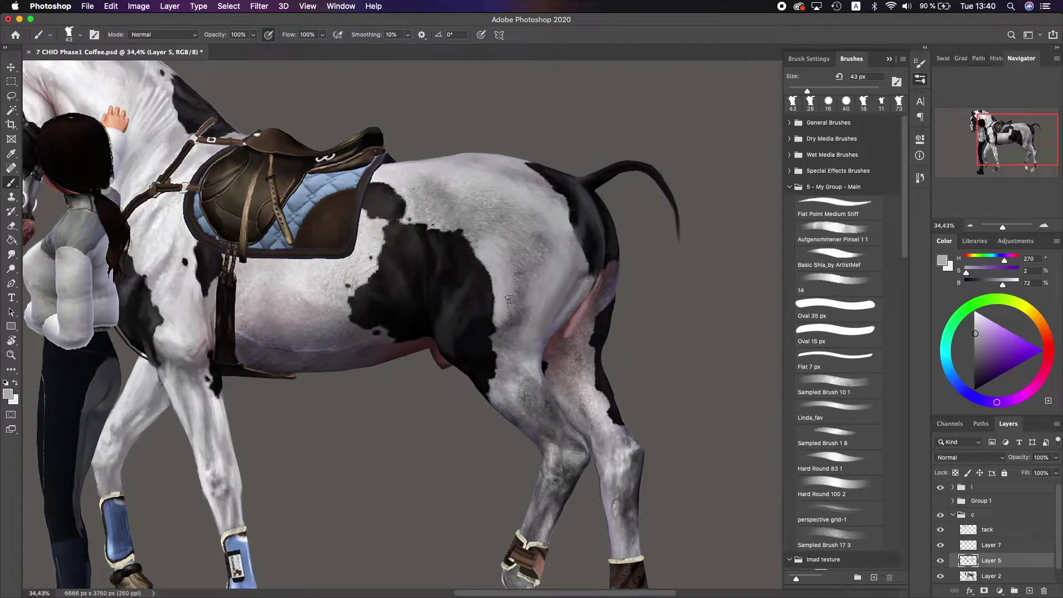
- Paint light grey coat texture across the rump with a sampled tone and the textured brush at 63 px
scroll(515, 269, left, 5)
key(bracketright)
key(bracketright)
alt+click(551, 260)
mouse_move(522, 221)
mouse_down()
mouse_move(536, 255)
mouse_move(573, 205)
mouse_move(654, 248)
mouse_move(614, 243)
mouse_up()
scroll(609, 266, down, 1)
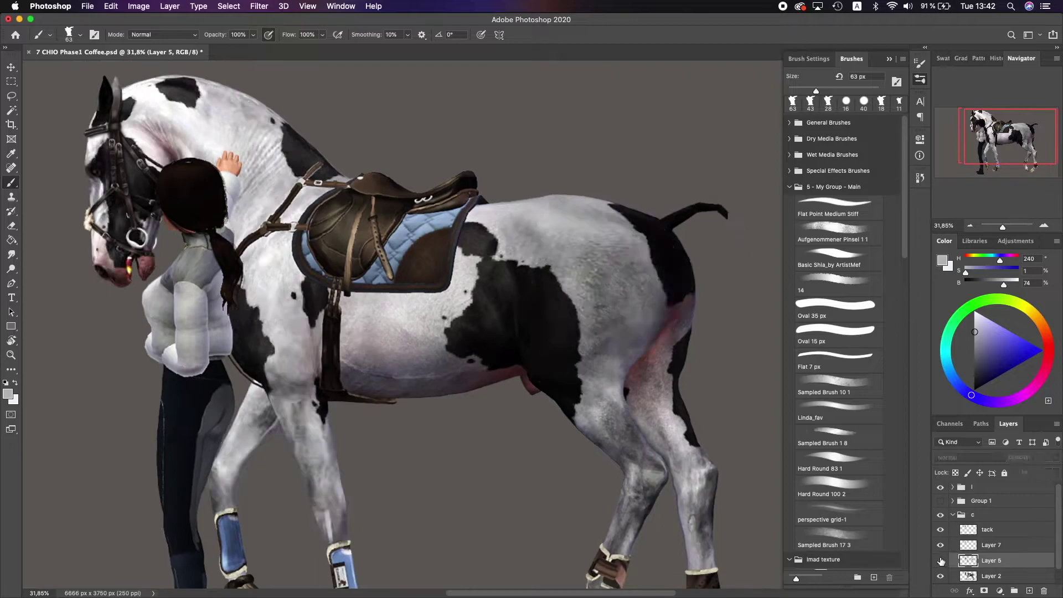
- Smooth the mottled coat on the horse's rump with sampled mid greys on Layer 5, using a 63 px brush
alt+click(606, 279)
alt+click(562, 339)
scroll(568, 343, down, 2)
scroll(568, 343, right, 1)
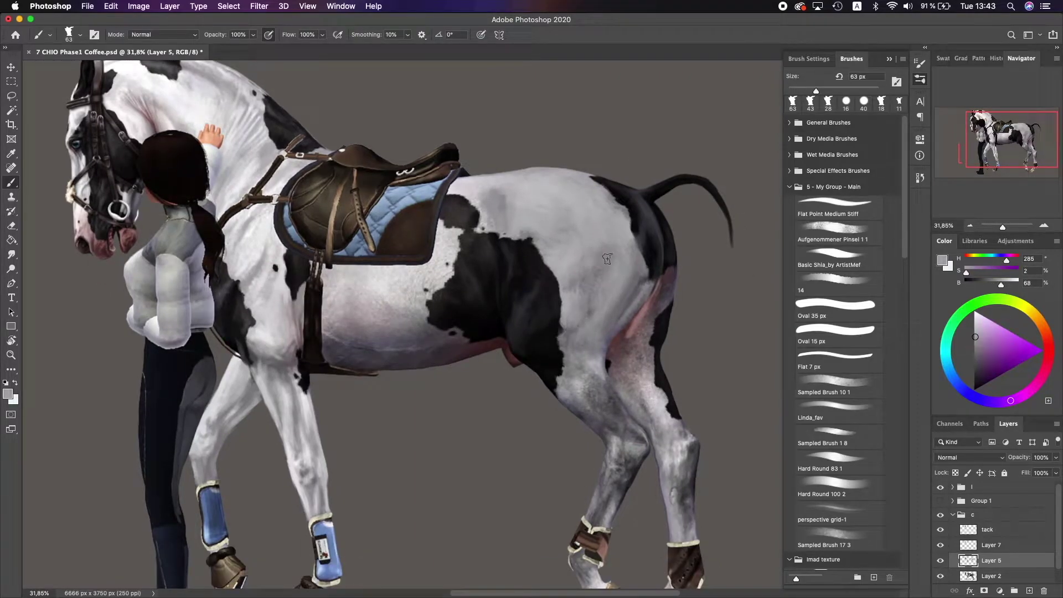
- Shade the large black flank patch and refine its edges with sampled near-black tones, using 28 px and 48 px brushes
alt+click(467, 253)
scroll(443, 277, up, 2)
scroll(443, 276, right, 2)
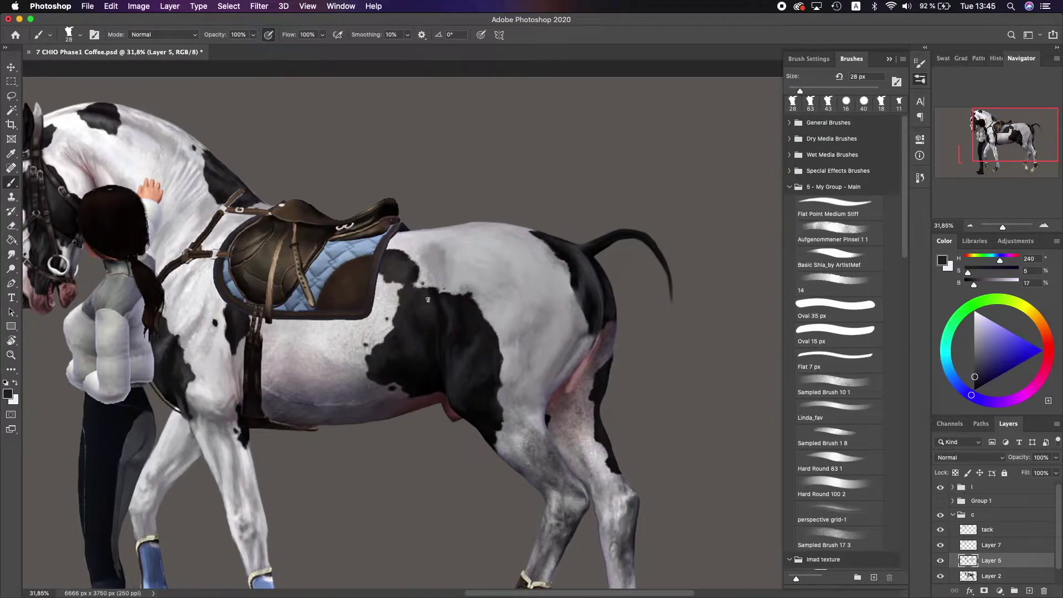
alt+click(428, 299)
scroll(443, 362, down, 1)
scroll(443, 362, right, 2)
alt+click(422, 345)
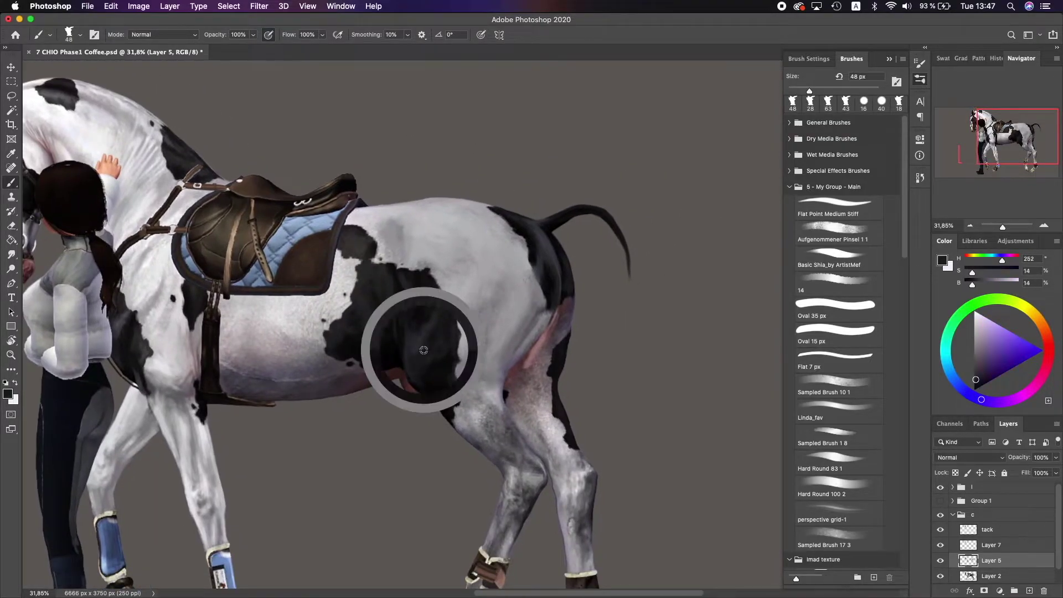
- Blend the white rump beside the black flank patch with sampled light greys, using a 48 px brush
scroll(498, 321, up, 2)
scroll(498, 321, left, 2)
key(bracketright)
key(bracketright)
alt+click(516, 306)
alt+click(487, 300)
alt+click(471, 304)
scroll(449, 309, right, 2)
scroll(449, 309, down, 1)
scroll(449, 309, right, 2)
alt+click(535, 280)
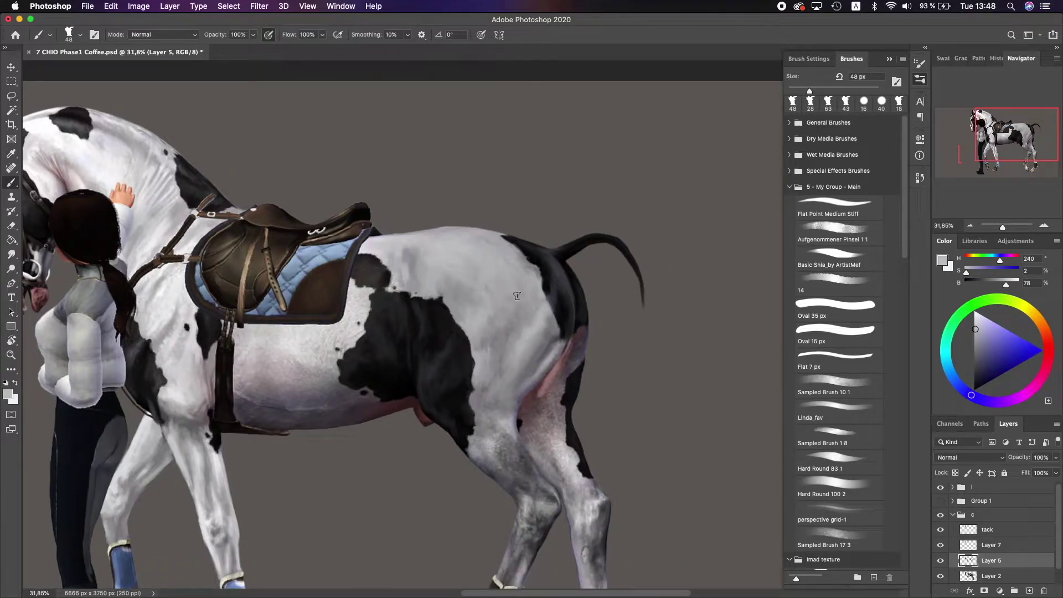
- Shade the back of the near thigh and buttock with sampled greys to model the muscles
alt+click(500, 420)
drag(507, 413, 560, 341)
alt+click(552, 351)
scroll(606, 309, down, 1)
scroll(606, 310, left, 2)
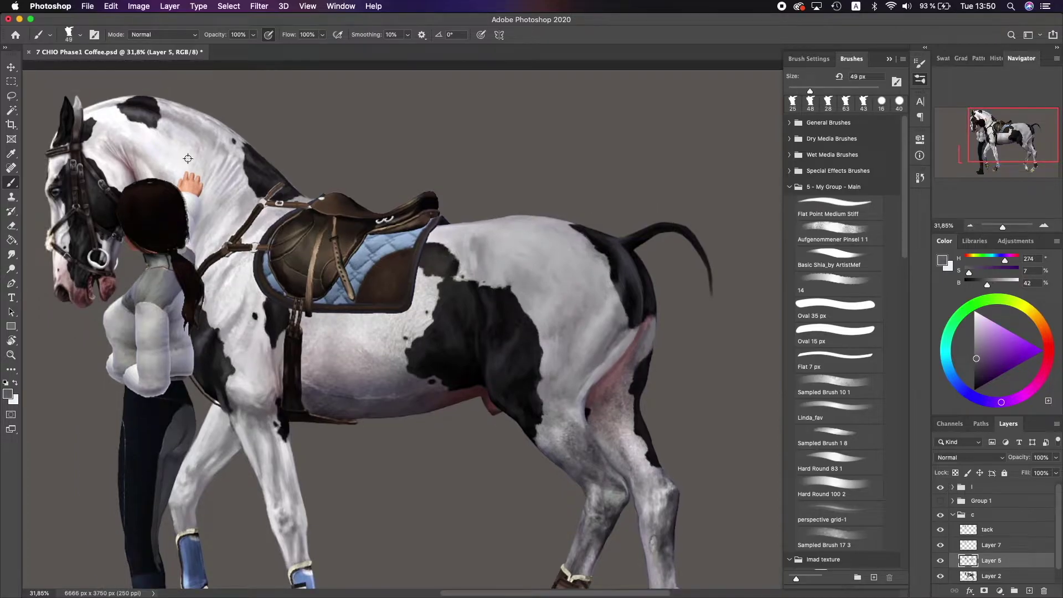
- Brush light grey highlights over the top of the croup with an 81 px brush
scroll(580, 393, up, 1)
scroll(581, 394, left, 2)
alt+click(537, 238)
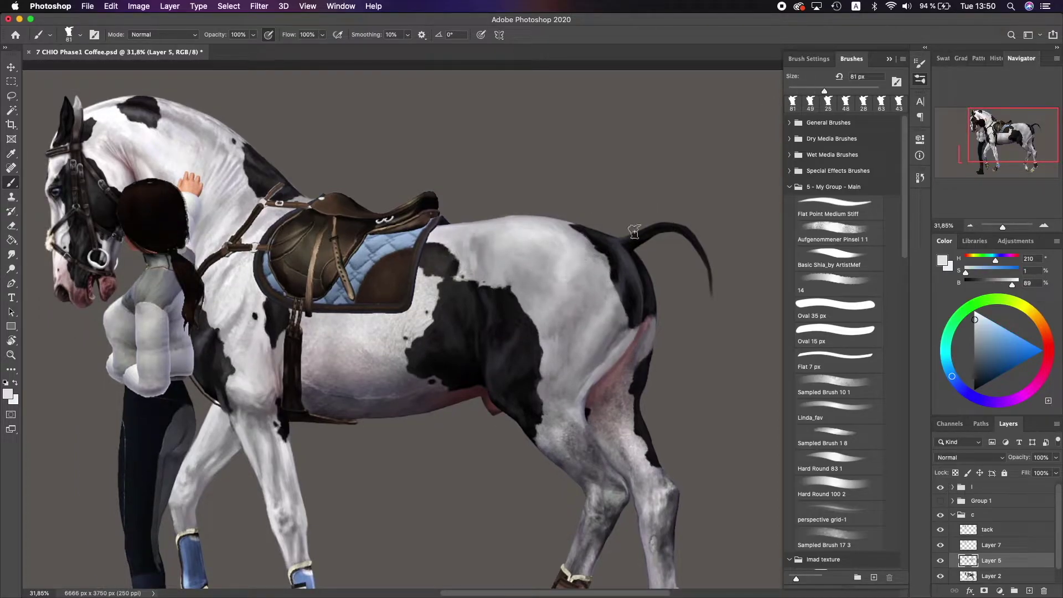
- Paint fine grey shading and a light streak along the near hind leg's gaskin with a 22 px brush
alt+click(587, 432)
scroll(617, 344, down, 2)
scroll(617, 344, right, 1)
alt+click(607, 424)
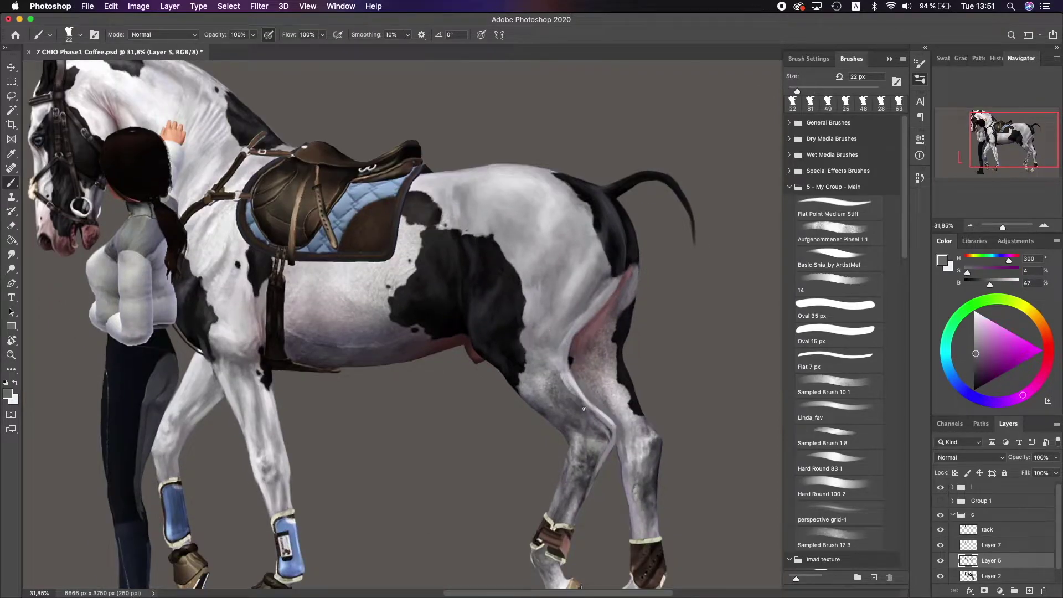
scroll(607, 424, down, 2)
scroll(607, 424, right, 1)
- Model the near thigh and stifle muscles with sampled light and mid greys, using a 35 px brush
alt+click(515, 238)
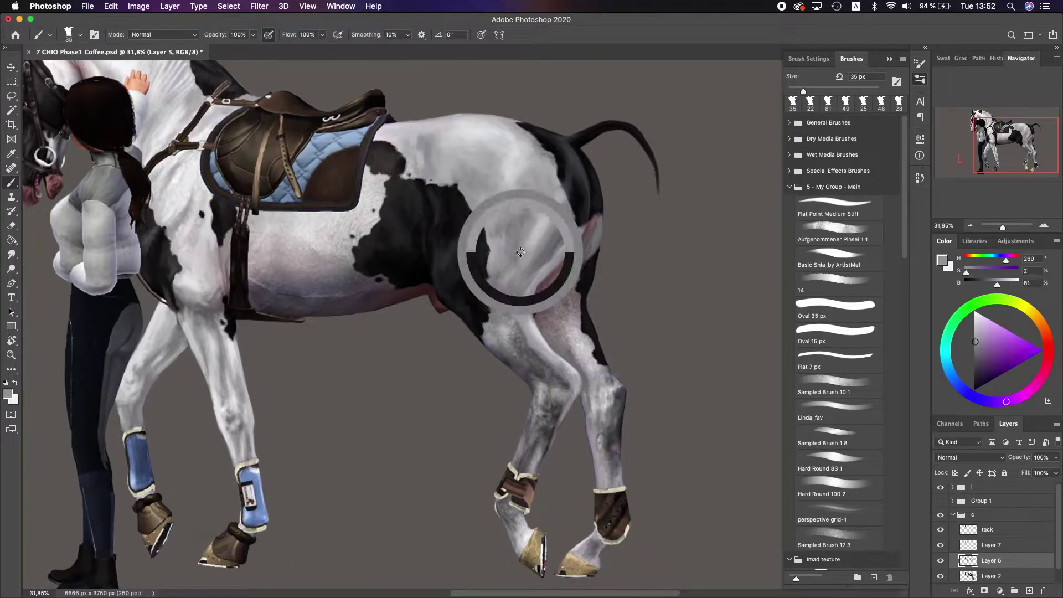
alt+click(526, 348)
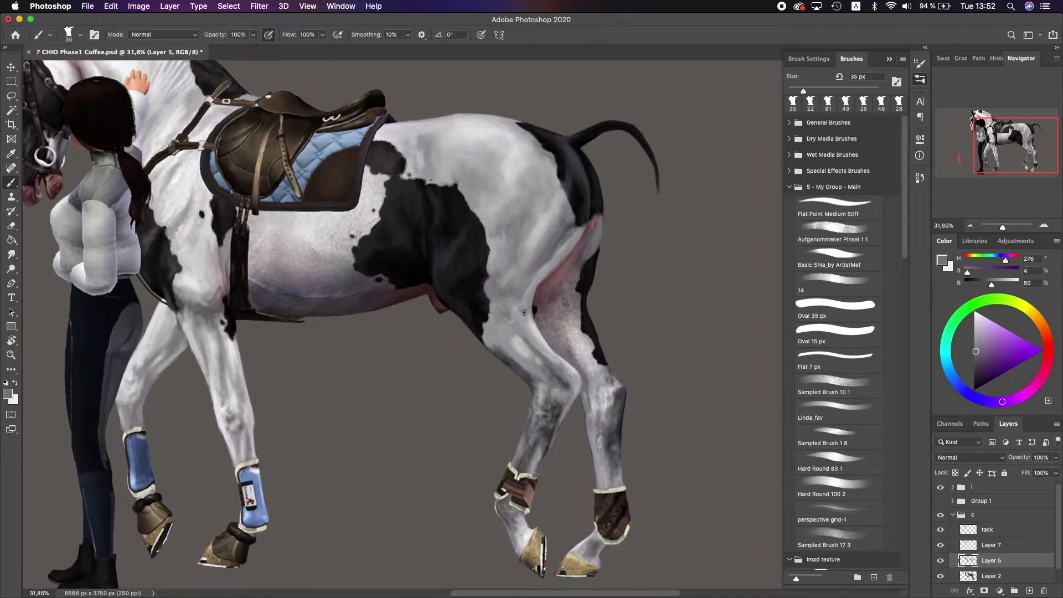
alt+click(536, 236)
scroll(552, 269, up, 1)
scroll(553, 268, left, 1)
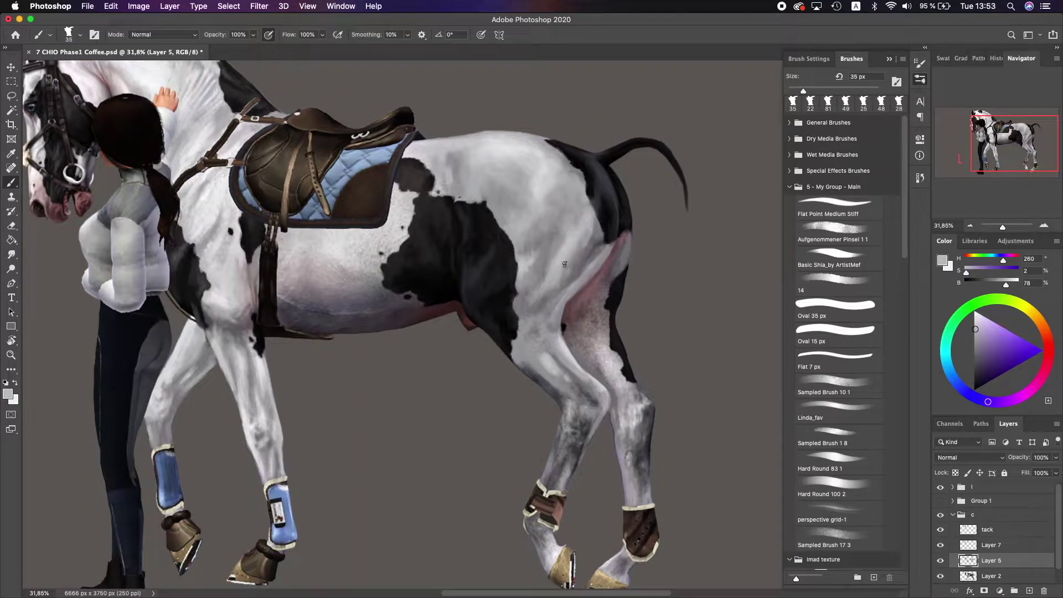
scroll(515, 348, down, 1)
alt+click(532, 354)
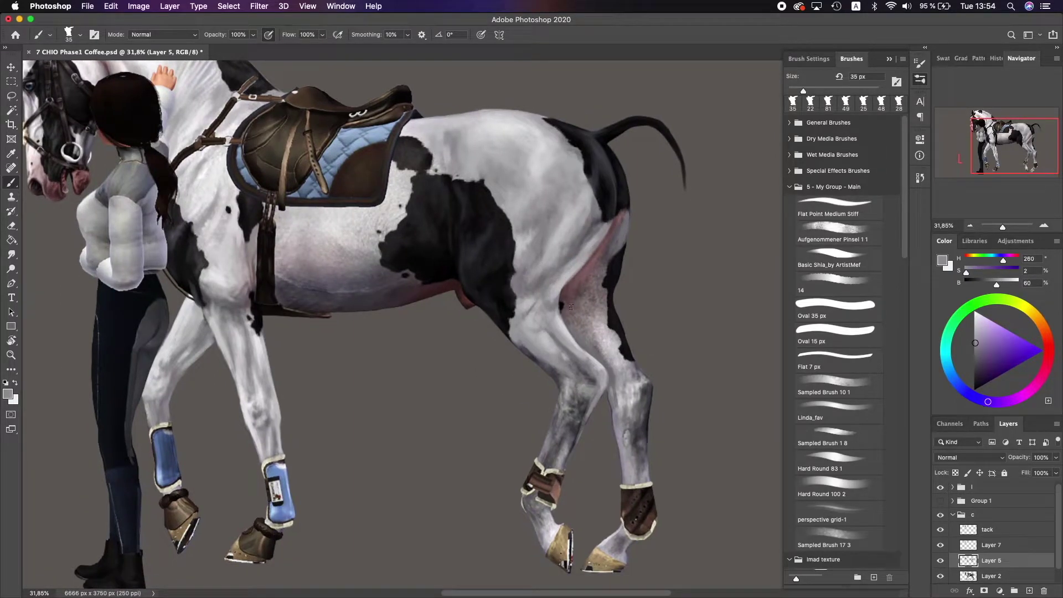
- Blend the near hind leg's gaskin down to the hock with sampled greys, using a 35 px brush
alt+click(550, 382)
scroll(550, 382, up, 1)
scroll(558, 394, right, 1)
alt+click(558, 394)
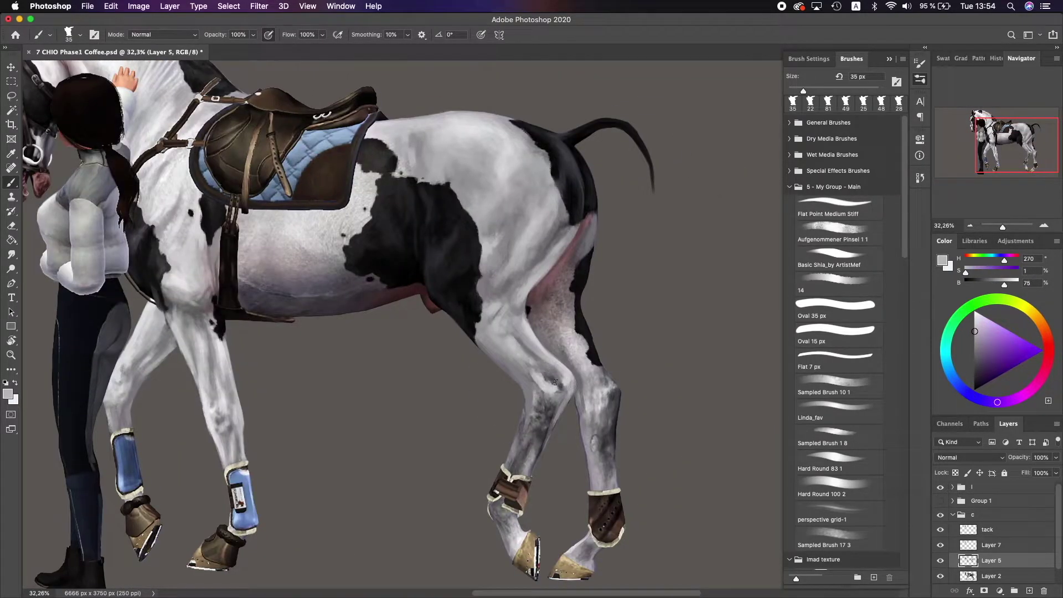
- Smooth and shade the near hind leg's hock and upper cannon with sampled greys, using a 33 px brush
scroll(557, 382, down, 1)
scroll(533, 392, down, 1)
alt+click(512, 303)
scroll(526, 302, down, 2)
scroll(526, 302, left, 2)
scroll(570, 326, right, 2)
scroll(570, 326, up, 1)
key(])
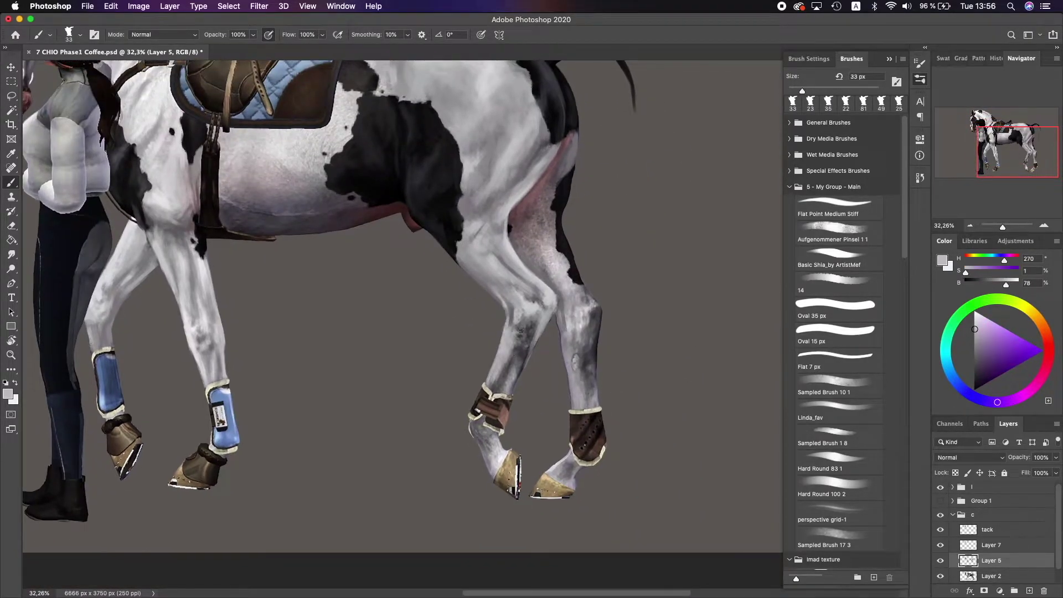
alt+click(534, 327)
alt+click(529, 299)
alt+click(493, 252)
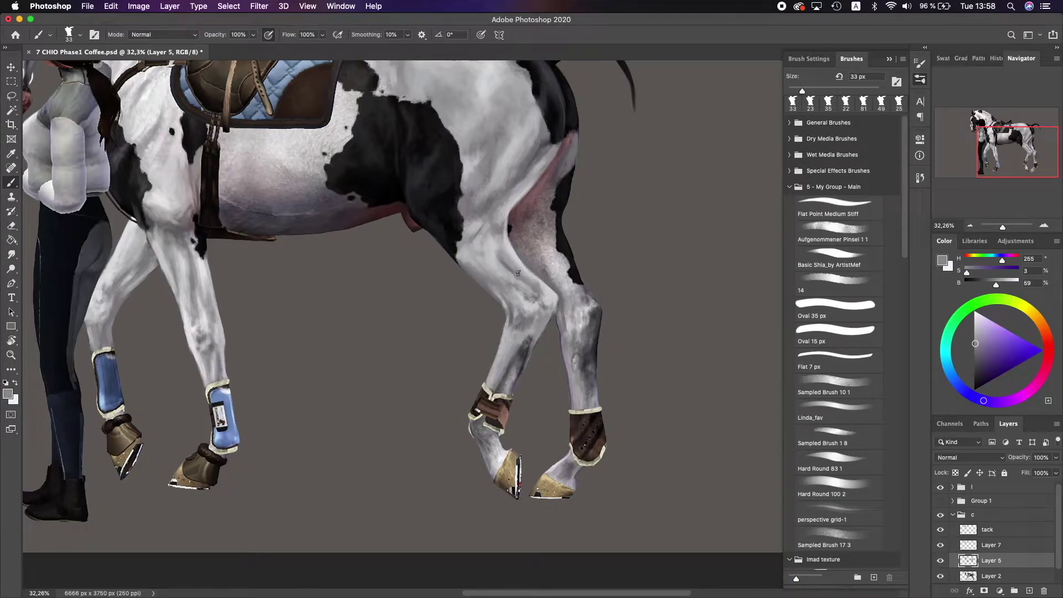
- Deepen the shading inside the black flank patch with sampled near-blacks, using 33 px and 22 px brushes
scroll(518, 273, up, 2)
alt+click(452, 225)
scroll(465, 279, up, 3)
scroll(465, 278, left, 1)
alt+click(439, 288)
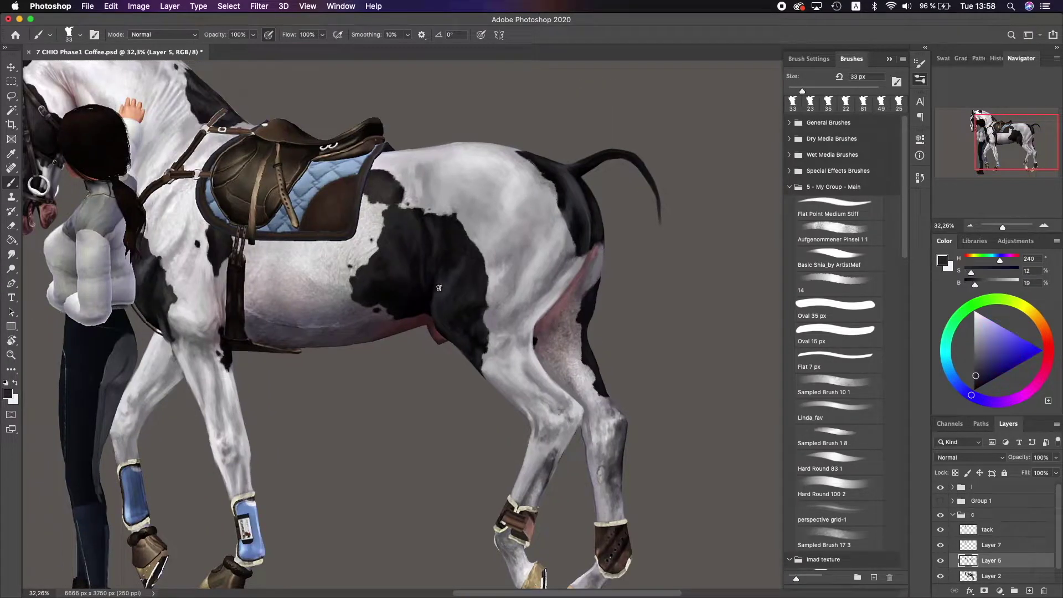
alt+click(425, 299)
scroll(443, 288, up, 2)
scroll(443, 288, left, 3)
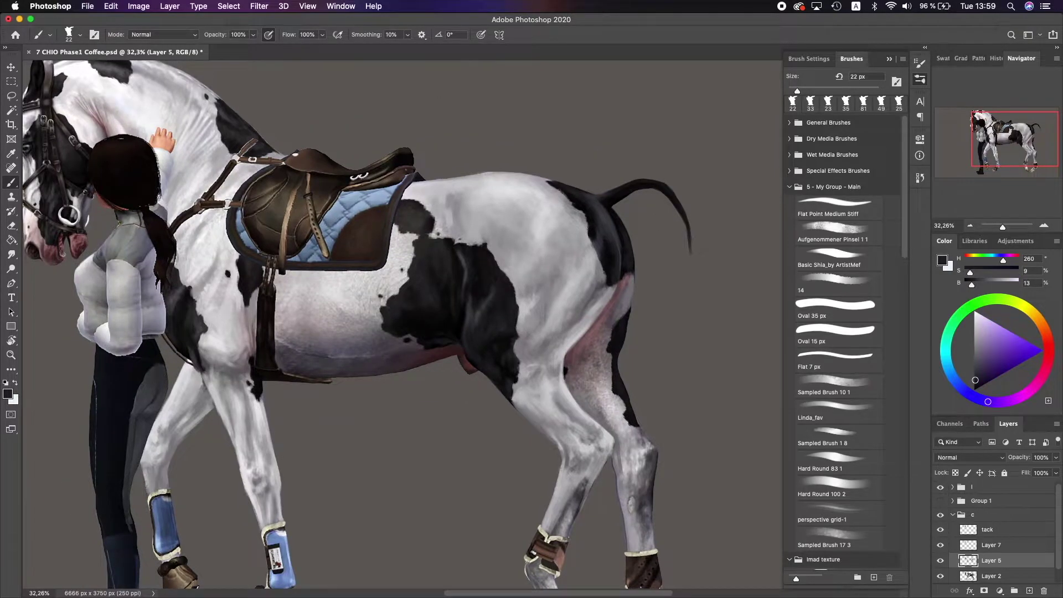
- Add dark blue-grey highlights to the folds and upper edge of the black flank patch, using 22 px and 34 px brushes
alt+click(501, 266)
scroll(593, 201, up, 2)
alt+click(462, 292)
scroll(471, 297, down, 1)
alt+click(478, 288)
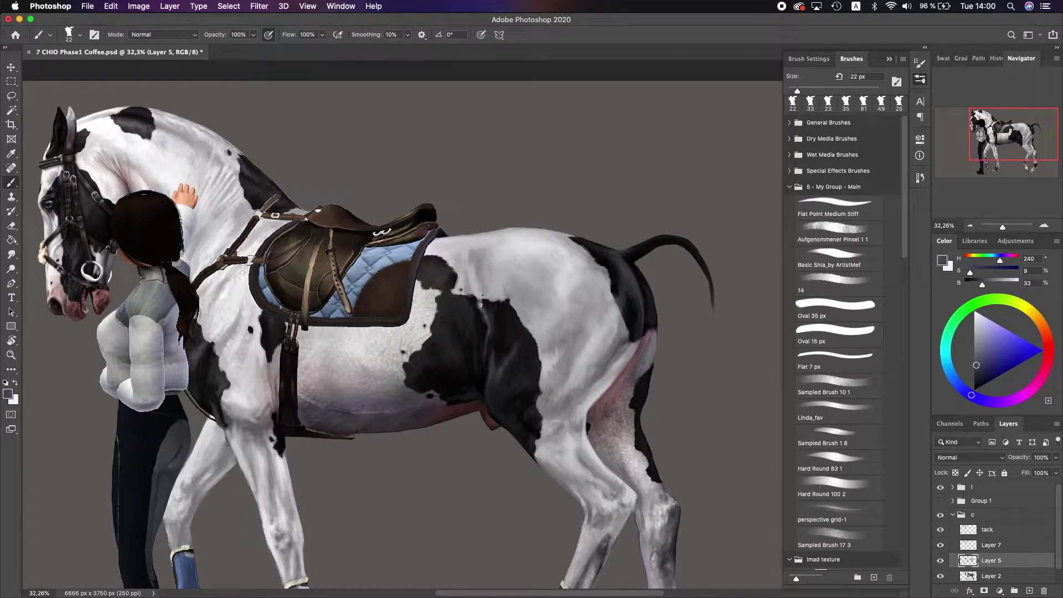
key(bracketright)
alt+click(635, 276)
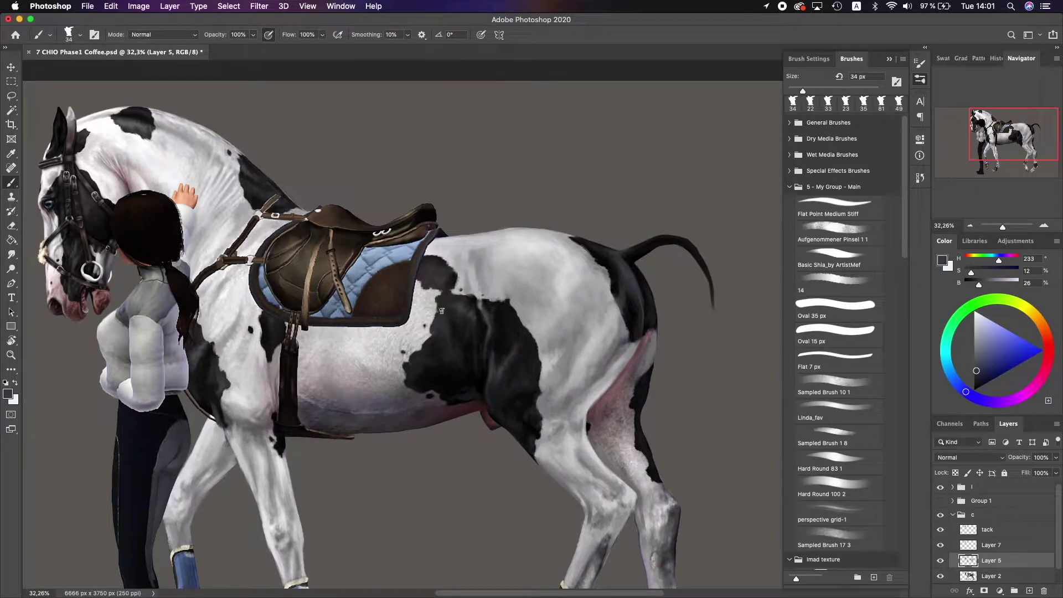
- Smooth the near hind cannon above the boot and define its tendons with sampled greys, finishing with a 19 px brush
scroll(526, 271, down, 1)
scroll(526, 270, right, 2)
scroll(526, 270, down, 5)
scroll(526, 270, right, 2)
alt+click(488, 399)
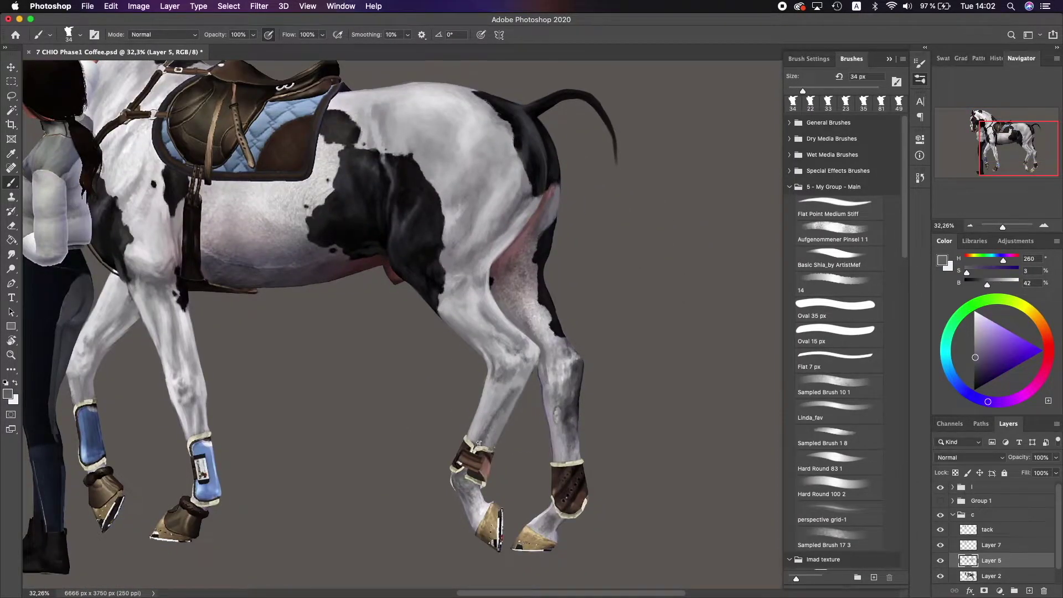
alt+click(501, 424)
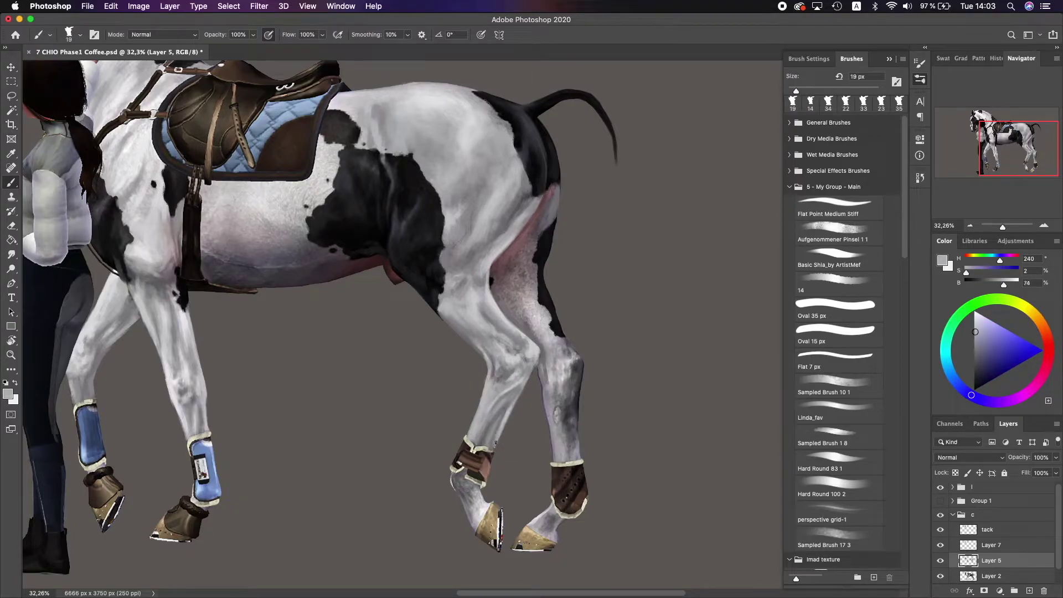
- Blend the speckled pink inner thigh of the far hind leg with sampled pink-greys, using 26 px and 40 px brushes
scroll(499, 310, down, 1)
scroll(500, 310, left, 1)
alt+click(592, 264)
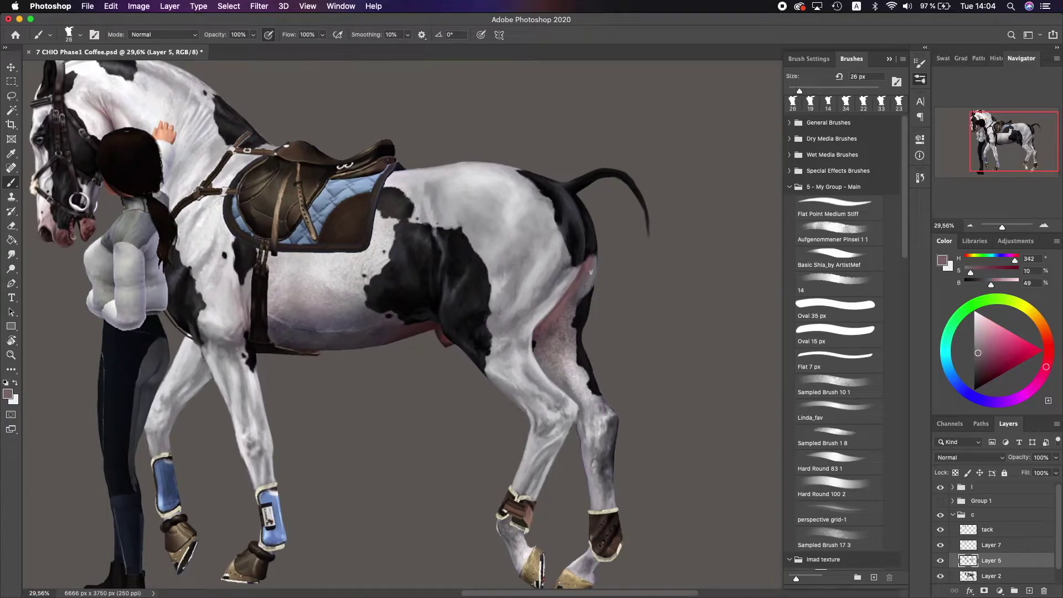
scroll(554, 216, up, 1)
scroll(554, 216, left, 1)
alt+click(533, 242)
key(bracketright)
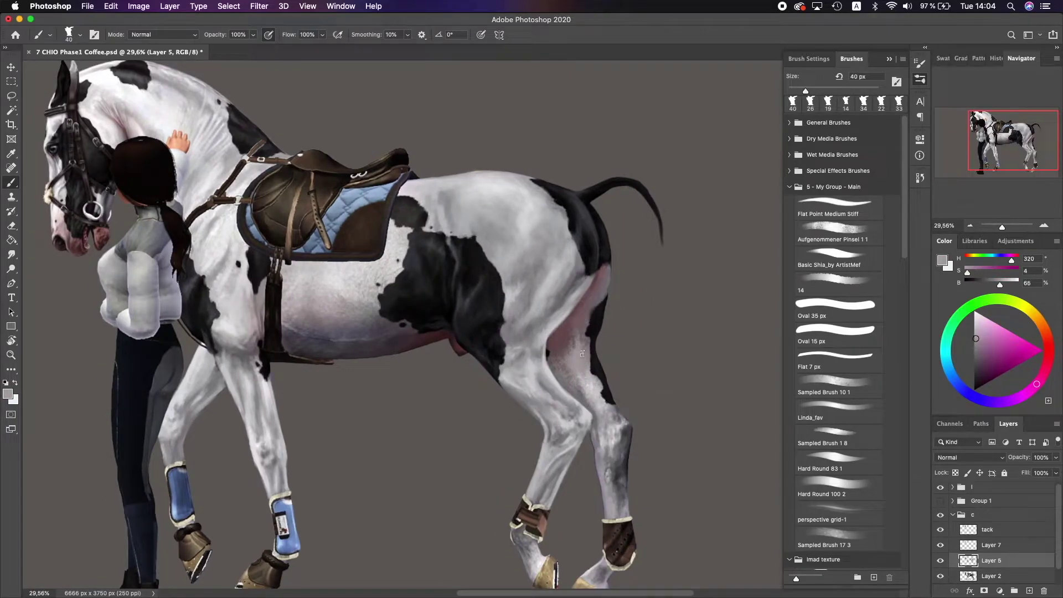
alt+click(566, 319)
- Touch up the black rear edge of the hind leg on Layer 2 with Hard Round 100 2, and sample black on Layer 5 near the tail
alt+click(609, 307)
key(alt+bracketleft)
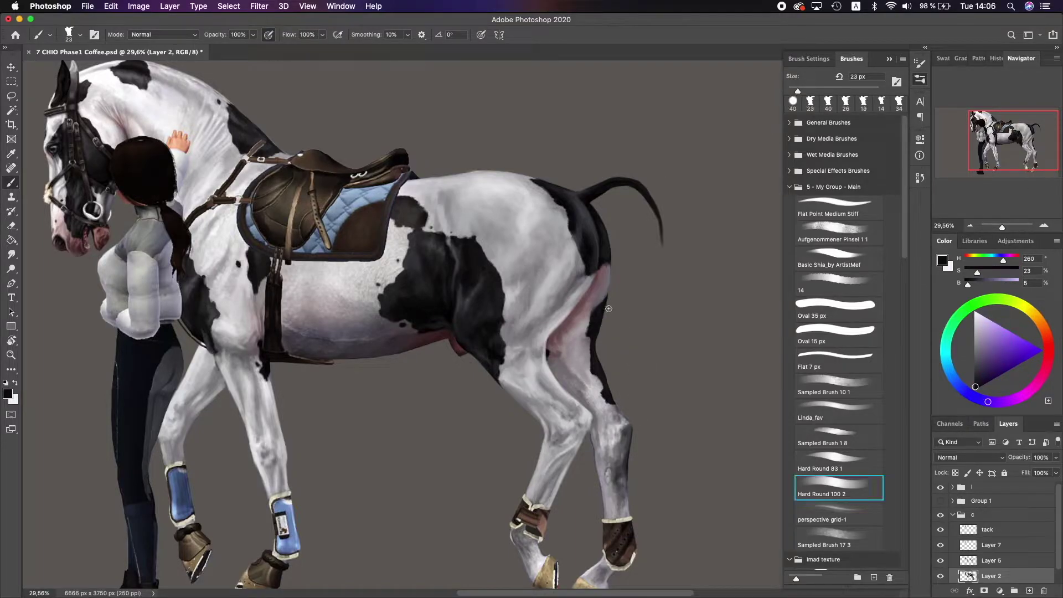
key(alt+bracketright)
scroll(554, 249, left, 3)
alt+click(590, 265)
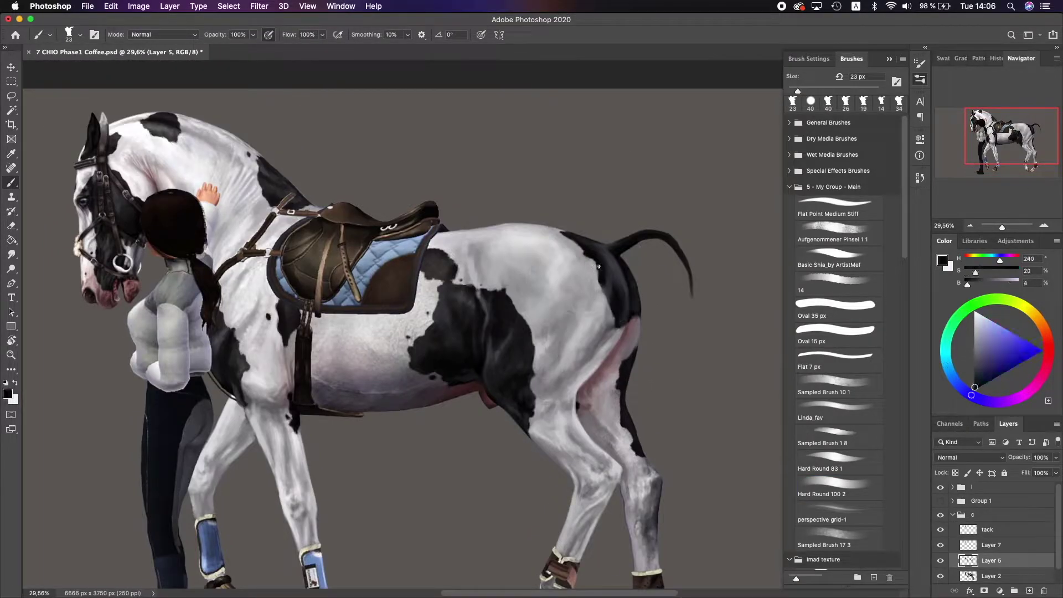
- Blend the white barrel below the saddle pad with a sampled light grey, using a 57 px brush
scroll(637, 277, left, 2)
scroll(661, 290, left, 3)
key(bracketright)
key(bracketright)
key(bracketright)
key(bracketright)
alt+click(481, 326)
alt+click(481, 326)
- Refine the loin and the small black patch behind the saddle pad with sampled tones, using a 31 px brush
scroll(481, 326, down, 1)
key(bracketleft)
key(bracketleft)
key(bracketleft)
alt+click(542, 233)
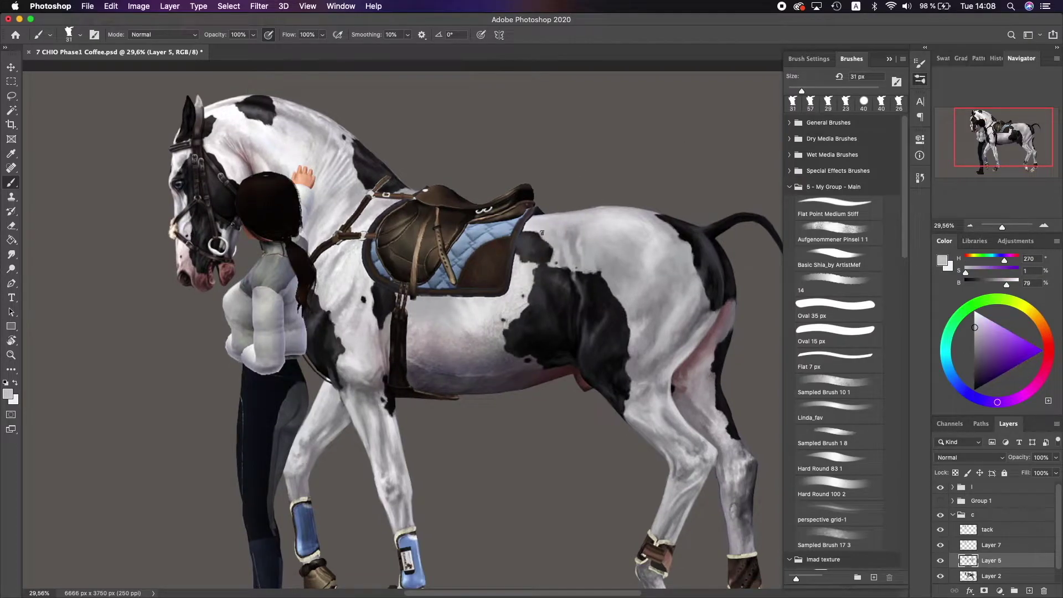
alt+click(537, 259)
- Smooth the speckled pink belly between the girth and the black patch with sampled pale greys, using broad 45 px and 62 px strokes
scroll(538, 259, left, 2)
scroll(431, 312, down, 2)
key(bracketright)
key(bracketright)
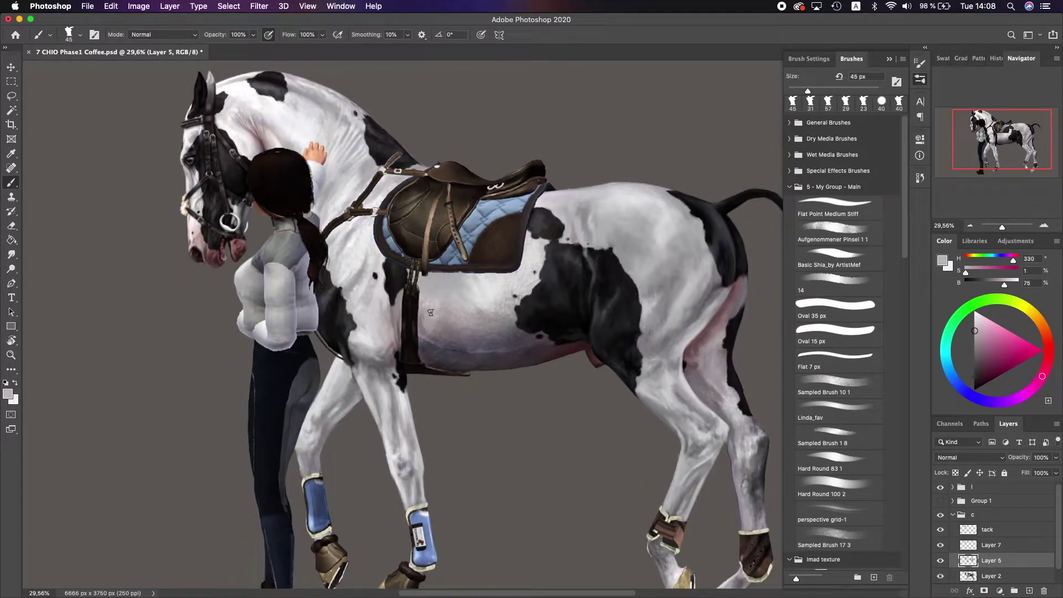
drag(465, 321, 520, 348)
mouse_move(426, 354)
mouse_down()
mouse_move(504, 363)
mouse_move(493, 330)
mouse_up()
alt+click(462, 328)
- Touch up the front edge of the black flank patch with a sampled dark tone, using a 17 px brush
alt+click(526, 333)
key(bracketleft)
key(bracketleft)
key(bracketleft)
key(bracketleft)
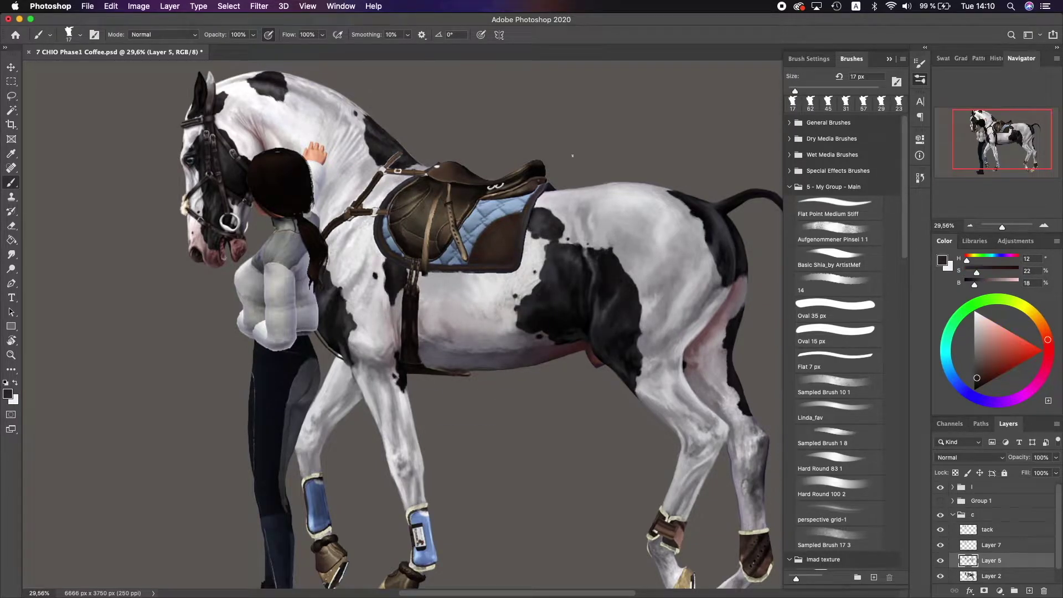
- Shade the horse's shoulder and elbow area with sampled greys, using a 20 px brush, and undo the stray stroke
scroll(573, 156, up, 2)
scroll(365, 330, down, 4)
key(bracketright)
key(bracketright)
alt+click(365, 331)
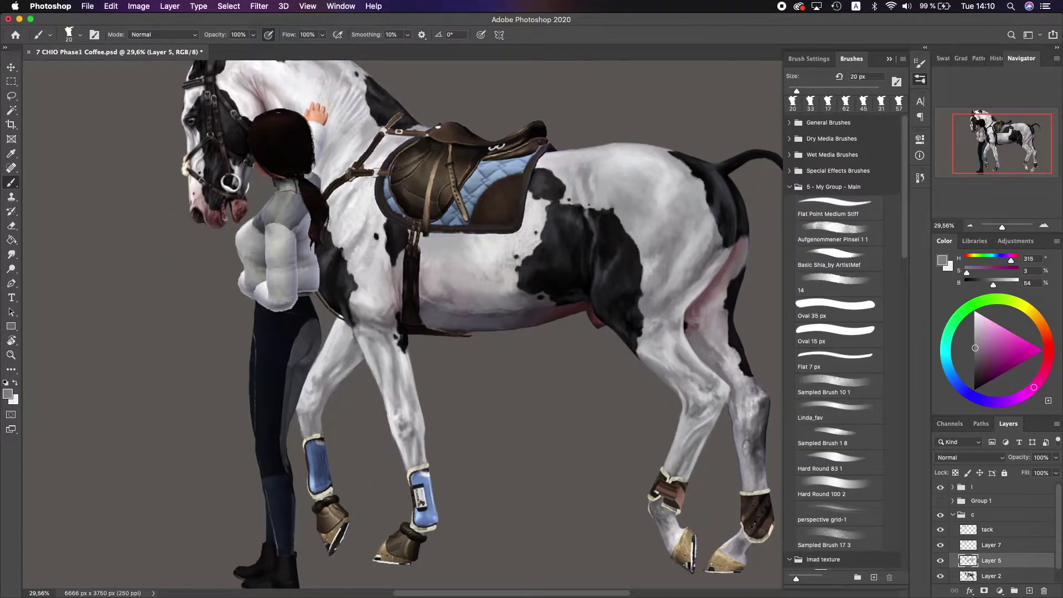
alt+click(397, 334)
key(super+z)
alt+click(396, 281)
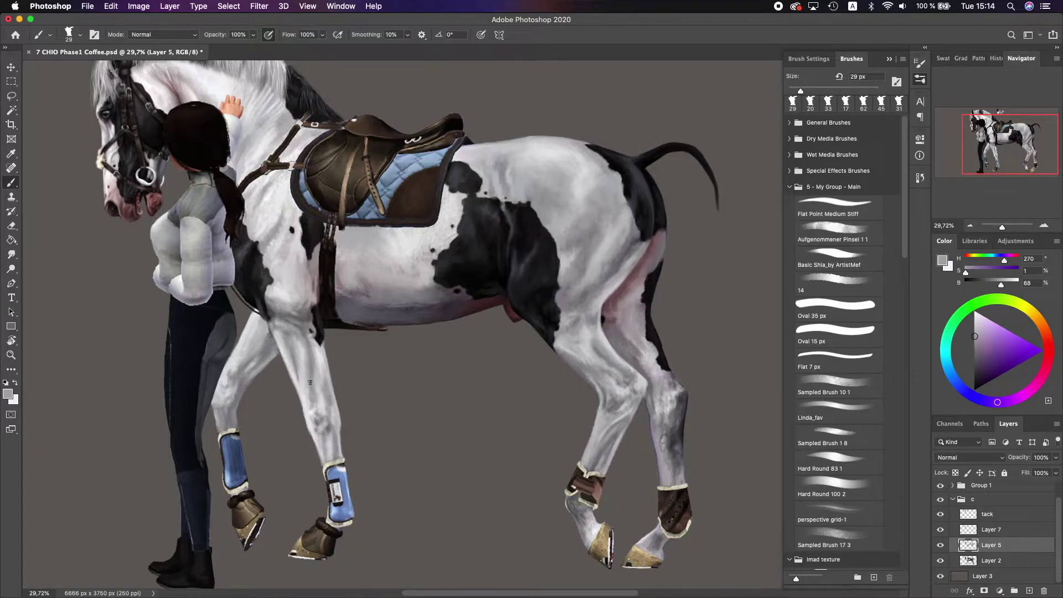
- Blend the chest into the upper near foreleg with sampled greys, using a 29 px brush
alt+click(294, 309)
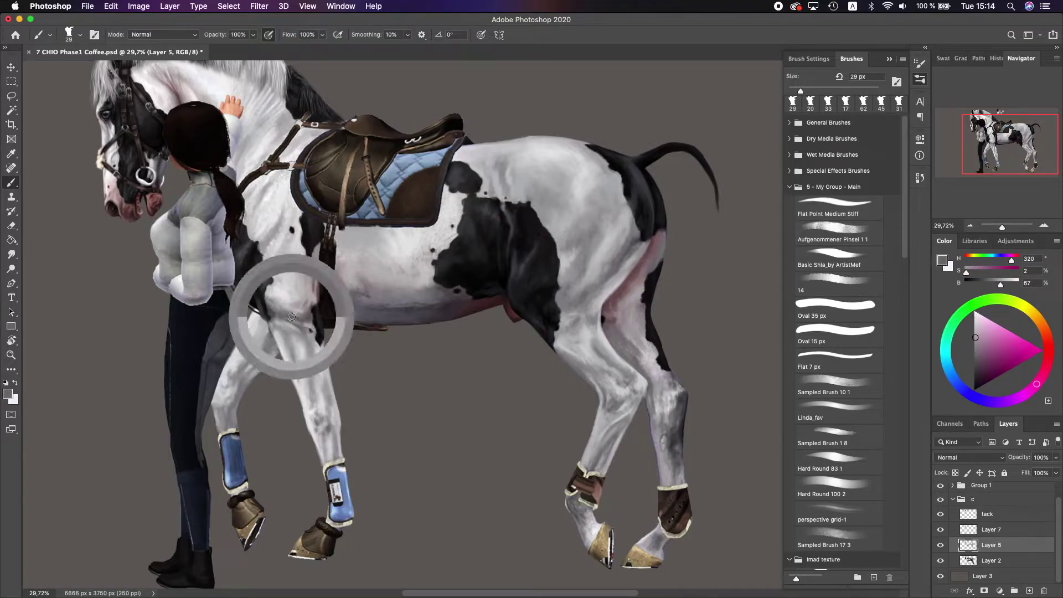
alt+click(313, 262)
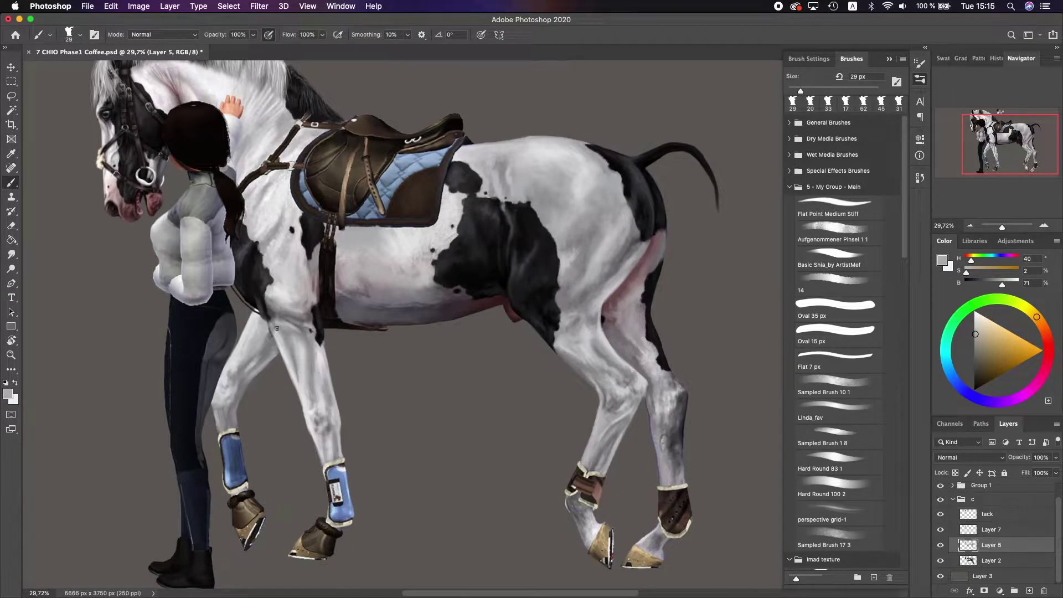
drag(276, 328, 366, 346)
alt+click(366, 346)
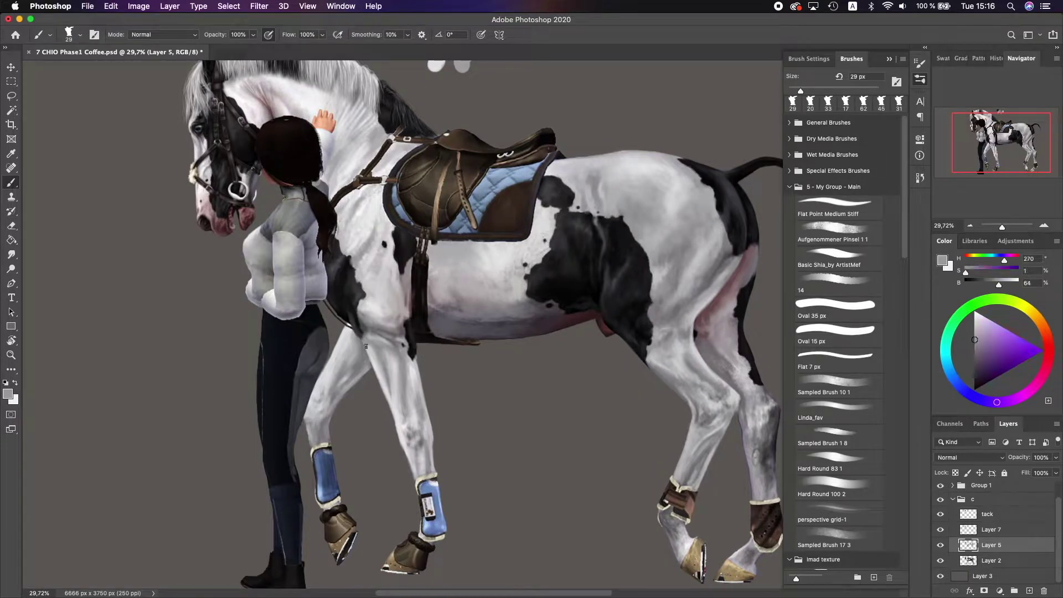
- Repaint the breastplate's front straps in flat dark brown on the tack layer, using the Hard Round 100 2 brush at 26 px and 12 px
scroll(366, 346, up, 5)
click(839, 487)
alt+click(549, 266)
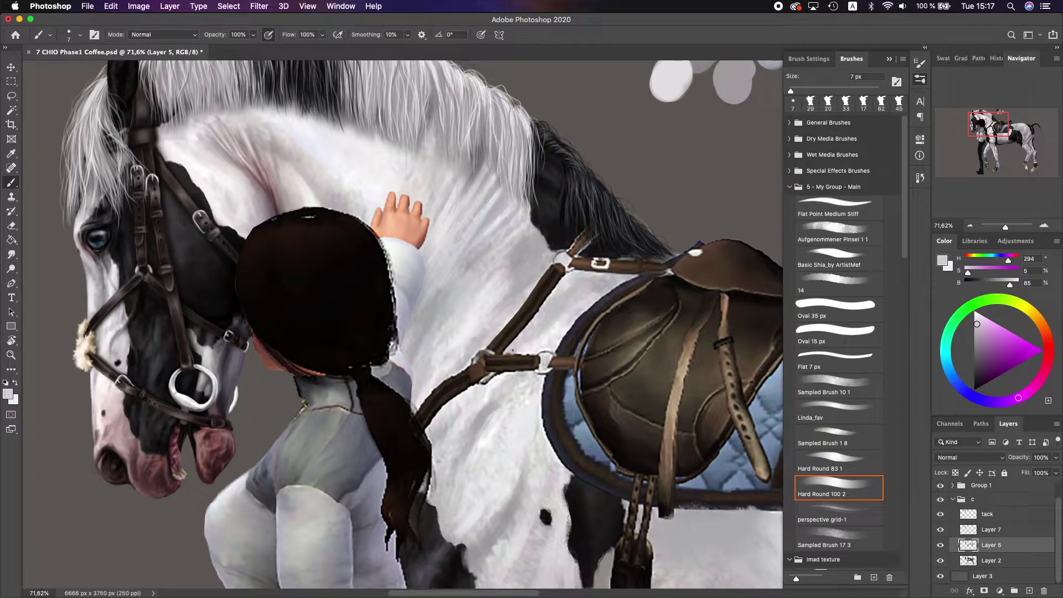
drag(513, 350, 509, 362)
alt+click(488, 360)
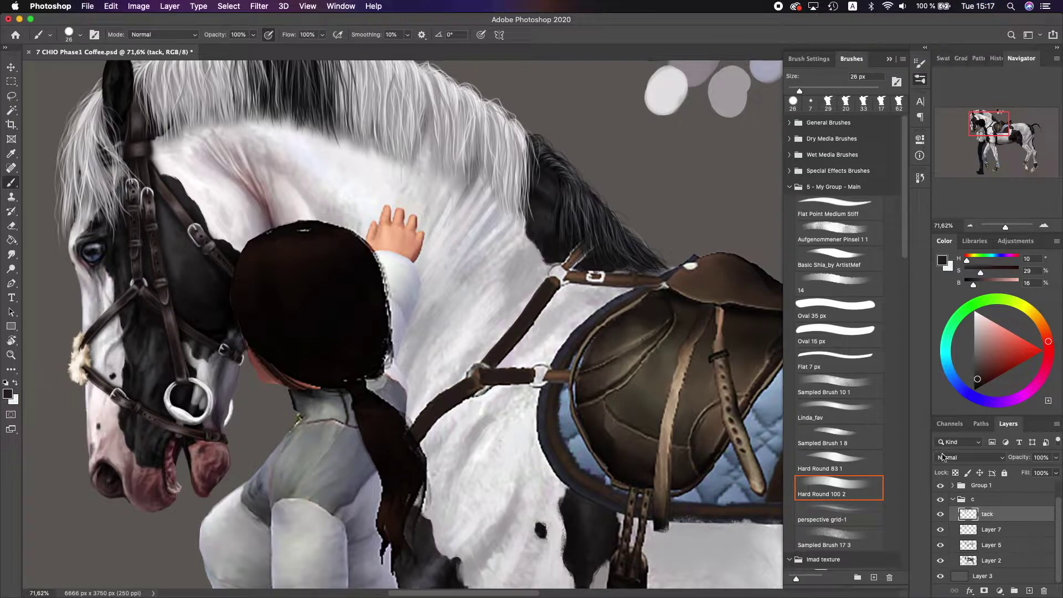
click(992, 545)
alt+click(421, 410)
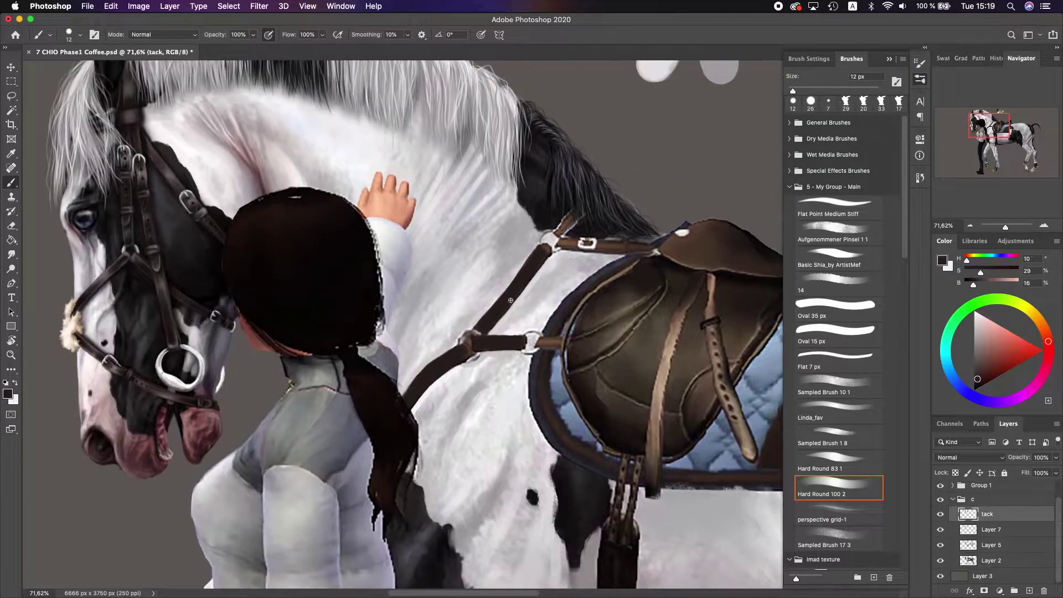
scroll(561, 407, up, 3)
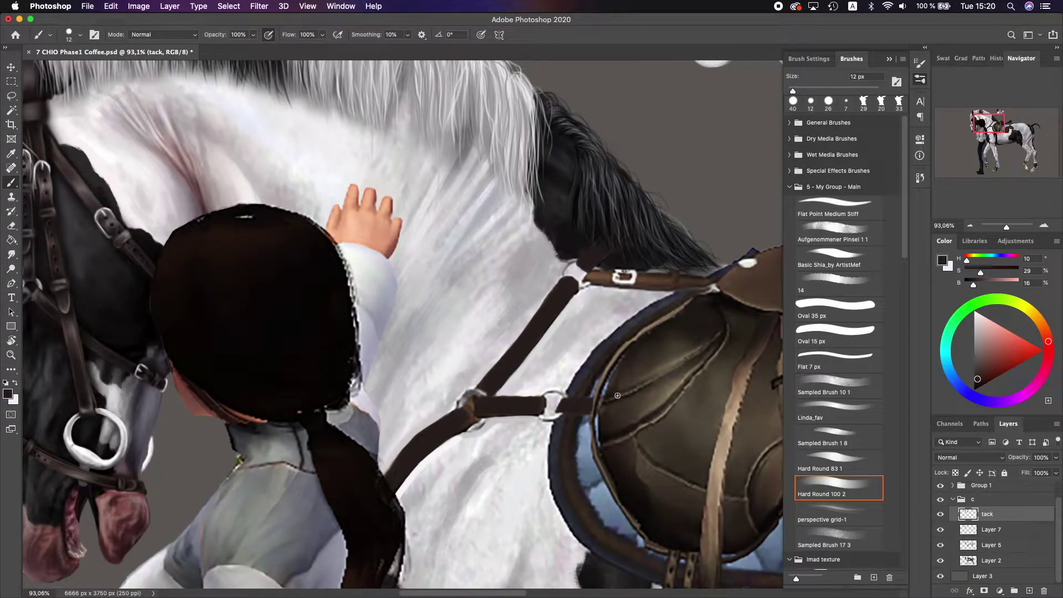
- Darken the breastplate straps up to the withers and saddle with a sampled deeper brown, using 20 px and 12 px brushes
scroll(617, 395, up, 3)
scroll(617, 396, left, 3)
key(bracketright)
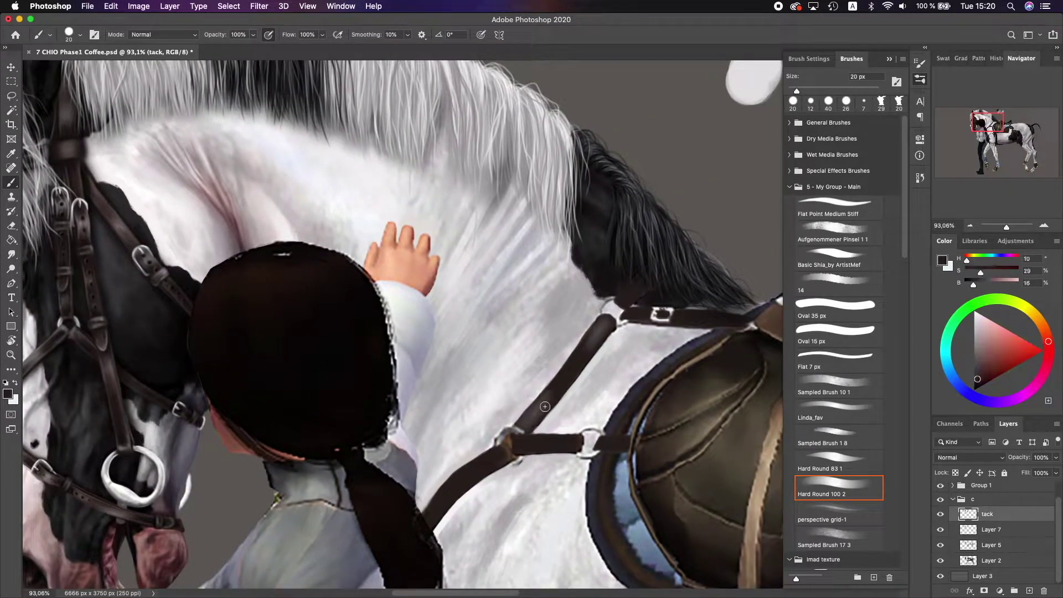
alt+click(577, 354)
scroll(531, 365, down, 3)
scroll(531, 366, right, 2)
key(bracketleft)
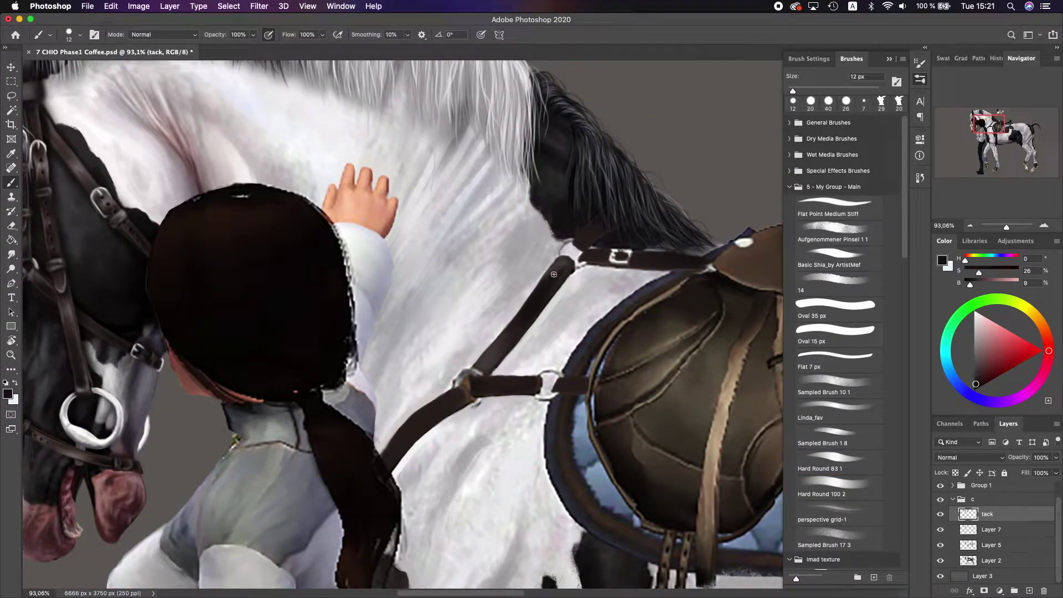
- Paint lighter edges along the diagonal breastplate strap with sampled greyish browns and touch up beside it, using a 7 px brush
scroll(550, 286, down, 3)
scroll(549, 286, left, 3)
key(bracketleft)
key(bracketleft)
alt+click(588, 321)
alt+click(548, 299)
key(alt+bracketleft)
key(alt+bracketleft)
drag(535, 306, 537, 328)
key(alt+bracketright)
key(alt+bracketright)
alt+click(546, 308)
scroll(614, 227, left, 2)
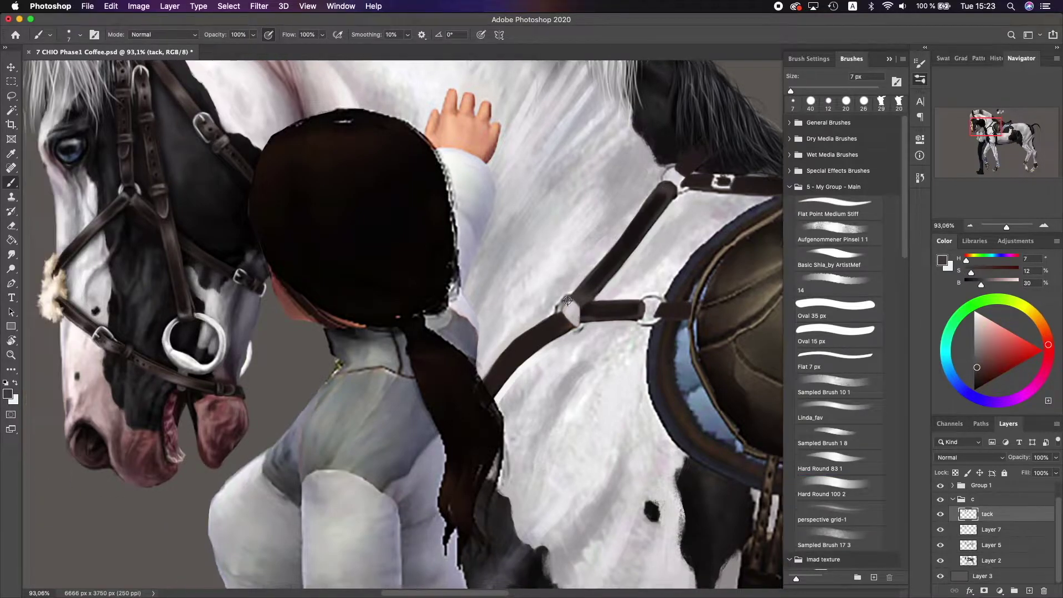
- Repaint the breastplate's centre ring in light grey with a 7 px brush and adjust the tack's shape with Liquify
alt+click(571, 346)
scroll(571, 346, down, 2)
key(super+shift+x)
key(Return)
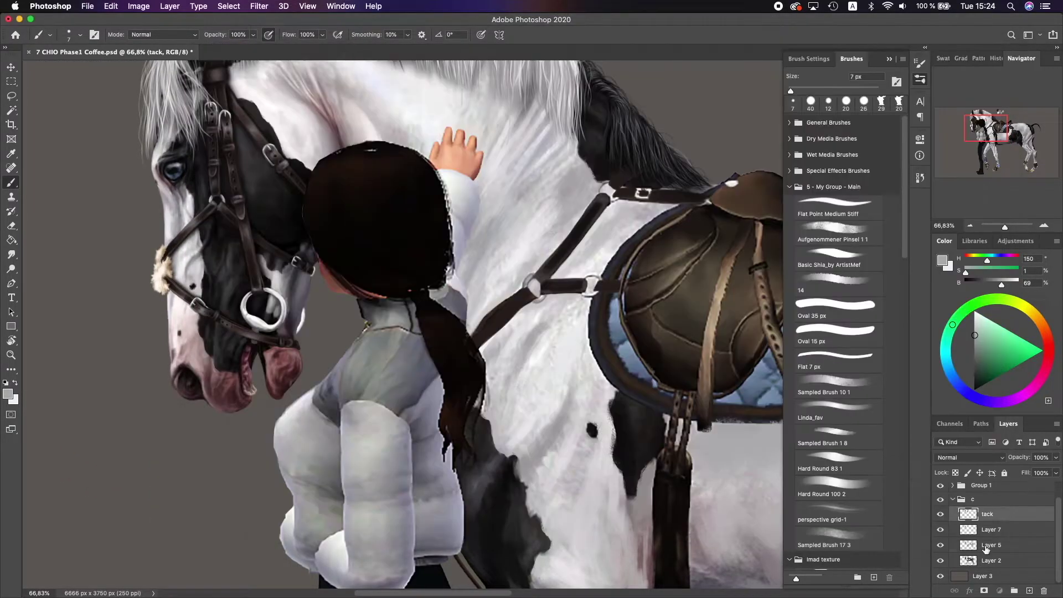
alt+click(465, 302)
- Shade the lower breastplate strap and the strap ends at the centre ring with sampled dark browns, using an 8 px brush
scroll(422, 171, up, 2)
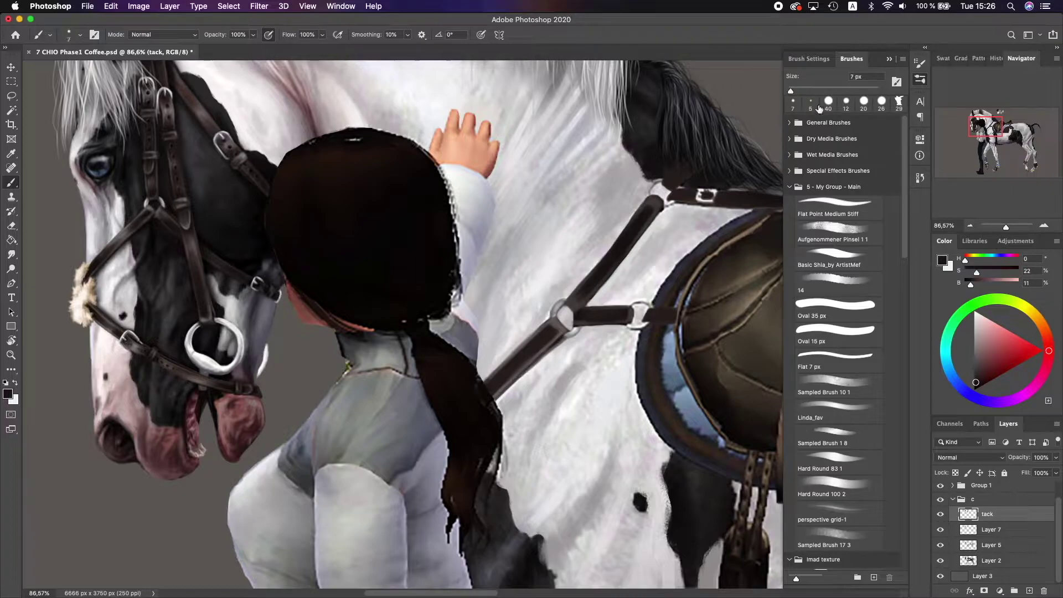
key(bracketright)
alt+click(557, 319)
key(bracketright)
alt+click(547, 330)
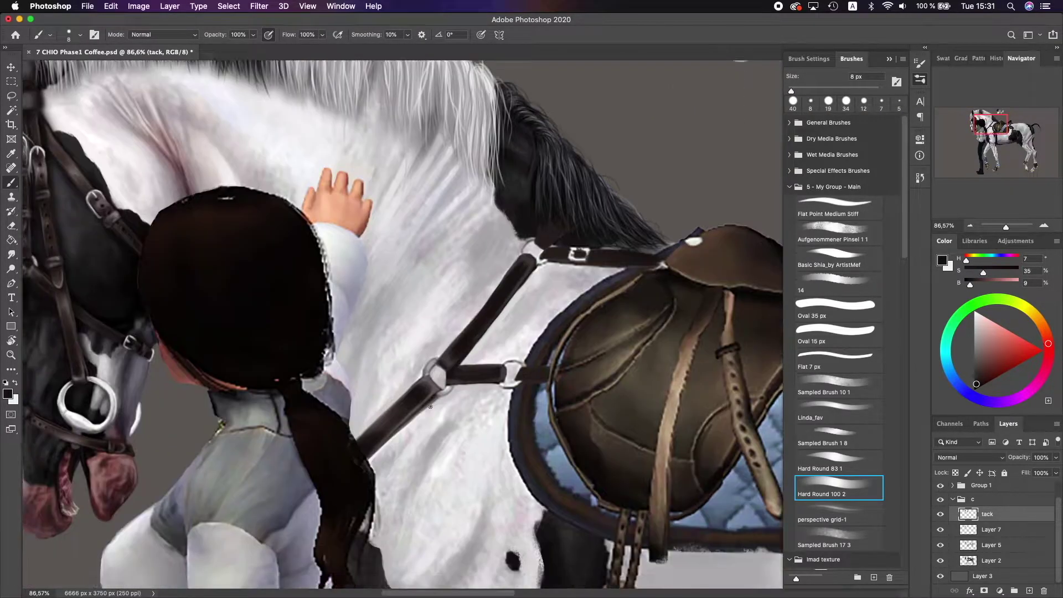
- Touch up the ring at the withers and its adjoining straps with sampled light grey and dark tones, using a 5 px brush
scroll(504, 379, up, 2)
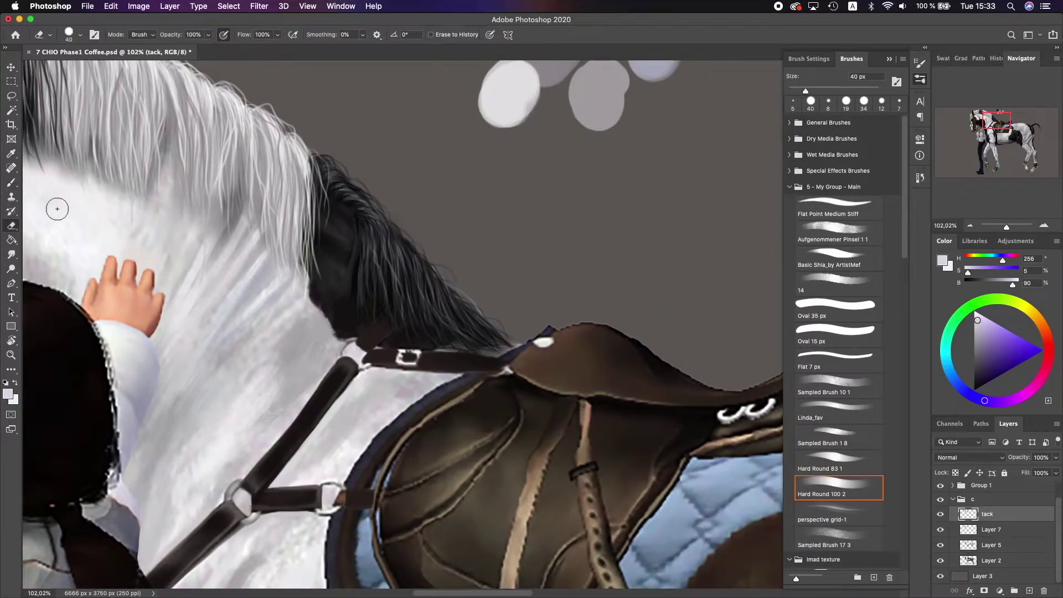
alt+click(366, 360)
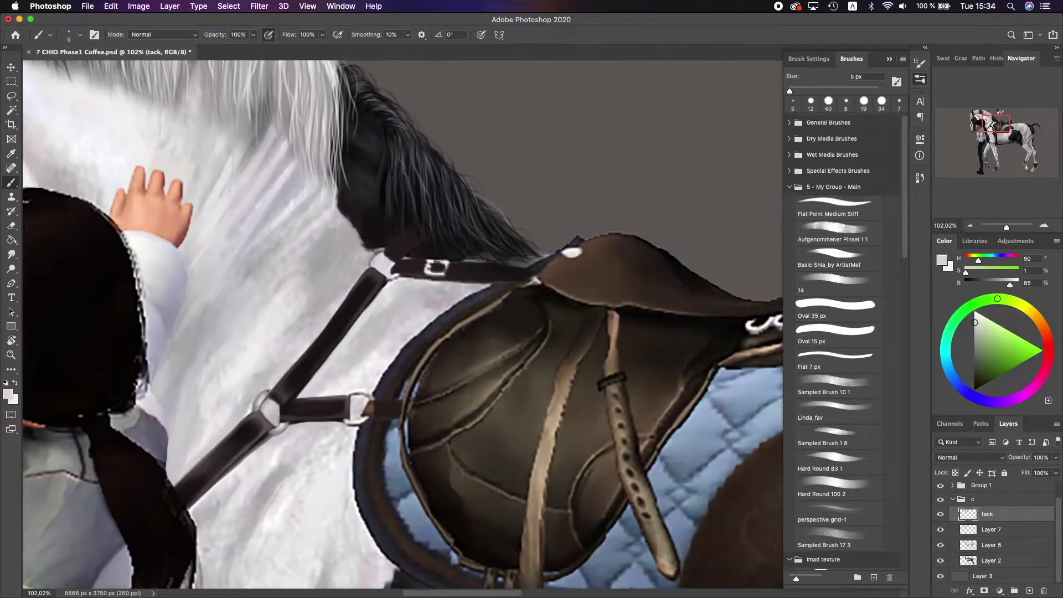
alt+click(303, 403)
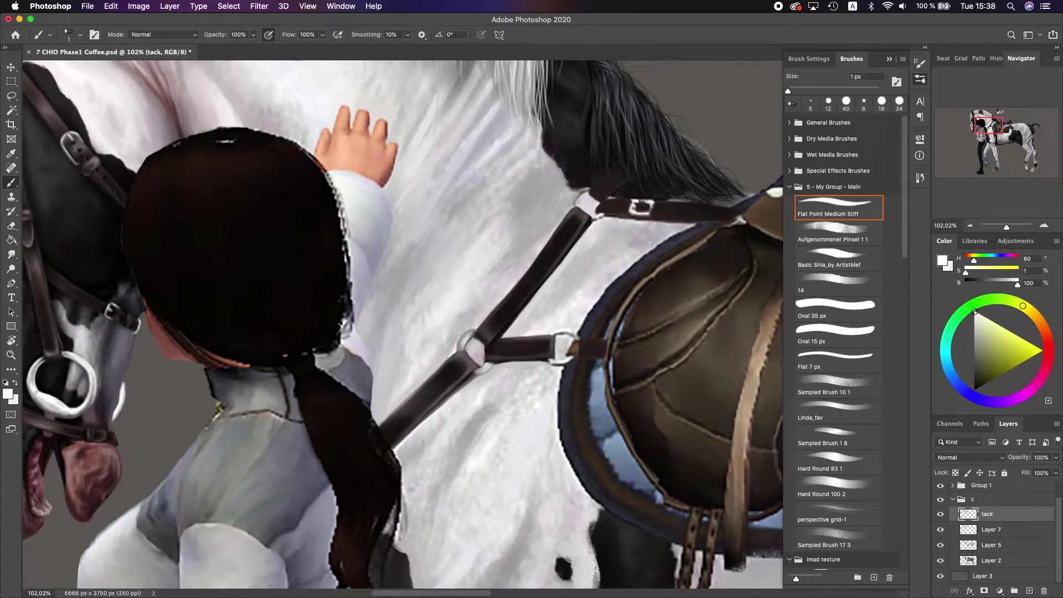
- Refine the shading and edge highlights of the breastplate straps with sampled browns, using the Hard Round 100 2 brush at 5 px
key(bracketright)
key(bracketright)
key(bracketright)
key(bracketright)
alt+click(406, 426)
scroll(504, 283, up, 5)
alt+click(504, 283)
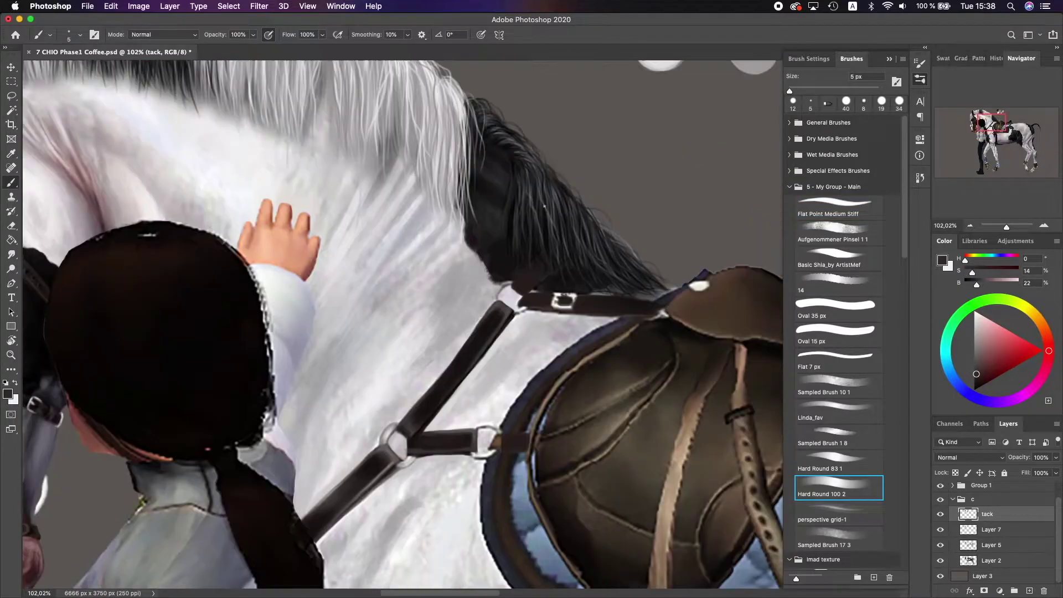
- Deepen the shading on the diagonal and wither straps with sampled dark browns, using 13 px and 6 px brushes
scroll(504, 283, up, 5)
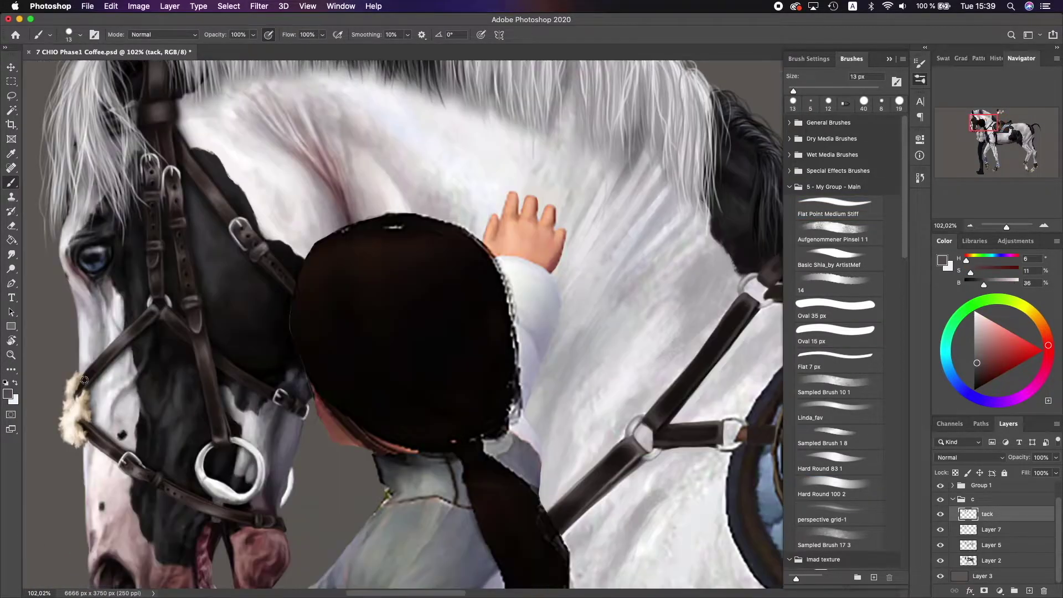
alt+click(488, 372)
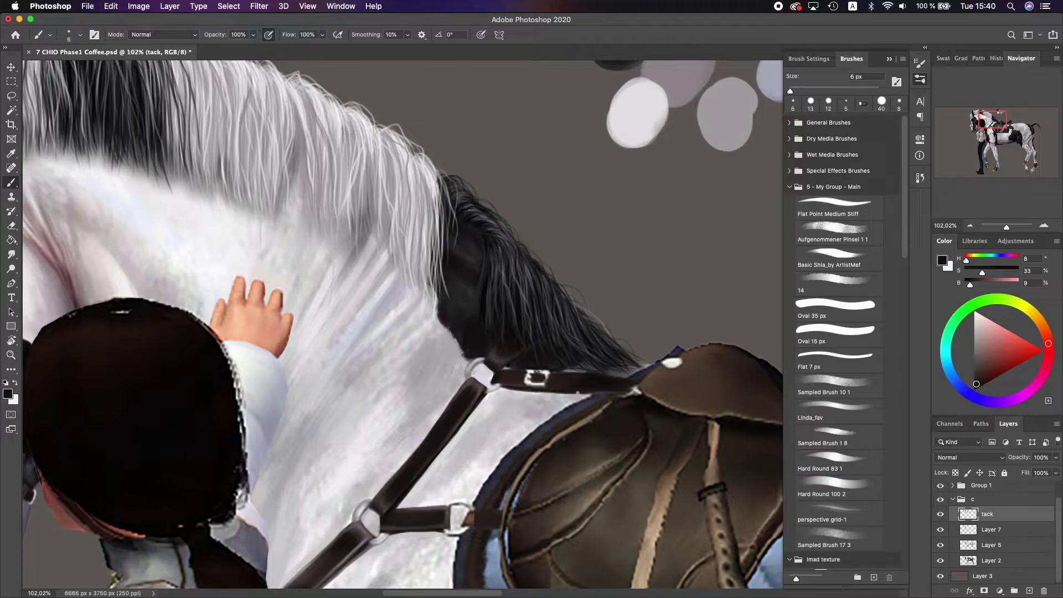
scroll(639, 384, down, 5)
alt+click(673, 245)
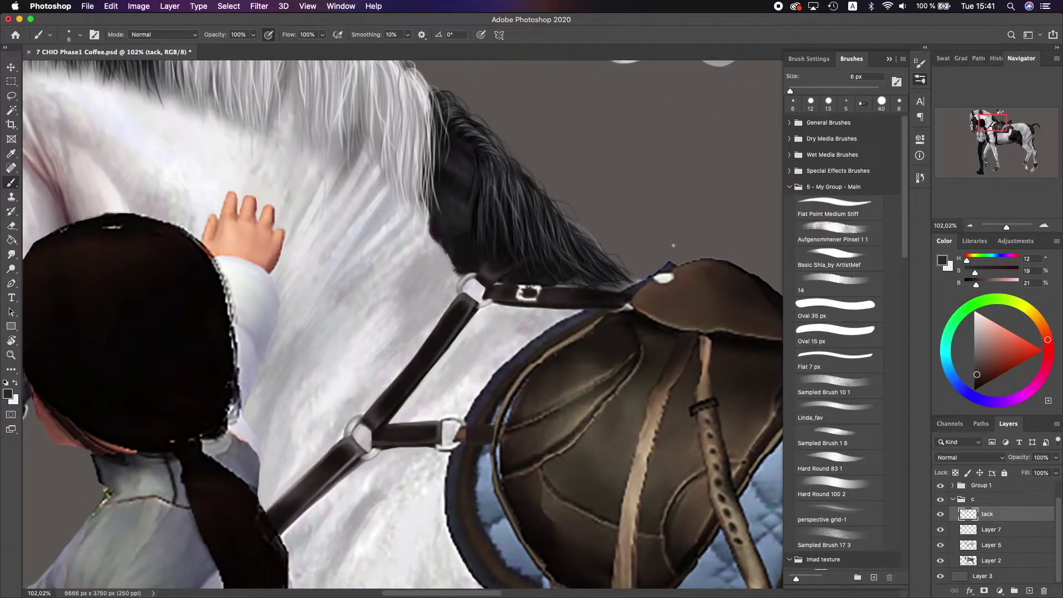
scroll(667, 279, up, 3)
scroll(668, 279, down, 3)
scroll(498, 277, left, 10)
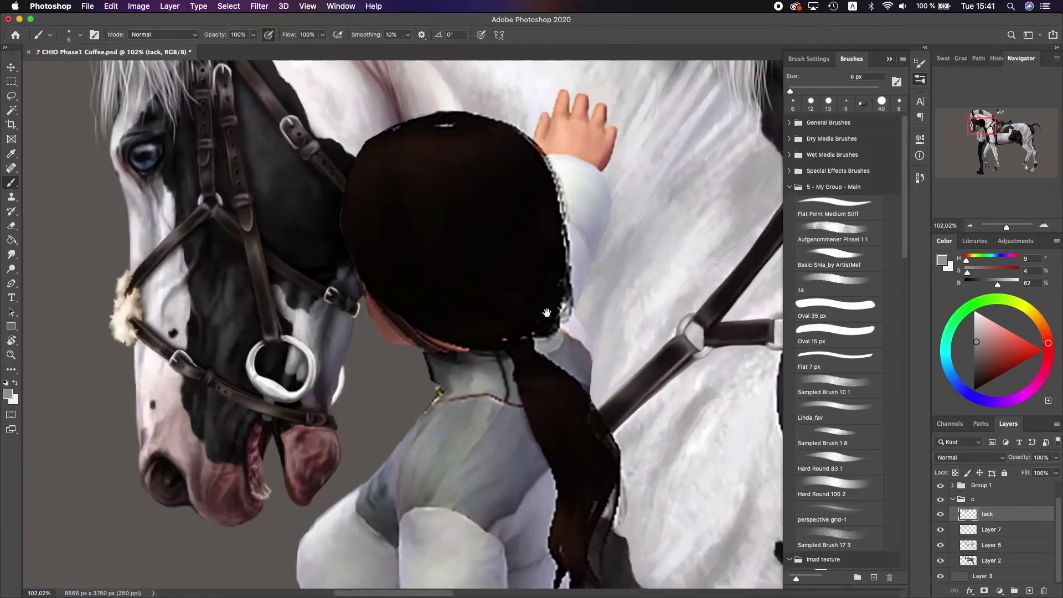
- Add a layer below the tack layer and block in beige fleece around the centre ring with Aufgenommener Pinsel 1 1 at 16 px
scroll(402, 318, right, 10)
alt+click(403, 318)
scroll(403, 318, down, 2)
key(super+shift+alt+n)
alt+click(403, 336)
scroll(498, 277, up, 2)
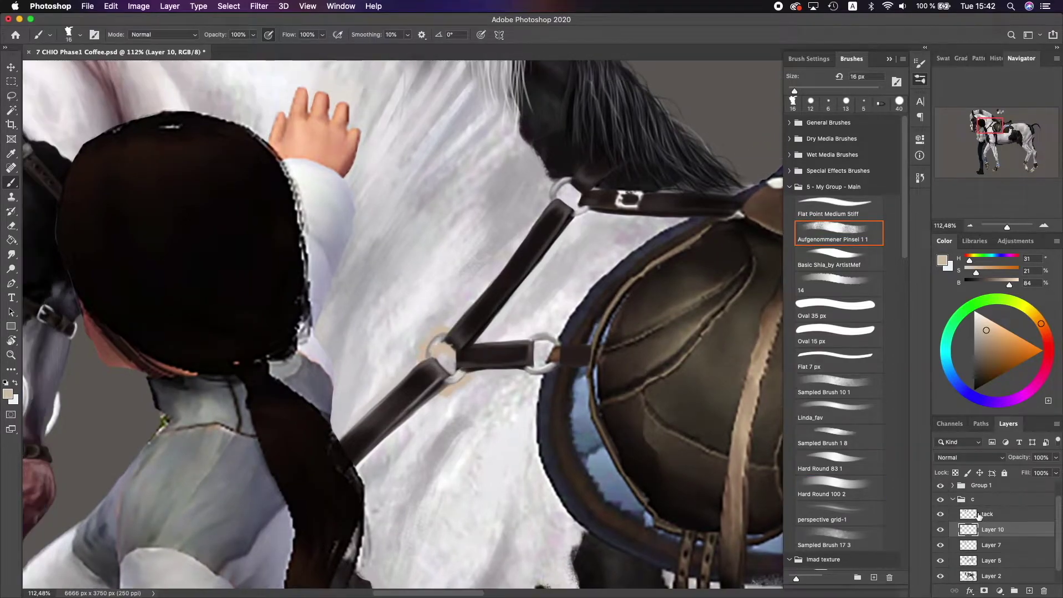
- Build up fluffy fleece around and inside the centre ring with cream and tan dabs, using the textured brush at 13 px
scroll(593, 237, down, 2)
scroll(593, 237, up, 4)
drag(476, 382, 498, 398)
key(bracketleft)
drag(509, 443, 526, 455)
scroll(487, 364, down, 1)
alt+click(488, 365)
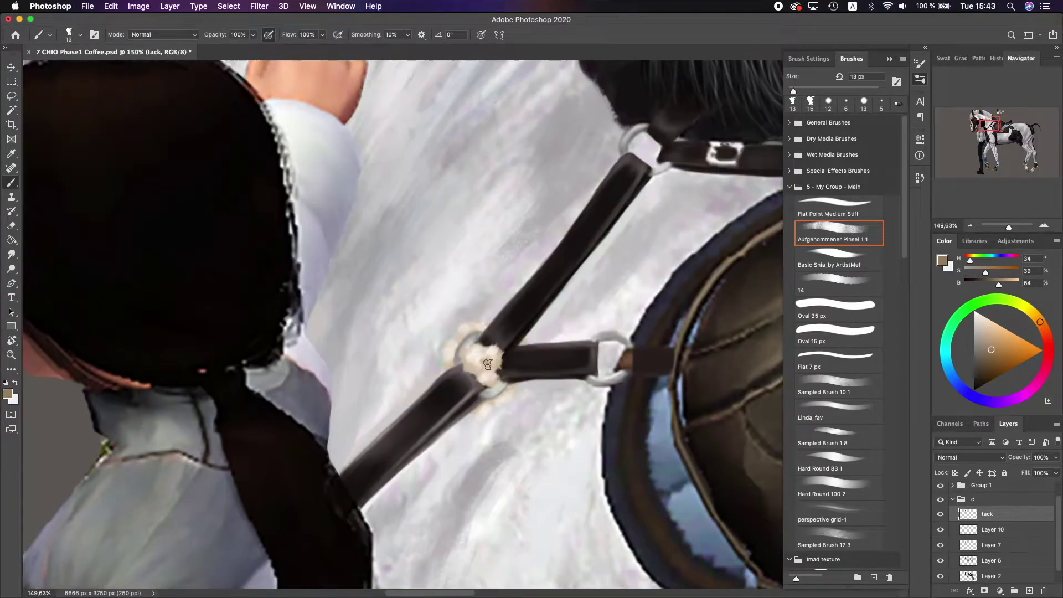
key(alt+bracketleft)
key(alt+bracketright)
- Paint soft black shadows beneath the breastplate straps on Layer 7 with a soft round brush at 22 px and 12 px
key(F5)
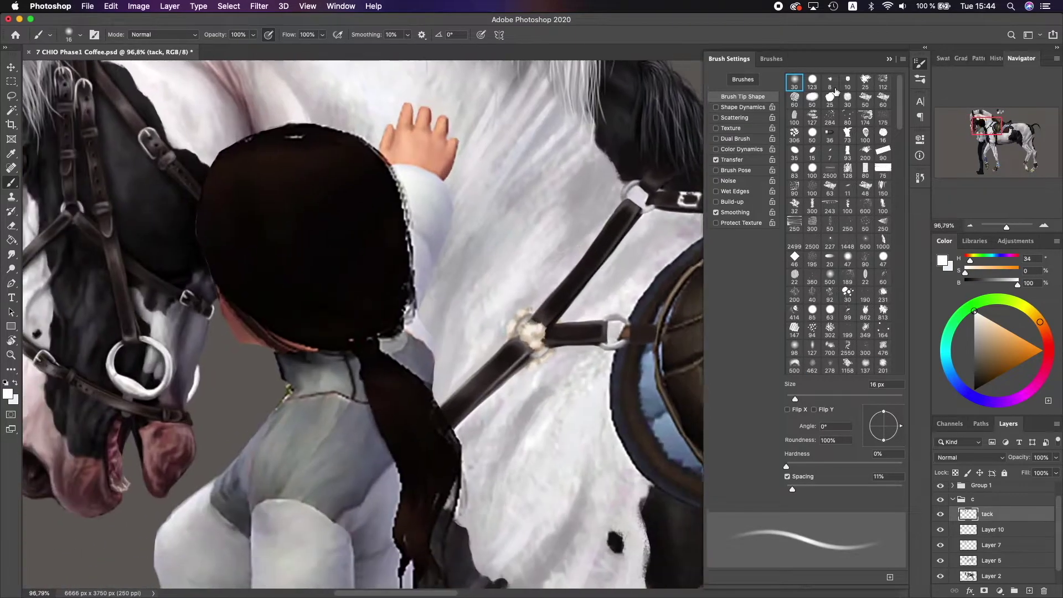
click(743, 80)
key(bracketright)
scroll(509, 285, down, 5)
scroll(526, 277, up, 3)
key(alt+bracketleft)
key(alt+bracketleft)
alt+click(540, 272)
mouse_move(541, 272)
mouse_down()
mouse_move(501, 332)
mouse_move(502, 350)
mouse_up()
key(F5)
key(F5)
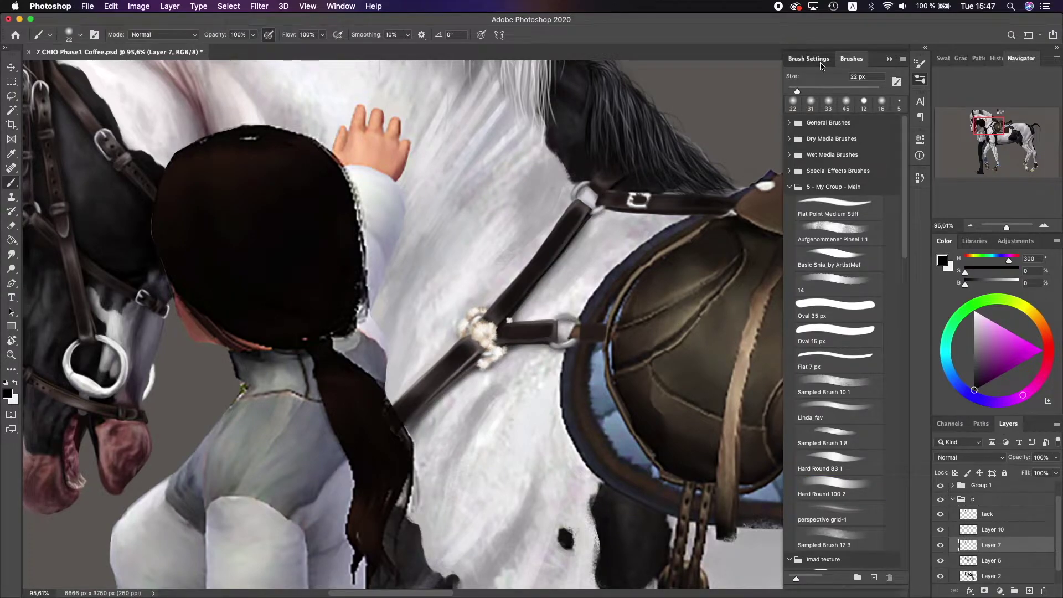
scroll(547, 315, right, 5)
key(bracketleft)
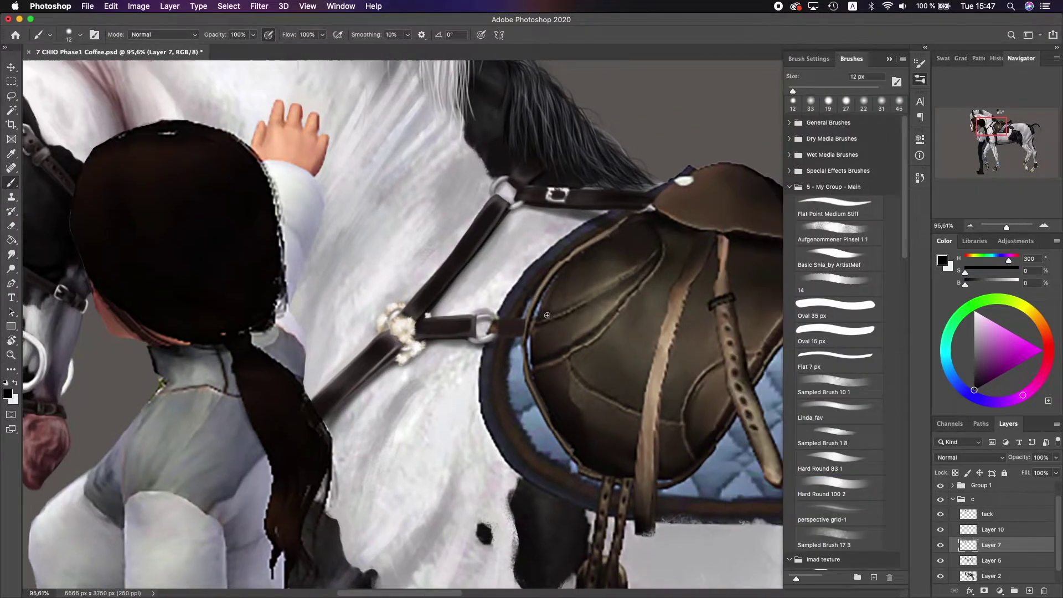
- Paint a dark leather loop over the strap junction at the centre ring on the tack layer, using Hard Round 100 2 at 9 px
key(alt+bracketright)
key(alt+bracketright)
scroll(547, 315, down, 5)
scroll(430, 341, up, 4)
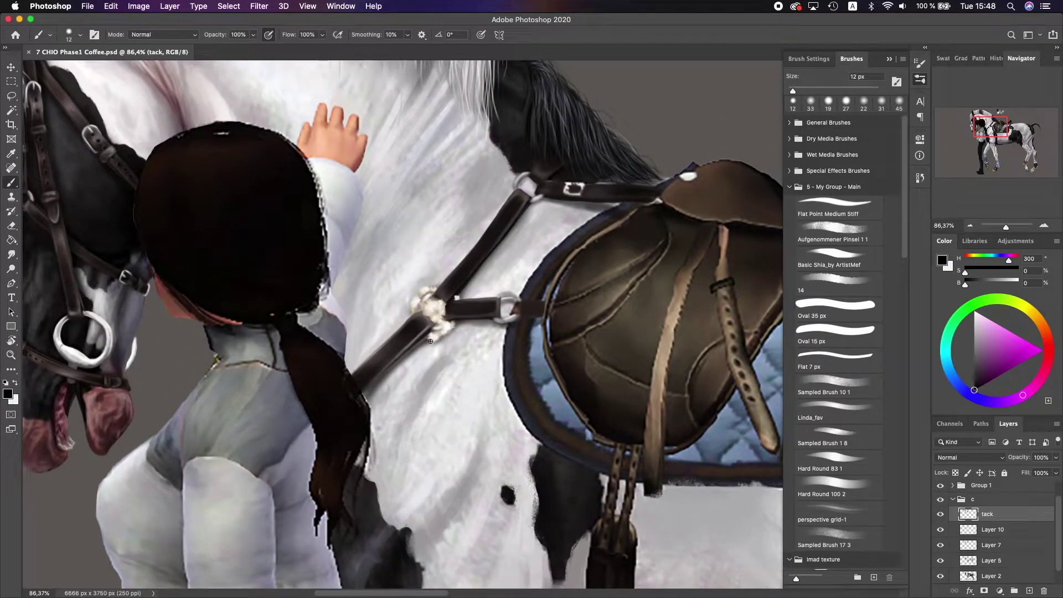
scroll(430, 341, up, 4)
key(bracketright)
alt+click(487, 294)
key(e)
key(F5)
key(F5)
key(b)
alt+click(499, 320)
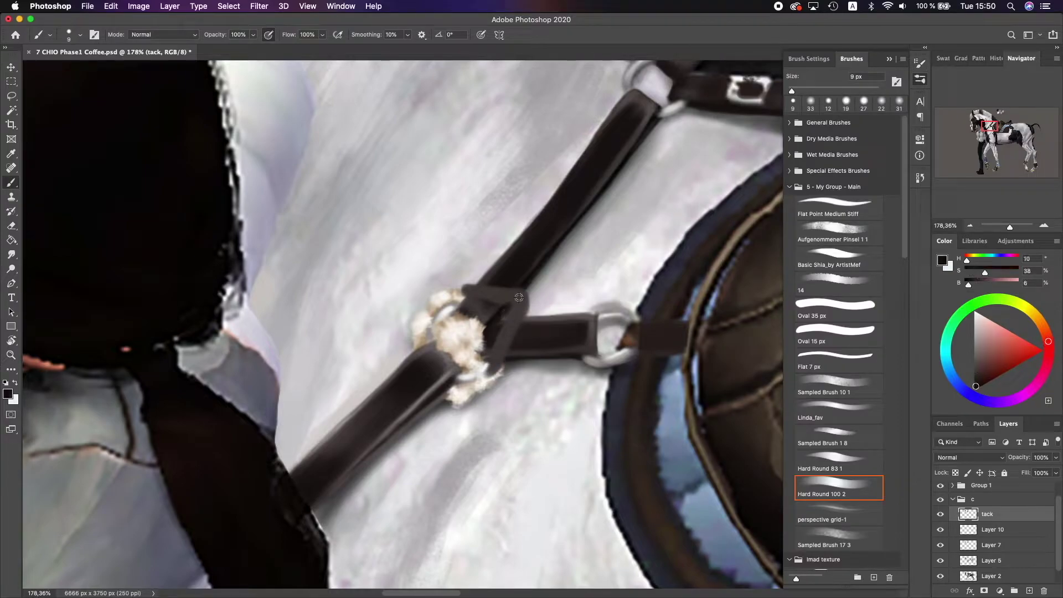
- Extend the tan fleece base behind the leather loop on the fleece layer, above and beside the centre ring
key(bracketleft)
key(alt+bracketleft)
drag(534, 288, 507, 368)
key(alt+bracketright)
mouse_move(482, 277)
mouse_down()
mouse_move(448, 300)
mouse_move(424, 366)
mouse_up()
- Redefine the centre ring's rim and the leather loop's outline with sampled greys and dark browns, using a small brush
alt+click(448, 301)
key(bracketleft)
key(bracketleft)
scroll(495, 368, up, 2)
alt+click(609, 354)
alt+click(771, 114)
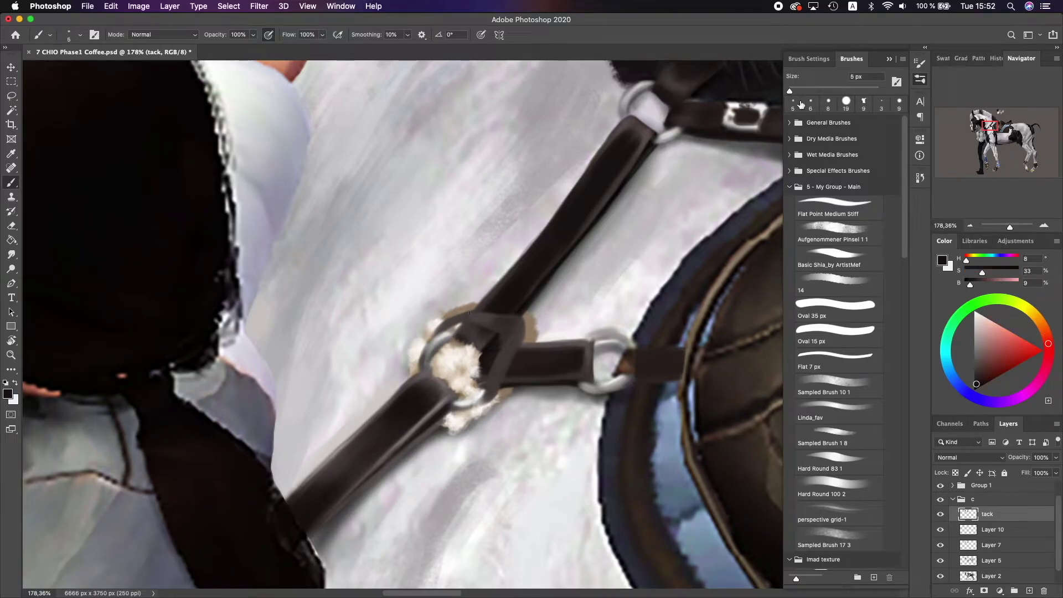
- Shade the leather loop and add fine highlights along its edges with sampled tones, using brushes down to 3 px
key(bracketleft)
alt+click(487, 310)
scroll(540, 335, up, 1)
alt+click(540, 335)
key(bracketleft)
key(bracketleft)
key(bracketleft)
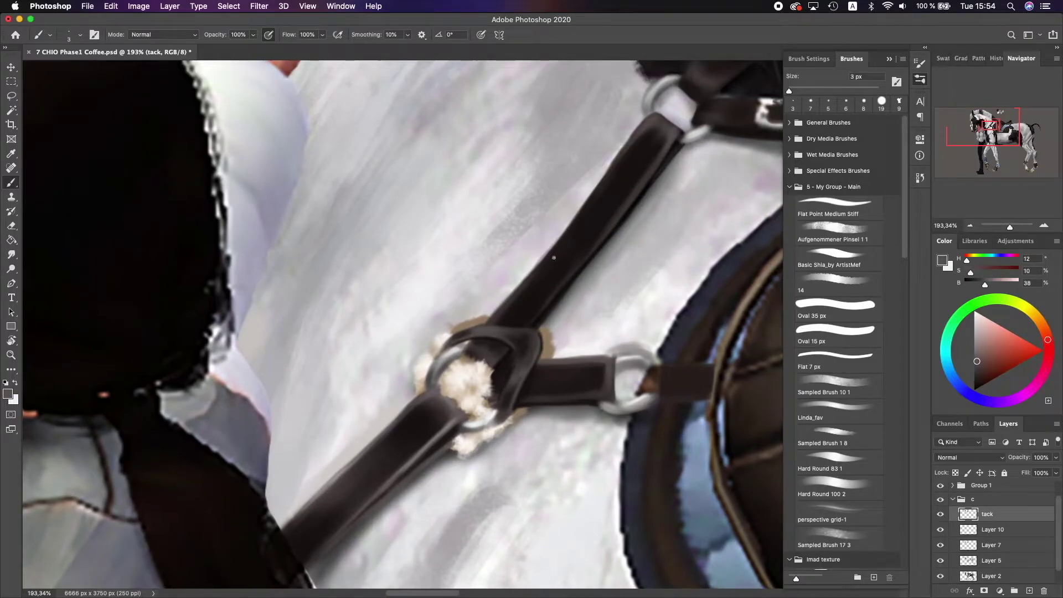
- Extend the fleece under the centre ring in tan and texture it with cream dabs, using 9 px and 6 px brushes
scroll(554, 258, down, 3)
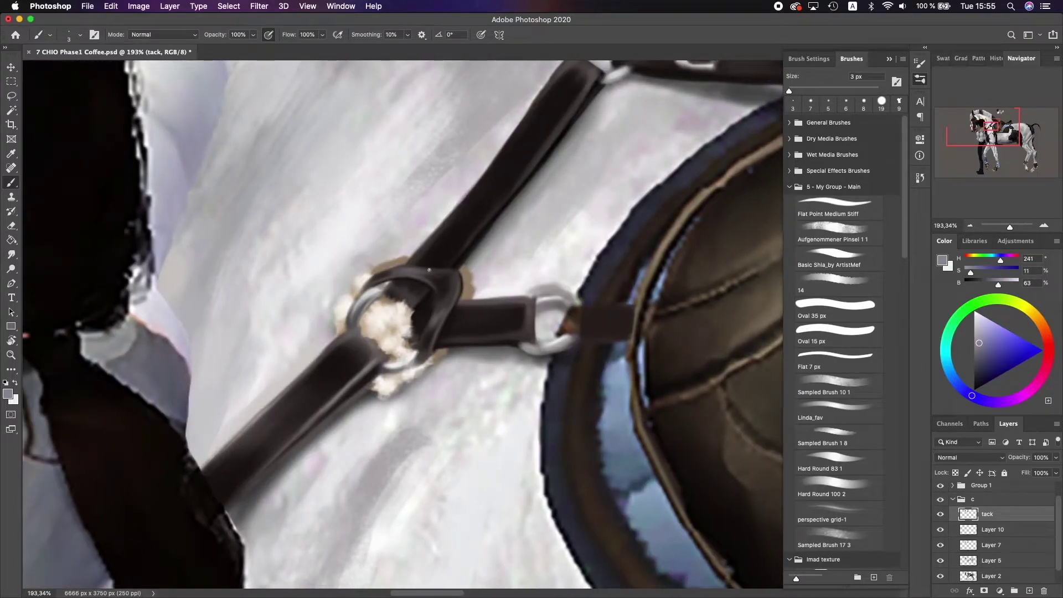
scroll(457, 298, left, 2)
alt+click(471, 392)
key(alt+bracketleft)
key(bracketright)
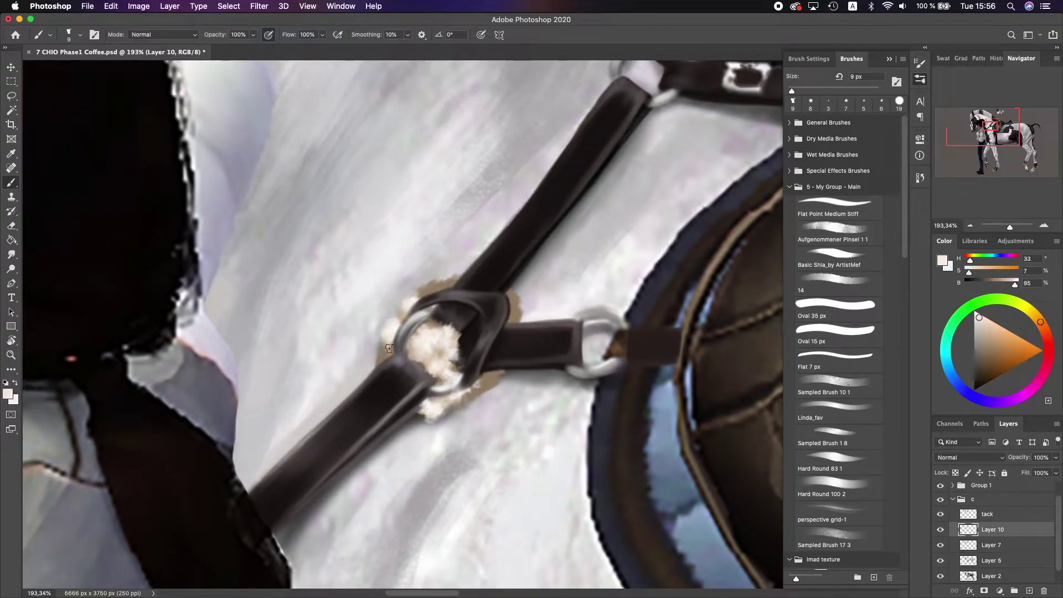
key(alt+bracketright)
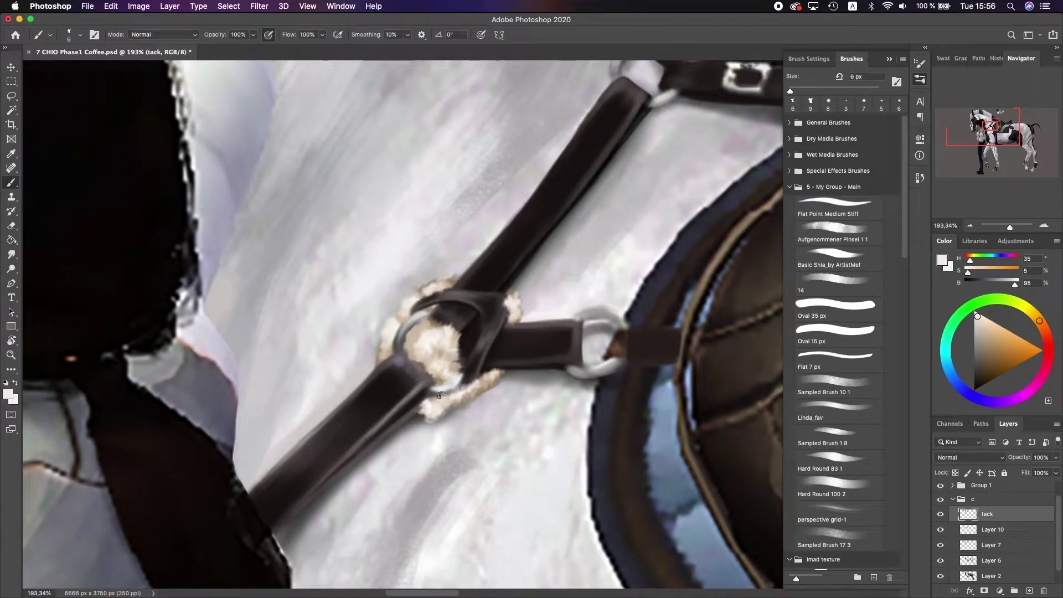
alt+click(412, 332)
scroll(513, 358, down, 3)
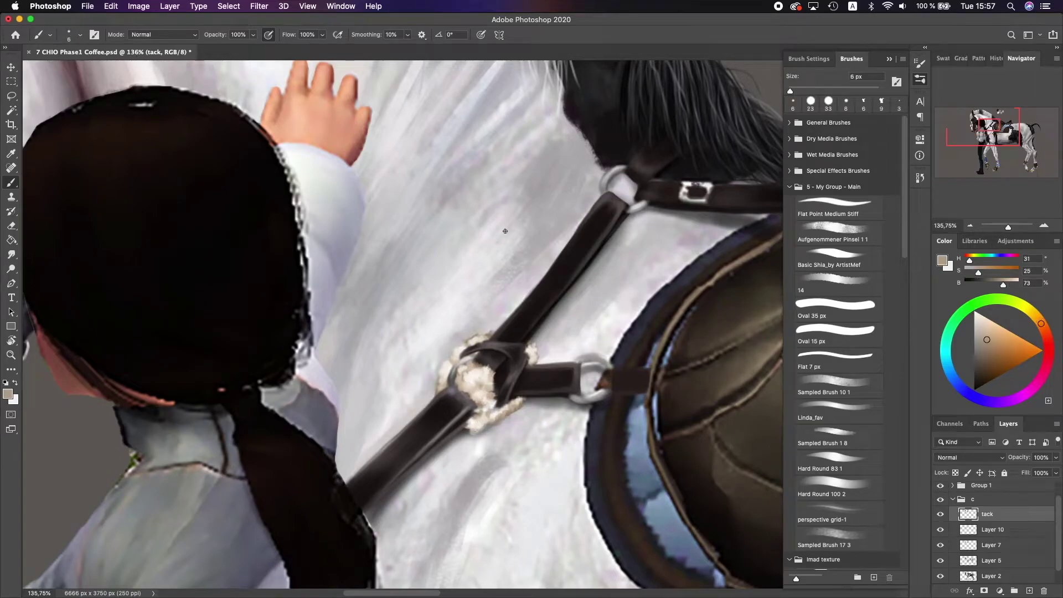
- Paint soft black shadows around the fleece and breastplate straps on Layer 7, using a soft round brush starting at 29 px
scroll(513, 358, down, 2)
scroll(512, 357, left, 2)
key(d)
click(991, 545)
click(809, 59)
click(794, 82)
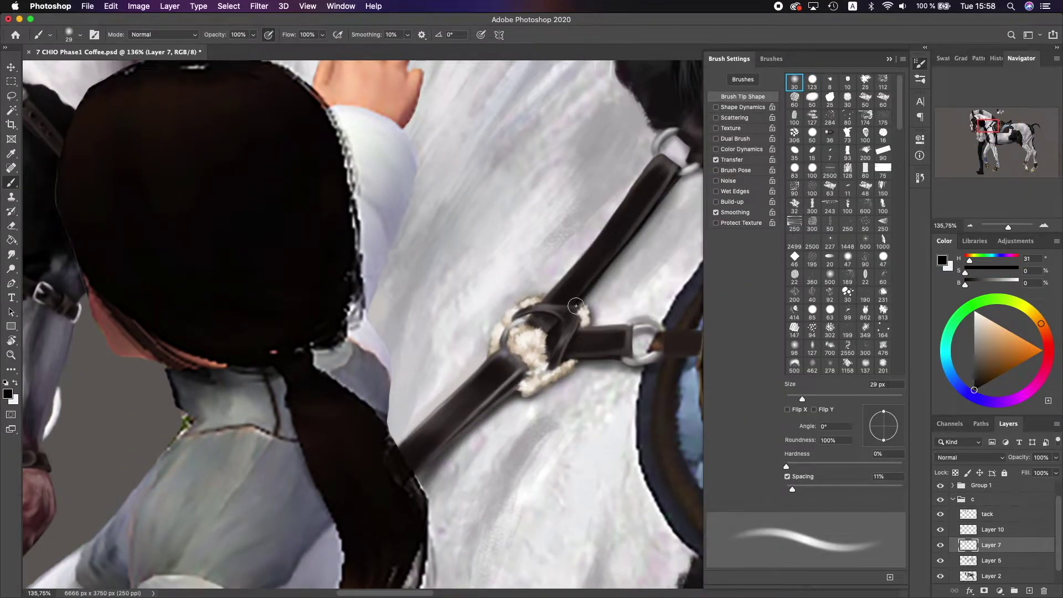
scroll(540, 293, right, 2)
scroll(541, 292, up, 2)
alt+click(502, 428)
key(bracketleft)
key(bracketleft)
scroll(447, 348, down, 3)
scroll(447, 348, right, 2)
scroll(447, 348, up, 3)
- Clean up the saddle pad's dark border and the saddle flap's front edge on the tack layer with sampled tones at small brush sizes
click(772, 59)
click(987, 514)
key(bracketright)
key(bracketright)
alt+click(514, 244)
key(bracketleft)
scroll(514, 244, right, 3)
alt+click(471, 339)
scroll(470, 339, left, 1)
key(bracketright)
alt+click(478, 428)
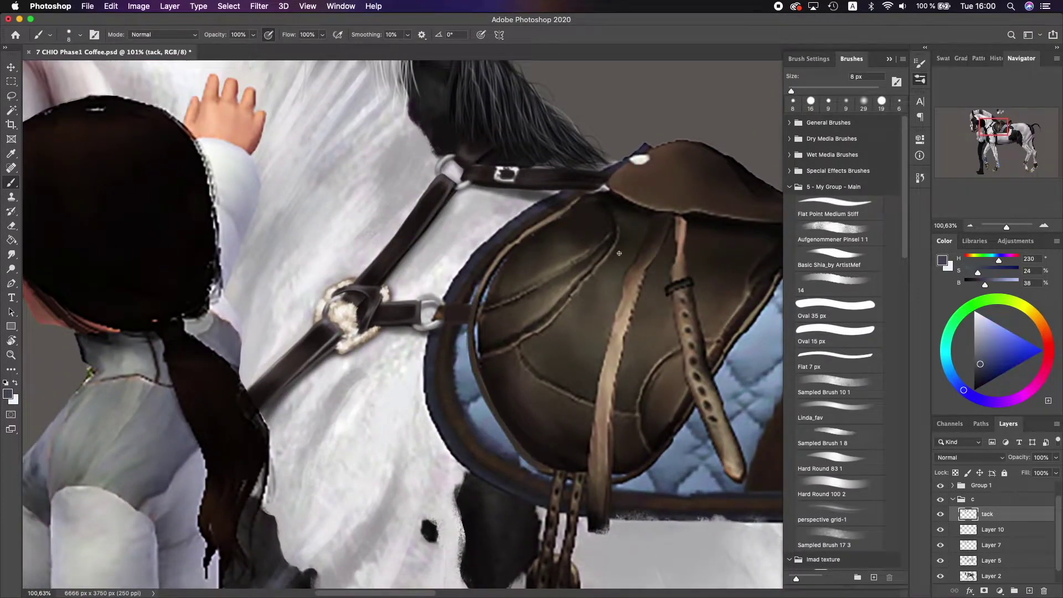
- Smooth the saddle pad's front blue area and border with sampled colours, using 18 px and 12 px brushes
scroll(481, 438, right, 2)
alt+click(463, 435)
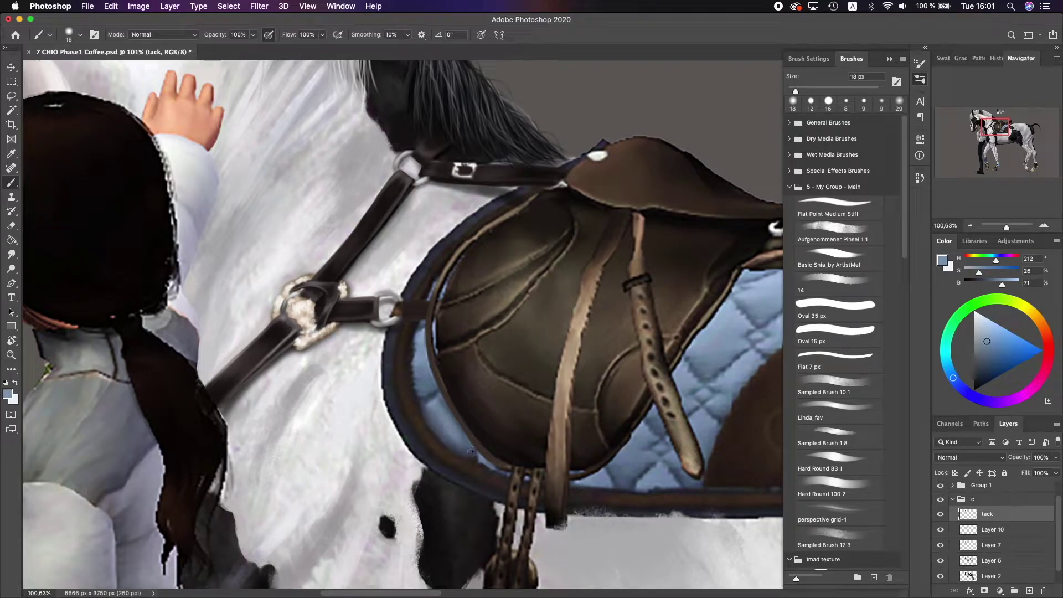
scroll(427, 355, left, 1)
key(bracketleft)
key(bracketleft)
scroll(424, 366, up, 3)
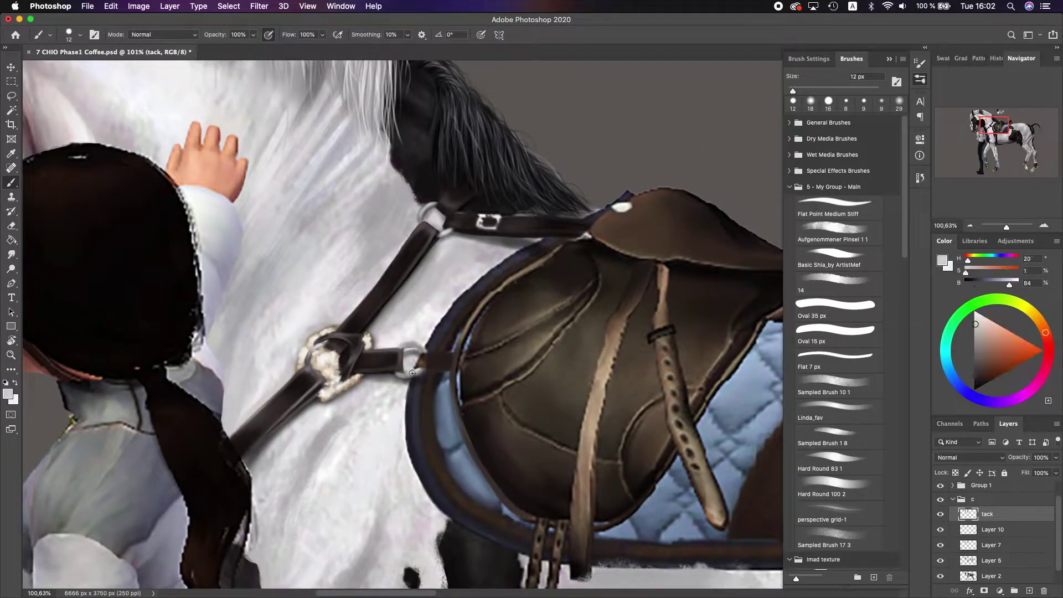
- Refine the saddle pad's front border and inner trim on the tack layer with sampled dark and blue tones, using a 5 px brush
alt+click(412, 317)
alt+click(422, 382)
scroll(409, 344, down, 2)
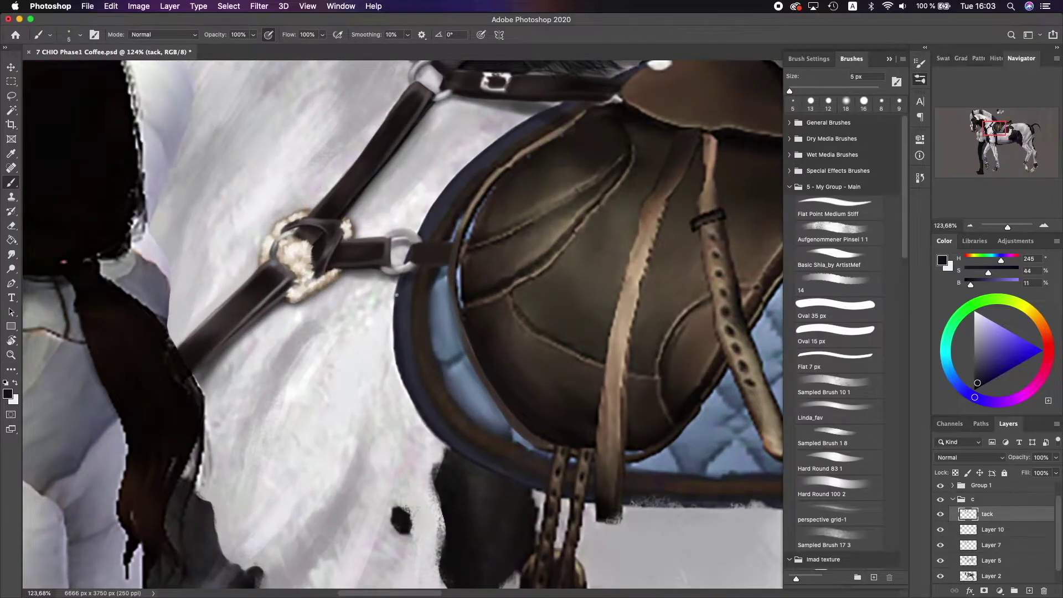
scroll(396, 295, up, 2)
alt+click(396, 295)
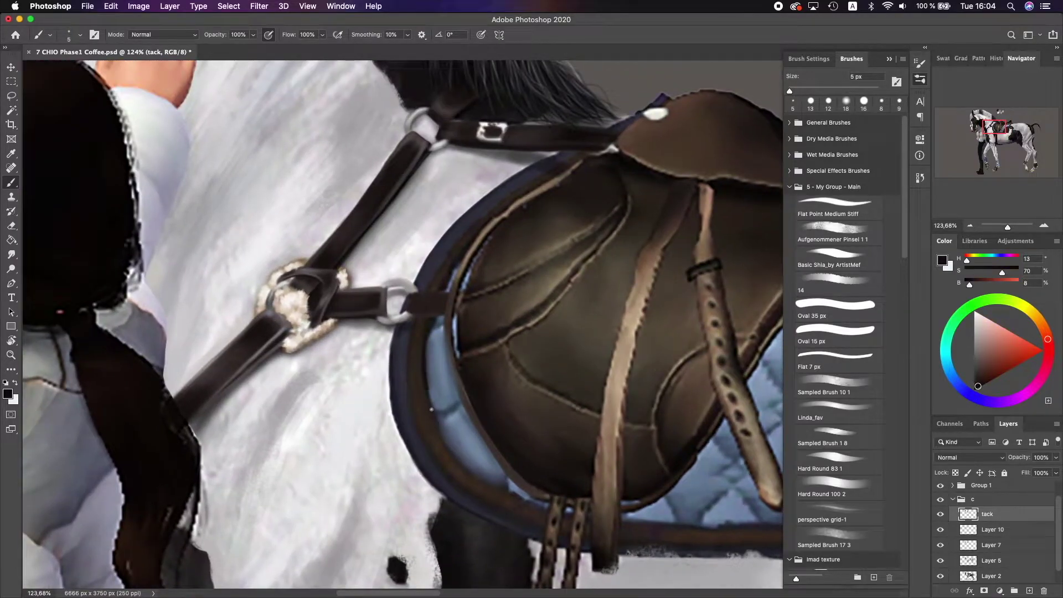
alt+click(475, 476)
scroll(475, 476, up, 1)
scroll(475, 477, down, 3)
scroll(475, 476, down, 5)
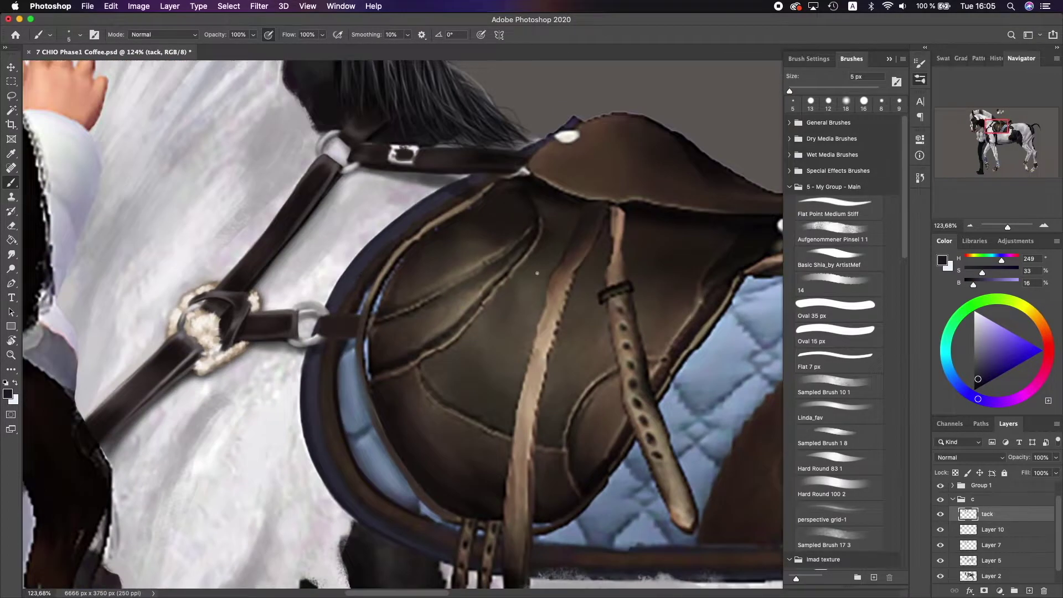
- Repaint the saddle flap's lower front edge against the blue pad in sampled near-black tones with a 5 px brush
scroll(284, 365, up, 6)
alt+click(388, 346)
scroll(364, 285, up, 2)
alt+click(362, 297)
scroll(360, 304, up, 2)
scroll(361, 304, down, 2)
alt+click(439, 347)
alt+click(447, 490)
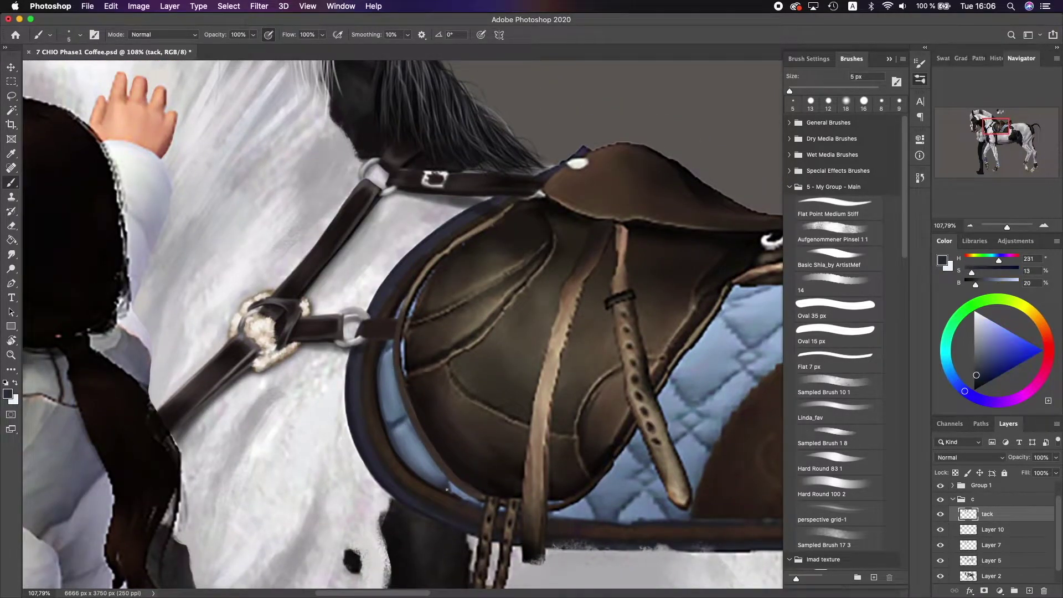
alt+click(421, 443)
alt+click(409, 361)
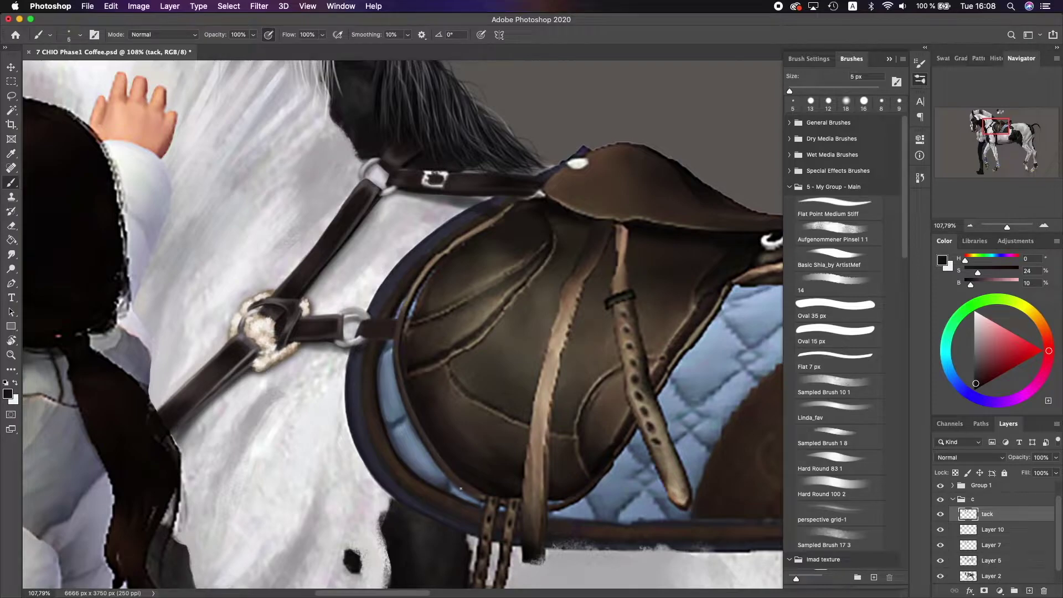
alt+click(407, 335)
scroll(407, 335, down, 8)
scroll(444, 326, up, 9)
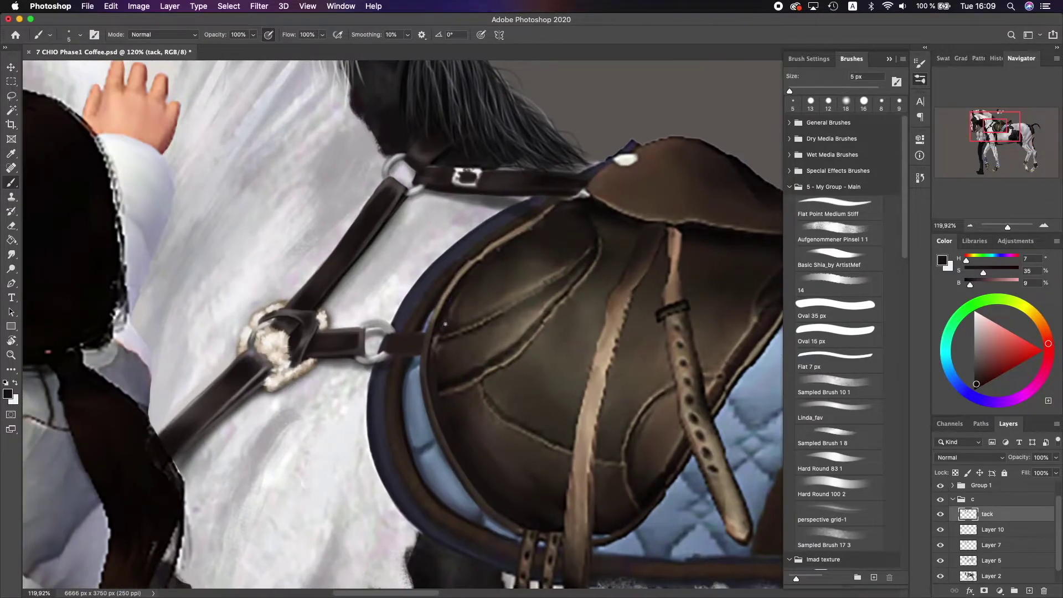
- Cover the front knee-roll panels of the saddle flap with smooth dark brown, using 26 px and 16 px brushes
key(bracketright)
alt+click(517, 324)
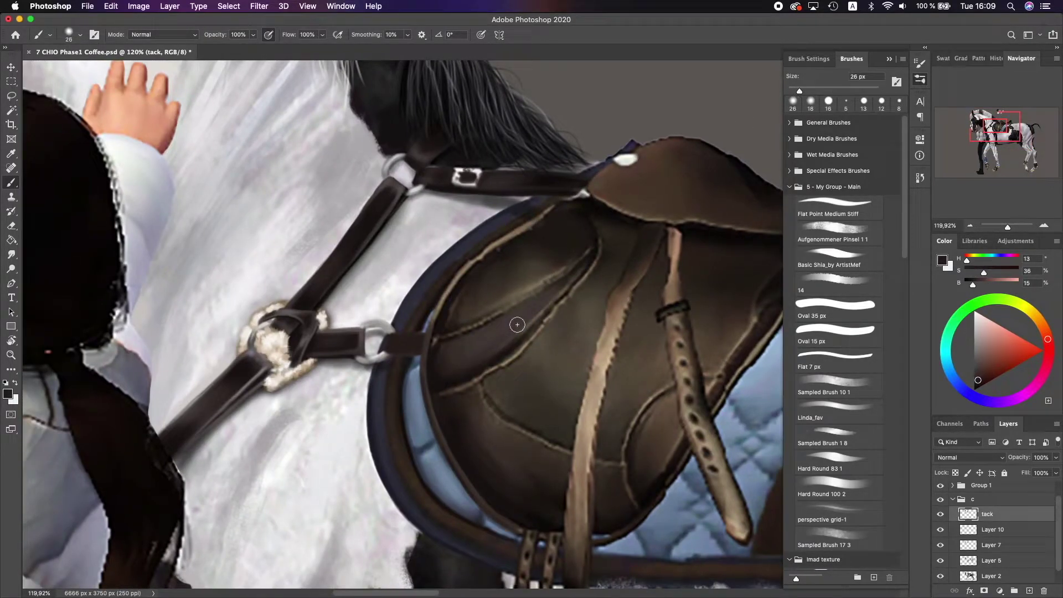
alt+click(517, 325)
scroll(570, 237, up, 3)
key(bracketleft)
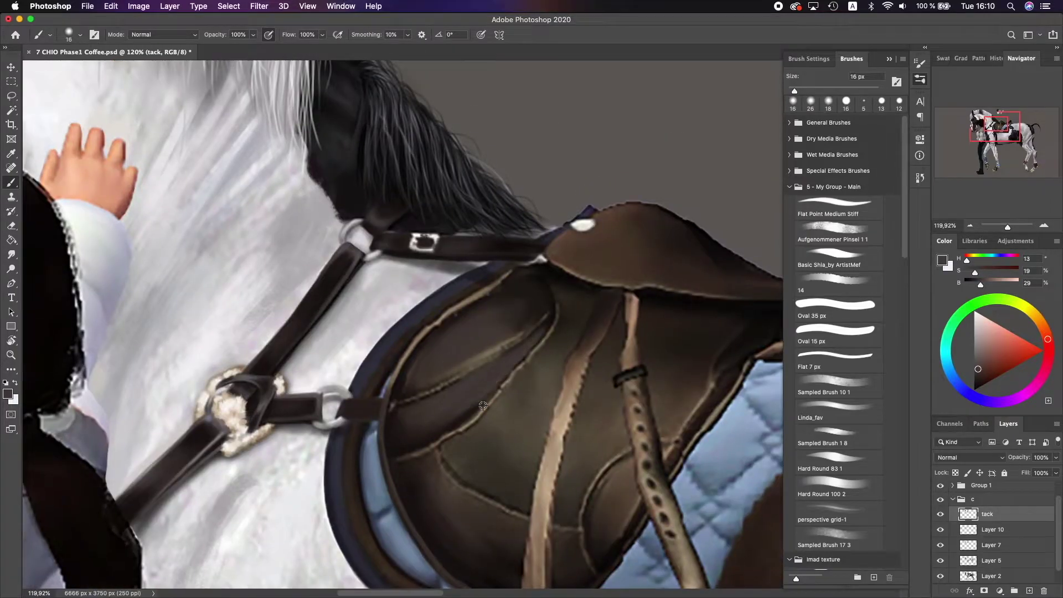
- Redraw the knee roll's lower curved seam in sampled grey-brown and dark tones, replacing the gold line with a 6 px brush
alt+click(549, 319)
key(bracketleft)
alt+click(560, 290)
alt+click(523, 366)
alt+click(541, 334)
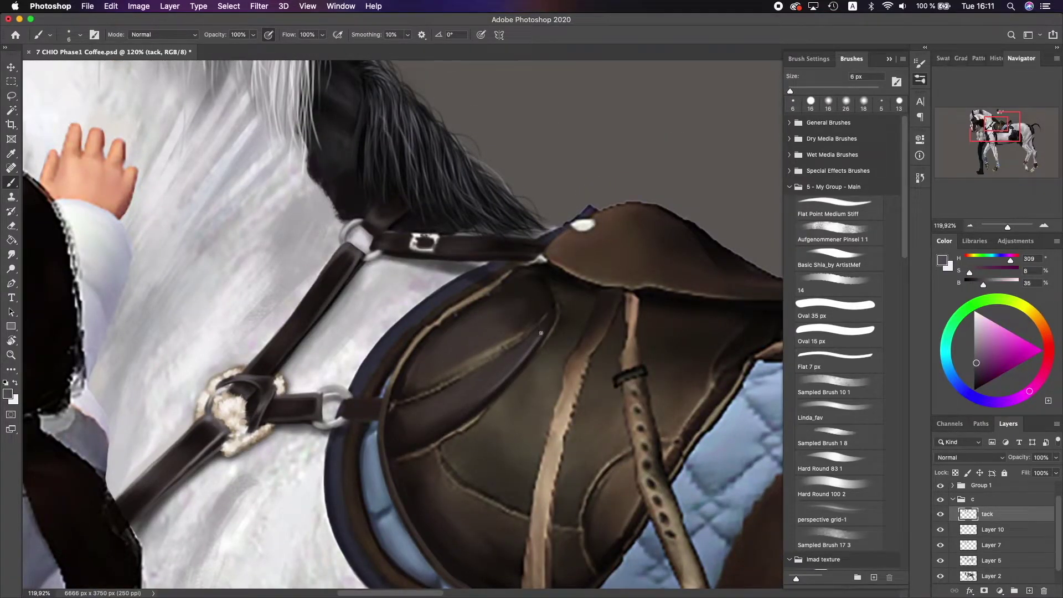
scroll(471, 404, left, 2)
alt+click(477, 435)
alt+click(449, 450)
alt+click(566, 347)
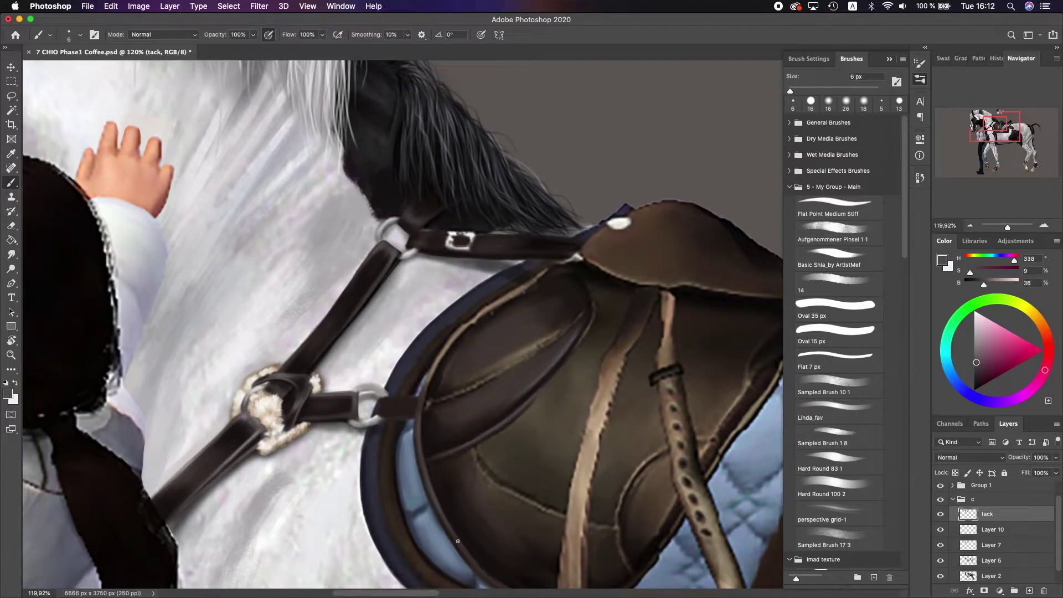
- Repaint the gold piping along the saddle flap's upper front edge in muted grey-brown with a 6 px brush
alt+click(431, 374)
scroll(438, 332, down, 2)
alt+click(440, 303)
alt+click(426, 360)
alt+click(413, 424)
scroll(413, 423, up, 2)
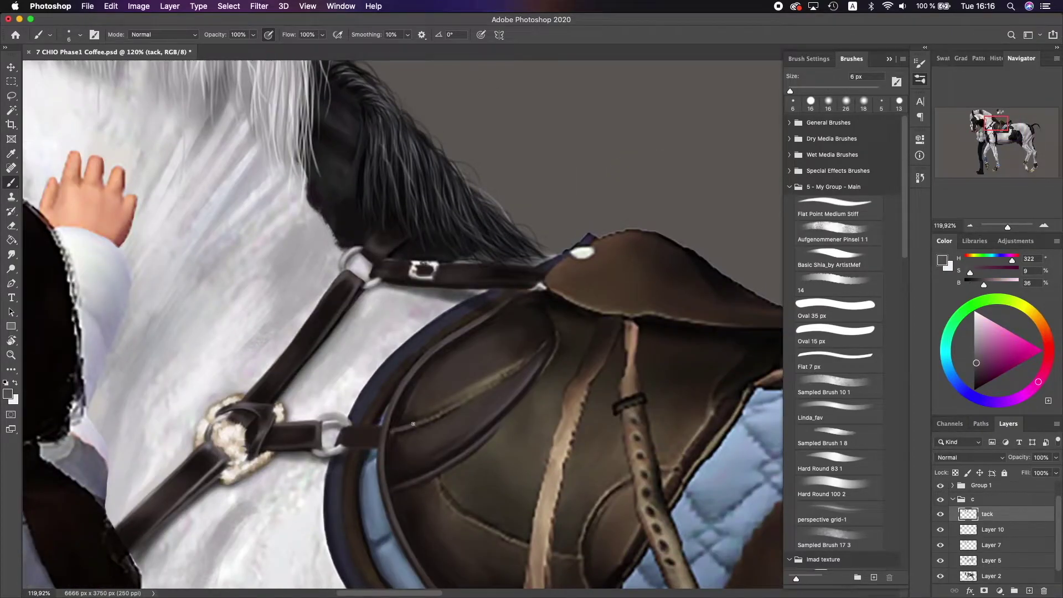
- Paint over the knee roll's gold middle seam with grey-brown and a near-black shadow line, using brushes up to 8 px
alt+click(412, 402)
key(bracketright)
alt+click(434, 375)
key(bracketright)
alt+click(420, 416)
drag(419, 416, 553, 328)
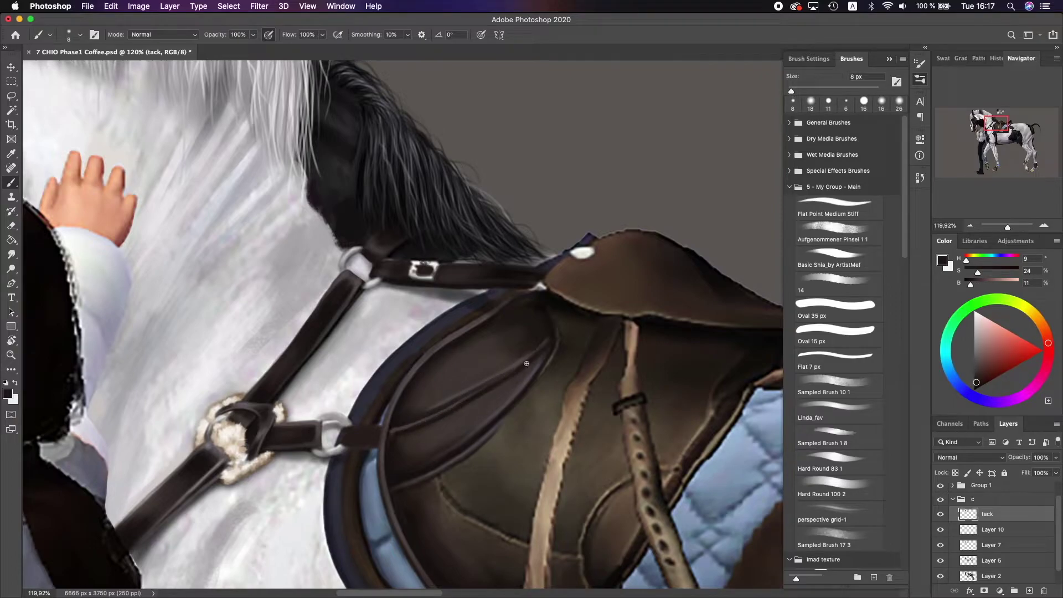
- Add grey highlights and dark contour lines along the flap's front piping and knee-roll seams, using 6 px and 5 px brushes
alt+click(390, 465)
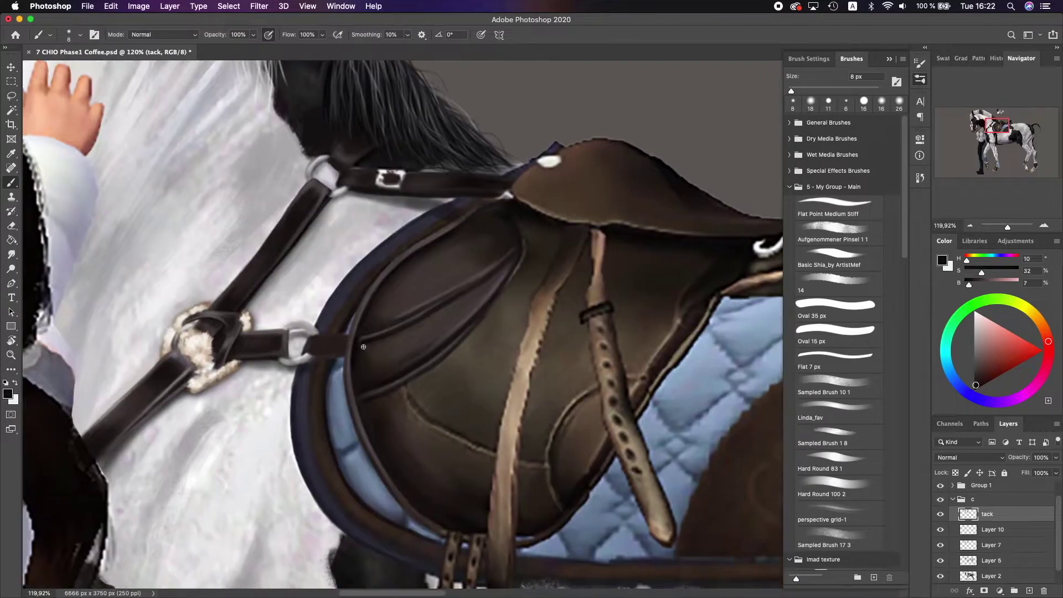
alt+click(366, 293)
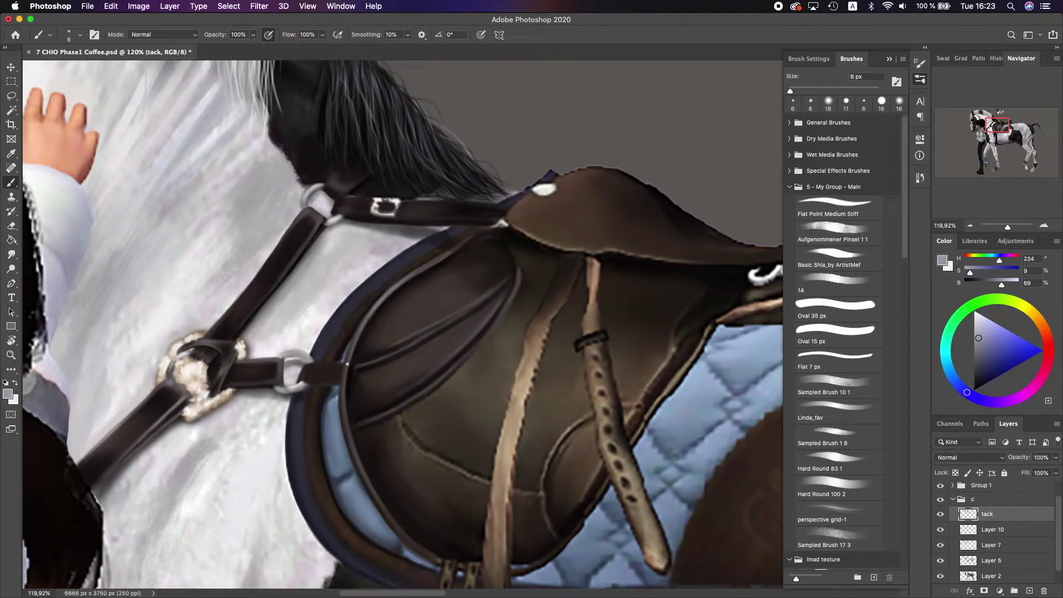
alt+click(468, 330)
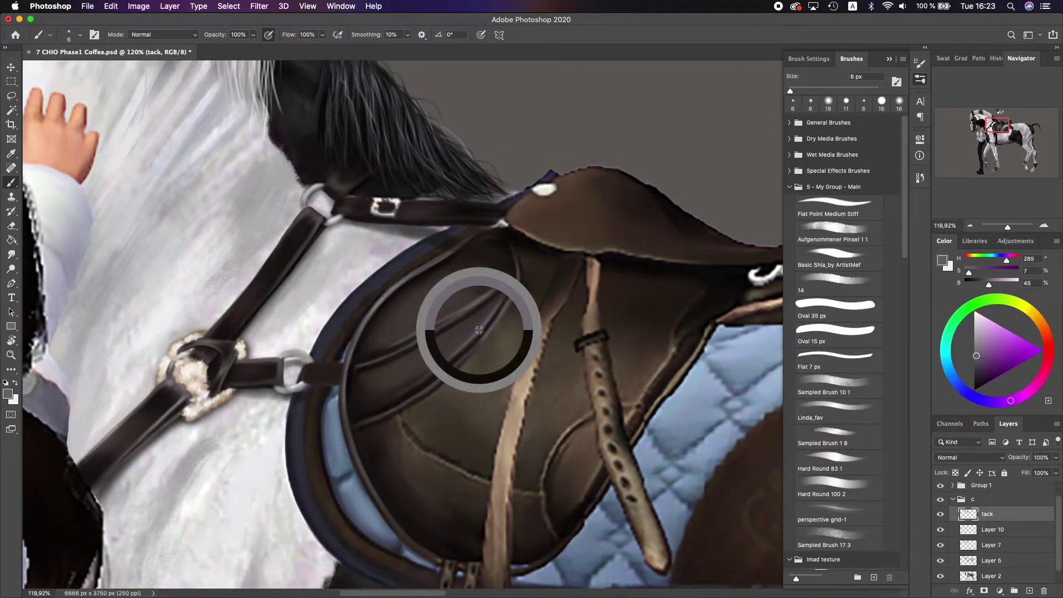
mouse_move(339, 366)
mouse_down()
mouse_move(371, 501)
mouse_move(424, 553)
mouse_up()
alt+click(350, 447)
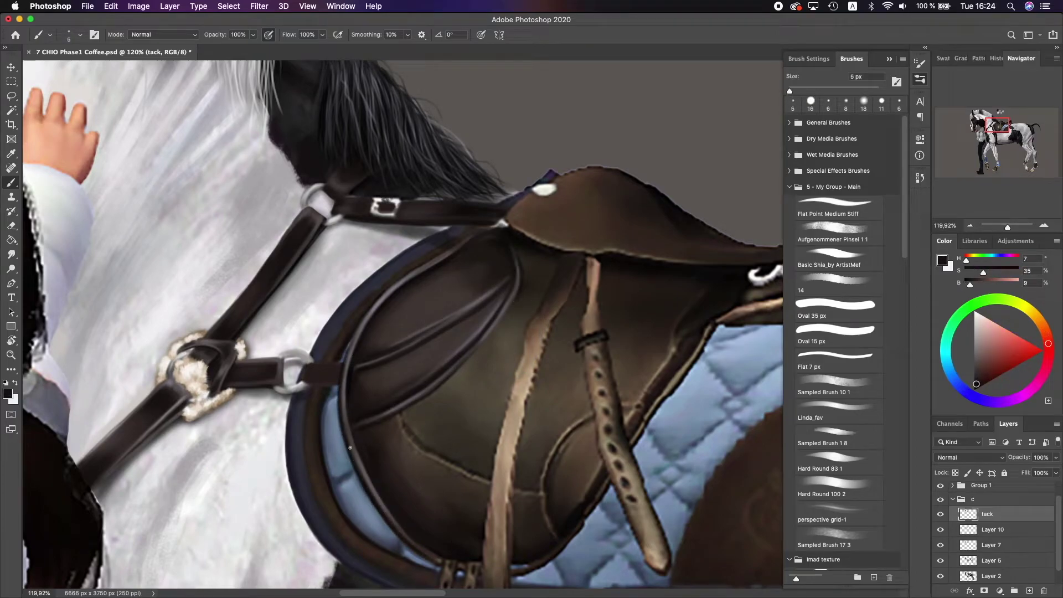
drag(341, 387, 368, 307)
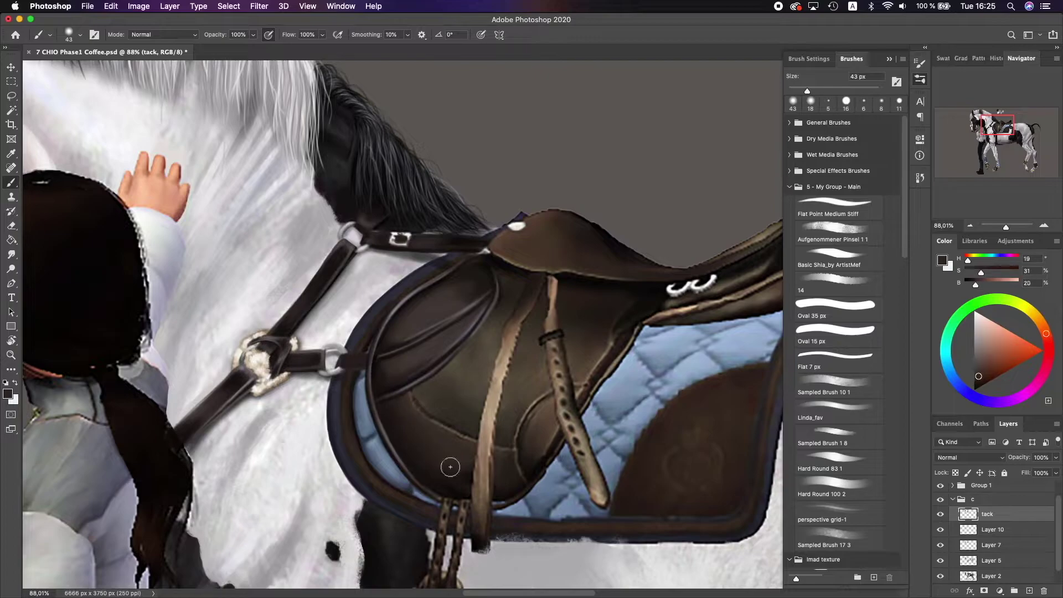
- Smooth the saddle flap below the knee roll with soft sampled browns, using a 43 px brush
alt+click(463, 367)
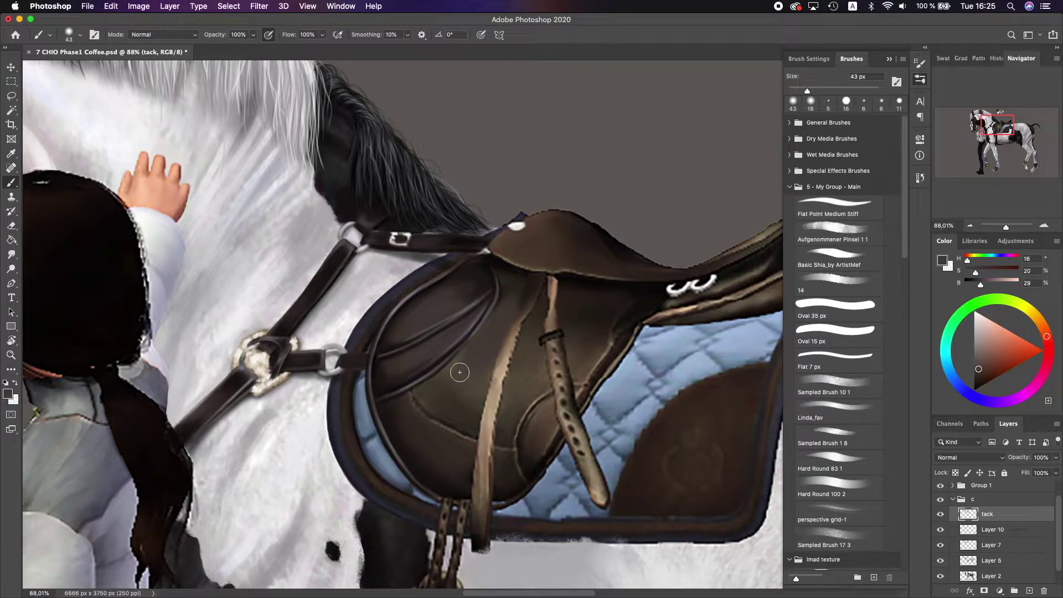
alt+click(437, 407)
drag(437, 407, 431, 408)
key([)
key([)
key([)
key([)
key([)
key([)
- Redraw the curved seam on the lower saddle flap in grey with a near-black shadow, using an 8 px brush
alt+click(646, 157)
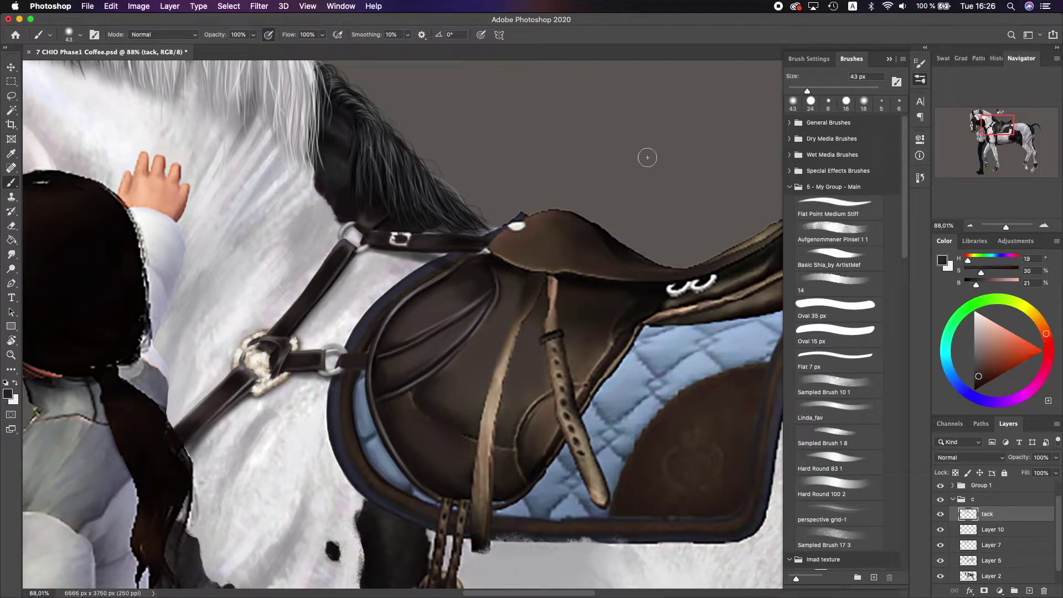
alt+click(417, 402)
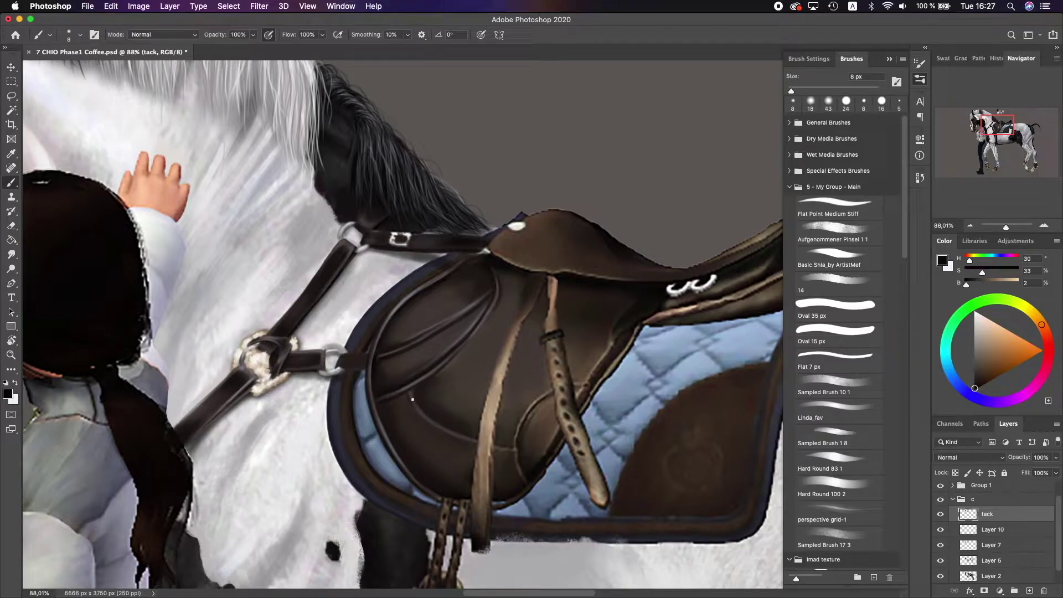
alt+click(426, 420)
scroll(448, 305, right, 2)
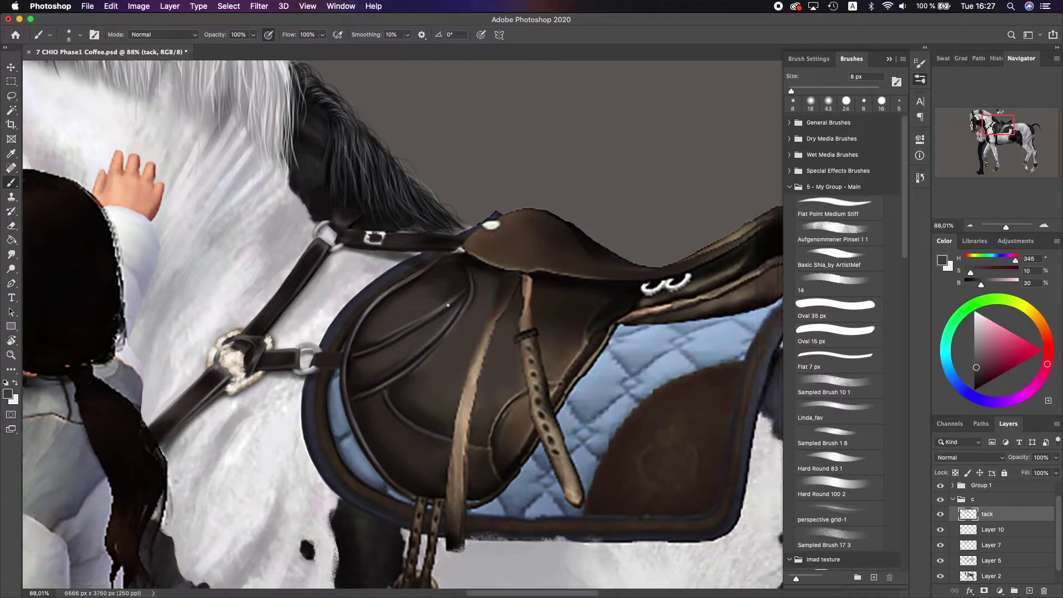
scroll(451, 412, up, 1)
- Blend the flap between the knee roll and the tan strap in dark brown, using 13 px and 24 px brushes
alt+click(460, 299)
key(])
key(])
key(])
key(])
key(])
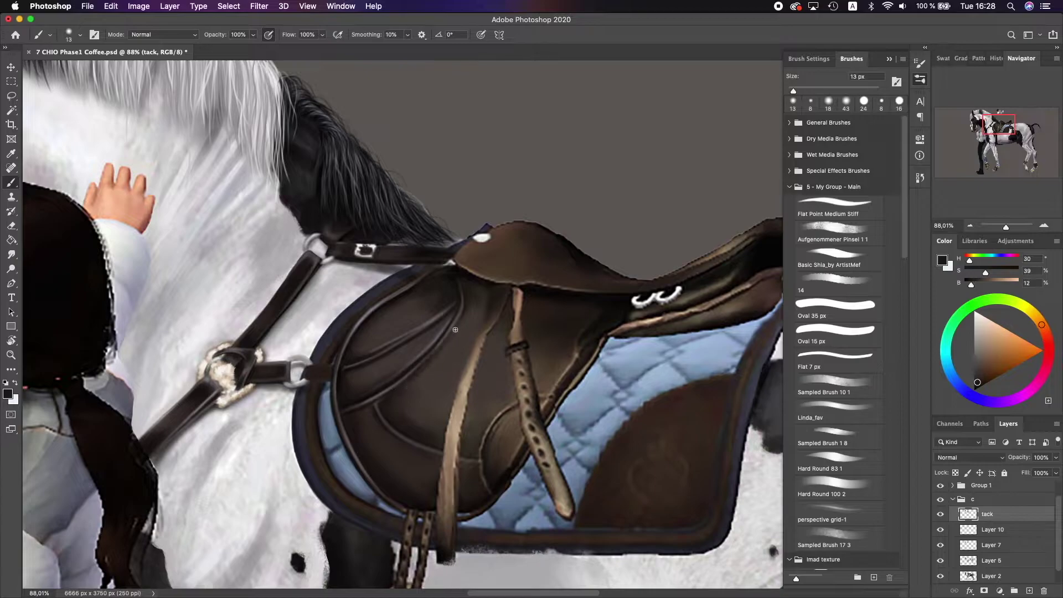
scroll(379, 360, down, 3)
key(])
key(])
key(])
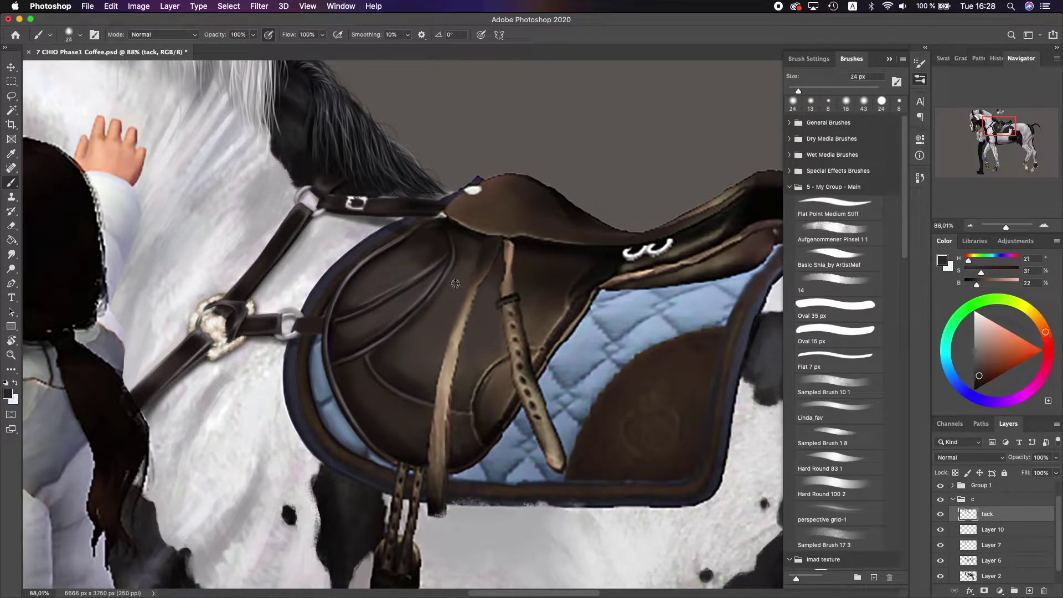
- Smooth the flap around the tan strap and its rear curved panel with sampled browns, using 24 px and 18 px brushes
alt+click(447, 318)
scroll(447, 318, right, 2)
alt+click(427, 304)
alt+click(429, 231)
alt+click(388, 377)
alt+click(439, 414)
key([)
key([)
alt+click(432, 422)
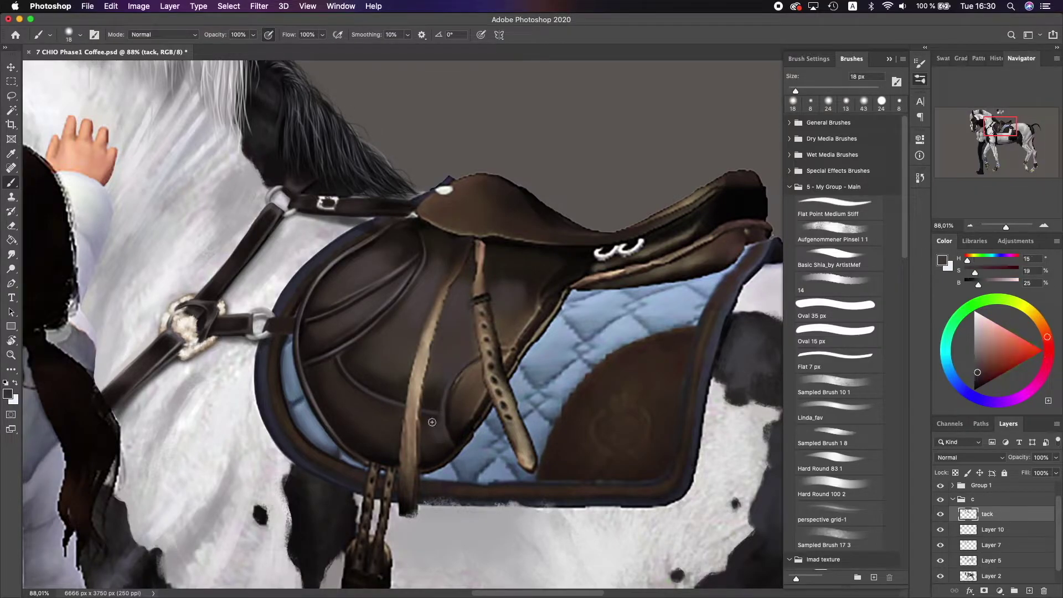
- Redraw the curved seam at the rear of the saddle flap in sampled grey-brown with a small brush
alt+click(470, 360)
key([)
key([)
key([)
scroll(340, 359, down, 1)
alt+click(501, 308)
- Shade the upper saddle flap under the seat in soft dark brown, using a brush up to 37 px
key(])
key(])
key(])
key(])
alt+click(499, 261)
scroll(418, 308, left, 2)
scroll(417, 308, down, 2)
alt+click(456, 325)
- Add grey highlights to the seams at the rear of the saddle flap with a 7 px brush
key([)
key([)
key([)
alt+click(499, 313)
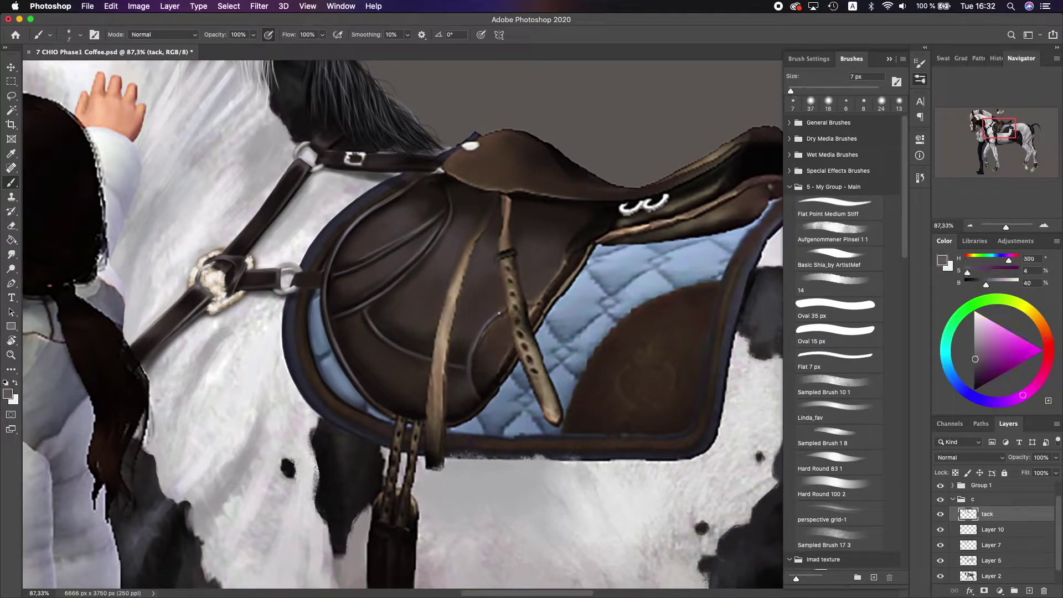
alt+click(564, 227)
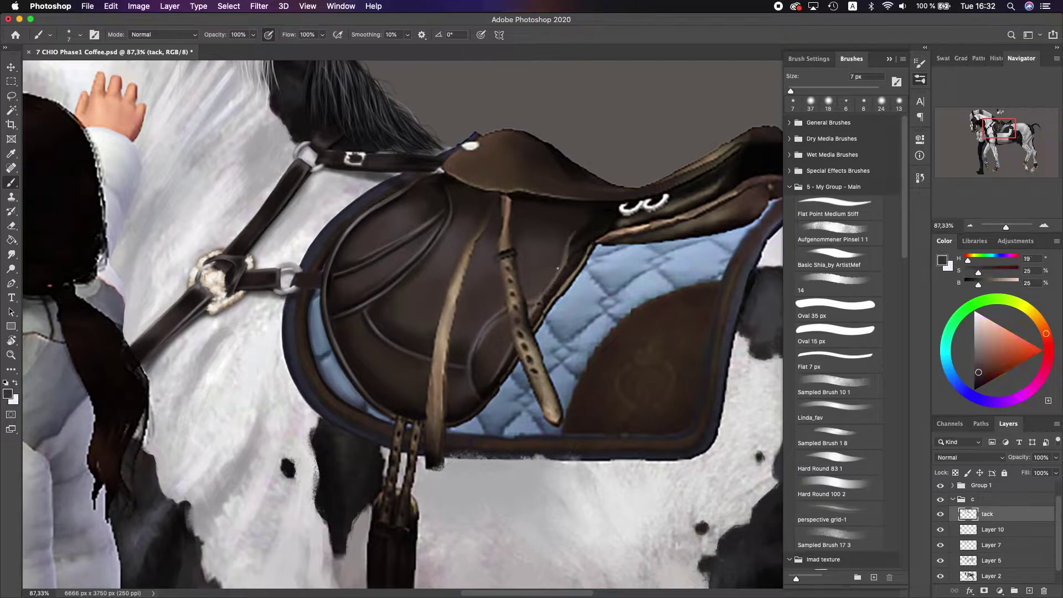
alt+click(547, 290)
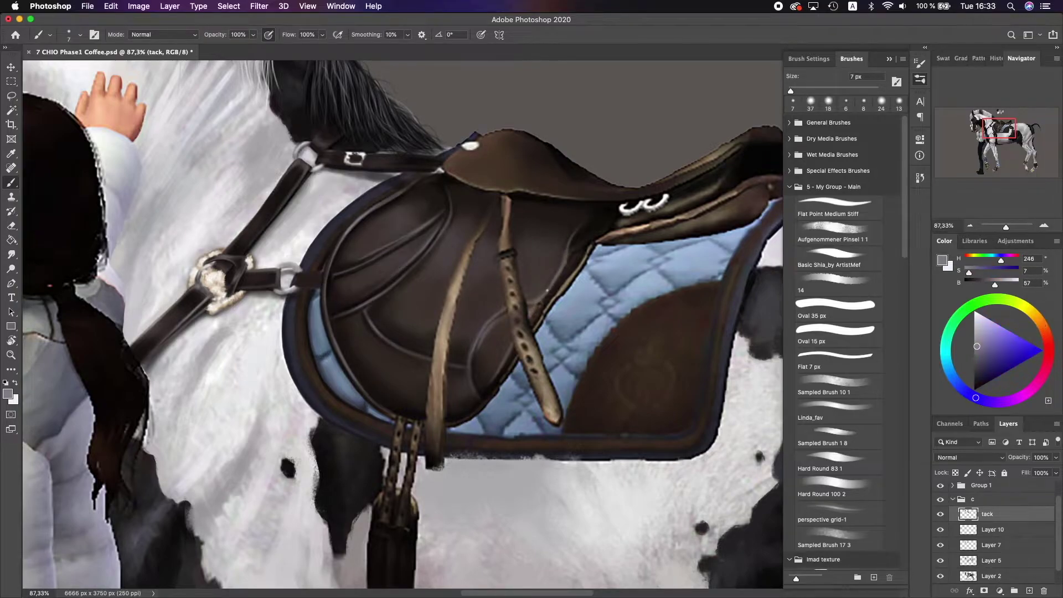
- Repaint the flap's rear edge along the quilted pad in dark brown, near-black and grey, using 12 px and 9 px brushes
key(])
key(])
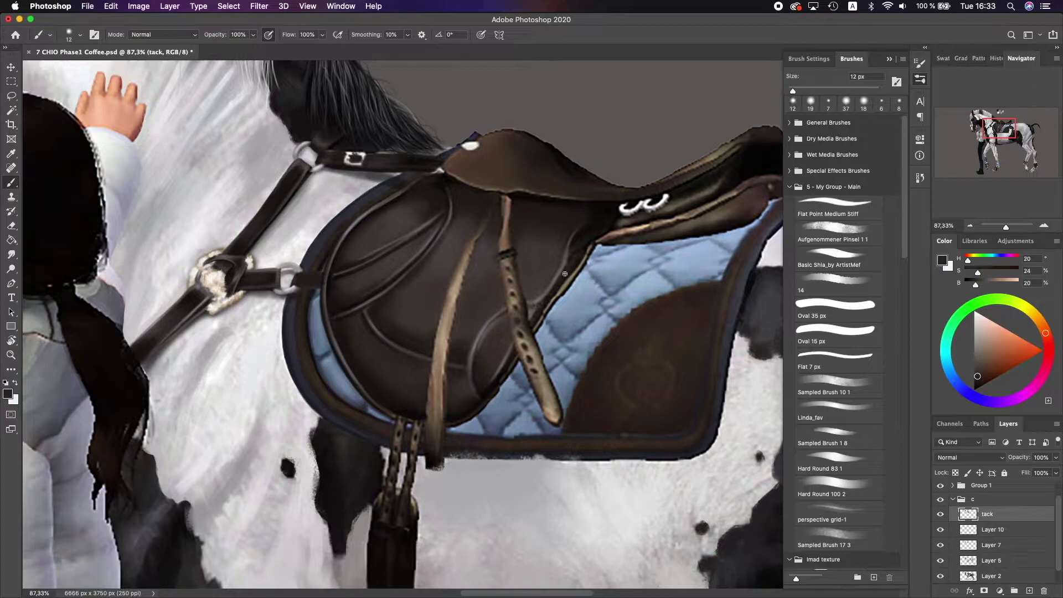
alt+click(460, 413)
alt+click(545, 317)
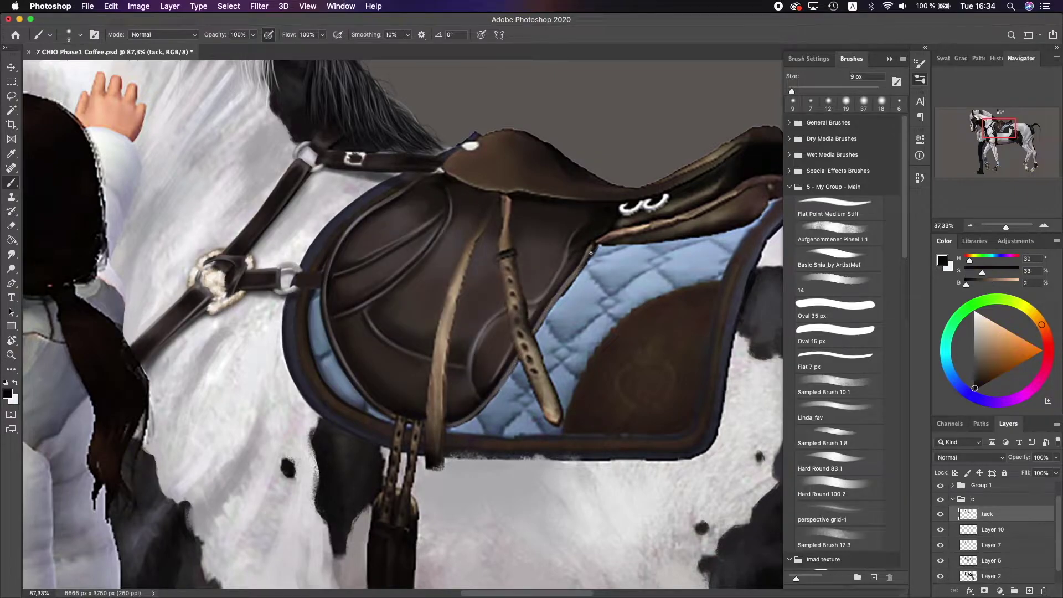
alt+click(556, 284)
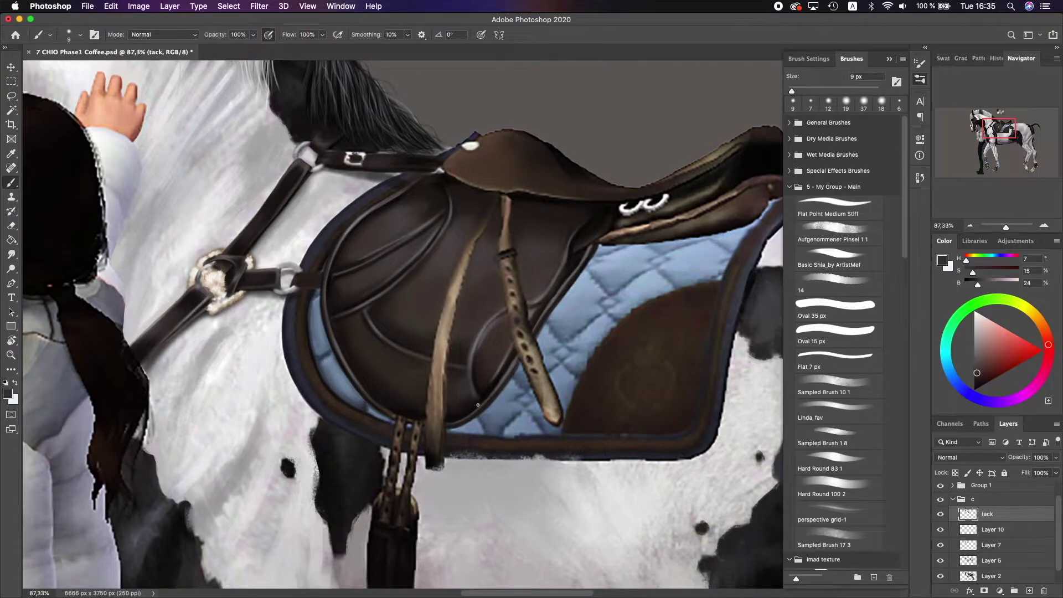
alt+click(503, 362)
alt+click(494, 390)
alt+click(519, 362)
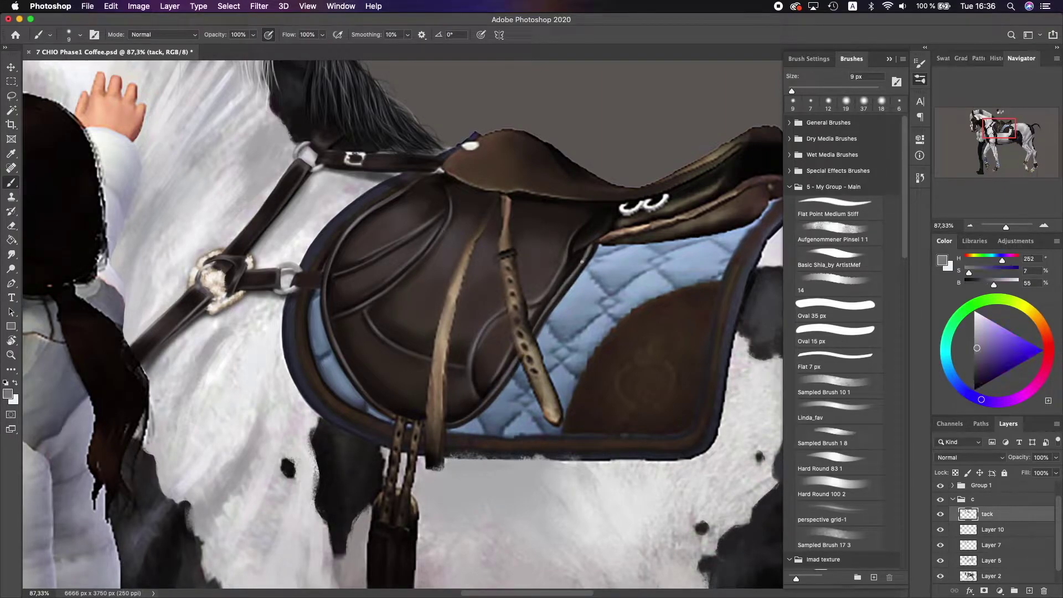
- Smooth the saddle seat's front in sampled browns with a 29 px brush and repaint its gold lower edge at 9 px
scroll(532, 310, right, 3)
alt+click(513, 315)
alt+click(513, 315)
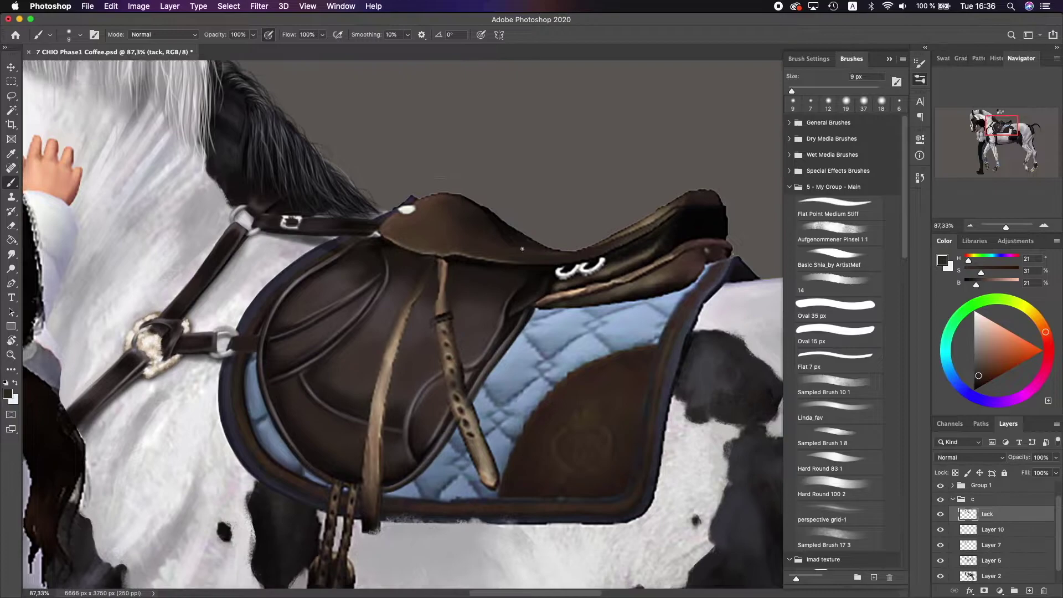
scroll(498, 310, up, 3)
key(bracketright)
key(bracketright)
alt+click(510, 311)
alt+click(467, 294)
alt+click(487, 281)
scroll(518, 209, down, 2)
alt+click(477, 293)
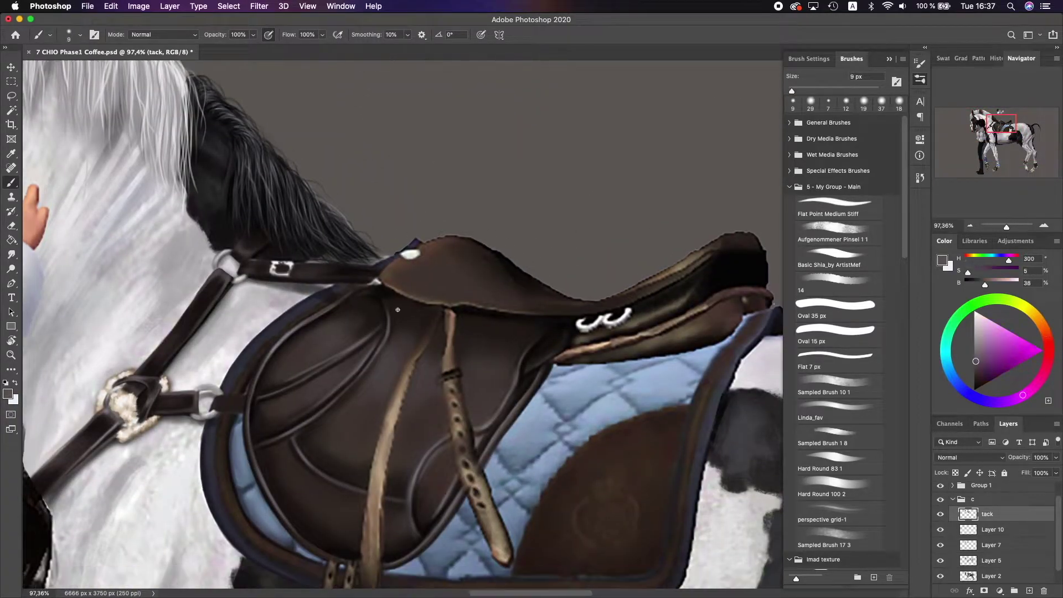
- Repaint the saddle seat's lower seam and front outline in sampled greys and dark brown with a 9 px brush
alt+click(481, 305)
key(bracketleft)
alt+click(488, 292)
alt+click(489, 293)
key(bracketleft)
key(bracketleft)
scroll(488, 292, up, 3)
alt+click(467, 304)
alt+click(467, 304)
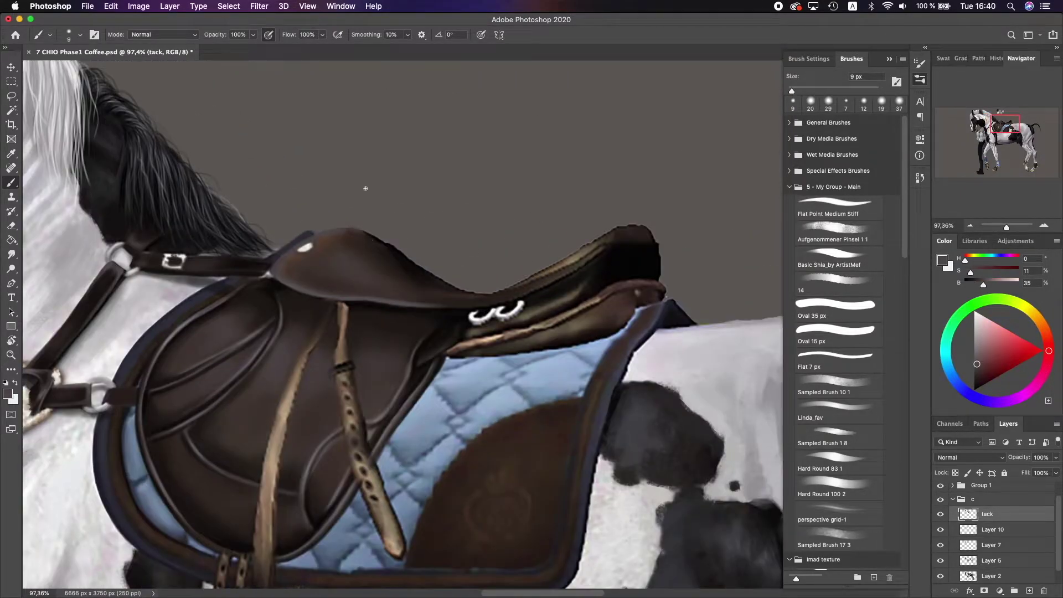
alt+click(372, 238)
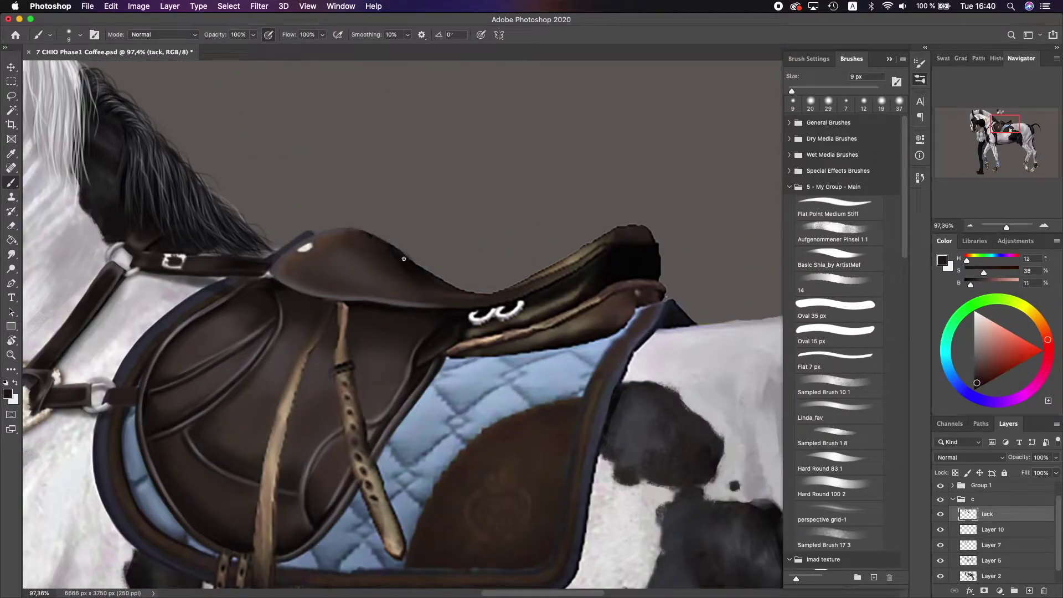
- Smooth the seat's leather in sampled browns with a 24 px brush and clean up its dipped outline at 8 px
drag(793, 92, 796, 92)
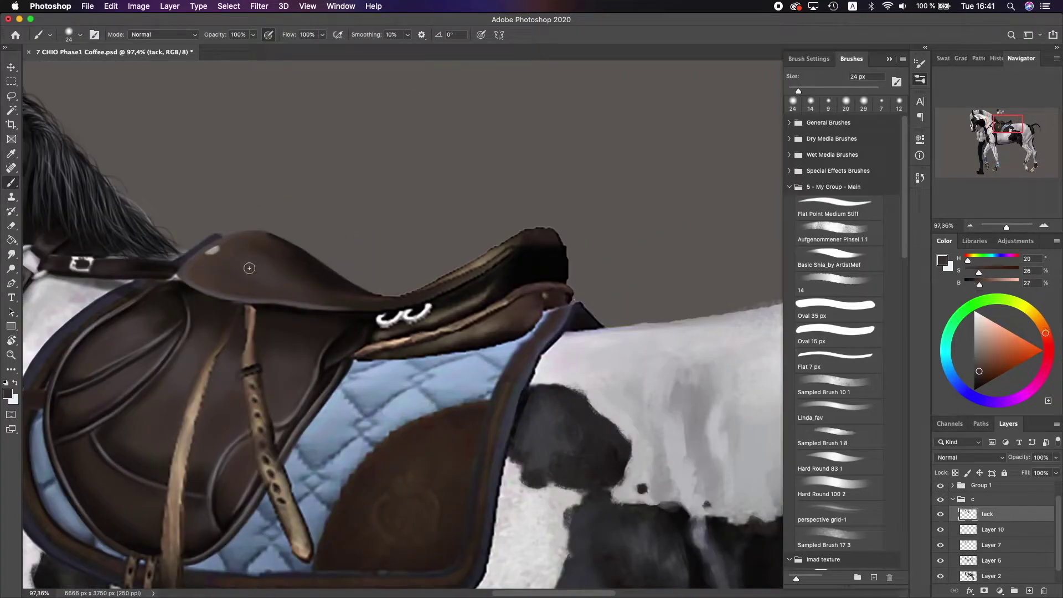
key(bracketleft)
key(bracketleft)
key(bracketleft)
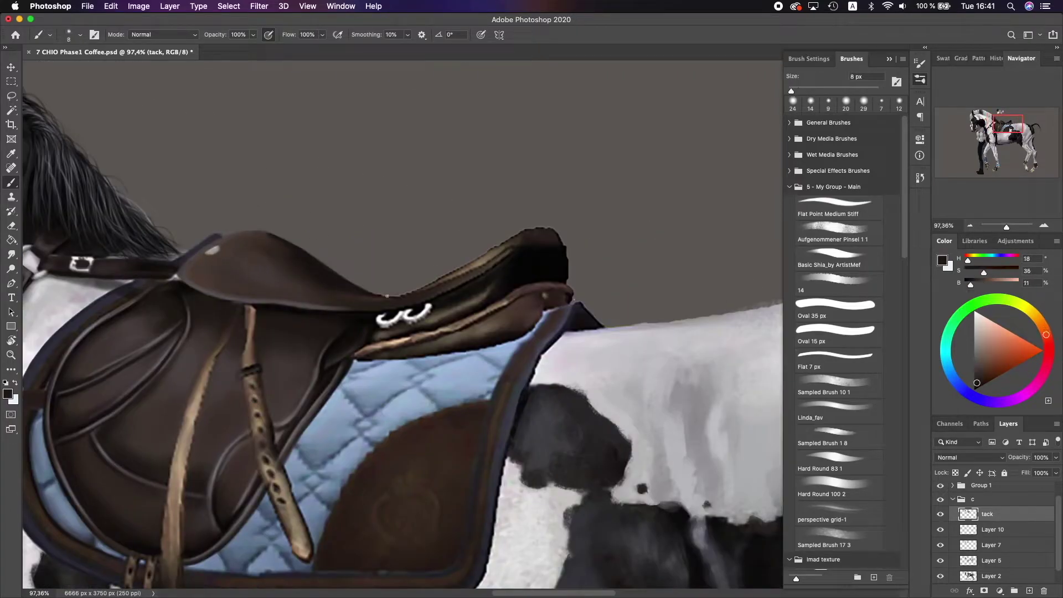
alt+click(360, 299)
alt+click(366, 296)
alt+click(399, 296)
- Repaint the gold rim rising towards the seat's rear in dark brown and grey with an 8 px brush
alt+click(454, 272)
alt+click(477, 260)
alt+click(467, 234)
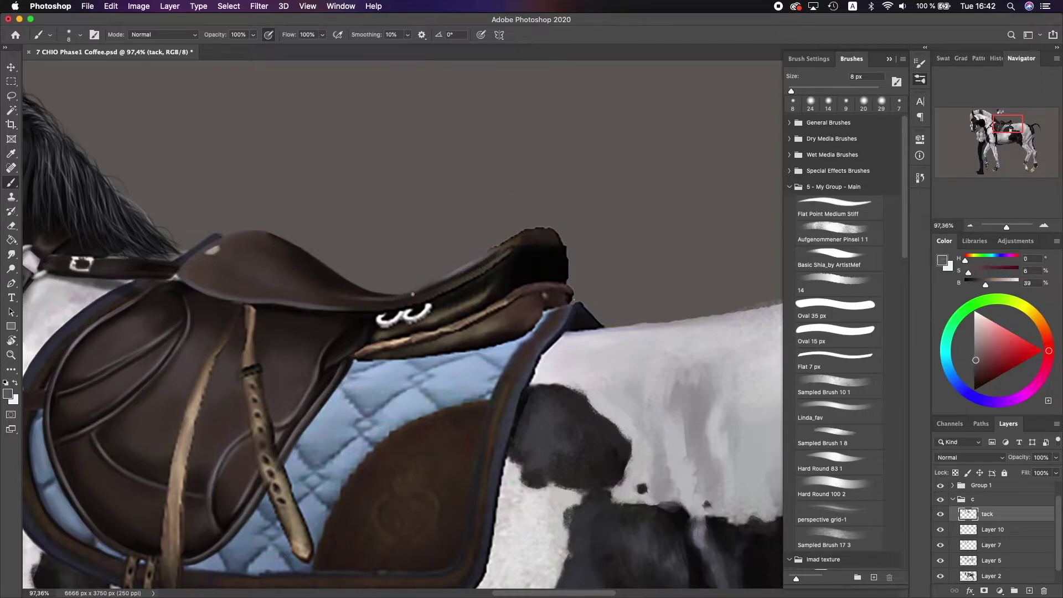
drag(466, 234, 525, 212)
- Add thin grey highlights along the seat's outline with the Flat Point Medium Stiff brush at 1 px
key(comma)
alt+click(346, 215)
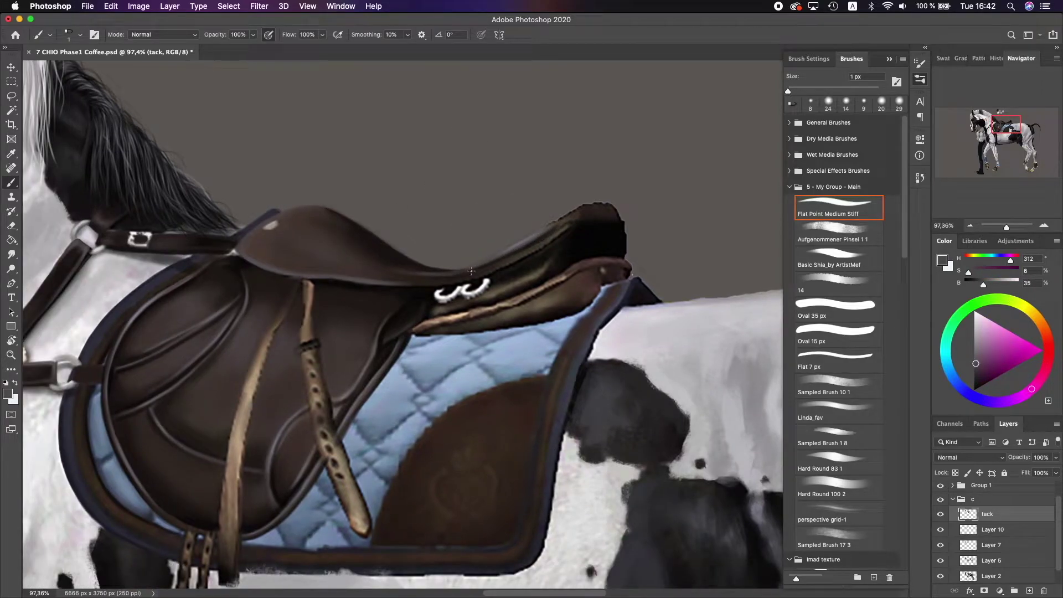
alt+click(250, 260)
click(372, 297)
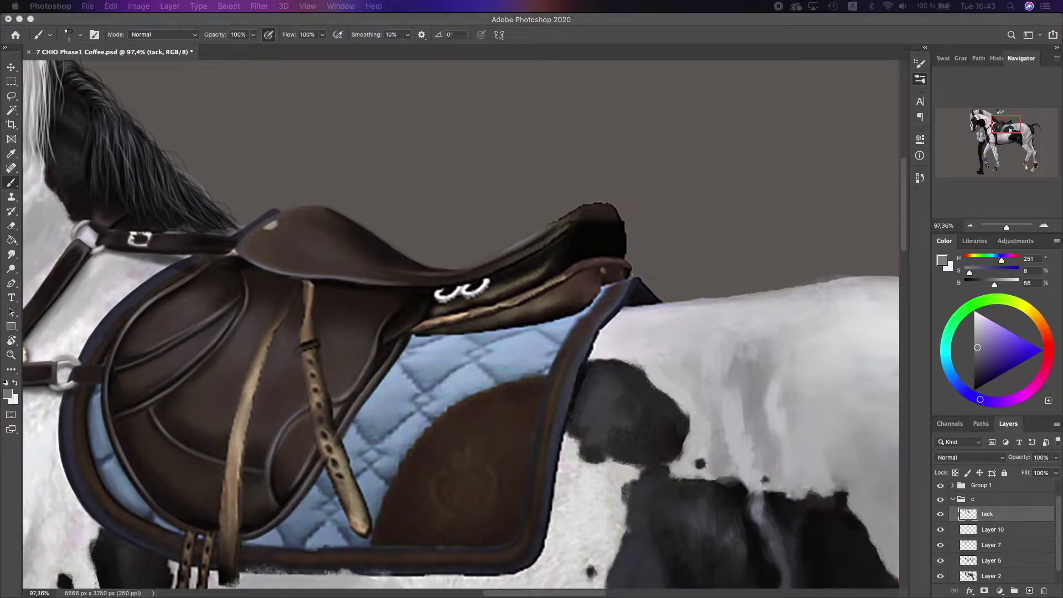
key(F5)
drag(245, 239, 399, 277)
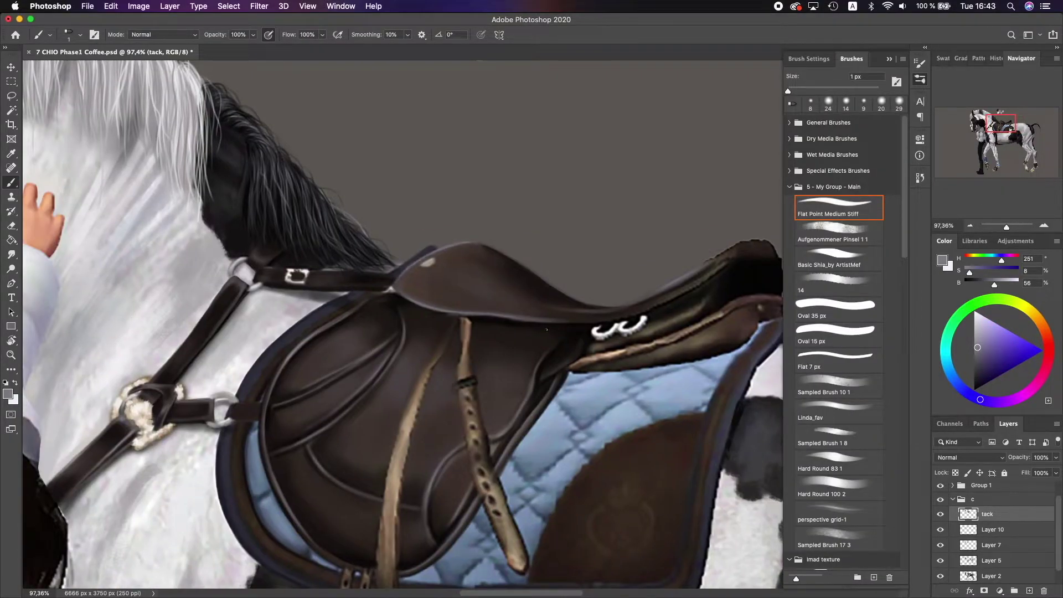
scroll(547, 330, right, 3)
scroll(547, 330, down, 2)
scroll(476, 370, left, 4)
scroll(476, 370, up, 1)
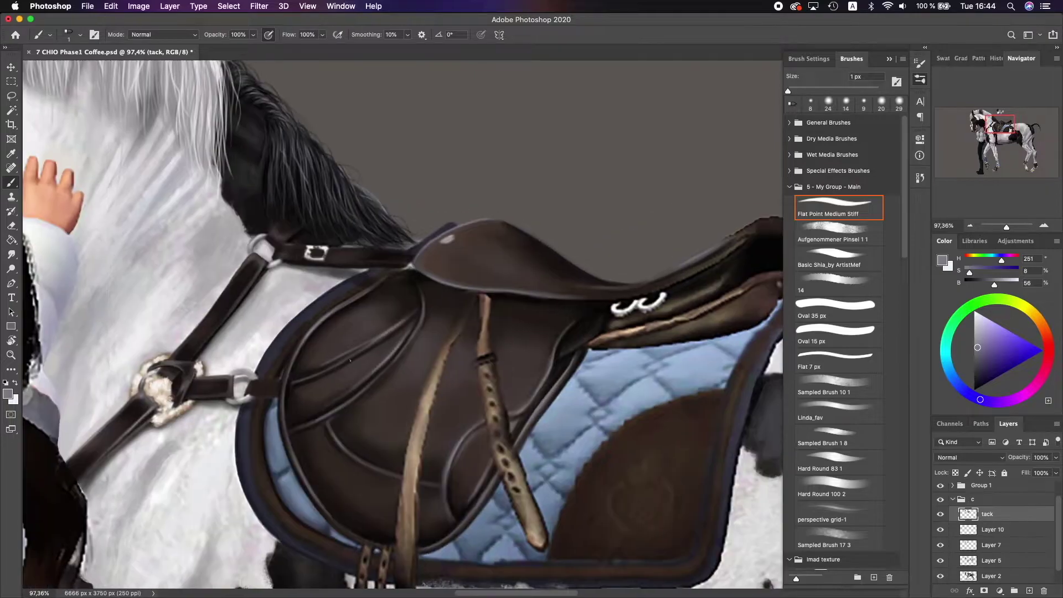
- Repaint the gold seam on the saddle's rear panel in grey and dark brown with a 14 px brush
scroll(476, 332, right, 5)
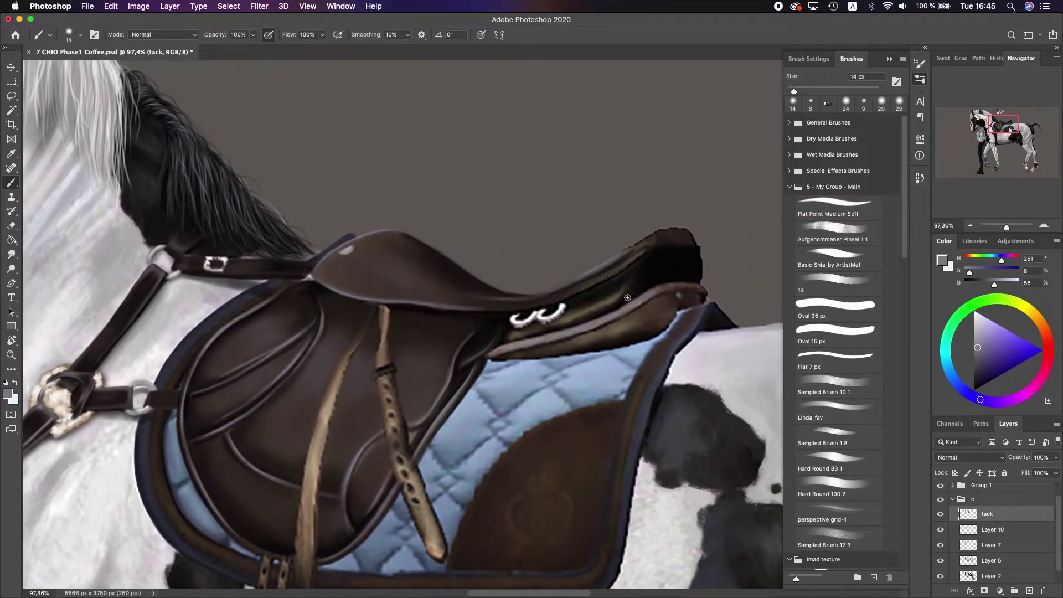
alt+click(525, 342)
scroll(525, 343, right, 2)
scroll(526, 343, down, 1)
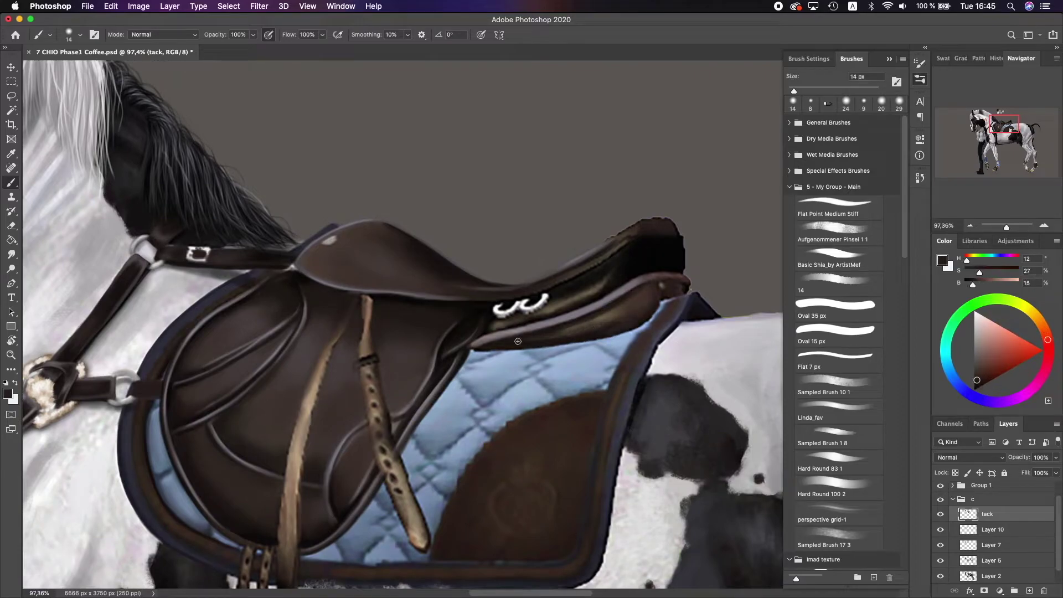
alt+click(627, 322)
- Shade the rear panel and its edges in sampled browns and near-black, using the Hard Round 100 2 brush and a 7 px tip
click(836, 488)
alt+click(626, 330)
click(811, 101)
alt+click(648, 287)
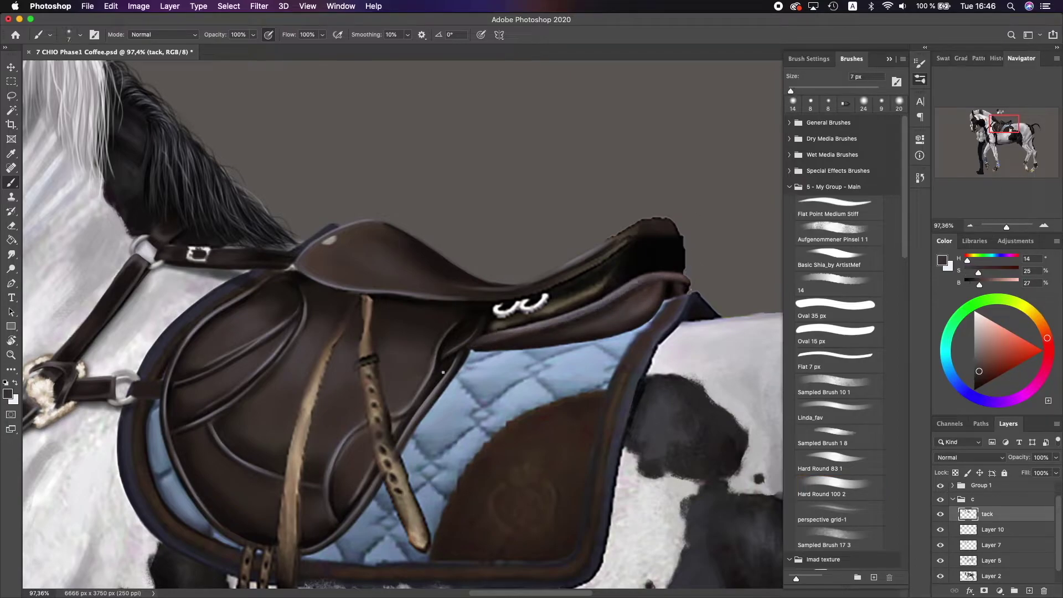
alt+click(498, 339)
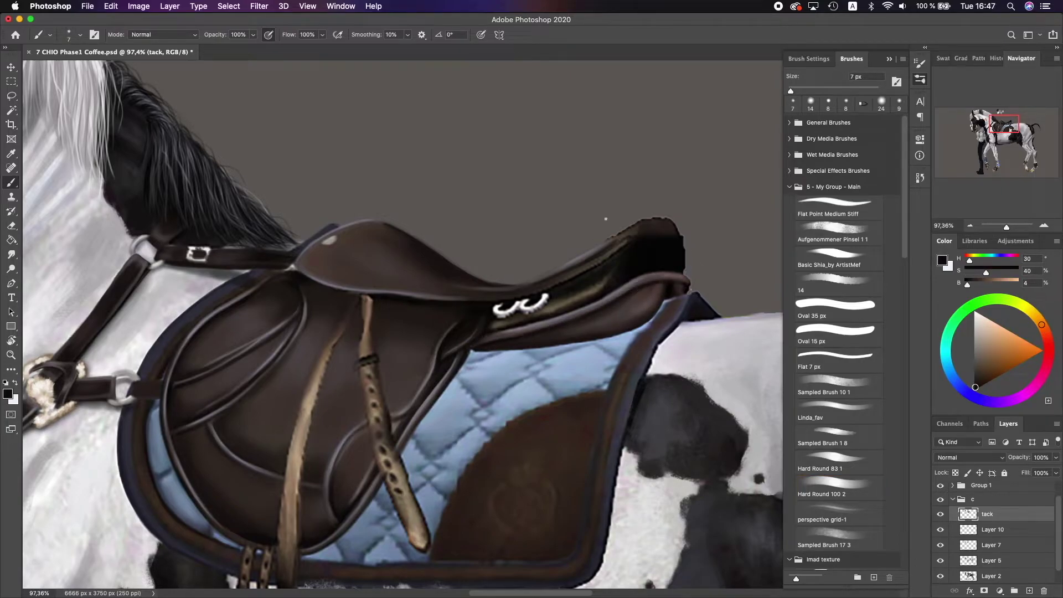
- Add grey highlights to the rounded end of the saddle's rear panel with 7 px and 16 px brushes
scroll(606, 220, left, 2)
alt+click(608, 295)
scroll(530, 341, up, 4)
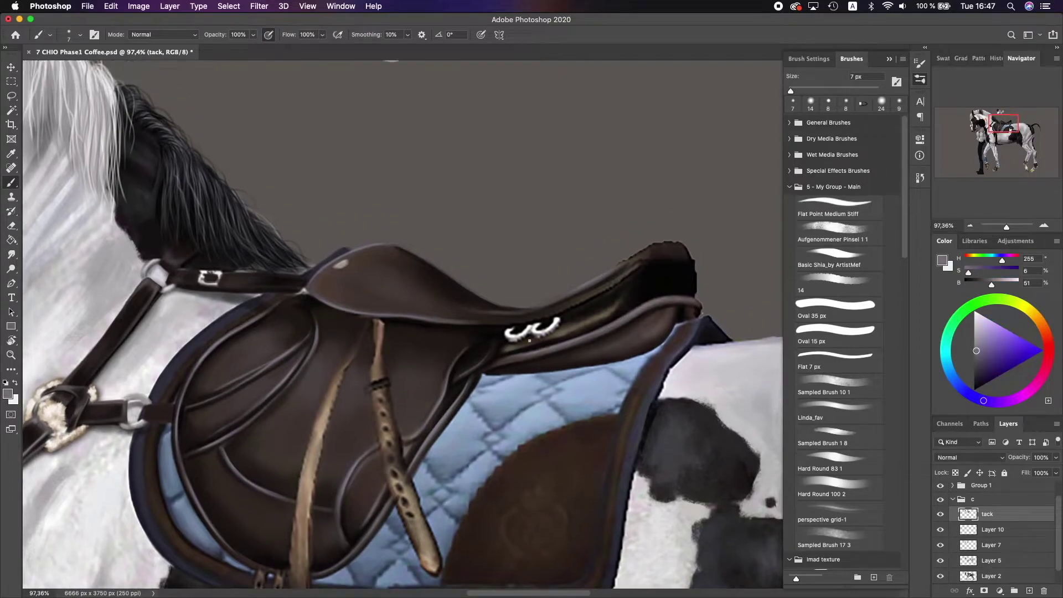
scroll(530, 341, down, 4)
scroll(587, 272, up, 3)
alt+click(571, 283)
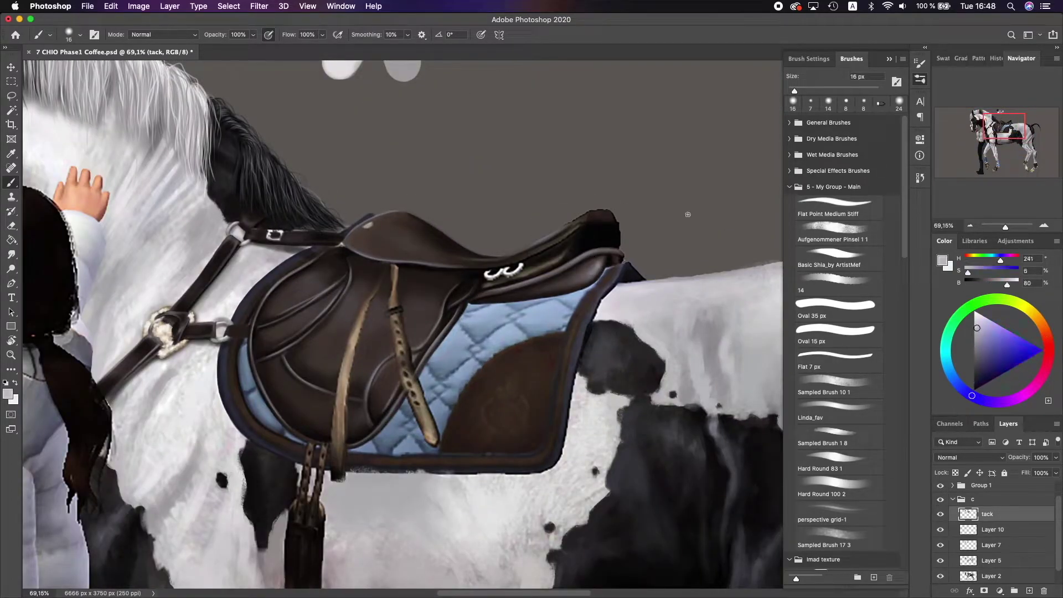
- Draw fine near-black details at the saddle's rear end with the Flat Point Medium Stiff brush at 1 px
key(period)
scroll(571, 283, up, 3)
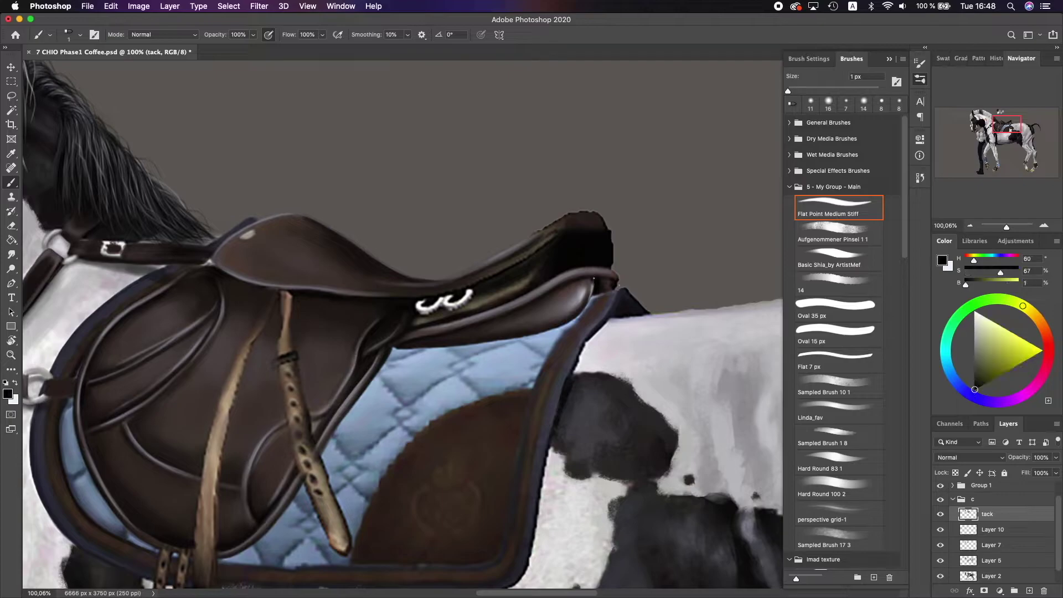
alt+click(604, 235)
scroll(629, 242, down, 5)
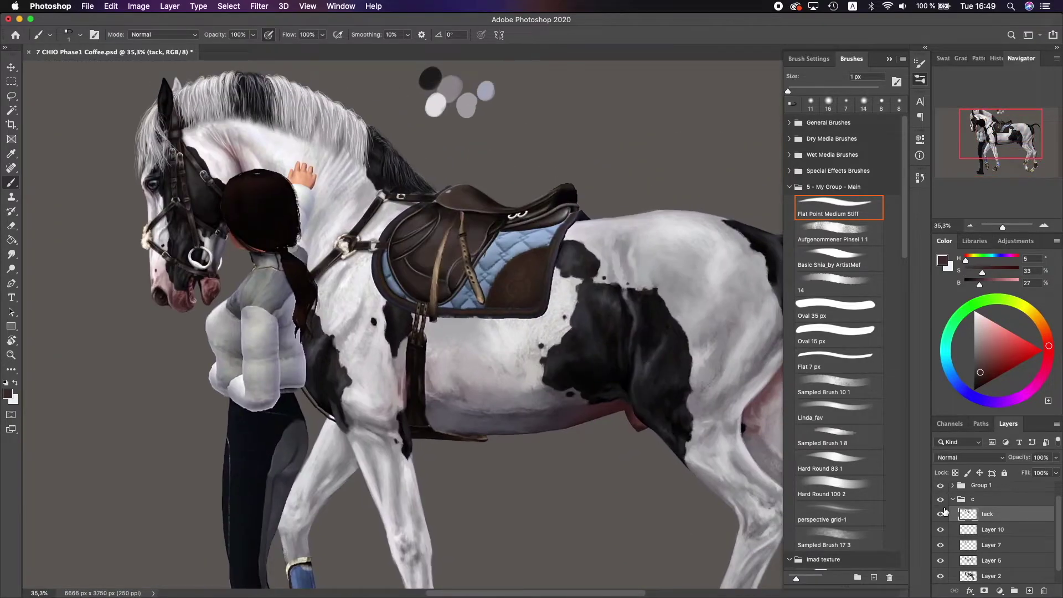
- Repaint the band under the seat's rear in near-black and grey and the cantle in dark brown, using a 12 px brush
scroll(540, 144, up, 4)
key(comma)
alt+click(571, 290)
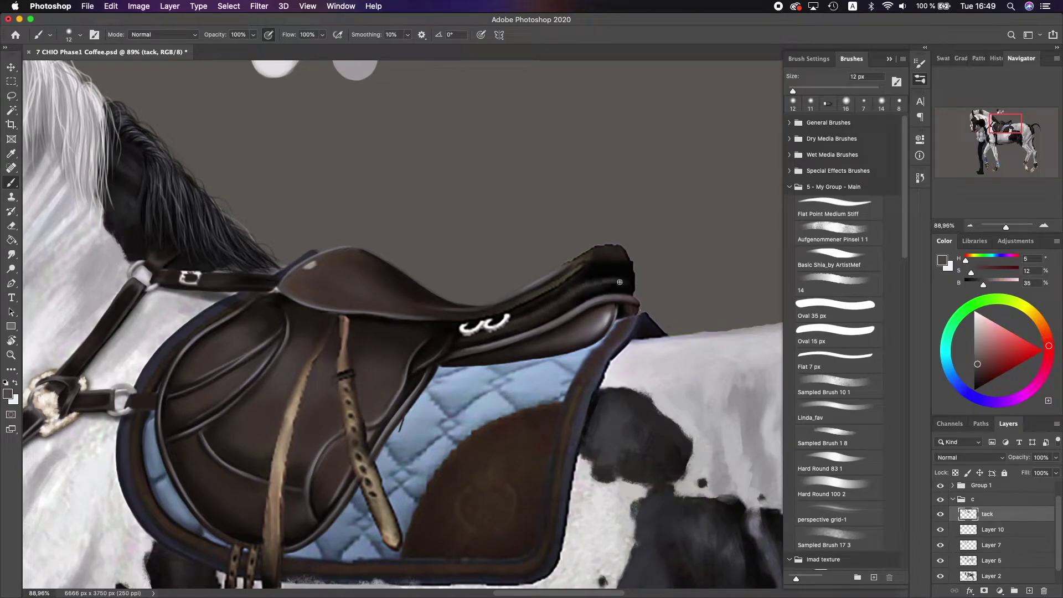
alt+click(588, 266)
key(period)
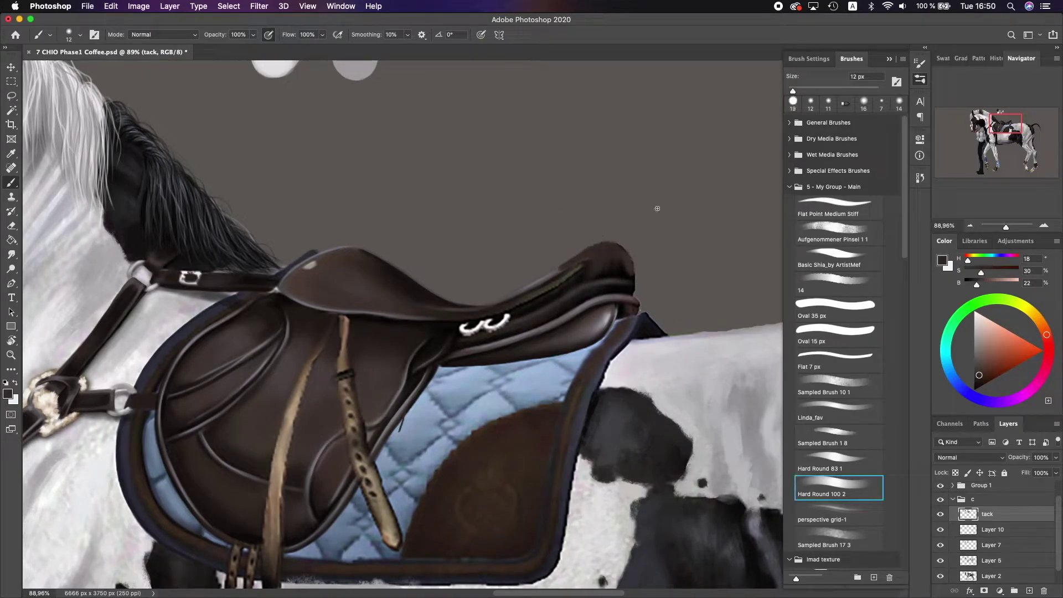
- Smooth the cantle in dark browns with an 18 px brush and cover the remaining gold seam at 12 px
key(period)
alt+click(612, 251)
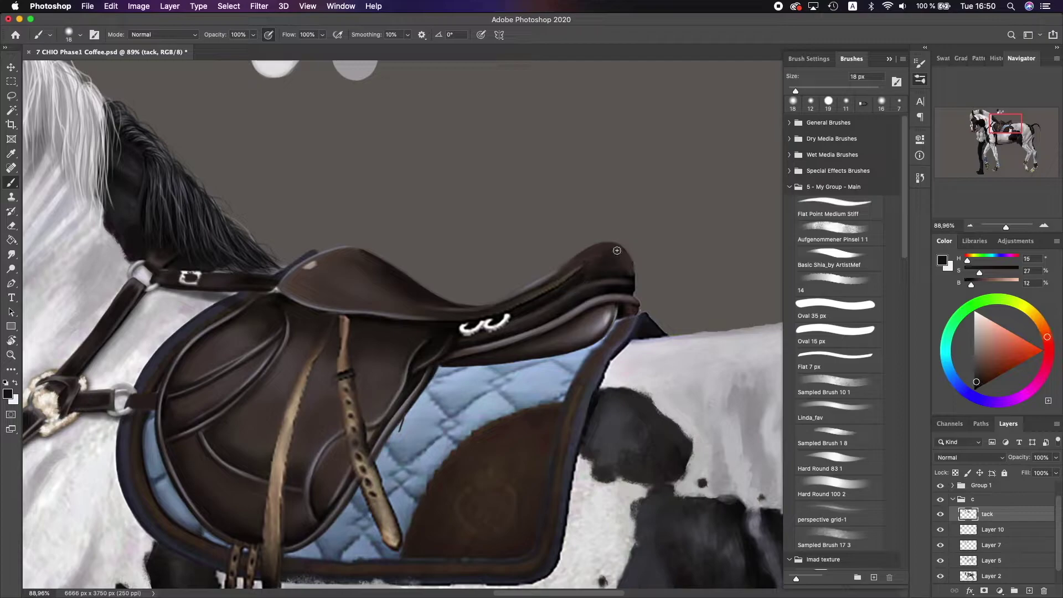
alt+click(623, 271)
key(comma)
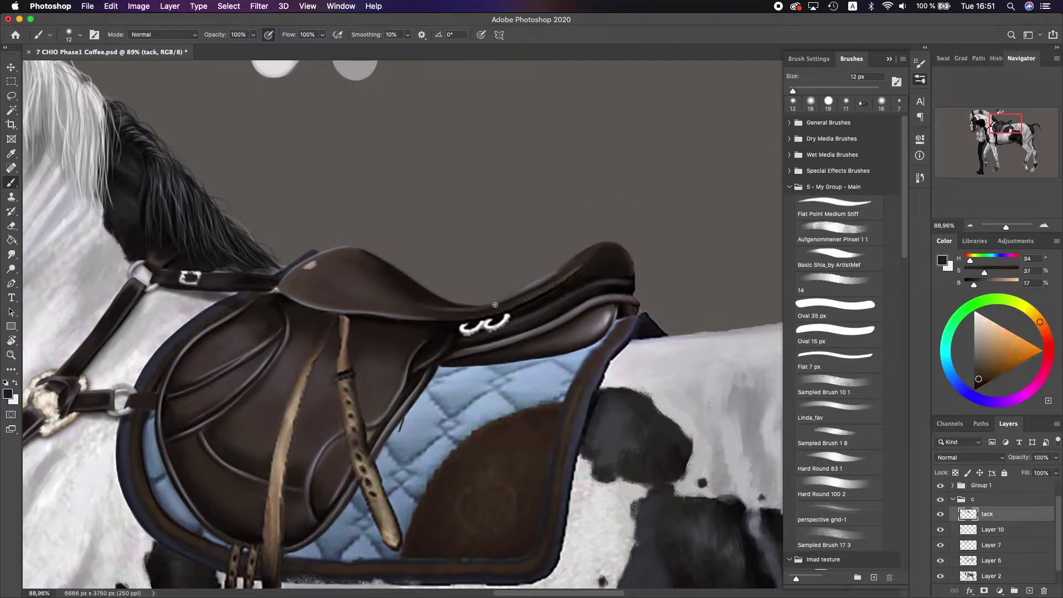
alt+click(506, 302)
alt+click(472, 317)
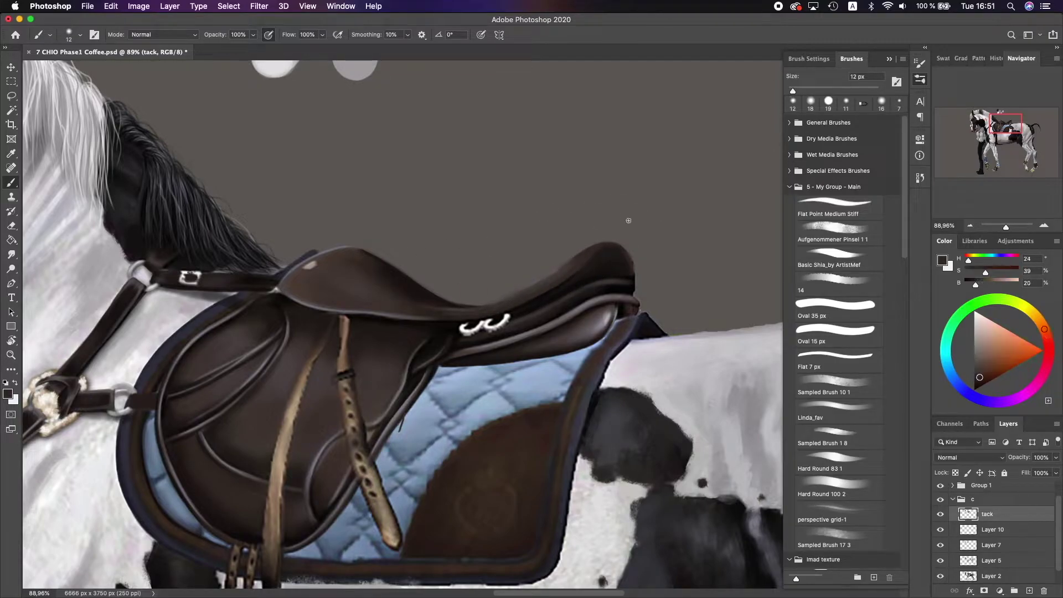
- Repaint the two metal rings below the seat in white and clean their surroundings in near-black with a 6 px brush
key(bracketleft)
key(bracketleft)
key(d)
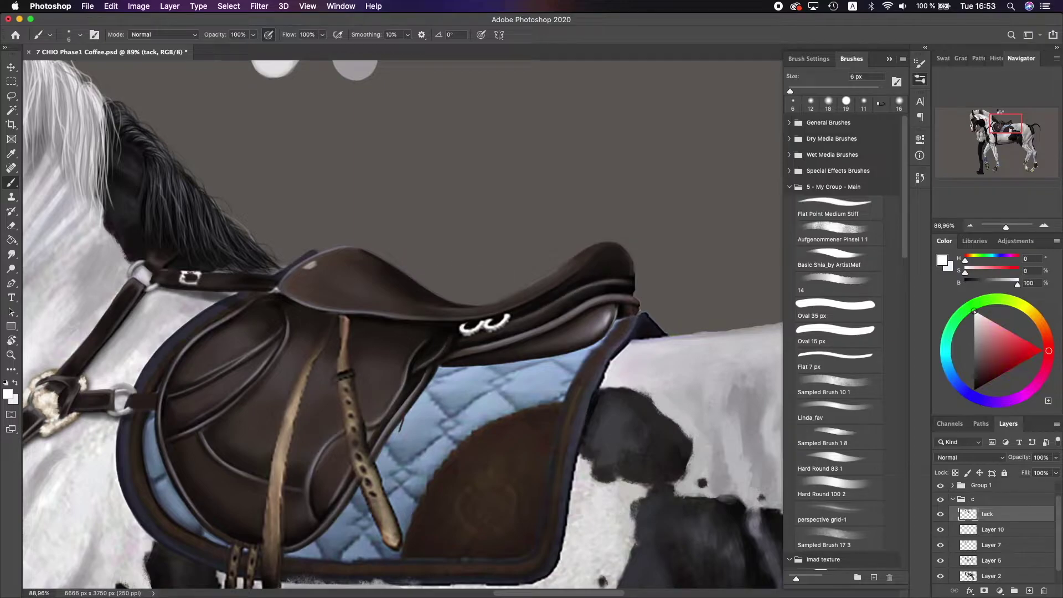
alt+click(463, 331)
alt+click(488, 324)
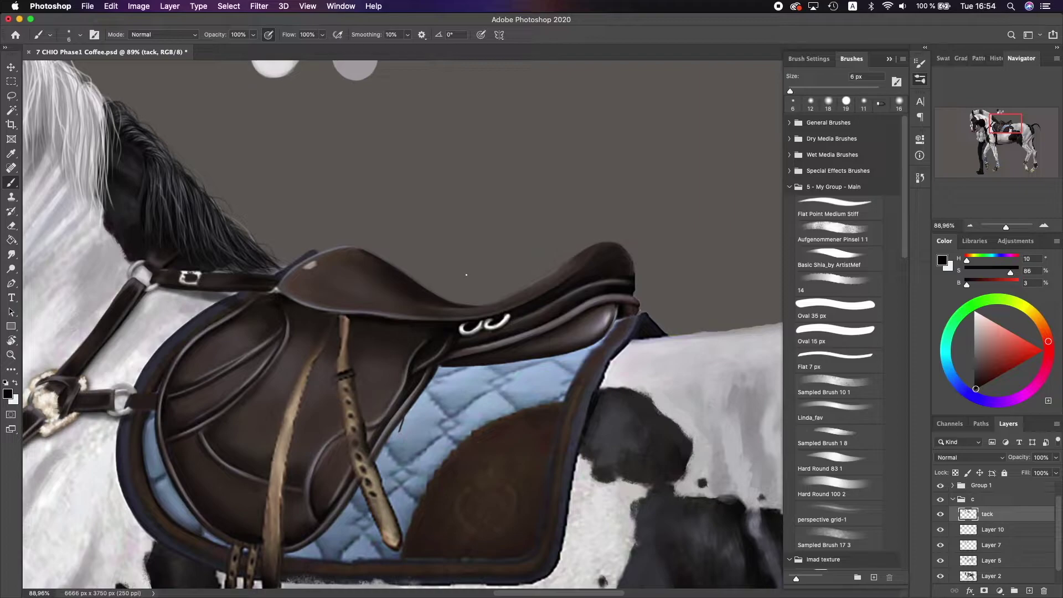
- Touch up the rear panel's end and the flap's rear edge in sampled dark tones with a 9 px brush
scroll(460, 276, right, 2)
alt+click(610, 318)
alt+click(611, 319)
scroll(611, 318, left, 3)
scroll(611, 319, down, 2)
drag(423, 248, 468, 258)
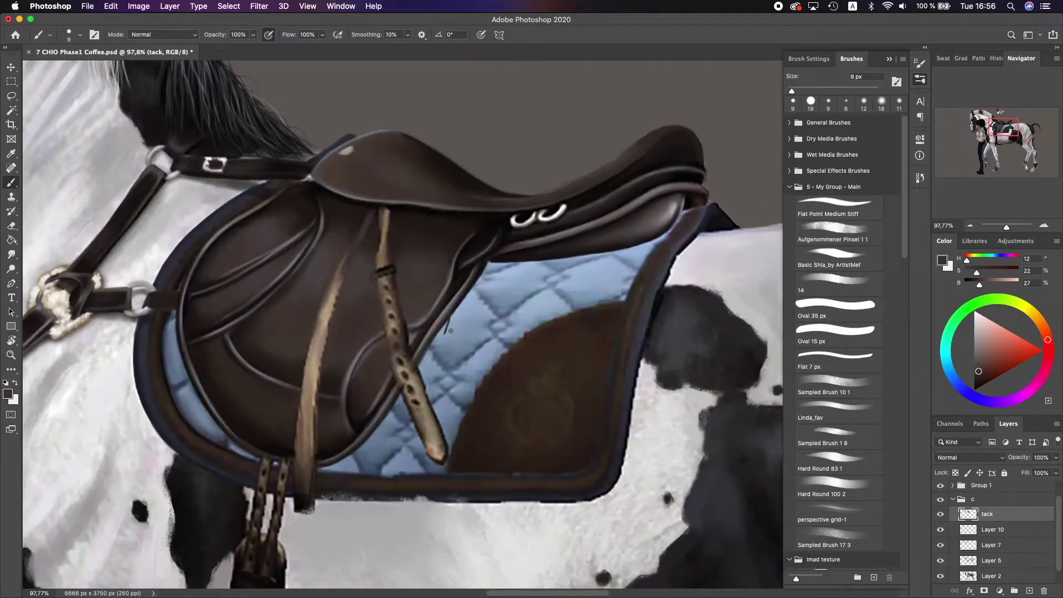
alt+click(451, 331)
- Add a new layer and repaint the upper part and lower tip of the long tan stirrup strap in dark brown at 5 px
key(bracketleft)
key(bracketleft)
key(bracketleft)
key(bracketleft)
key(super+shift+alt+n)
drag(437, 332, 418, 368)
scroll(435, 242, up, 2)
scroll(435, 242, left, 3)
alt+click(435, 242)
drag(435, 267, 384, 425)
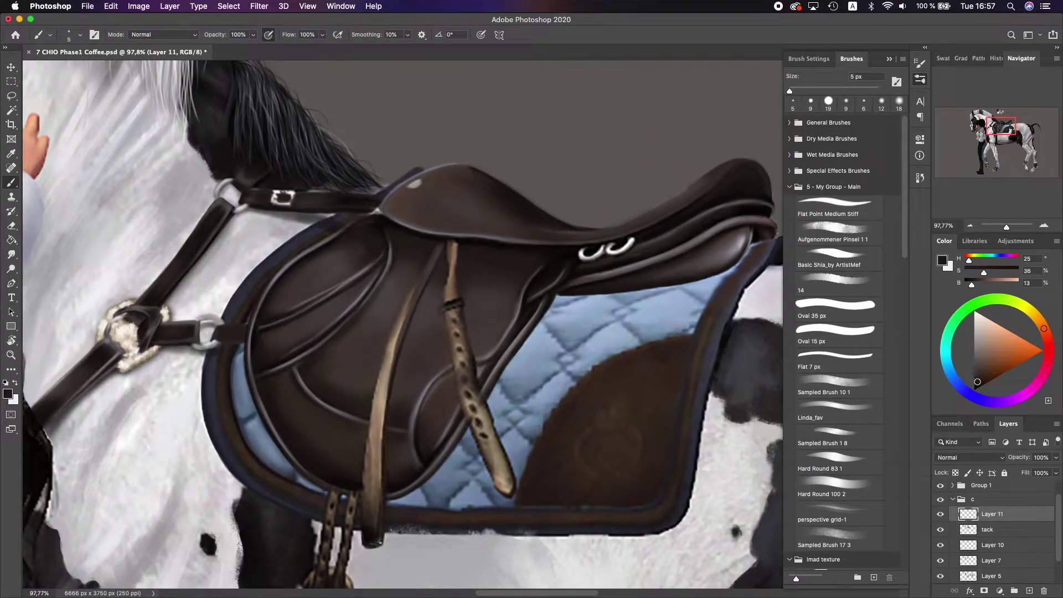
- Cover the rest of the long tan strap in sampled dark brown with near-black edges, using 5 px and 13 px brushes
alt+click(414, 293)
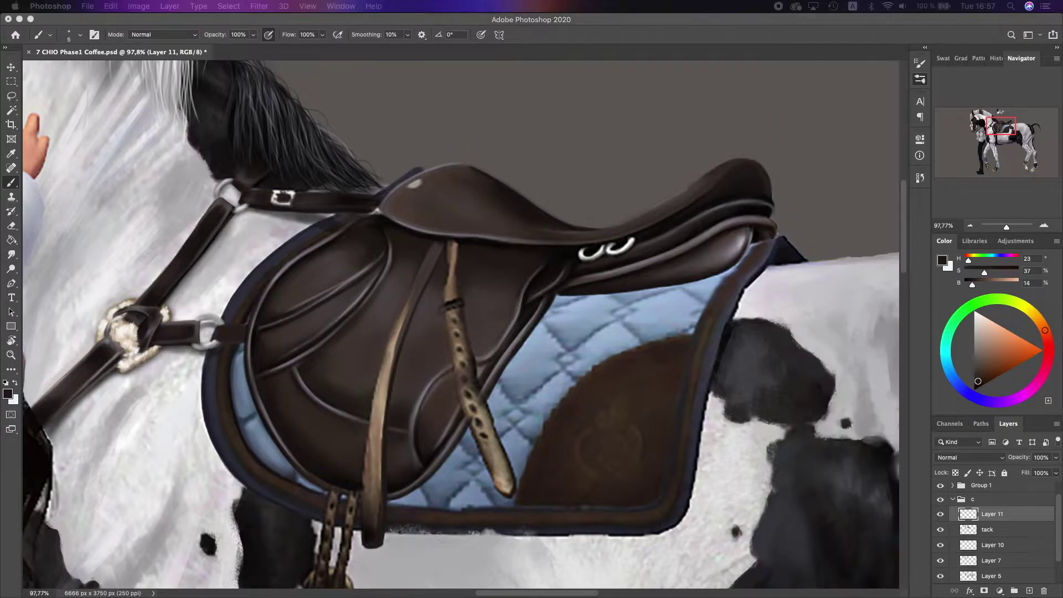
drag(405, 301, 379, 540)
alt+click(380, 539)
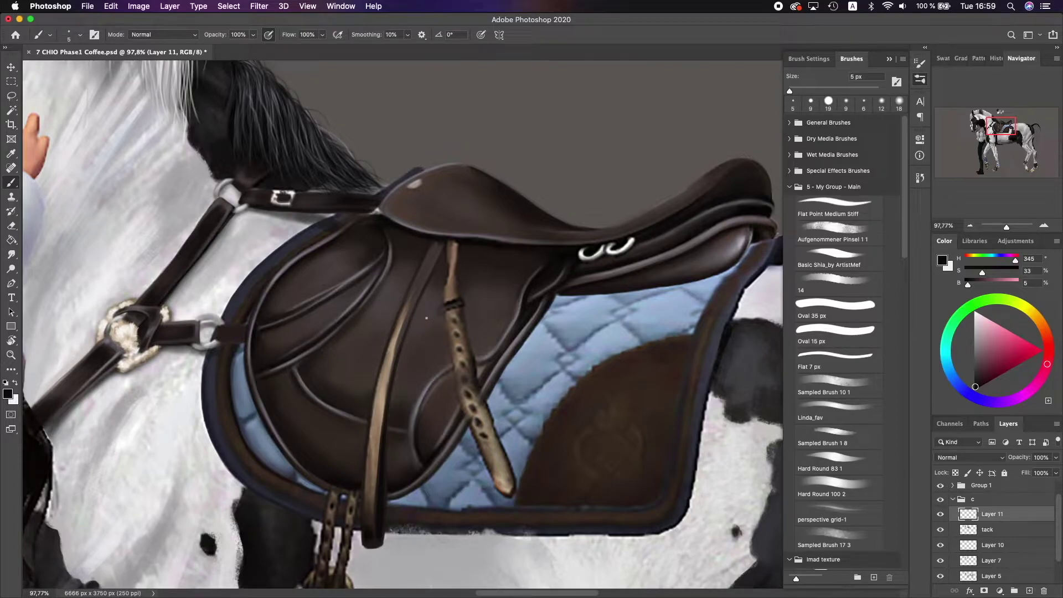
click(827, 102)
alt+click(410, 310)
mouse_move(410, 310)
mouse_down()
mouse_move(374, 431)
mouse_move(368, 537)
mouse_up()
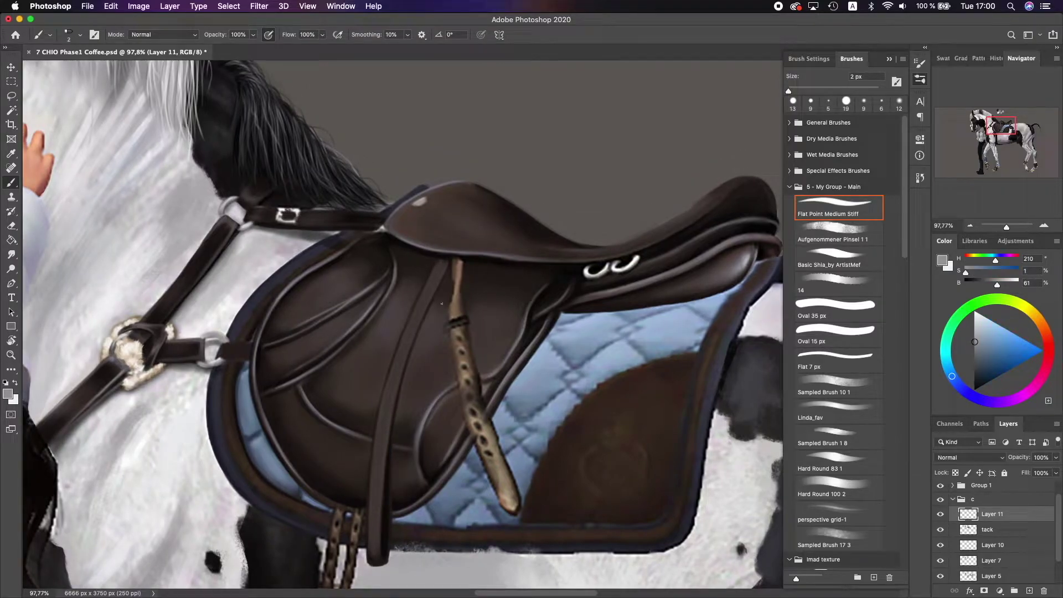
- Draw a grey stirrup iron with a dark grey tread over the strap, using a 2 px Flat Point brush and a 7 px round brush
click(436, 302)
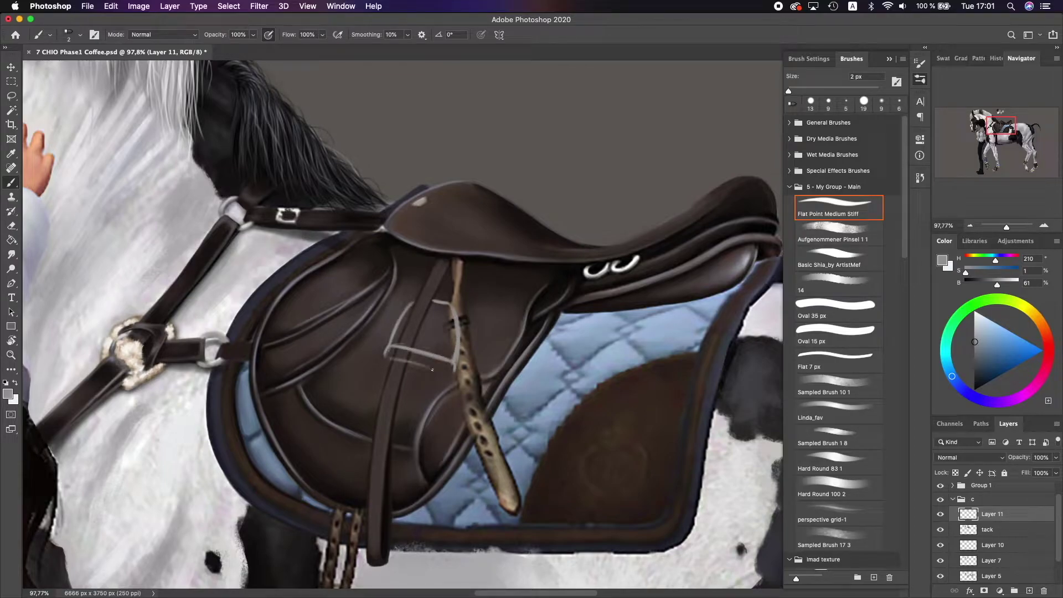
drag(384, 368, 429, 382)
click(811, 101)
mouse_move(388, 354)
mouse_down()
mouse_move(448, 368)
mouse_move(388, 358)
mouse_up()
click(976, 377)
key(super+0)
key(super+1)
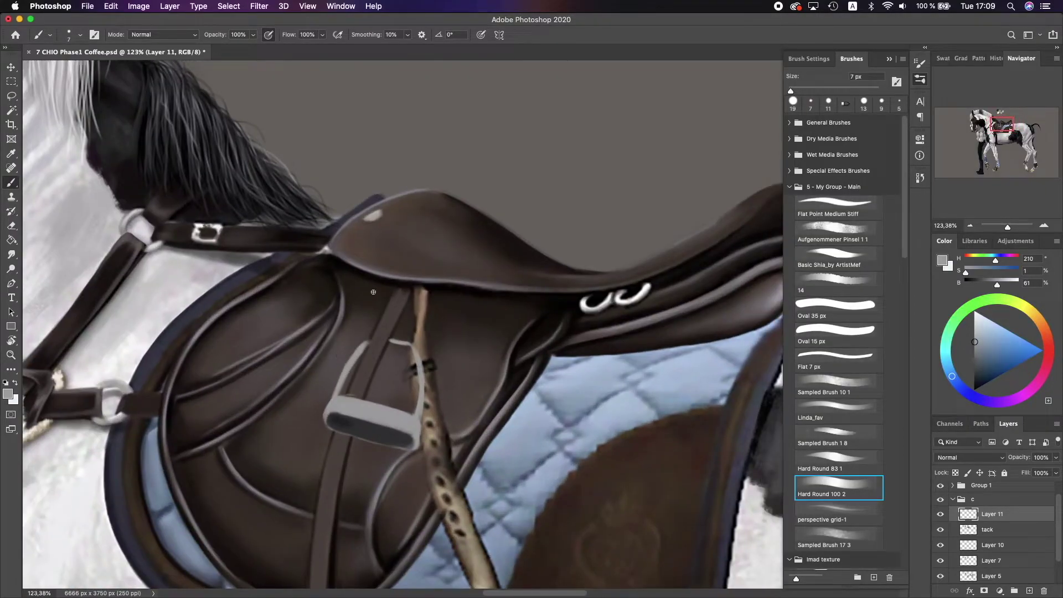
- Paint over the strap above the stirrup and part of the stirrup's top bar in sampled flap browns, using brushes from 7 px to 47 px
alt+click(384, 314)
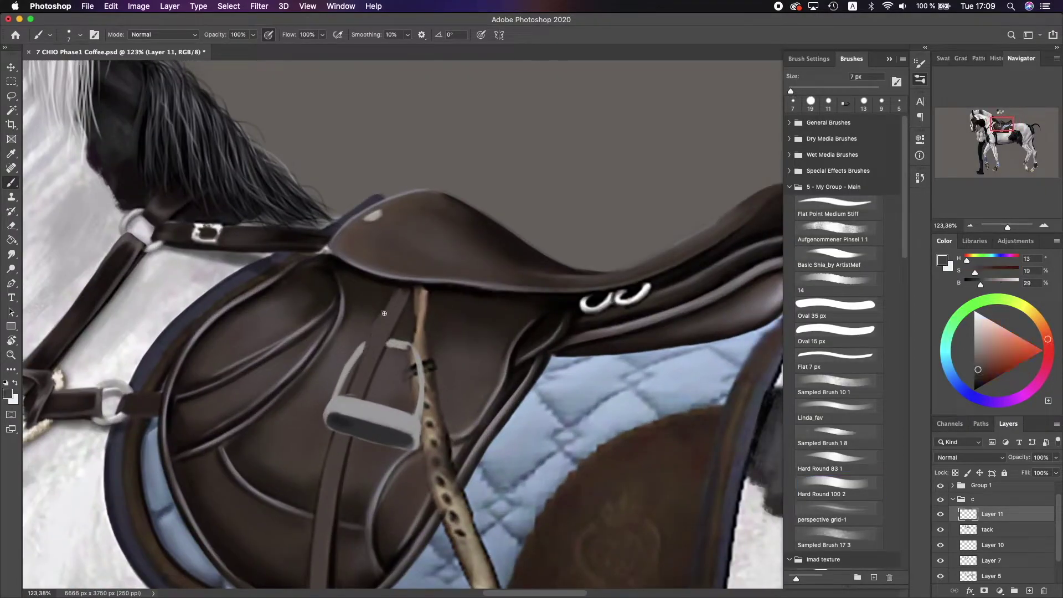
alt+click(401, 332)
key(alt+bracketleft)
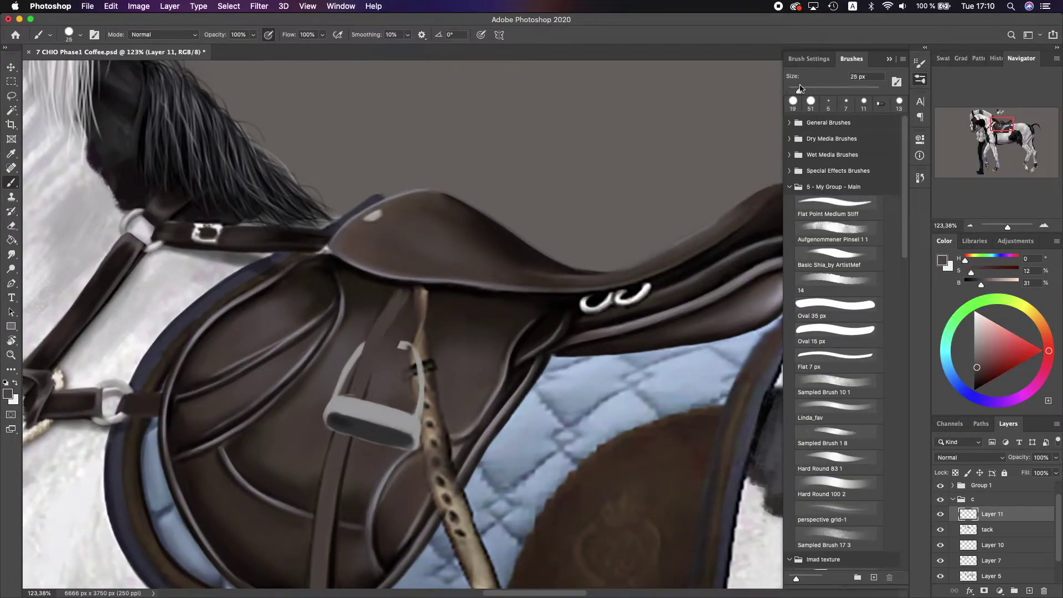
key(alt+bracketright)
alt+click(404, 306)
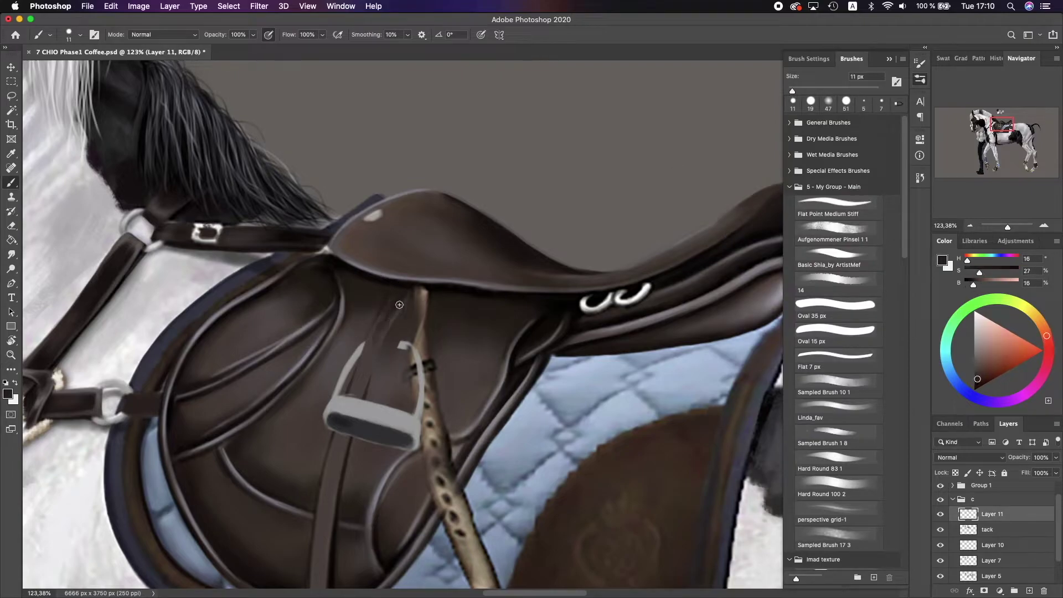
- Redraw the dark brown strap running through the stirrup and repaint the stirrup's grey arch and rear arm
alt+click(388, 345)
key(bracketleft)
scroll(395, 343, up, 1)
drag(383, 372, 396, 374)
drag(421, 438, 415, 372)
- Paint sampled greys and white highlights on the stirrup's tread bar and arch with 9 px and 5 px brushes, and open Liquify
key(period)
alt+click(409, 451)
key(bracketright)
key(bracketright)
key(bracketright)
mouse_move(335, 432)
mouse_down()
mouse_move(404, 443)
mouse_move(388, 443)
mouse_up()
key(x)
scroll(491, 439, left, 3)
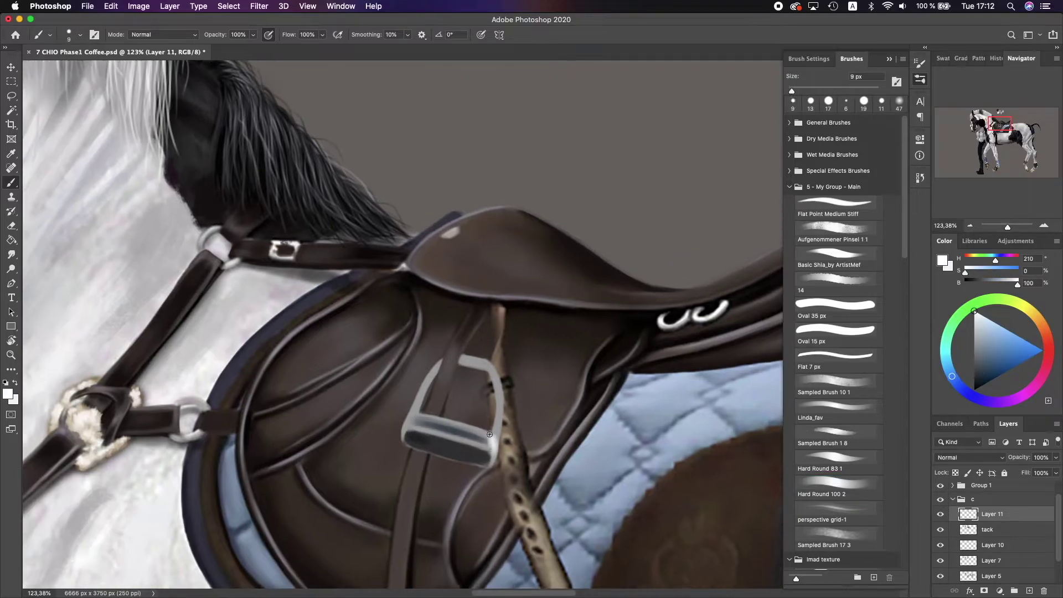
alt+click(431, 375)
scroll(472, 362, down, 5)
scroll(472, 362, up, 3)
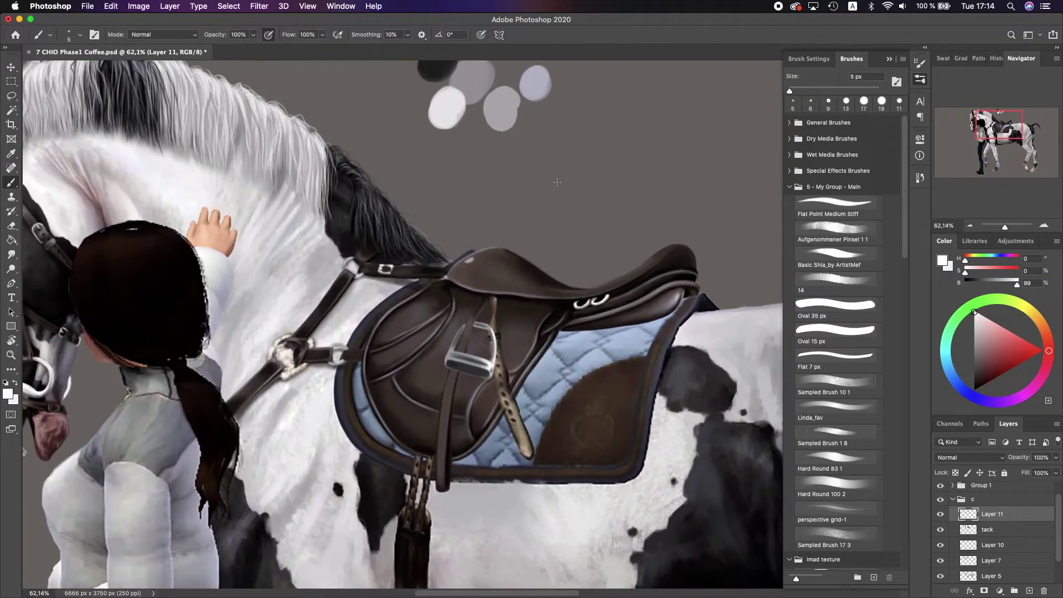
key(super+shift+x)
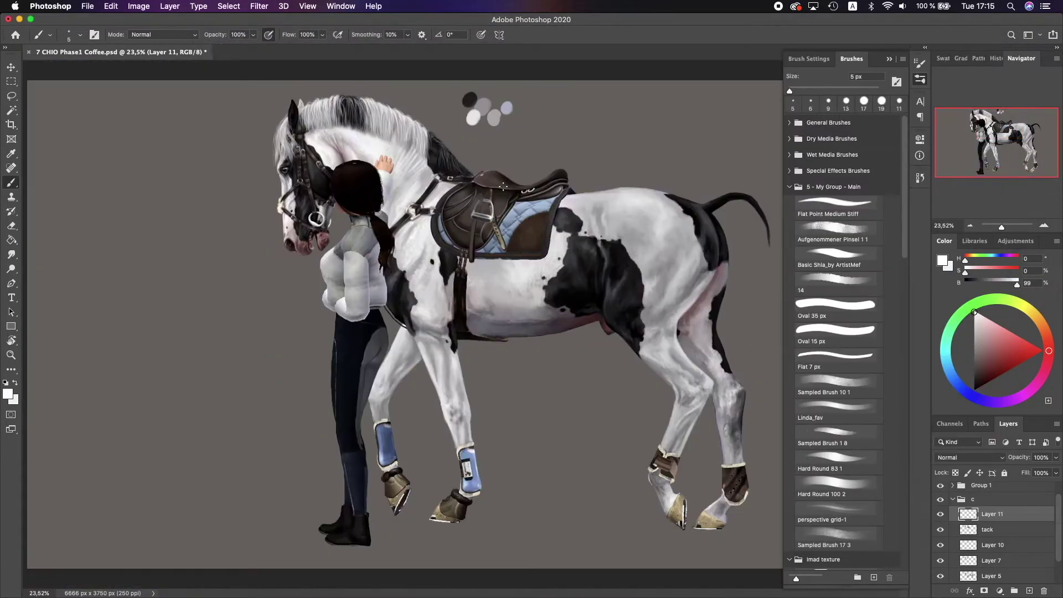
- Darken the stirrup's tread and shade the arch's front arm in sampled dark greys and near-black with a 5 px brush
scroll(457, 255, up, 5)
scroll(457, 255, up, 3)
alt+click(407, 314)
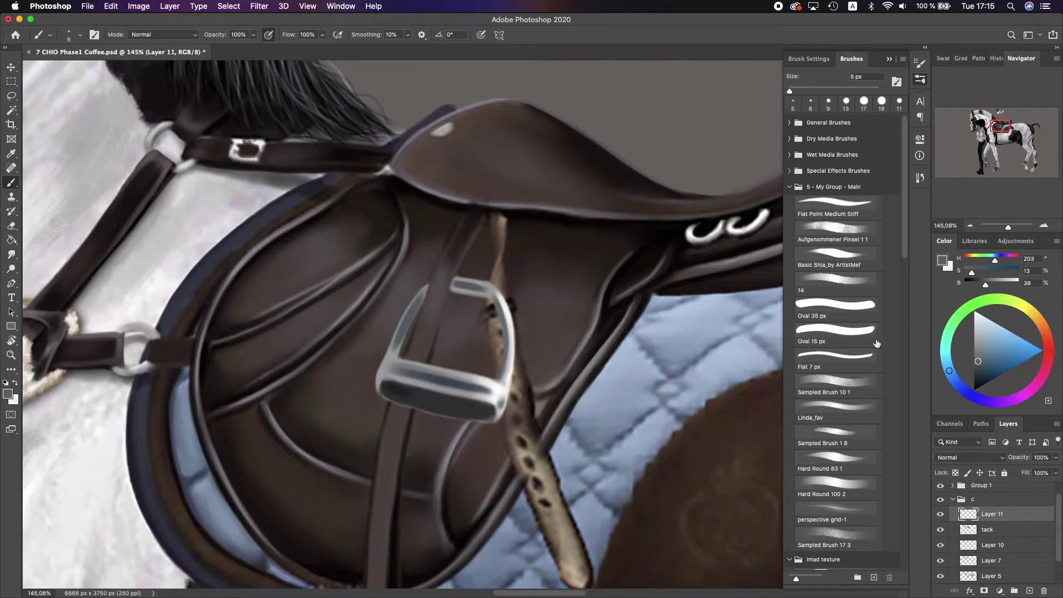
alt+click(463, 375)
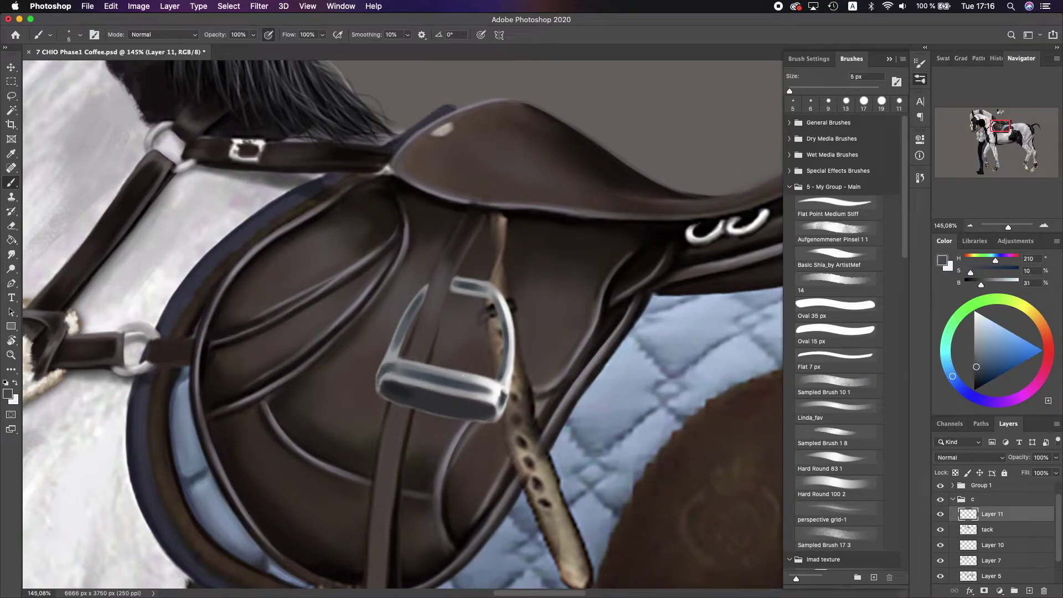
alt+click(390, 354)
key(])
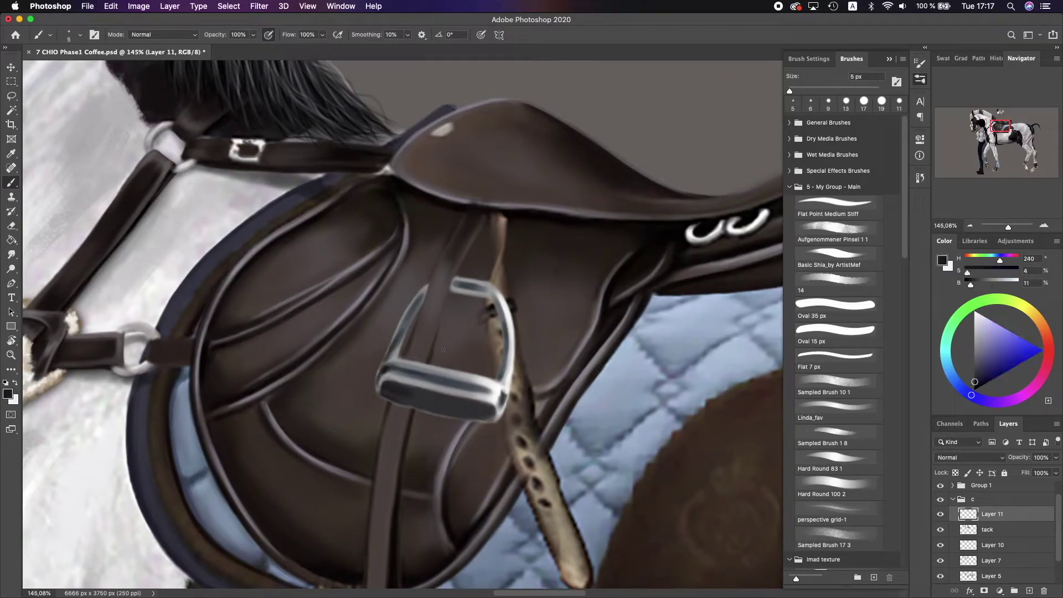
alt+click(454, 412)
drag(454, 412, 488, 414)
drag(420, 307, 402, 341)
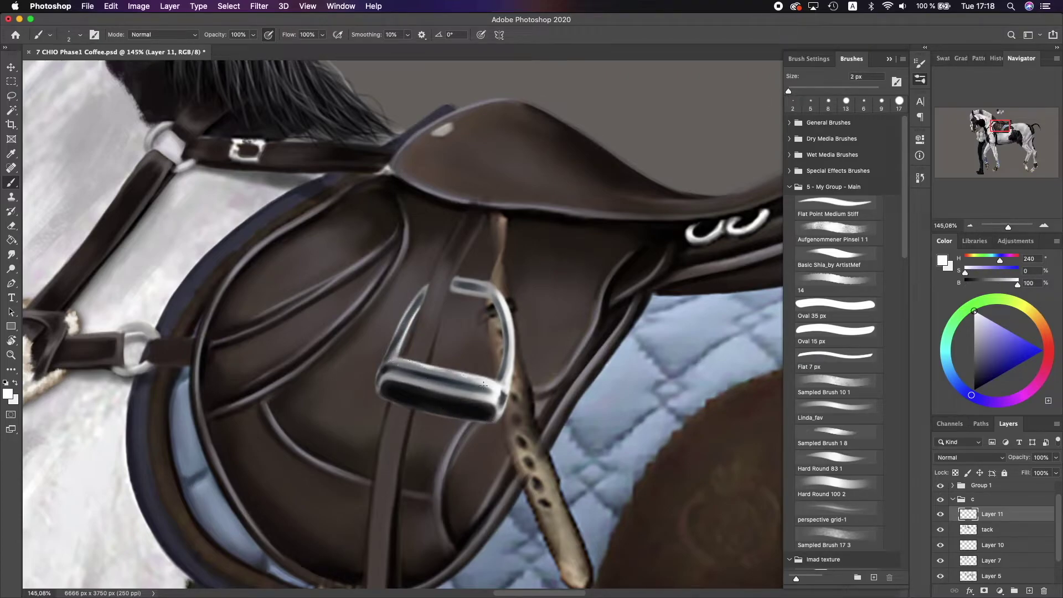
- Brighten the stirrup's bars and arch with sampled white highlights, using brushes down to 2 px
scroll(493, 384, left, 2)
key(])
key(])
key(])
alt+click(397, 360)
alt+click(489, 382)
scroll(481, 333, up, 2)
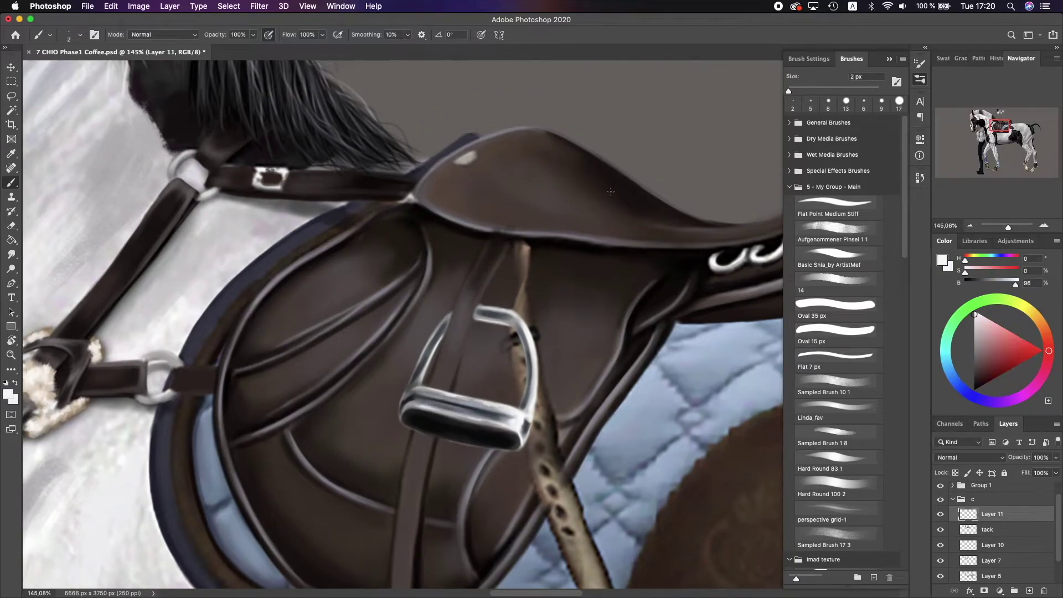
- Paint a small beige rectangular plate in the middle of the stirrup's black tread with a 5 px brush
scroll(610, 191, down, 3)
scroll(499, 332, up, 3)
scroll(498, 333, left, 3)
key(])
key(])
key(])
drag(520, 388, 478, 387)
alt+click(478, 387)
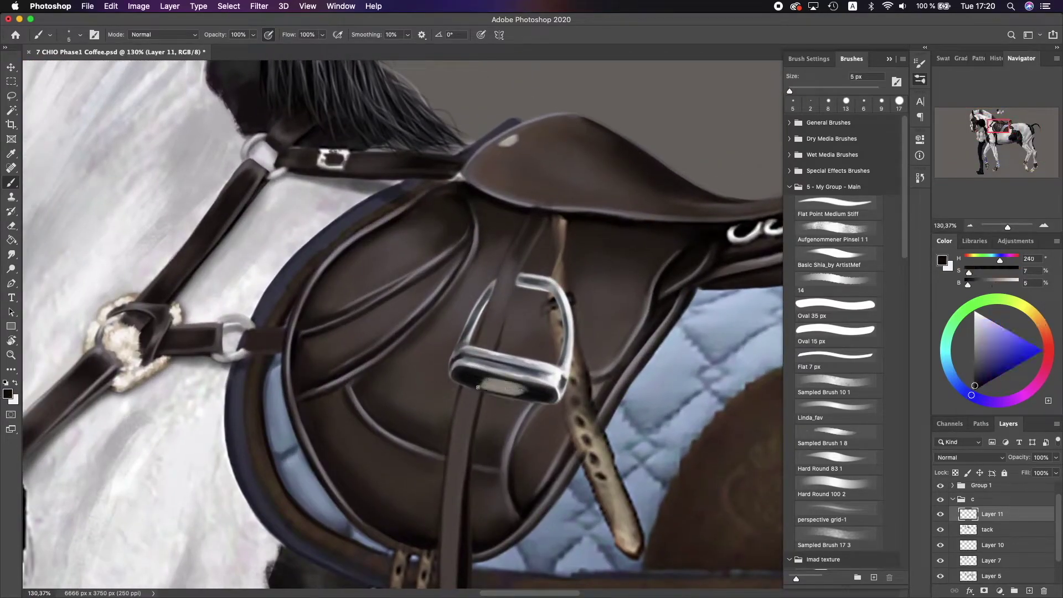
alt+click(521, 393)
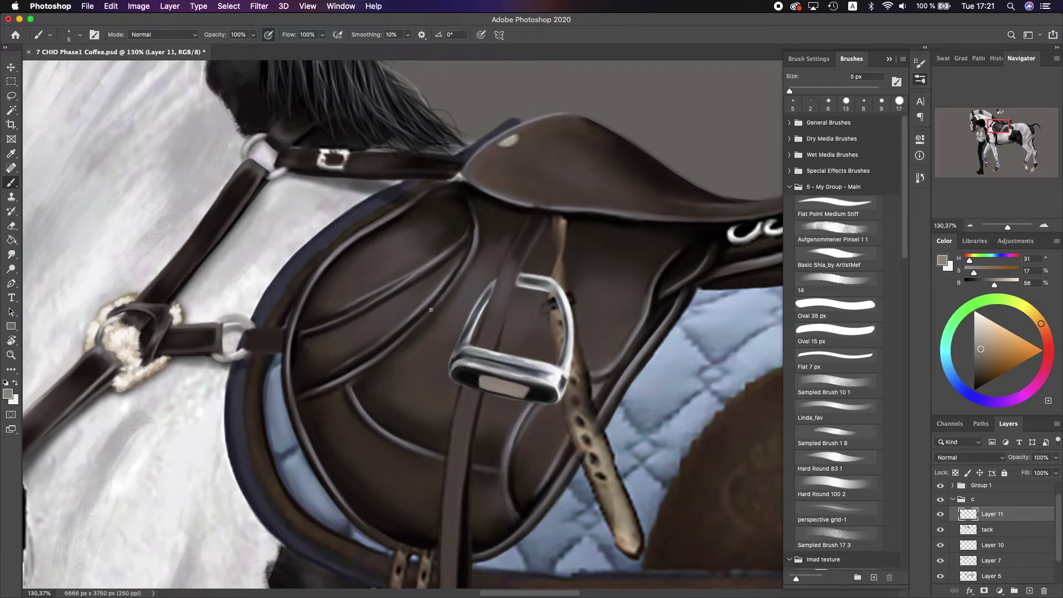
- Outline a second strap behind the stirrup strap, from the arch to the lower loop, in near-black with a 5 px brush
scroll(521, 395, down, 2)
alt+click(489, 276)
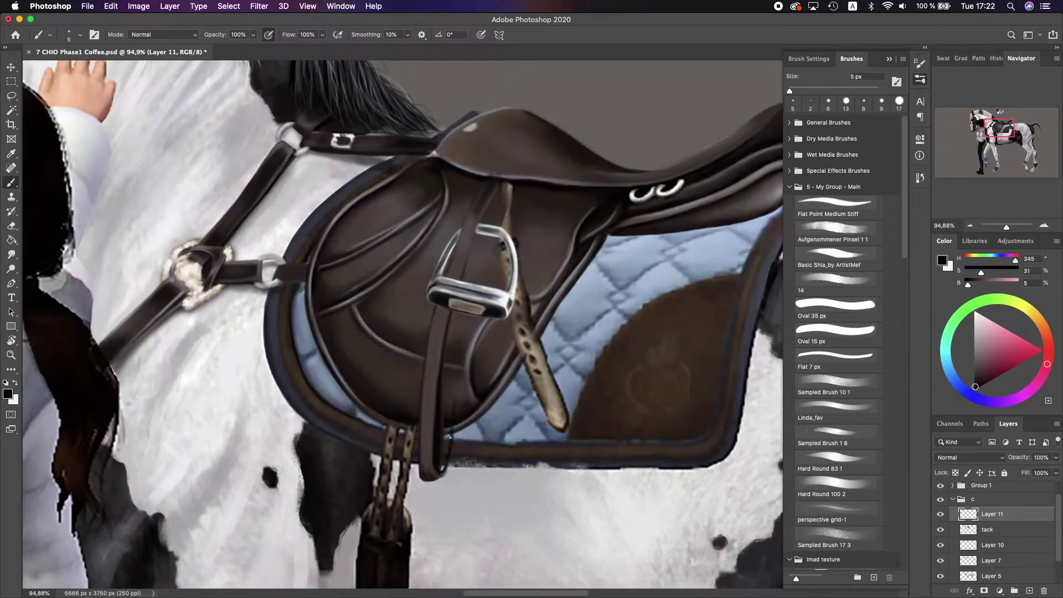
scroll(489, 275, up, 2)
scroll(432, 470, up, 2)
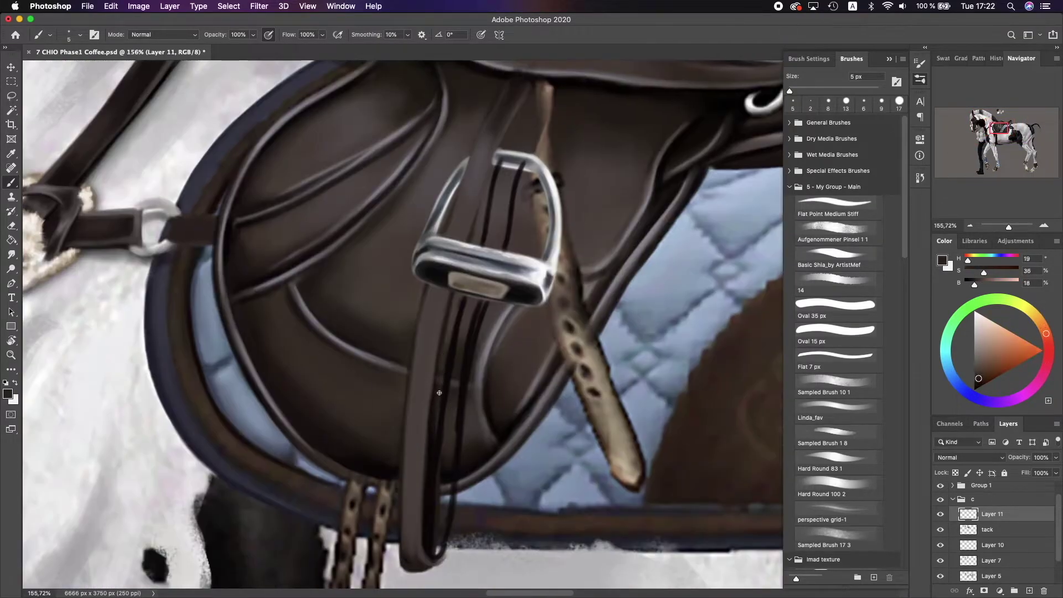
alt+click(432, 413)
scroll(454, 499, down, 1)
alt+click(454, 493)
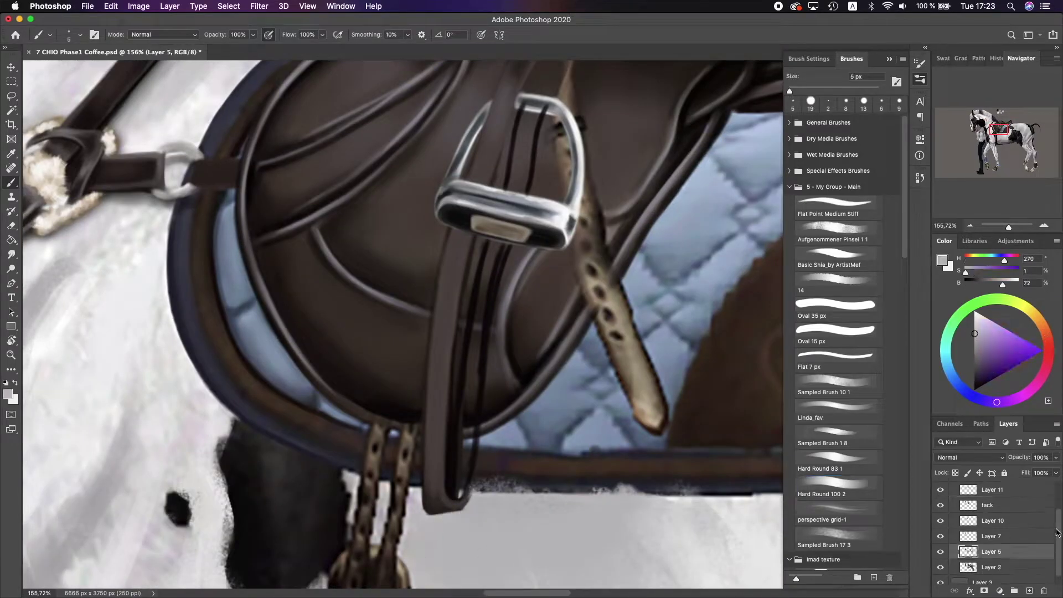
scroll(523, 124, up, 3)
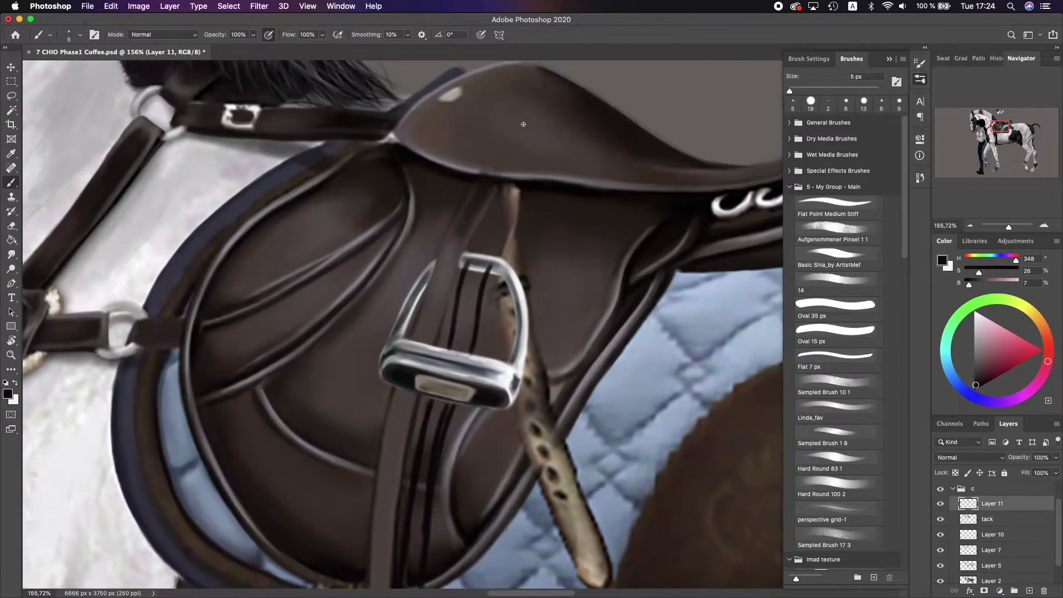
- Fill the second strap above and inside the stirrup arch in sampled dark browns, with a grey-brown sheen, using 9 px and 13 px brushes
key(bracketright)
key(bracketright)
key(bracketright)
key(bracketright)
alt+click(469, 214)
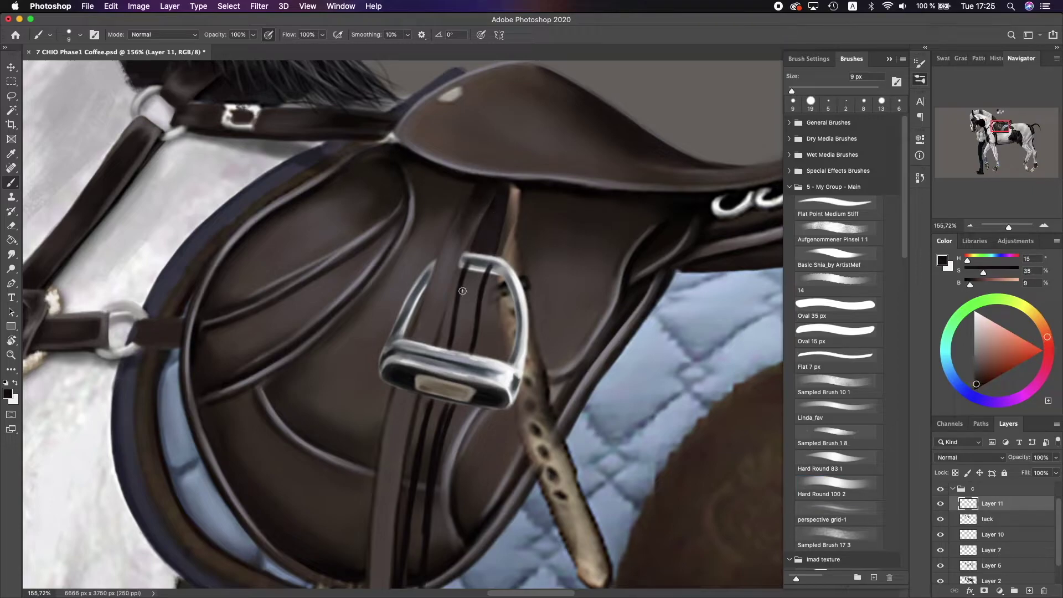
alt+click(459, 309)
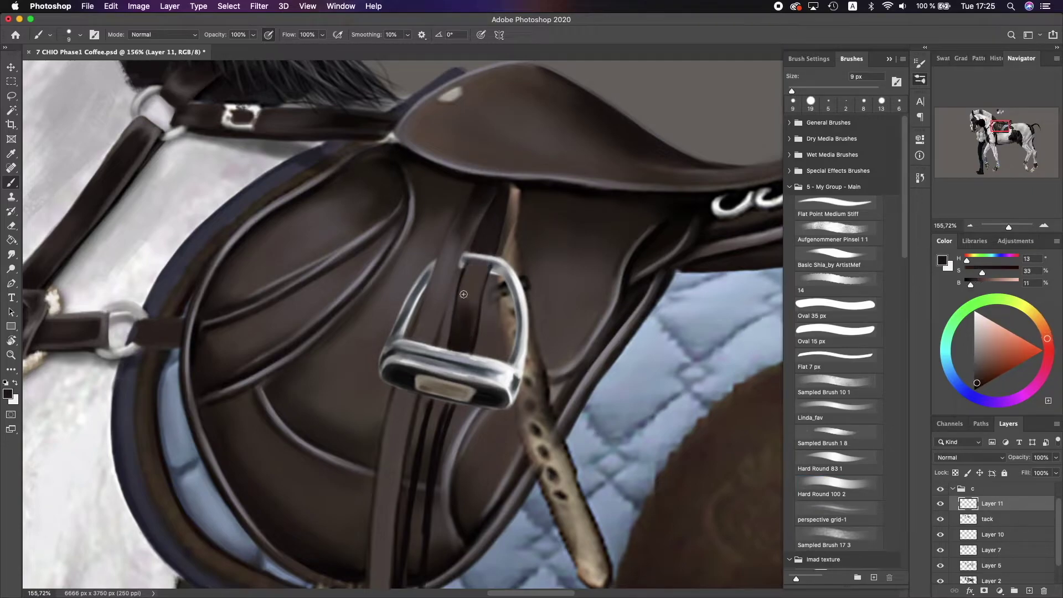
alt+click(459, 295)
key(bracketright)
key(bracketright)
key(bracketright)
key(bracketright)
key(bracketright)
key(bracketright)
drag(461, 306, 475, 274)
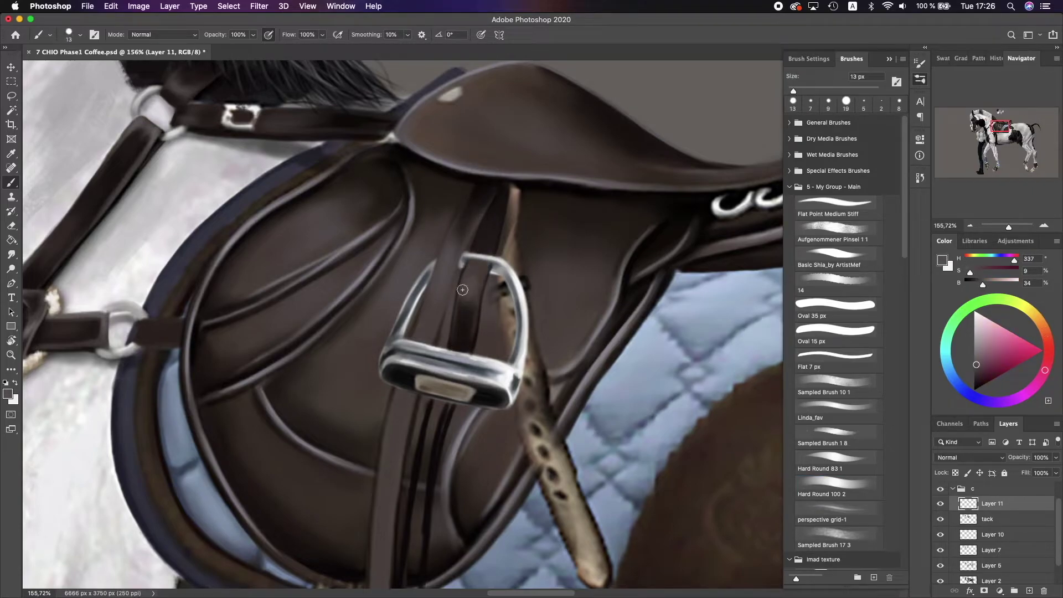
- Refine the second strap where it meets the stirrup's top bar, using sampled colours and a smaller brush
alt+click(484, 232)
key(bracketleft)
key(bracketleft)
key(bracketleft)
key(bracketleft)
key(bracketleft)
key(bracketleft)
key(bracketleft)
key(bracketleft)
scroll(476, 249, up, 3)
alt+click(476, 260)
mouse_move(471, 267)
mouse_down()
mouse_move(451, 313)
mouse_move(499, 266)
mouse_up()
- Fill the second strap below the stirrup in near-black brown with a larger brush, and switch to a 1 px brush for its edges
alt+click(698, 186)
alt+click(513, 327)
key(bracketright)
key(bracketright)
key(bracketright)
key(bracketright)
key(bracketright)
key(bracketright)
drag(515, 313, 490, 487)
scroll(488, 498, down, 3)
scroll(490, 440, up, 2)
scroll(490, 440, right, 1)
key(comma)
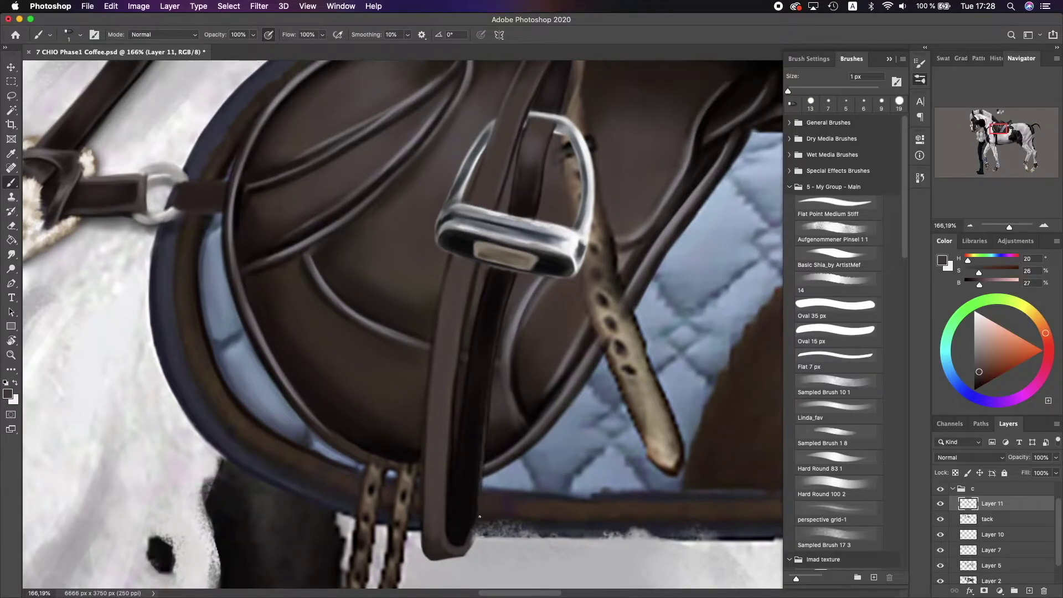
- Shade the front strap below the stirrup down to its loop in sampled dark browns with 13 px and 8 px brushes
key(period)
scroll(443, 443, up, 2)
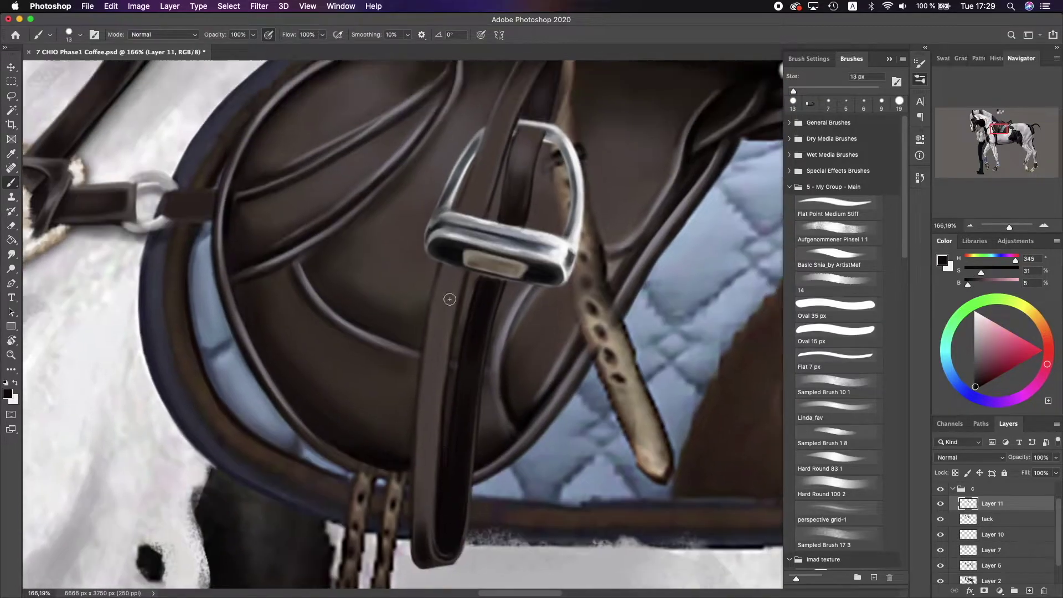
alt+click(434, 321)
scroll(434, 321, up, 1)
drag(424, 382, 423, 541)
drag(426, 482, 430, 360)
scroll(451, 420, down, 1)
alt+click(450, 420)
key(bracketleft)
key(bracketleft)
key(bracketleft)
key(period)
- Shade the front strap inside and above the stirrup arch in near-black browns with 8 px and 6 px brushes
scroll(440, 461, up, 5)
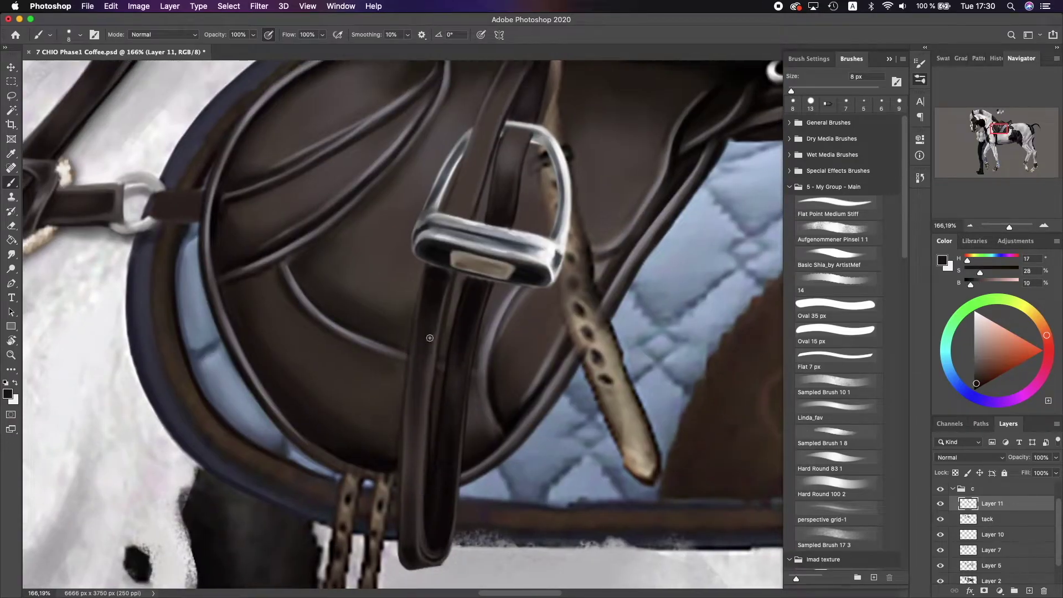
scroll(440, 461, right, 2)
alt+click(411, 364)
alt+click(411, 365)
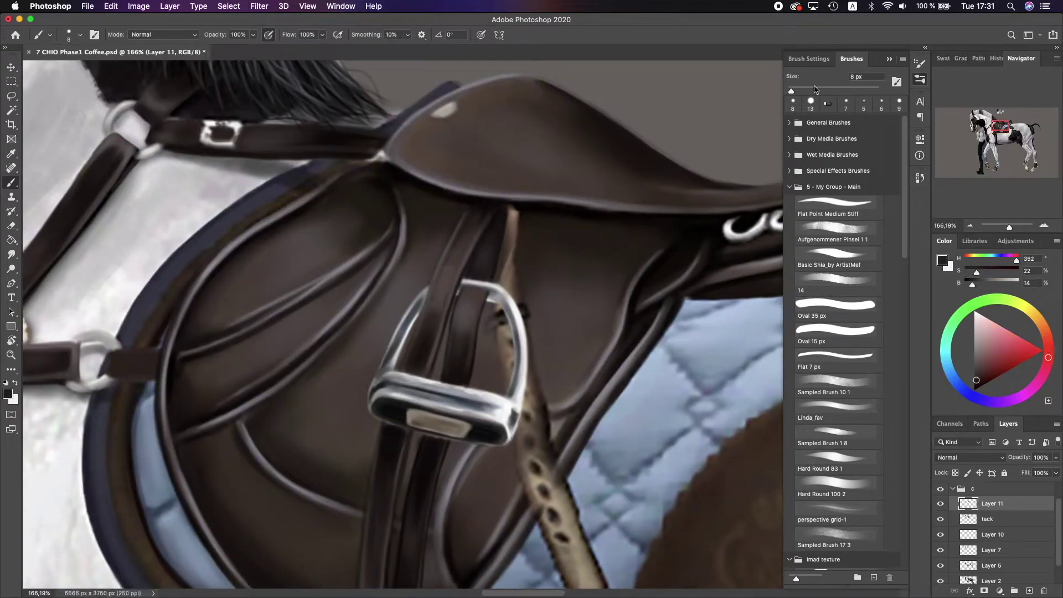
scroll(459, 254, down, 5)
scroll(380, 496, up, 5)
scroll(379, 496, right, 2)
alt+click(420, 307)
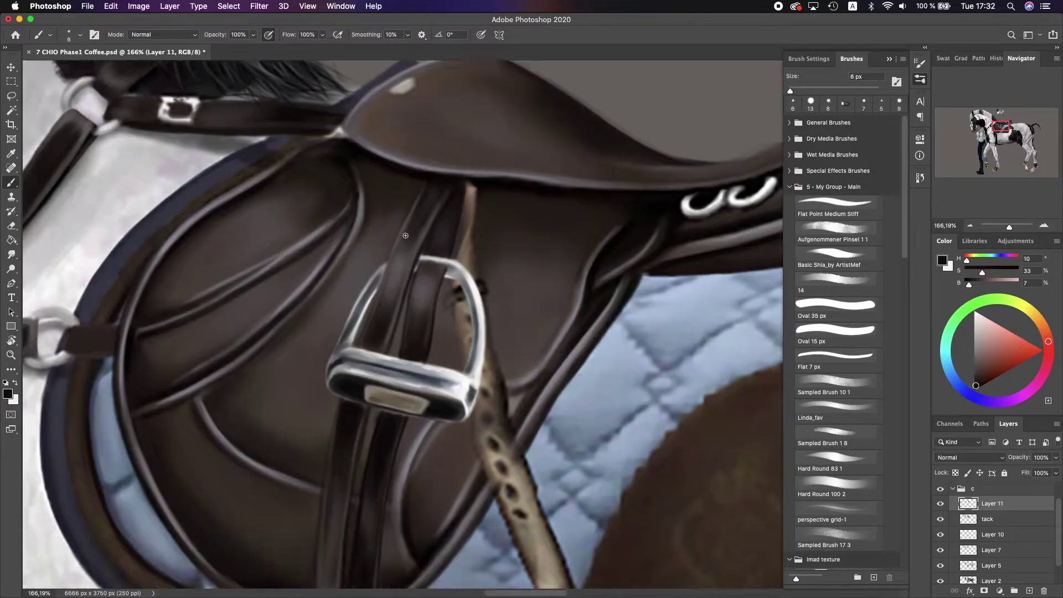
- Cover the tan strap between the saddle seat and the stirrup in sampled dark browns with an 11 px brush
scroll(396, 303, down, 5)
scroll(396, 304, up, 5)
alt+click(396, 304)
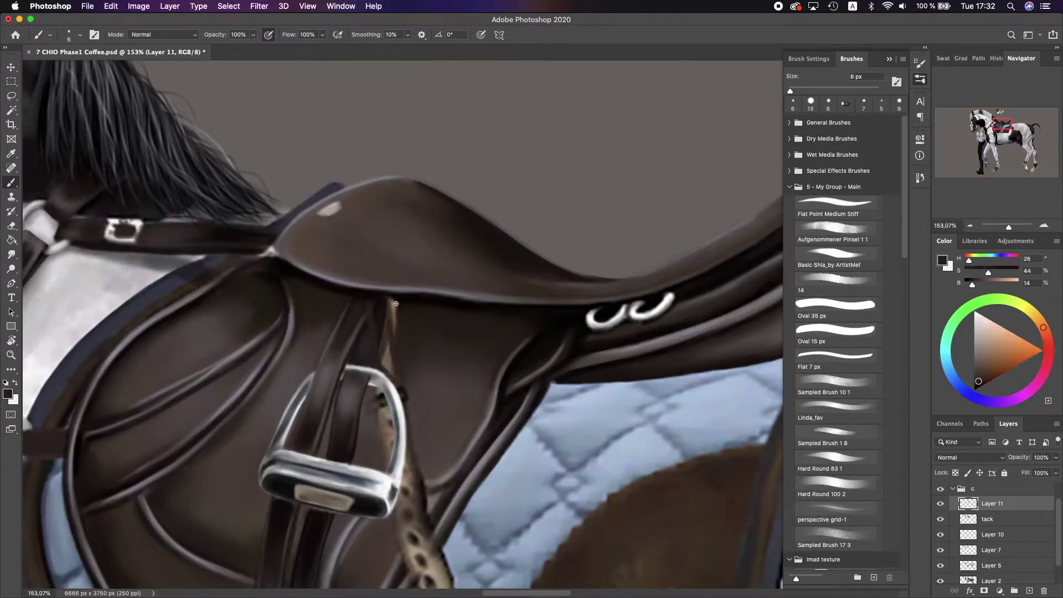
alt+click(390, 307)
drag(375, 305, 394, 377)
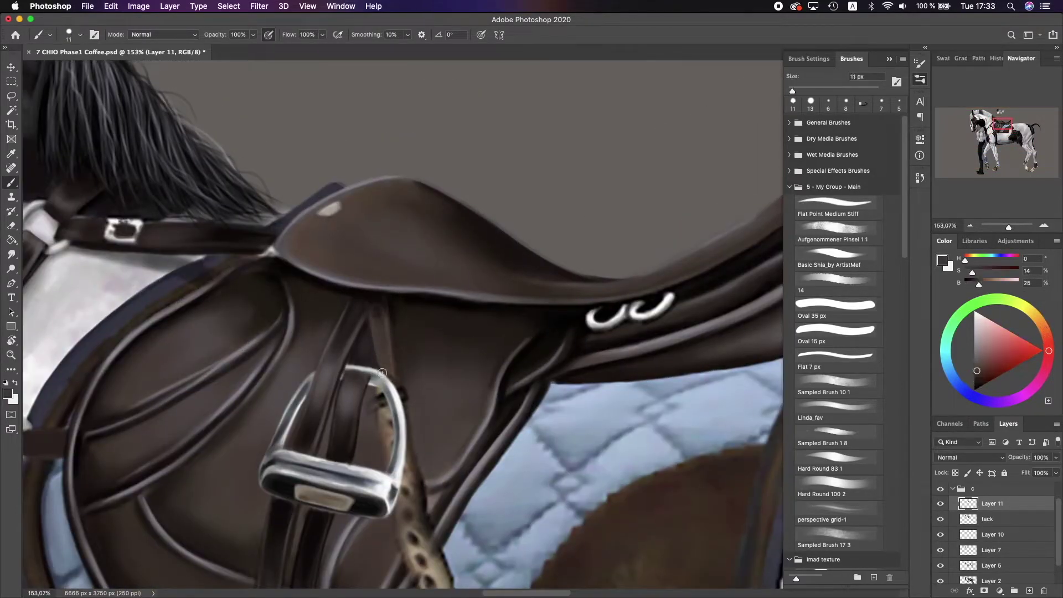
alt+click(399, 339)
key([)
mouse_move(365, 303)
mouse_down()
mouse_move(395, 379)
mouse_move(382, 291)
mouse_move(383, 317)
mouse_up()
alt+click(387, 326)
- Sharpen the recoloured strap's edges and cover the remaining tan inside the stirrup arch with a smaller brush
key([)
key([)
key([)
key([)
key([)
key([)
- Repaint the saddle pad's quilting lines and pale squares on the tack layer in sampled blues with a 7 px brush
scroll(413, 370, down, 1)
scroll(413, 370, down, 1)
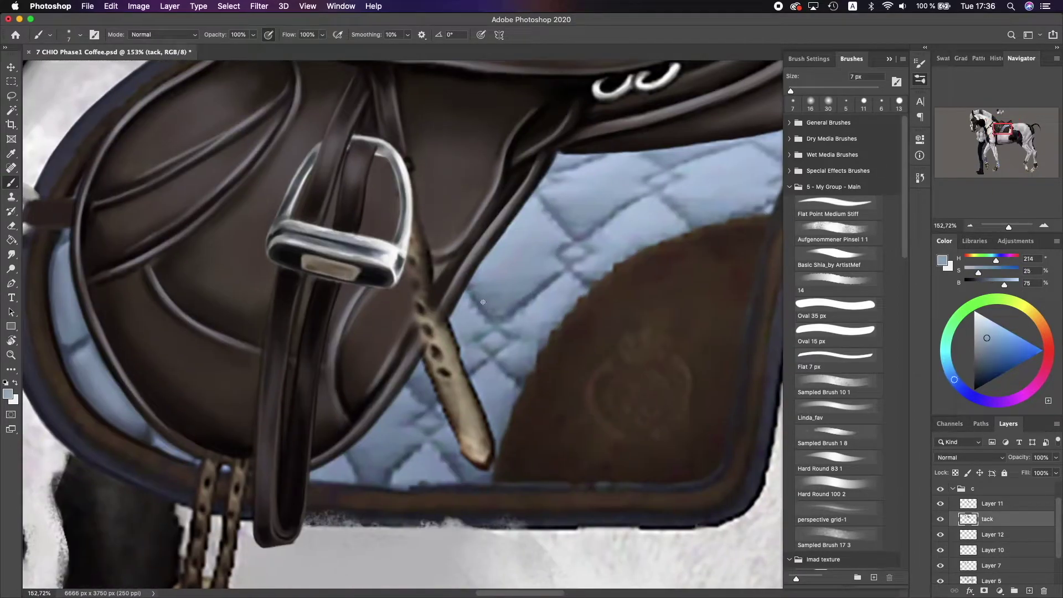
alt+click(564, 245)
scroll(354, 436, right, 2)
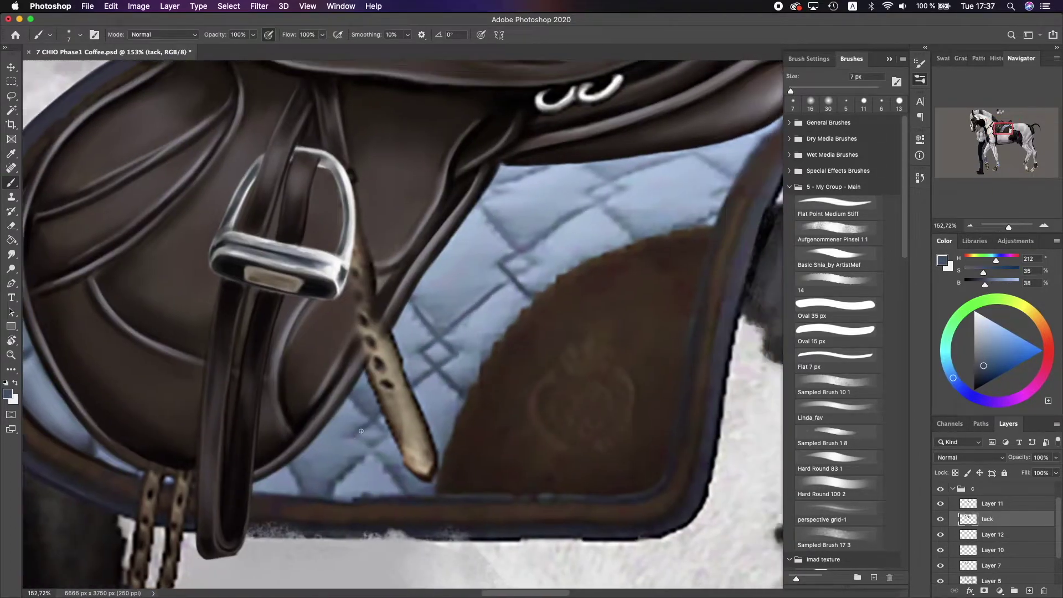
alt+click(381, 442)
scroll(368, 318, up, 2)
scroll(367, 318, right, 2)
- Smooth the saddle pad's brown corner patch and its curved edge in sampled reddish browns, using brushes from 7 px to 54 px
alt+click(561, 351)
scroll(616, 273, down, 3)
scroll(615, 273, left, 2)
alt+click(560, 338)
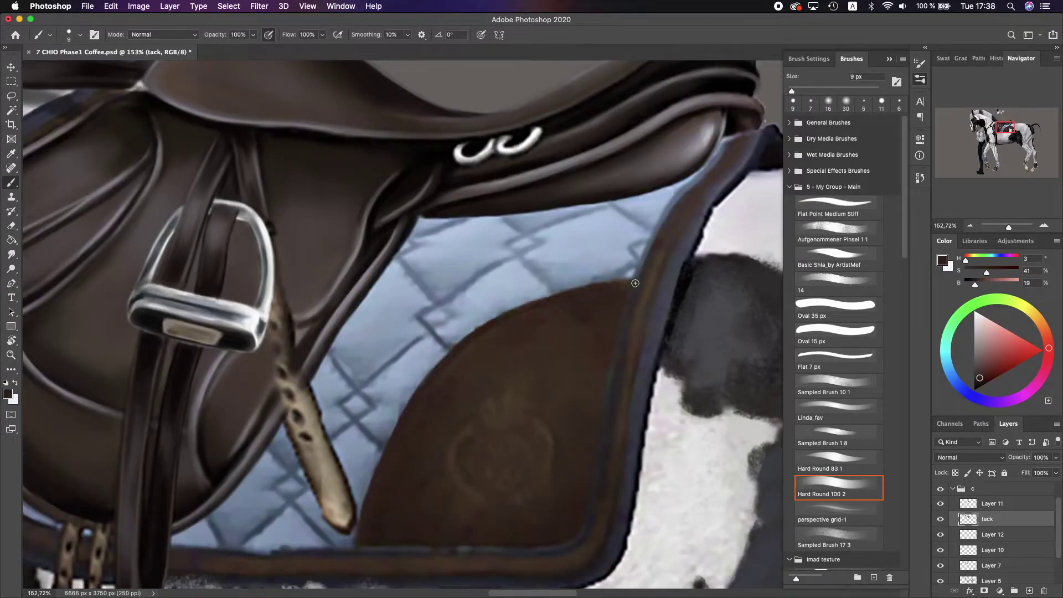
alt+click(549, 374)
key(bracketleft)
key(bracketleft)
key(bracketleft)
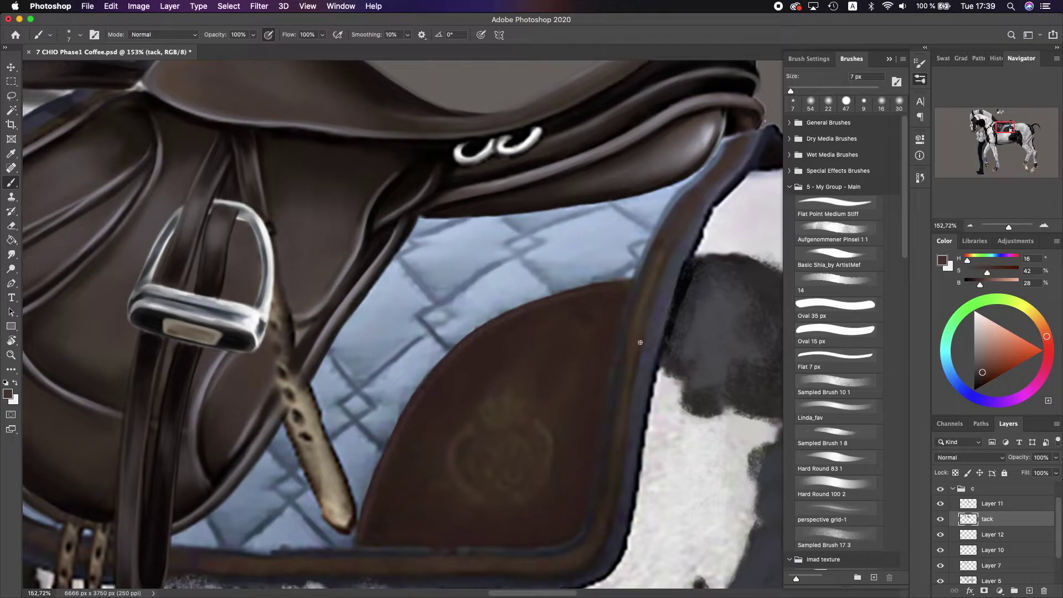
- Draw dark lines along the saddle pad's lower and rear brown border with a 7 px brush
scroll(388, 437, down, 3)
scroll(388, 438, right, 1)
drag(166, 398, 422, 403)
scroll(423, 404, up, 3)
scroll(422, 404, right, 3)
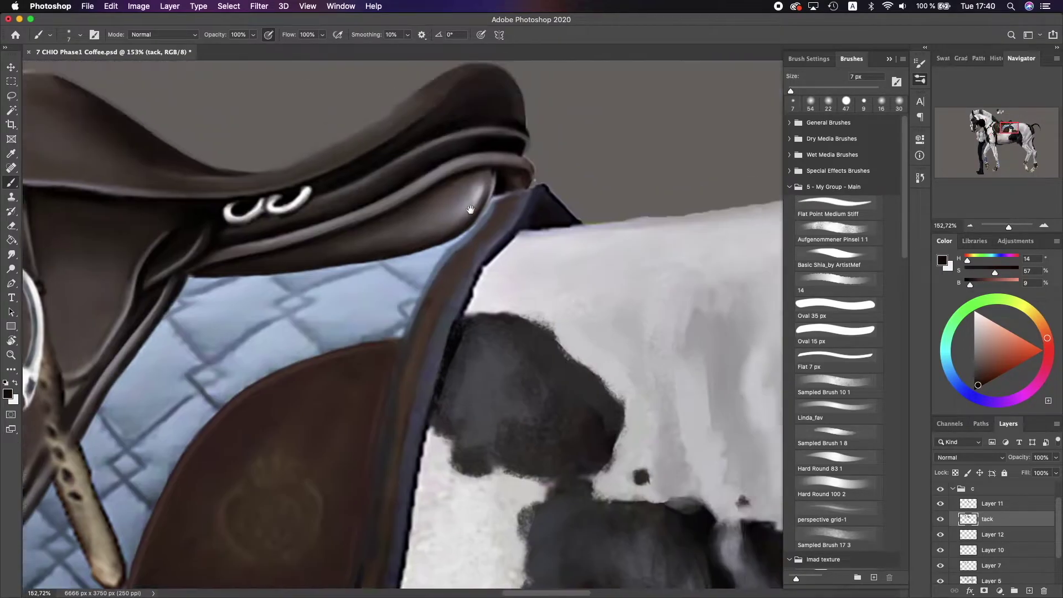
drag(473, 223, 408, 463)
- Paint sampled brown lines down the saddle pad's rear border to its lower corner with a 6 px brush
alt+click(540, 126)
key(bracketleft)
mouse_move(540, 126)
mouse_down()
mouse_move(429, 323)
mouse_move(388, 524)
mouse_up()
scroll(387, 523, right, 3)
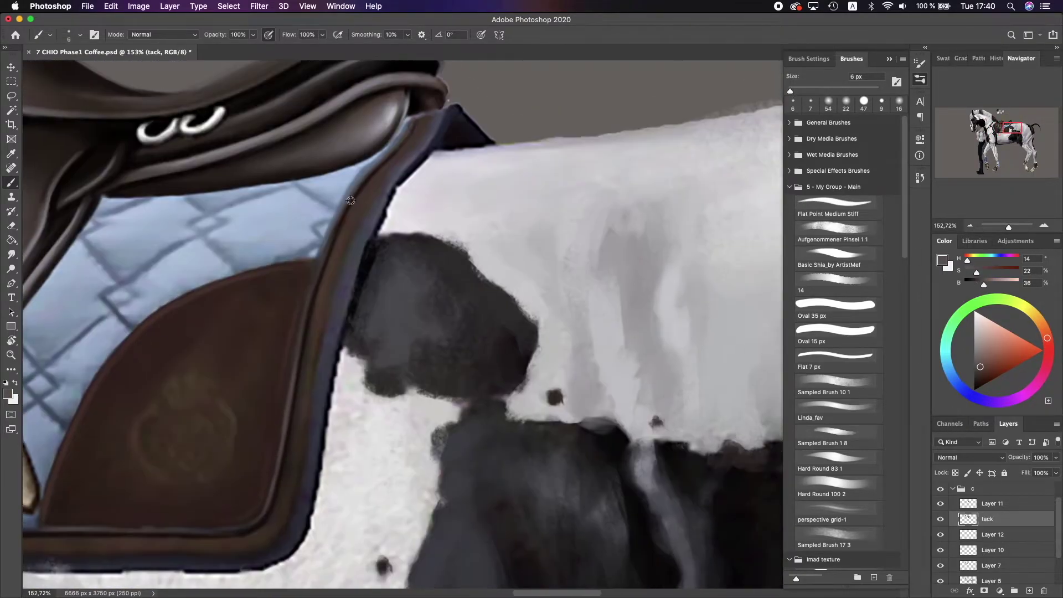
alt+click(421, 125)
mouse_move(421, 122)
mouse_down()
mouse_move(341, 233)
mouse_move(274, 515)
mouse_up()
- Shade the saddle pad's blue quilting where it meets the brown border in sampled blues, starting with an 11 px brush
scroll(274, 515, down, 2)
scroll(275, 514, left, 5)
key(bracketright)
key(bracketright)
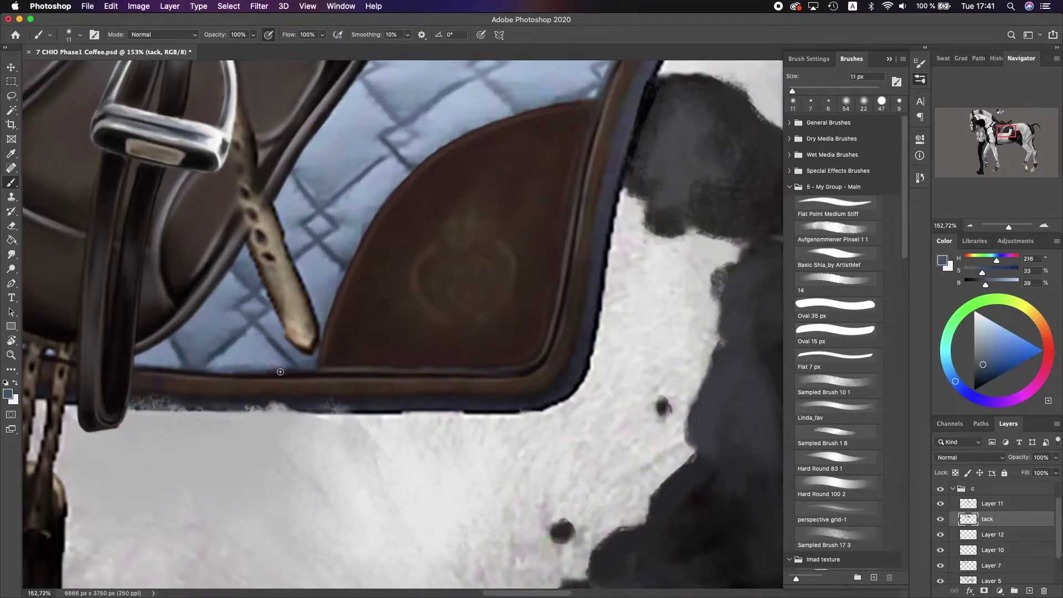
scroll(375, 261, up, 1)
scroll(375, 261, right, 1)
alt+click(374, 261)
drag(374, 288, 340, 374)
alt+click(341, 383)
scroll(388, 310, down, 5)
scroll(482, 257, up, 4)
- Repaint the saddle pad's dark blue rear border in sampled tones with a smaller brush
drag(482, 257, 462, 360)
key(bracketleft)
key(bracketleft)
key(bracketleft)
alt+click(471, 260)
drag(468, 313, 443, 460)
drag(477, 230, 448, 366)
alt+click(471, 266)
- Define the saddle pad's lower and rear outer edges in sampled dark tones with a 6 px brush
scroll(285, 372, down, 2)
key(bracketleft)
key(bracketleft)
mouse_move(116, 413)
mouse_down()
mouse_move(297, 415)
mouse_move(415, 413)
mouse_up()
alt+click(396, 423)
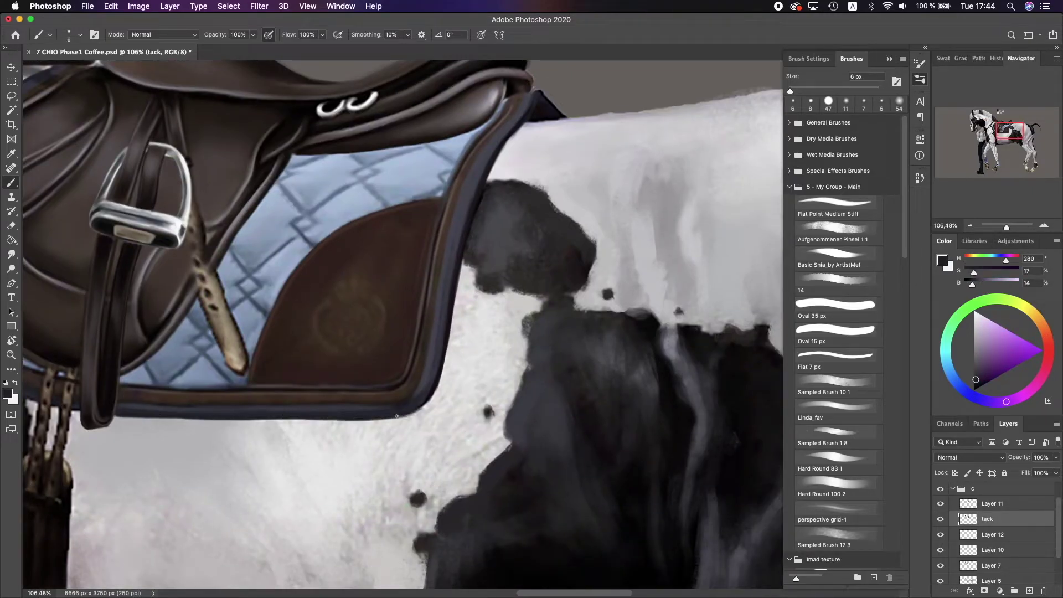
alt+click(444, 337)
drag(482, 149, 431, 350)
scroll(443, 332, down, 3)
alt+click(387, 332)
scroll(443, 332, up, 2)
- Paint a flat greyish-brown strap over the old beige strap end beside the stirrup on a new layer above the tack layer
click(991, 503)
scroll(443, 333, up, 3)
drag(421, 310, 502, 581)
scroll(443, 332, up, 2)
- Clean up the area around the old beige strap on the tack layer in sampled colours with a 6 px brush
drag(790, 90, 790, 90)
alt+click(471, 471)
drag(462, 454, 488, 499)
mouse_move(499, 455)
mouse_down()
mouse_move(469, 465)
mouse_move(498, 498)
mouse_up()
scroll(497, 497, up, 2)
alt+click(423, 438)
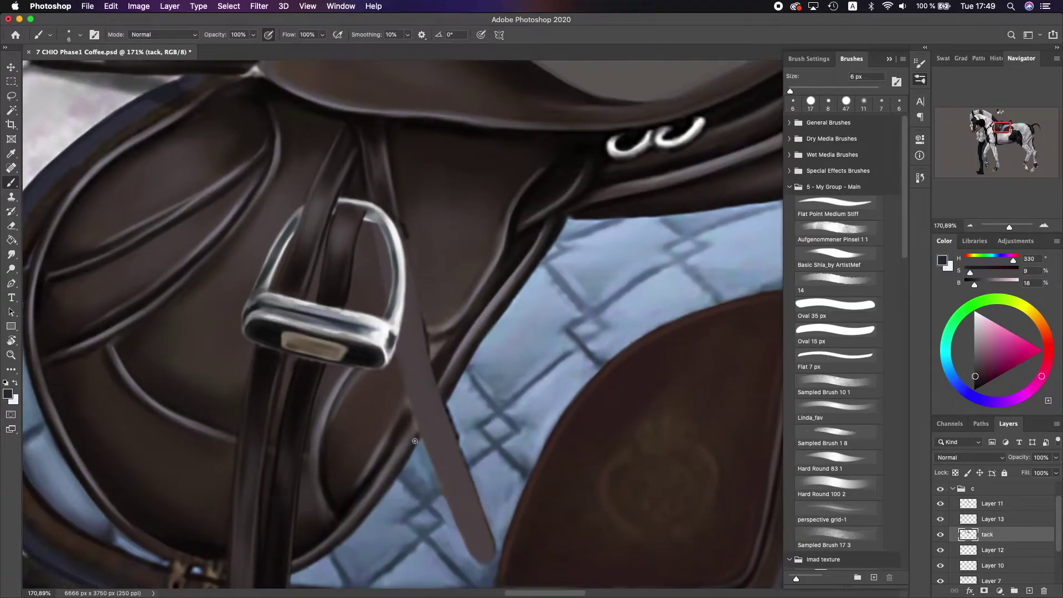
scroll(437, 420, up, 2)
alt+click(446, 401)
scroll(446, 401, down, 3)
alt+click(426, 360)
- Shade the hanging strap's edges in a very dark brown on Layer 13 with a 17 px brush
click(992, 519)
click(811, 101)
drag(413, 327, 432, 415)
scroll(432, 388, down, 2)
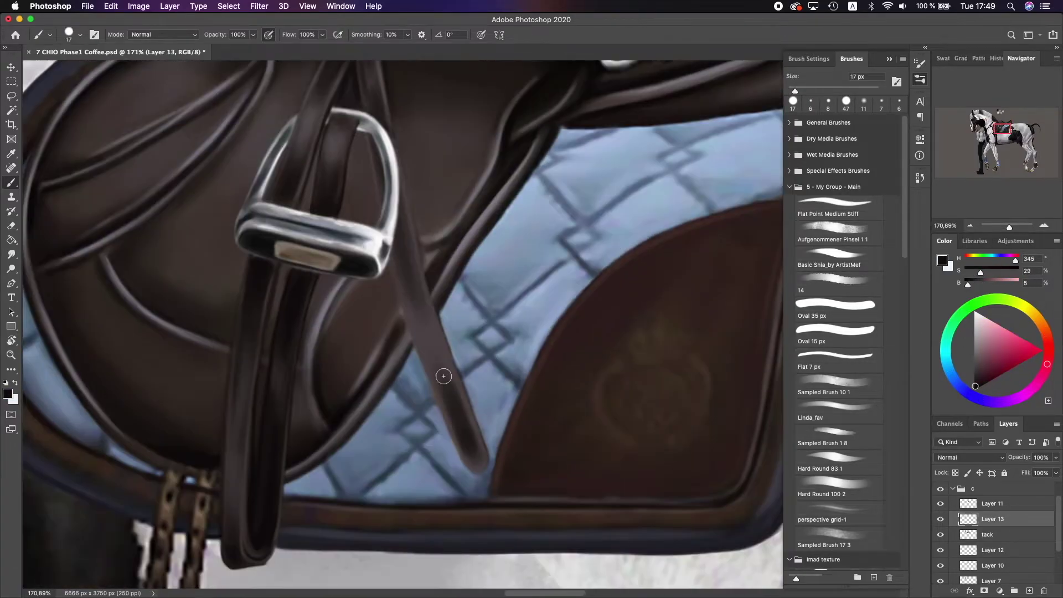
drag(413, 305, 454, 393)
scroll(397, 280, up, 3)
- Blend the hanging strap's shading down to its tip in sampled browns with a smaller soft brush
alt+click(425, 233)
scroll(428, 265, down, 1)
key(bracketleft)
key(bracketleft)
drag(487, 515, 444, 388)
alt+click(444, 389)
key(bracketright)
scroll(387, 272, down, 1)
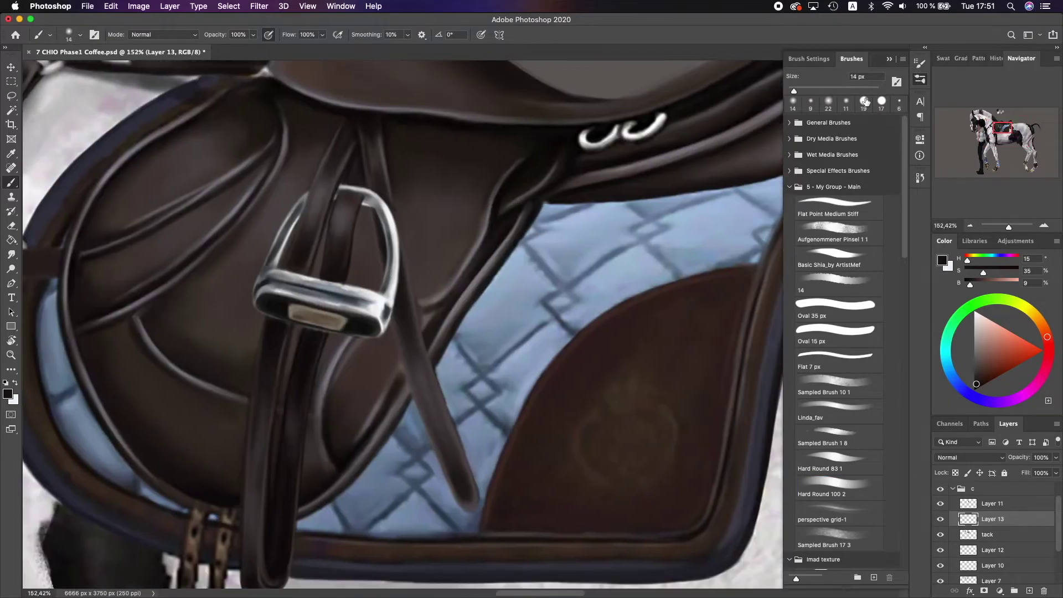
- Paint 3 px black holes along the hanging strap on Layer 13 and along the upper stirrup straps on Layer 11
scroll(386, 196, up, 1)
scroll(386, 196, left, 2)
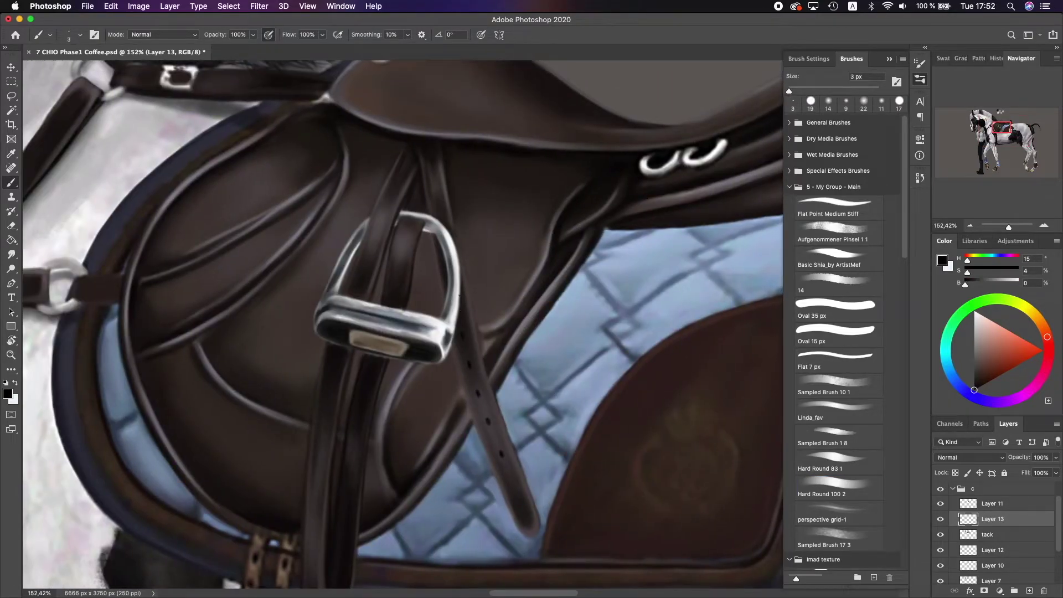
key(alt+bracketright)
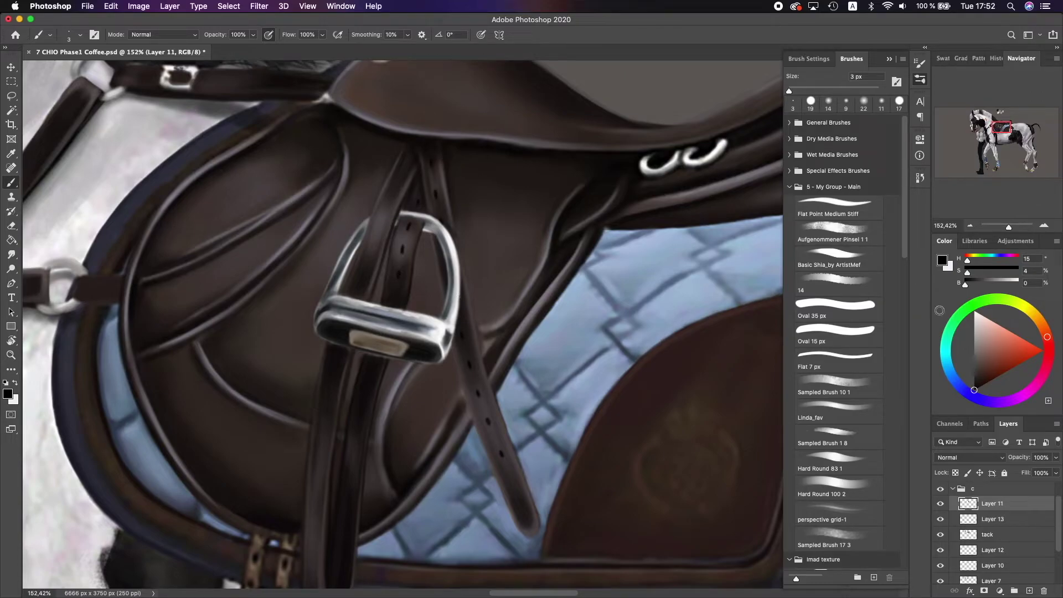
- Add fine highlights around the strap holes in a sampled grey with the 1 px Flat Point Medium Stiff brush on Layer 11
alt+click(345, 257)
key(bracketleft)
key(bracketleft)
scroll(440, 166, down, 4)
scroll(439, 166, right, 3)
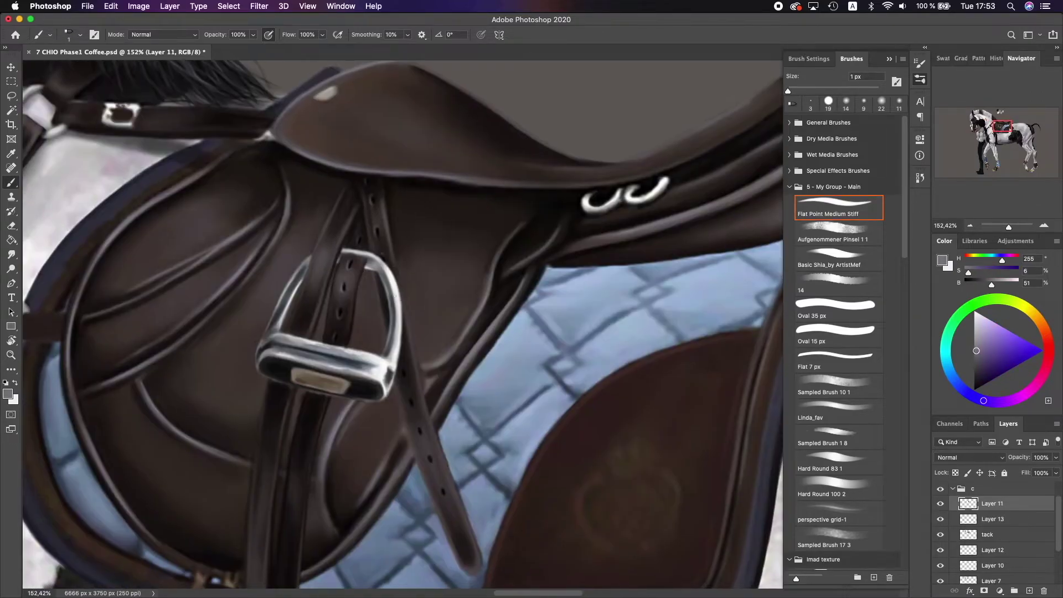
scroll(420, 308, up, 5)
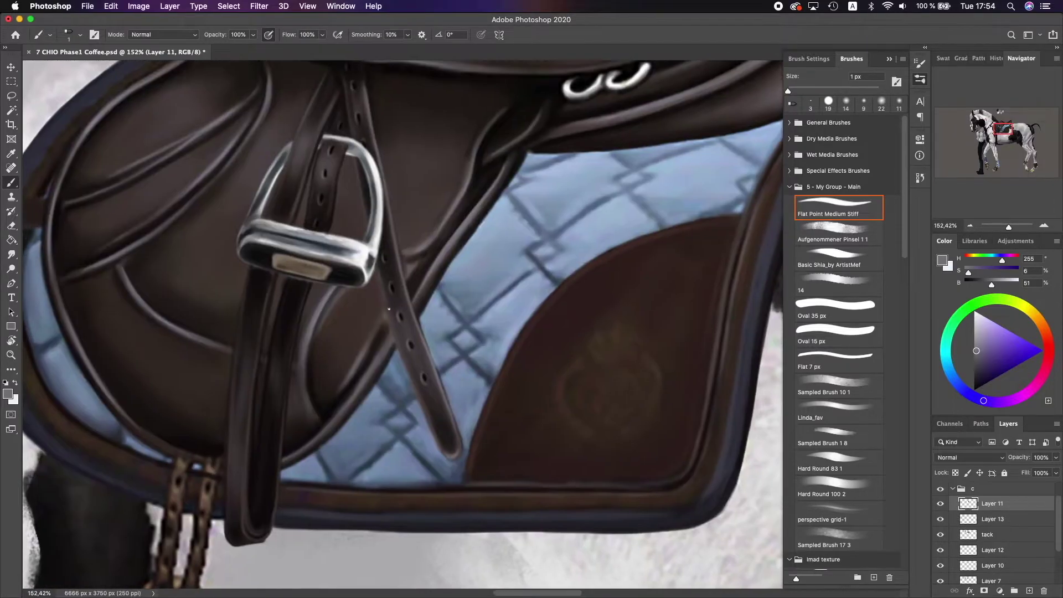
scroll(388, 277, left, 2)
scroll(387, 276, down, 3)
scroll(318, 418, down, 4)
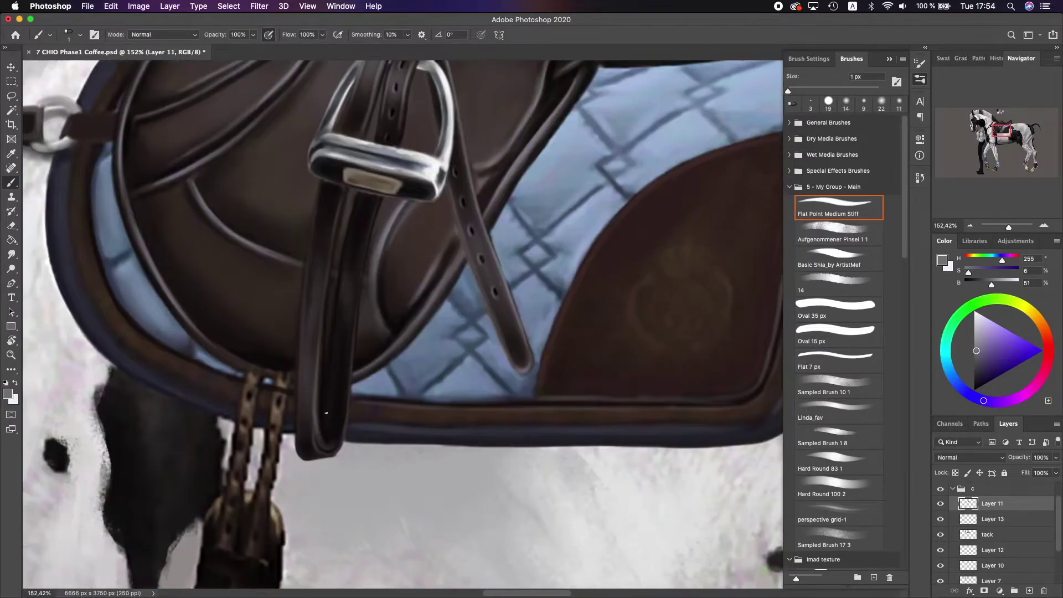
scroll(327, 393, down, 4)
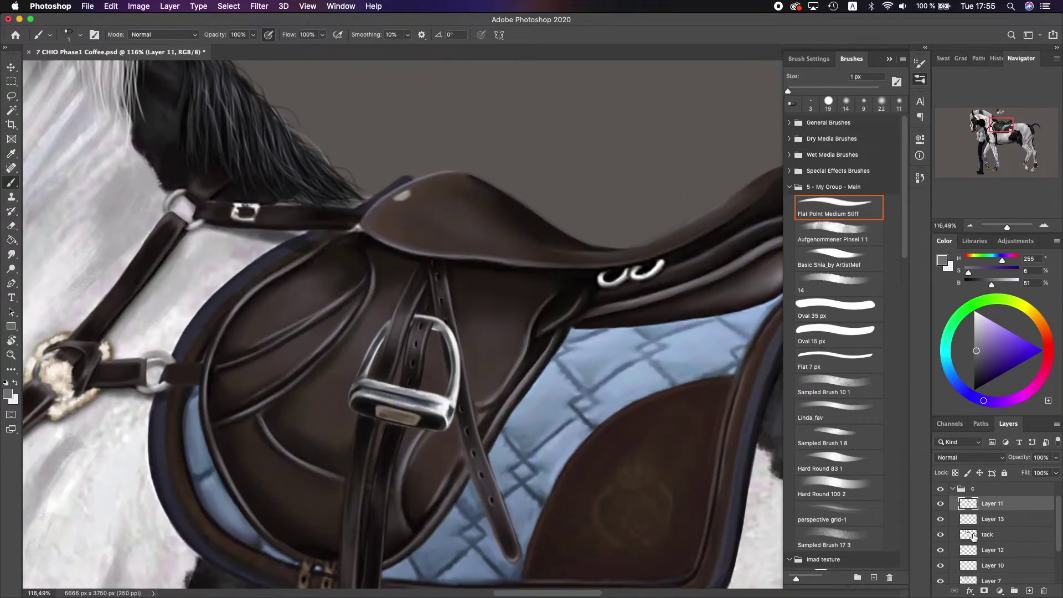
- Paint soft black shadows under the strap and saddle onto the saddle pad, on a new layer above tack with a 20 px brush
key(super+shift+alt+n)
key(d)
drag(467, 449, 396, 570)
scroll(287, 560, up, 2)
scroll(364, 343, down, 3)
scroll(365, 343, right, 3)
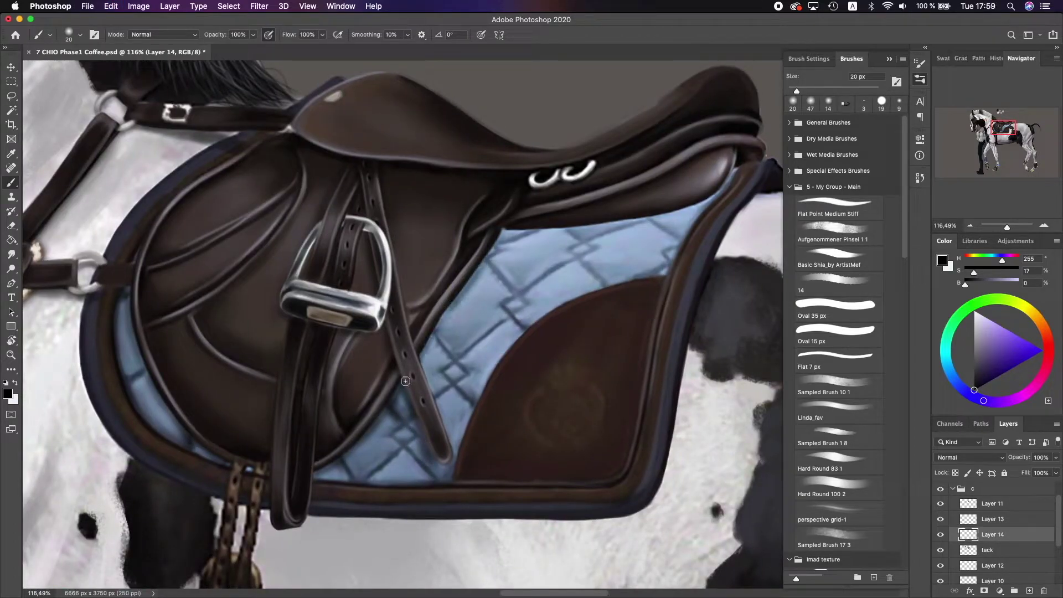
scroll(406, 381, up, 2)
scroll(406, 381, right, 2)
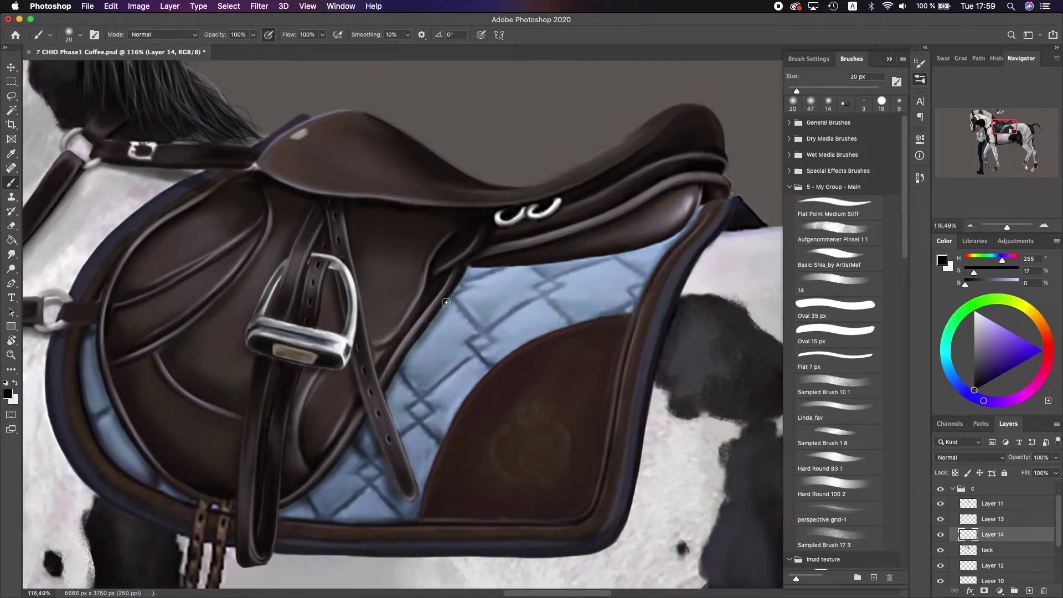
drag(471, 268, 650, 245)
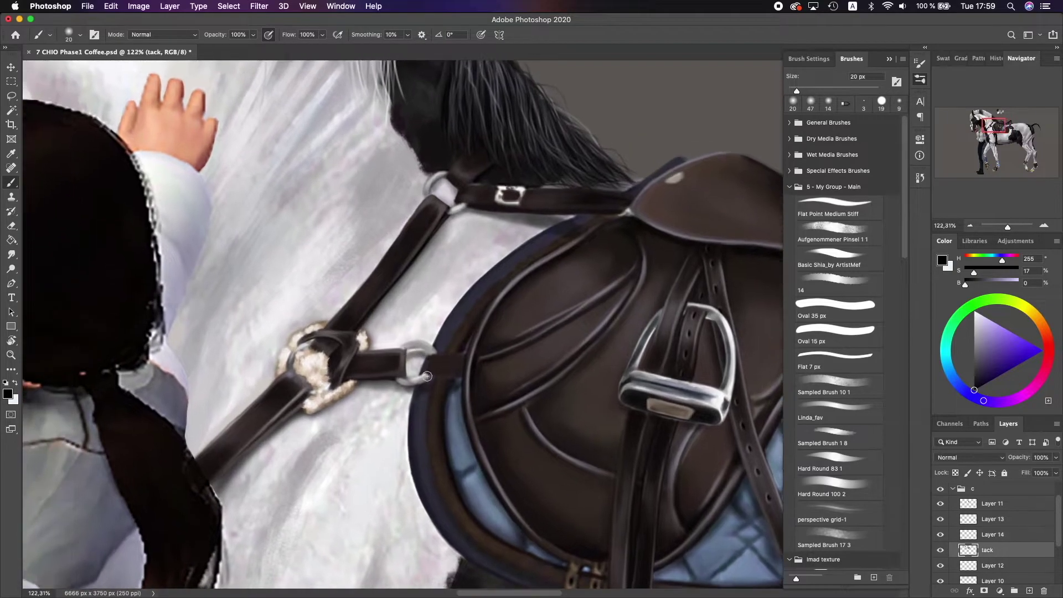
- Shade the short strap between the breastplate ring and the saddle flap on the tack layer in sampled browns at 12 px
alt+click(435, 363)
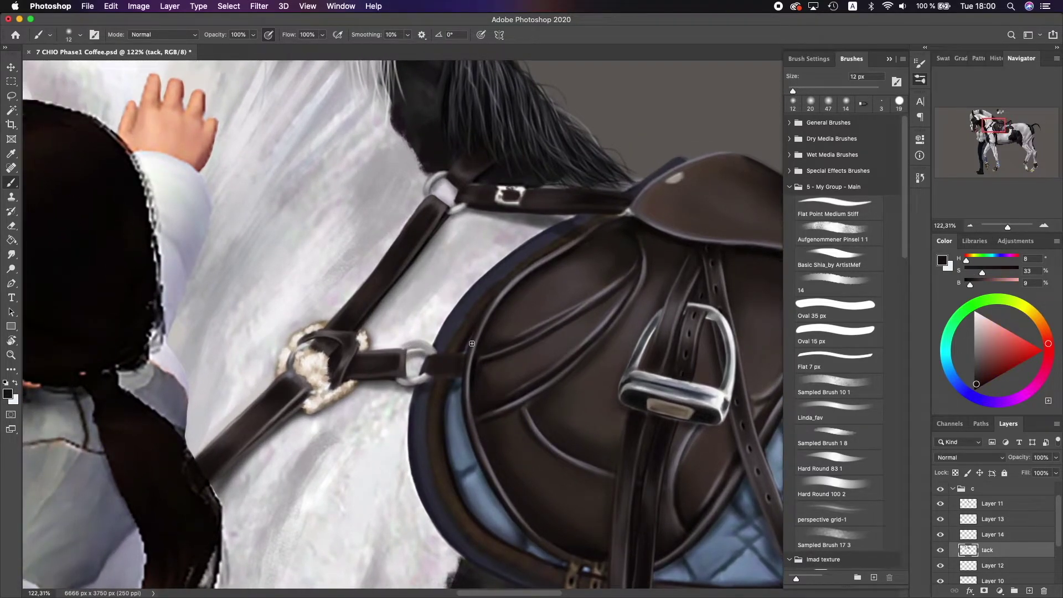
alt+click(430, 362)
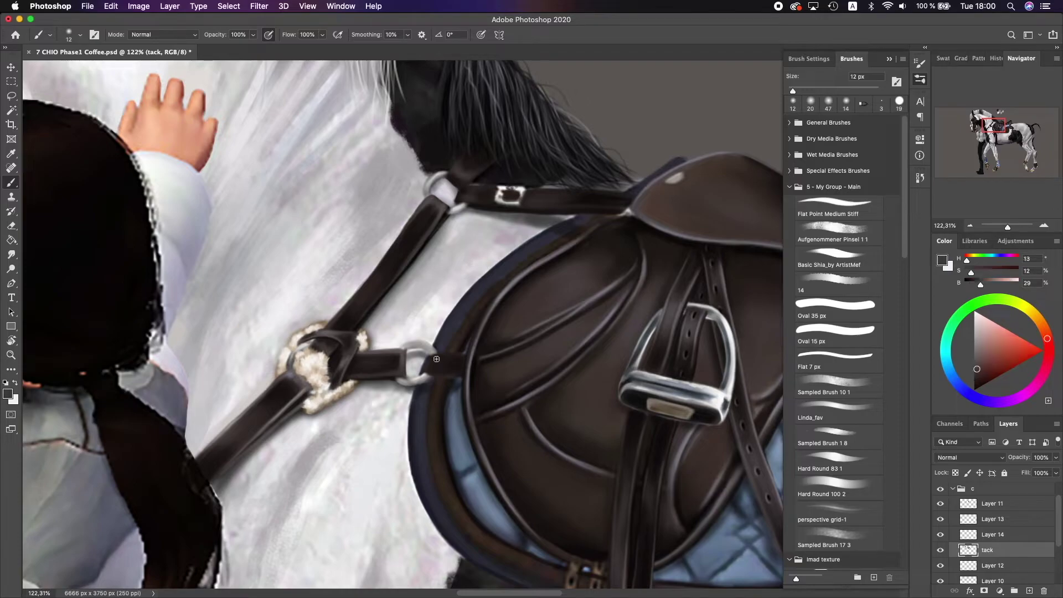
alt+click(443, 357)
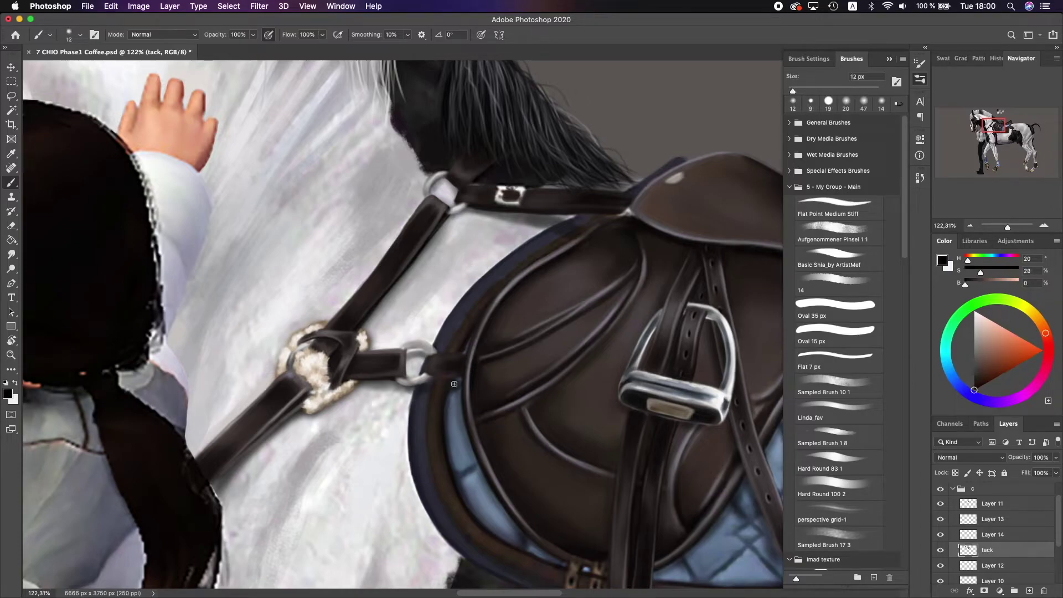
- Refine the upper breastplate strap's attachment at the saddle's front in sampled dark tones with a 6 px brush
drag(578, 258, 451, 300)
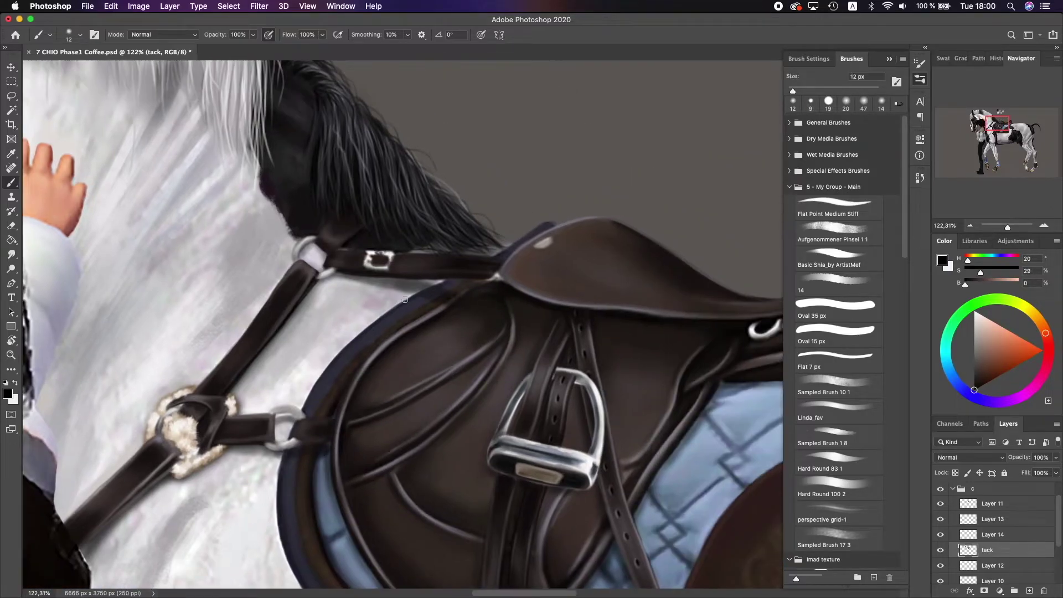
scroll(427, 288, up, 1)
alt+click(507, 288)
key(bracketleft)
alt+click(517, 299)
drag(498, 299, 515, 296)
alt+click(506, 290)
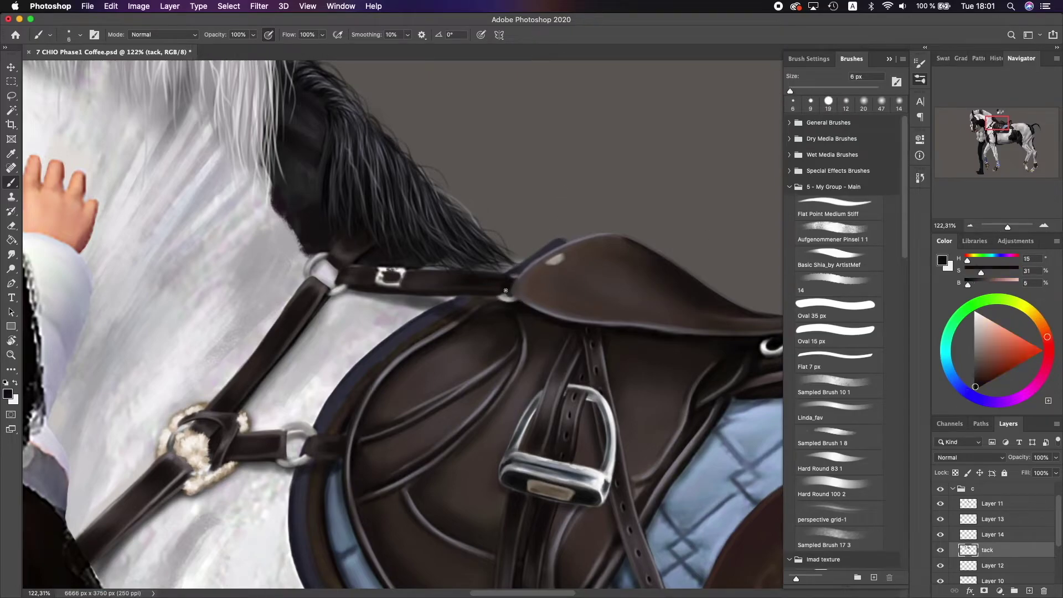
alt+click(503, 293)
alt+click(498, 296)
- Repaint the upper breastplate strap around its buckle and redraw the buckle as a clean light-grey frame with a 6 px brush
scroll(471, 296, left, 2)
alt+click(439, 299)
alt+click(430, 292)
alt+click(432, 299)
alt+click(421, 304)
drag(415, 310, 413, 292)
alt+click(405, 314)
alt+click(411, 303)
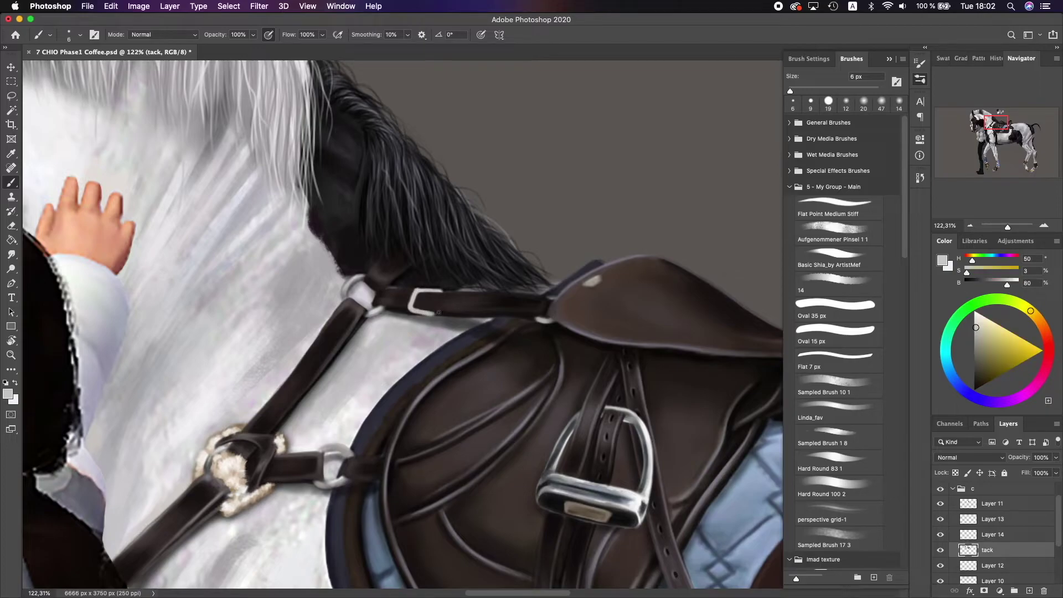
- Detail the upper strap's buckle with a tongue and fine shading in sampled tones, using 1 px and 3 px brushes
alt+click(426, 315)
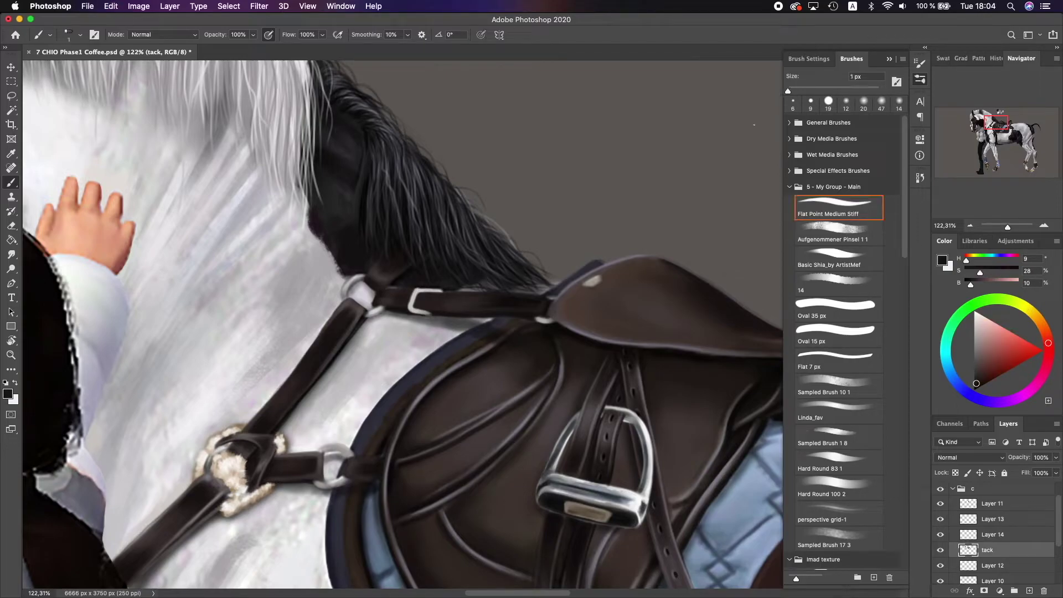
alt+click(430, 314)
alt+click(426, 311)
alt+click(424, 313)
alt+click(442, 284)
alt+click(414, 296)
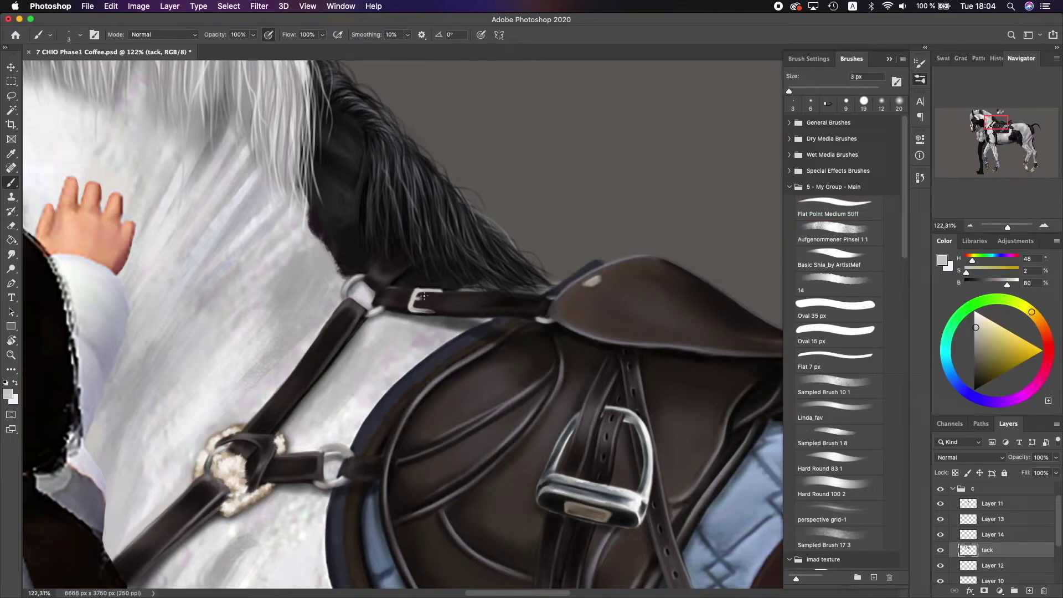
alt+click(444, 293)
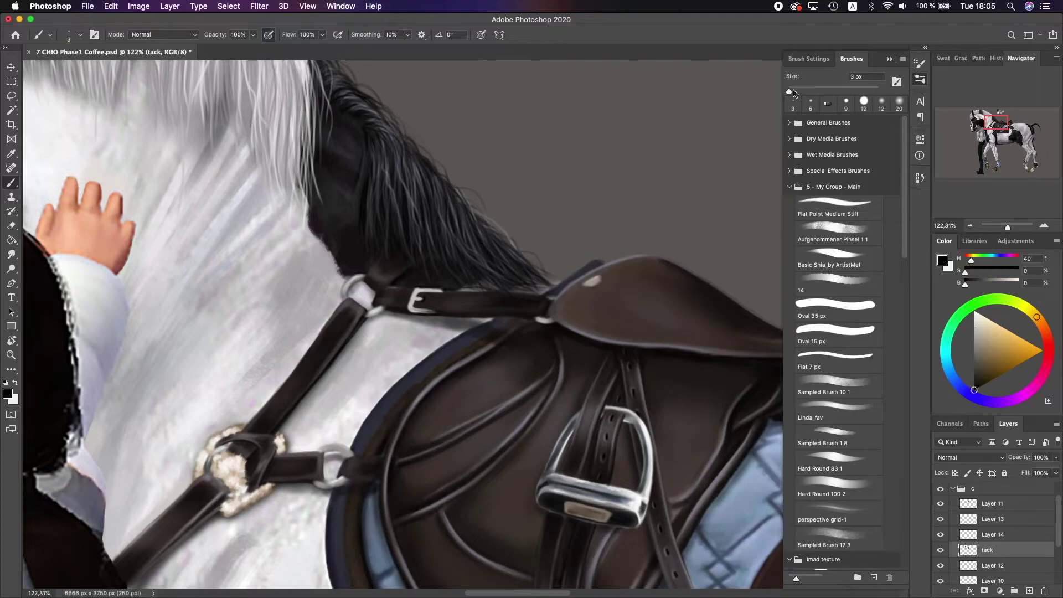
- Paint black holes along the upper breastplate strap and add fine sampled highlights to the leather with a 1 px brush
alt+click(386, 296)
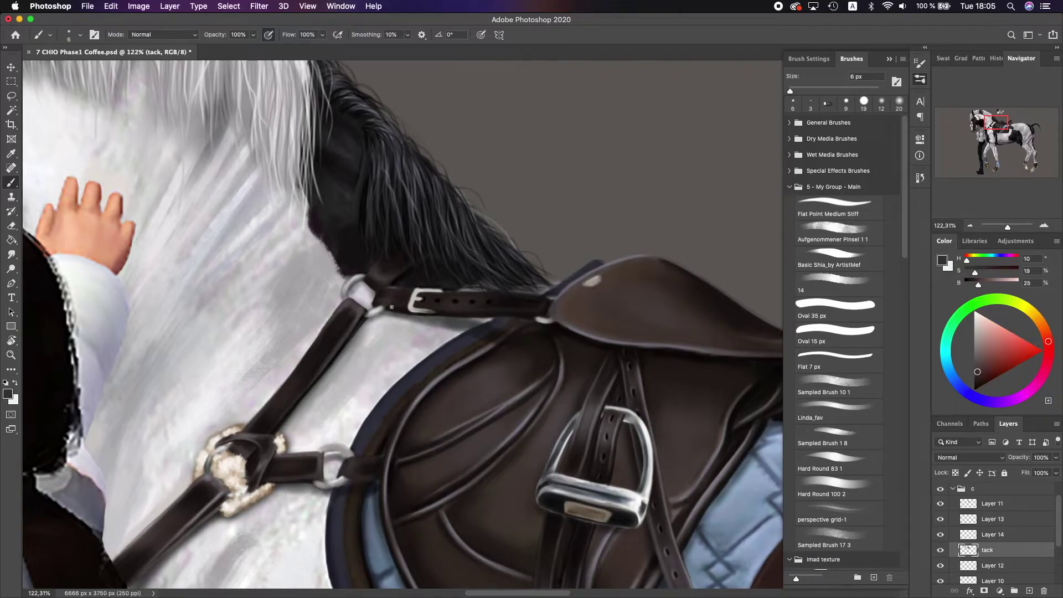
alt+click(405, 293)
alt+click(398, 299)
alt+click(395, 305)
alt+click(369, 289)
alt+click(460, 308)
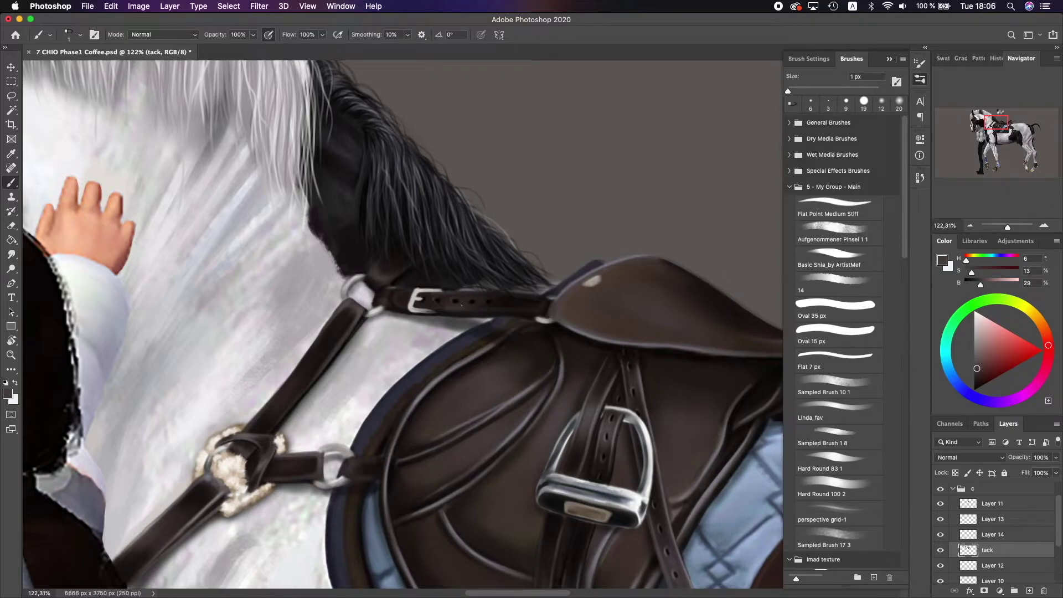
alt+click(449, 297)
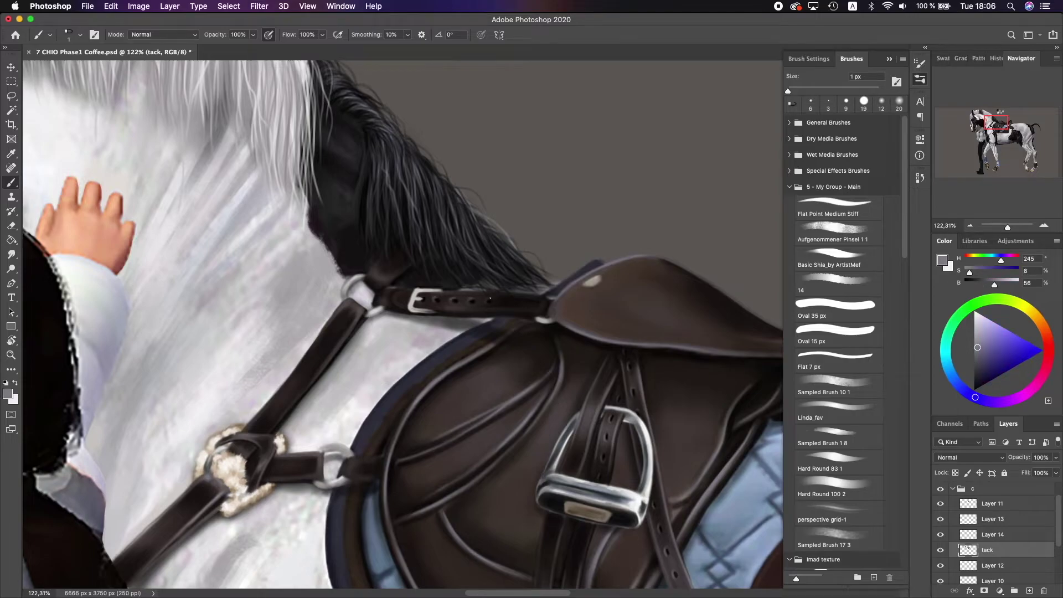
- Name the layer group holding the tack layers "tack"
scroll(488, 299, down, 5)
scroll(365, 389, up, 3)
scroll(366, 389, up, 1)
key(d)
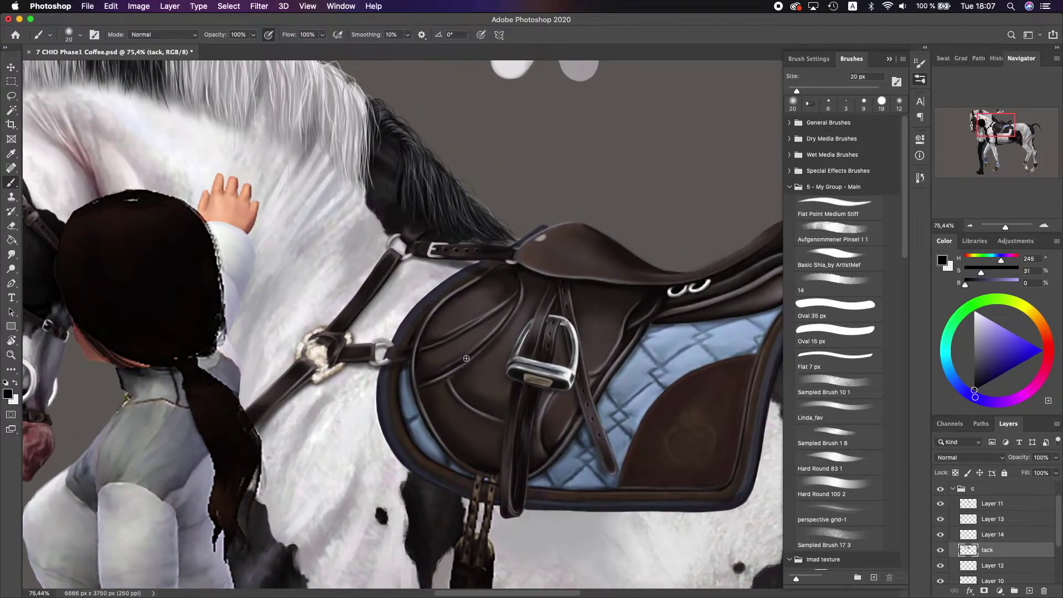
scroll(404, 400, right, 5)
key(super+g)
double_click(983, 531)
text(tack)
key(Return)
scroll(950, 560, down, 3)
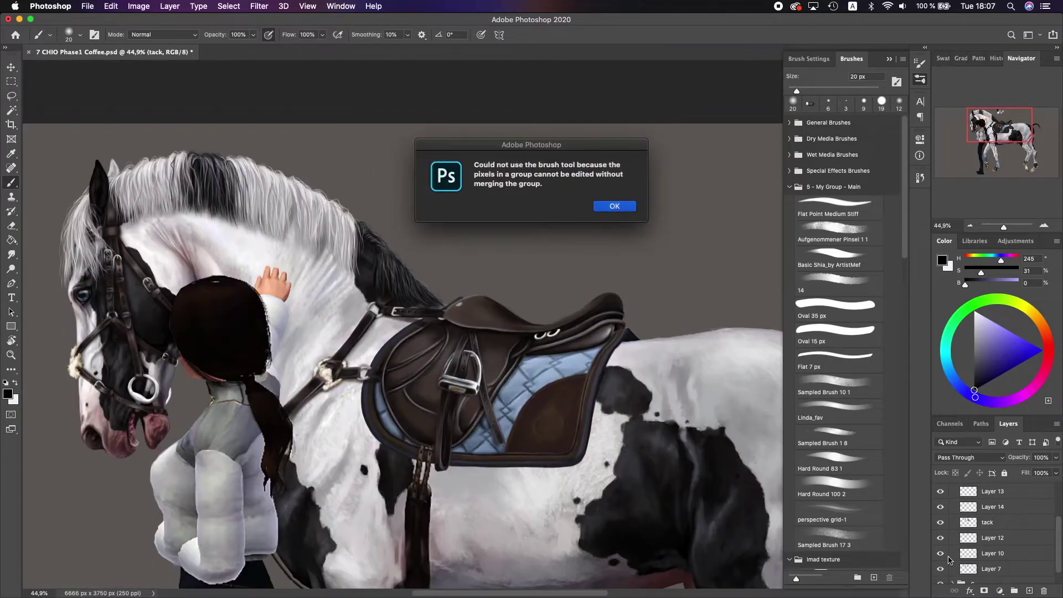
key(Return)
- Lasso the saddle pad along its rear and lower outer edges with Layer 7 active
click(950, 568)
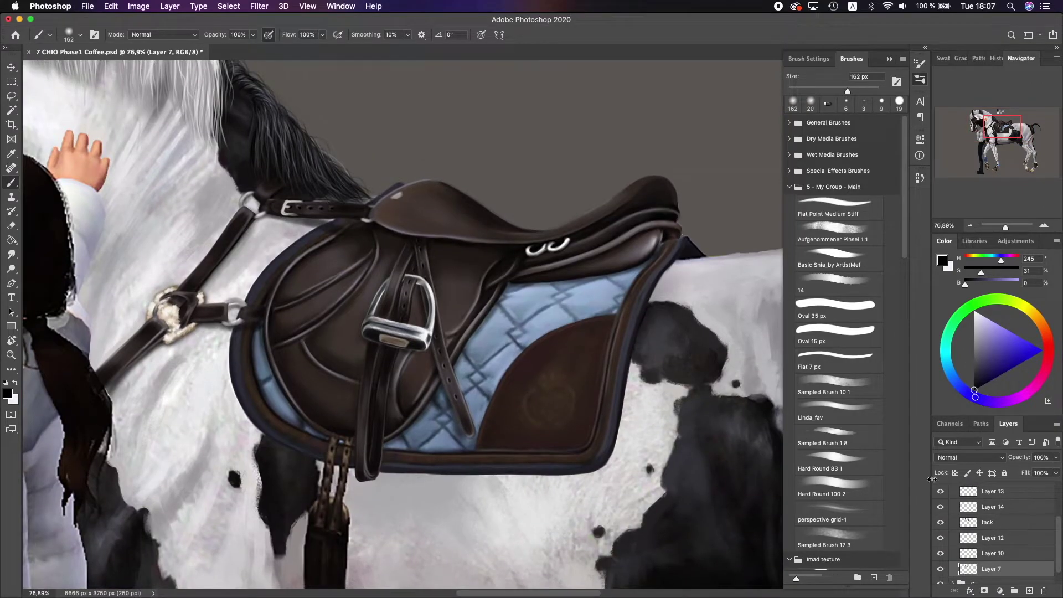
click(830, 482)
drag(673, 252, 631, 348)
key(l)
drag(686, 242, 677, 259)
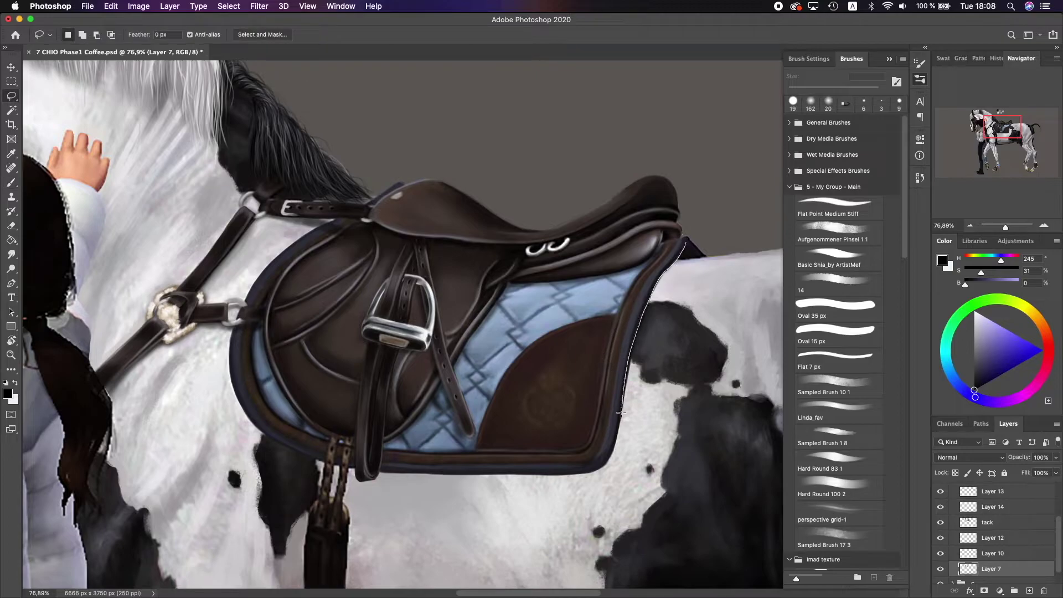
drag(622, 413, 685, 243)
scroll(715, 143, up, 3)
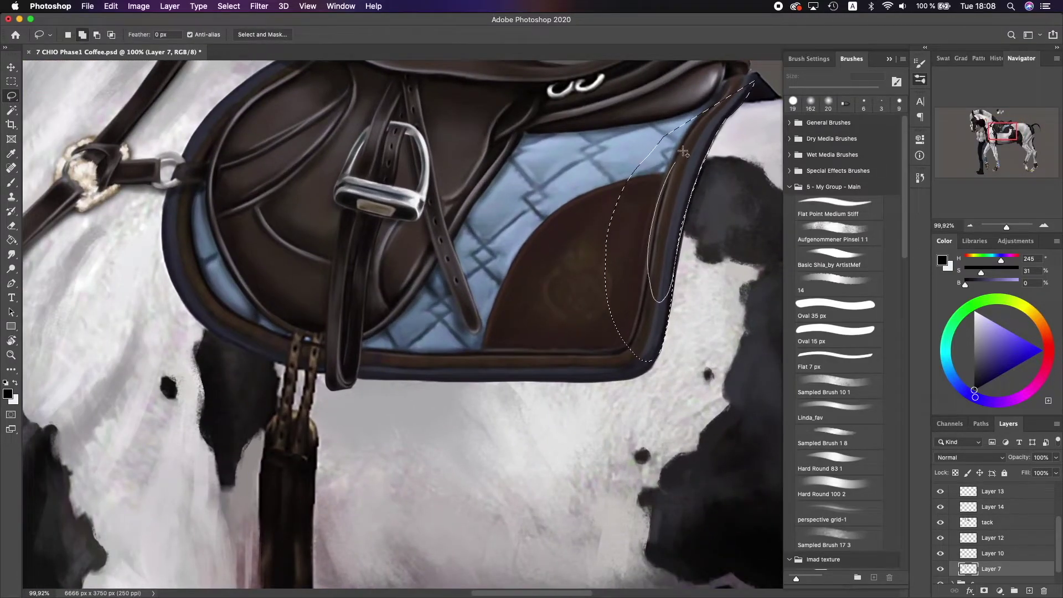
scroll(684, 152, right, 3)
scroll(684, 153, down, 2)
mouse_move(509, 344)
mouse_down()
mouse_move(532, 326)
mouse_move(534, 284)
mouse_up()
drag(386, 353, 368, 353)
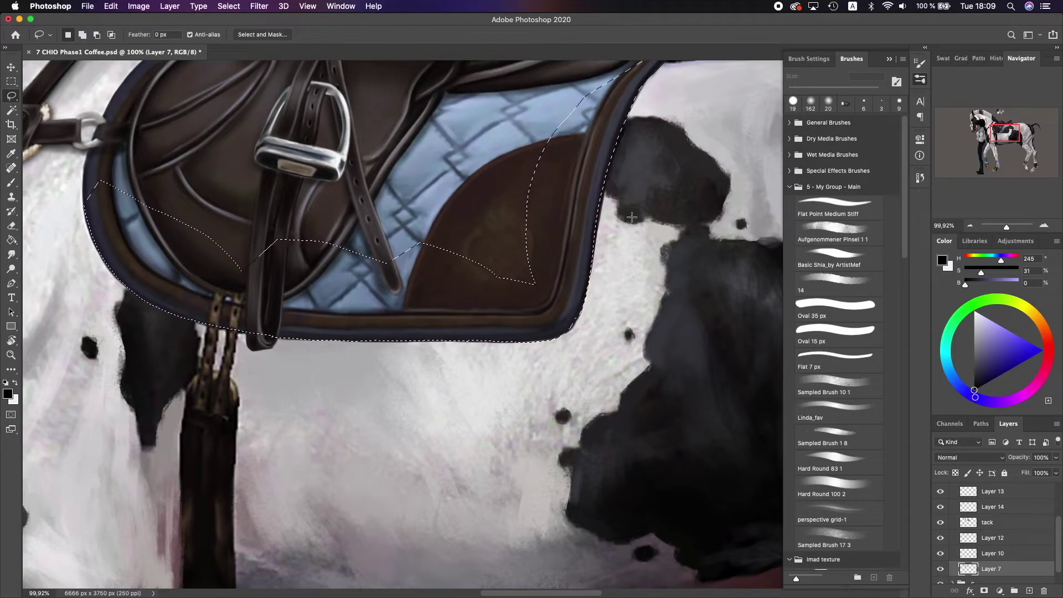
- Paint a soft black shadow on the horse's coat along the saddle pad's rear and lower edges on Layer 7
scroll(656, 166, up, 2)
scroll(655, 166, left, 1)
key(b)
key(bracketleft)
key(bracketleft)
key(bracketleft)
key(bracketleft)
drag(576, 411, 667, 158)
scroll(387, 332, left, 2)
key(bracketright)
key(bracketright)
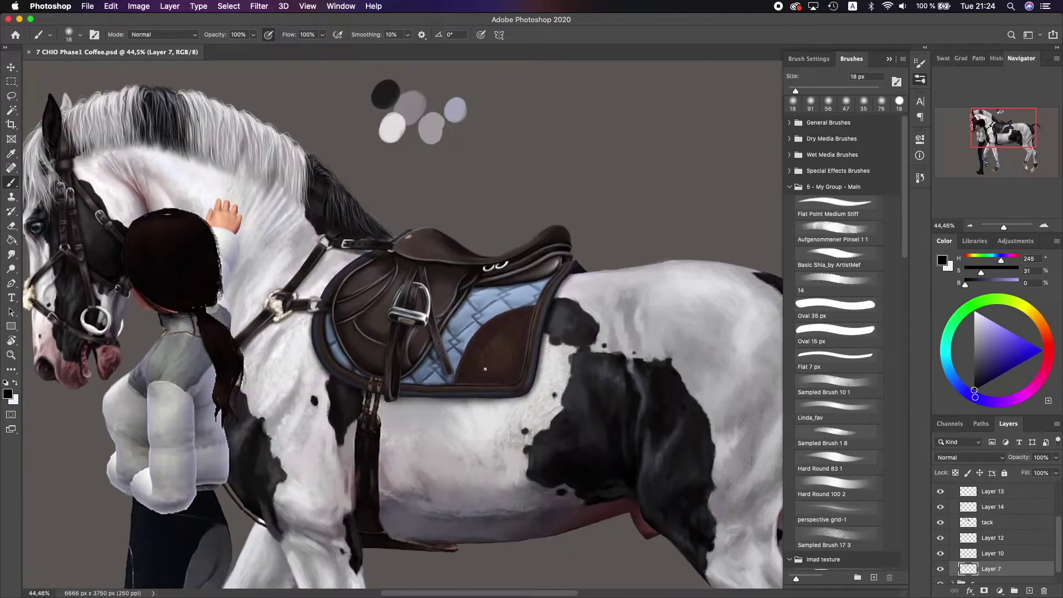
- Paint over the girth's two billet straps and buckles with smooth sampled dark leather colours on the tack layer
scroll(415, 285, up, 10)
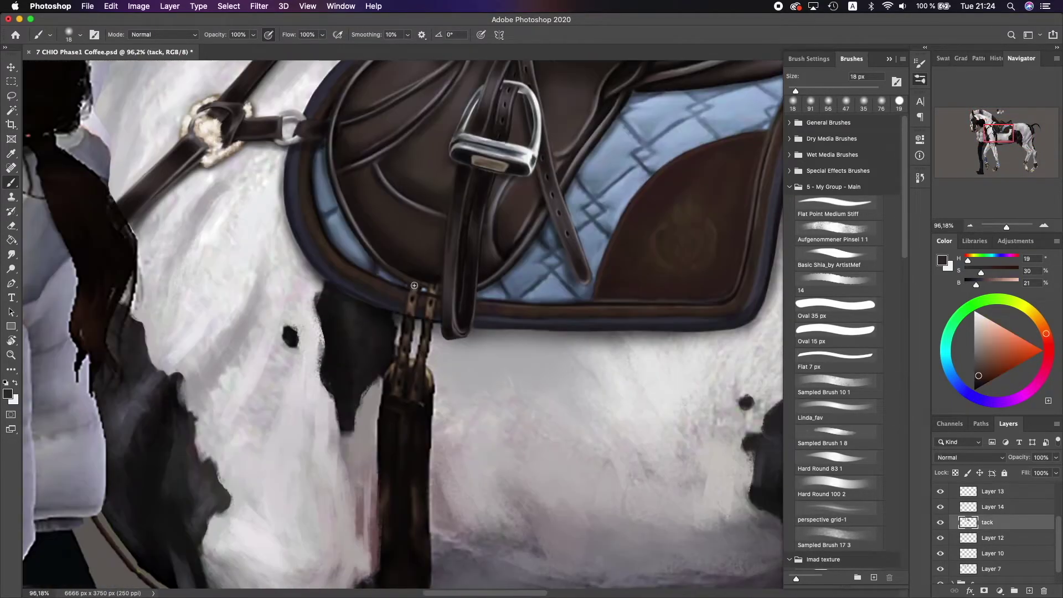
mouse_move(430, 301)
mouse_down()
mouse_move(403, 336)
mouse_move(408, 371)
mouse_move(424, 380)
mouse_up()
scroll(377, 283, right, 2)
scroll(376, 282, up, 1)
alt+click(333, 293)
alt+click(376, 333)
drag(370, 339, 353, 383)
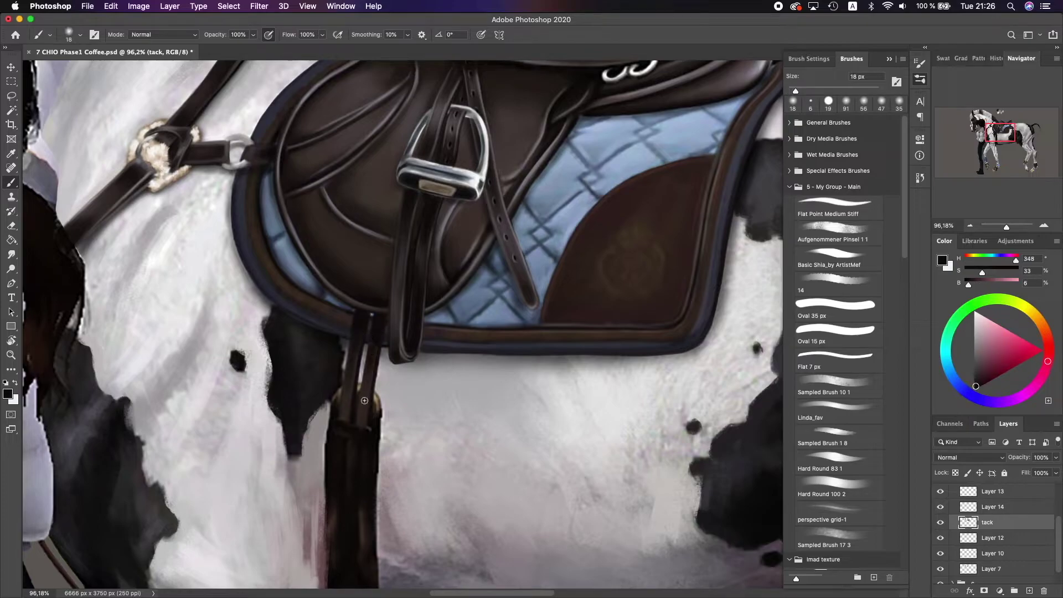
- Add sampled light grey highlights and dark brown shading along the two billet straps with an 8 px brush
alt+click(289, 332)
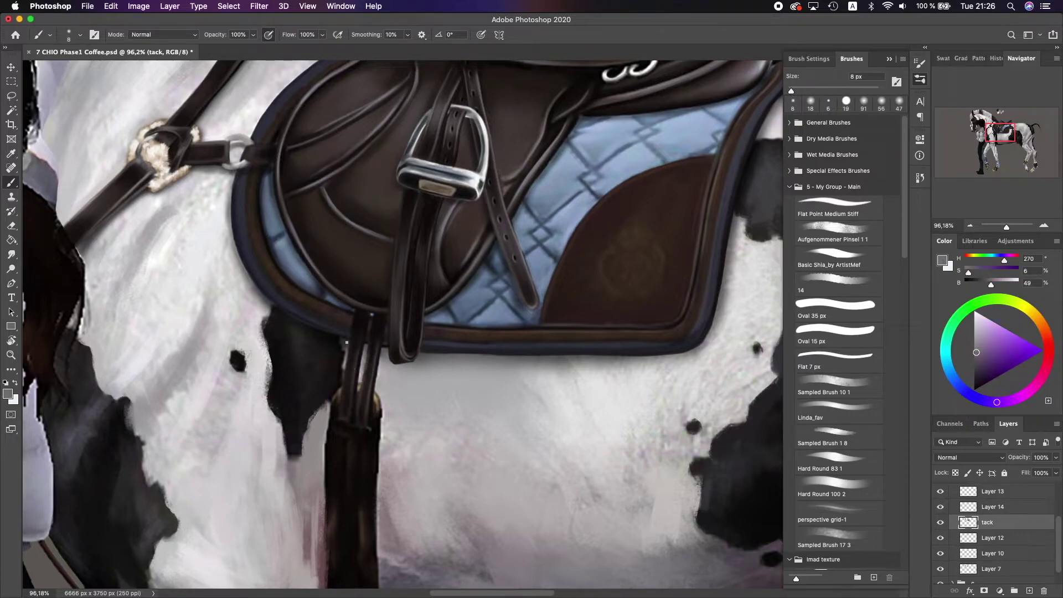
alt+click(356, 244)
scroll(350, 441, up, 3)
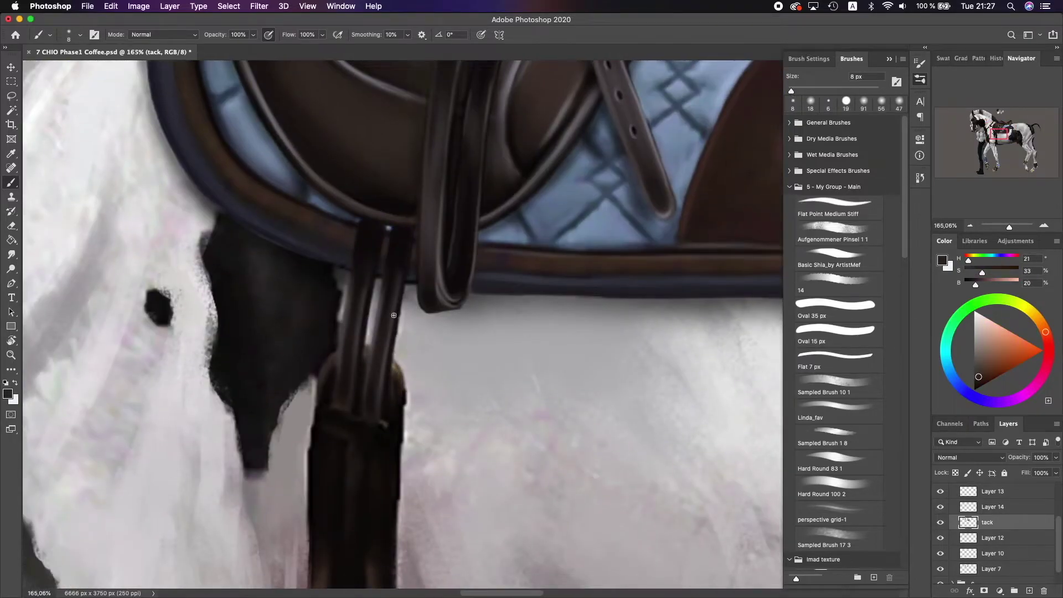
scroll(392, 333, down, 3)
alt+click(387, 333)
scroll(382, 331, up, 2)
alt+click(361, 285)
scroll(354, 272, up, 2)
alt+click(349, 268)
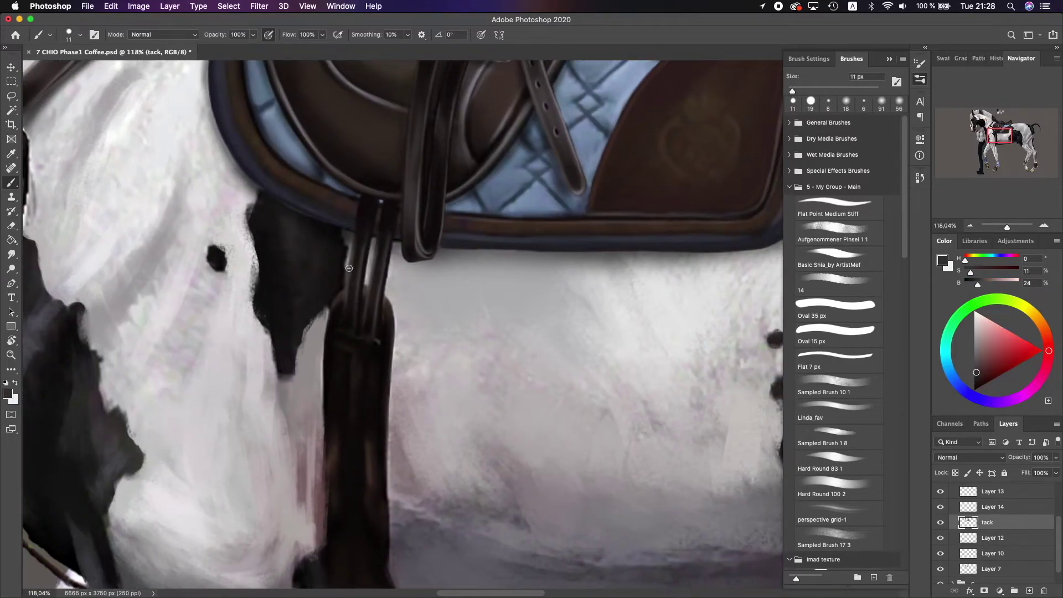
- Repaint the girth's upper end in dark brown and paint a narrow leather keeper across it with an 11 px brush
alt+click(370, 345)
key(bracketright)
key(bracketright)
key(bracketright)
key(bracketright)
key(bracketright)
key(bracketright)
key(bracketright)
drag(388, 252, 393, 576)
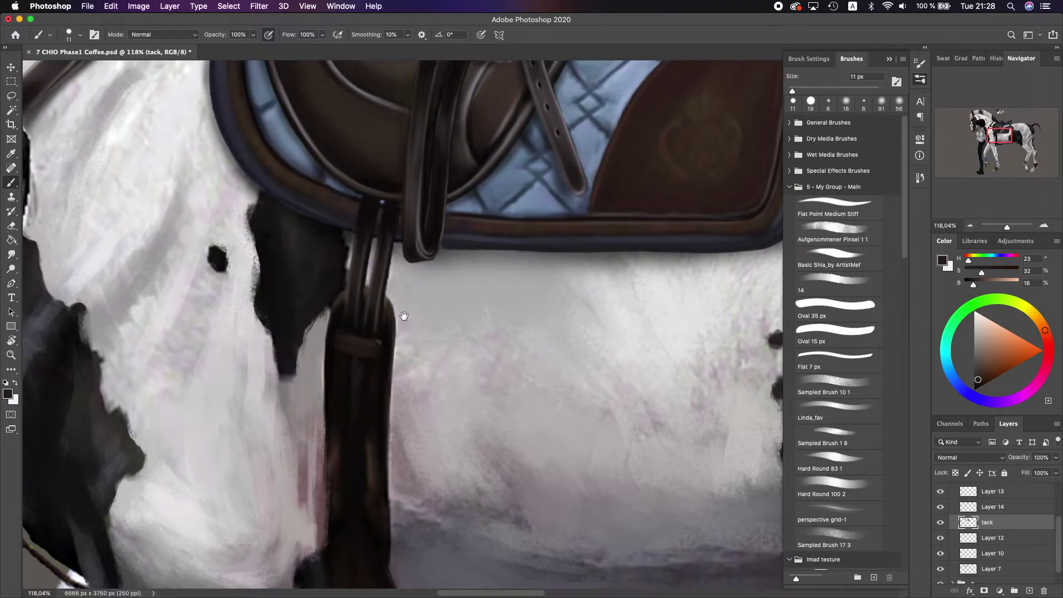
- Cover the girth's rough body with a smooth, even dark brown down to the belly
scroll(388, 332, down, 3)
alt+click(360, 332)
mouse_move(360, 316)
mouse_down()
mouse_move(357, 443)
mouse_move(396, 346)
mouse_up()
scroll(387, 332, up, 1)
scroll(386, 288, down, 2)
key(bracketleft)
key(bracketleft)
key(bracketleft)
key(bracketleft)
key(bracketleft)
key(bracketleft)
key(bracketleft)
- Shade the girth's length with sampled browns using a soft 28 px brush
alt+click(406, 141)
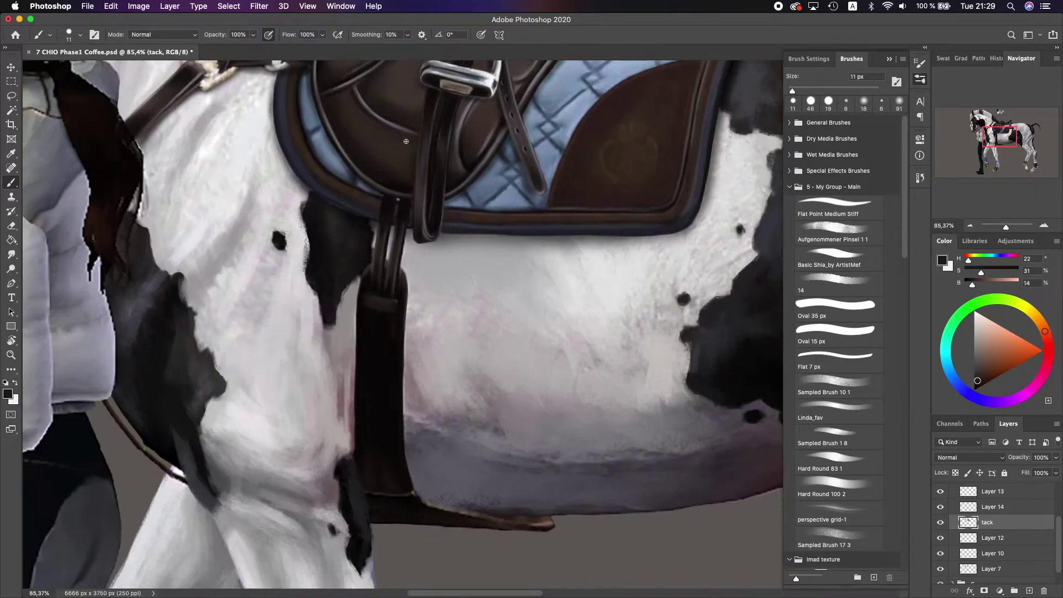
key(bracketright)
key(bracketright)
key(bracketright)
key(bracketright)
key(bracketright)
key(bracketright)
drag(380, 413, 399, 497)
alt+click(365, 322)
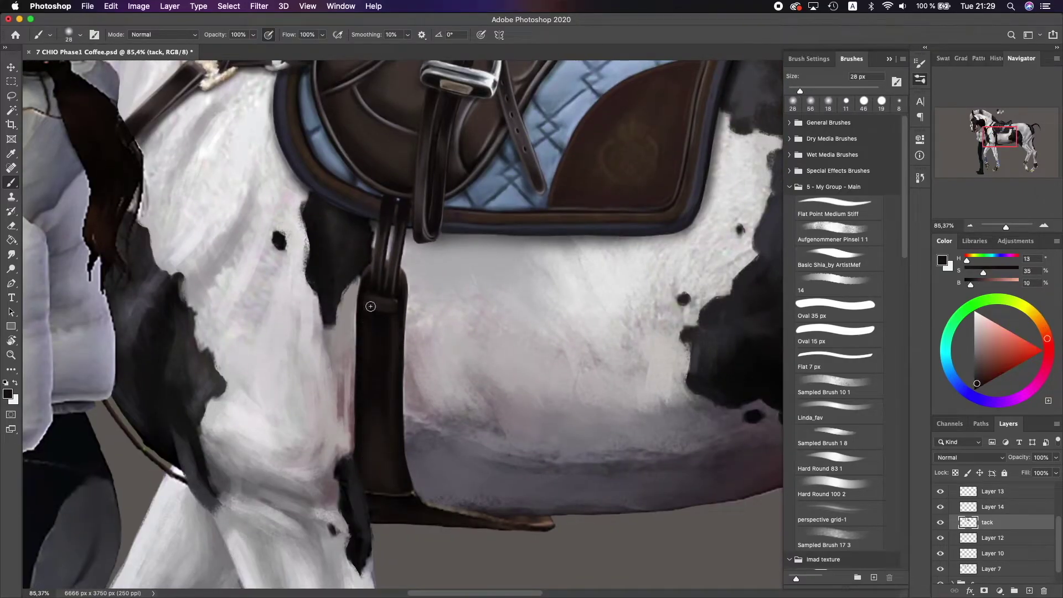
- Paint thin grey highlights on the girth's keeper and upper edges with an 8 px brush
scroll(377, 387, up, 1)
key(bracketleft)
key(bracketleft)
key(bracketleft)
key(bracketleft)
key(bracketleft)
key(bracketleft)
alt+click(396, 340)
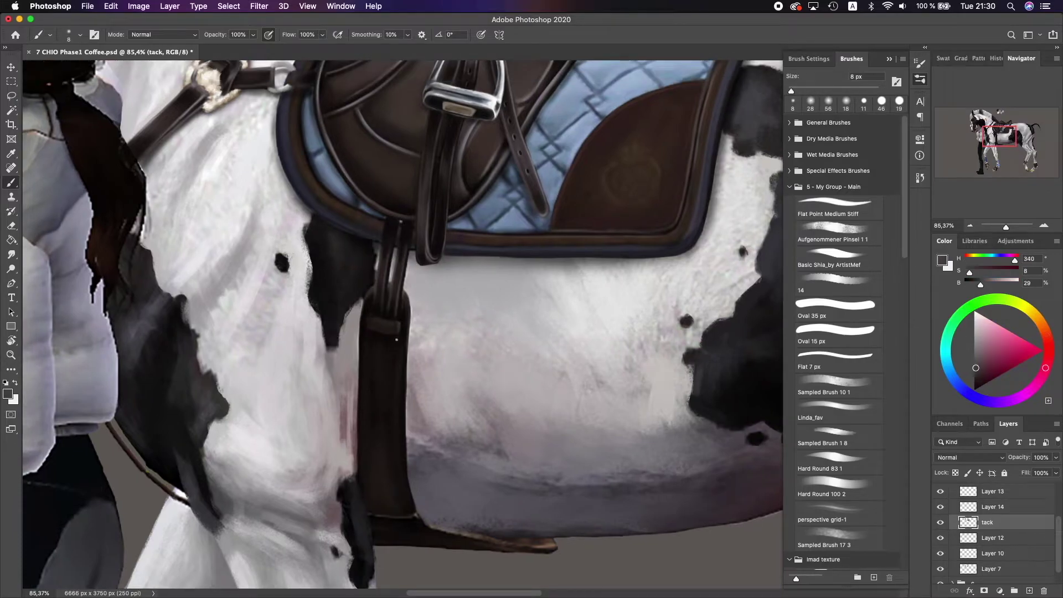
alt+click(406, 298)
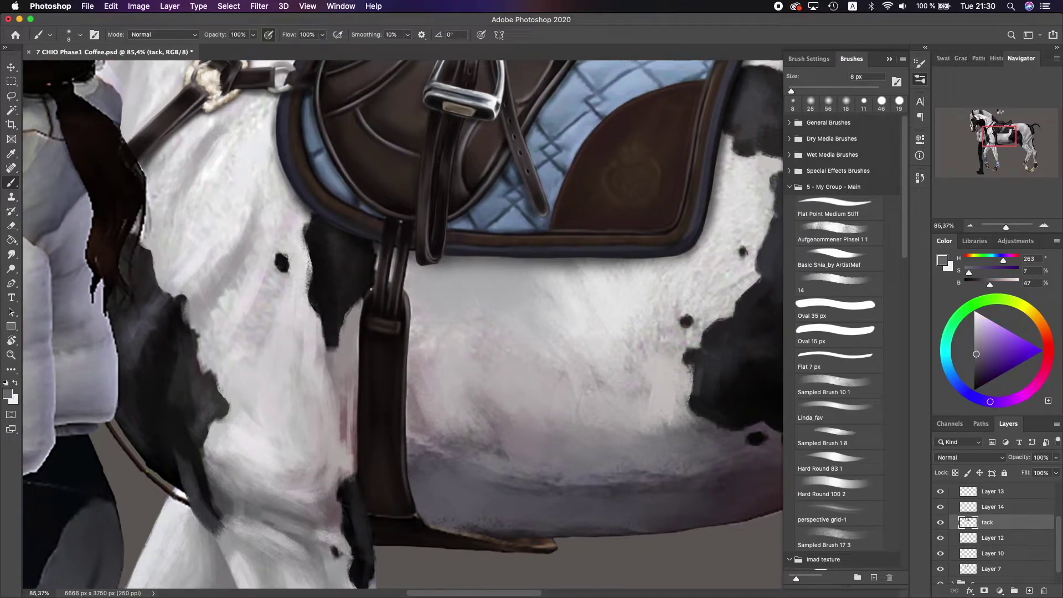
- Repaint the girth's lower section under the belly with sampled near-black leather tones and a fine edge highlight
scroll(433, 417, down, 6)
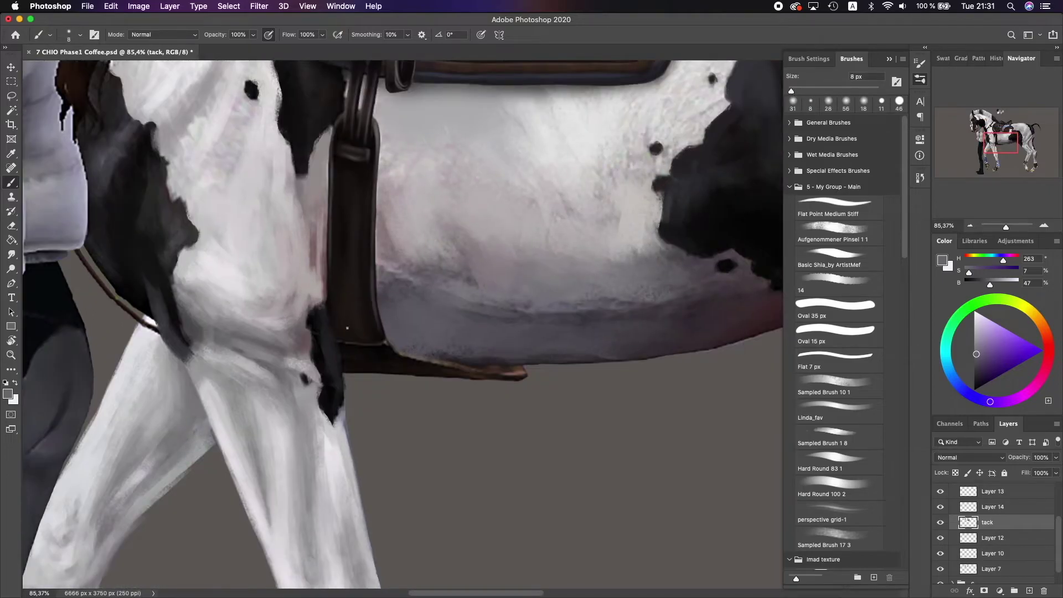
alt+click(344, 366)
alt+click(391, 349)
scroll(371, 337, up, 3)
scroll(370, 338, right, 4)
alt+click(409, 392)
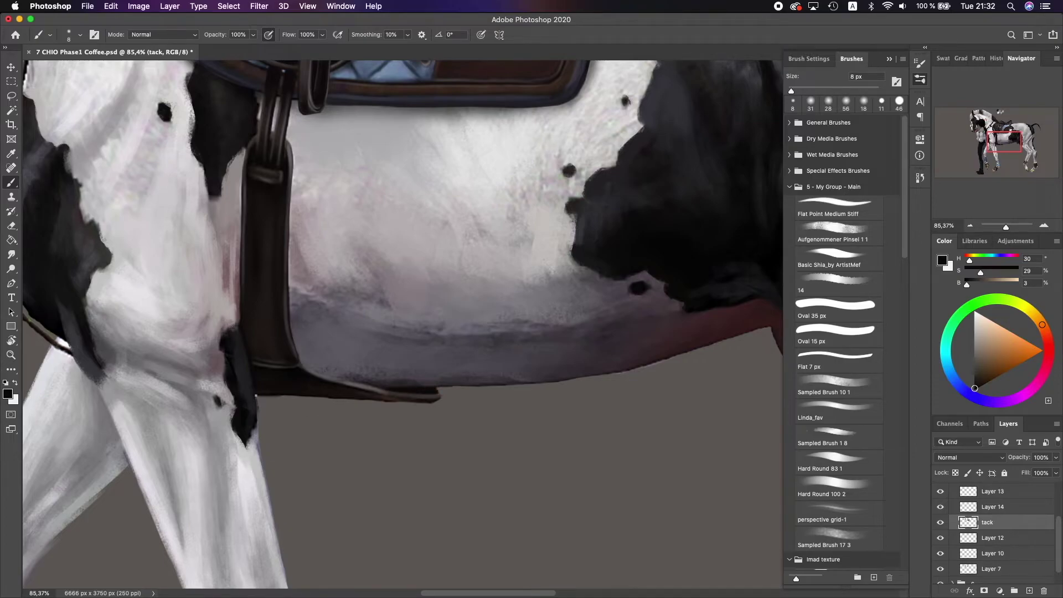
alt+click(333, 386)
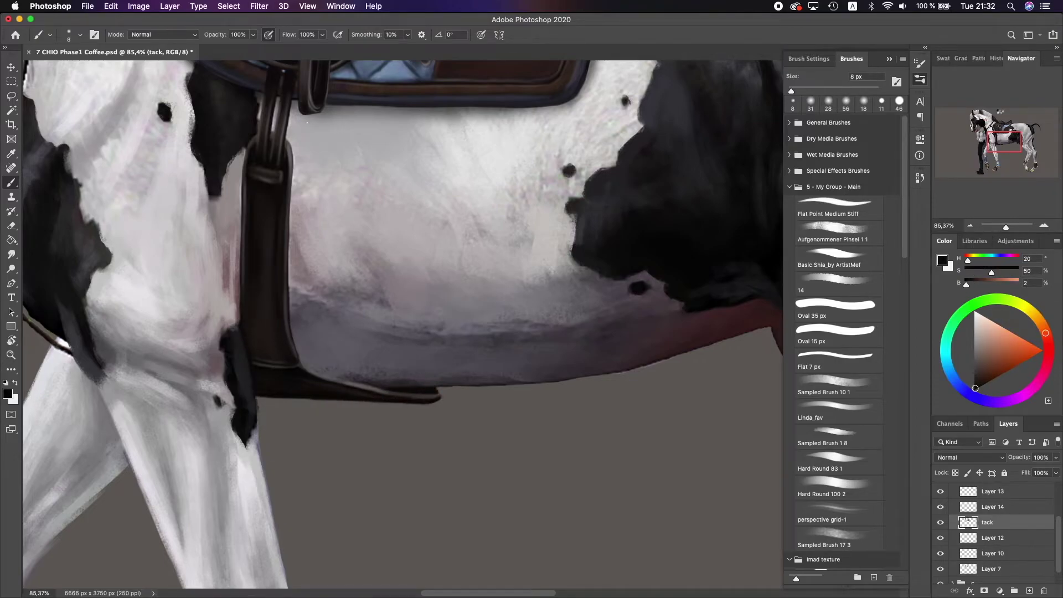
- Paint soft shadows on the horse's coat along both sides of the girth on Layer 7 with a 17 px brush
scroll(307, 122, up, 5)
scroll(308, 122, left, 4)
click(811, 101)
key(alt+bracketleft)
key(alt+bracketleft)
key(alt+bracketleft)
alt+click(385, 234)
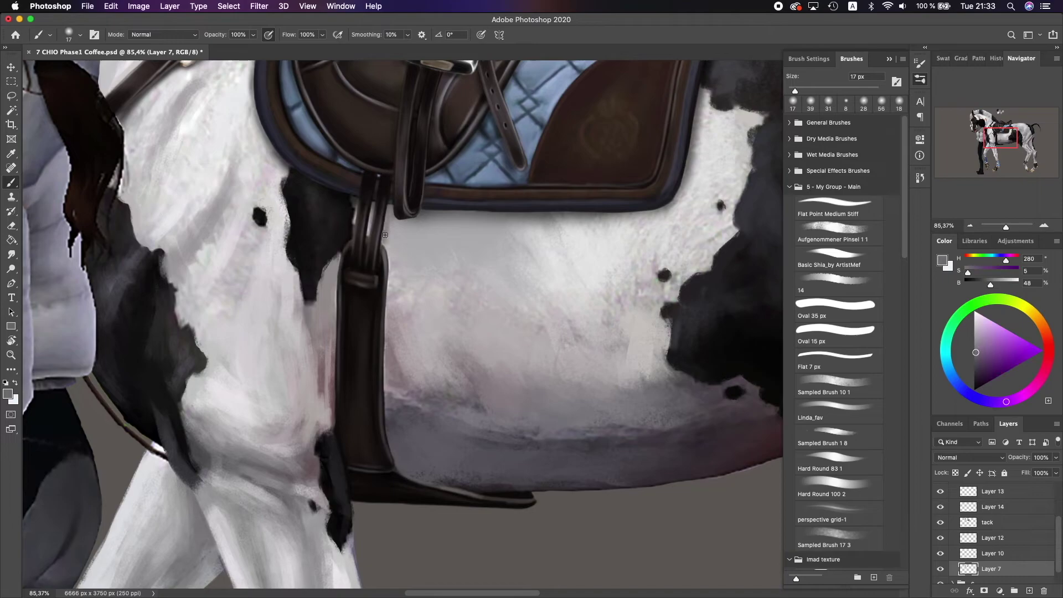
alt+click(468, 488)
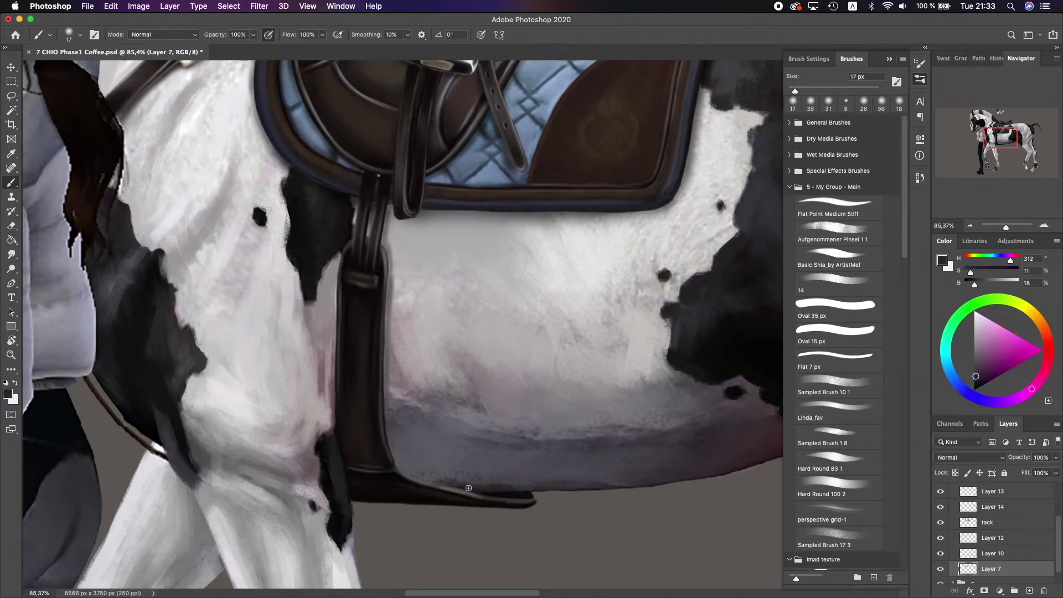
drag(391, 418, 391, 213)
drag(338, 433, 338, 243)
scroll(360, 401, down, 5)
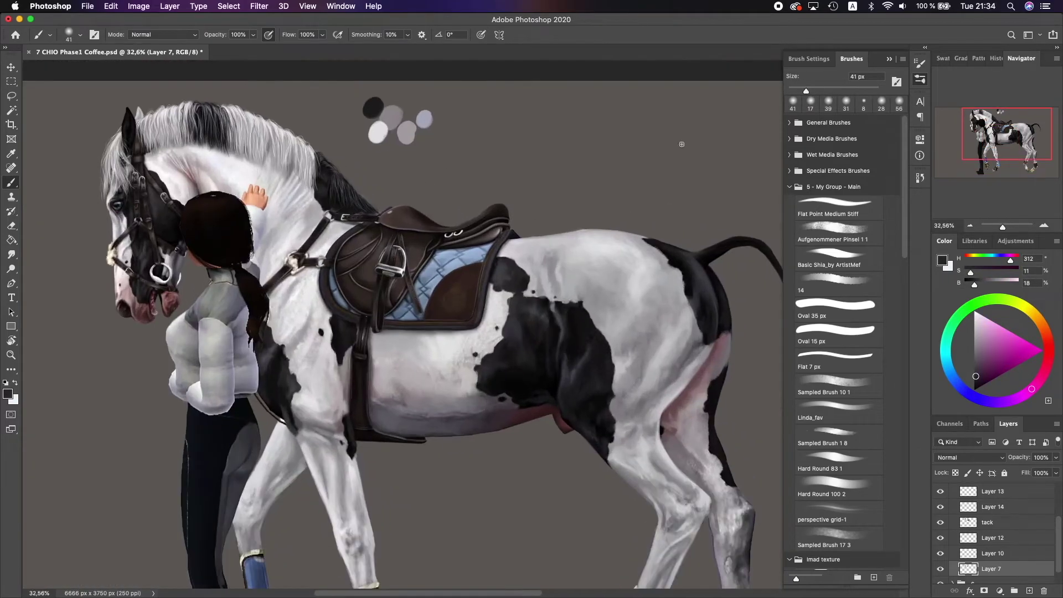
- Paint small dark holes down both billet straps on the tack layer using the Flat Point Medium Stiff brush at 1 px
scroll(455, 377, up, 5)
alt+click(516, 305)
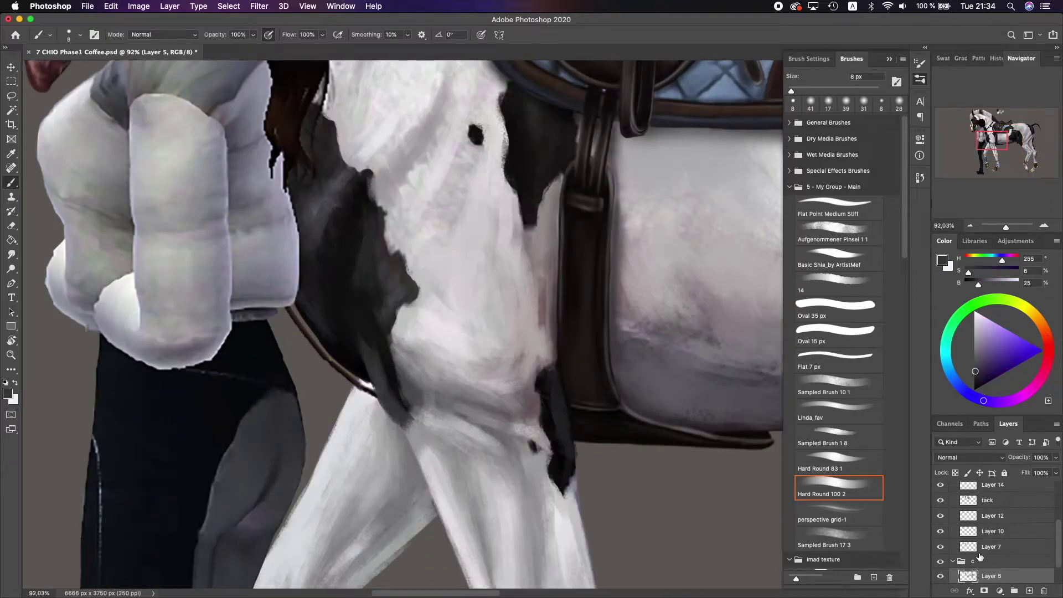
scroll(516, 306, up, 3)
scroll(516, 305, down, 2)
click(836, 208)
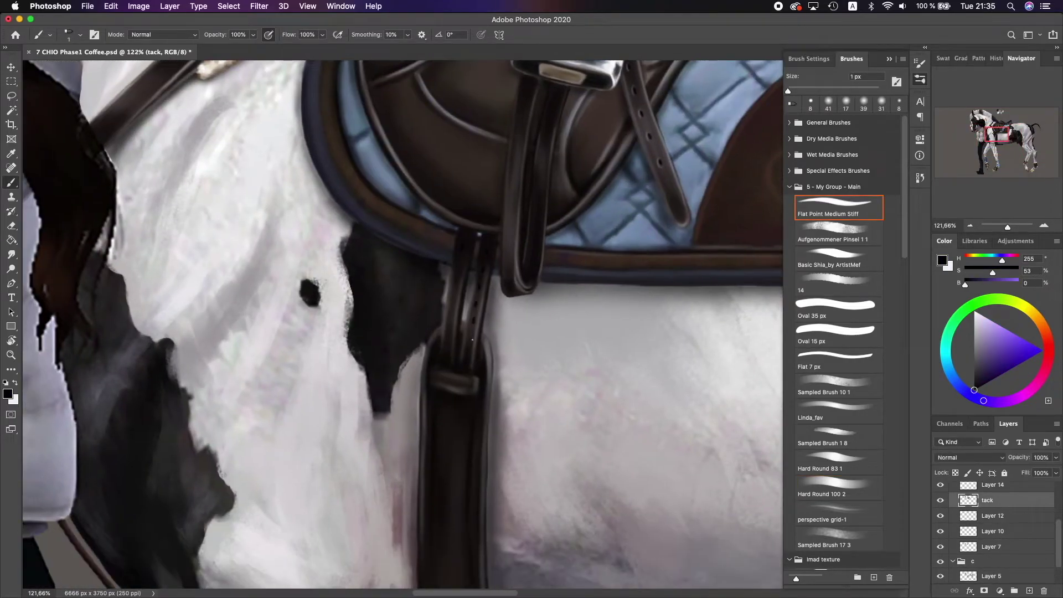
scroll(456, 302, up, 1)
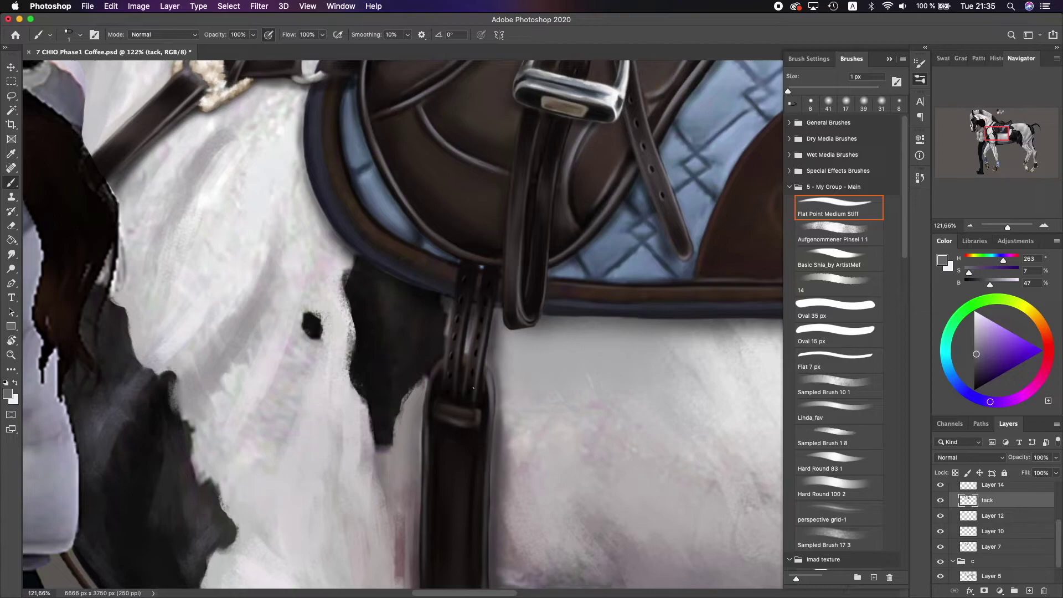
- Repaint the left front leg's boot with smooth sampled blues at 19 px and its dark border at 12 px
scroll(488, 298, down, 5)
scroll(360, 388, up, 4)
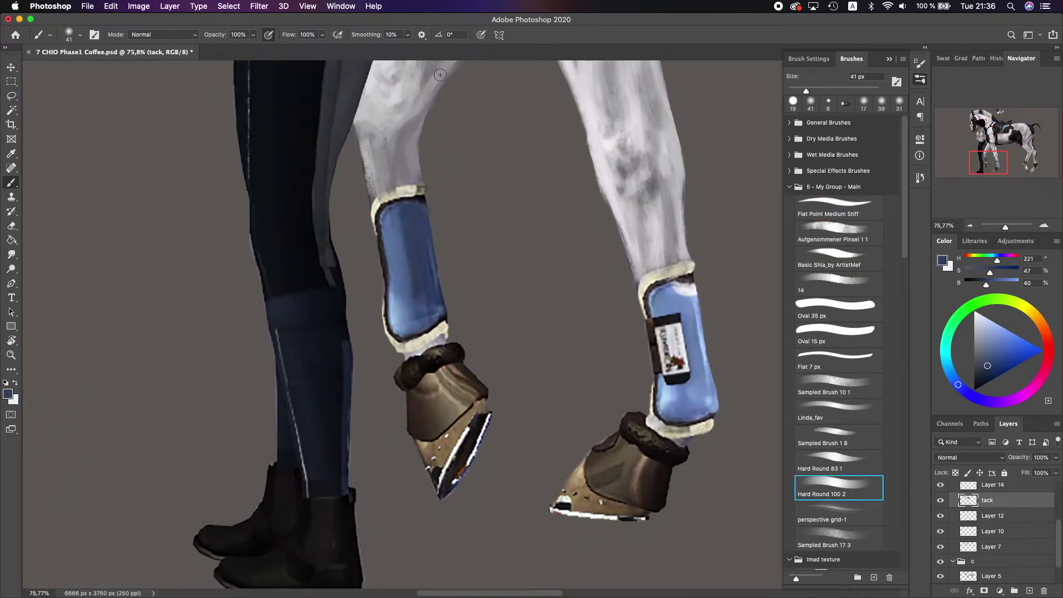
alt+click(407, 308)
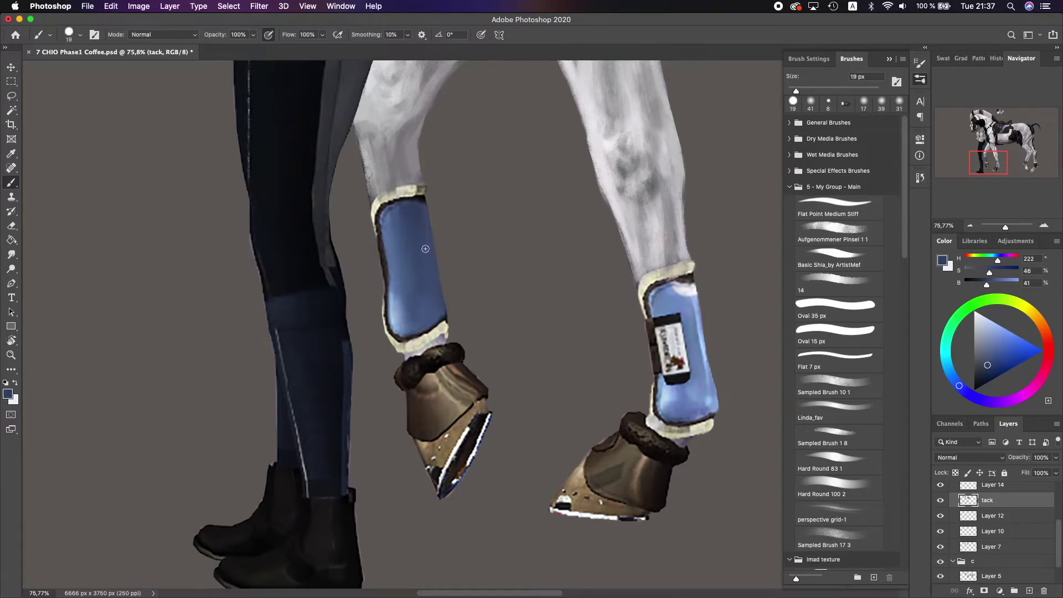
alt+click(408, 271)
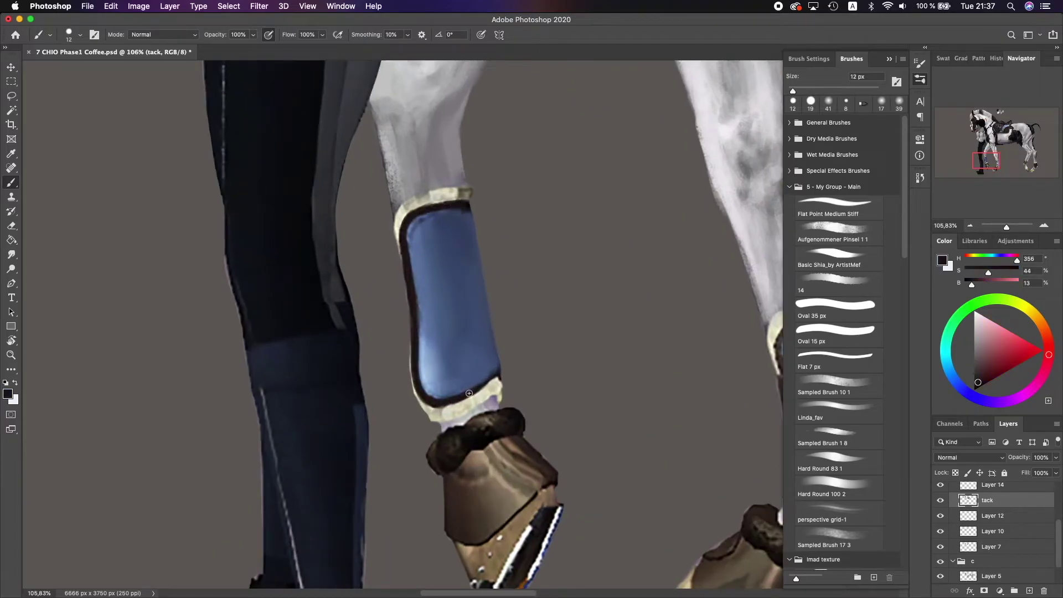
alt+click(440, 397)
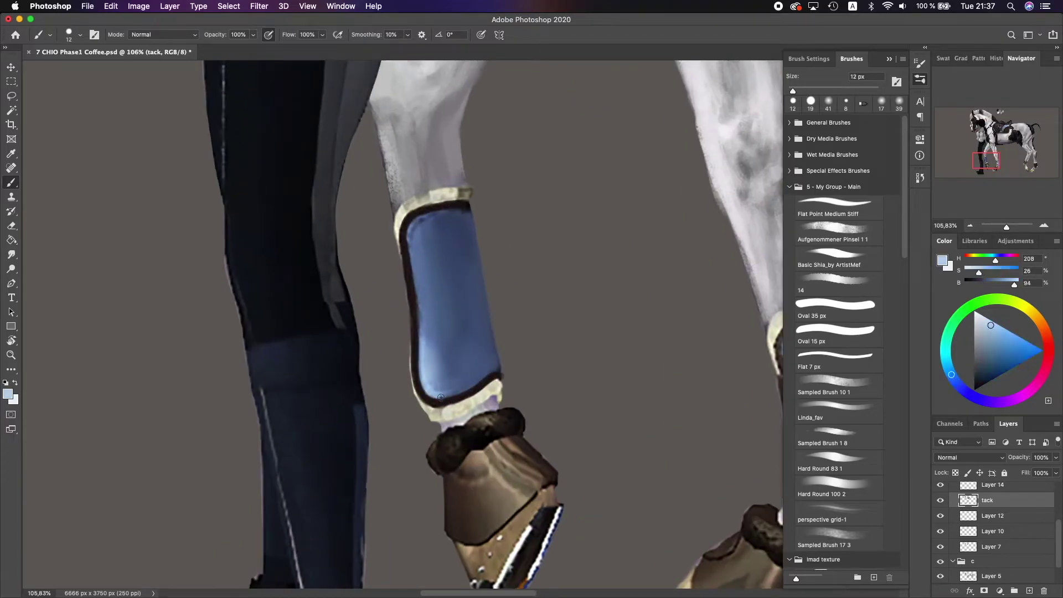
drag(473, 217, 490, 354)
- Refine the left front boot's blue edge shading at 7 px and highlight its dark border at 5 px
scroll(491, 355, up, 2)
alt+click(469, 229)
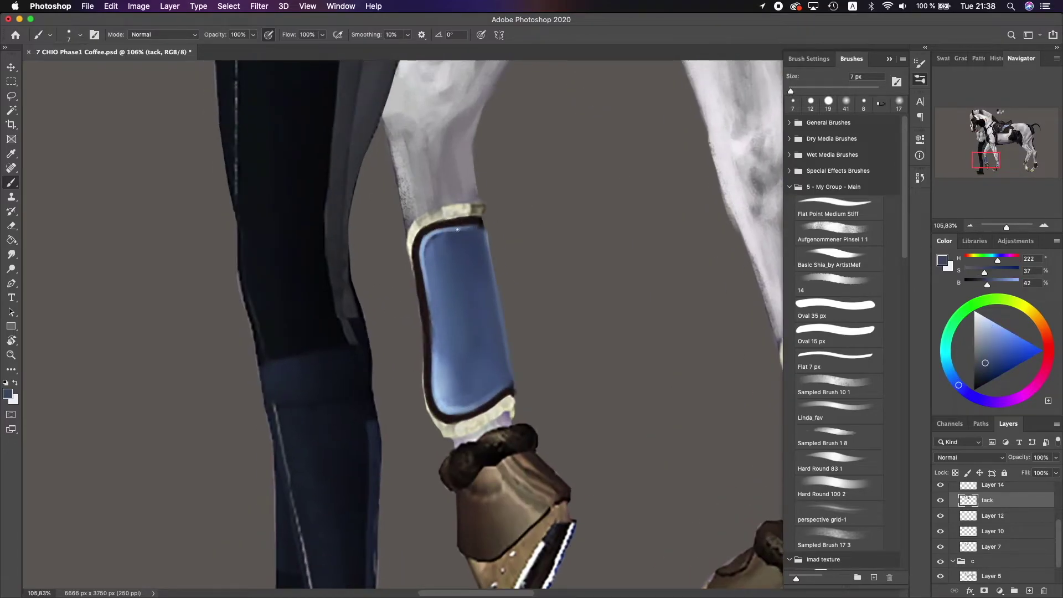
scroll(466, 404, left, 3)
key(bracketleft)
key(bracketleft)
alt+click(562, 238)
scroll(509, 211, up, 2)
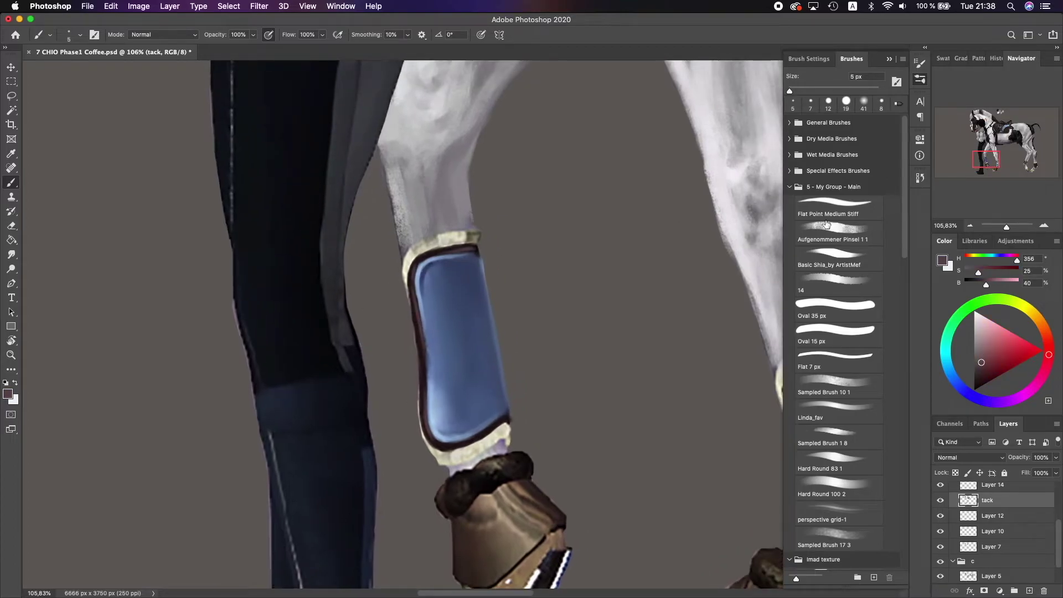
- Paint fluffy beige fleece over the left front boot's upper trim with the Aufgenommener Pinsel 1 1 brush at 9 px
click(839, 231)
alt+click(415, 249)
drag(416, 388, 477, 283)
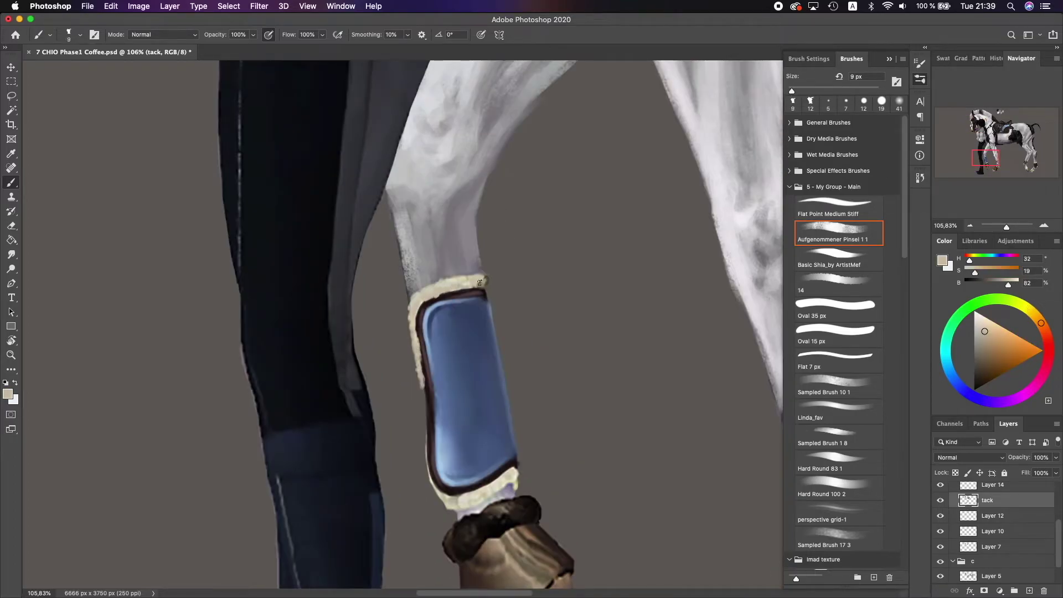
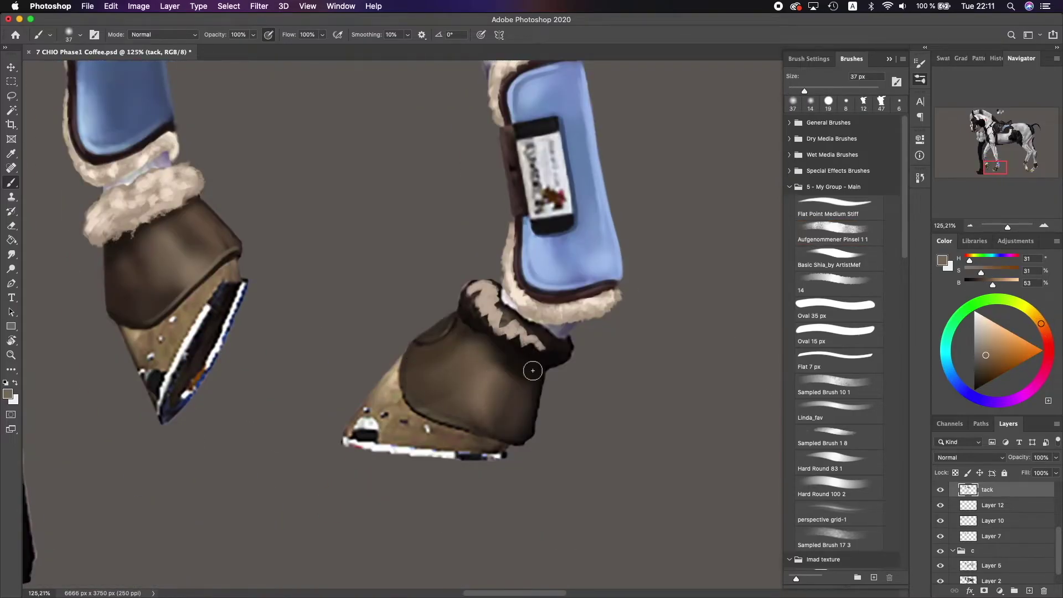
- Shade the right front hoof's brown bell boot with sampled tones and refine its edge with a 5 px brush
alt+click(540, 349)
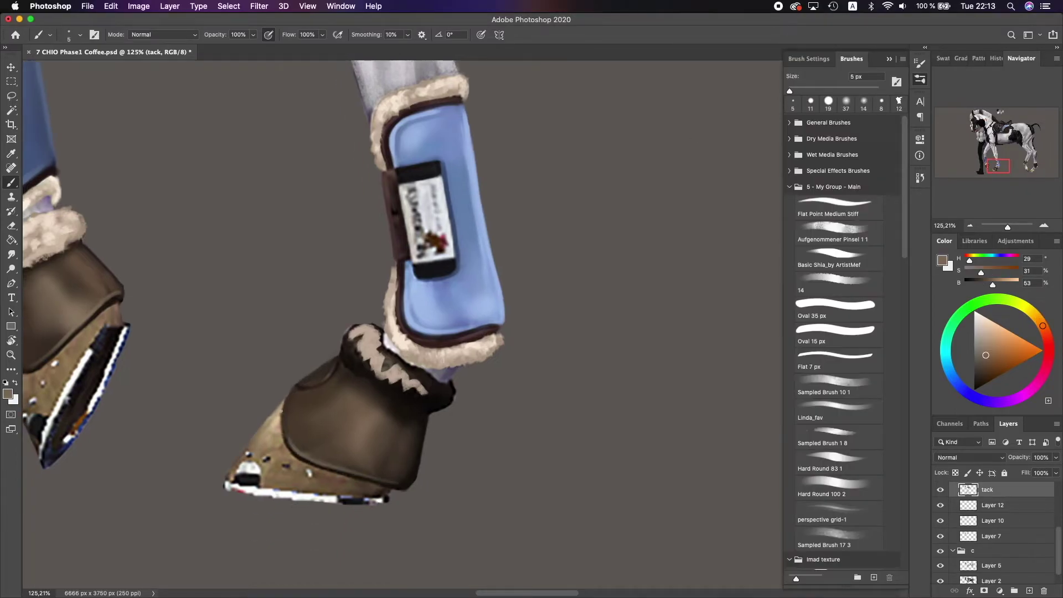
alt+click(537, 366)
key([)
drag(435, 360, 497, 396)
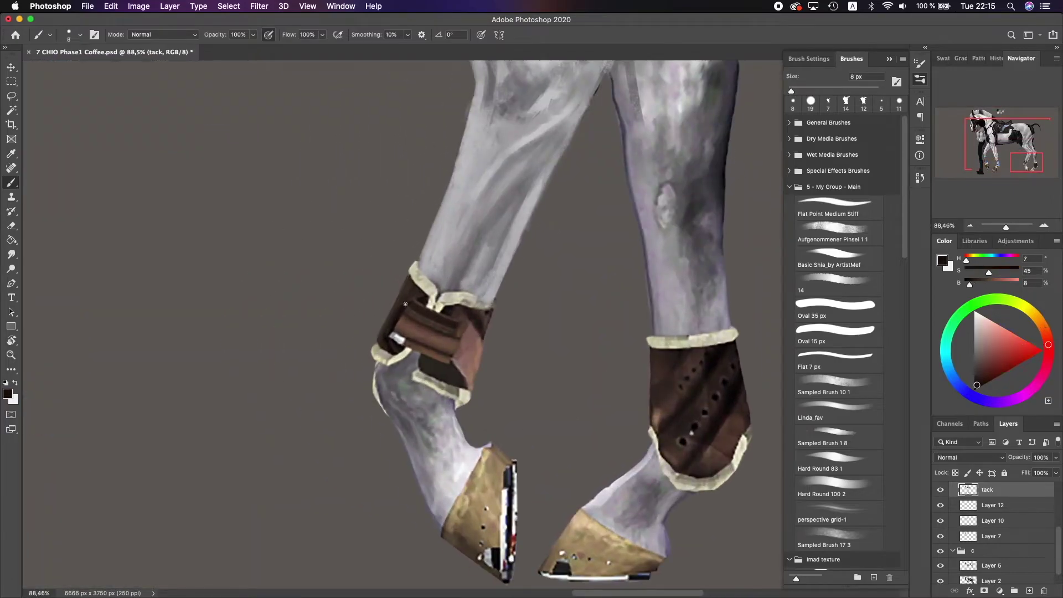
- Paint over the left hind boot's old straps with smooth dark brown leather using a soft 41 px brush
alt+click(387, 328)
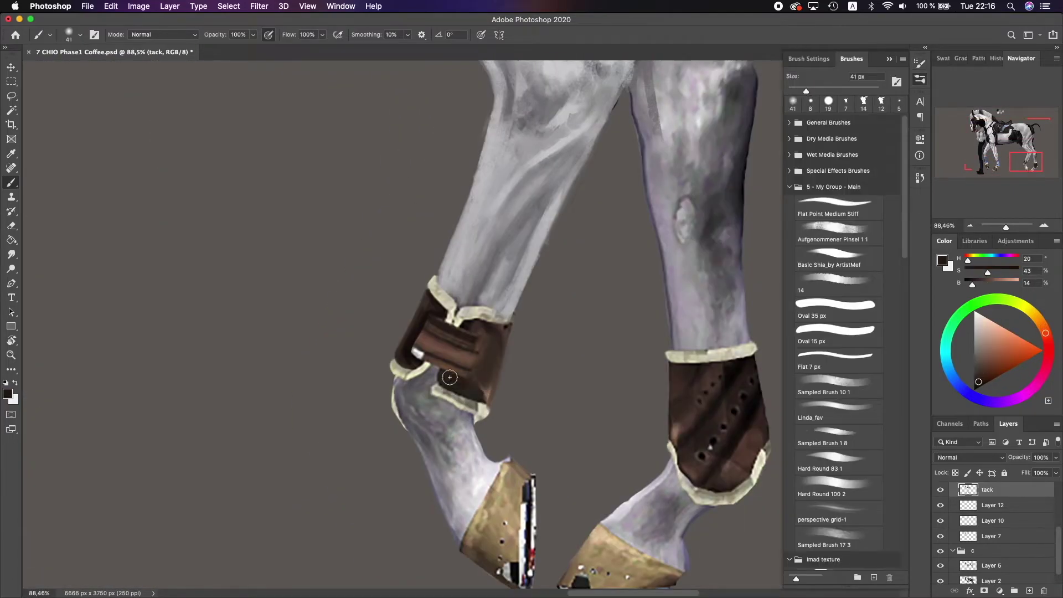
alt+click(446, 293)
mouse_move(446, 293)
mouse_down()
mouse_move(387, 327)
mouse_move(432, 283)
mouse_up()
alt+click(410, 310)
drag(366, 321, 421, 280)
- Paint lighter brown strap lines across the left hind boot with an 8 px brush
scroll(391, 271, up, 5)
key([)
alt+click(405, 437)
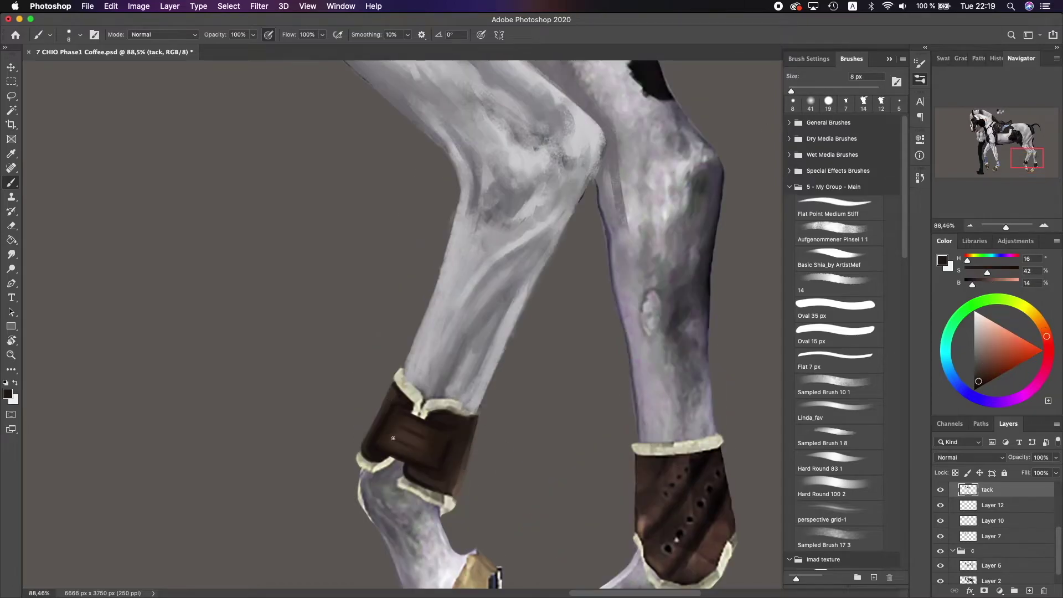
drag(391, 443, 437, 451)
scroll(385, 439, down, 3)
- Repaint the left hind boot's upper and lower trims as beige fleece with textured 14 px and 9 px brushes
alt+click(397, 312)
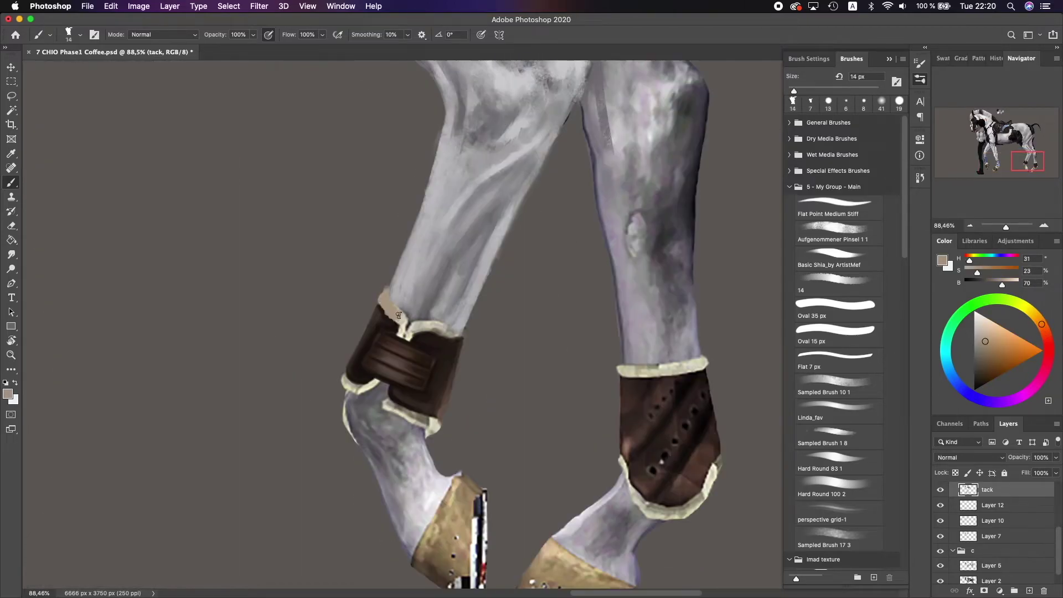
scroll(388, 402, up, 2)
alt+click(354, 407)
drag(363, 410, 415, 444)
click(882, 104)
scroll(498, 332, left, 3)
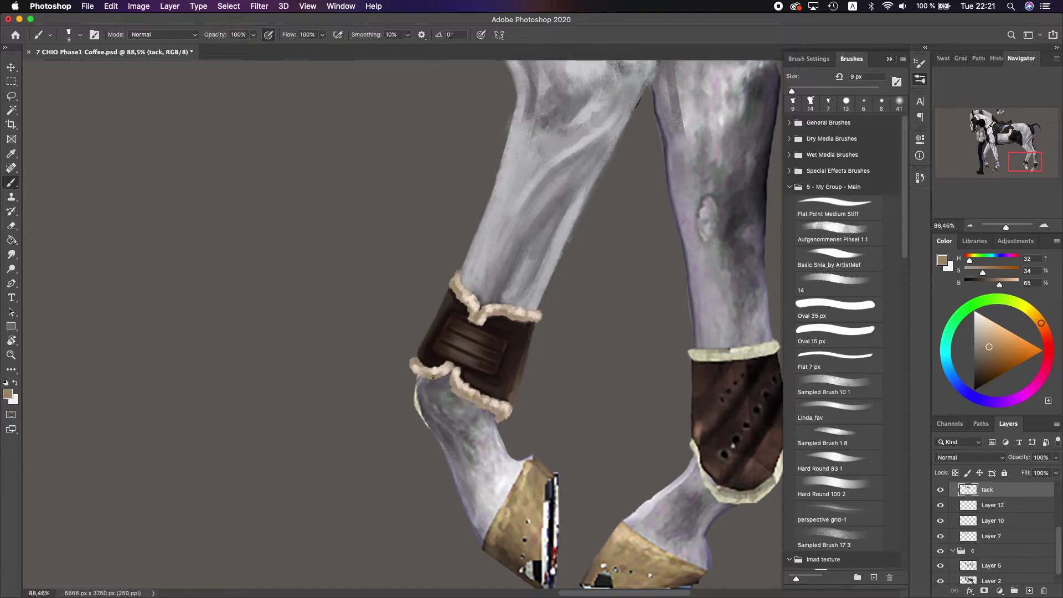
- Repaint the right hind boot in smooth dark brown leather, covering its row of holes and shading its edges
scroll(498, 333, right, 6)
alt+click(532, 354)
drag(515, 382, 573, 389)
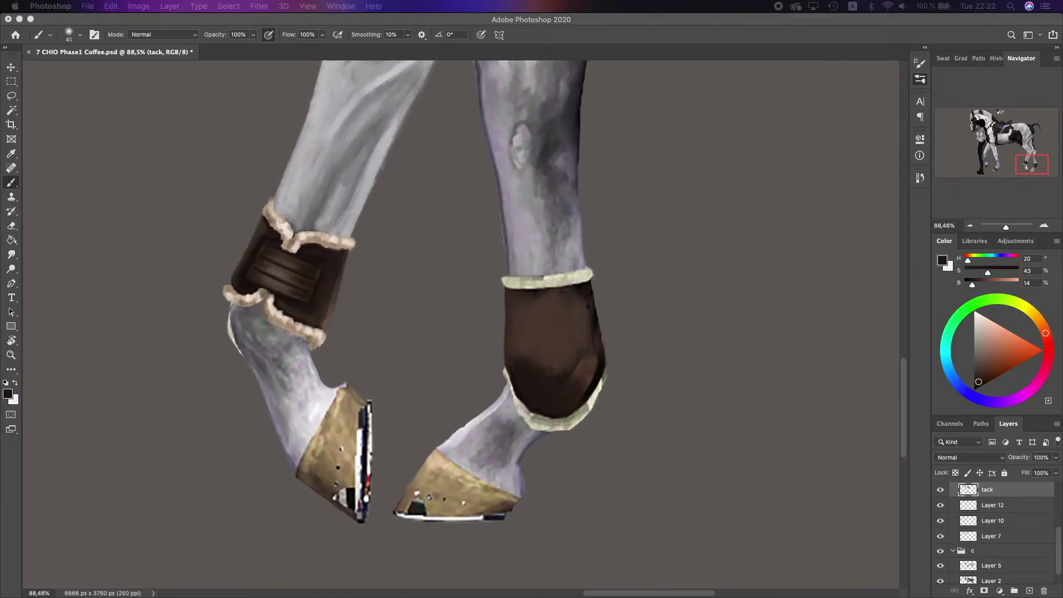
scroll(574, 390, right, 3)
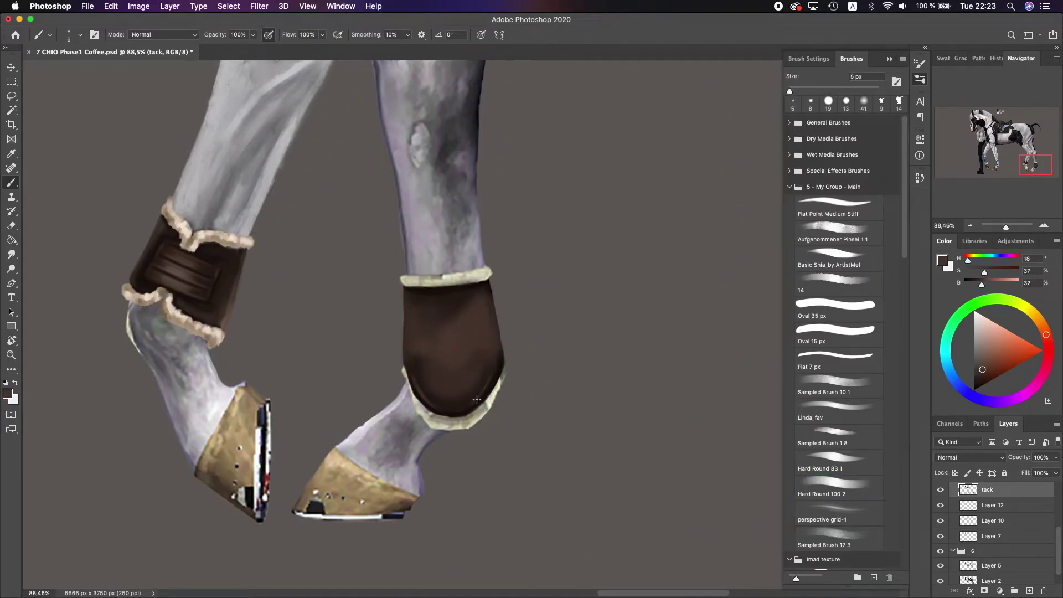
- Repaint the right hind boot's upper and lower trims as textured beige fleece
scroll(477, 399, up, 1)
alt+click(480, 291)
drag(404, 299, 467, 291)
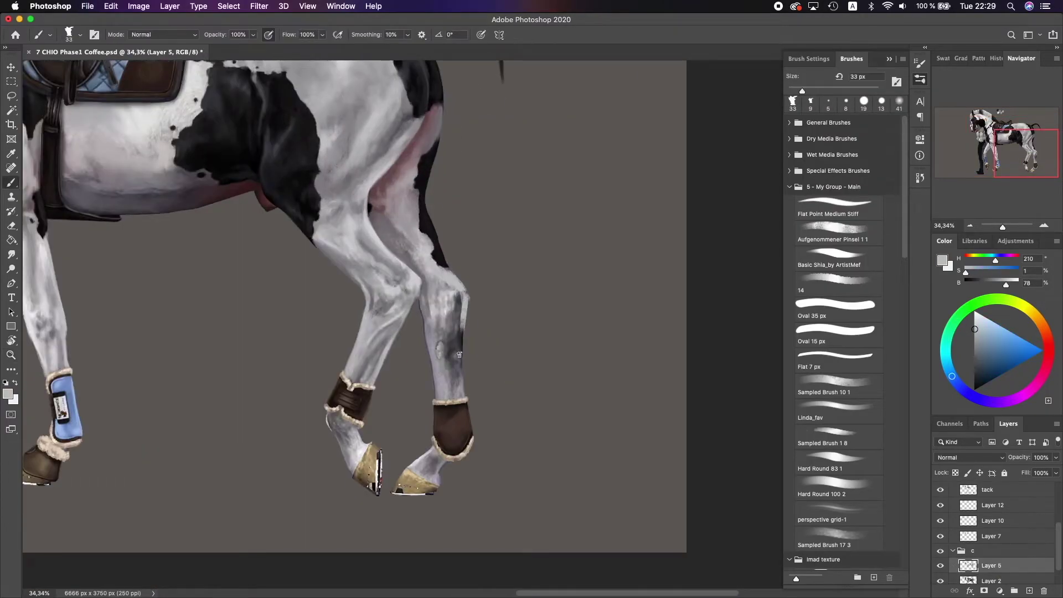
- Repaint the hind legs above the boots in smoother light greys on Layer 5 with textured 33 px and 25 px brushes
scroll(470, 349, down, 2)
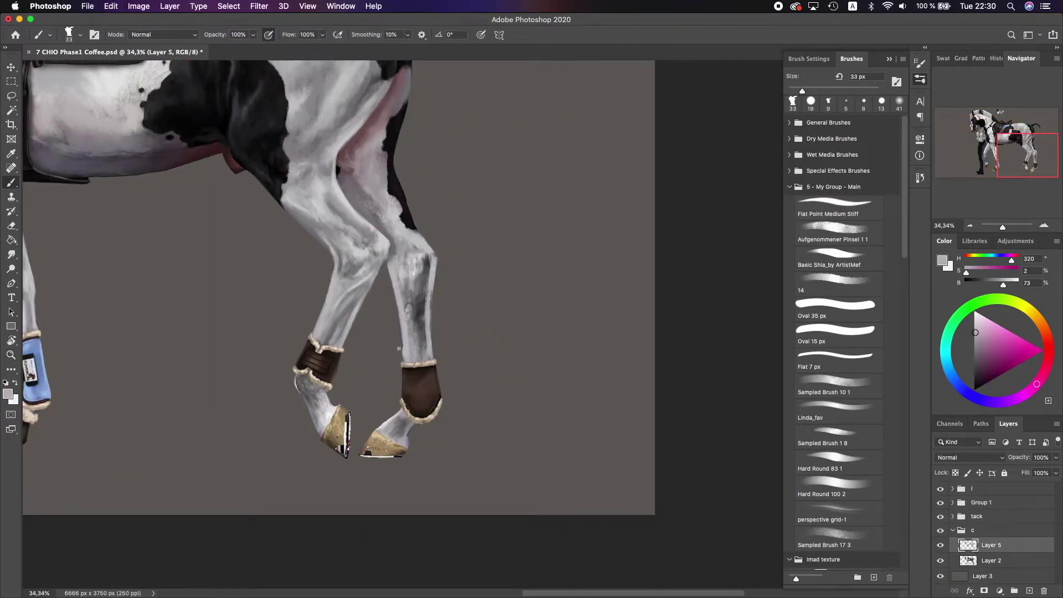
alt+click(402, 284)
alt+click(407, 242)
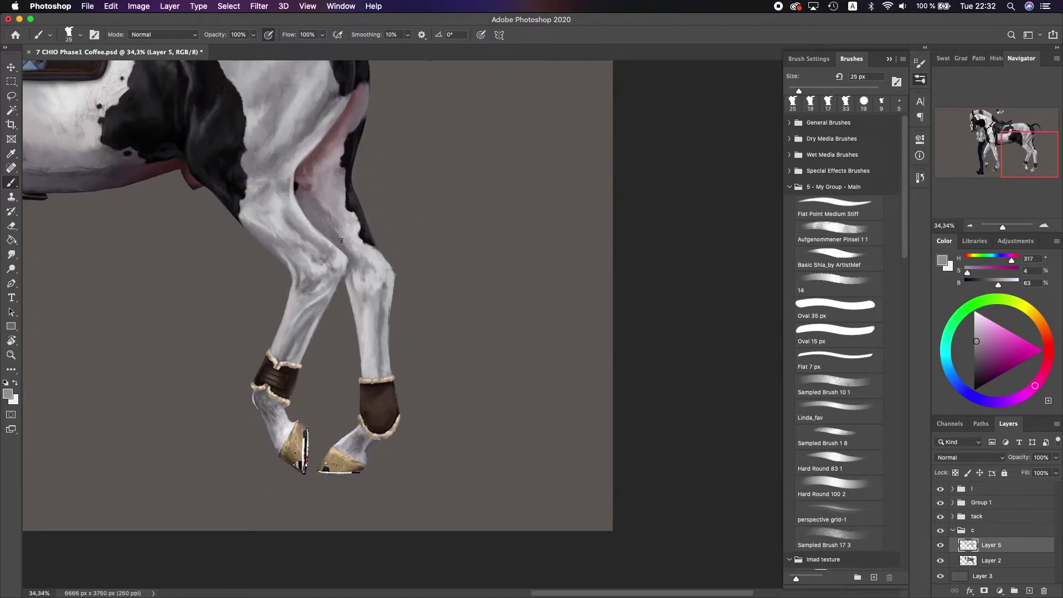
alt+click(329, 219)
scroll(388, 266, down, 4)
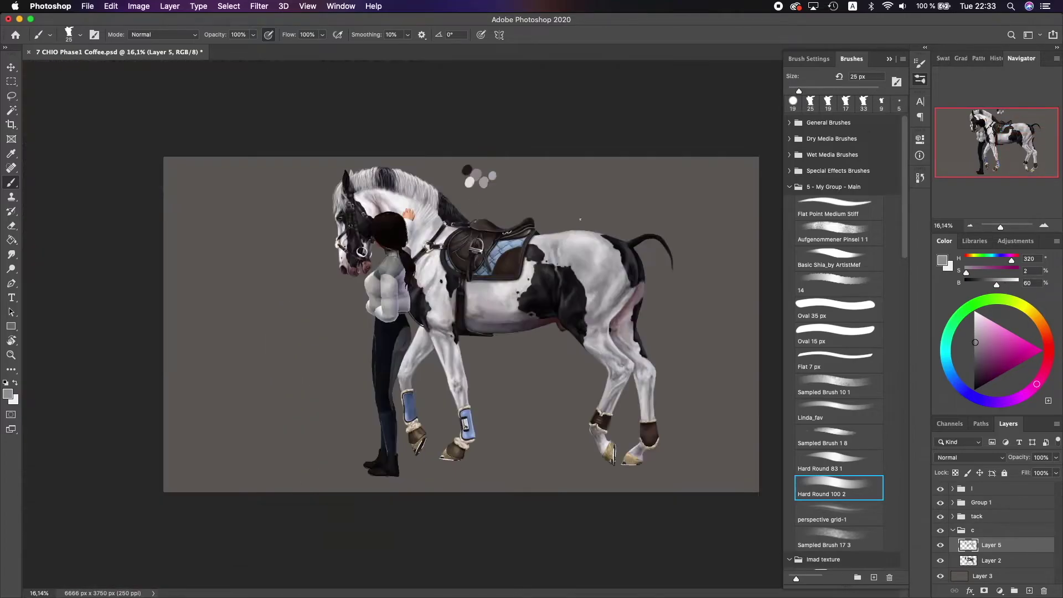
- Repaint the left hind pastern below the boot with grey shading and white hair using a textured 25 px brush
scroll(153, 449, up, 4)
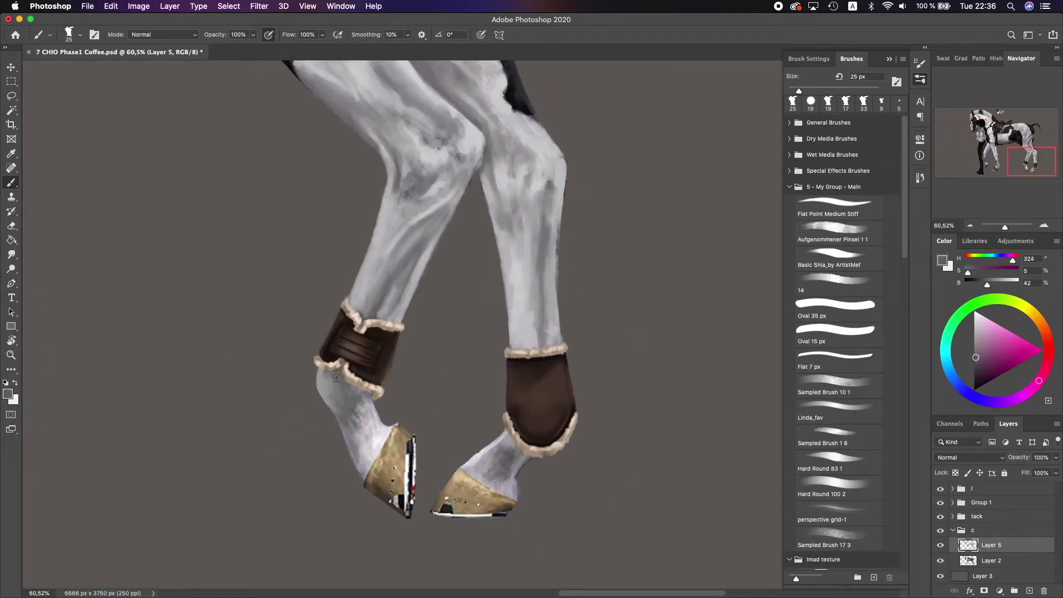
alt+click(370, 407)
drag(366, 438, 382, 477)
scroll(378, 387, down, 3)
scroll(378, 367, down, 1)
alt+click(407, 360)
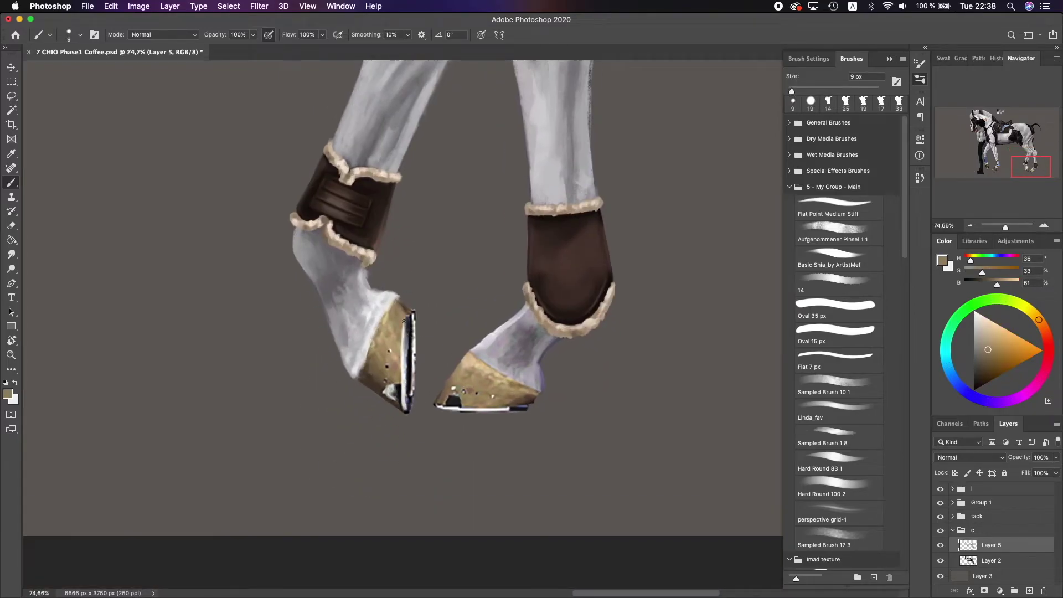
- Repaint the right hind pastern in soft light grey and white, blending it toward the hoof
scroll(494, 330, down, 2)
key(bracketright)
key(bracketright)
mouse_move(493, 331)
mouse_down()
mouse_move(499, 354)
mouse_move(492, 329)
mouse_up()
alt+click(507, 342)
key(bracketleft)
key(bracketleft)
key(bracketleft)
key(bracketleft)
key(bracketleft)
alt+click(493, 355)
- Touch up the two hind hooves and their upper edges with sampled tan and light hair tones
scroll(443, 399, up, 4)
key(bracketleft)
key(bracketleft)
key(bracketleft)
key(bracketleft)
alt+click(362, 353)
drag(367, 355, 376, 358)
alt+click(452, 368)
drag(470, 375, 558, 376)
mouse_move(551, 319)
mouse_down()
mouse_move(455, 352)
mouse_move(598, 458)
mouse_up()
scroll(456, 351, down, 5)
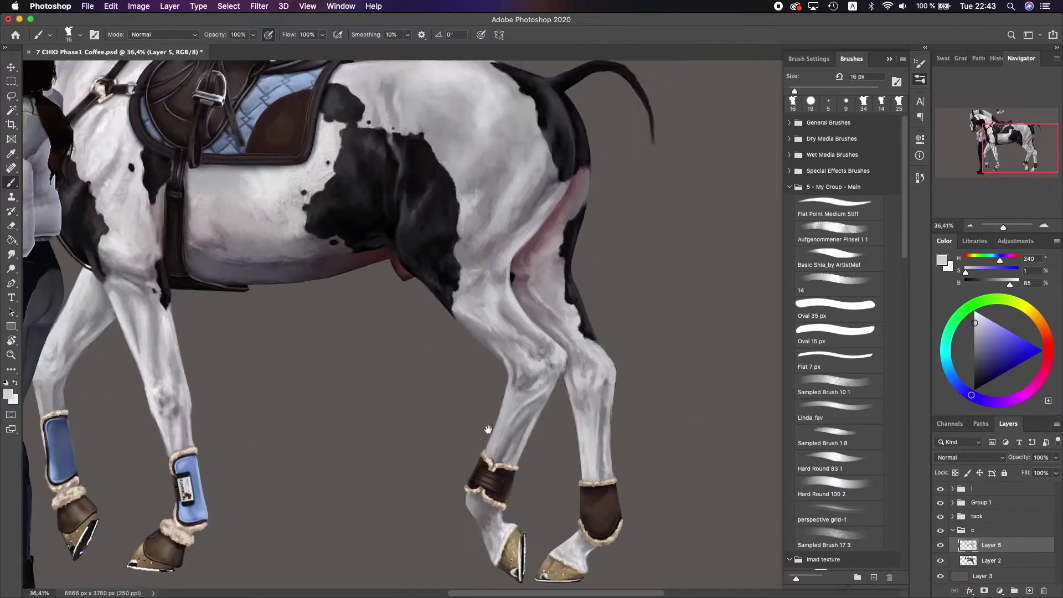
- Refine the shading along the belly and the front edge of the hind leg with sampled tones and a 7 px brush
scroll(553, 332, up, 4)
alt+click(648, 316)
drag(608, 306, 476, 289)
alt+click(477, 289)
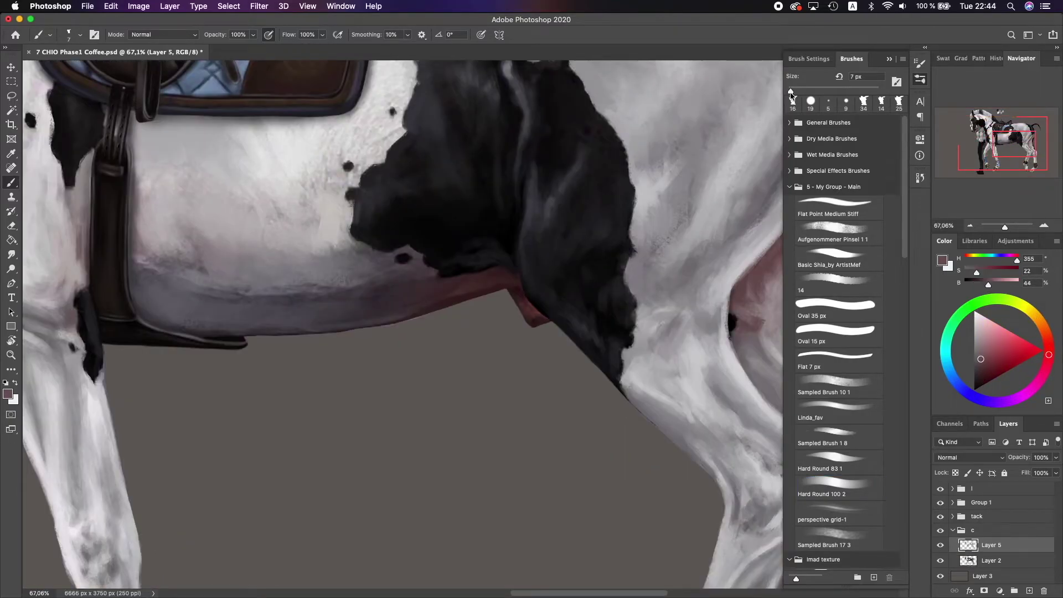
alt+click(704, 357)
scroll(703, 357, up, 1)
- Paint fine white, grey and dark hair strands through the mane on Layer 15 with 3 px and 1 px brushes
scroll(513, 300, down, 6)
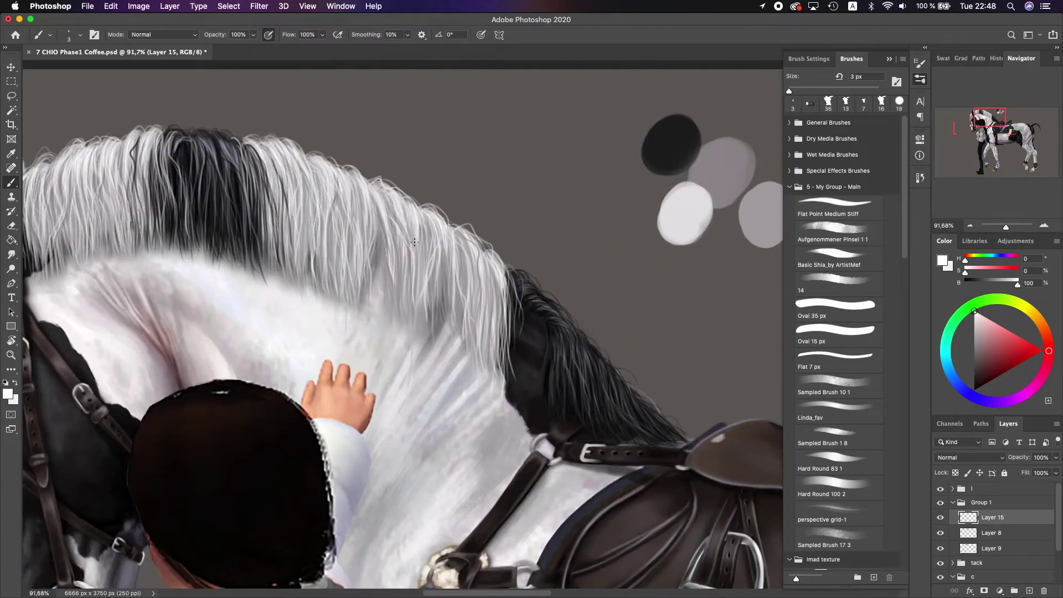
drag(446, 244, 400, 324)
drag(487, 247, 510, 355)
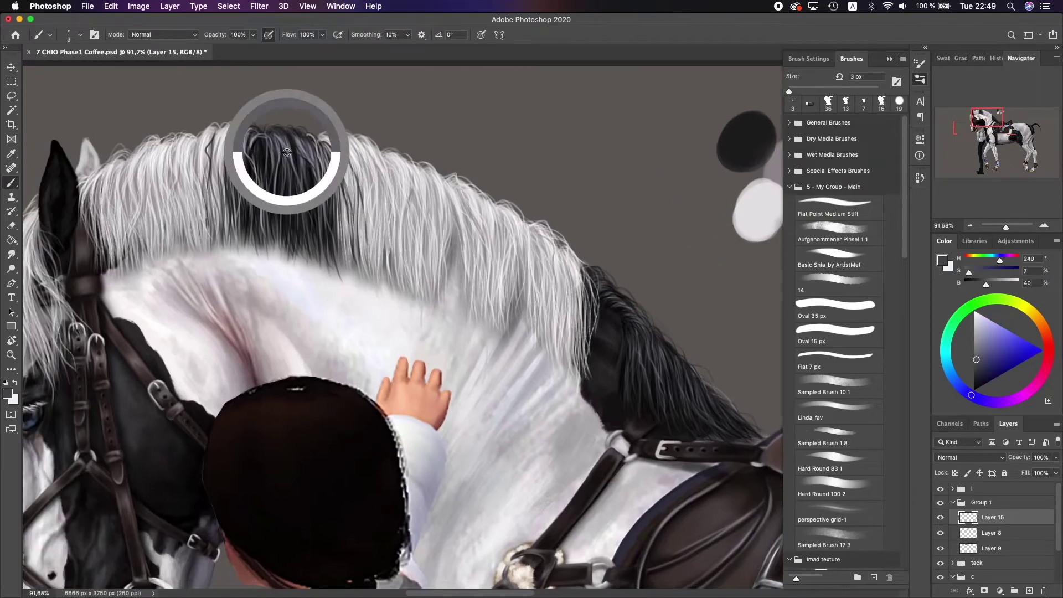
drag(277, 144, 261, 227)
drag(487, 294, 476, 370)
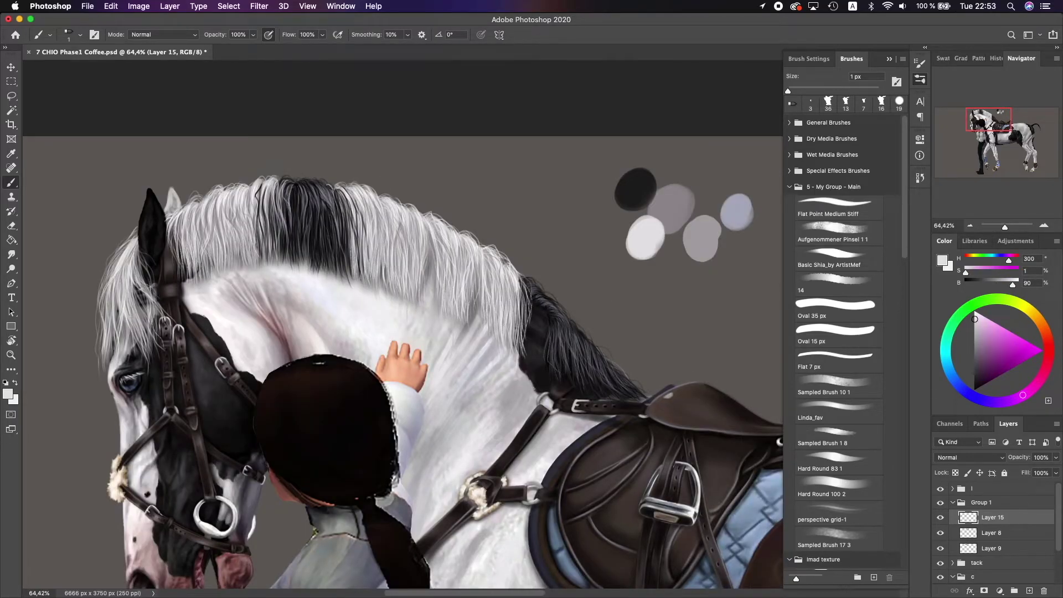
drag(486, 214, 409, 176)
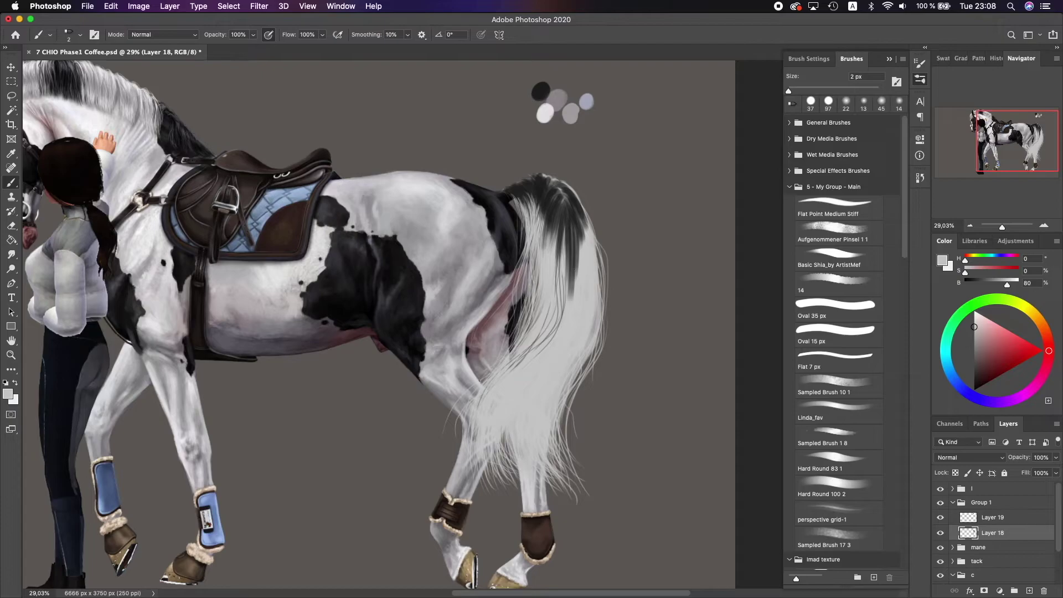
- Paint grey shading strands and white highlight strands through the pale tail on Layer 18 with a 4 px brush
scroll(532, 332, down, 2)
key(bracketright)
alt+click(554, 359)
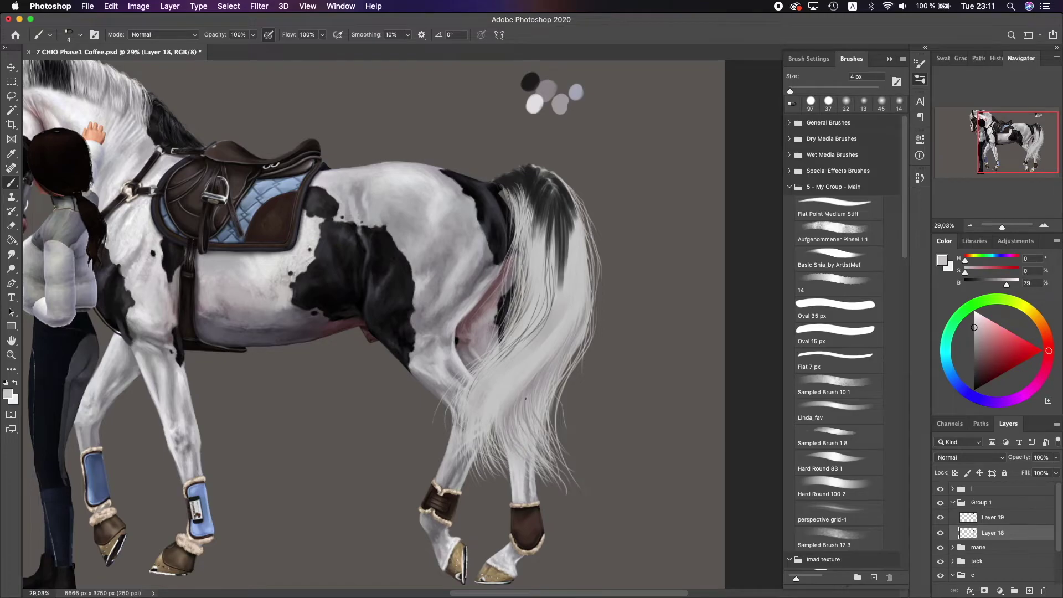
scroll(528, 391, left, 2)
scroll(529, 392, down, 1)
alt+click(535, 361)
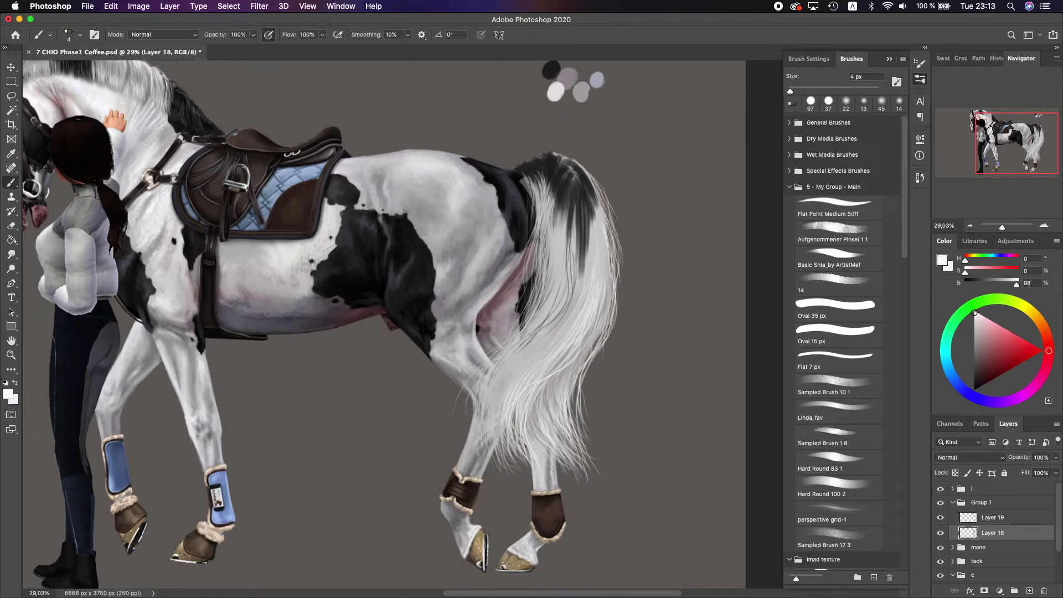
- Add very fine mid-grey and white hairs throughout the tail with a 1 px brush
alt+click(571, 309)
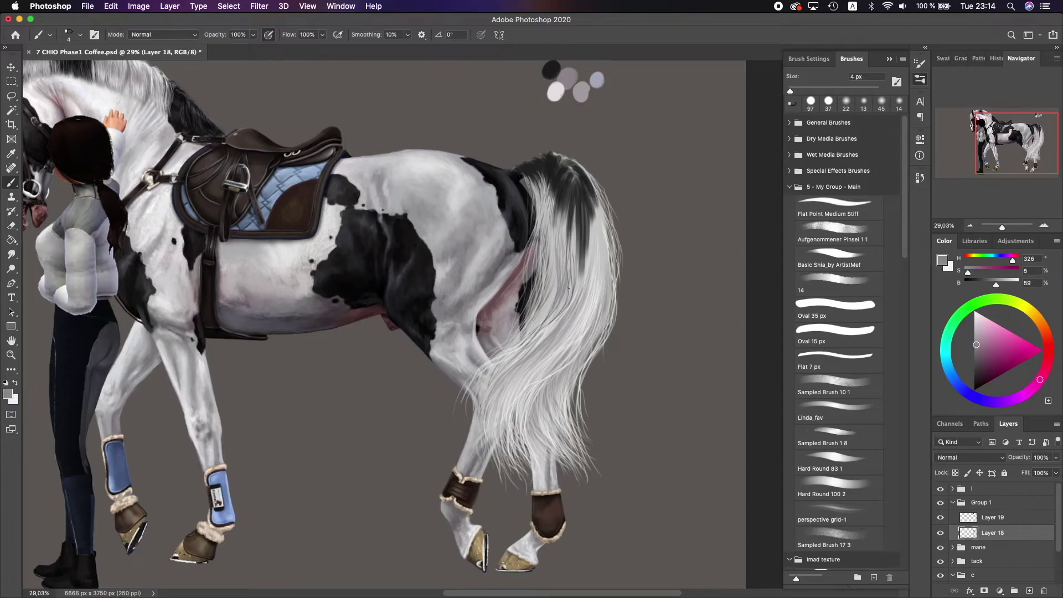
scroll(568, 287, up, 2)
key(bracketleft)
key(bracketleft)
key(bracketleft)
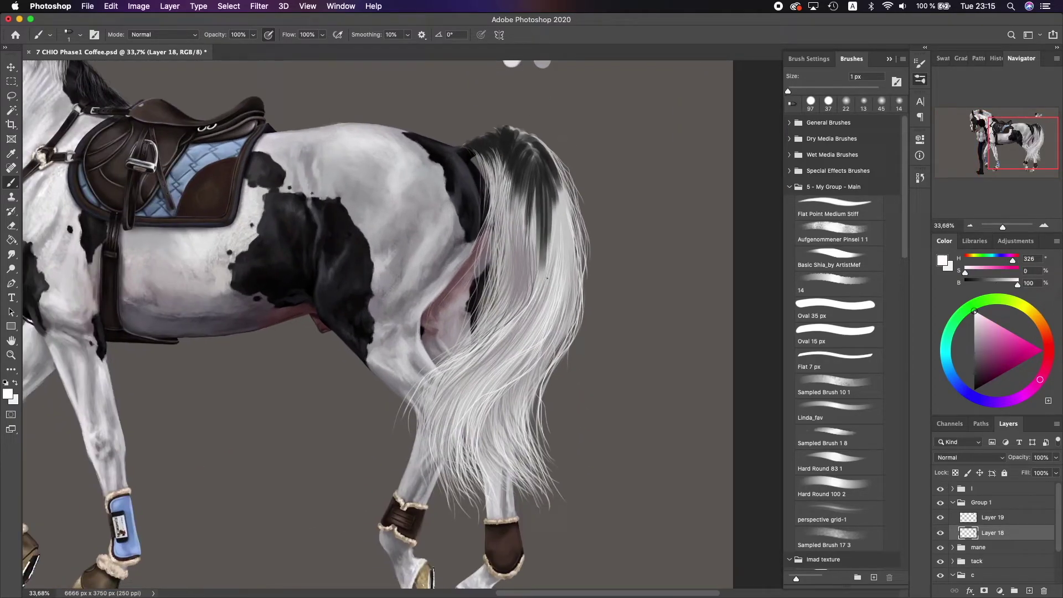
scroll(305, 324, up, 3)
alt+click(509, 316)
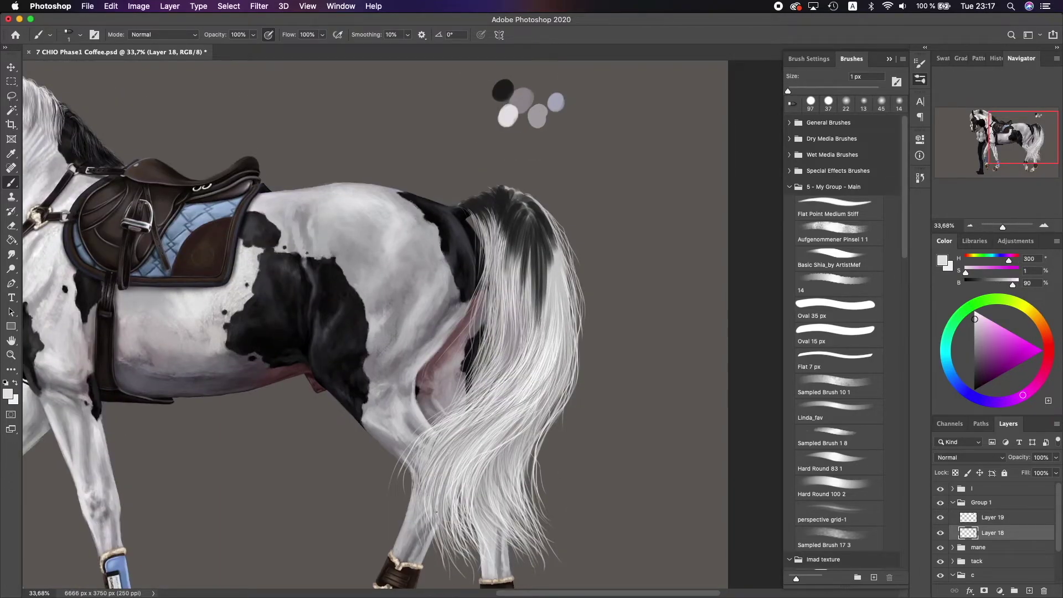
alt+click(480, 450)
- Paint near-black strands from the tail head down over the white hair with a 4 px brush
scroll(523, 256, down, 1)
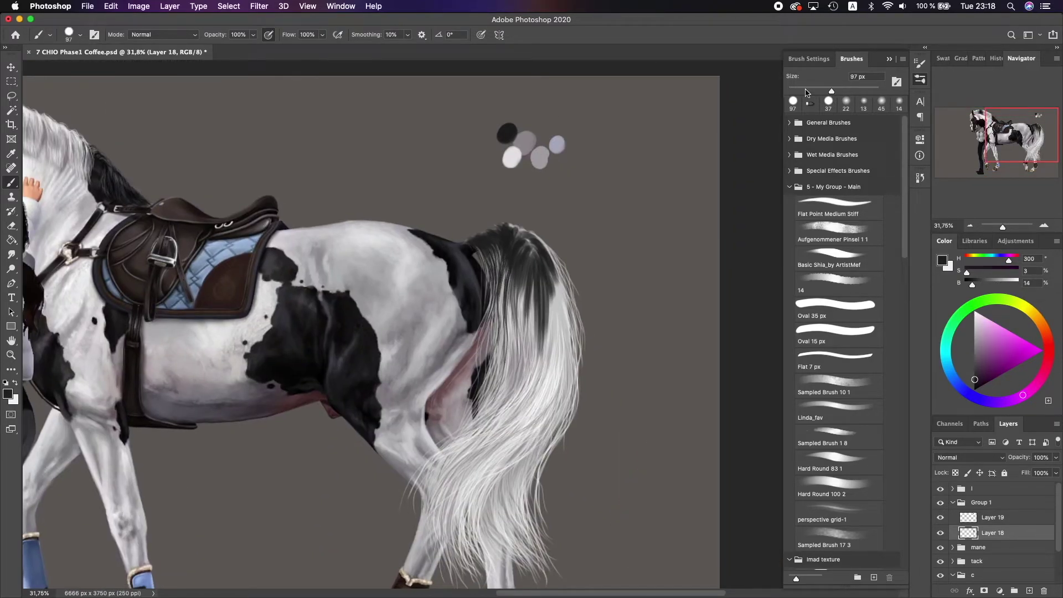
click(810, 103)
click(599, 278)
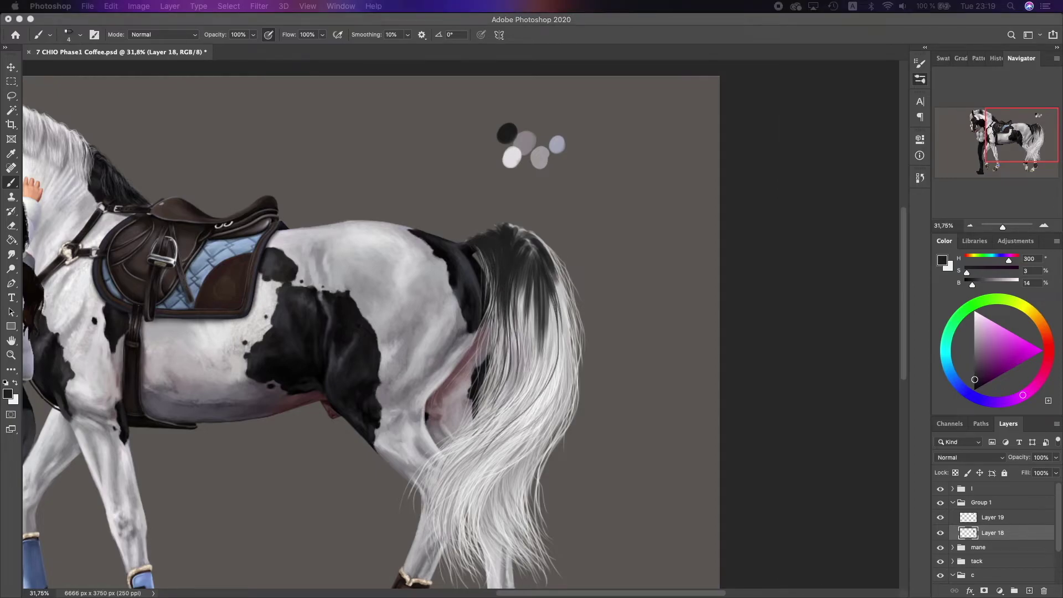
key(F5)
drag(523, 238, 512, 344)
drag(526, 280, 476, 426)
drag(554, 299, 437, 521)
drag(565, 277, 443, 459)
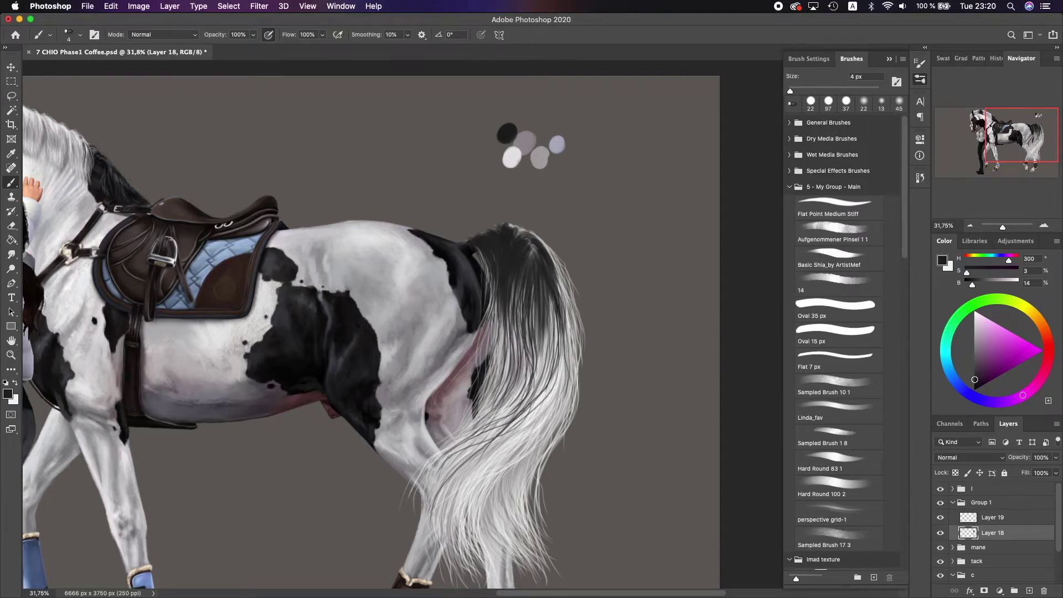
- Fill the middle of the upper tail with near-black hair and sweep dark strands into the white lower part
scroll(526, 277, down, 2)
drag(532, 193, 498, 343)
scroll(526, 277, right, 3)
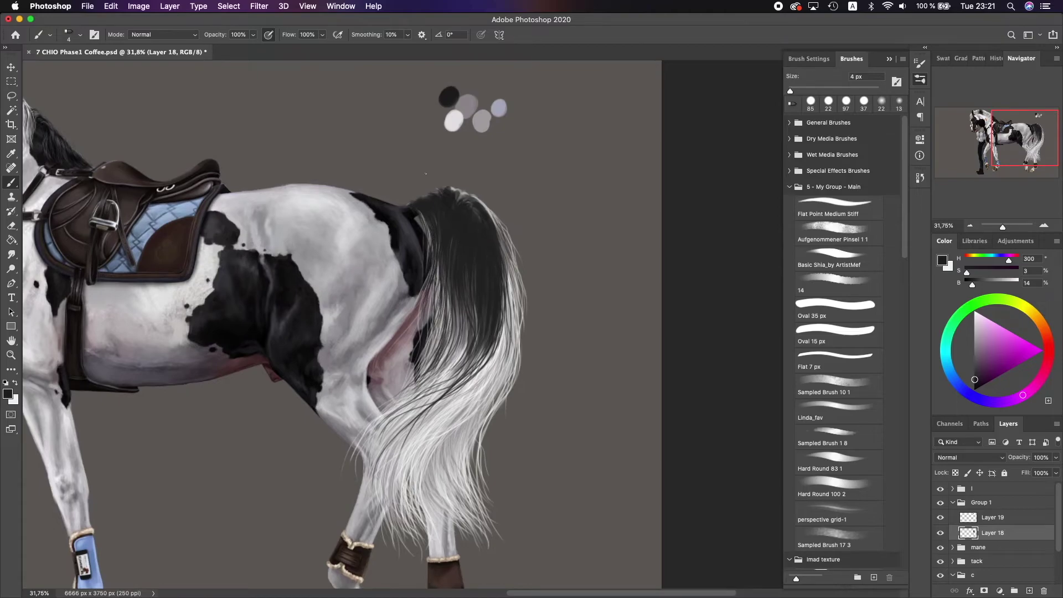
scroll(426, 174, down, 2)
drag(461, 244, 354, 432)
drag(463, 261, 378, 404)
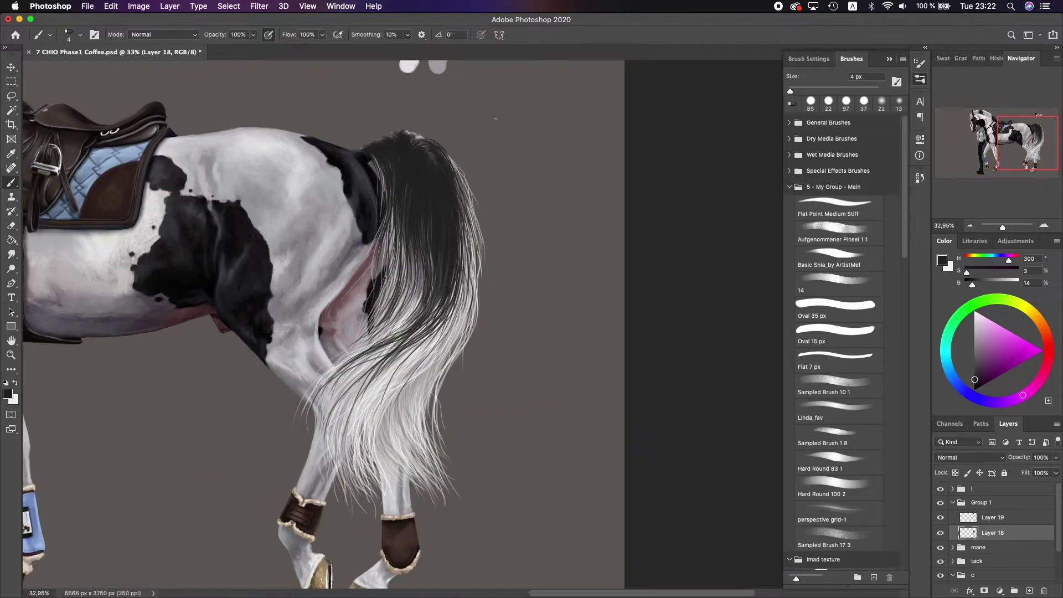
- Widen the tail's black section toward its outer edge and thicken the dark strands beside the hindquarters
scroll(496, 118, up, 3)
drag(485, 252, 443, 351)
drag(515, 227, 482, 383)
drag(498, 327, 393, 405)
scroll(499, 311, up, 1)
drag(513, 255, 506, 297)
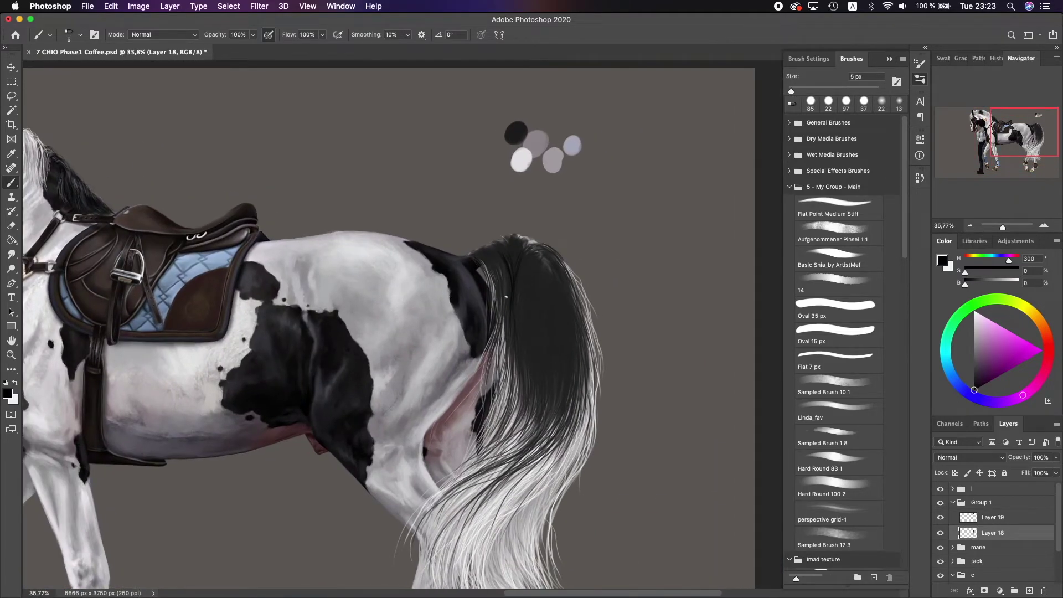
- Cover the remaining white hairs at the tail head with near-black strands using a 5 px brush
scroll(505, 298, up, 2)
alt+click(476, 336)
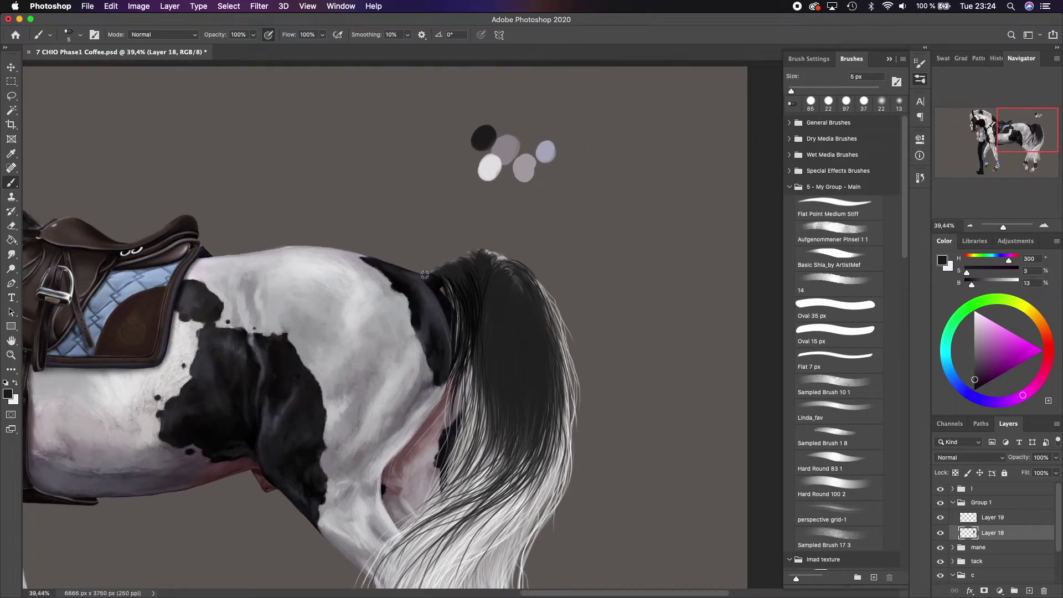
scroll(475, 337, up, 3)
scroll(472, 250, right, 2)
alt+click(406, 247)
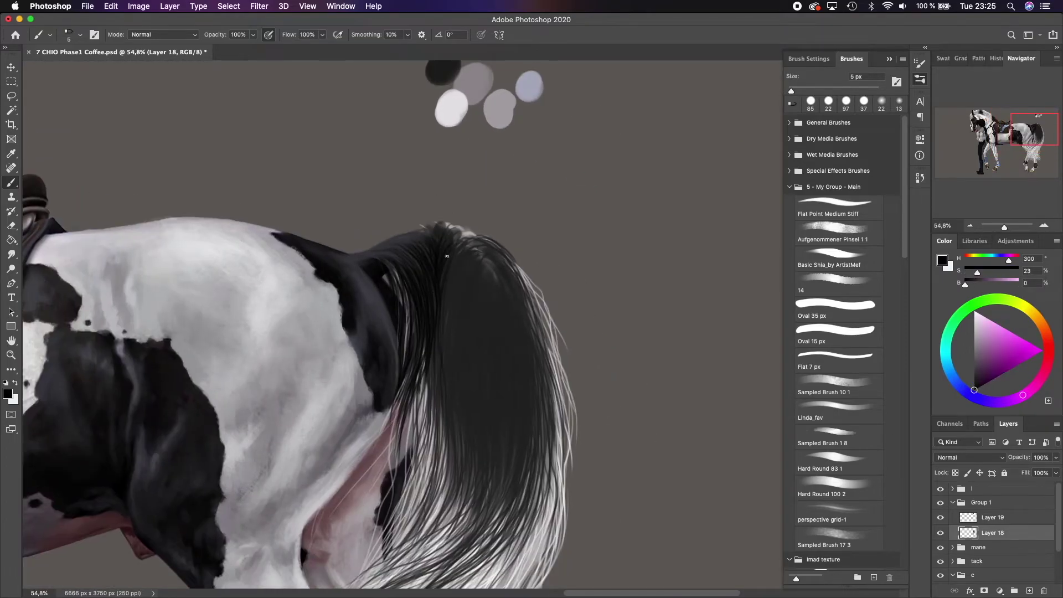
scroll(447, 256, down, 2)
alt+click(498, 294)
- Draw fine black strands through the dark upper tail with a 3 px brush
click(791, 91)
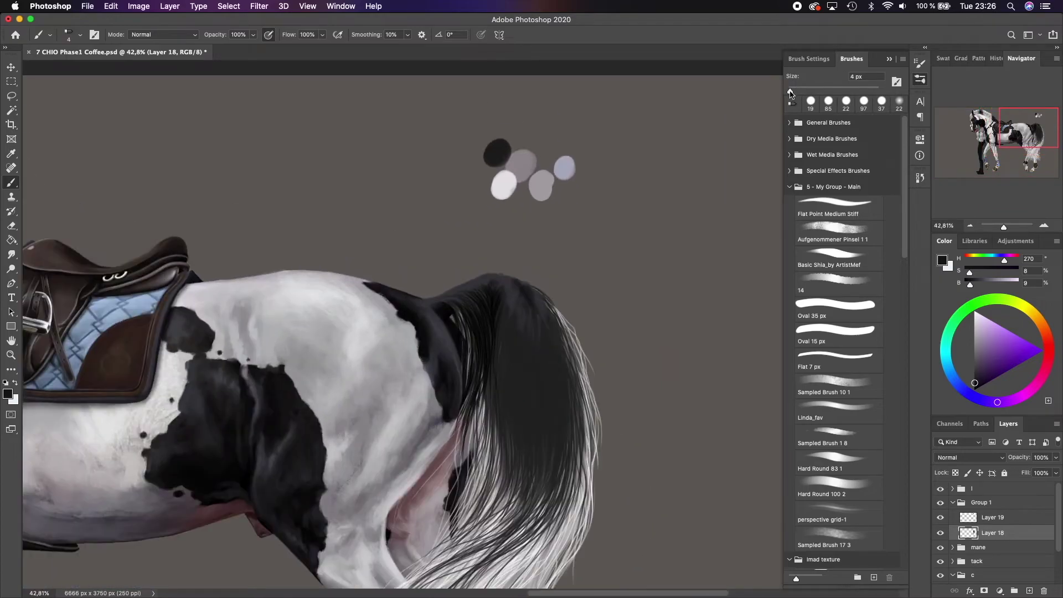
click(790, 92)
scroll(484, 274, down, 2)
scroll(484, 274, right, 2)
alt+click(484, 275)
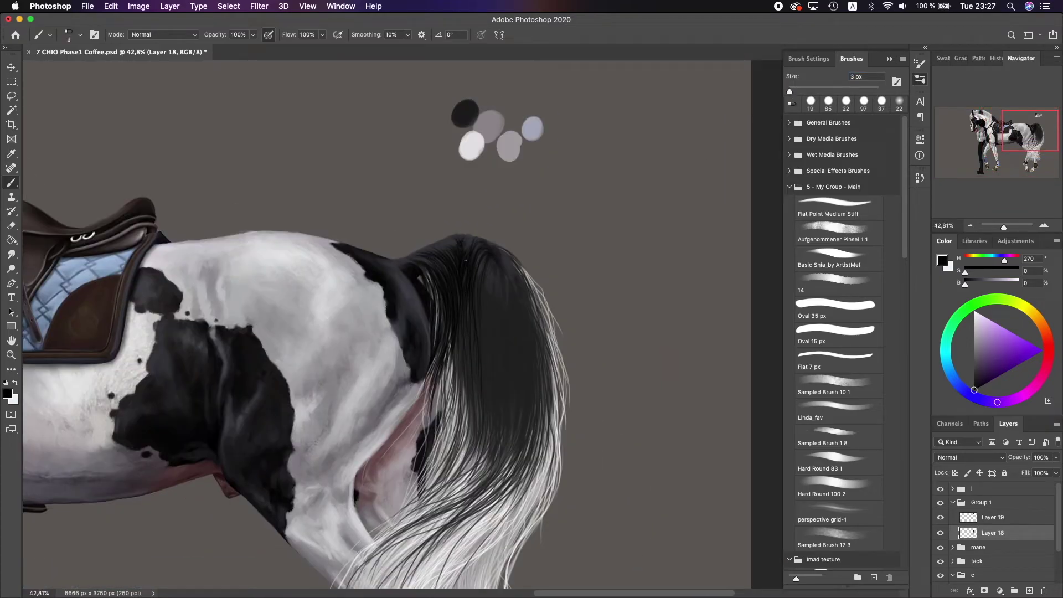
scroll(478, 310, up, 1)
scroll(477, 310, down, 1)
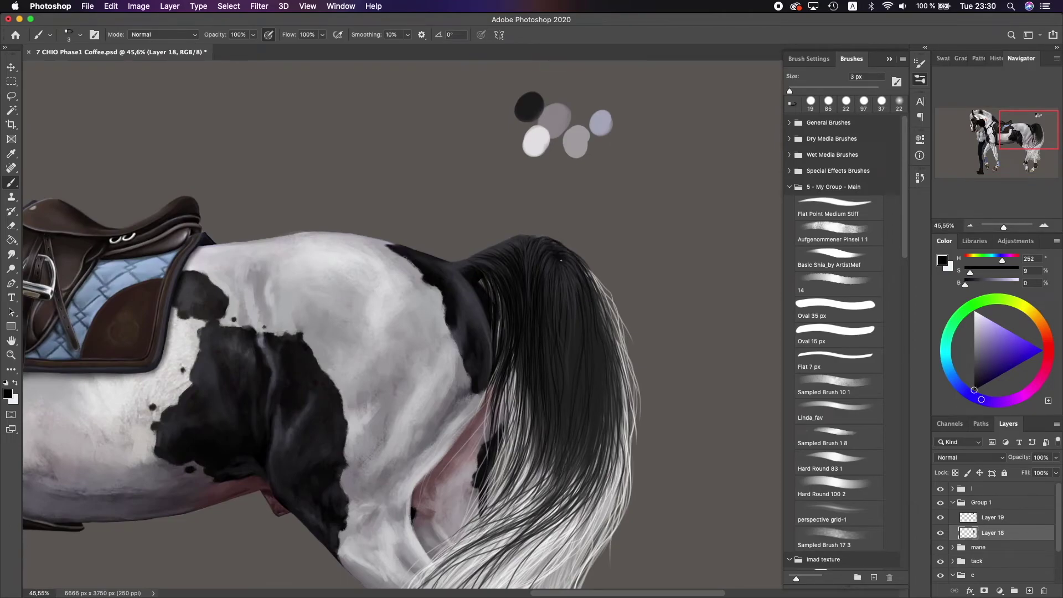
- Deepen the lower part of the tail's dark section with black strands using 3 px and 4 px brushes
scroll(571, 302, down, 2)
alt+click(576, 280)
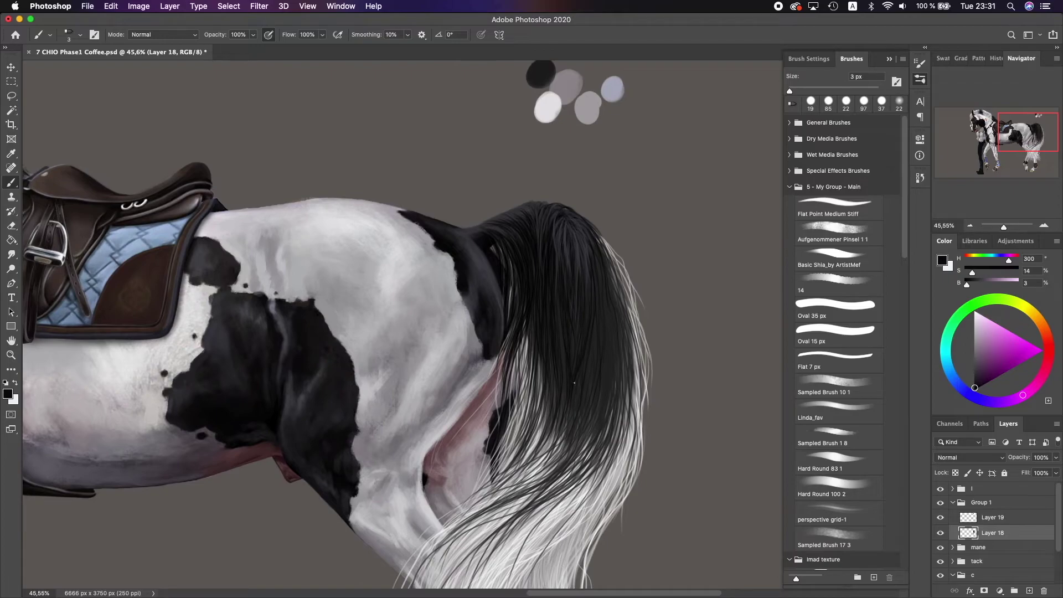
scroll(576, 368, down, 2)
scroll(576, 367, up, 2)
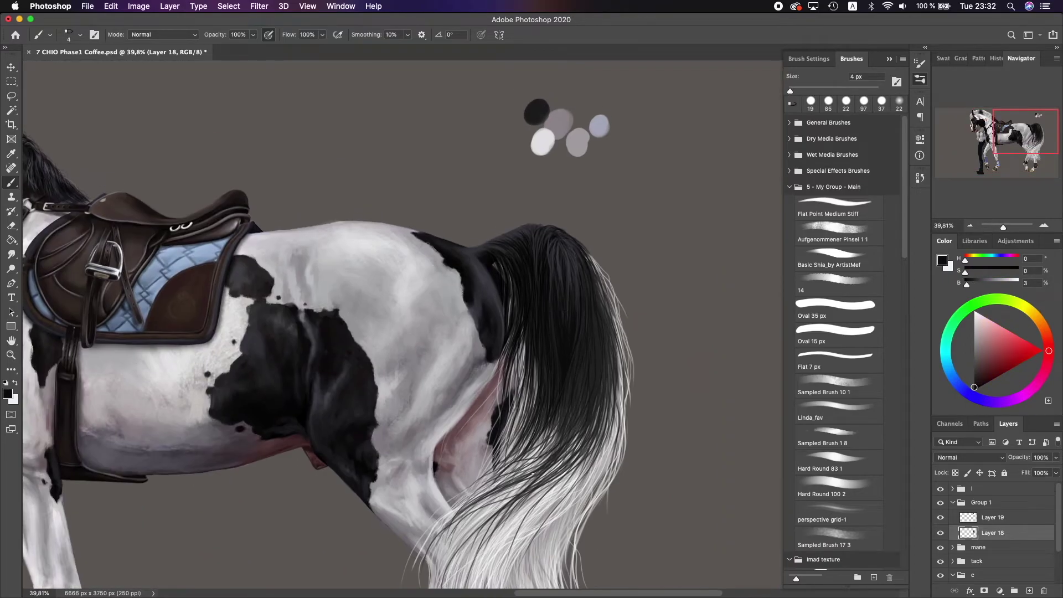
- Add blue-grey highlight strands to the tail head and upper tail with 4 px and 2 px brushes
key(bracketleft)
key(bracketleft)
key(bracketleft)
alt+click(543, 449)
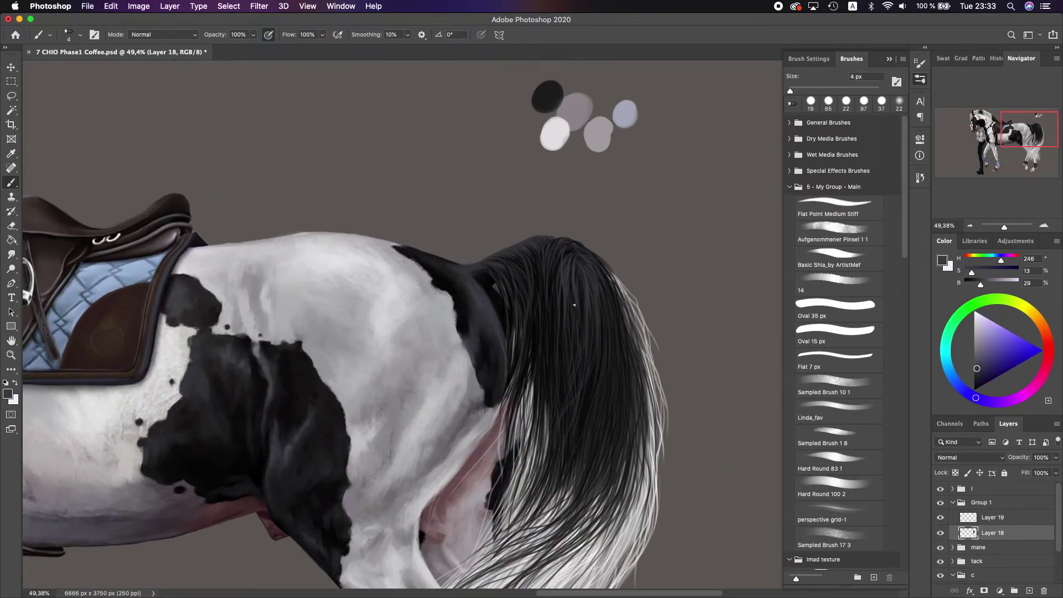
alt+click(517, 249)
alt+click(500, 255)
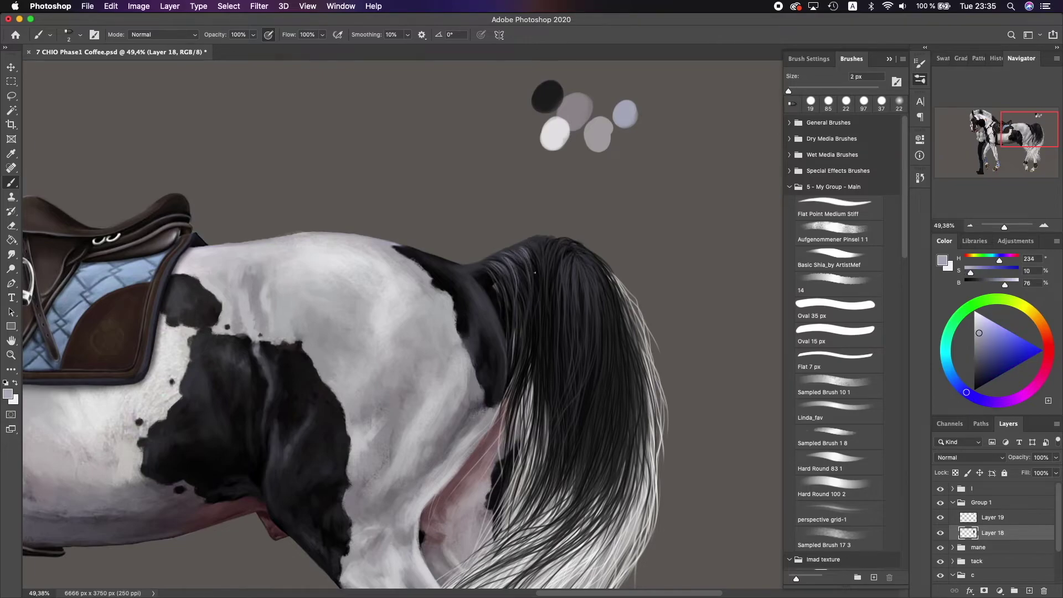
- Extend the fine blue-grey highlights down the centre of the black tail section with a 2 px brush
scroll(504, 238, down, 2)
scroll(504, 238, right, 2)
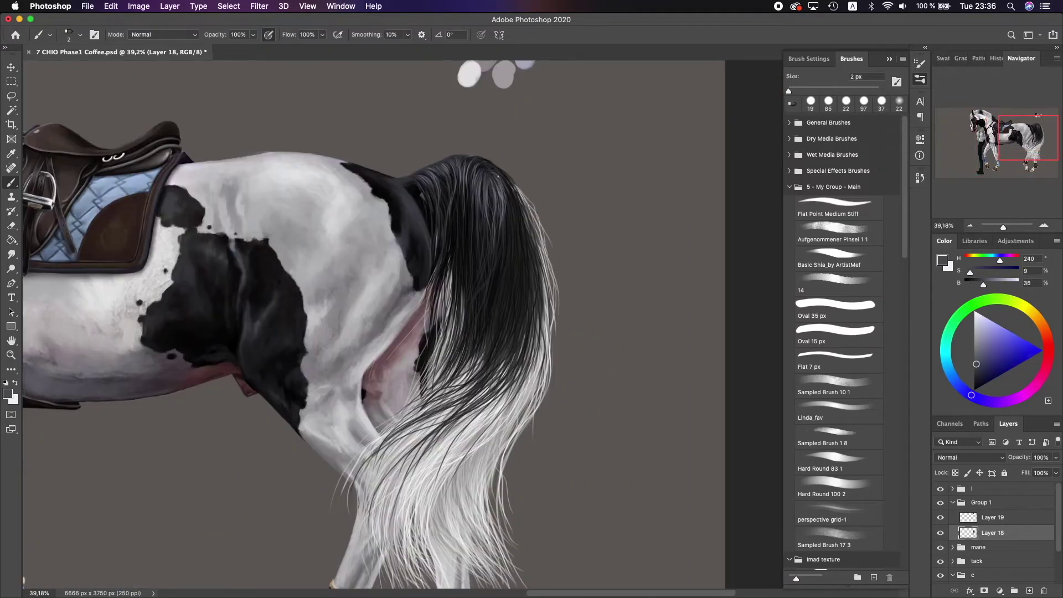
scroll(480, 183, down, 3)
alt+click(486, 226)
scroll(486, 226, up, 2)
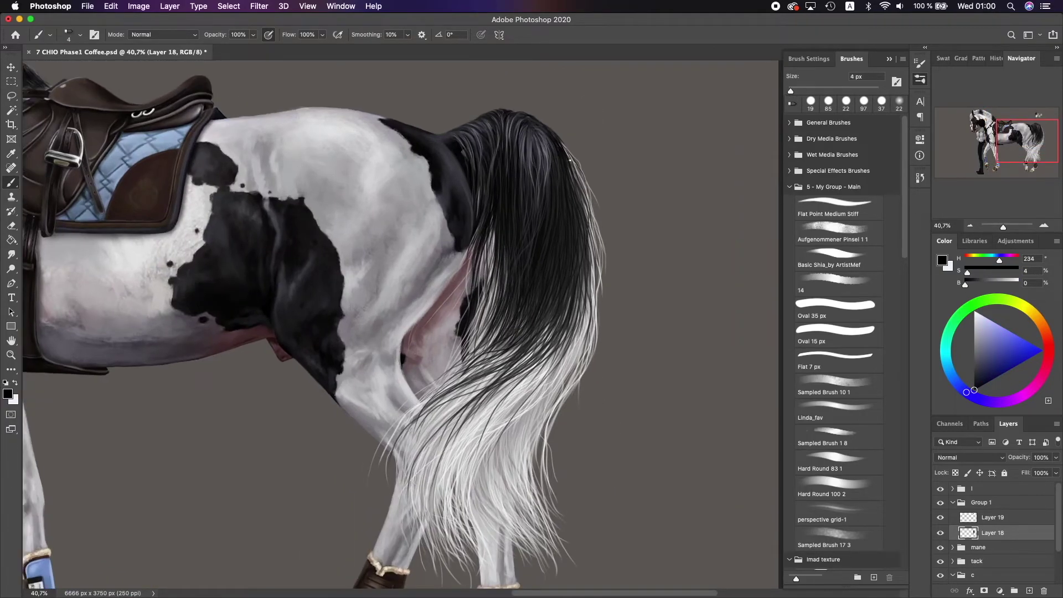
- Paint black strands over the white hairs along the tail's outer edge and down into its pale lower half
scroll(399, 321, down, 2)
drag(543, 294, 487, 410)
drag(554, 244, 515, 344)
drag(493, 227, 443, 371)
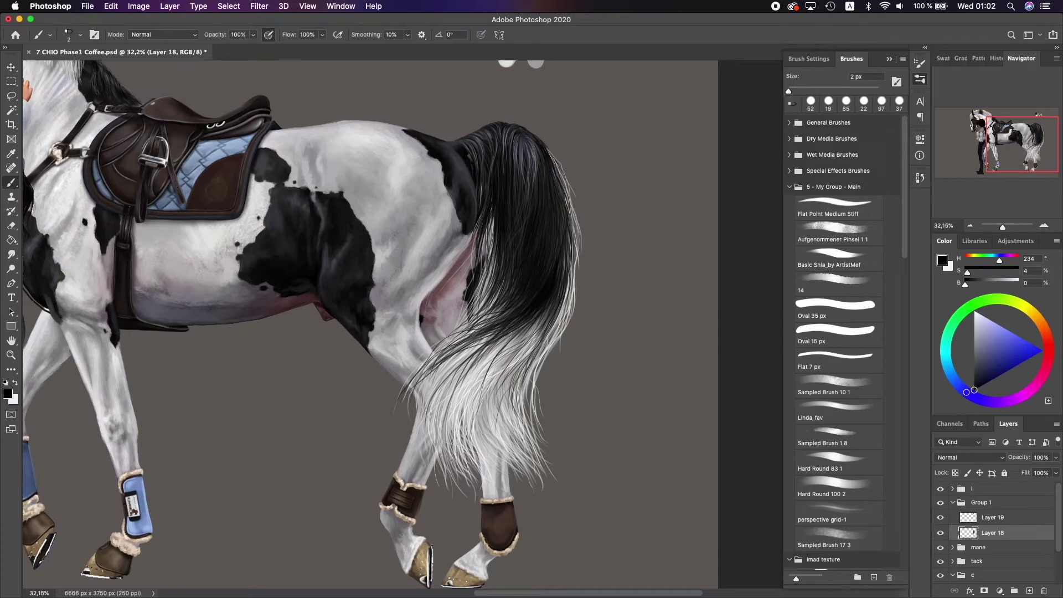
- Paint long black strands from the tail's dark section through its pale lower half towards the hind leg
drag(571, 261, 535, 360)
scroll(524, 185, up, 1)
drag(549, 149, 481, 444)
drag(543, 341, 432, 531)
drag(487, 360, 396, 501)
scroll(399, 321, down, 5)
scroll(399, 321, up, 5)
- Add thin hair strands in sampled colours along the tail's outer edge
alt+click(563, 75)
key(bracketright)
drag(603, 238, 601, 329)
alt+click(554, 249)
drag(607, 216, 576, 459)
- Reshape the tail's outline and flow in two passes of the Liquify filter
key(super+shift+x)
key(Return)
scroll(761, 373, down, 1)
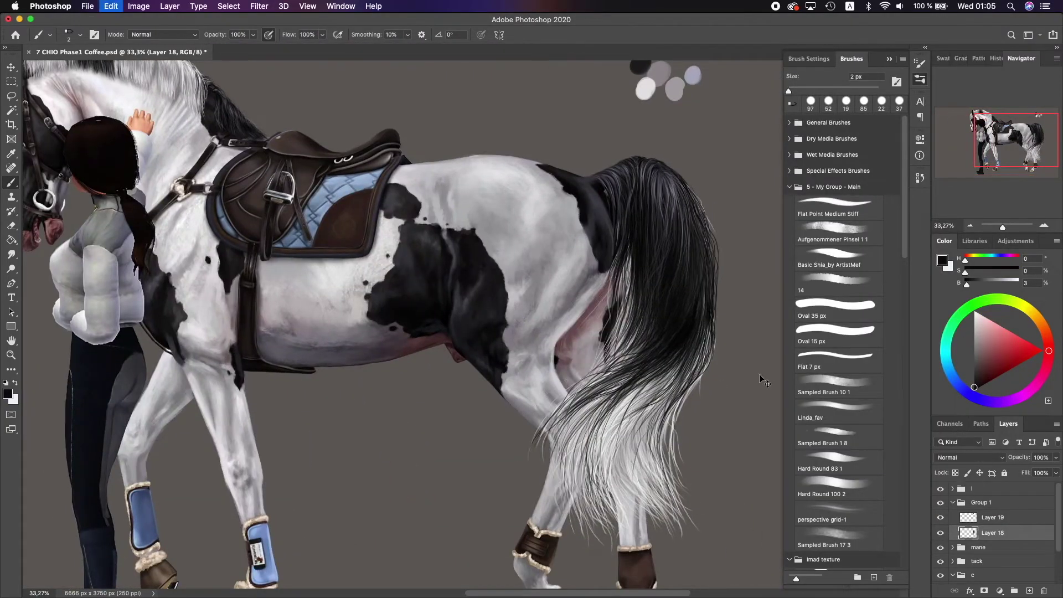
scroll(764, 410, down, 2)
scroll(766, 443, up, 2)
key(super+shift+x)
drag(605, 226, 510, 344)
key(Return)
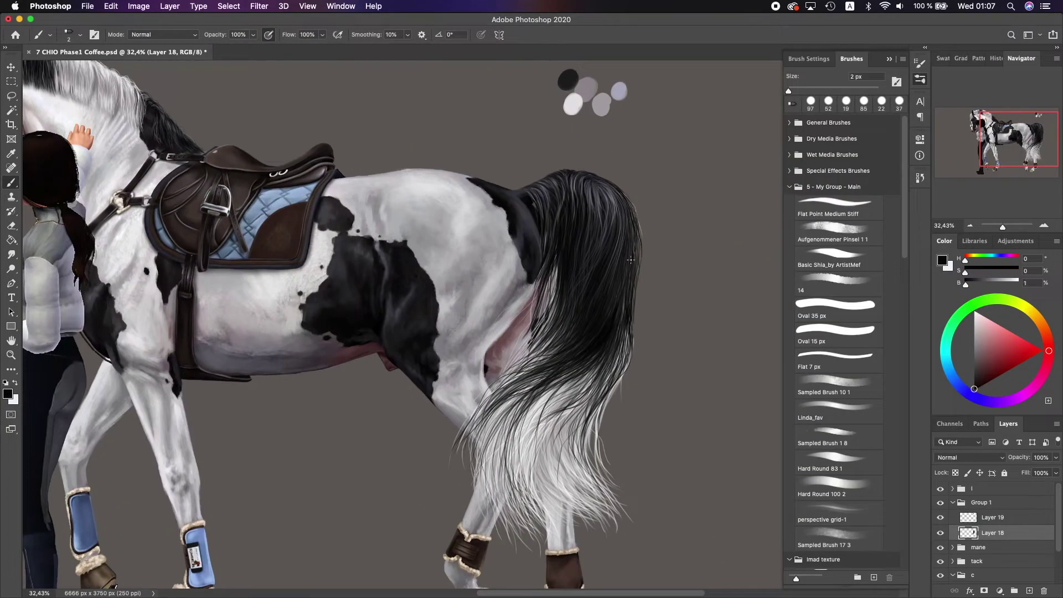
- Paint highlight strands on the upper tail in the blue-grey swatch colour, add a black swatch, and reduce the brush to 1 px
scroll(601, 147, up, 2)
alt+click(620, 91)
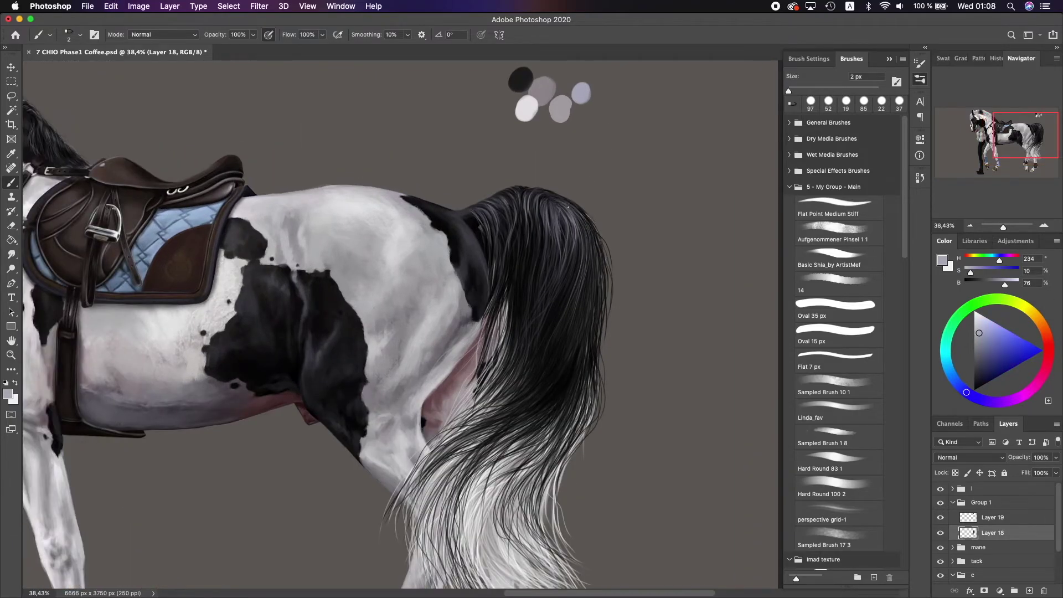
key(d)
key(bracketleft)
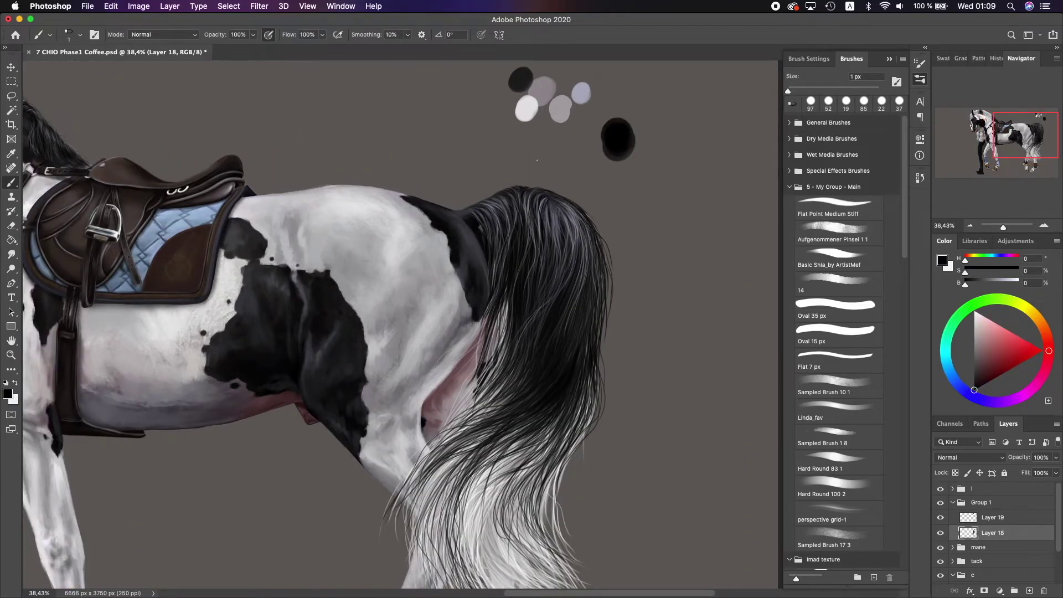
- Layer fine 1 px blue-grey and black hairs over the tail head and down the dark middle section
scroll(387, 321, down, 2)
scroll(388, 321, right, 2)
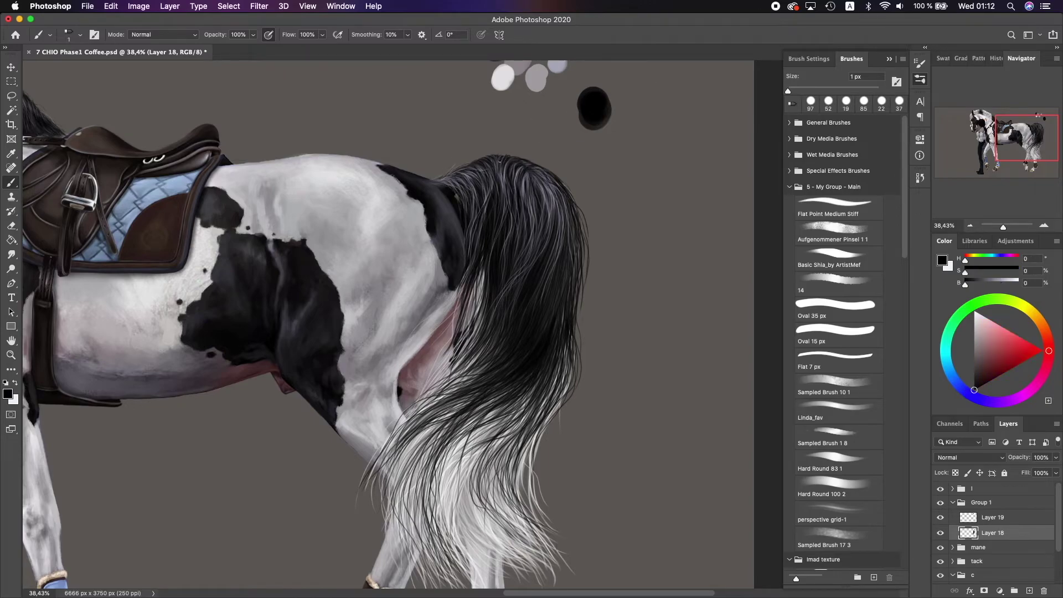
scroll(388, 321, right, 3)
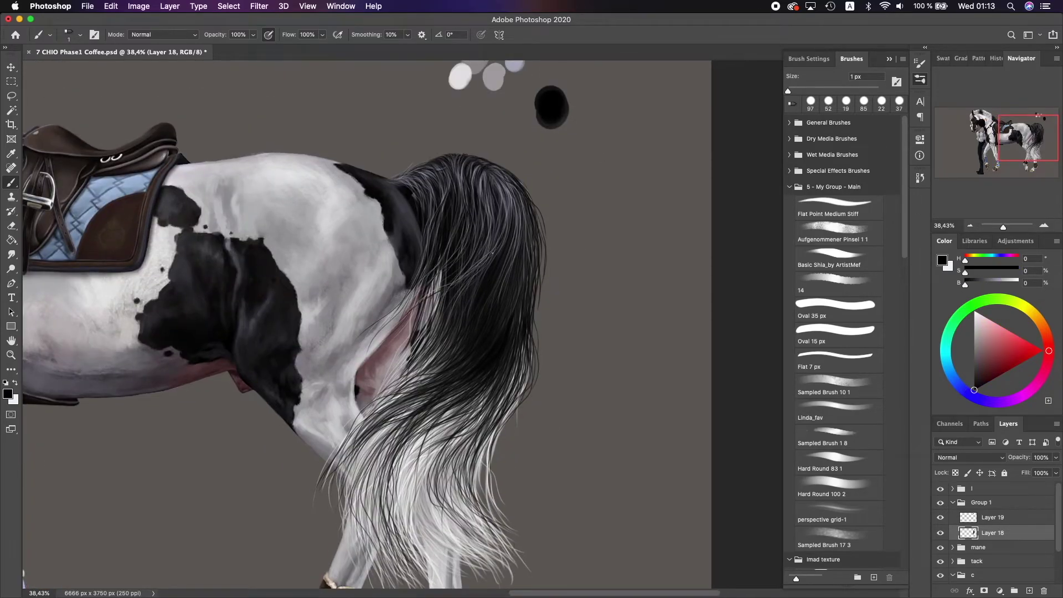
scroll(388, 322, down, 3)
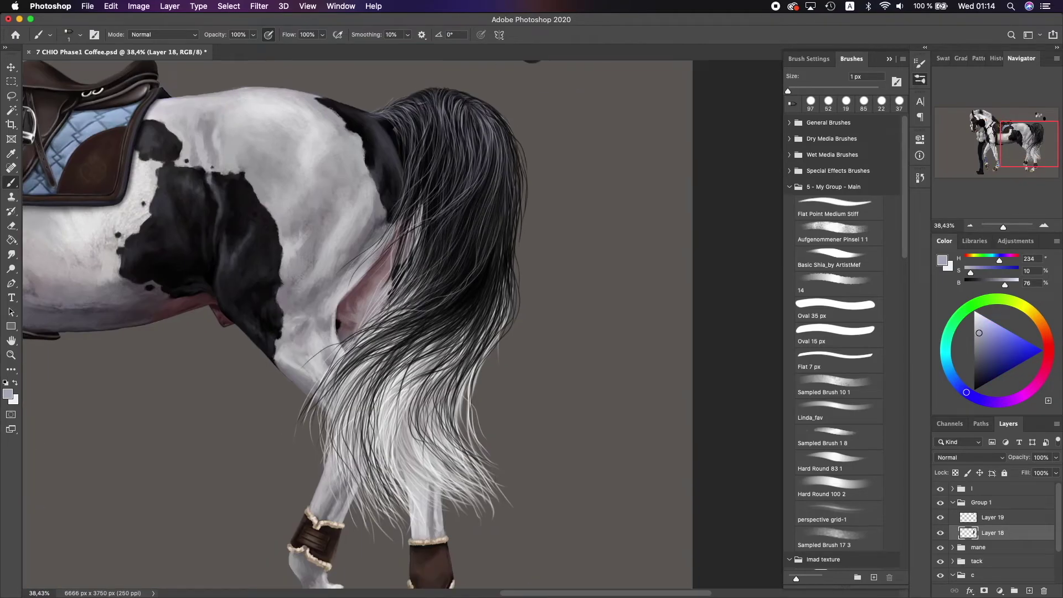
- Alternate 1 px black and white strands across the pale lower tail and add loose flyaway hairs at its edges
scroll(388, 321, up, 2)
key(d)
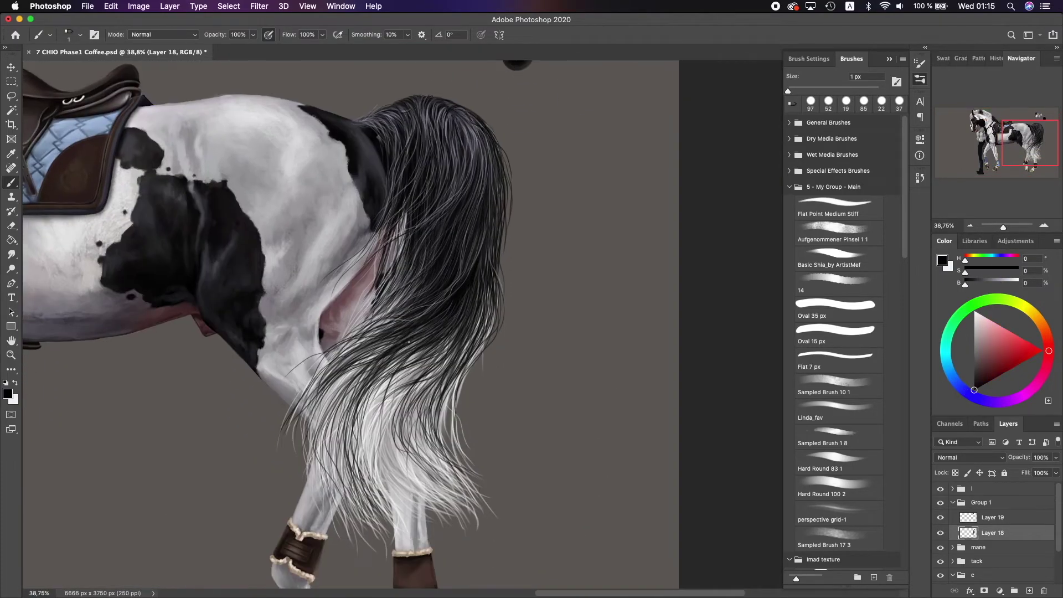
scroll(388, 322, down, 3)
scroll(387, 321, down, 2)
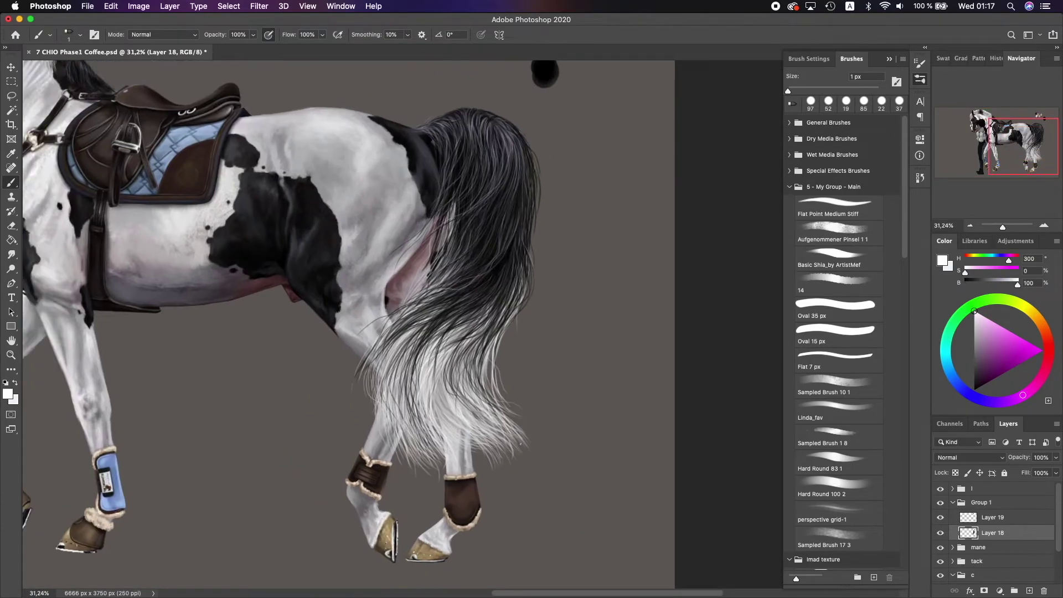
scroll(366, 324, up, 3)
key(d)
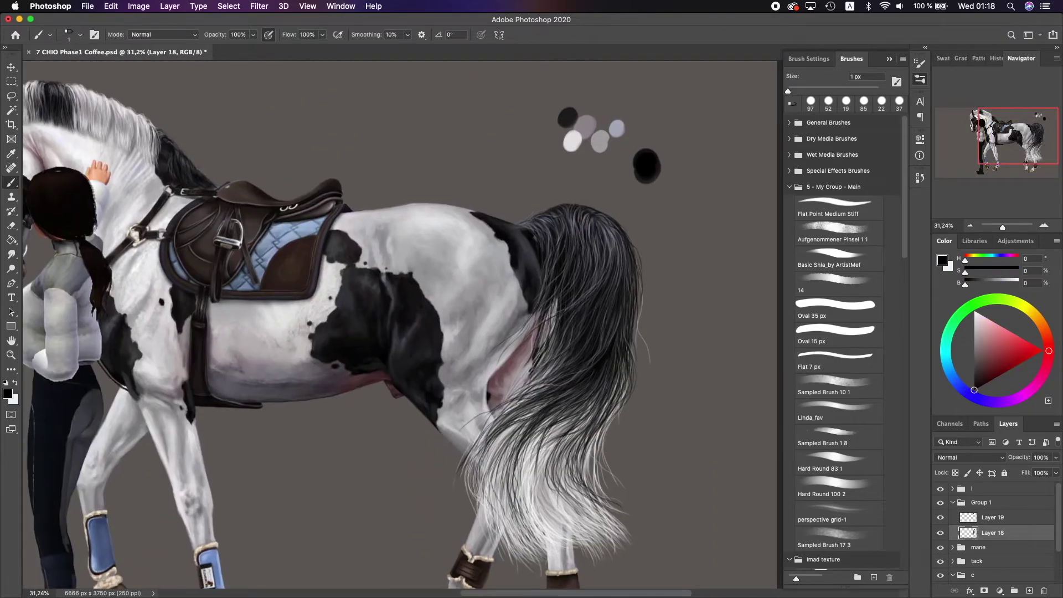
key(x)
scroll(387, 321, down, 2)
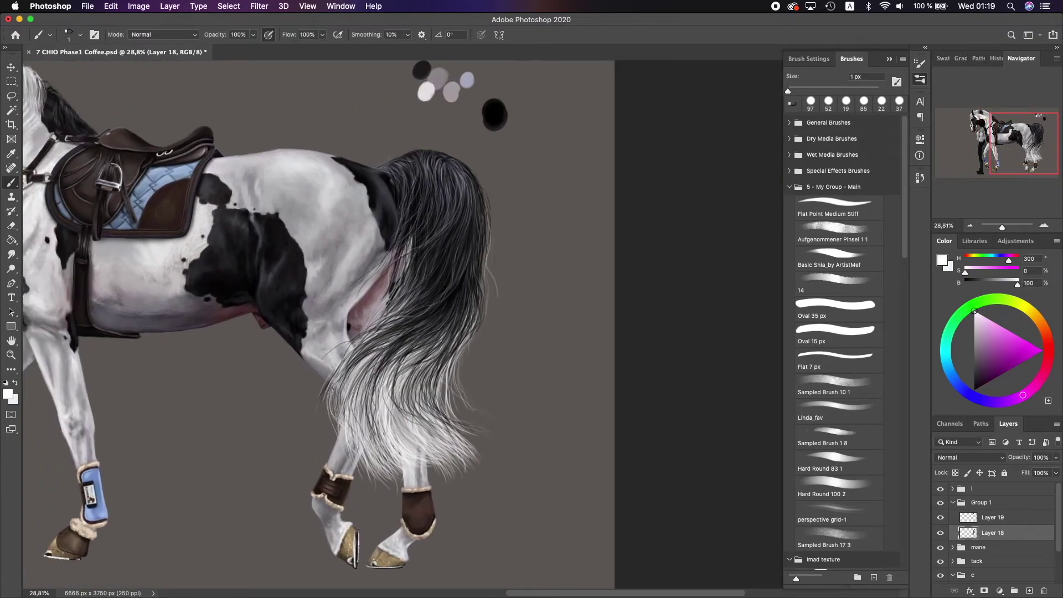
- On a new layer above the tail, brighten its pale section with white and its head with blue-grey using a soft 30 px brush
key(x)
key(super+shift+alt+n)
scroll(523, 258, up, 2)
key(F5)
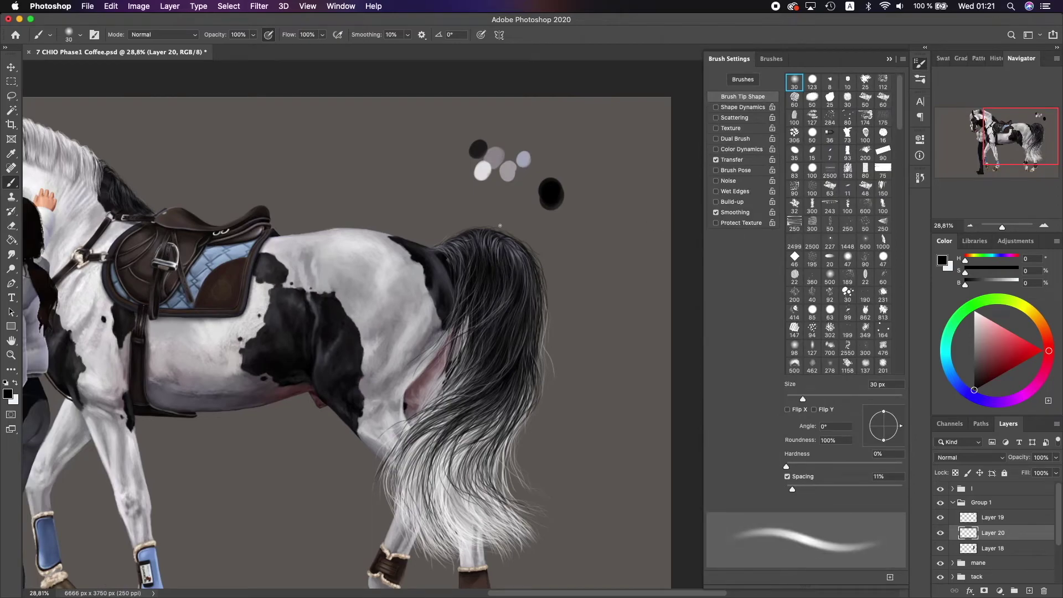
scroll(527, 343, down, 1)
scroll(477, 344, left, 3)
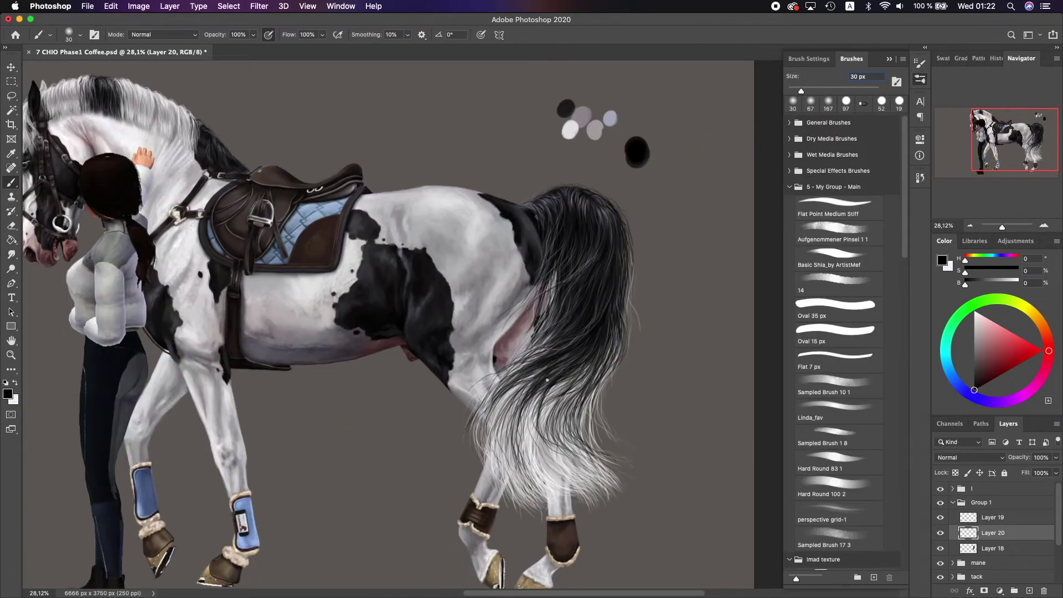
key(x)
drag(549, 387, 530, 478)
scroll(619, 451, up, 2)
alt+click(584, 229)
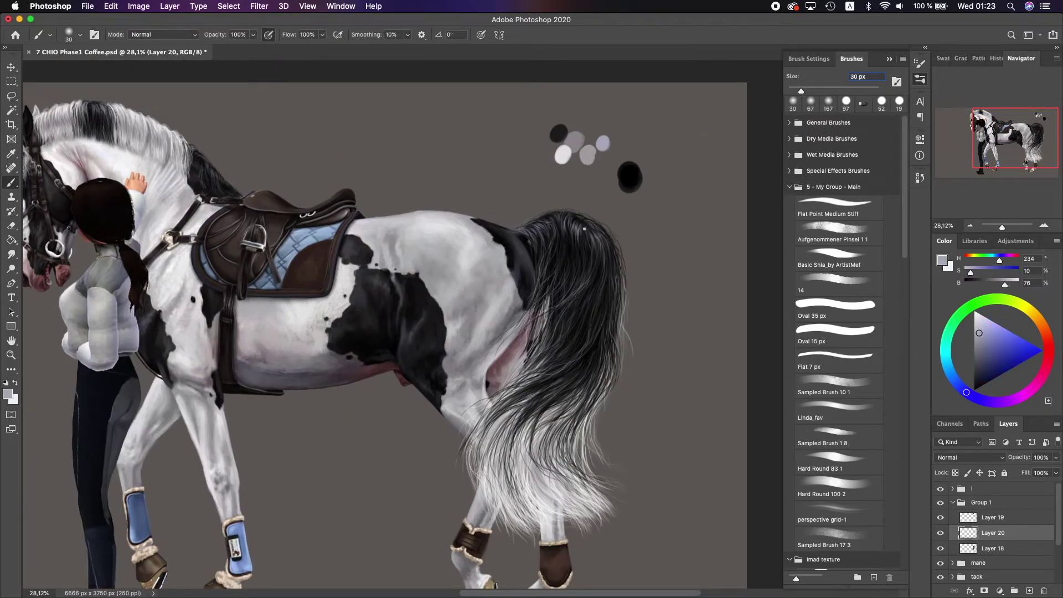
- Shade behind the tail on a new layer with a soft 191 px brush, and highlight on Layer 20 in white at 82 px and 11% opacity
scroll(581, 379, down, 2)
key(super+shift+alt+n)
key(])
key(])
key(])
key(])
key(d)
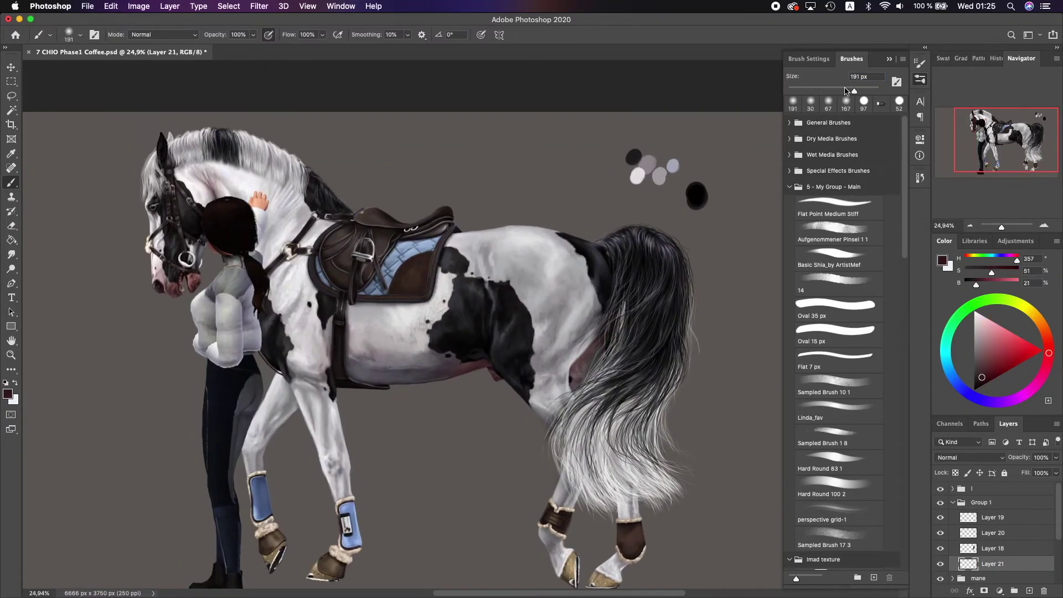
scroll(625, 461, down, 2)
scroll(625, 460, left, 2)
key(x)
click(949, 535)
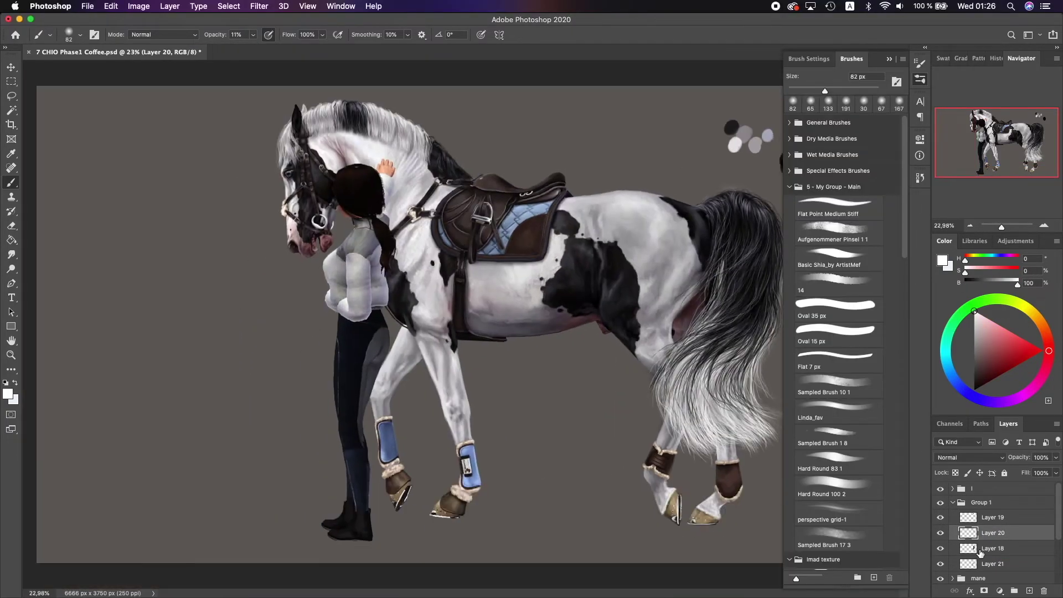
- Retouch the tack on its own layer in a sampled near-black with the Hard Round 100 2 brush at 3 px
scroll(662, 472, up, 5)
click(839, 487)
click(988, 550)
alt+click(329, 327)
scroll(328, 327, down, 5)
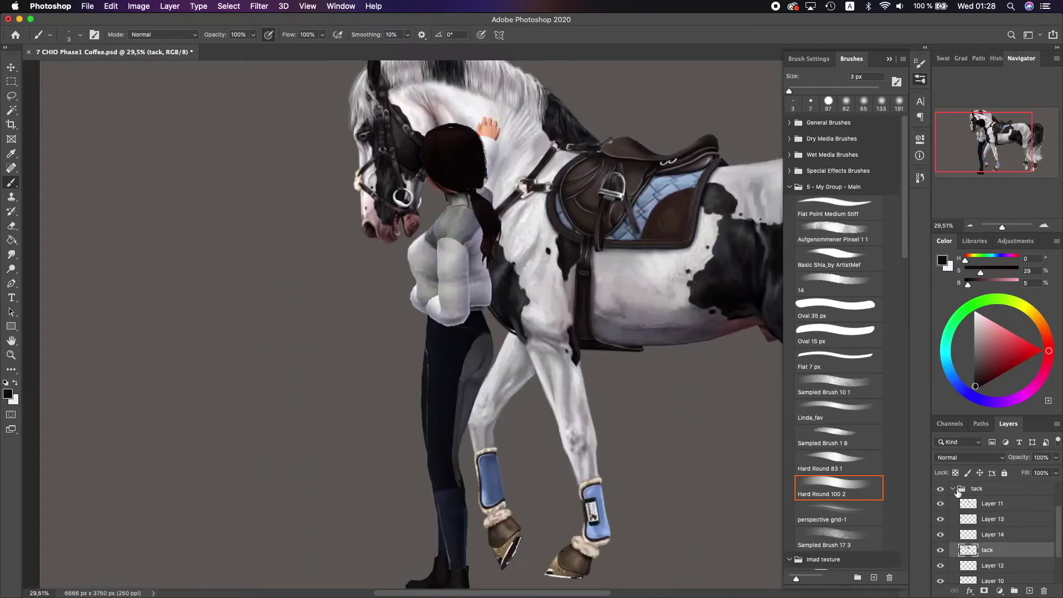
- Create a layer above the tail group and trace a thin white rim light around the muzzle with Flat Point Medium Stiff at 1 px
key(super+shift+alt+n)
key([)
key([)
scroll(355, 332, up, 5)
click(839, 207)
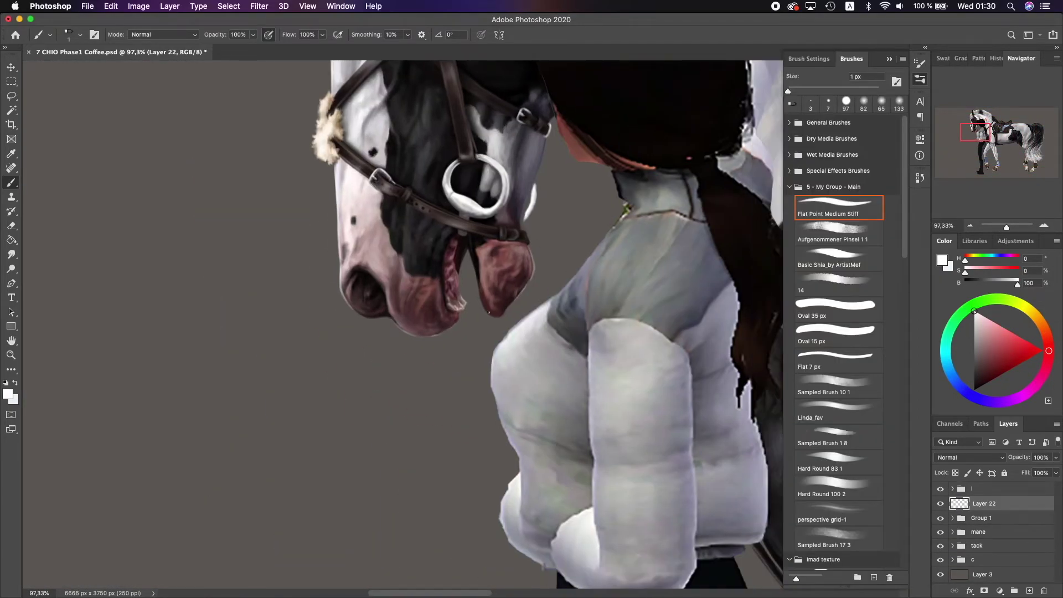
key(x)
key([)
key([)
drag(481, 337, 575, 425)
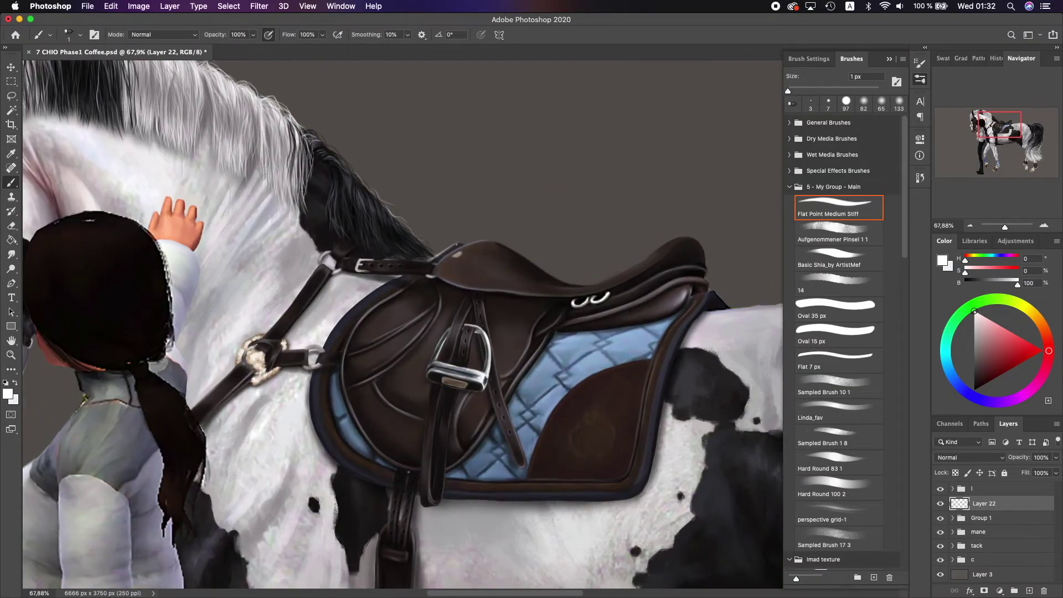
- Continue the 1 px white rim light along the saddle, back, croup, belly and leg outlines
scroll(402, 328, right, 5)
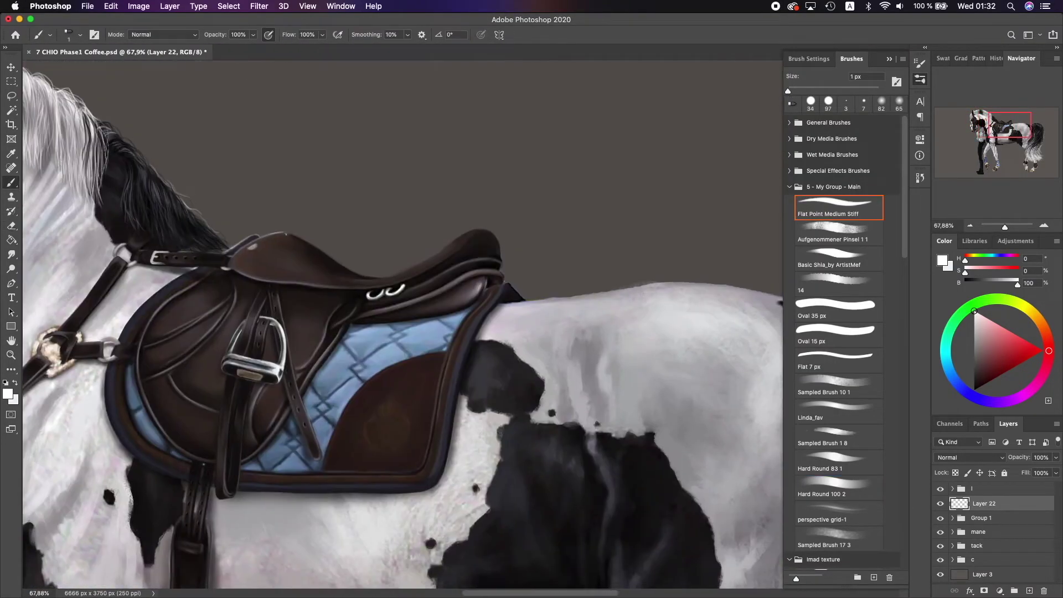
scroll(402, 328, down, 3)
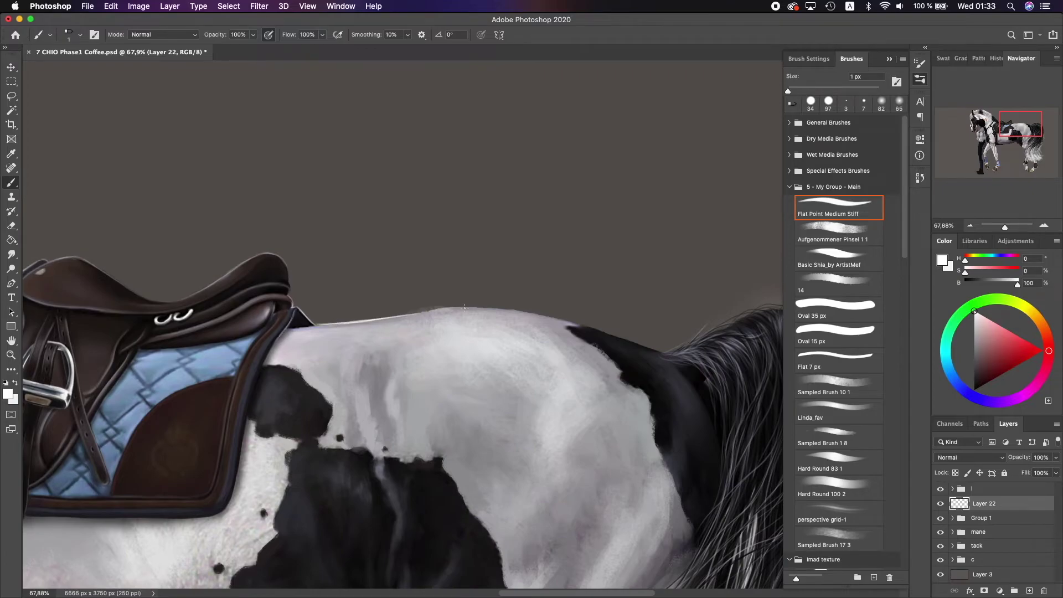
scroll(501, 284, right, 5)
scroll(501, 285, down, 5)
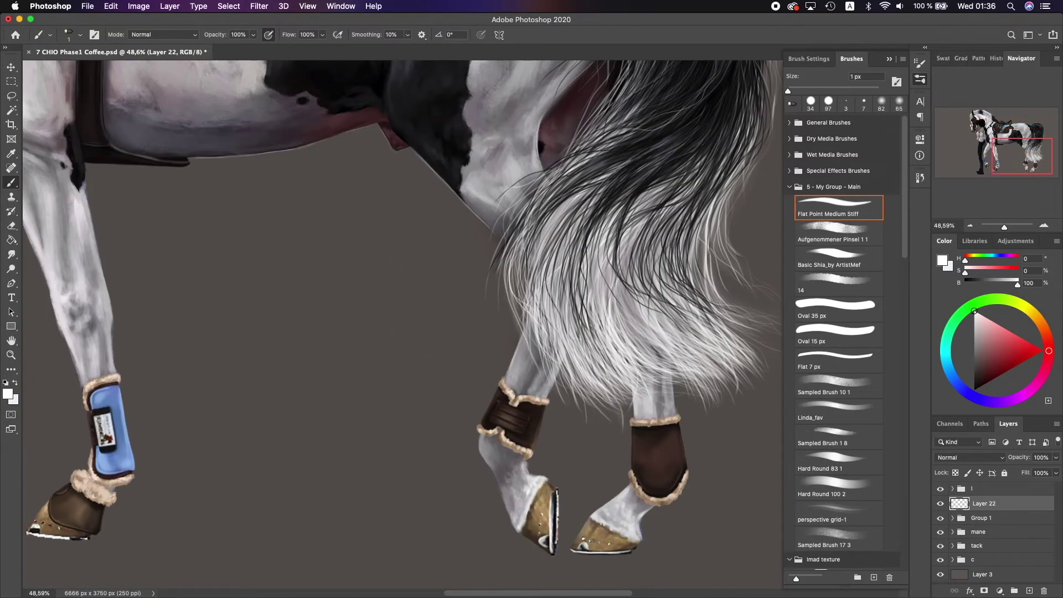
scroll(380, 463, right, 3)
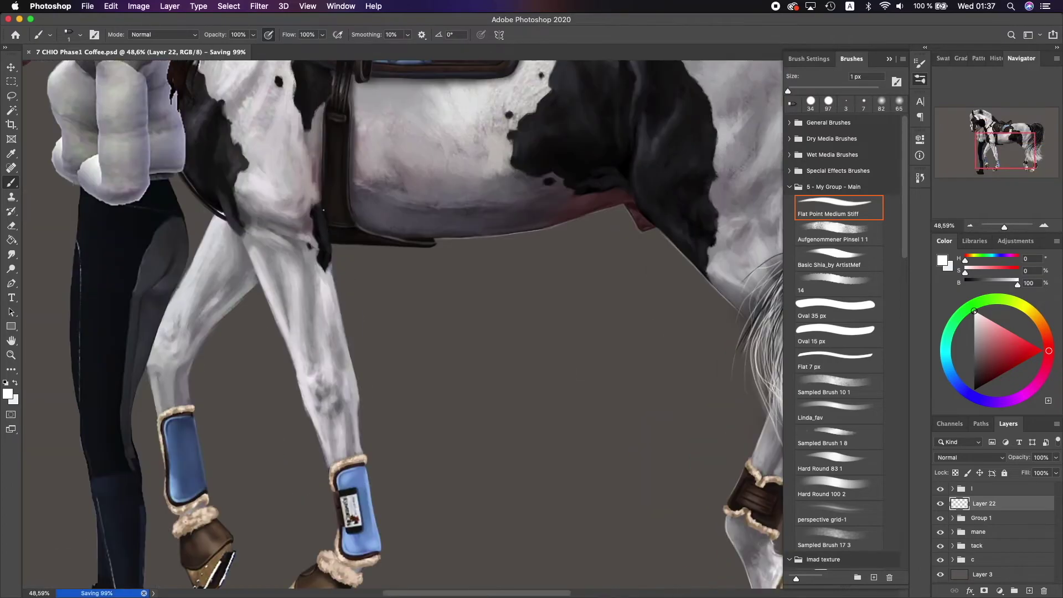
scroll(324, 211, down, 5)
scroll(323, 210, up, 2)
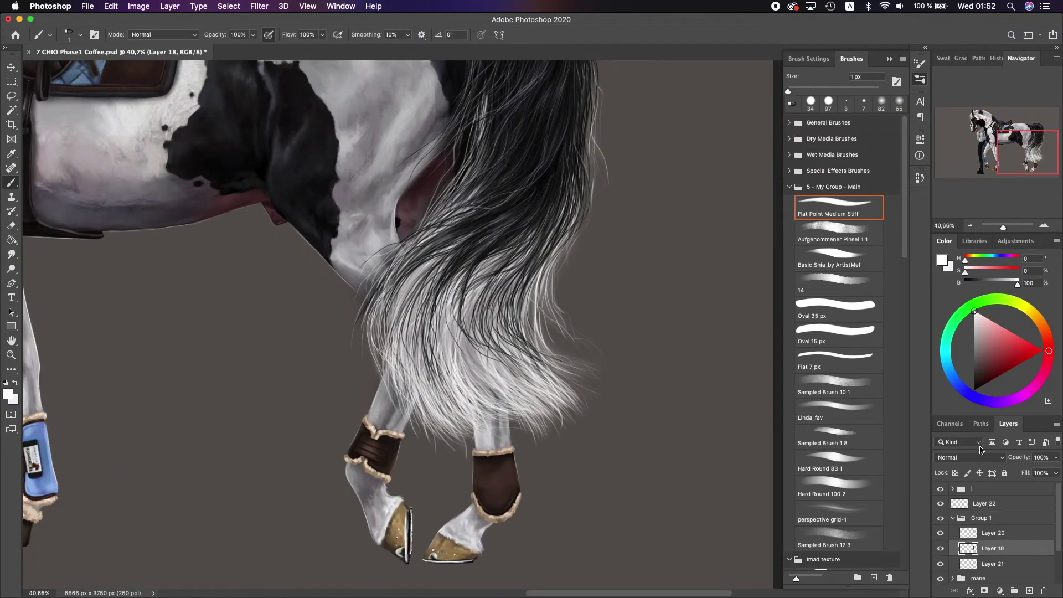
- Refine the rider's raised hand with soft finger shadows on Layer 23 and adjust its shape with the Liquify filter
key(e)
key(F5)
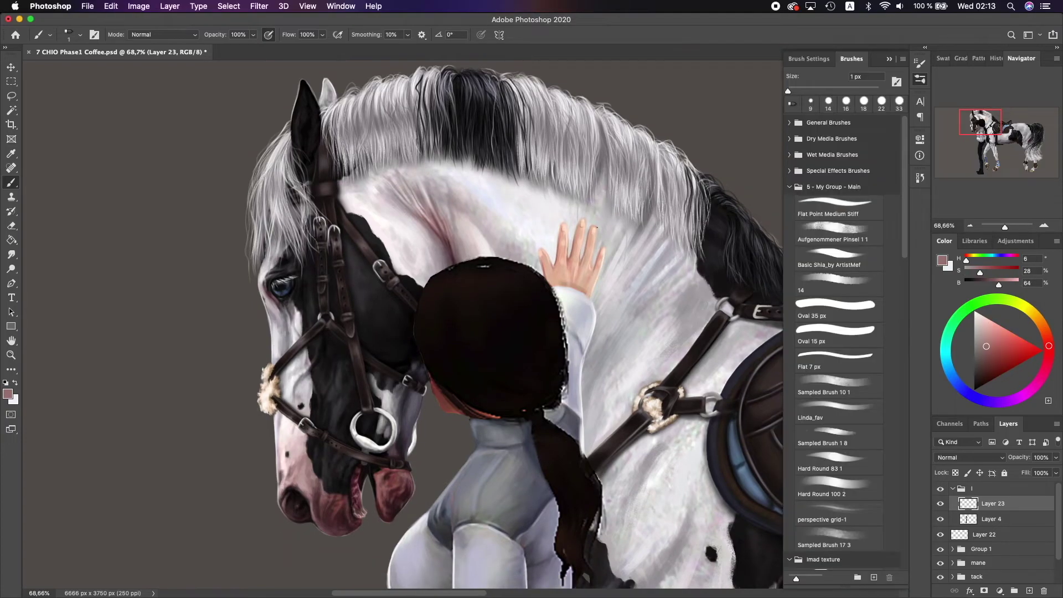
key(super+shift+x)
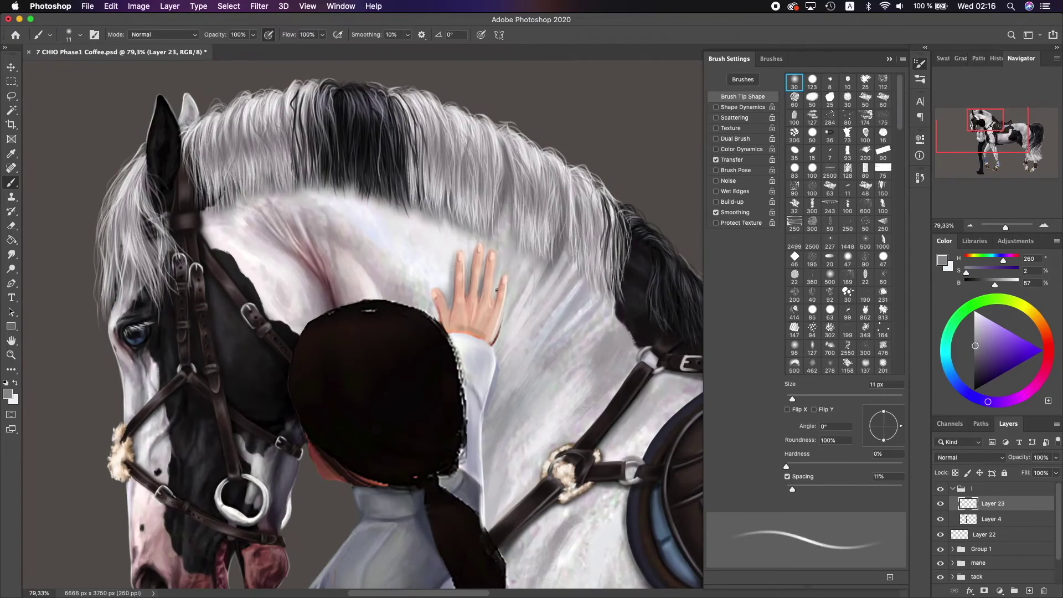
key(super+shift+x)
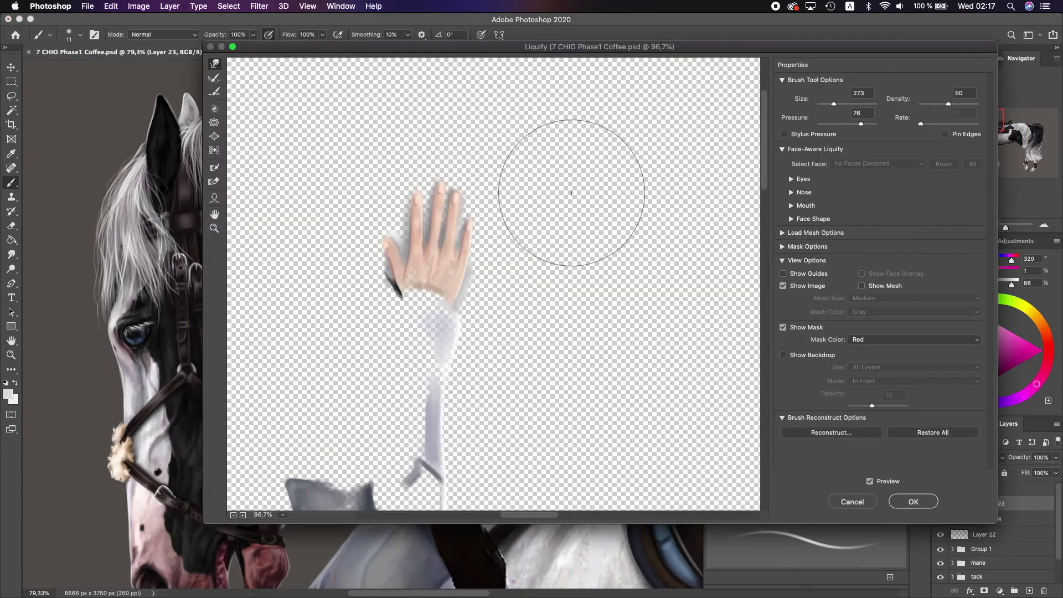
key(Return)
key(super+shift+x)
key(Return)
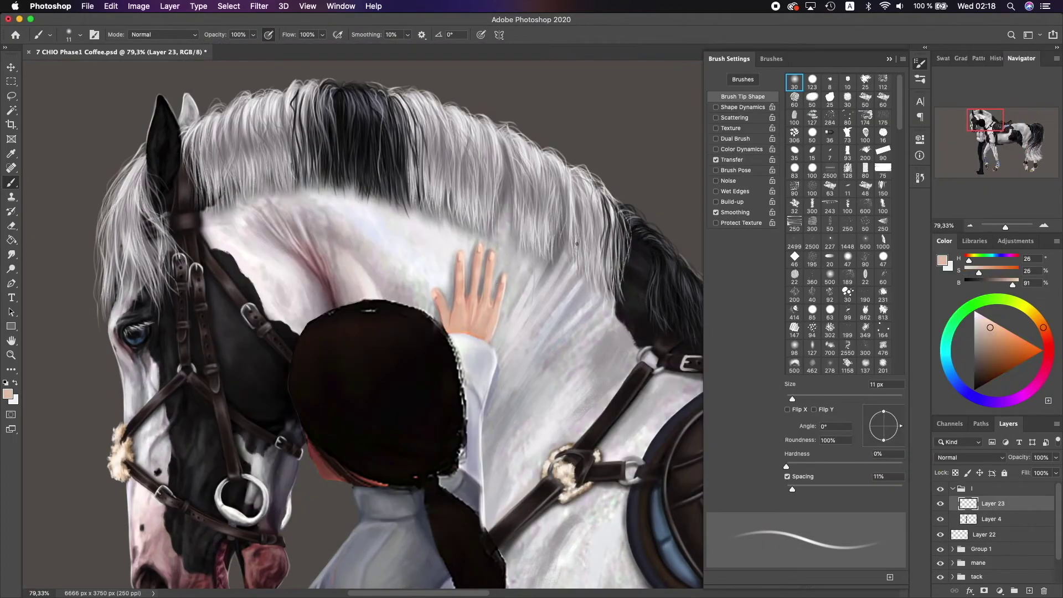
- Shade the rider's hand and raised sleeve cuff using sampled skin and sleeve tones
alt+click(487, 343)
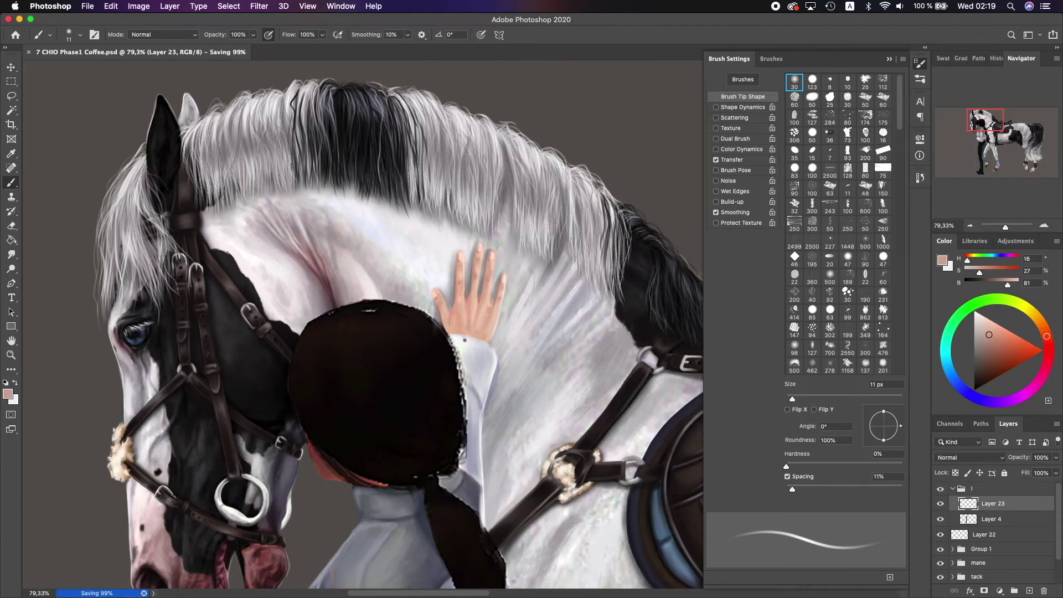
scroll(490, 360, down, 3)
alt+click(487, 244)
scroll(443, 288, up, 2)
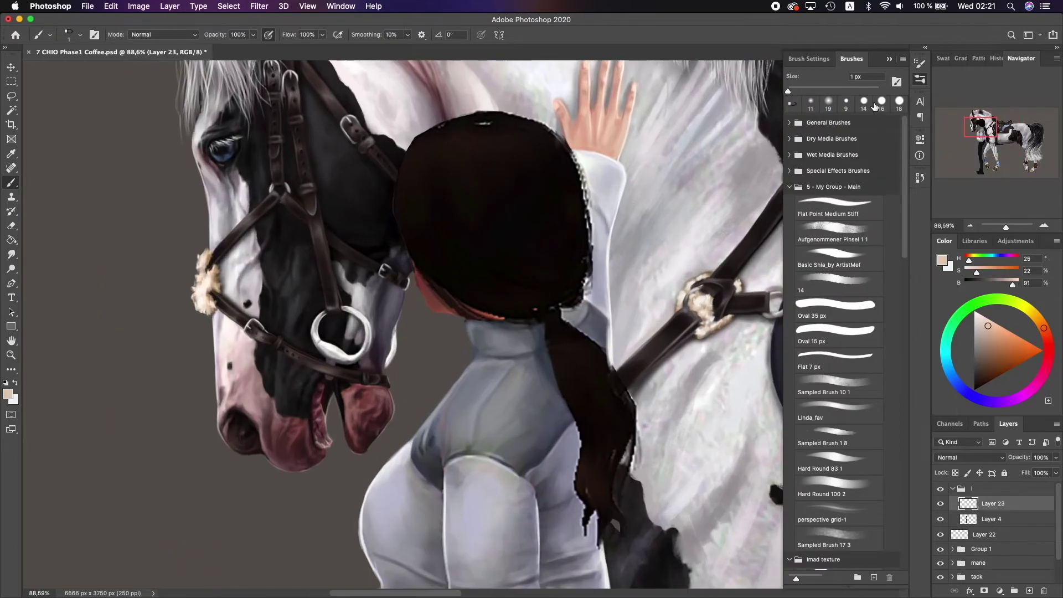
- Repaint the rider's visible cheek and jaw in smooth sampled skin tones with a 16 px brush
alt+click(442, 299)
scroll(443, 299, up, 2)
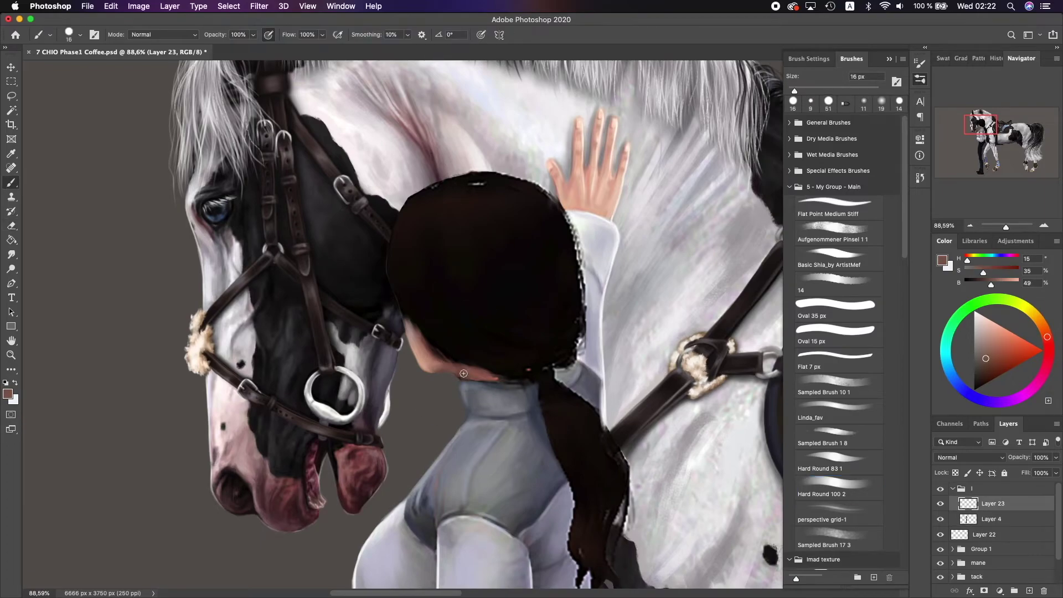
scroll(568, 217, up, 1)
scroll(447, 257, down, 2)
scroll(446, 257, up, 2)
- Paint loose dark strands beside the rider's face and neck and cover the jagged hair outline with a 1 px brush
alt+click(407, 343)
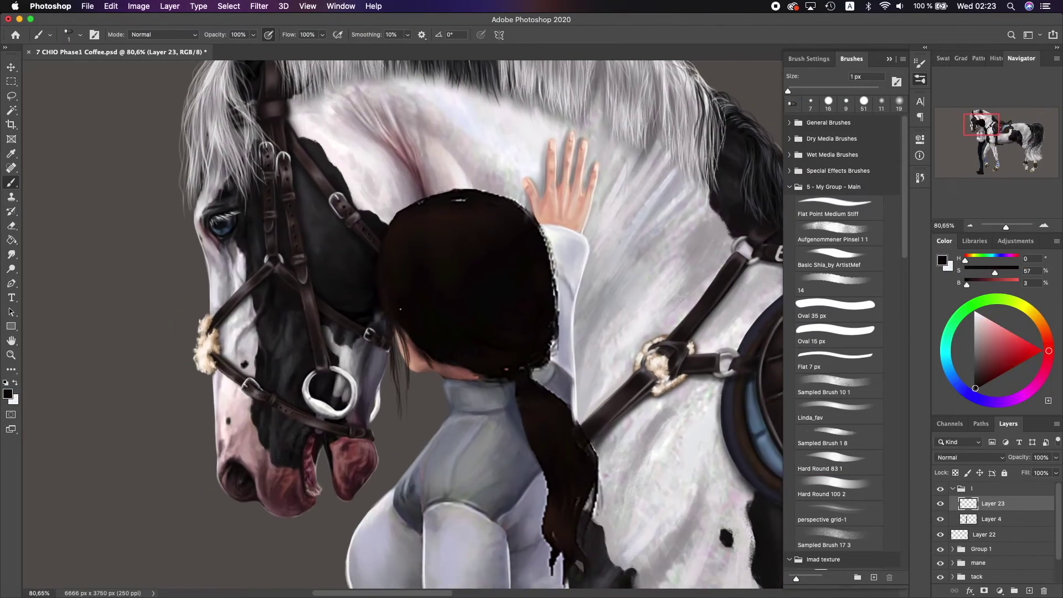
drag(405, 344, 387, 414)
alt+click(443, 355)
scroll(443, 354, right, 3)
scroll(443, 355, up, 2)
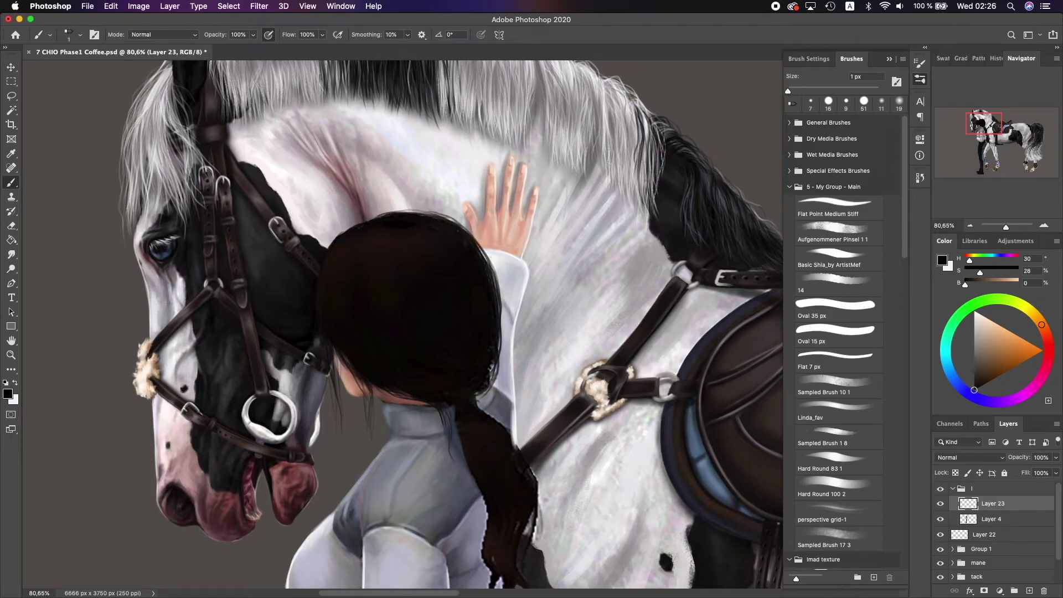
- Add fine sampled black and dark brown strands to the rider's ponytail, softening its rough edges and tips
scroll(472, 397, down, 4)
alt+click(479, 399)
scroll(482, 410, down, 1)
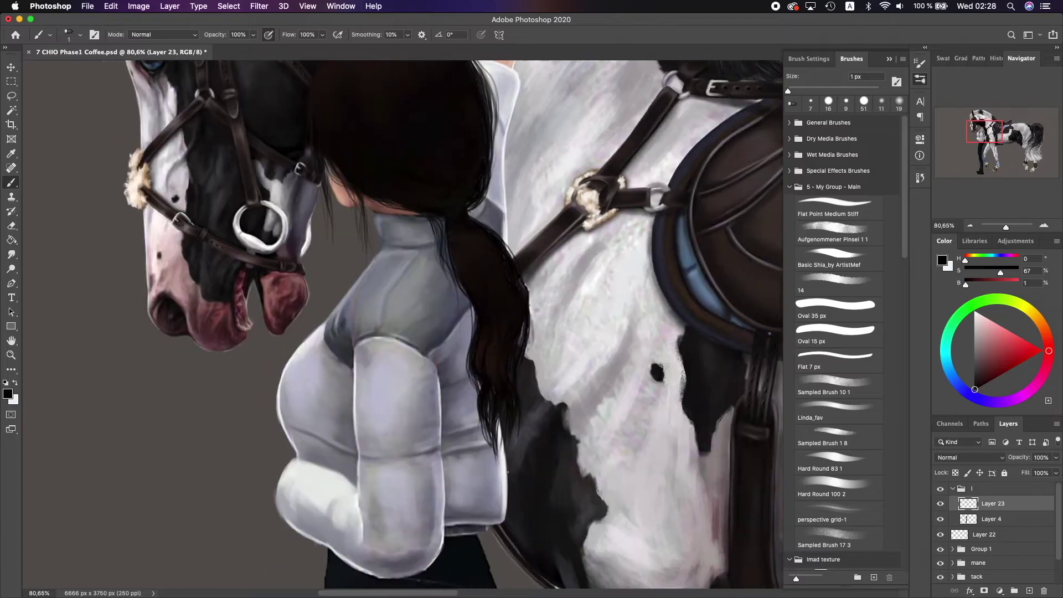
alt+click(401, 247)
scroll(401, 247, up, 3)
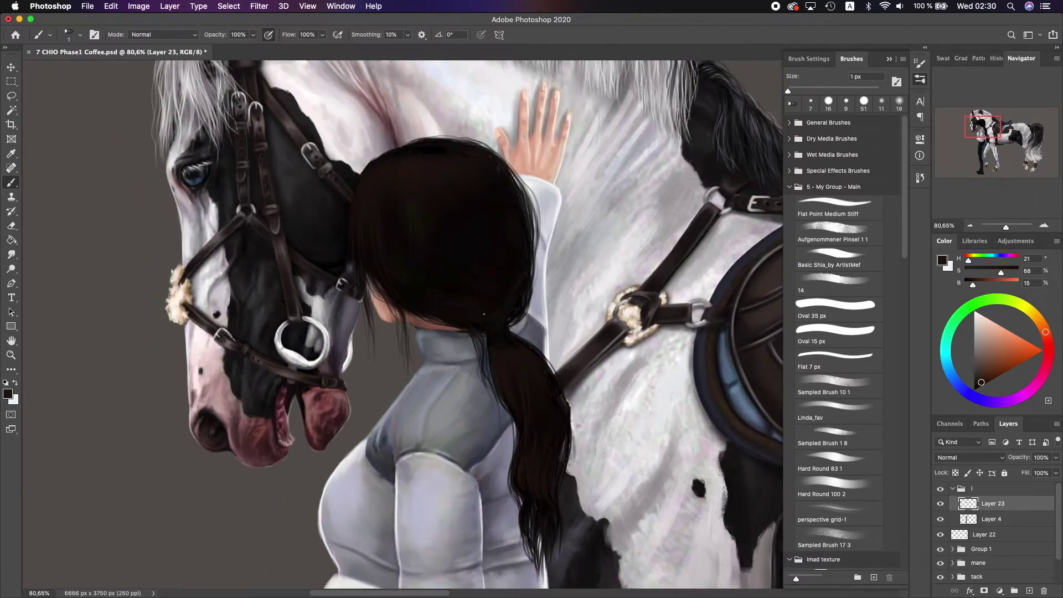
- Add fine sampled black and dark brown strands across the crown and back of the rider's hair with a 1 px brush
alt+click(472, 308)
scroll(454, 301, up, 1)
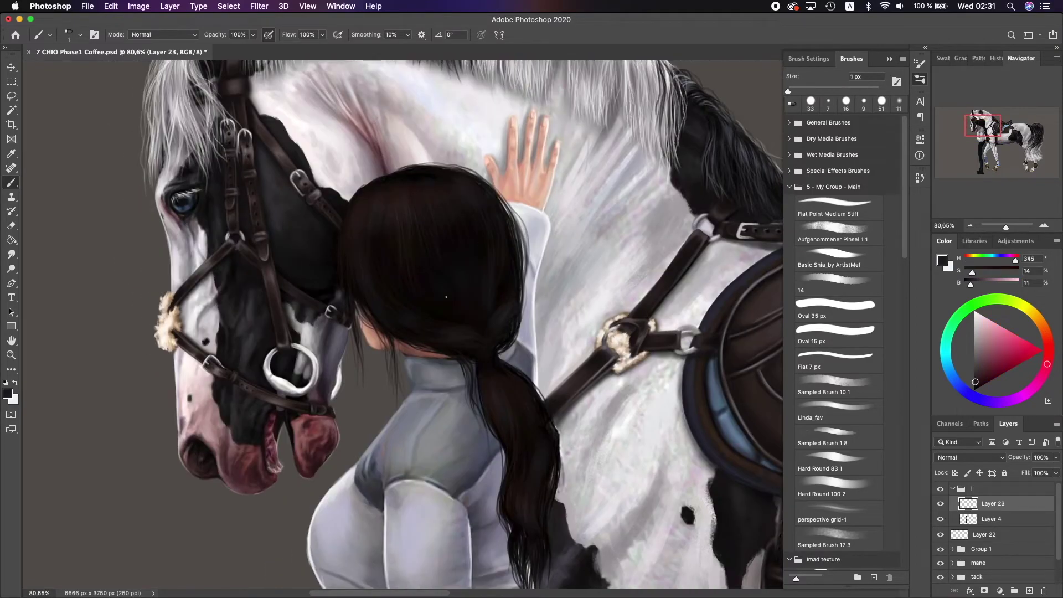
alt+click(379, 327)
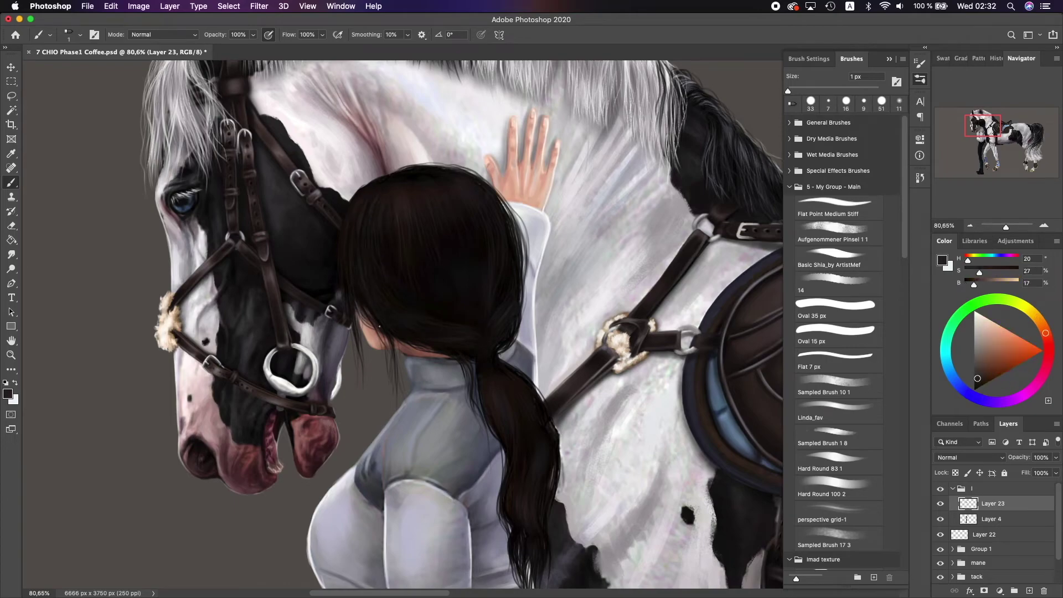
alt+click(462, 246)
scroll(429, 380, down, 3)
scroll(429, 380, up, 1)
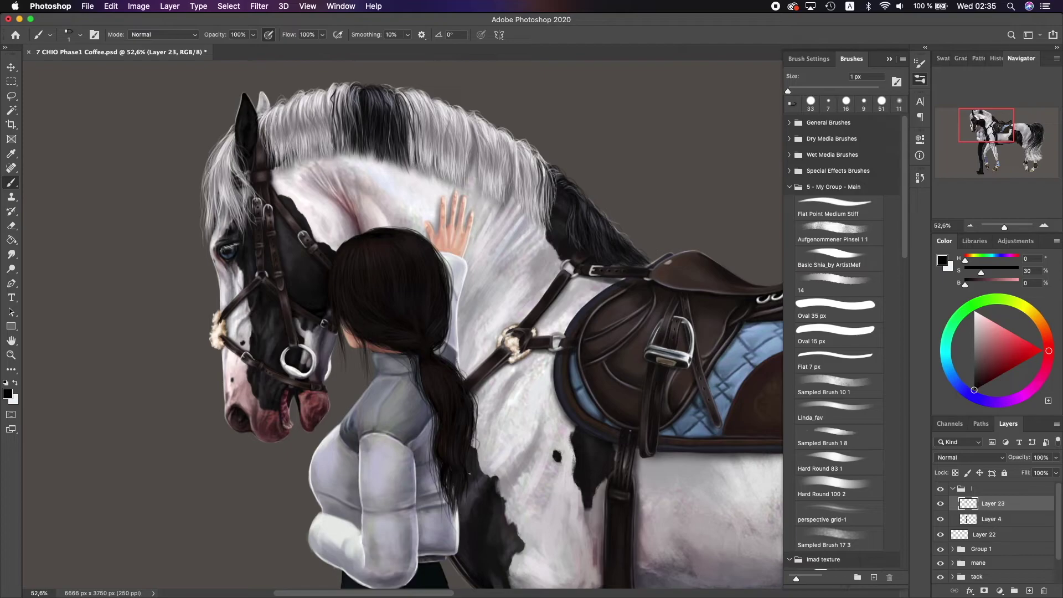
- Paint a grey hair tie at the ponytail's base with a 6 px brush and shade around the rider's hand with a 17 px brush
alt+click(463, 446)
scroll(460, 416, up, 1)
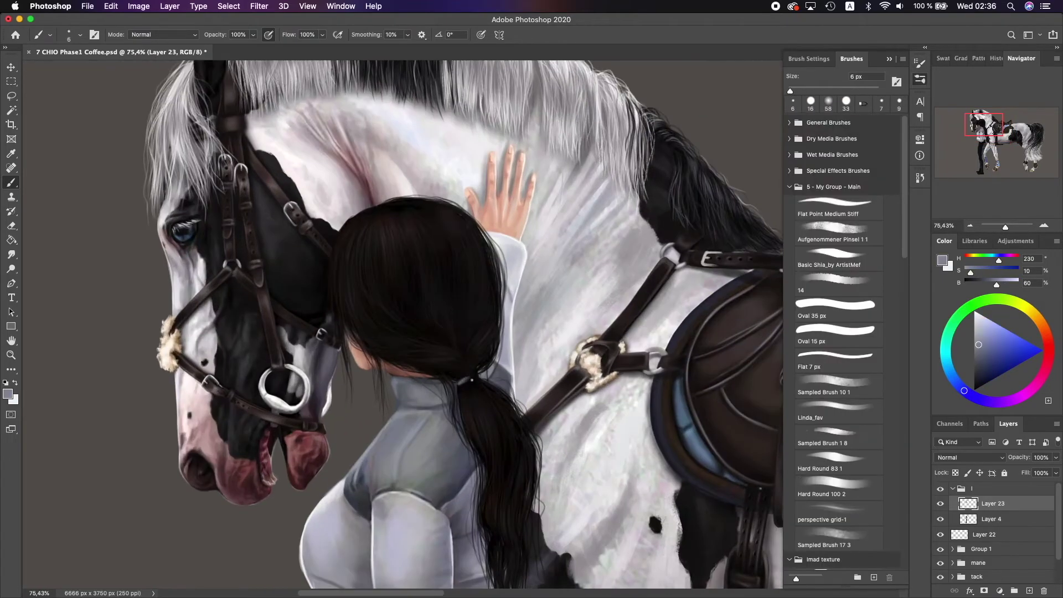
scroll(399, 321, down, 3)
scroll(399, 321, up, 3)
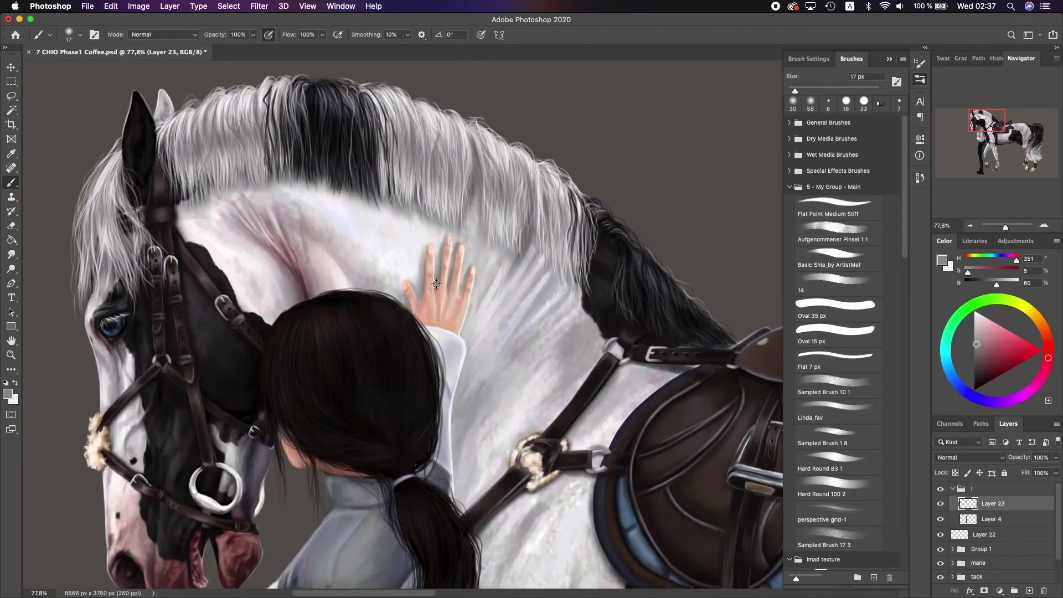
scroll(399, 321, down, 2)
alt+click(439, 211)
scroll(304, 247, up, 1)
- Refine the outline and fine light seam of the rider's dark trousers and lower leg in sampled dark blue and black tones
alt+click(326, 284)
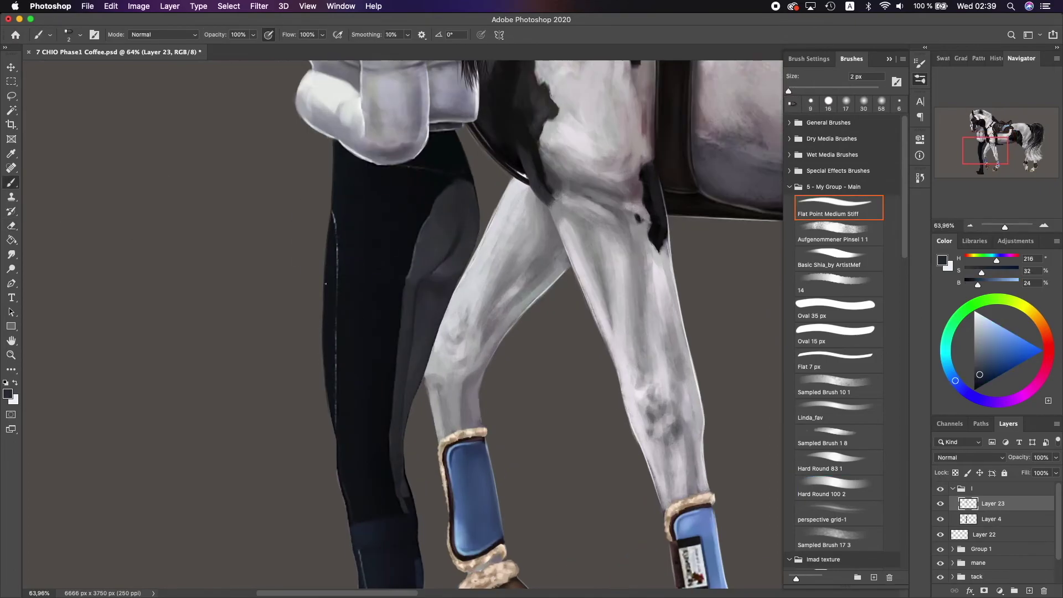
alt+click(441, 198)
scroll(410, 233, down, 2)
scroll(398, 238, up, 1)
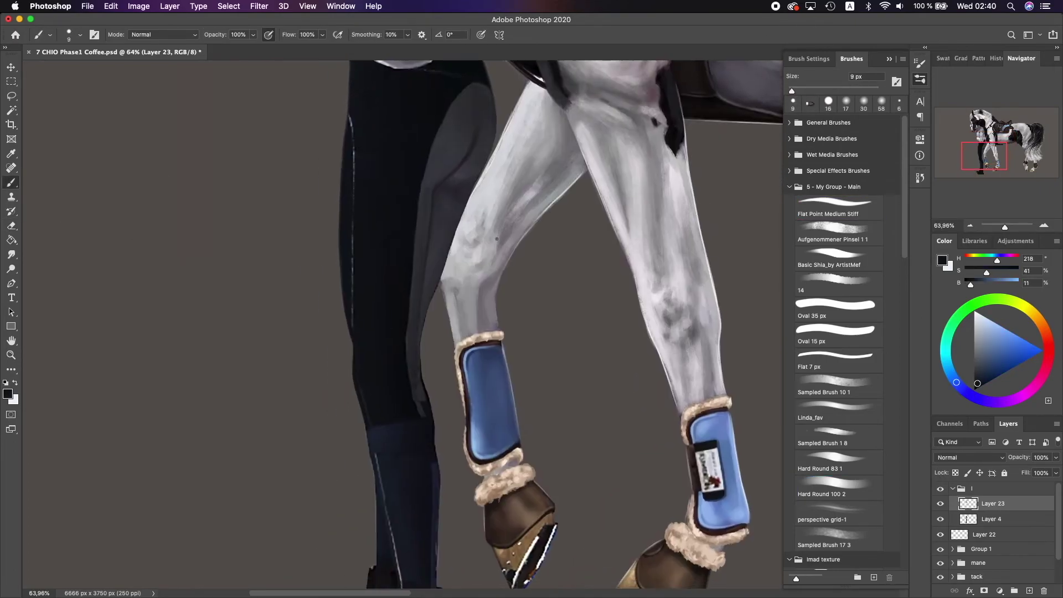
scroll(388, 244, down, 2)
scroll(382, 432, up, 4)
- Paint soles and soft bluish-grey highlights on the rider's black boots with 9, 28 and 11 px brushes
alt+click(333, 372)
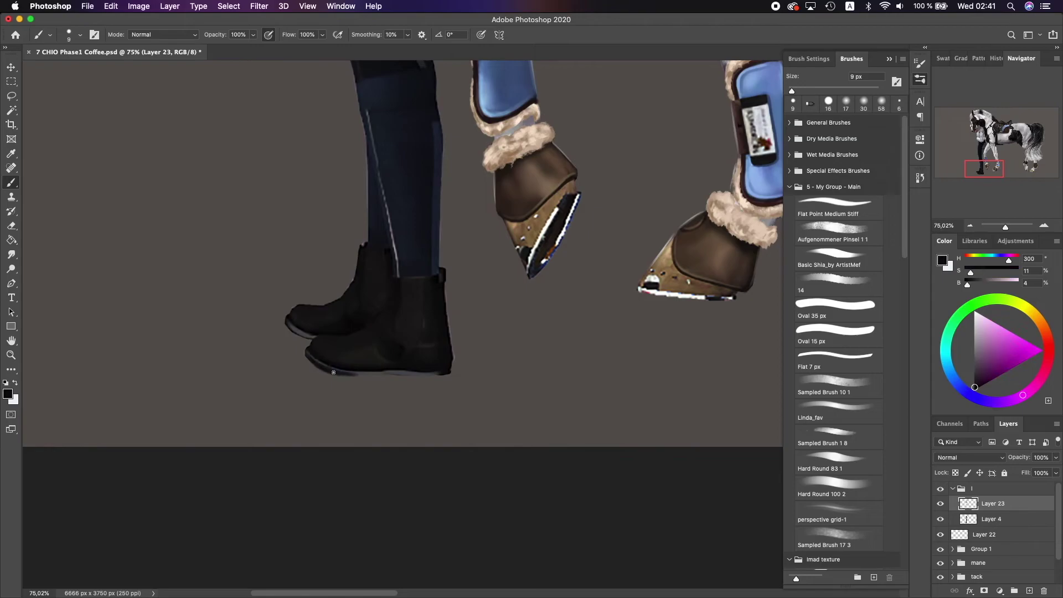
alt+click(328, 349)
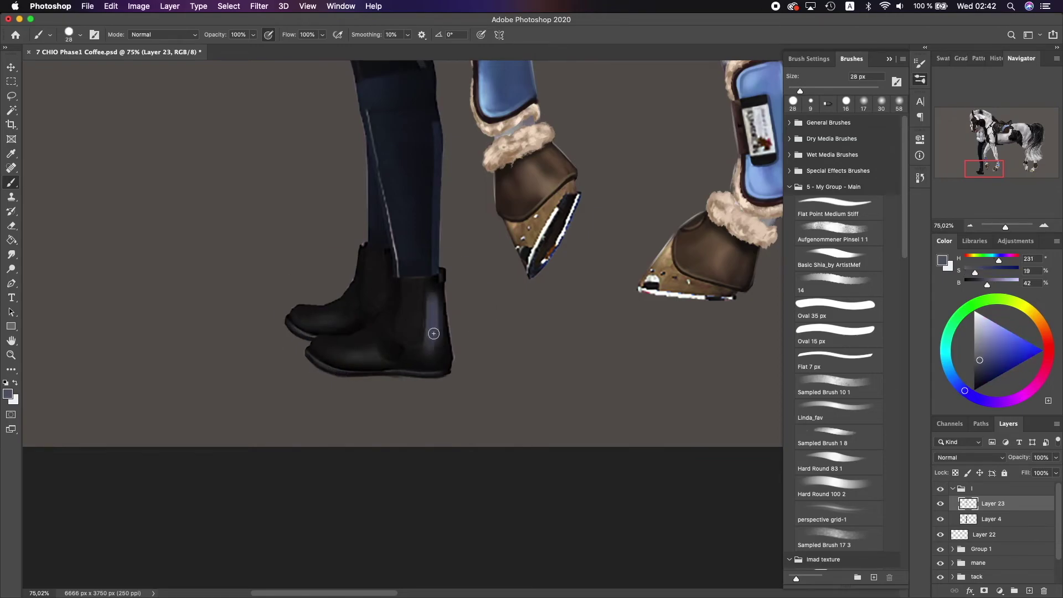
alt+click(358, 357)
scroll(310, 310, down, 3)
scroll(310, 310, right, 3)
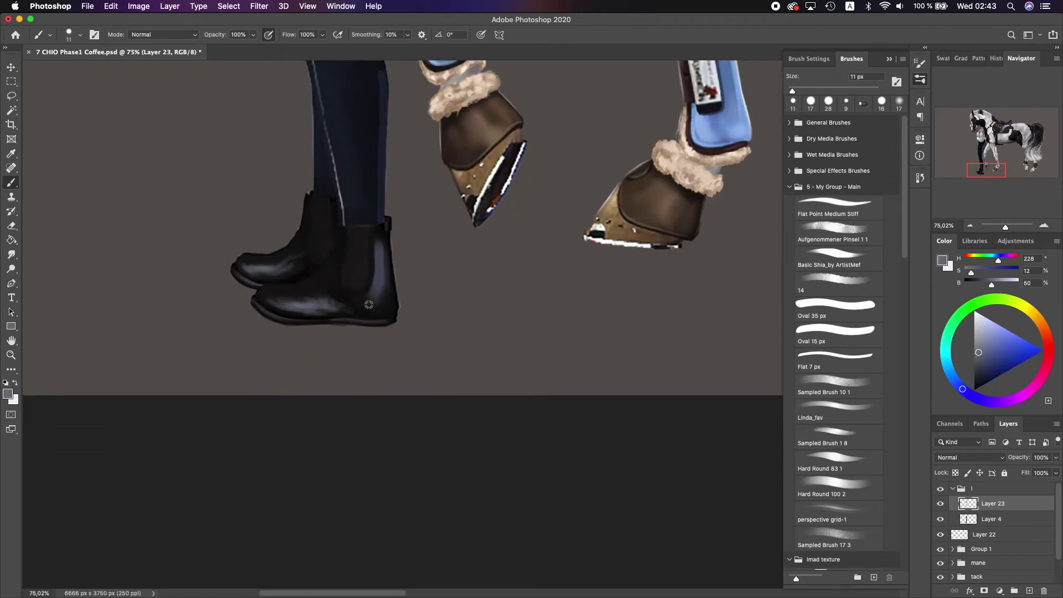
alt+click(368, 281)
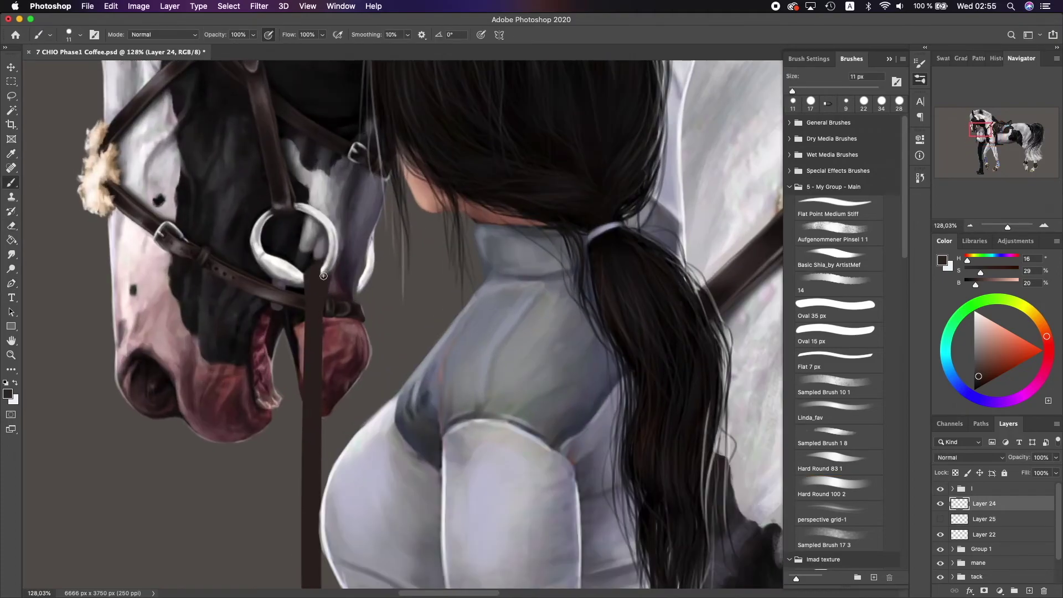
- Reshape the brown rein on Layer 24 with Liquify, using a brush size of 125 and pressure of 76
scroll(323, 276, down, 5)
key(super+shift+x)
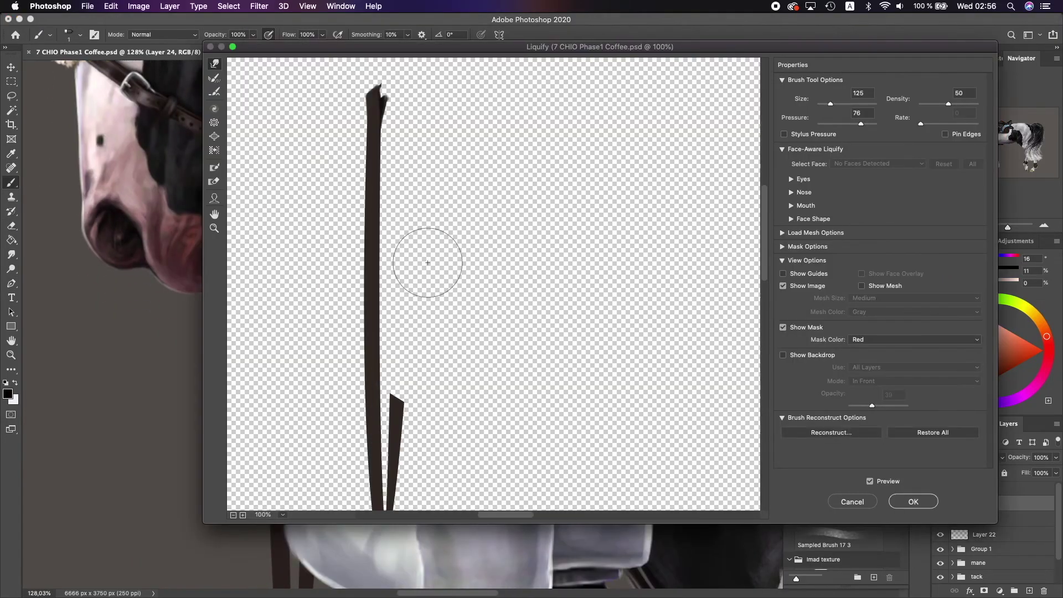
key(Return)
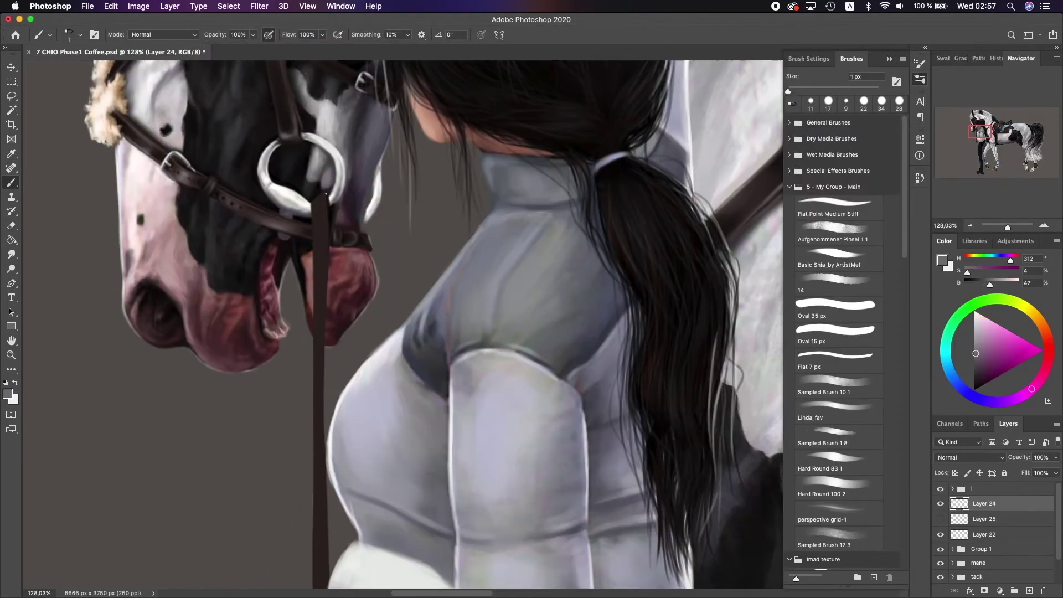
- Shade the rein beside the rider's chest and arm with sampled grey edge lines and dark strokes using 1 and 8 px brushes
scroll(331, 319, up, 2)
scroll(331, 318, down, 3)
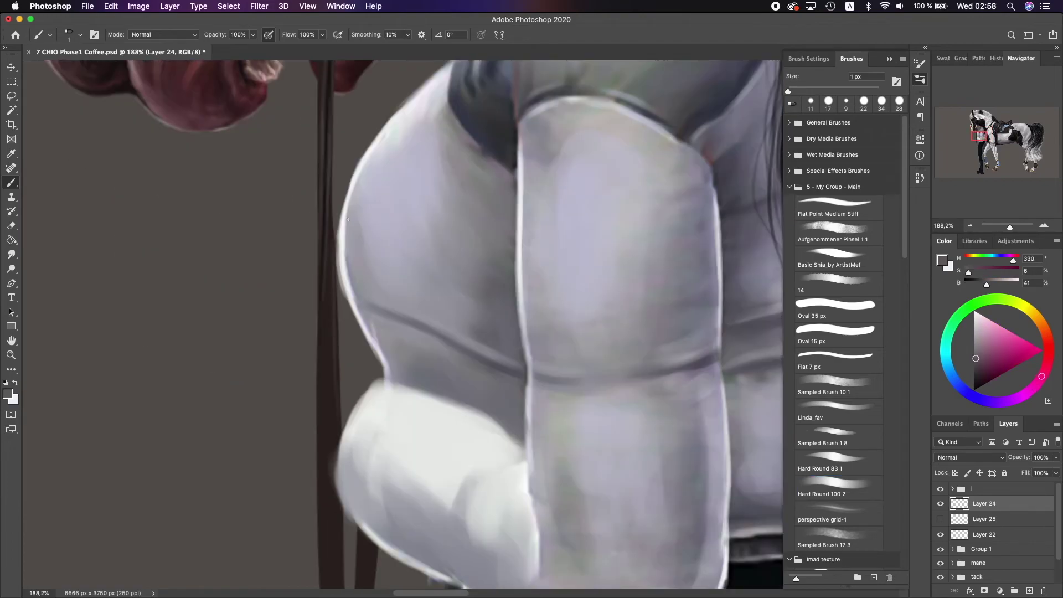
scroll(278, 161, up, 8)
scroll(364, 213, down, 7)
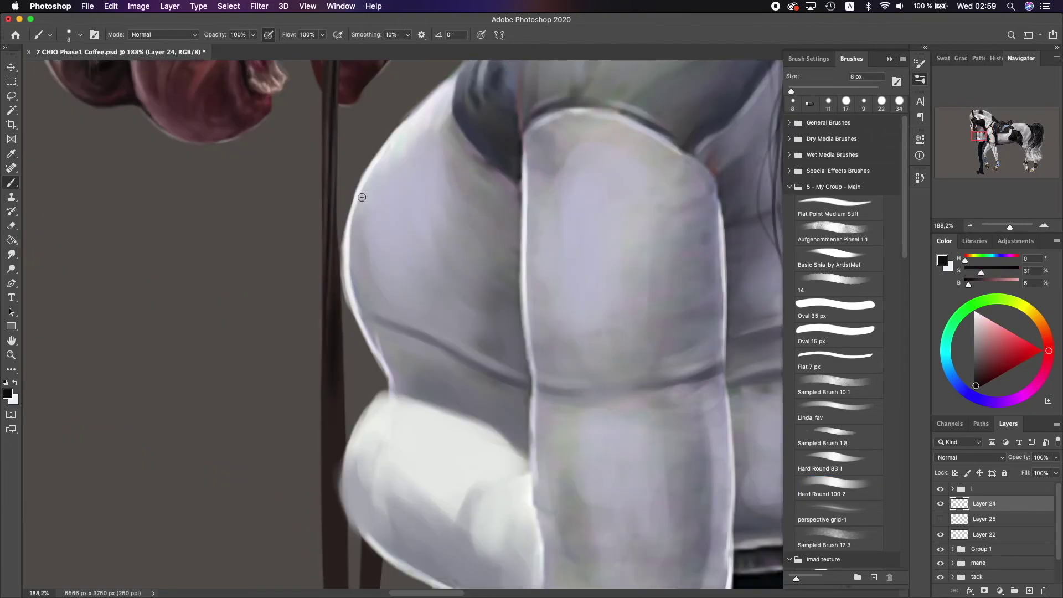
scroll(341, 242, down, 3)
scroll(310, 333, up, 6)
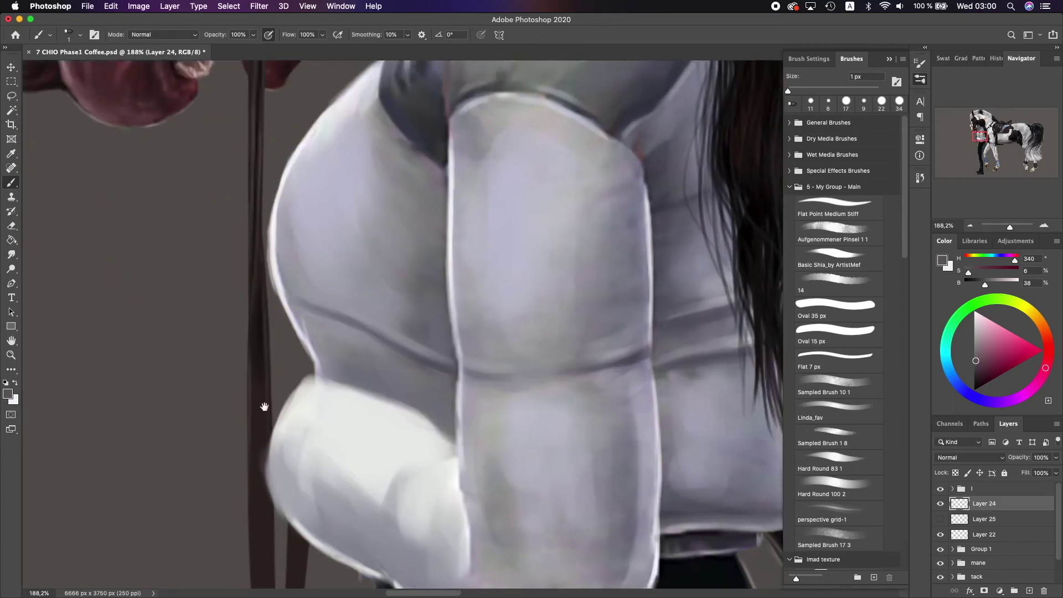
scroll(264, 215, down, 2)
- Paint dark shading and thin edges on the lower rein and round off its hanging loop below the rider's elbow
alt+click(244, 309)
scroll(243, 309, down, 2)
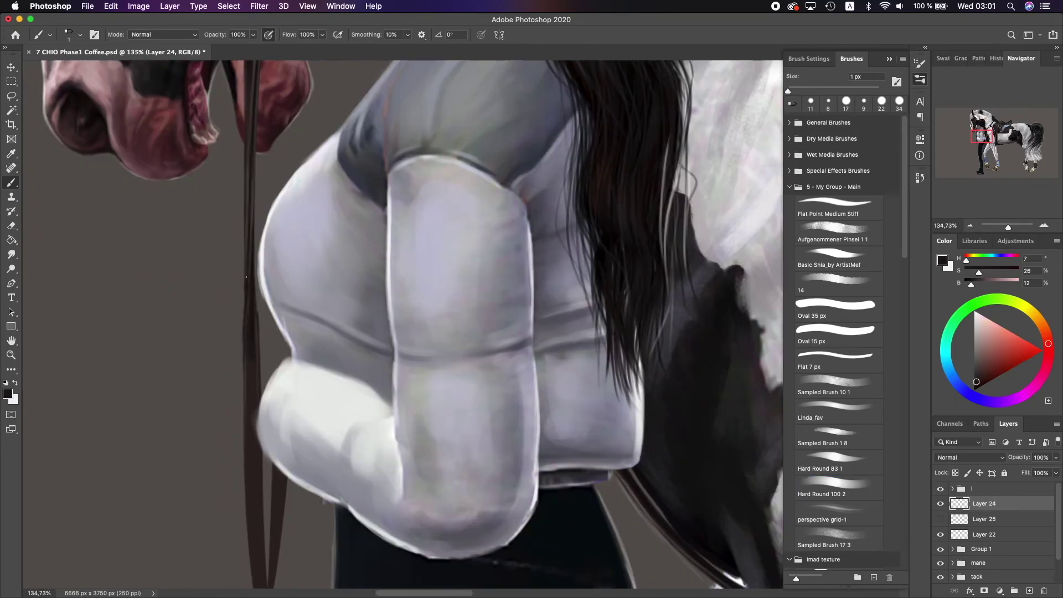
drag(246, 288, 244, 361)
scroll(244, 494, down, 2)
scroll(238, 249, down, 2)
alt+click(230, 332)
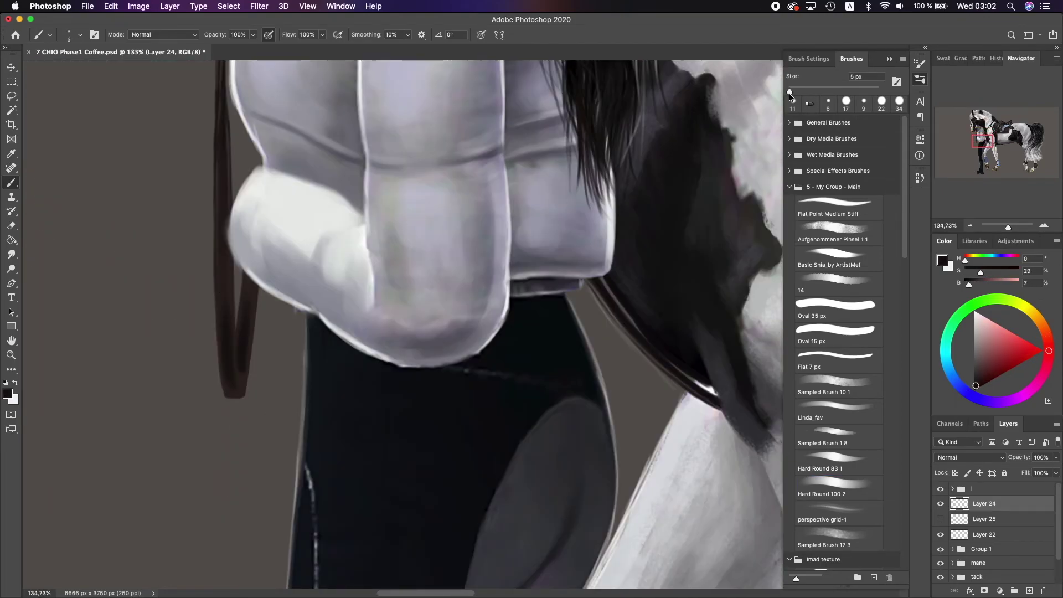
alt+click(231, 294)
drag(240, 238, 233, 219)
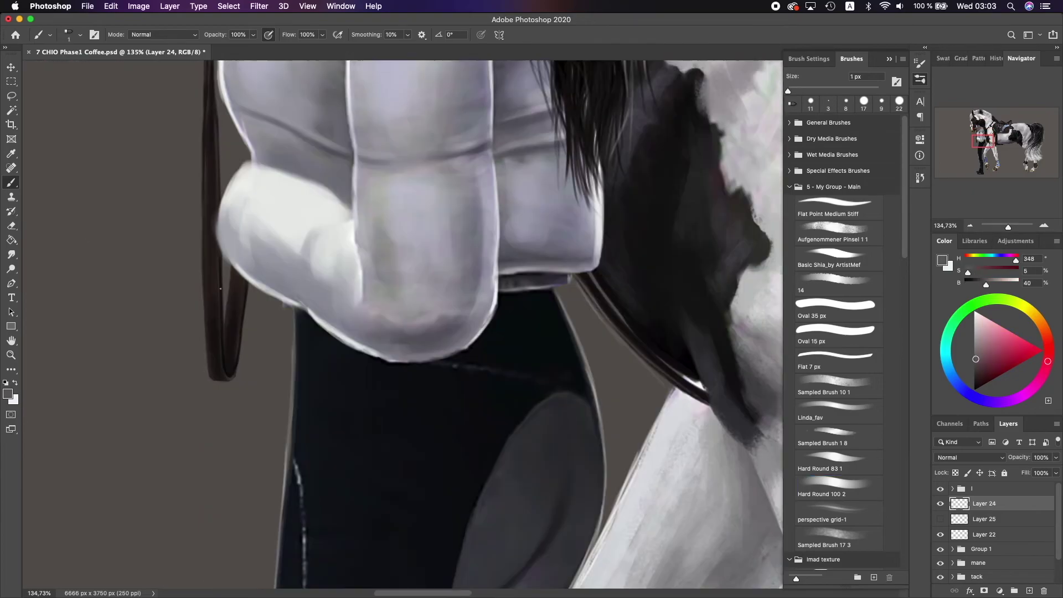
- Define the doubled rein leather where it hangs from the bit ring with sampled dark brown and a 6 px brush
key(bracketright)
key(bracketright)
key(bracketright)
key(bracketright)
key(bracketright)
scroll(217, 375, down, 5)
scroll(263, 245, up, 5)
alt+click(263, 244)
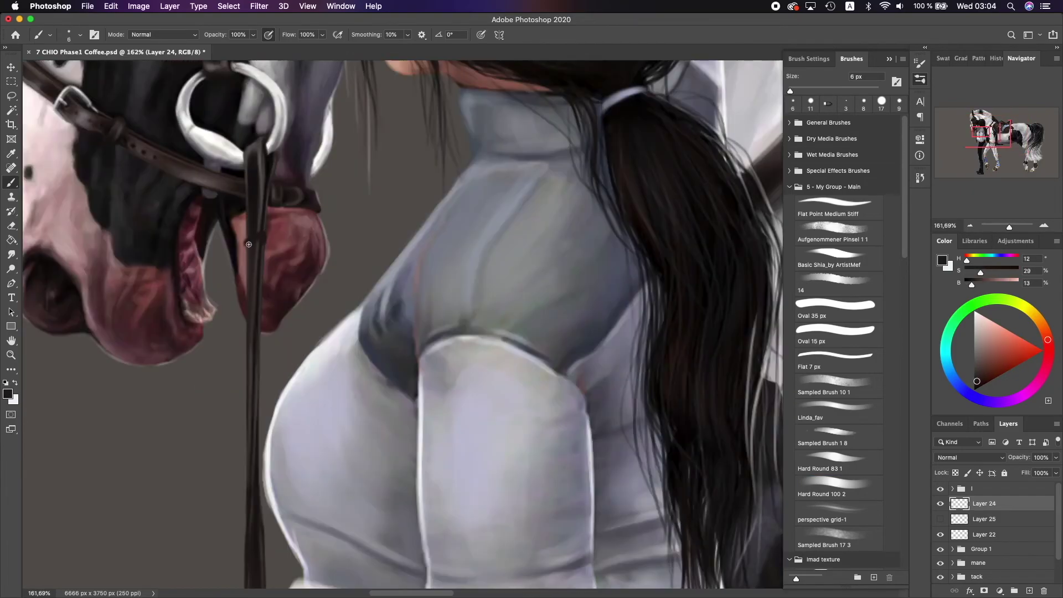
- Paint a leather keeper and a small metal buckle on the rein below the bit ring with 3 and 1 px brushes
scroll(292, 123, up, 2)
alt+click(280, 238)
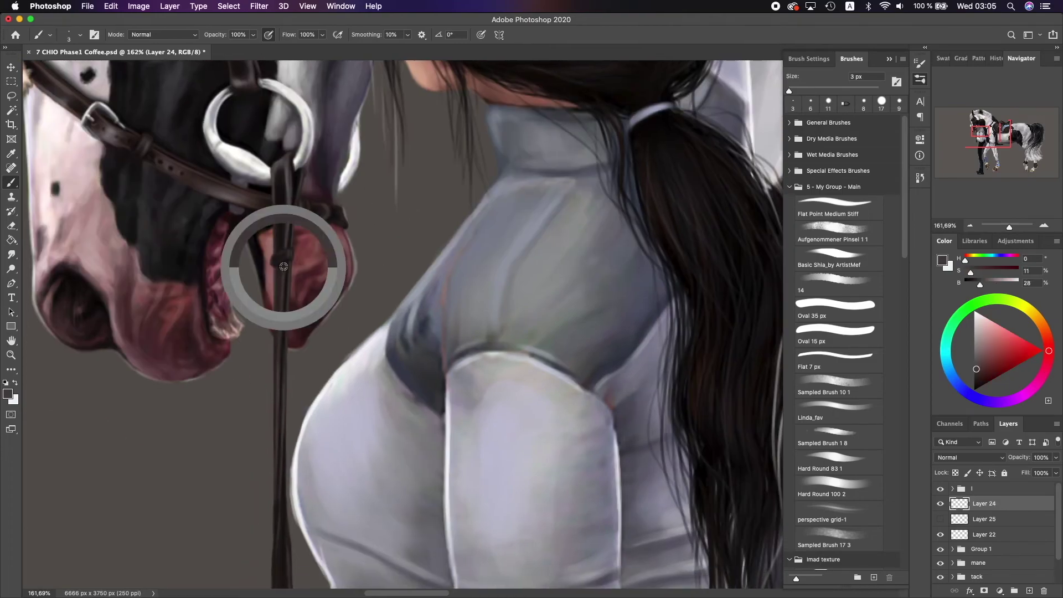
scroll(293, 376, up, 2)
alt+click(293, 377)
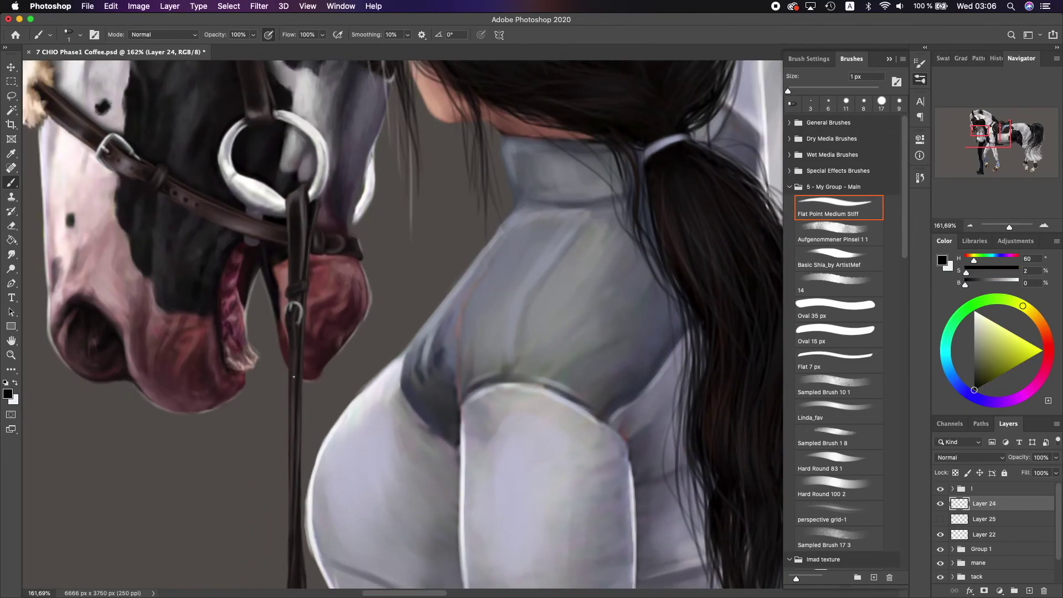
- Paint dark keepers and a loose strap end on the rein below the buckle with a 3 px brush and sampled dark tones
scroll(294, 336, down, 3)
key(bracketright)
key(bracketright)
alt+click(302, 298)
alt+click(313, 299)
scroll(333, 96, down, 4)
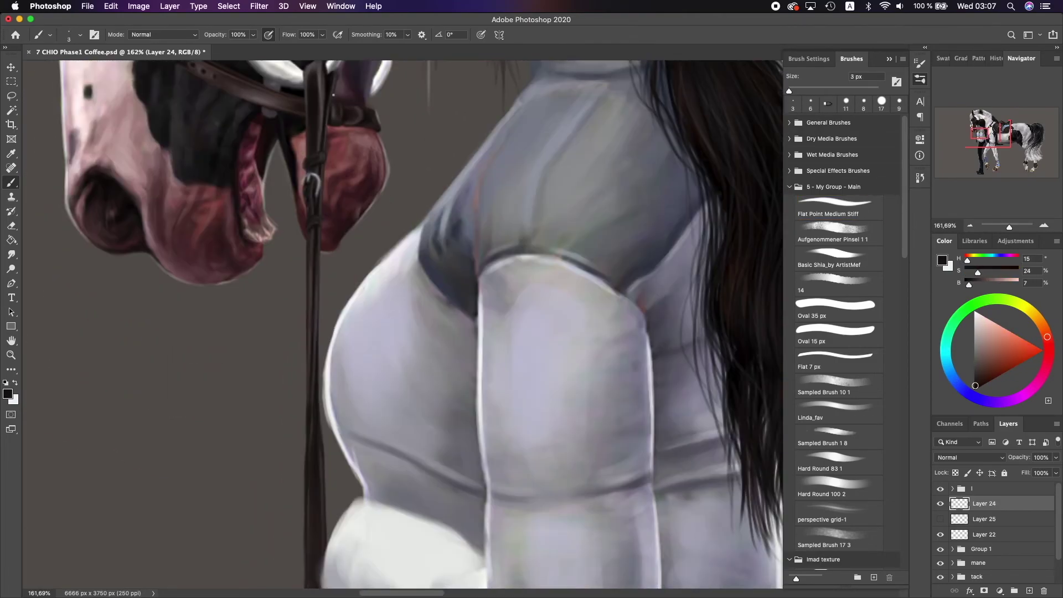
alt+click(304, 307)
scroll(306, 256, down, 2)
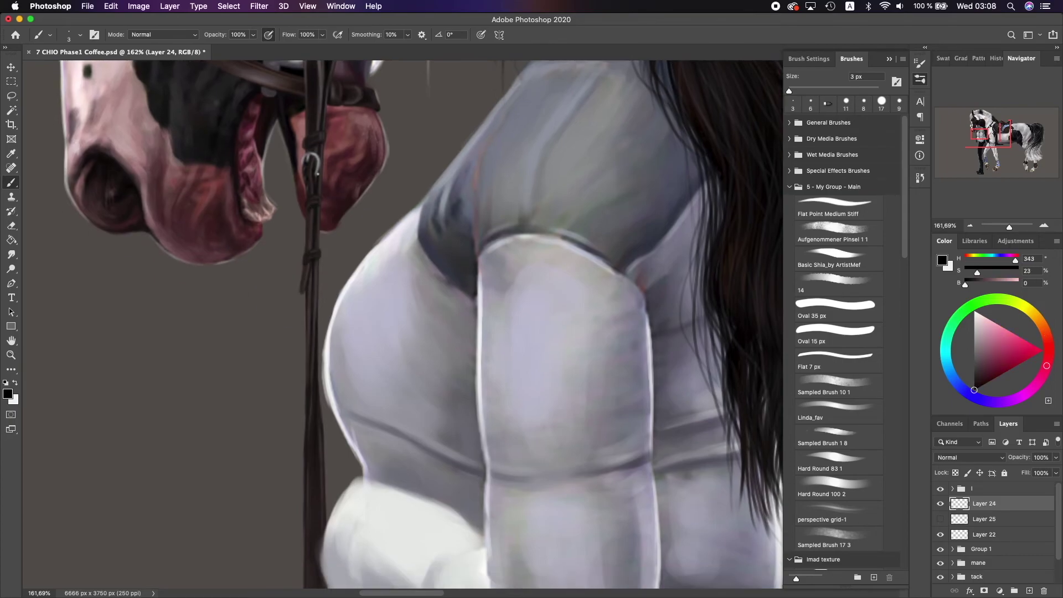
- Paint the far rein between the horse's chin and the rider's shoulder with the Flat Point Medium Stiff brush, adding thin dark and grey edges
click(839, 207)
scroll(332, 221, right, 3)
scroll(332, 221, up, 3)
scroll(333, 222, down, 3)
alt+click(332, 277)
scroll(337, 137, down, 5)
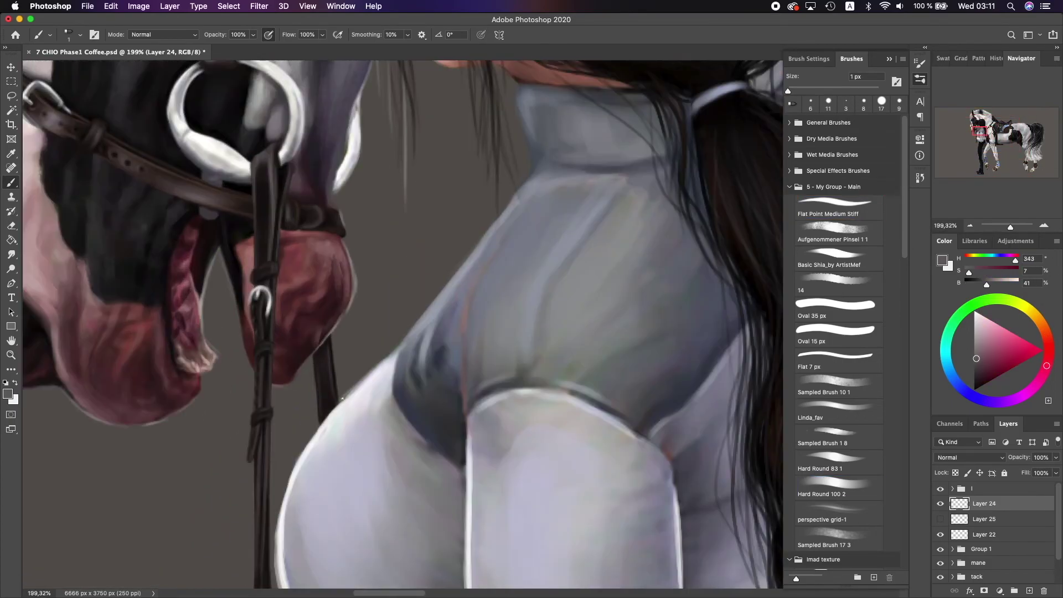
scroll(342, 398, down, 2)
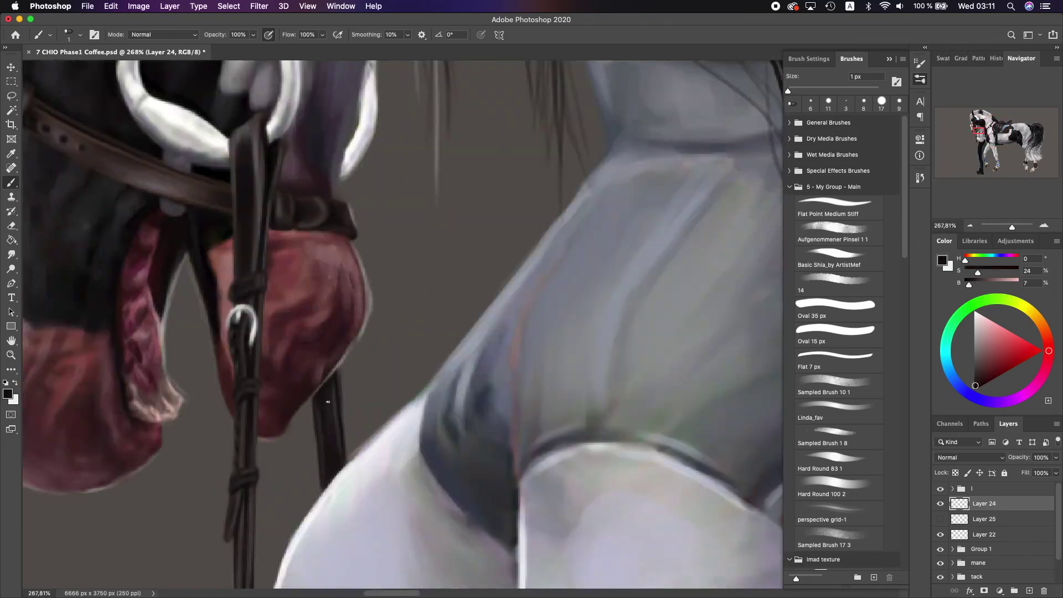
scroll(339, 410, down, 5)
scroll(339, 409, up, 5)
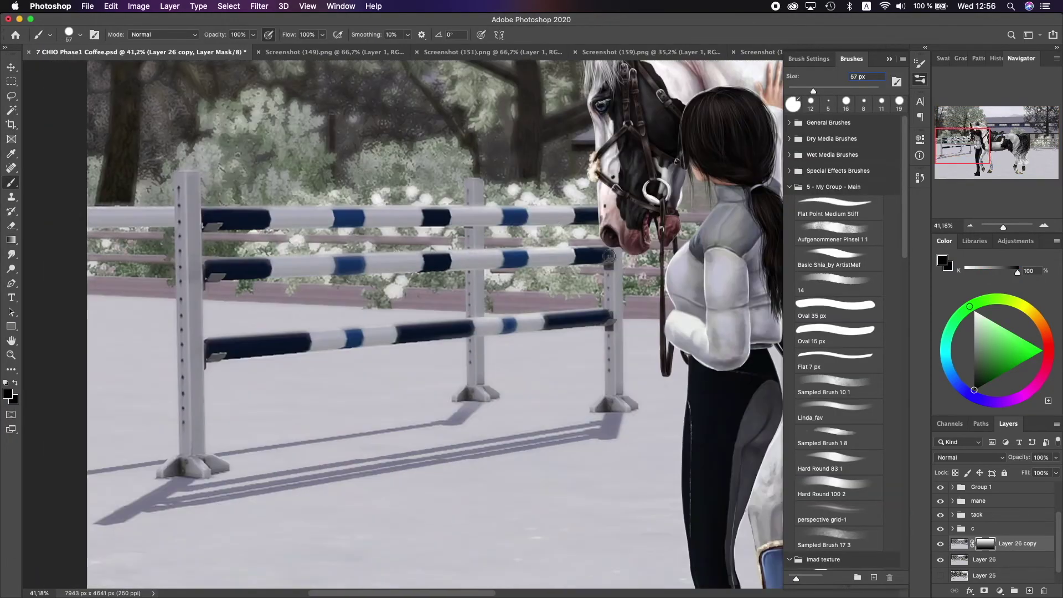
key(super+0)
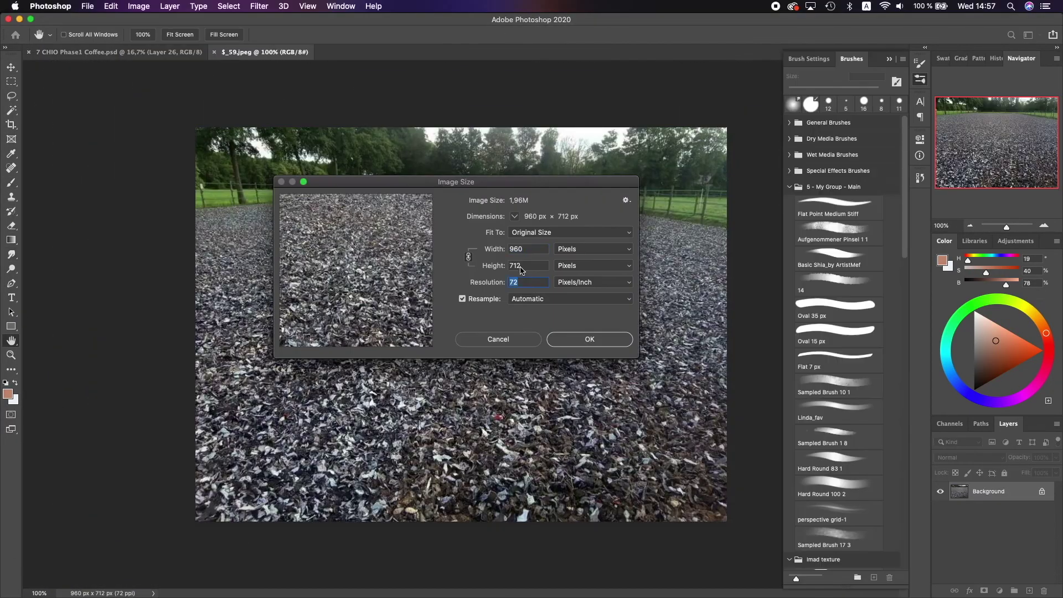